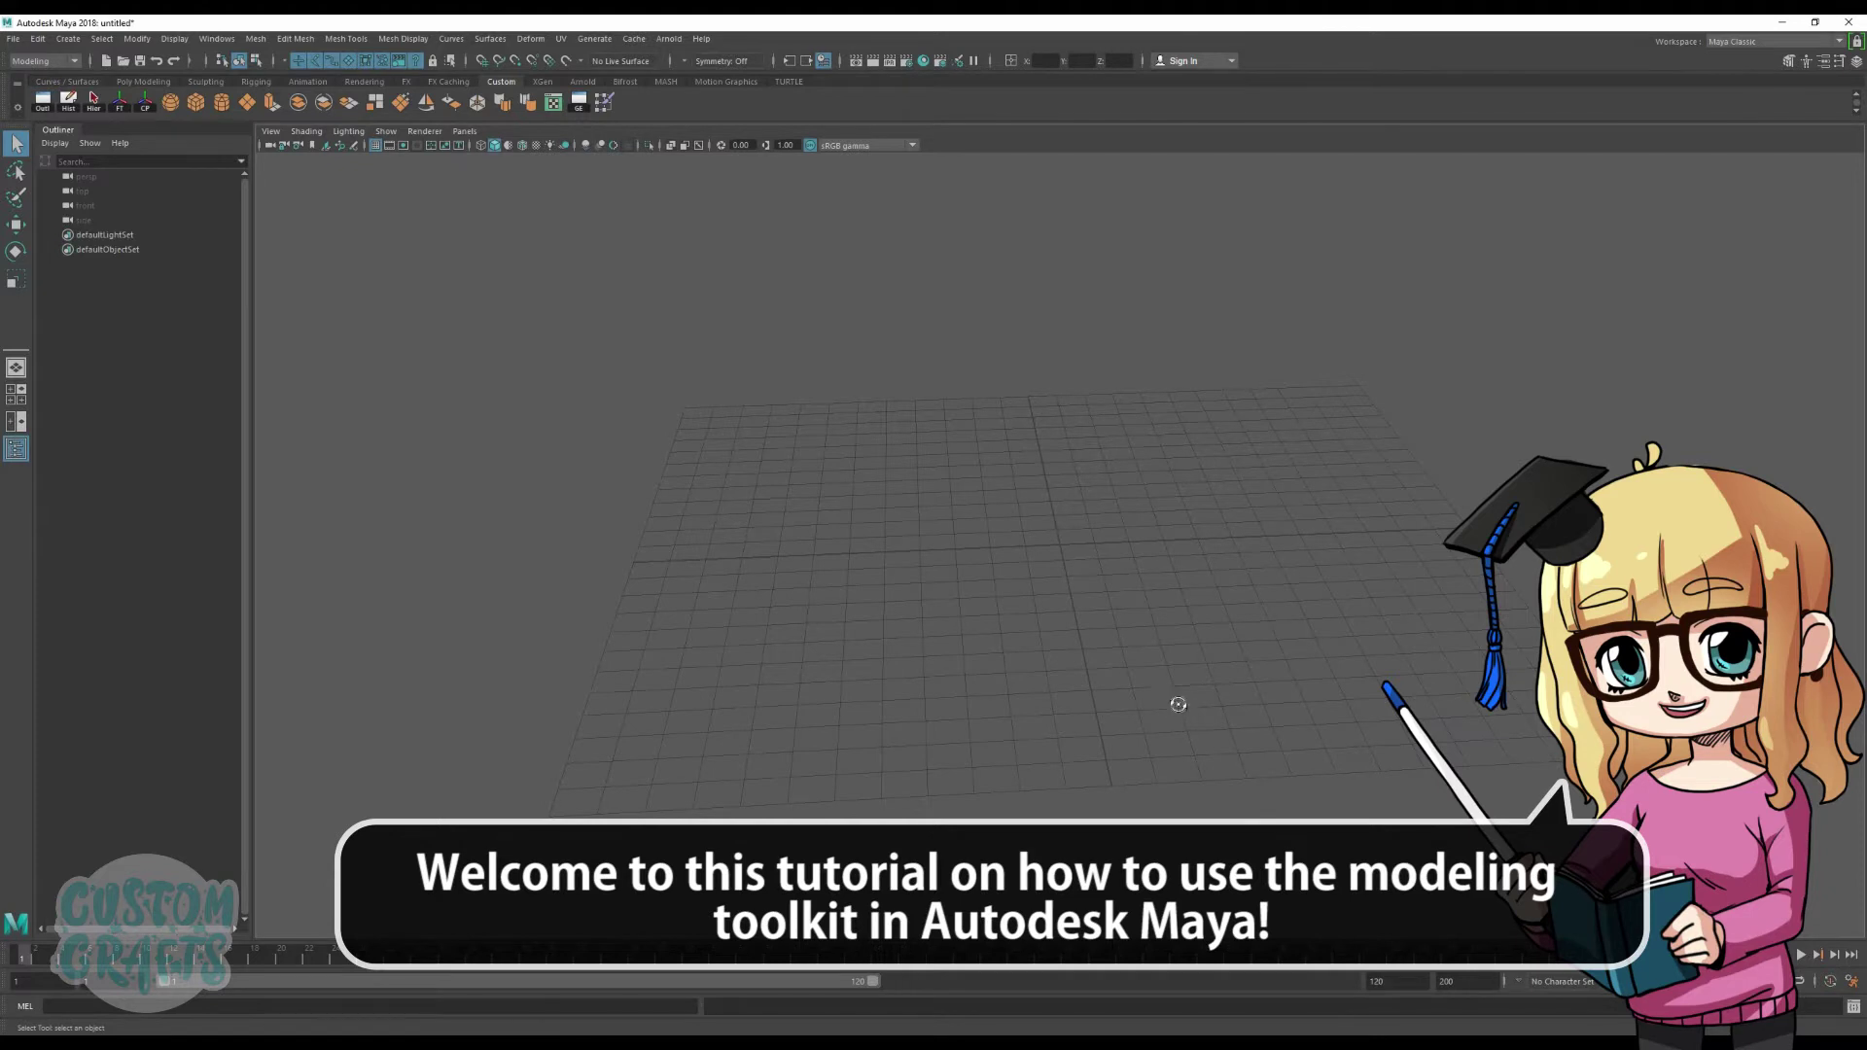
# Step: Show the Modeling Toolkit and expand its Soft Selection settings
pyautogui.keyDown('alt'); pyautogui.moveTo(1171, 702); pyautogui.dragTo(1136, 695); pyautogui.keyUp('alt')
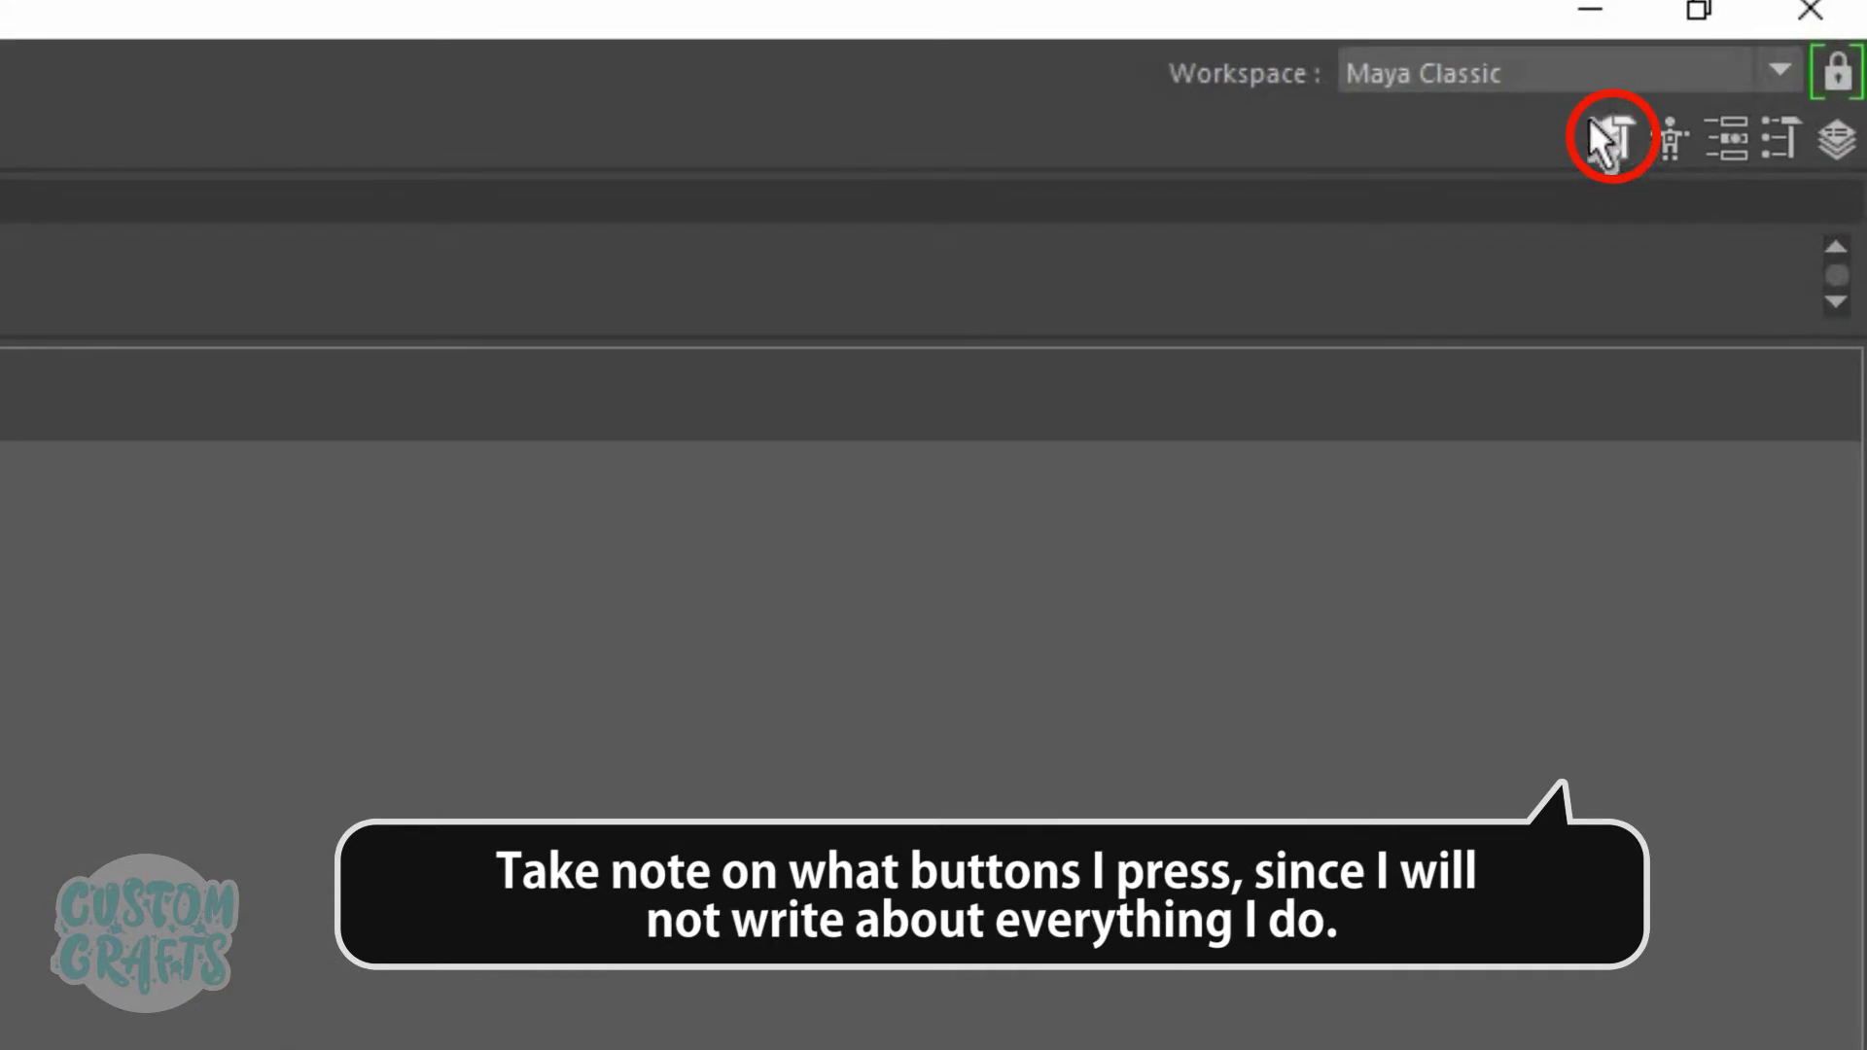
pyautogui.click(1610, 144)
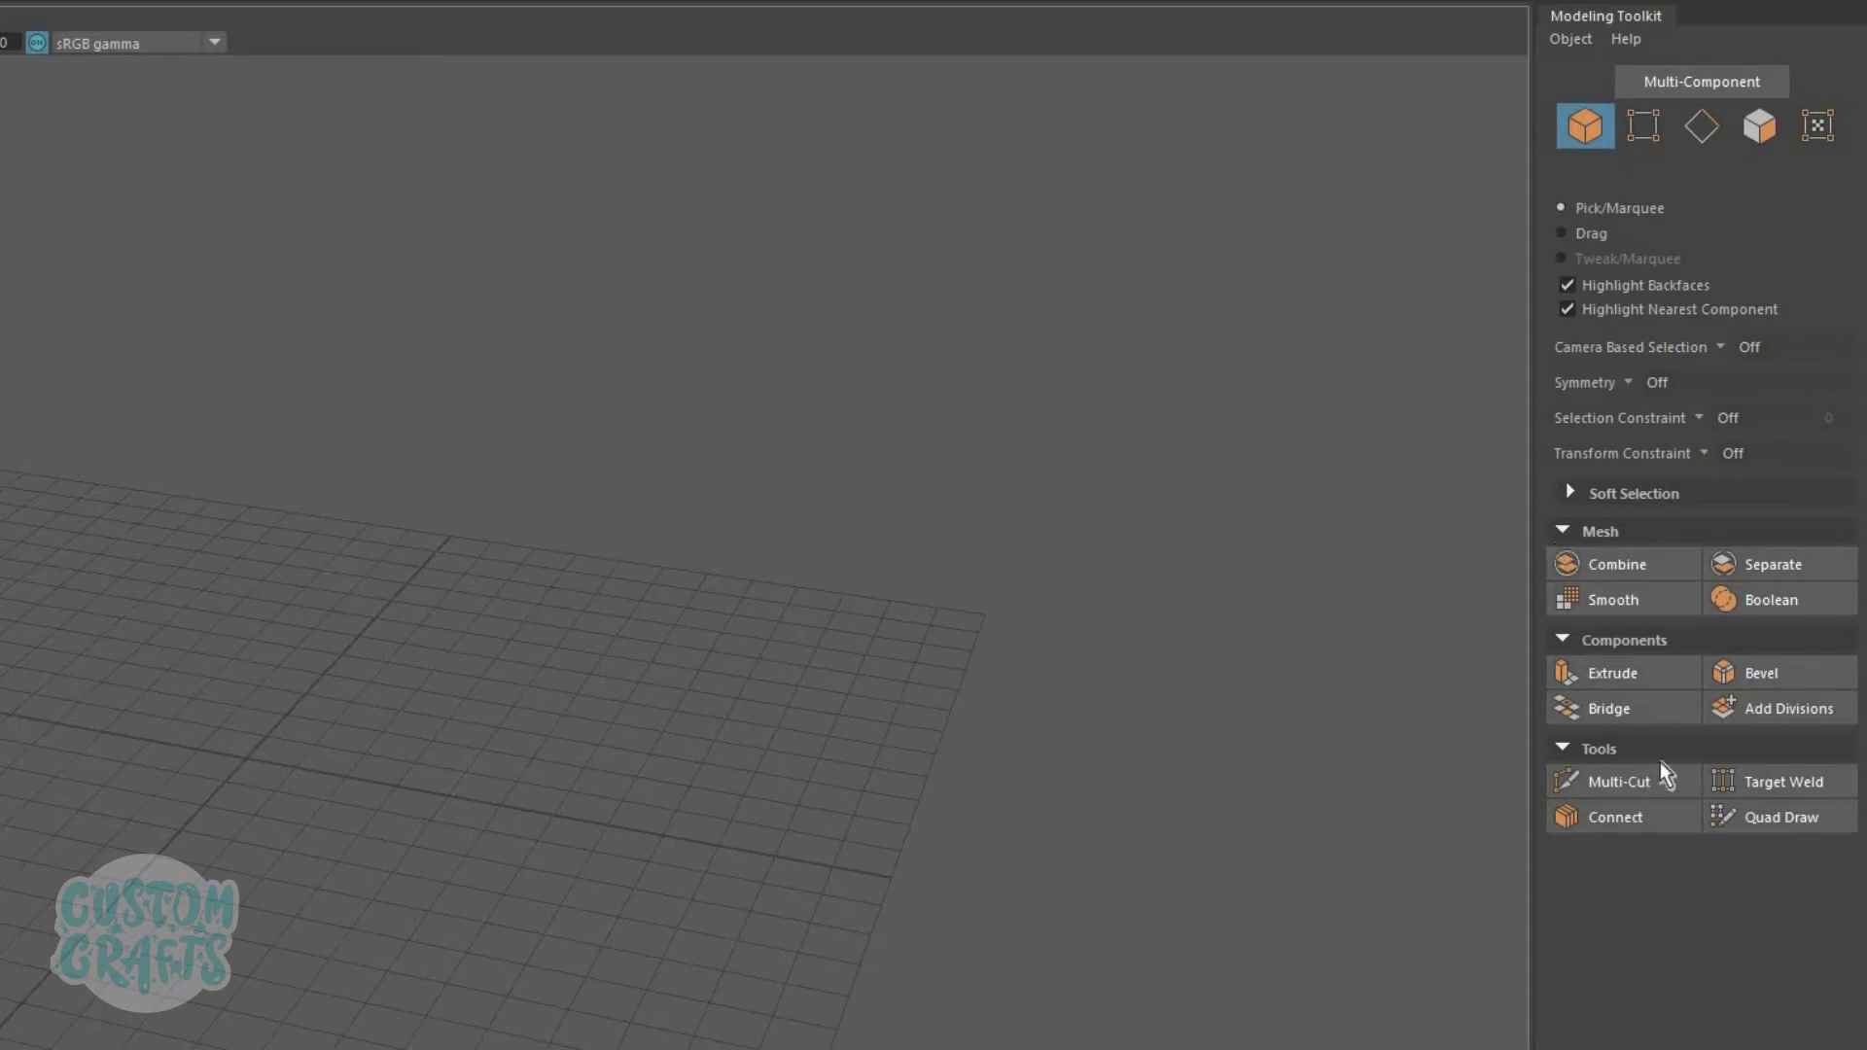
pyautogui.click(1568, 493)
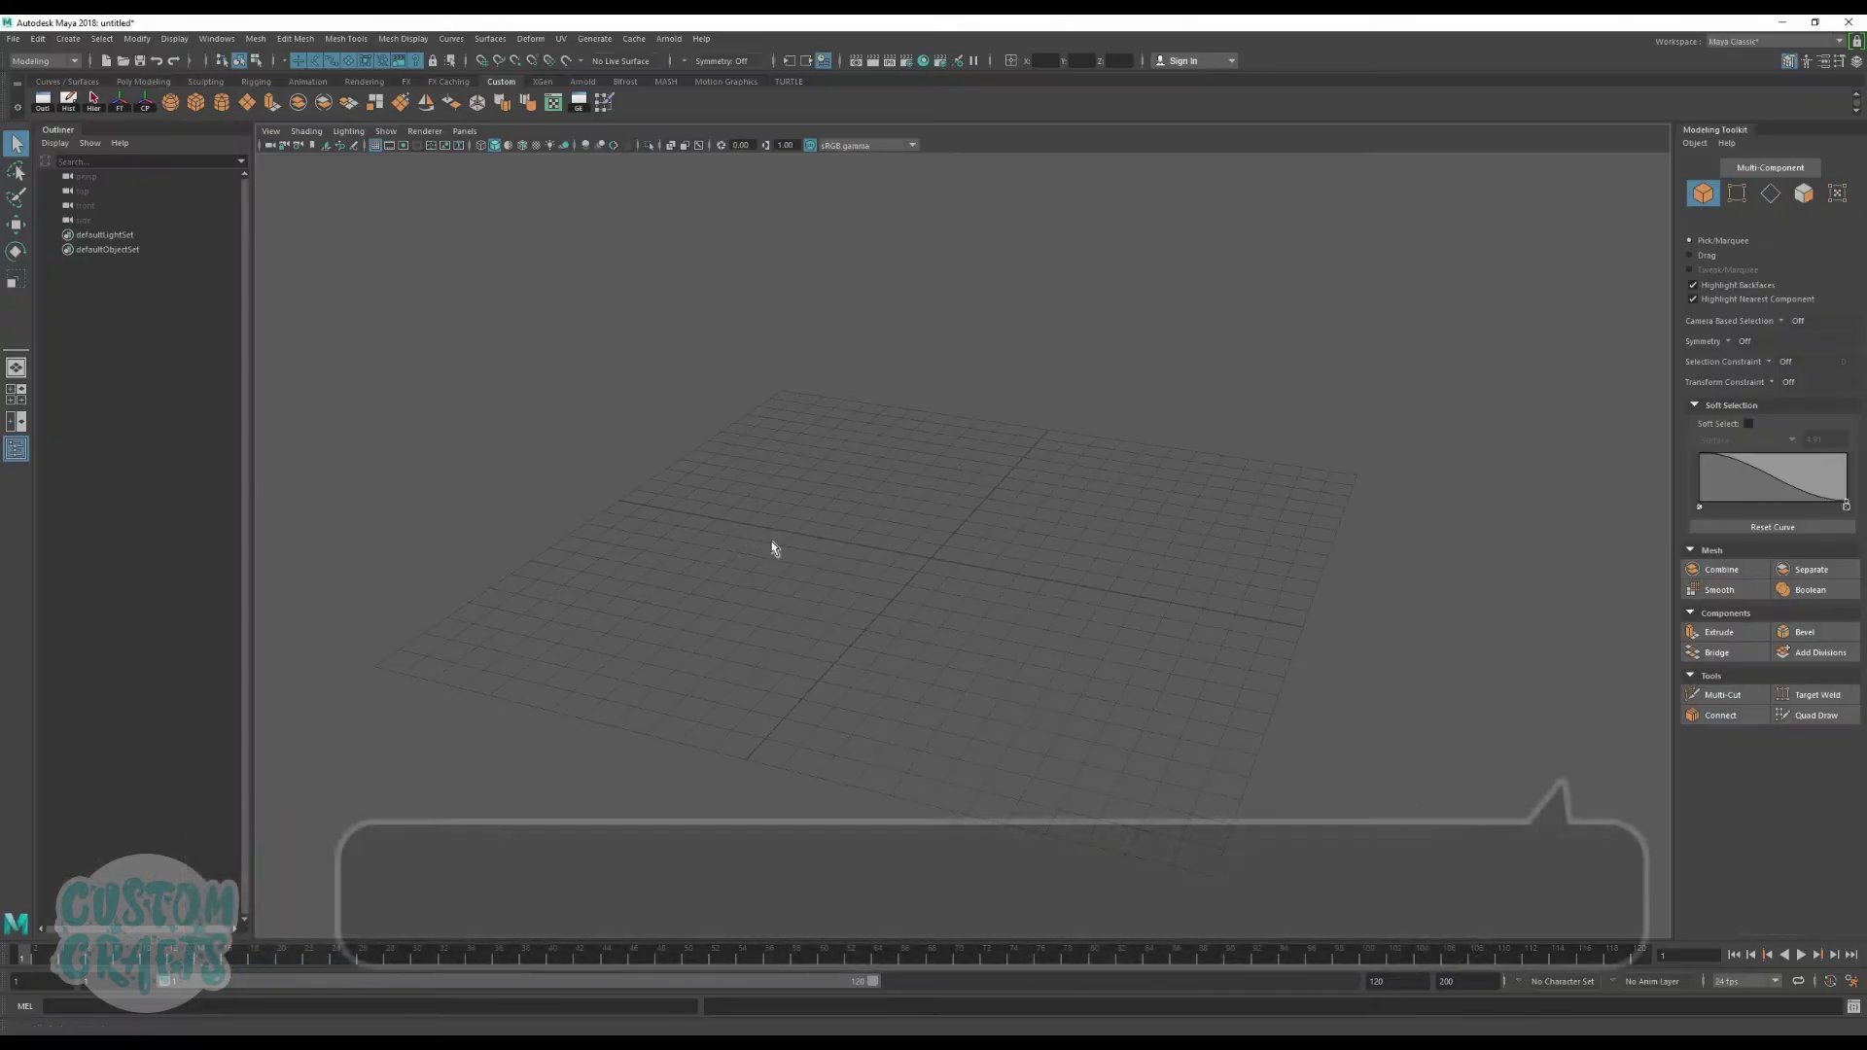
# Step: Create a tall polygon cylinder at the centre of the grid as the base of the soda can
pyautogui.keyDown('alt'); pyautogui.moveTo(773, 548); pyautogui.dragTo(787, 513); pyautogui.keyUp('alt')
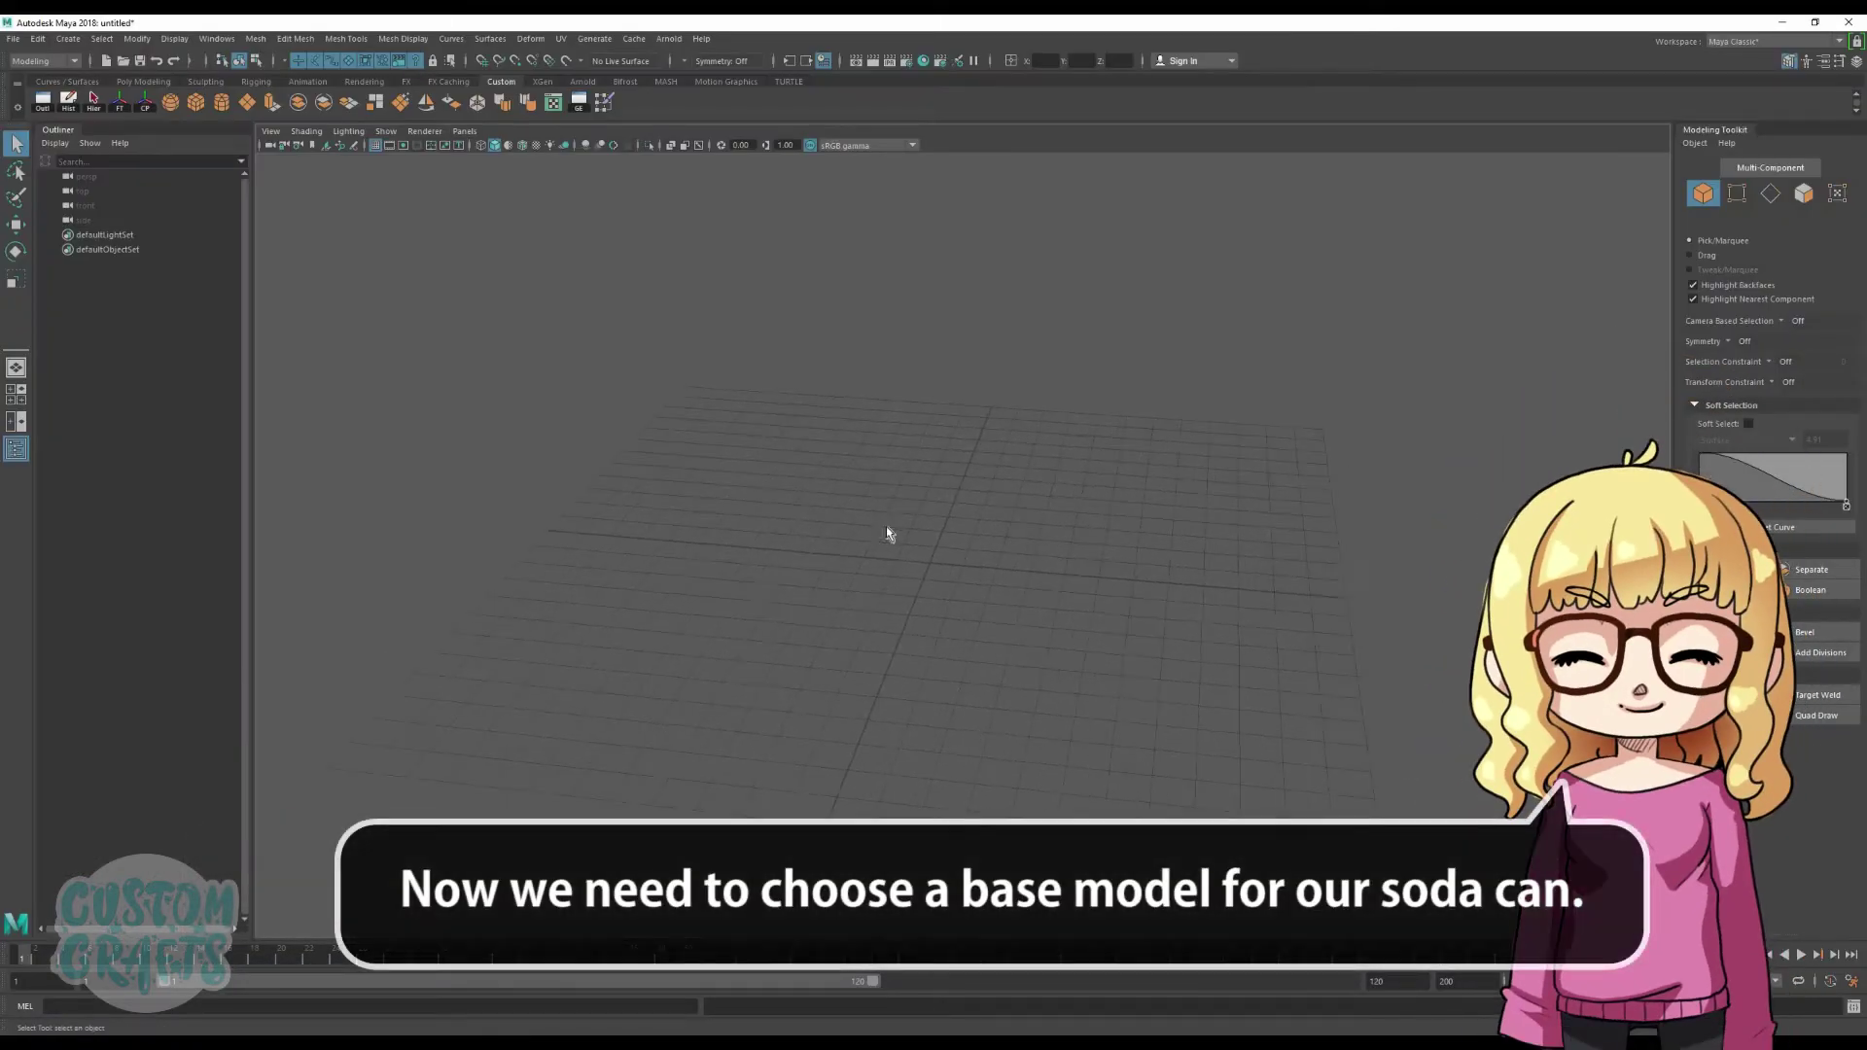
pyautogui.keyDown('alt'); pyautogui.moveTo(888, 542); pyautogui.dragTo(892, 541); pyautogui.keyUp('alt')
pyautogui.click(144, 81)
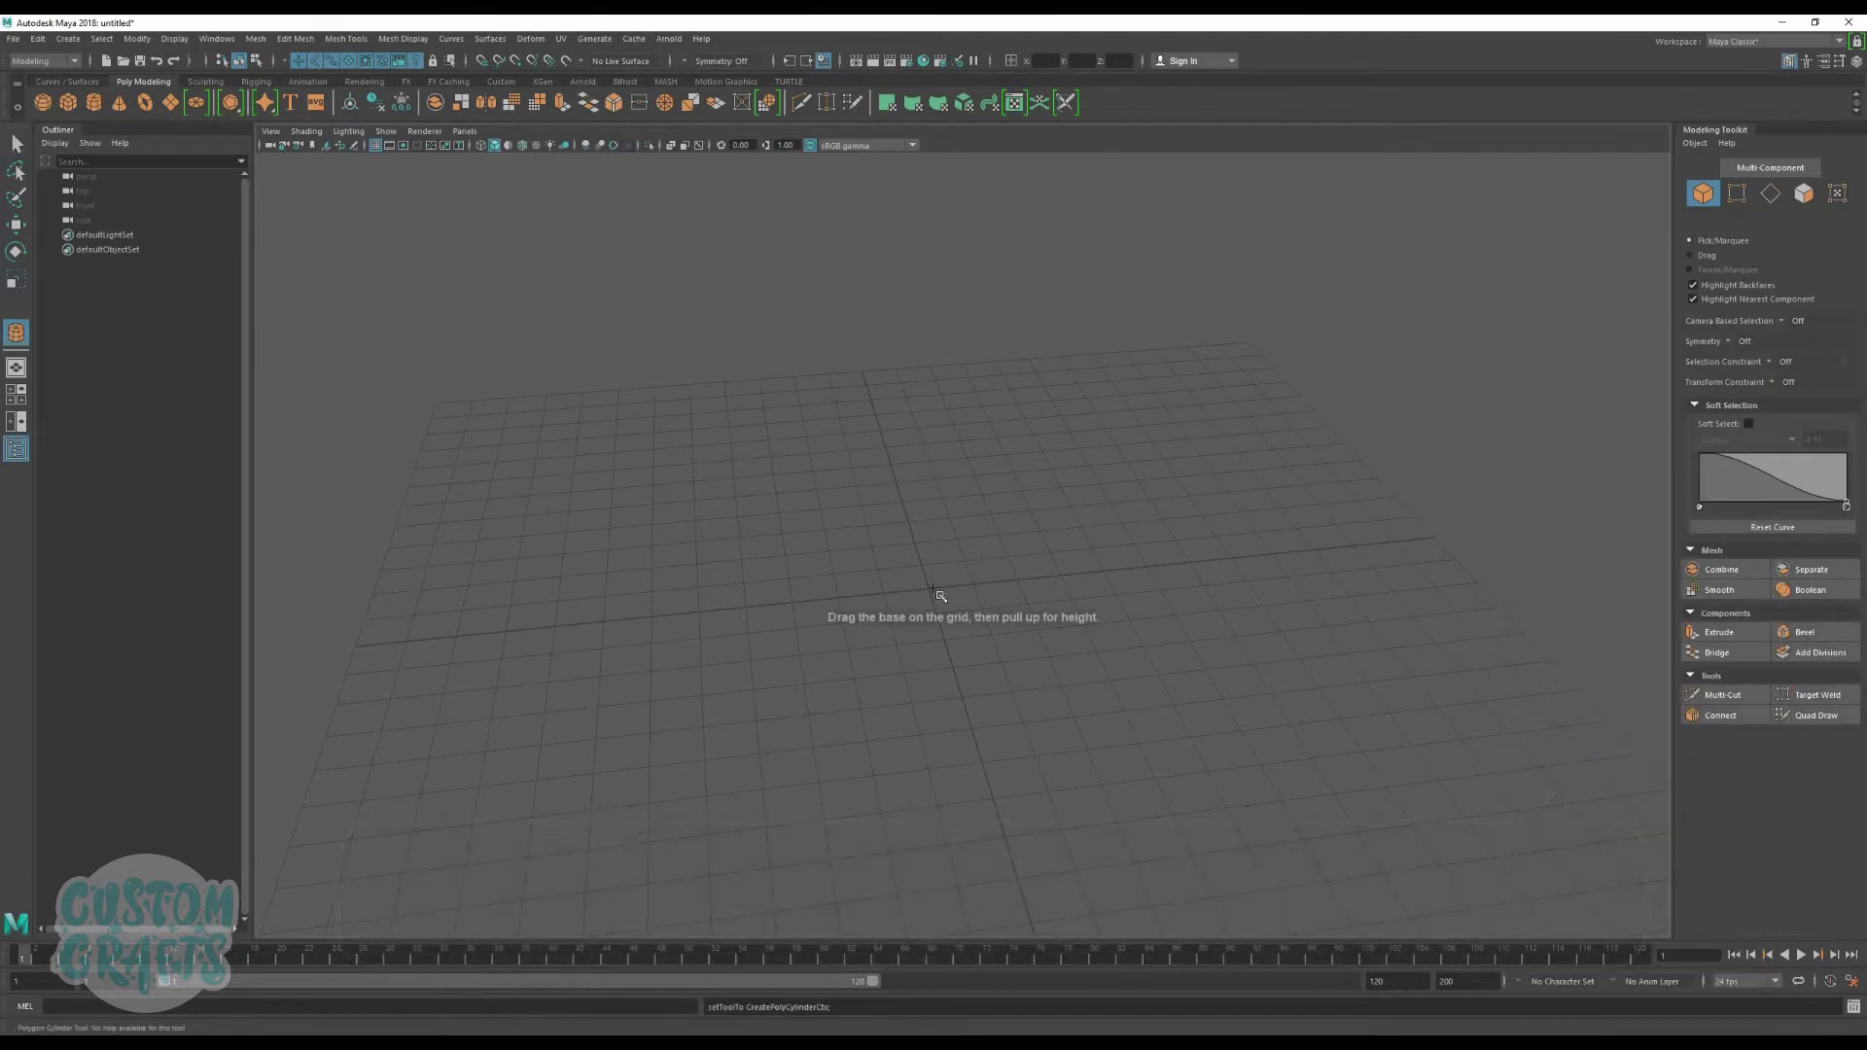
pyautogui.moveTo(929, 587); pyautogui.dragTo(980, 596)
pyautogui.moveTo(950, 495); pyautogui.dragTo(949, 448)
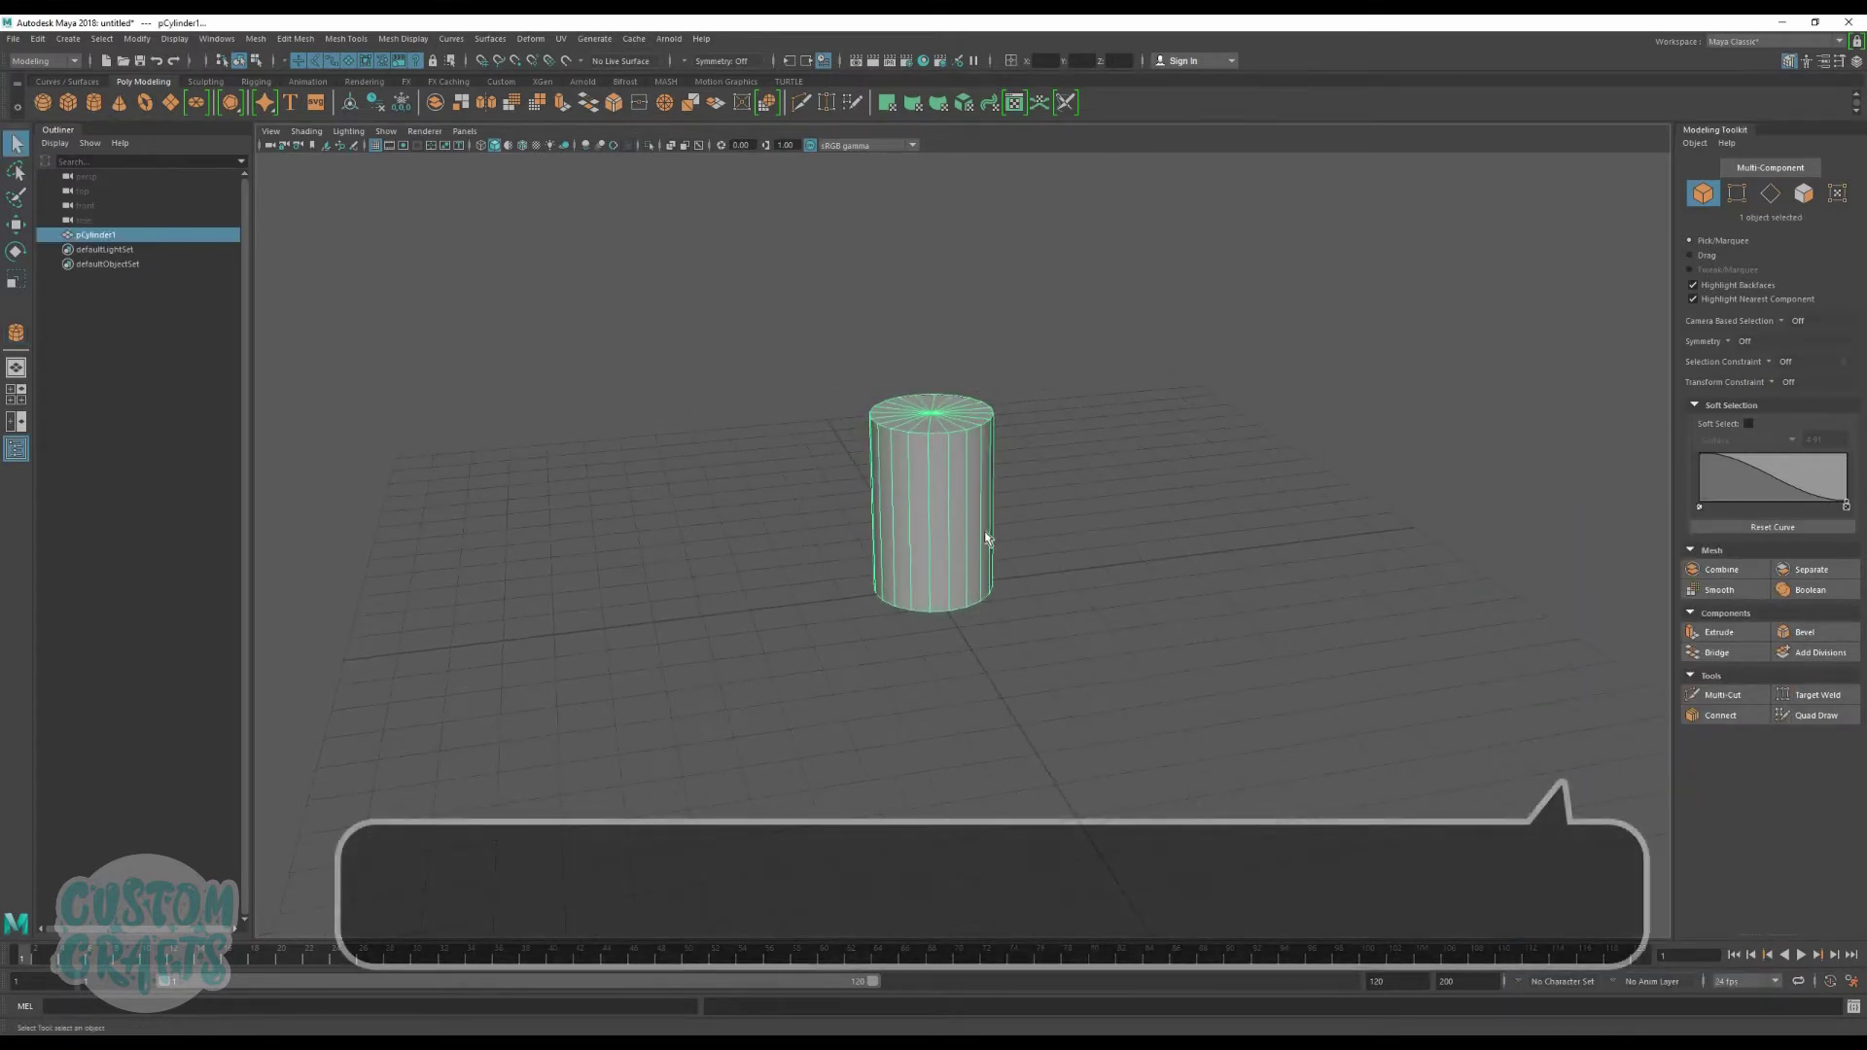
# Step: Move the cylinder up to Y 2.01 and leave it selected
pyautogui.scroll(3, 985, 531)
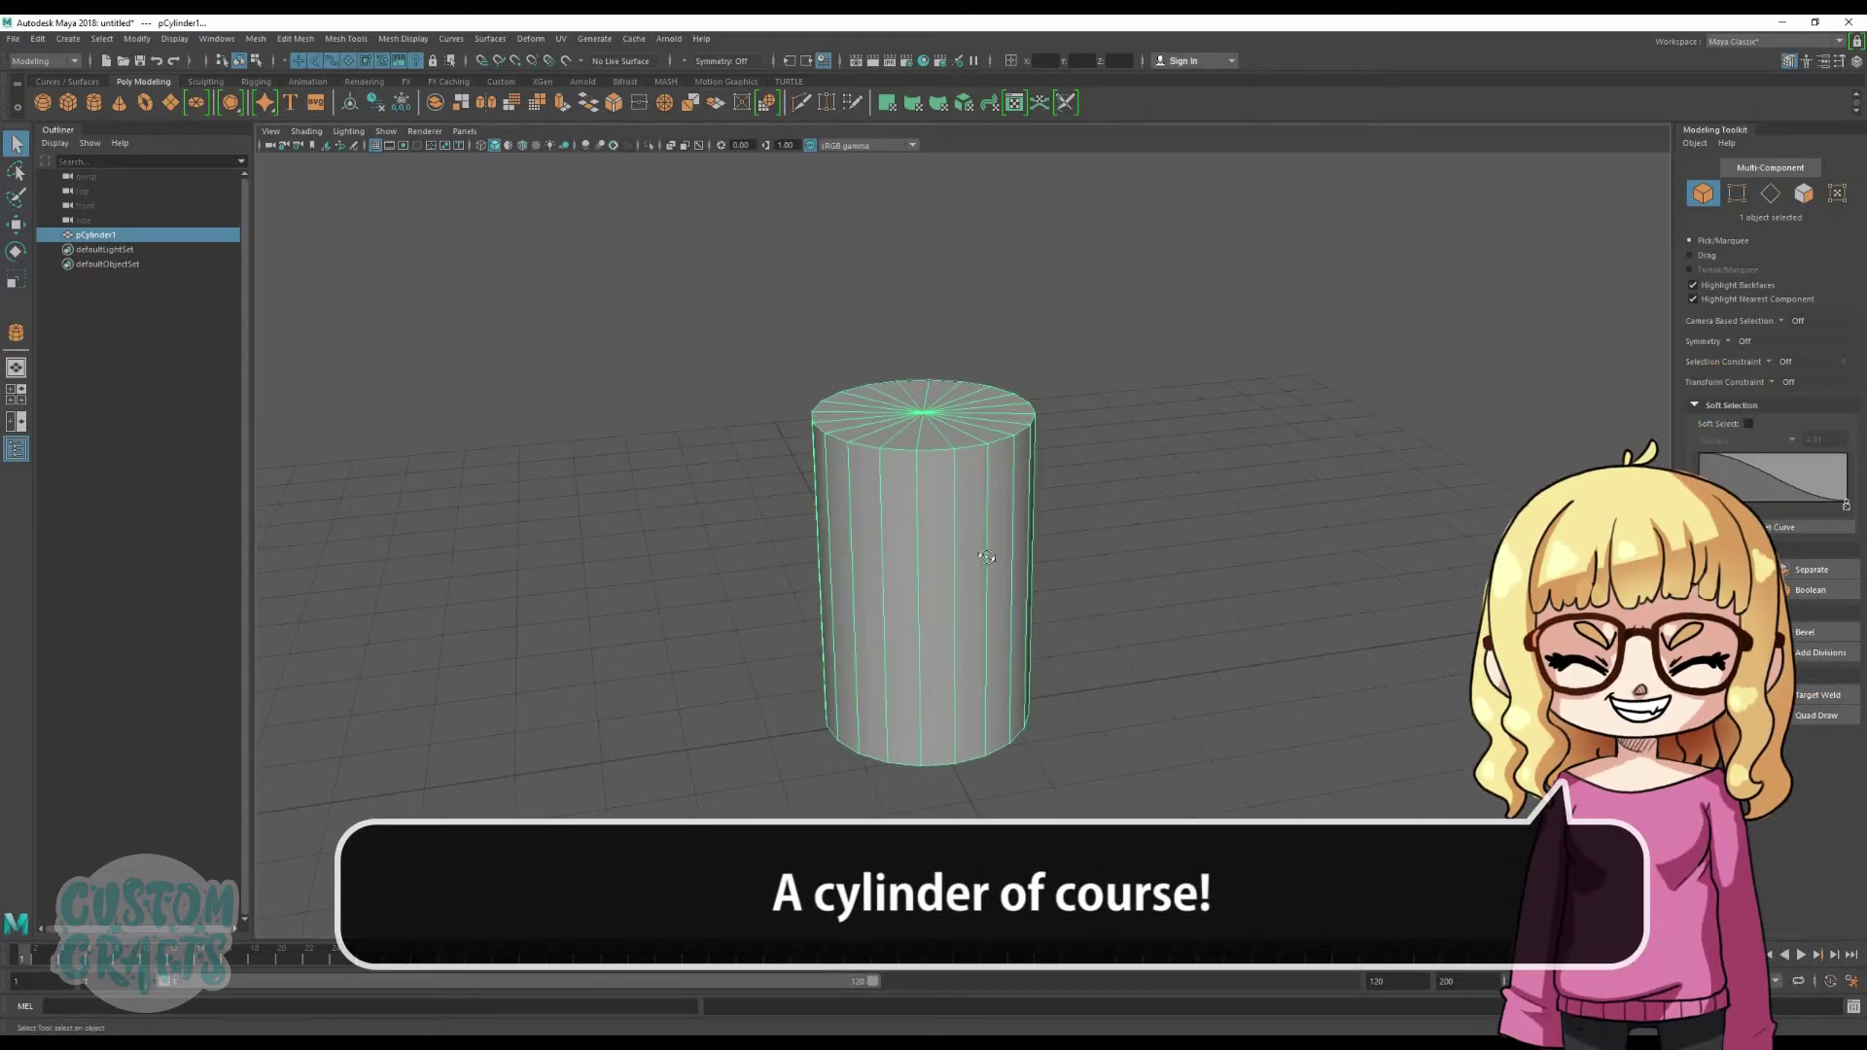
pyautogui.press('w')
pyautogui.keyDown('alt'); pyautogui.moveTo(987, 557); pyautogui.dragTo(930, 465); pyautogui.keyUp('alt')
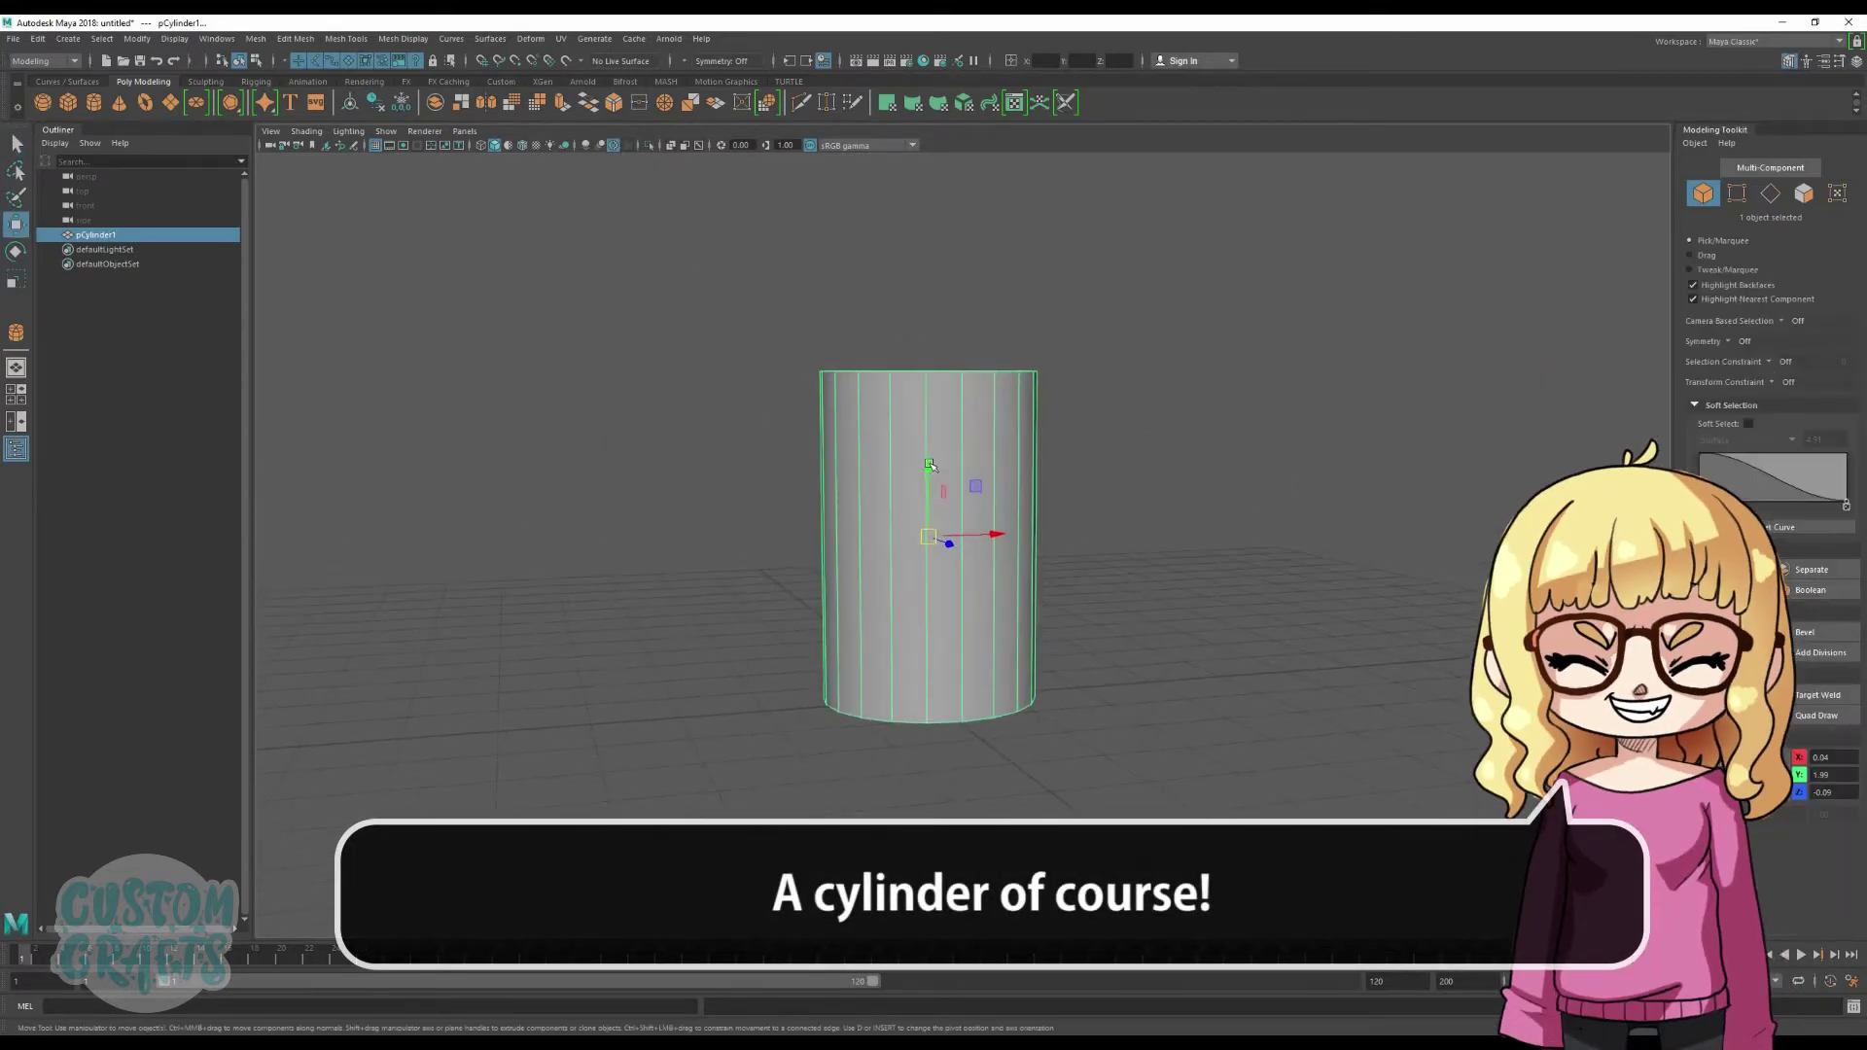
pyautogui.click(1089, 627)
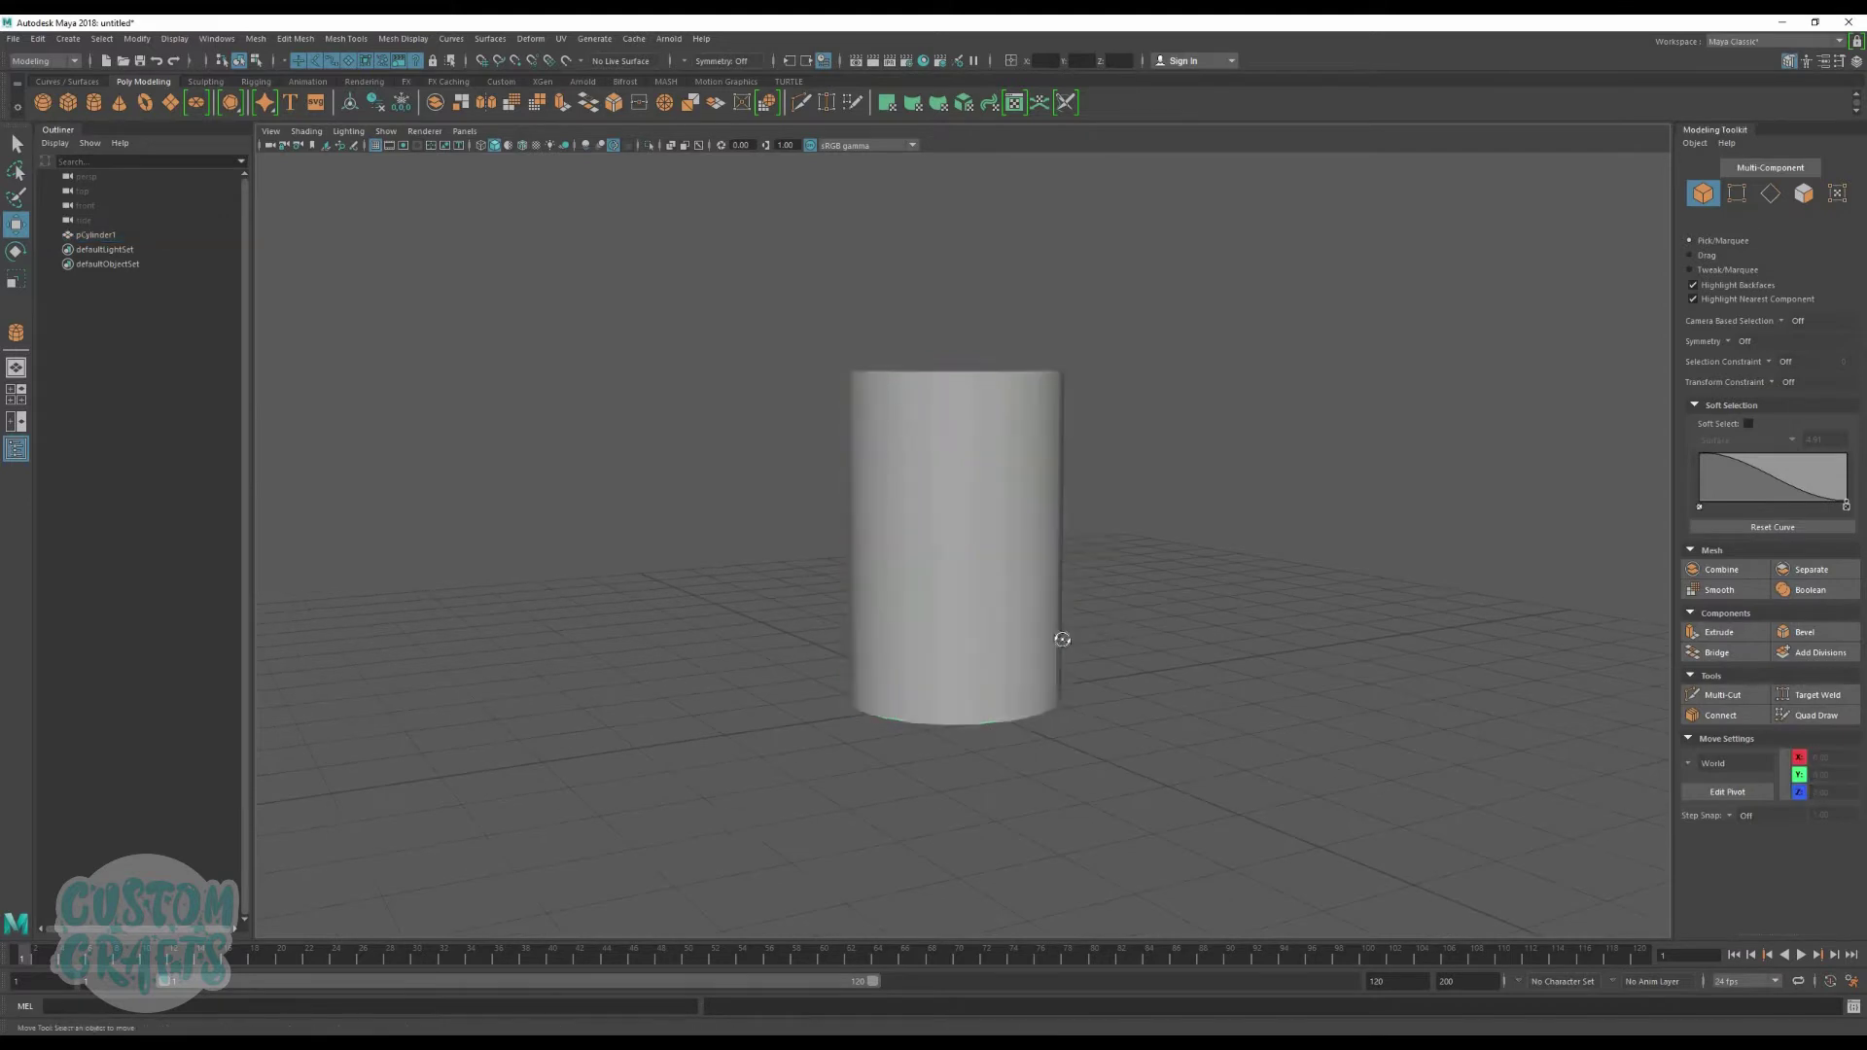
pyautogui.keyDown('alt'); pyautogui.moveTo(1059, 638); pyautogui.dragTo(950, 625); pyautogui.keyUp('alt')
pyautogui.keyDown('alt'); pyautogui.moveTo(950, 626); pyautogui.dragTo(1042, 622, button='right'); pyautogui.keyUp('alt')
pyautogui.keyDown('alt'); pyautogui.moveTo(1041, 622); pyautogui.dragTo(1016, 686); pyautogui.keyUp('alt')
pyautogui.click(1015, 654)
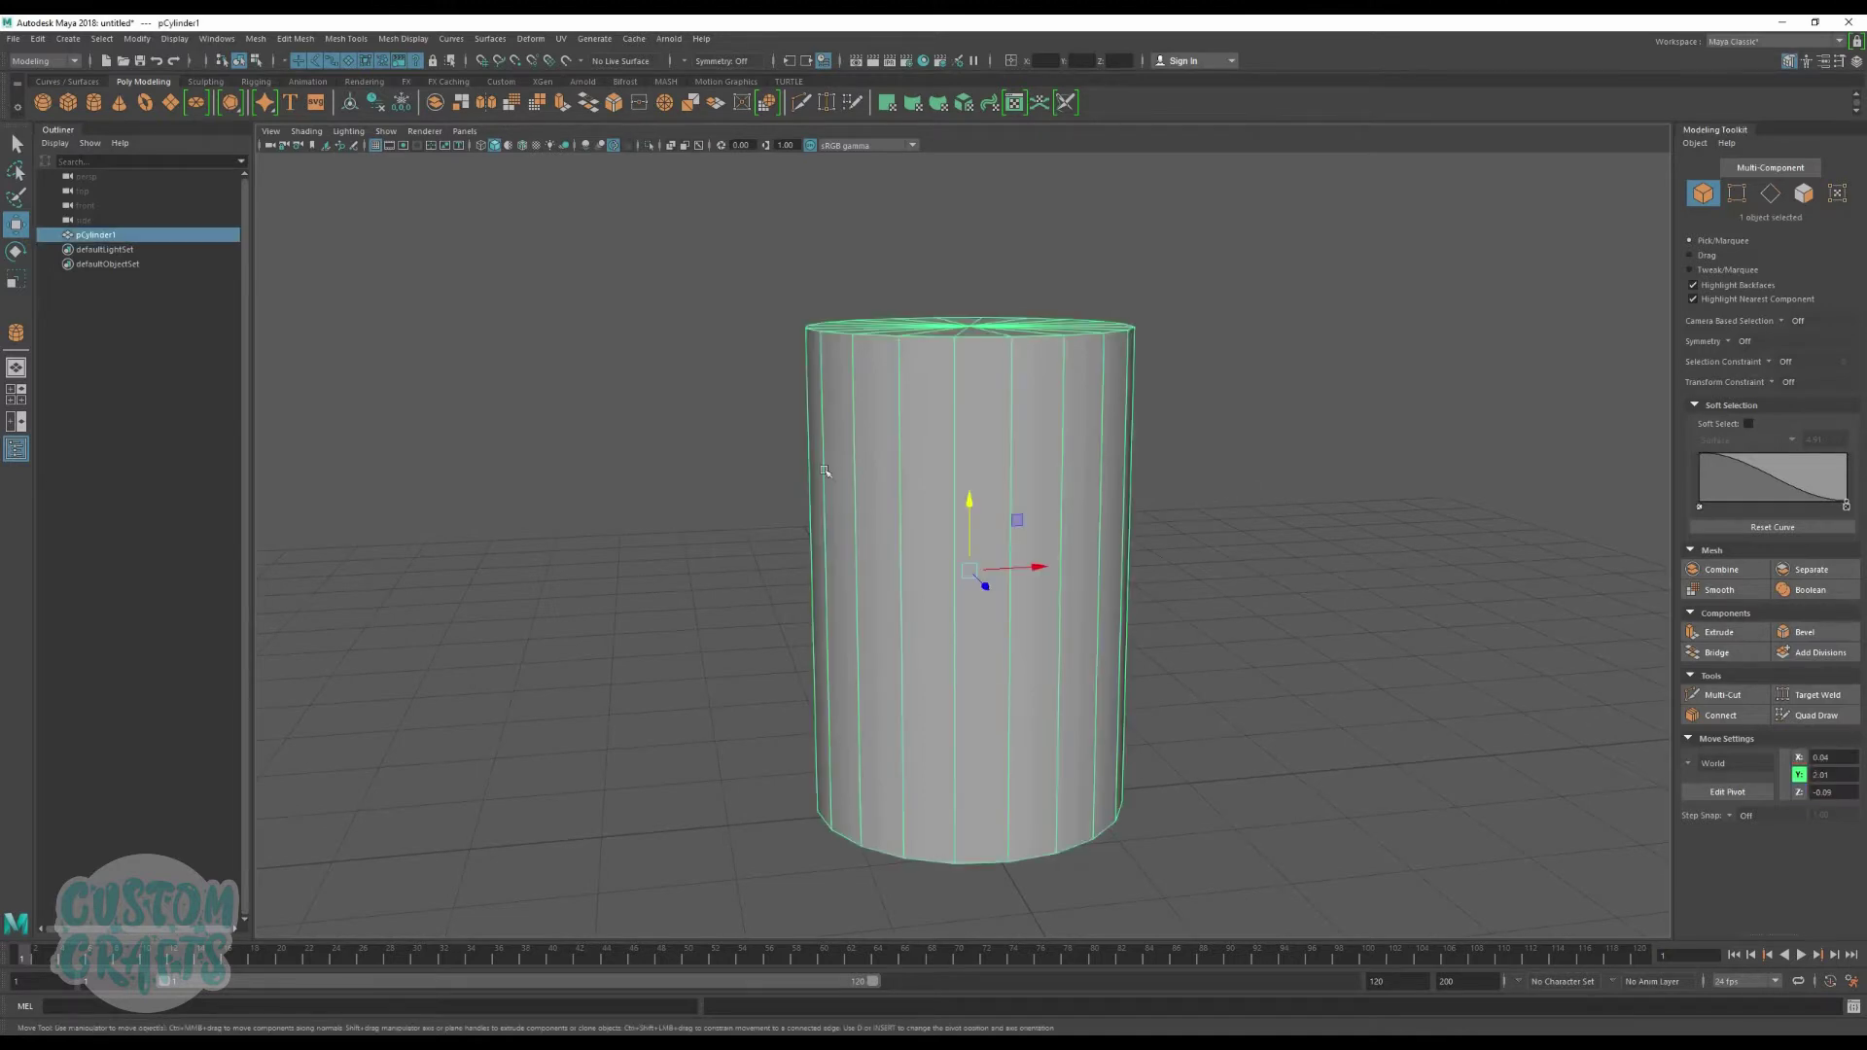
# Step: Insert one edge loop just below the cylinder's top rim and one just above its bottom rim
pyautogui.keyDown('shift'); pyautogui.rightClick(948, 407); pyautogui.keyUp('shift')
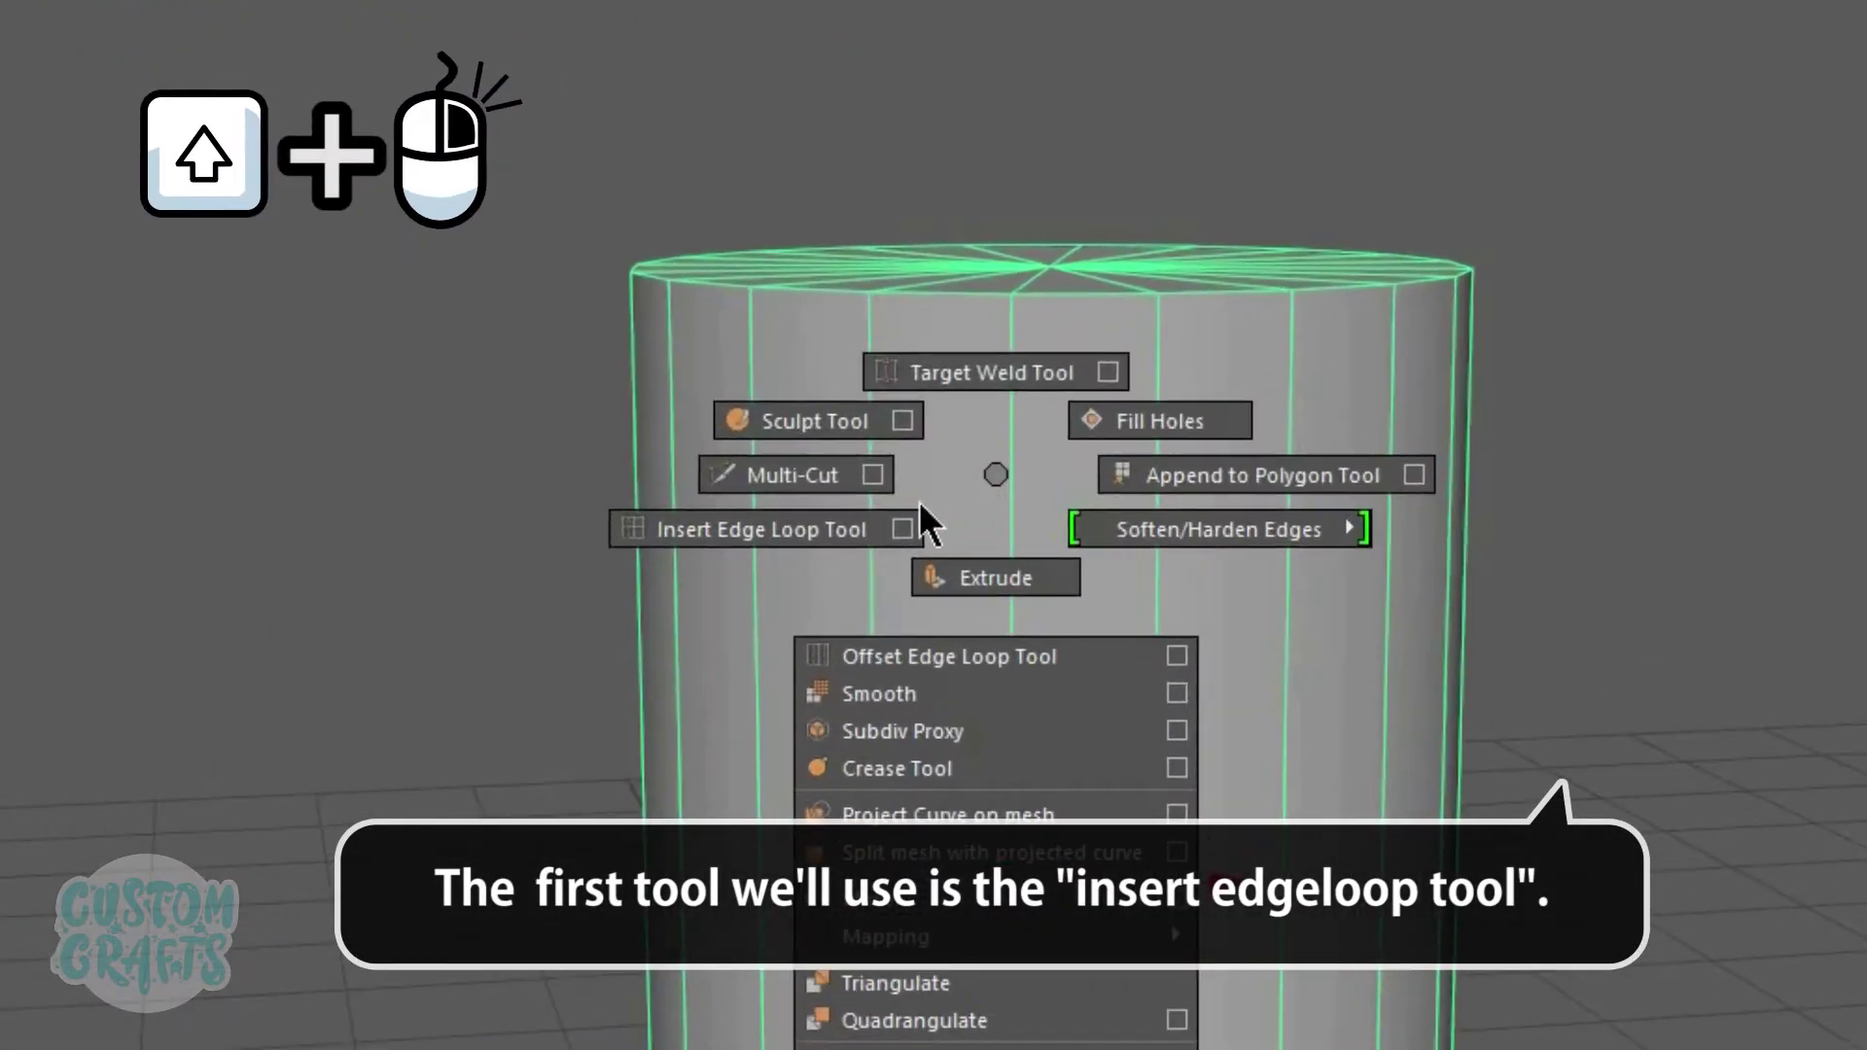
pyautogui.keyDown('shift'); pyautogui.moveTo(920, 503); pyautogui.dragTo(675, 536, button='right'); pyautogui.keyUp('shift')
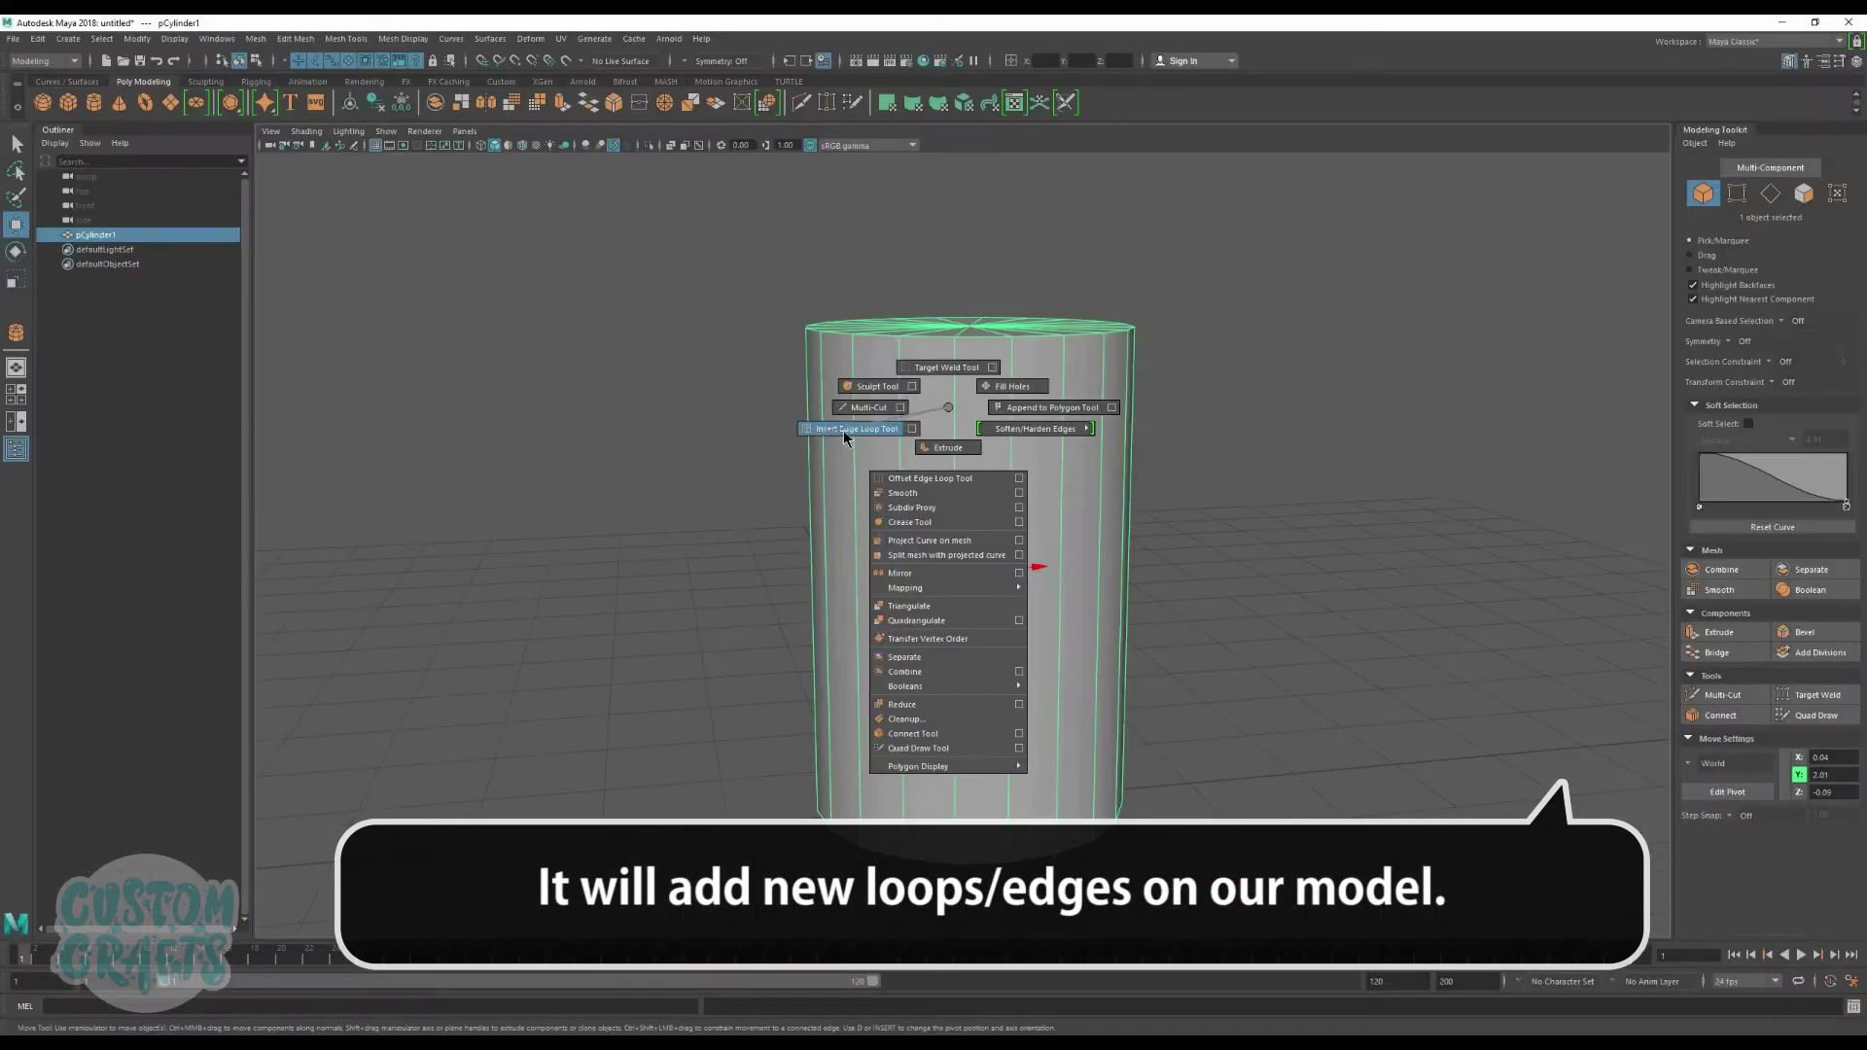
pyautogui.keyDown('shift'); pyautogui.moveTo(874, 434); pyautogui.dragTo(851, 385, button='right'); pyautogui.keyUp('shift')
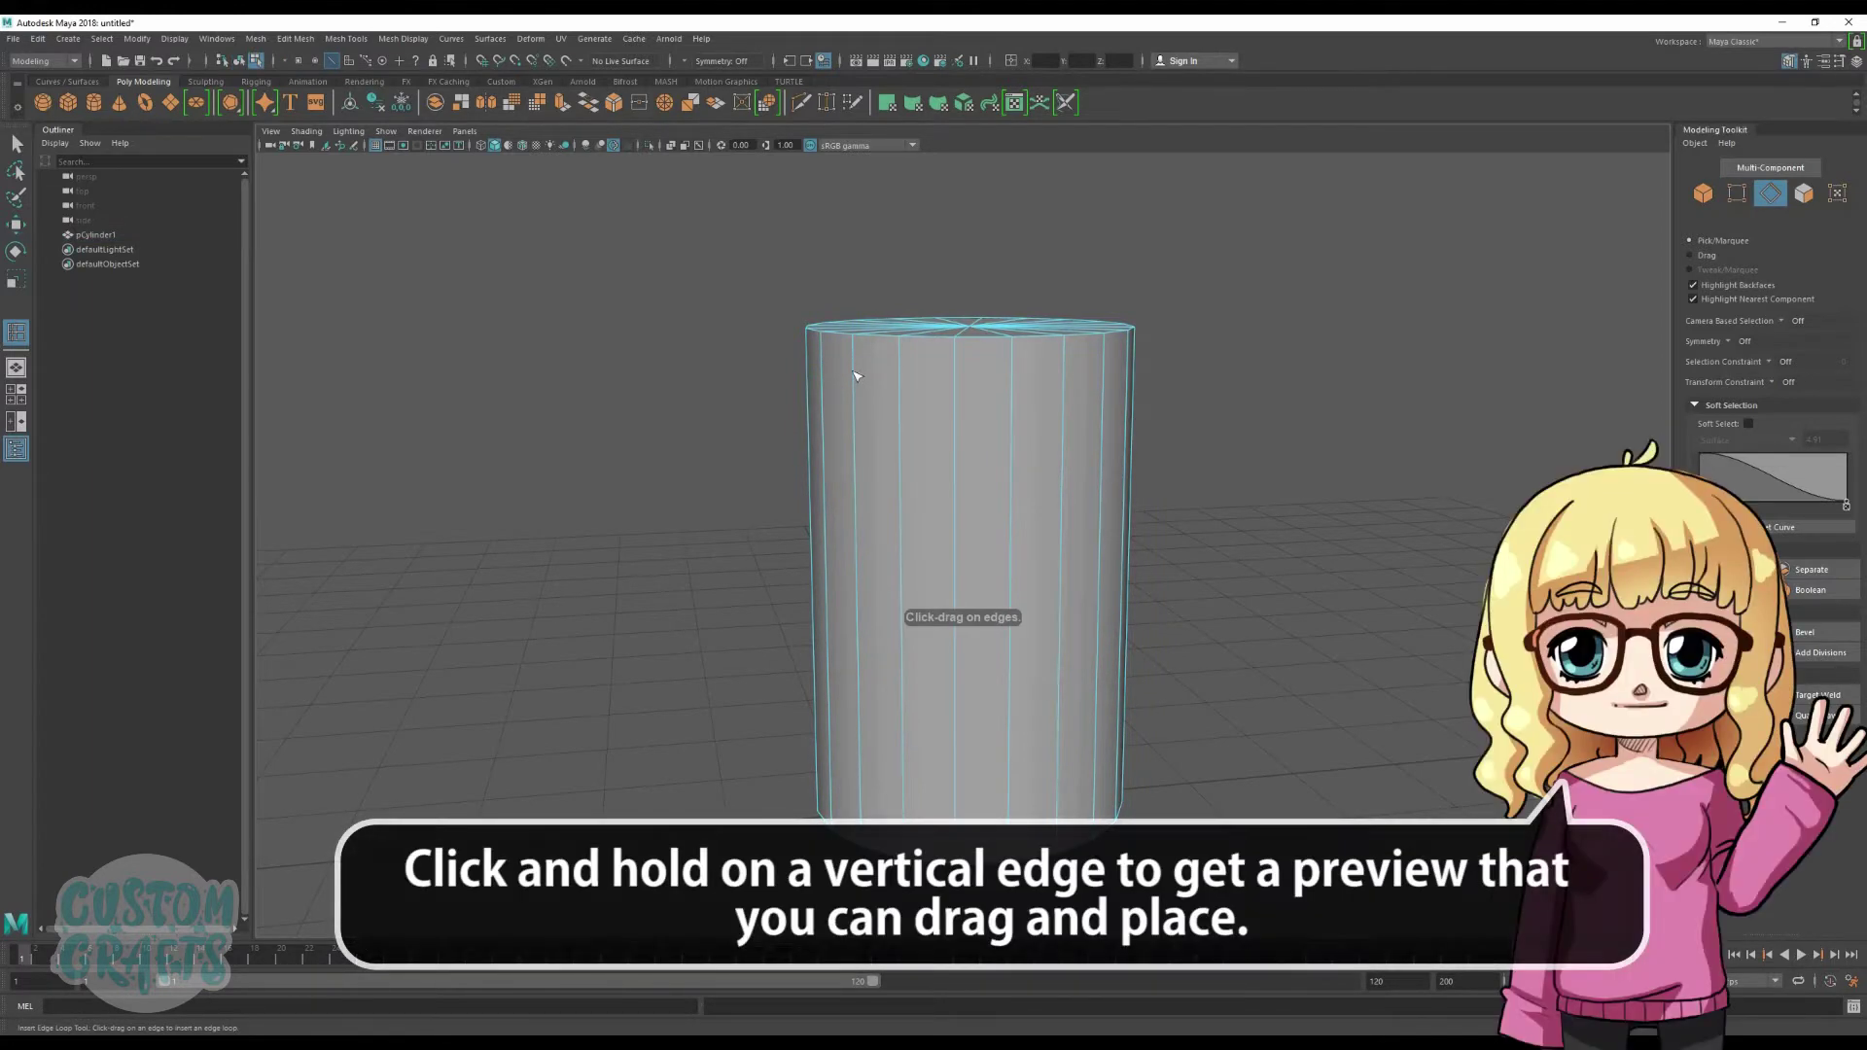
pyautogui.moveTo(856, 375); pyautogui.dragTo(856, 455)
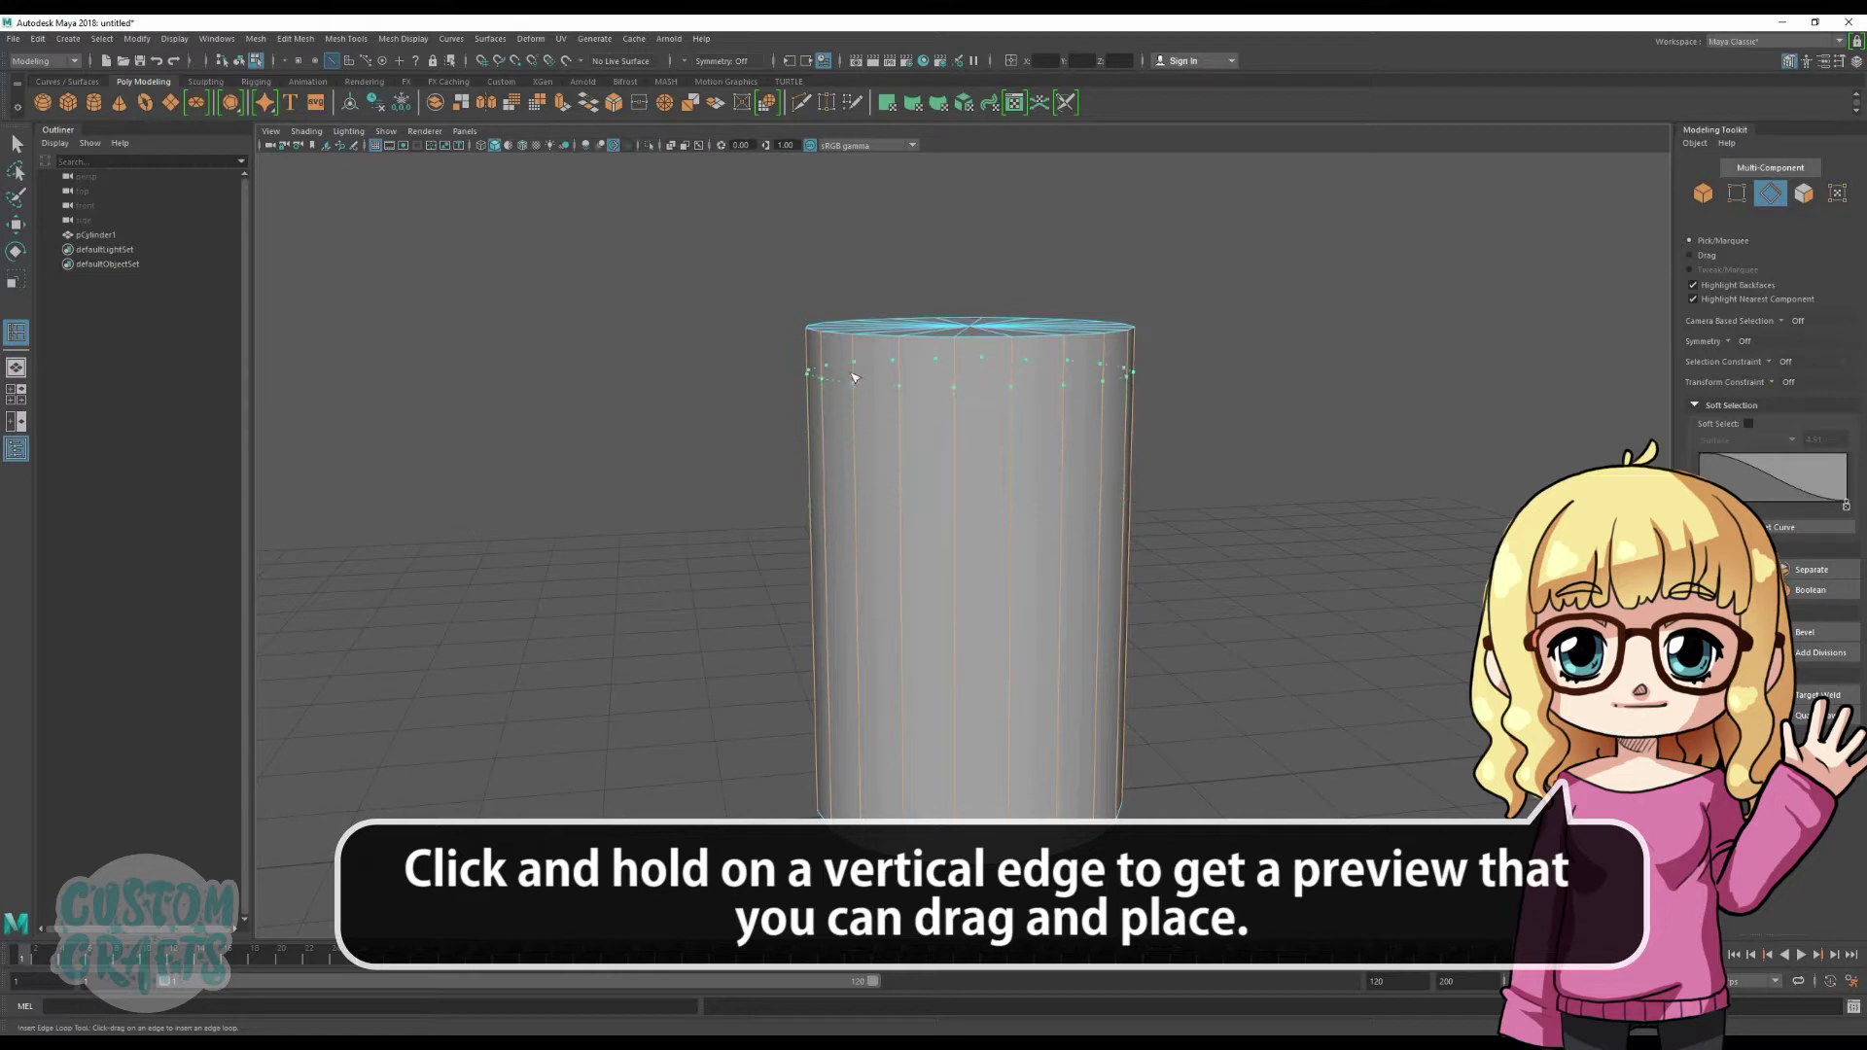
pyautogui.moveTo(856, 507); pyautogui.dragTo(856, 458)
pyautogui.moveTo(853, 389); pyautogui.dragTo(855, 381)
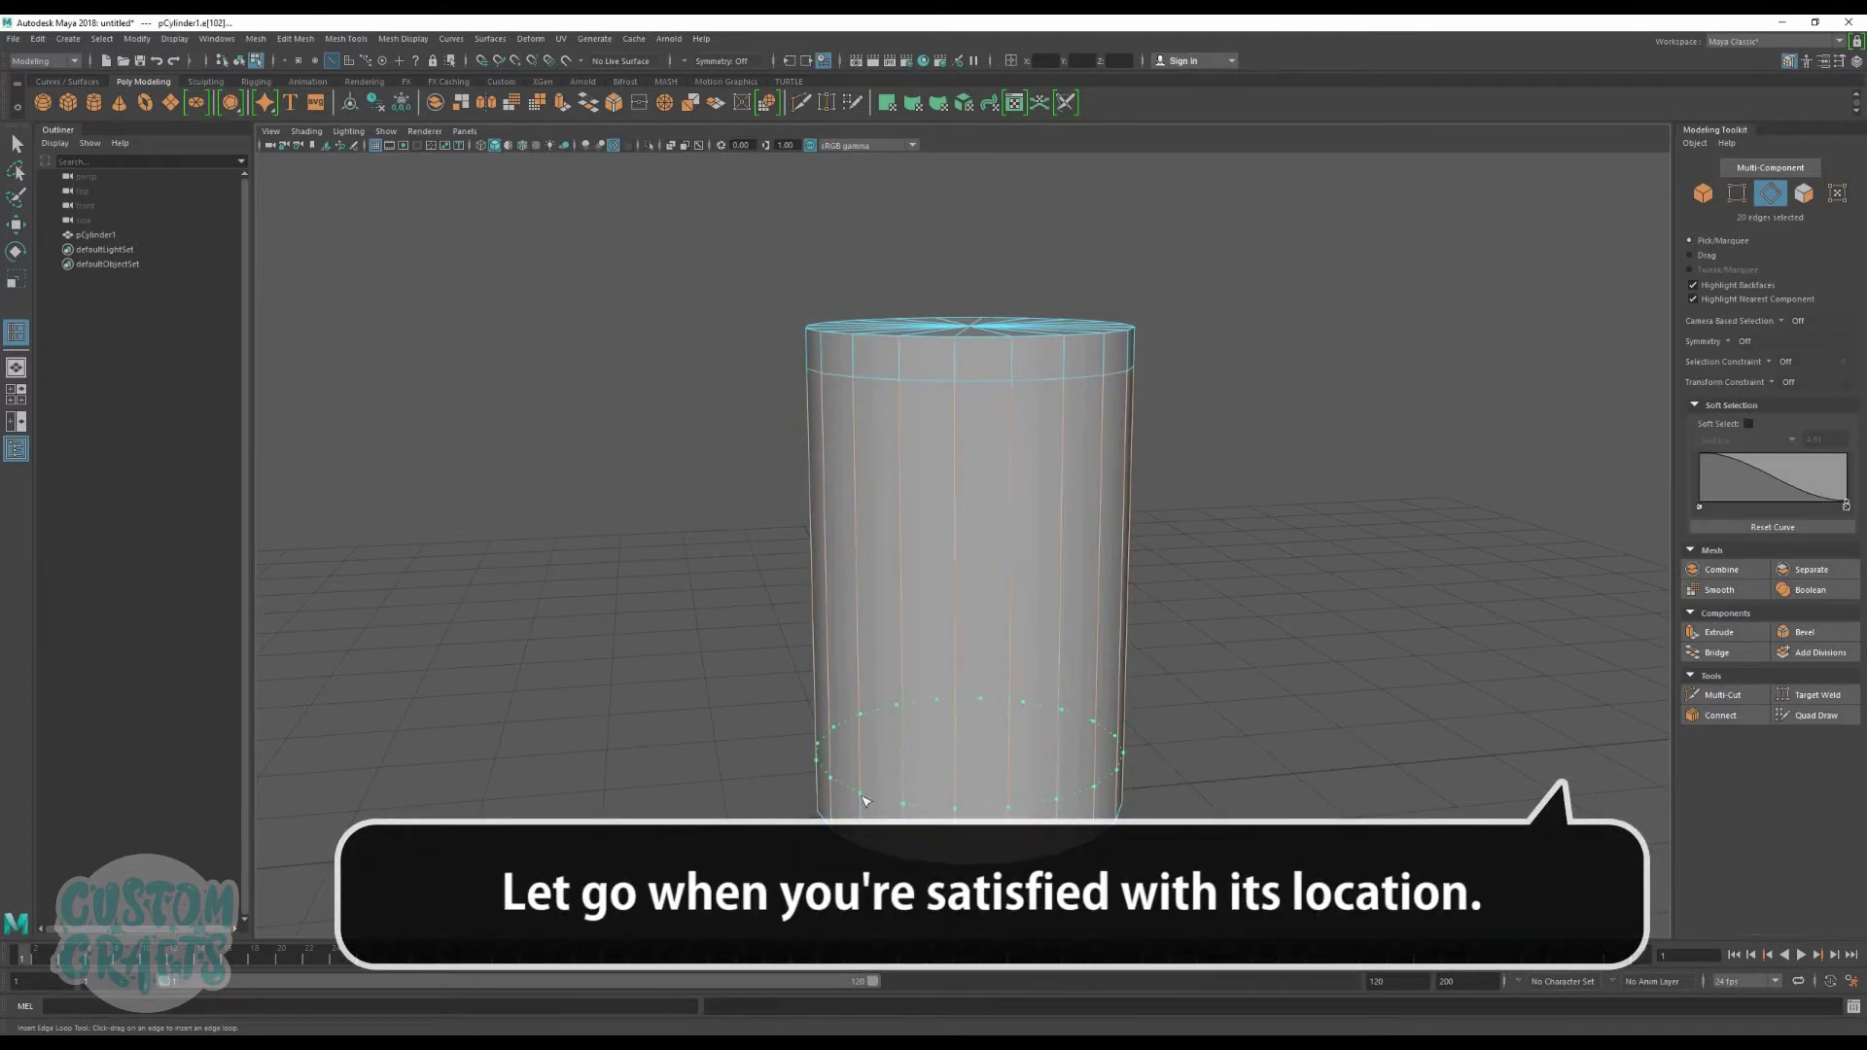
pyautogui.moveTo(864, 800); pyautogui.dragTo(866, 809)
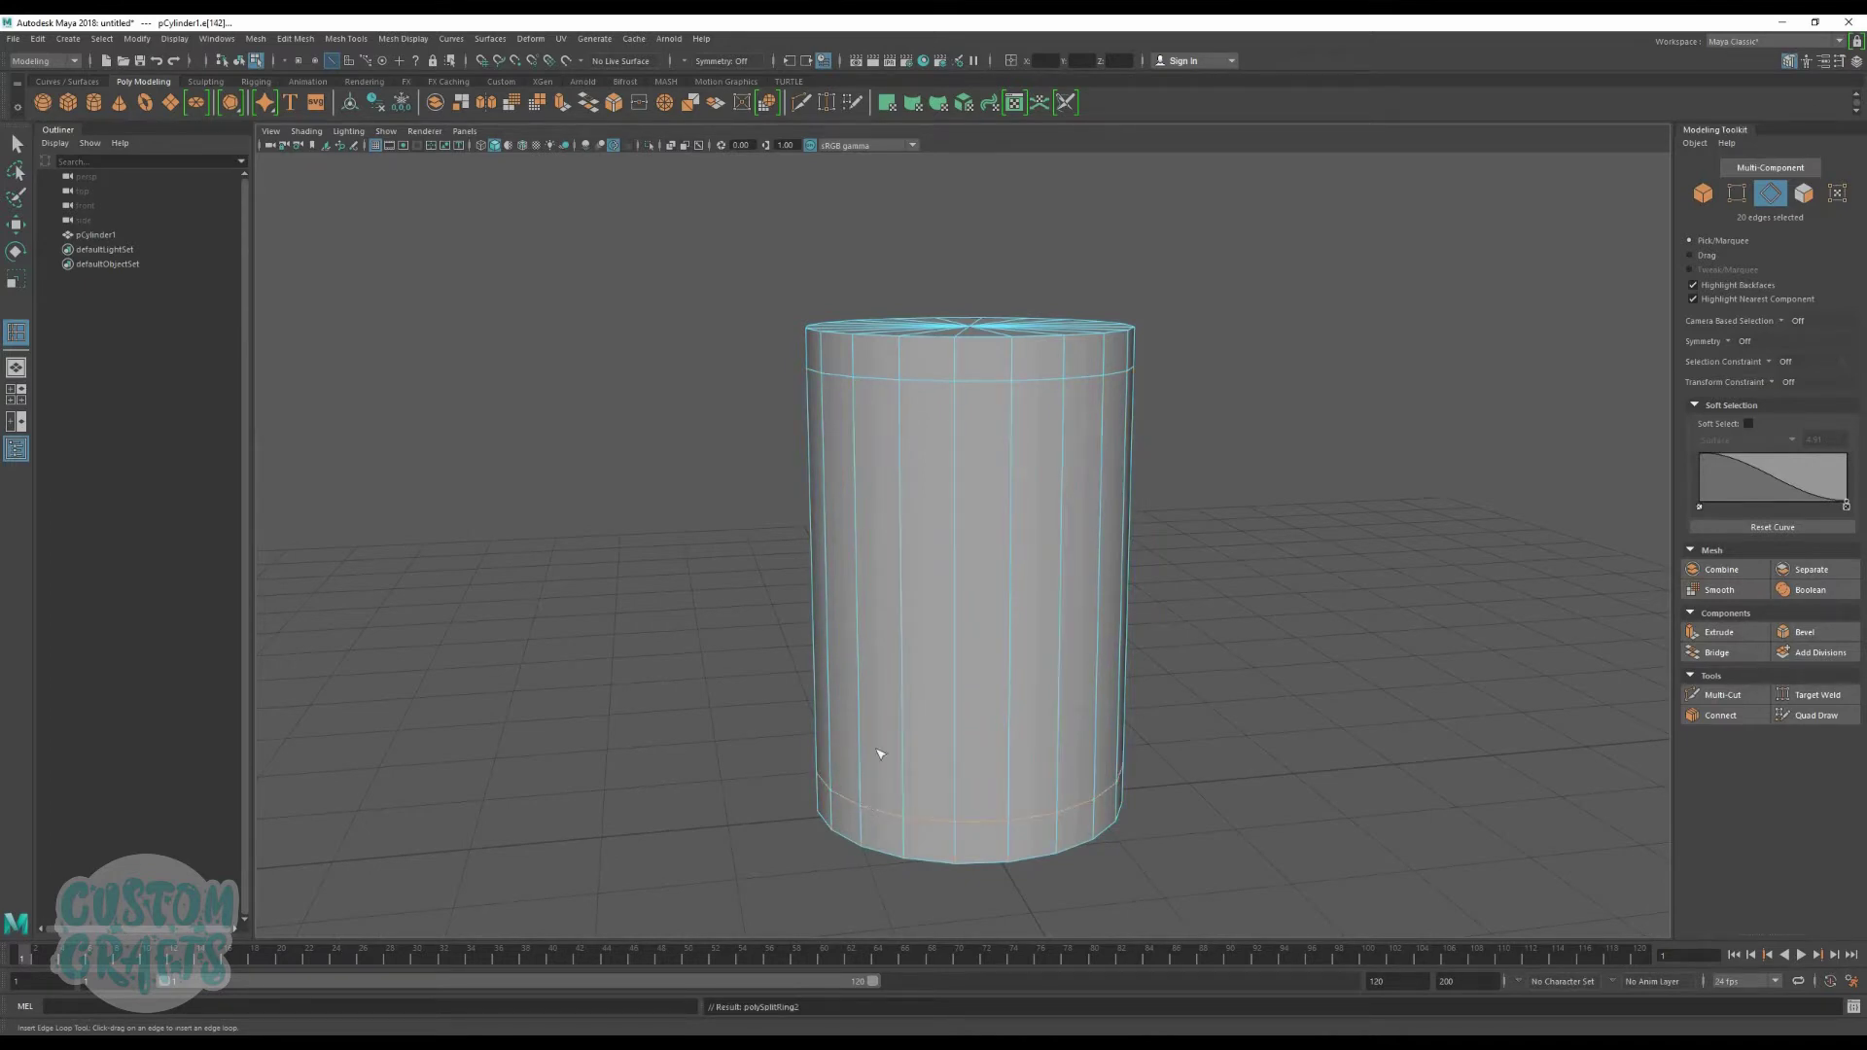
# Step: Narrow the cylinder's top and bottom rims to taper its ends, and return to object selection
pyautogui.press('w')
pyautogui.press('F8')
pyautogui.press('f')
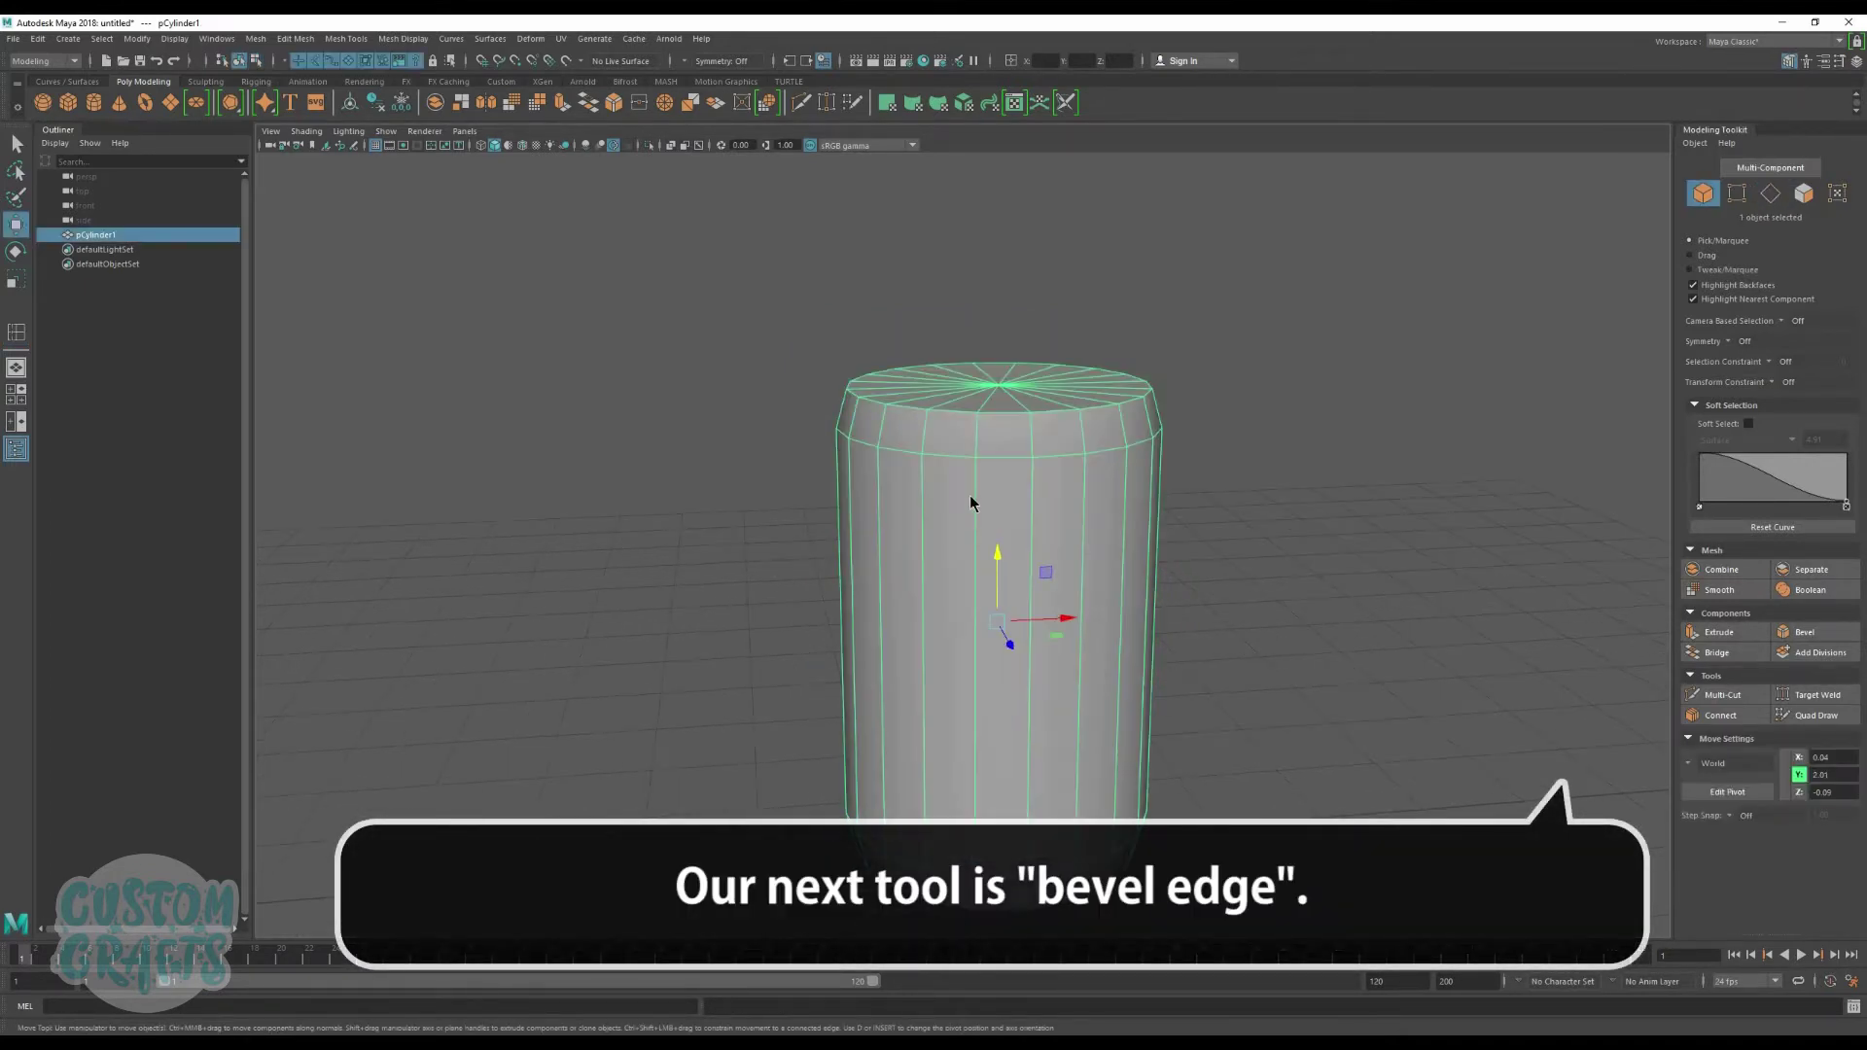
# Step: Select the two inserted edge loops near the top and bottom of the can and bevel them
pyautogui.moveTo(971, 501); pyautogui.dragTo(998, 799, button='right')
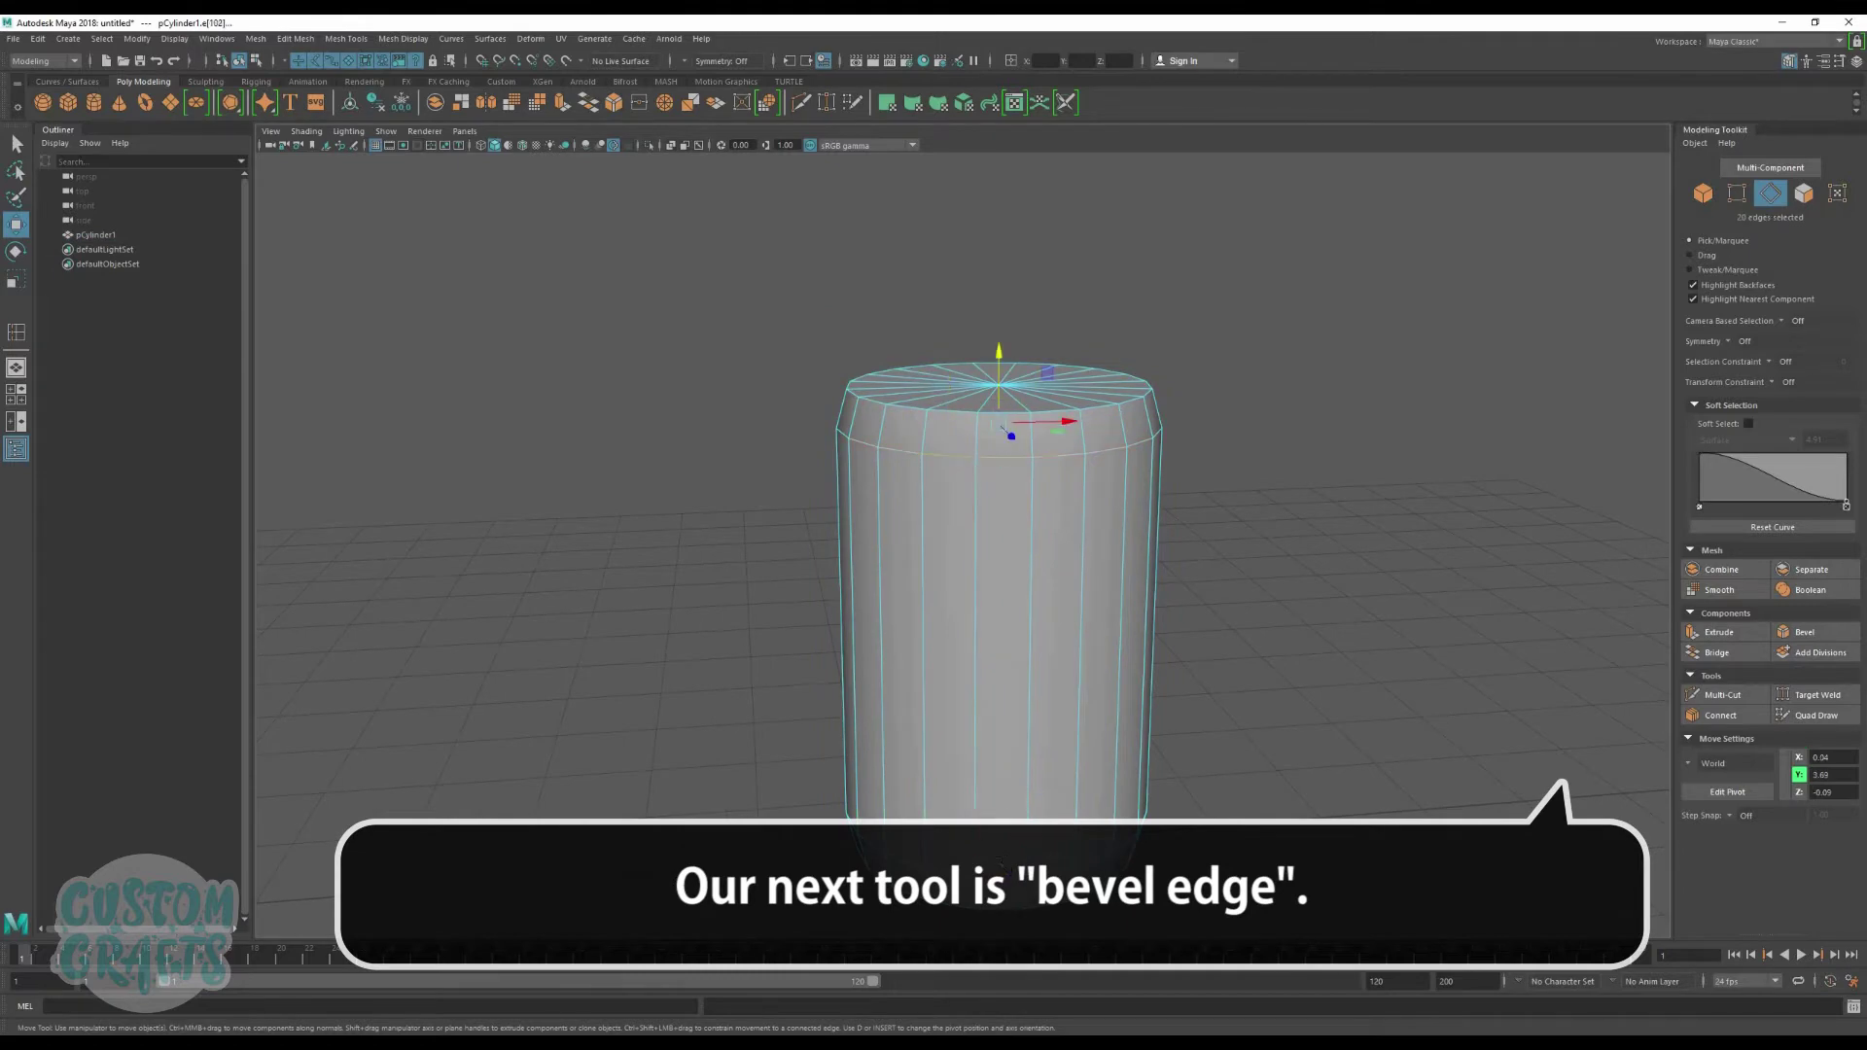
pyautogui.click(1012, 592)
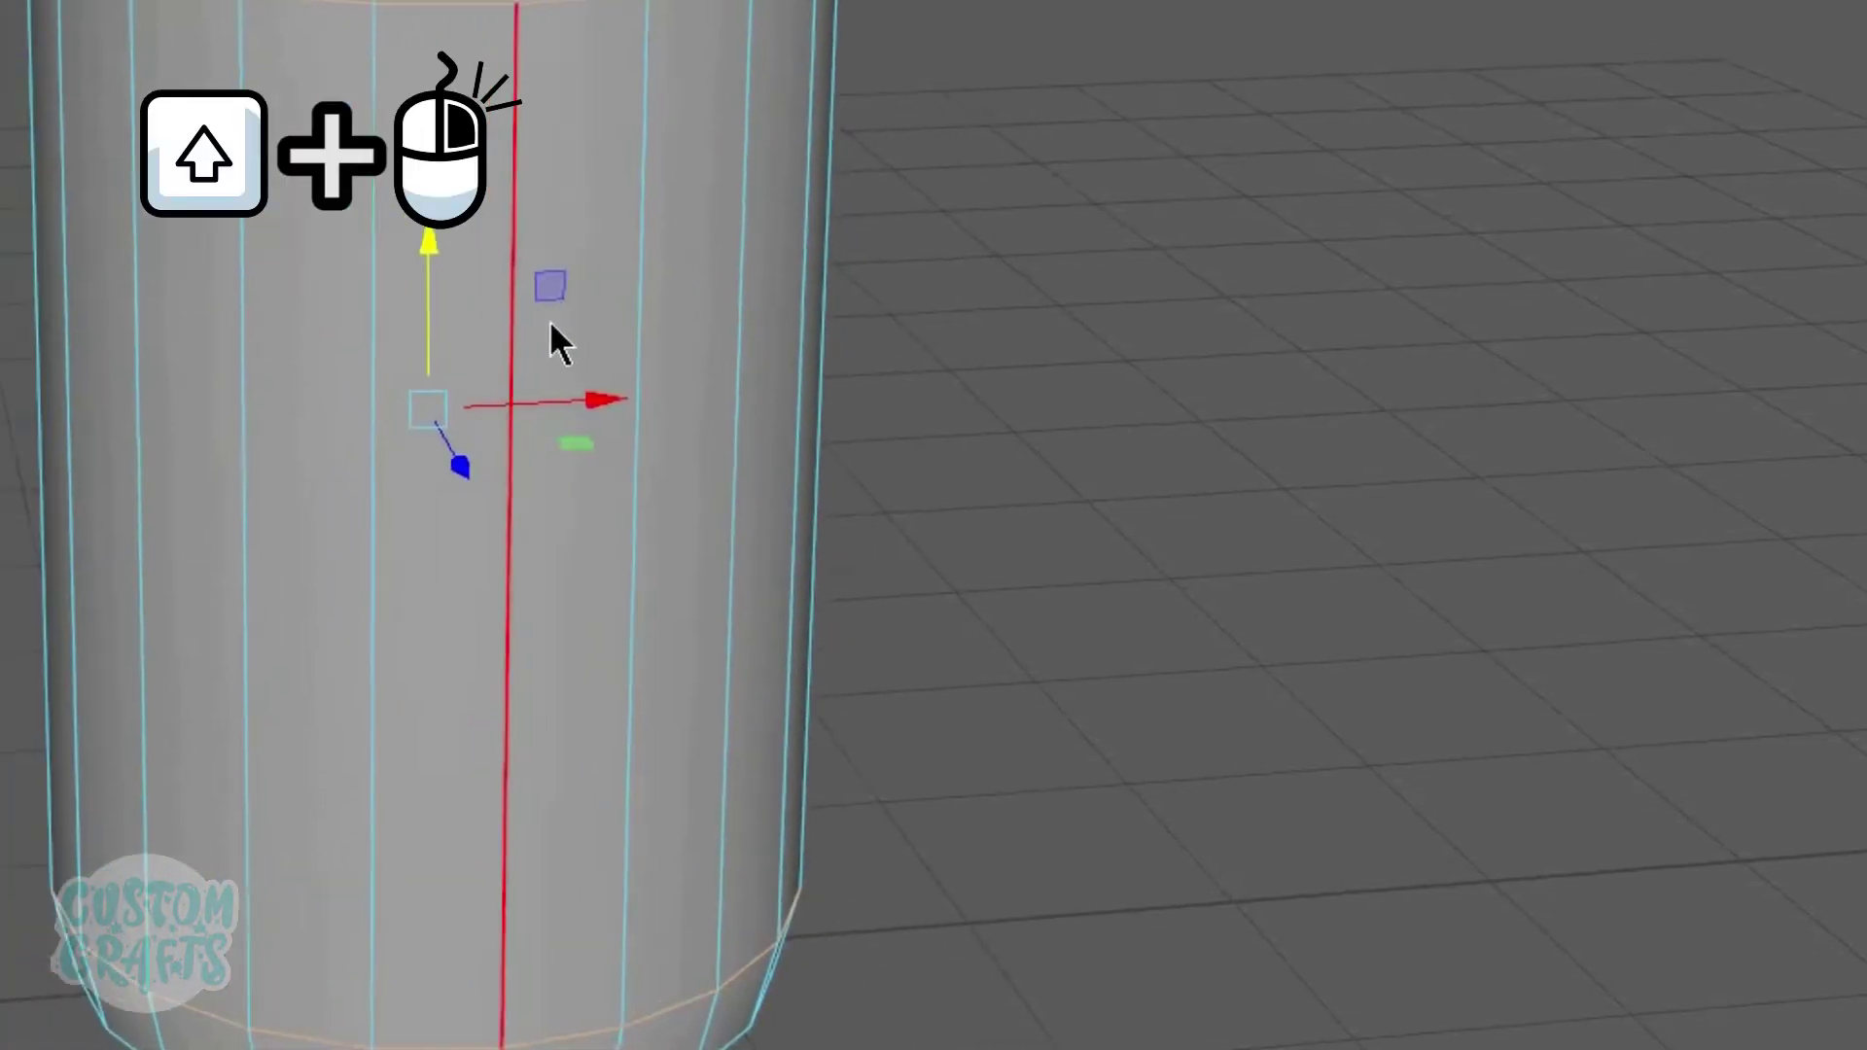
pyautogui.keyDown('shift'); pyautogui.moveTo(926, 317); pyautogui.dragTo(1128, 340, button='right'); pyautogui.keyUp('shift')
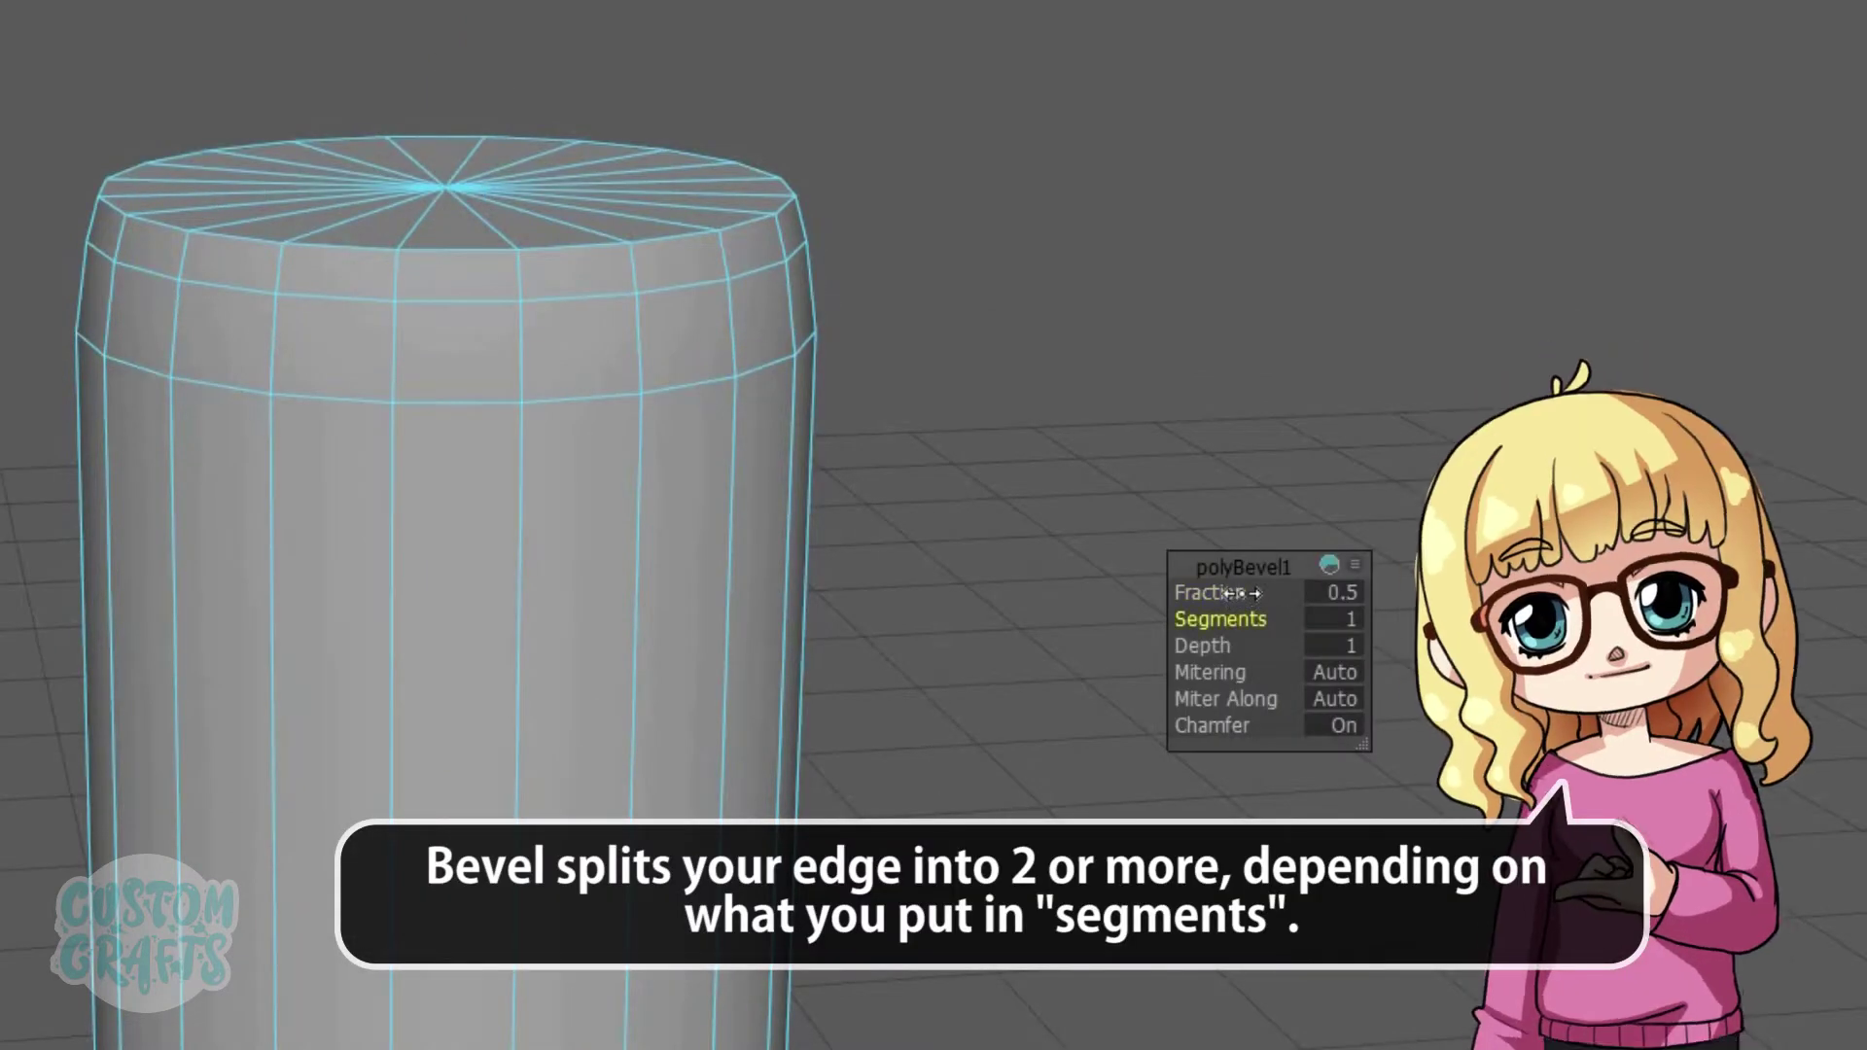
# Step: Set the bevel's Segments to 2 and its Fraction to 0.3
pyautogui.click(1225, 592)
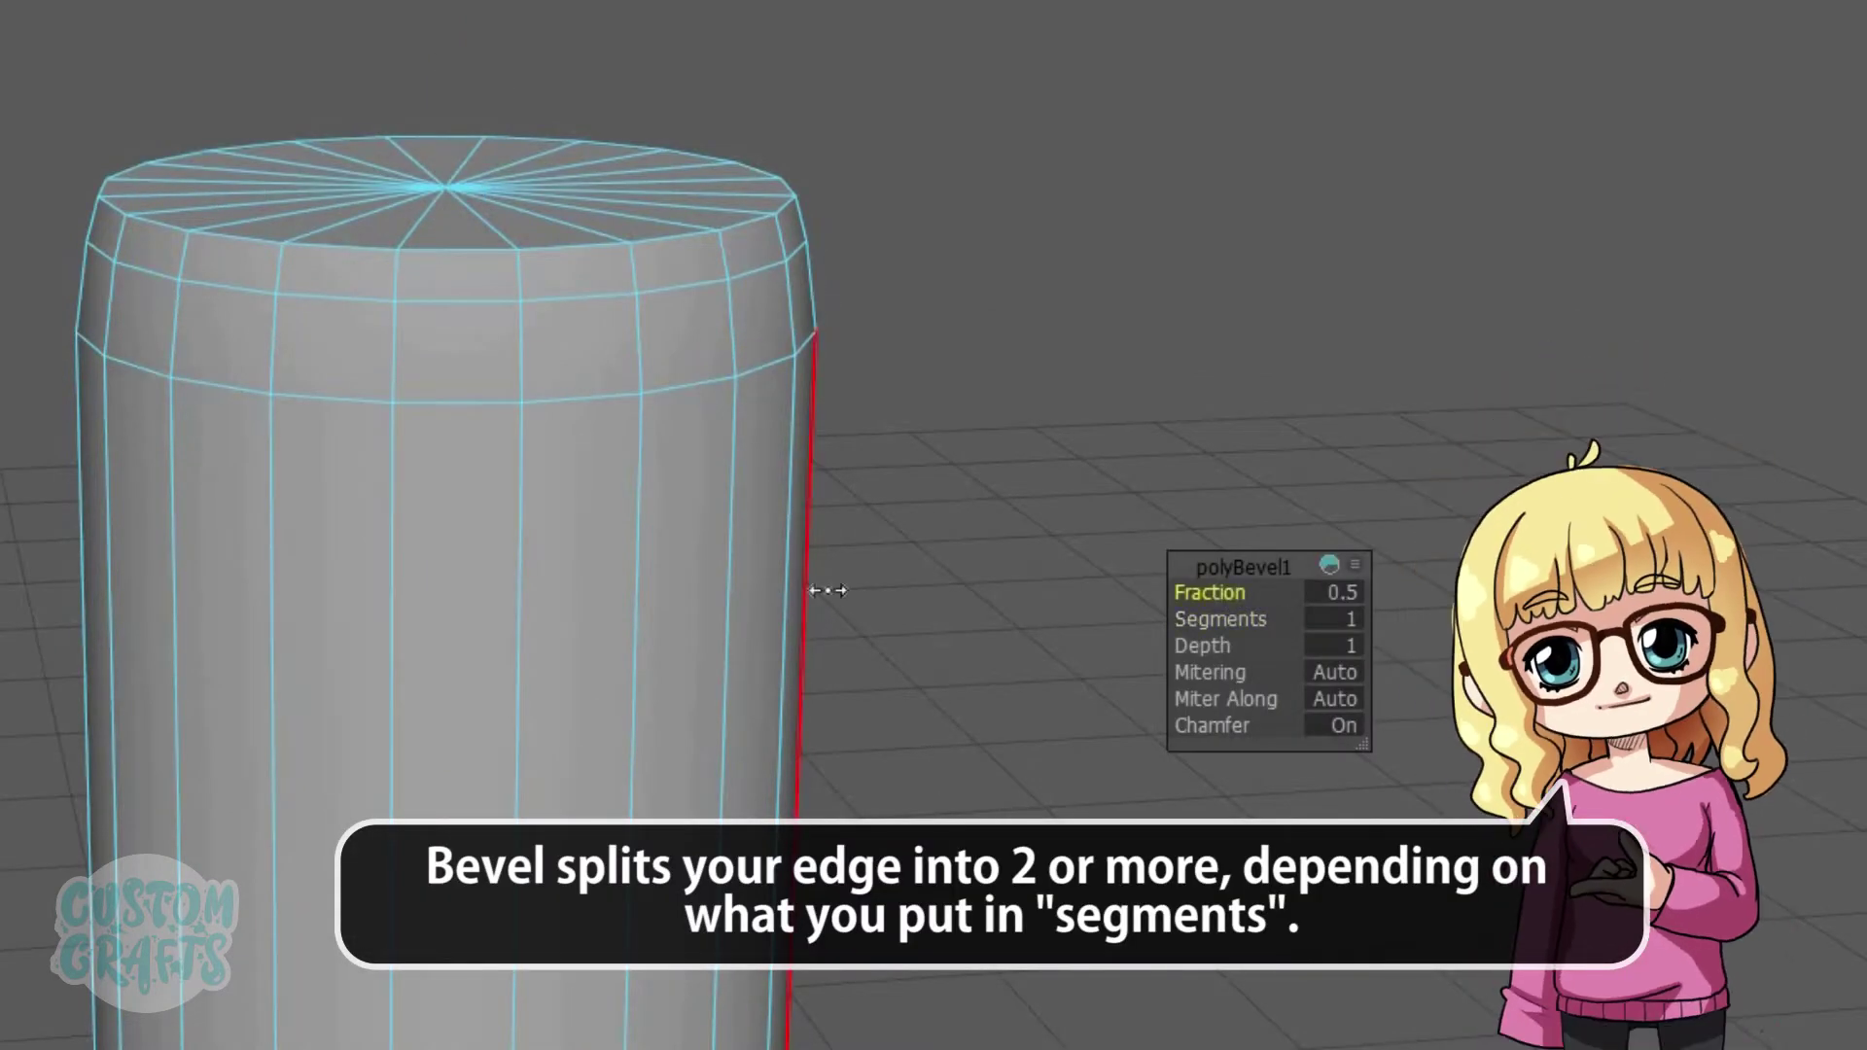
pyautogui.moveTo(826, 587); pyautogui.dragTo(815, 588, button='middle')
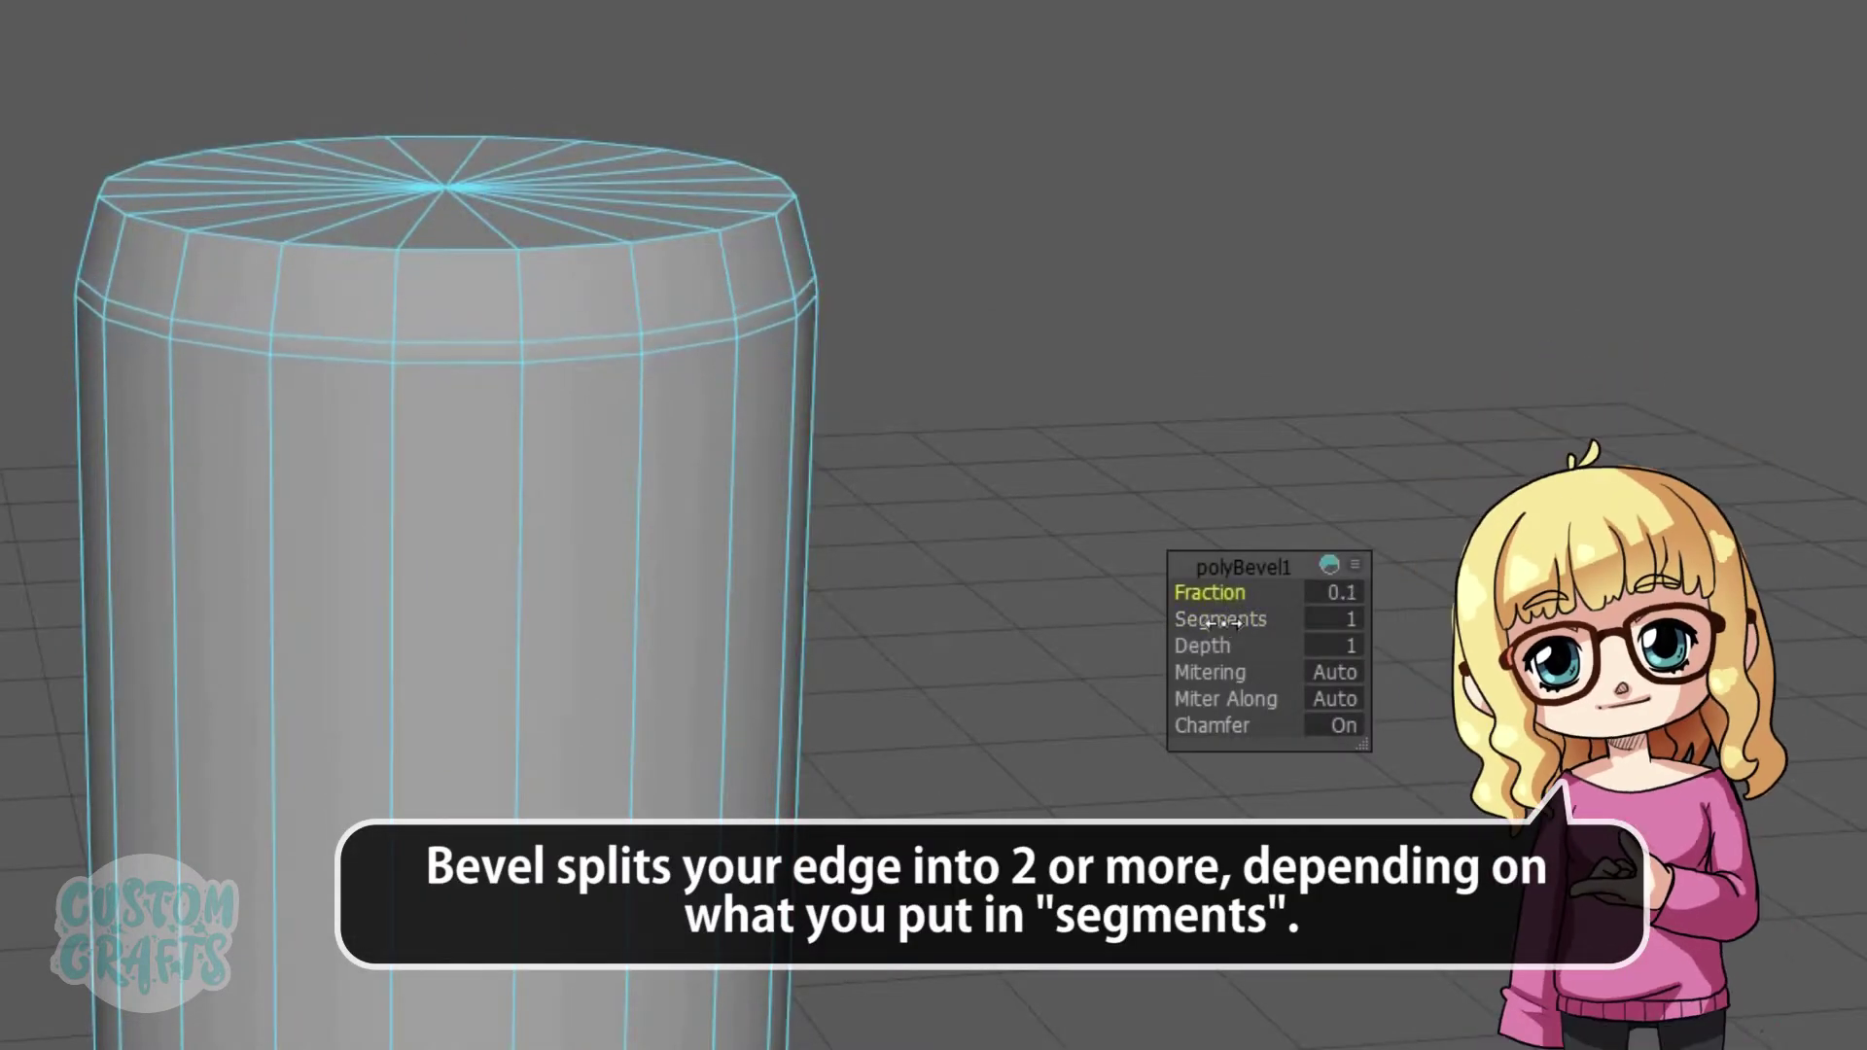
pyautogui.moveTo(941, 609); pyautogui.dragTo(1172, 618, button='middle')
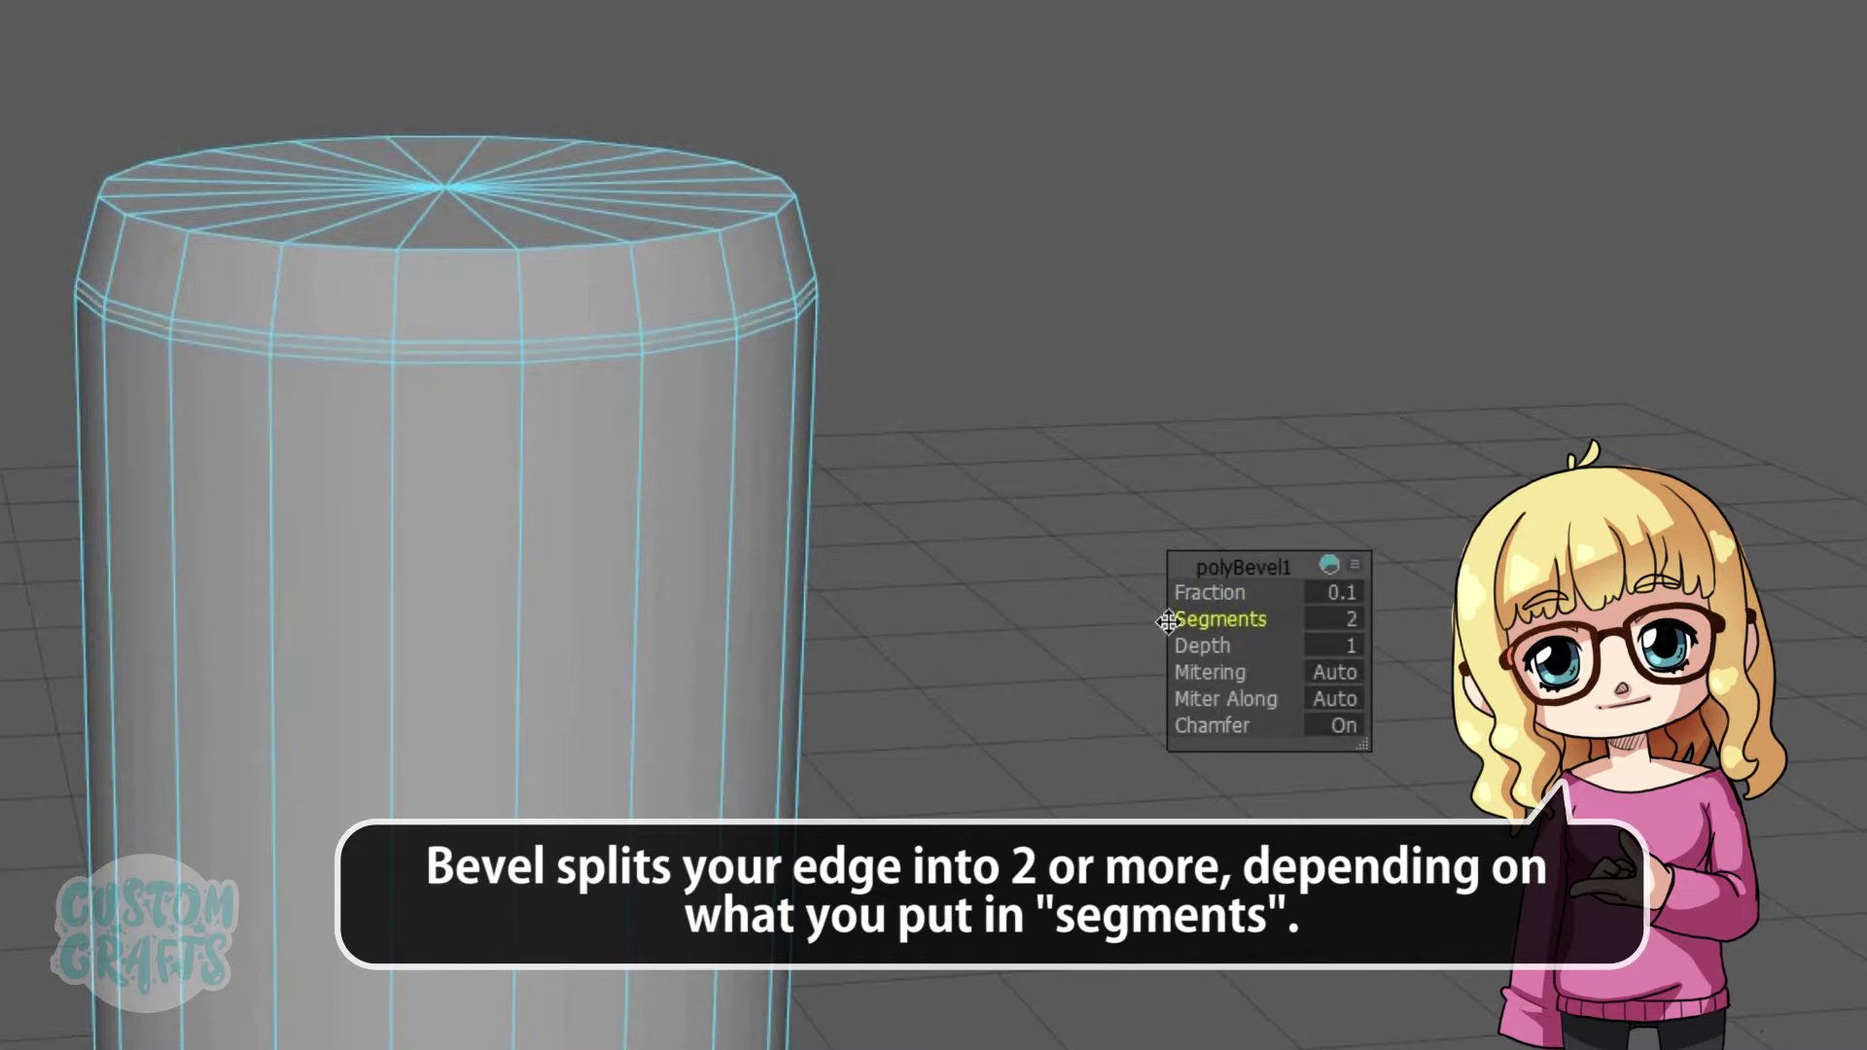
pyautogui.click(1210, 592)
pyautogui.moveTo(1002, 600); pyautogui.dragTo(1010, 601, button='middle')
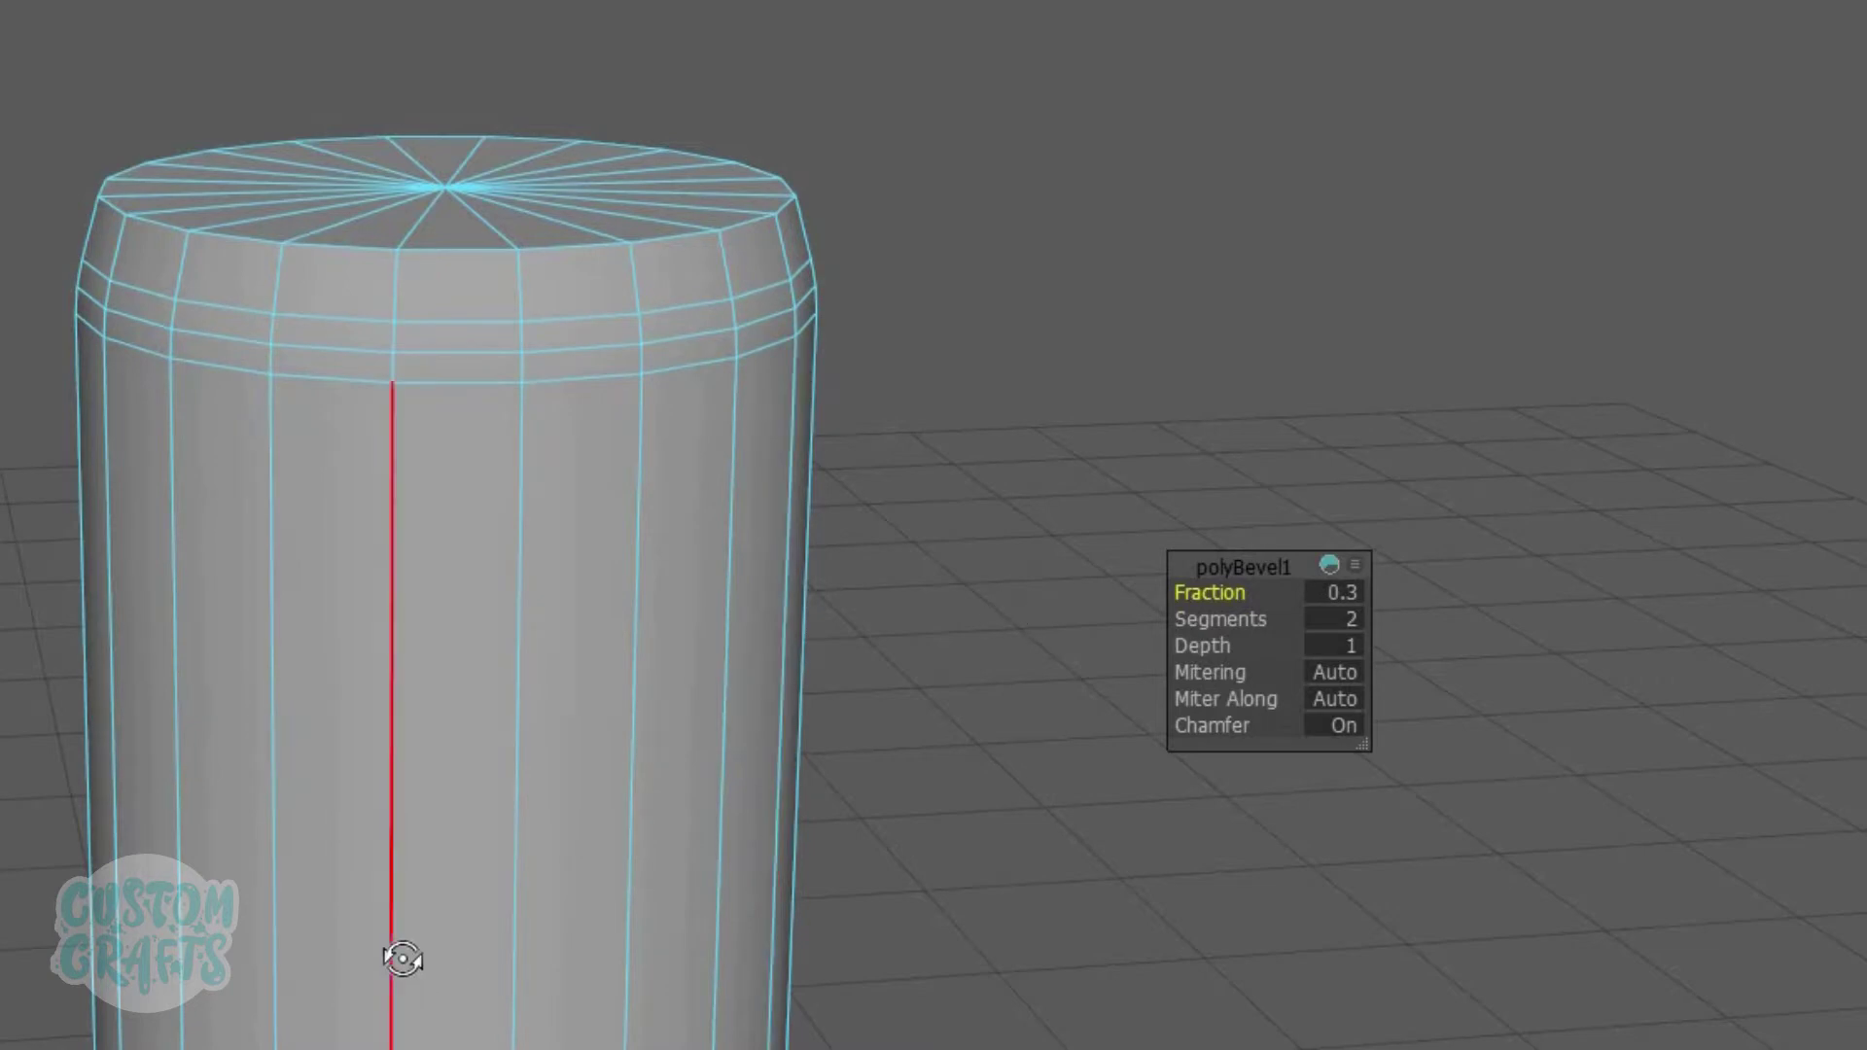
# Step: Select the can's outer top and bottom rim edge loops and scale them further inward
pyautogui.keyDown('alt'); pyautogui.moveTo(396, 959); pyautogui.dragTo(582, 461); pyautogui.keyUp('alt')
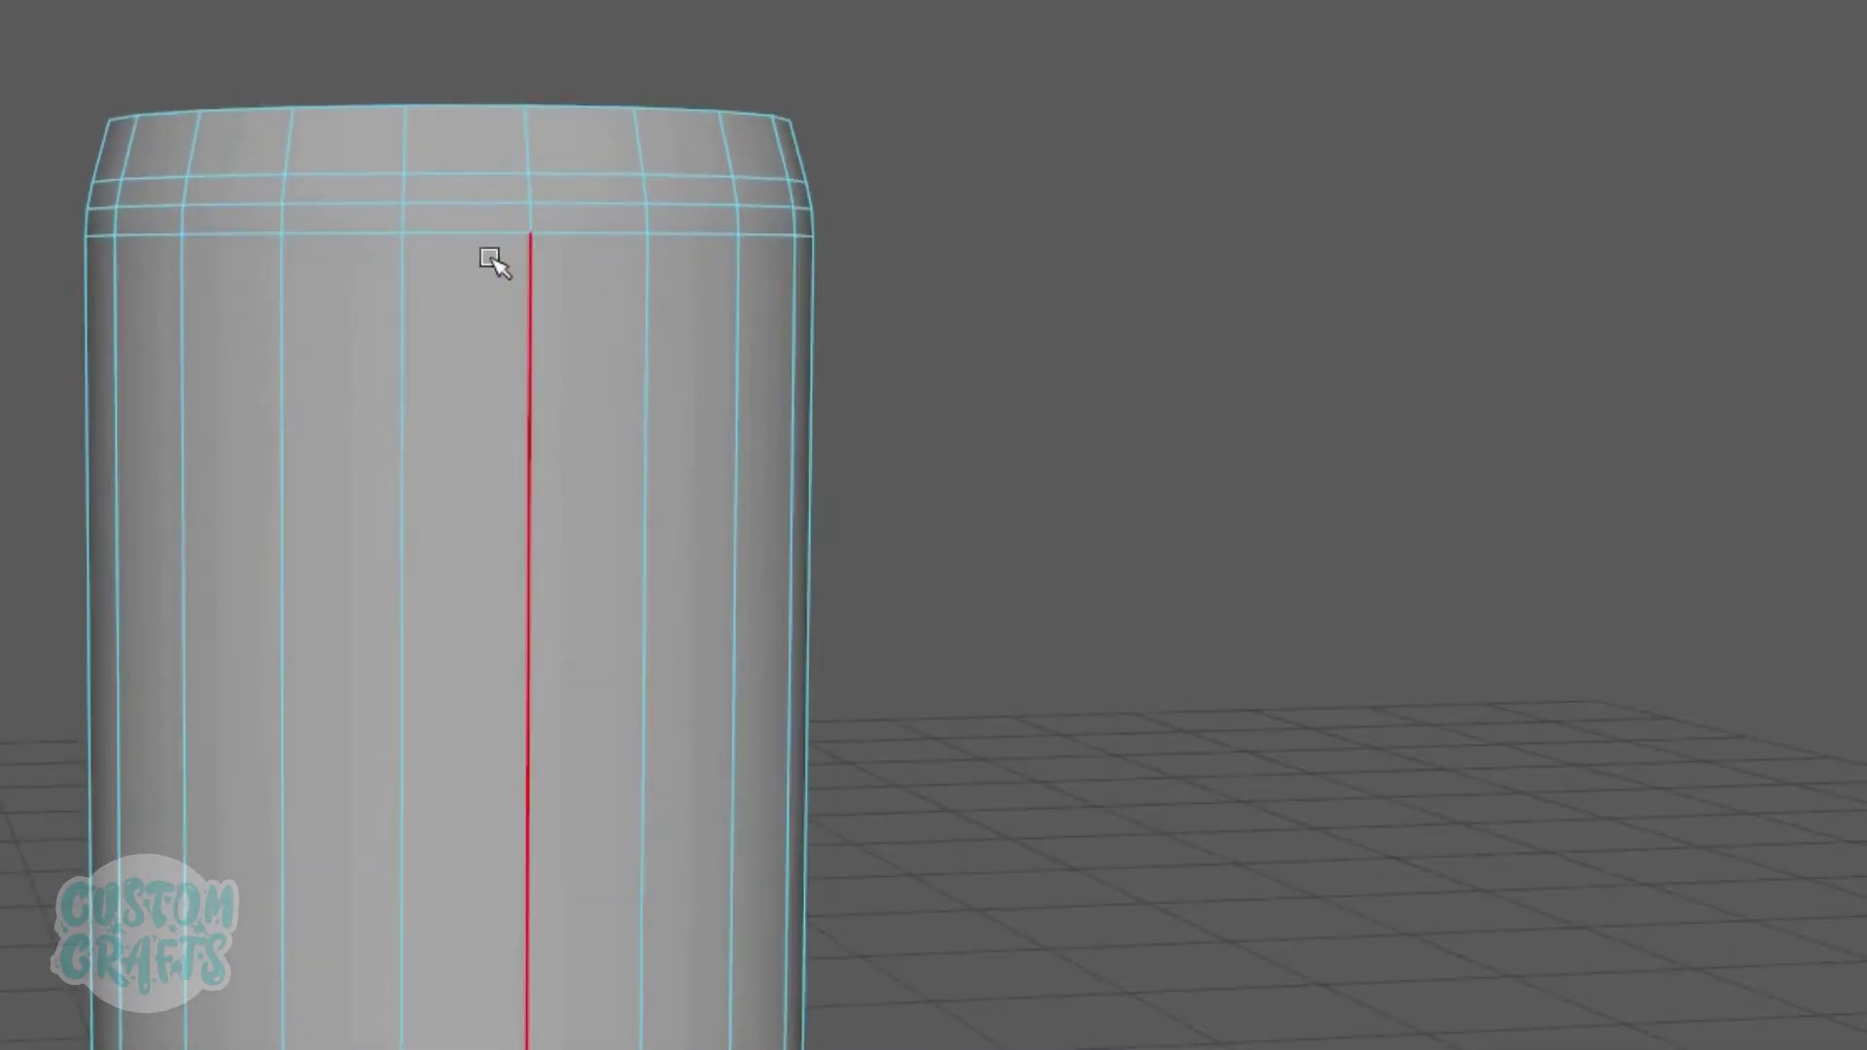
pyautogui.doubleClick(470, 190)
pyautogui.press('r')
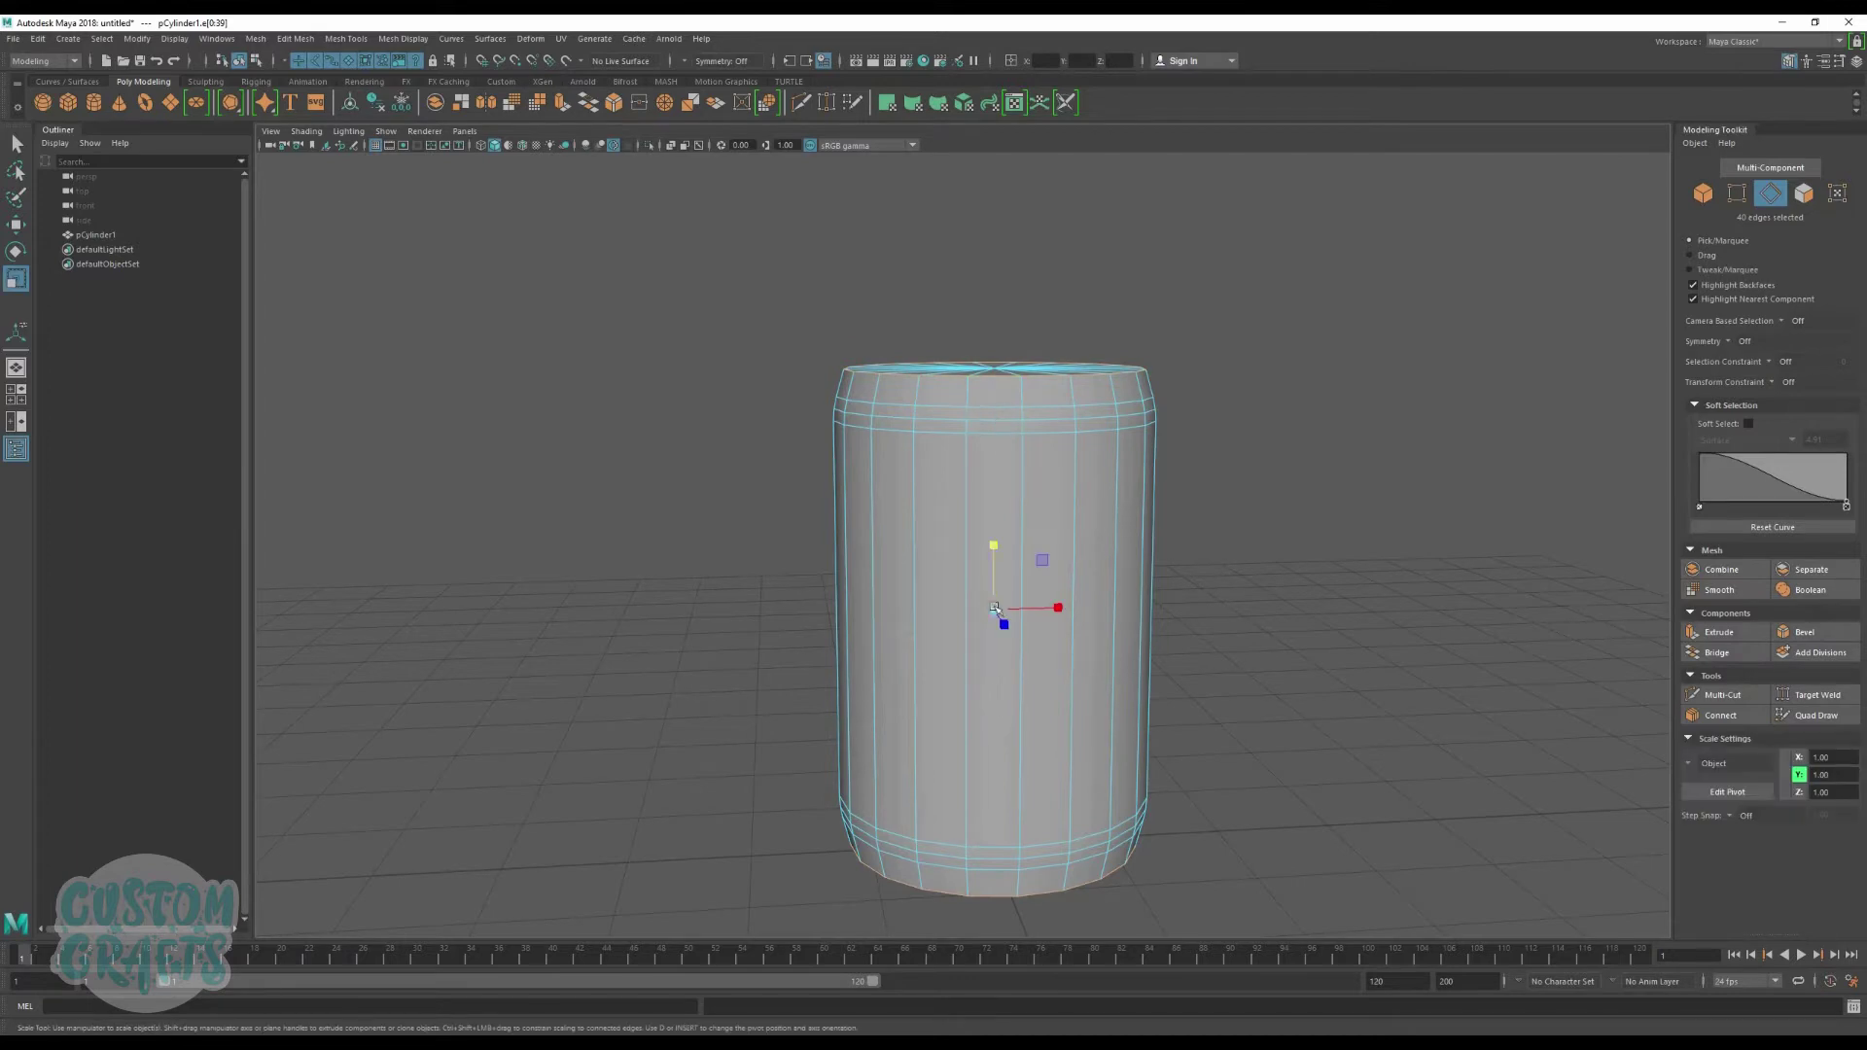
pyautogui.keyDown('alt'); pyautogui.moveTo(1059, 672); pyautogui.dragTo(1097, 584); pyautogui.keyUp('alt')
# Step: Adjust the height of the bevelled edge loop near the can's bottom and return to object selection
pyautogui.press('w')
pyautogui.doubleClick(1011, 799)
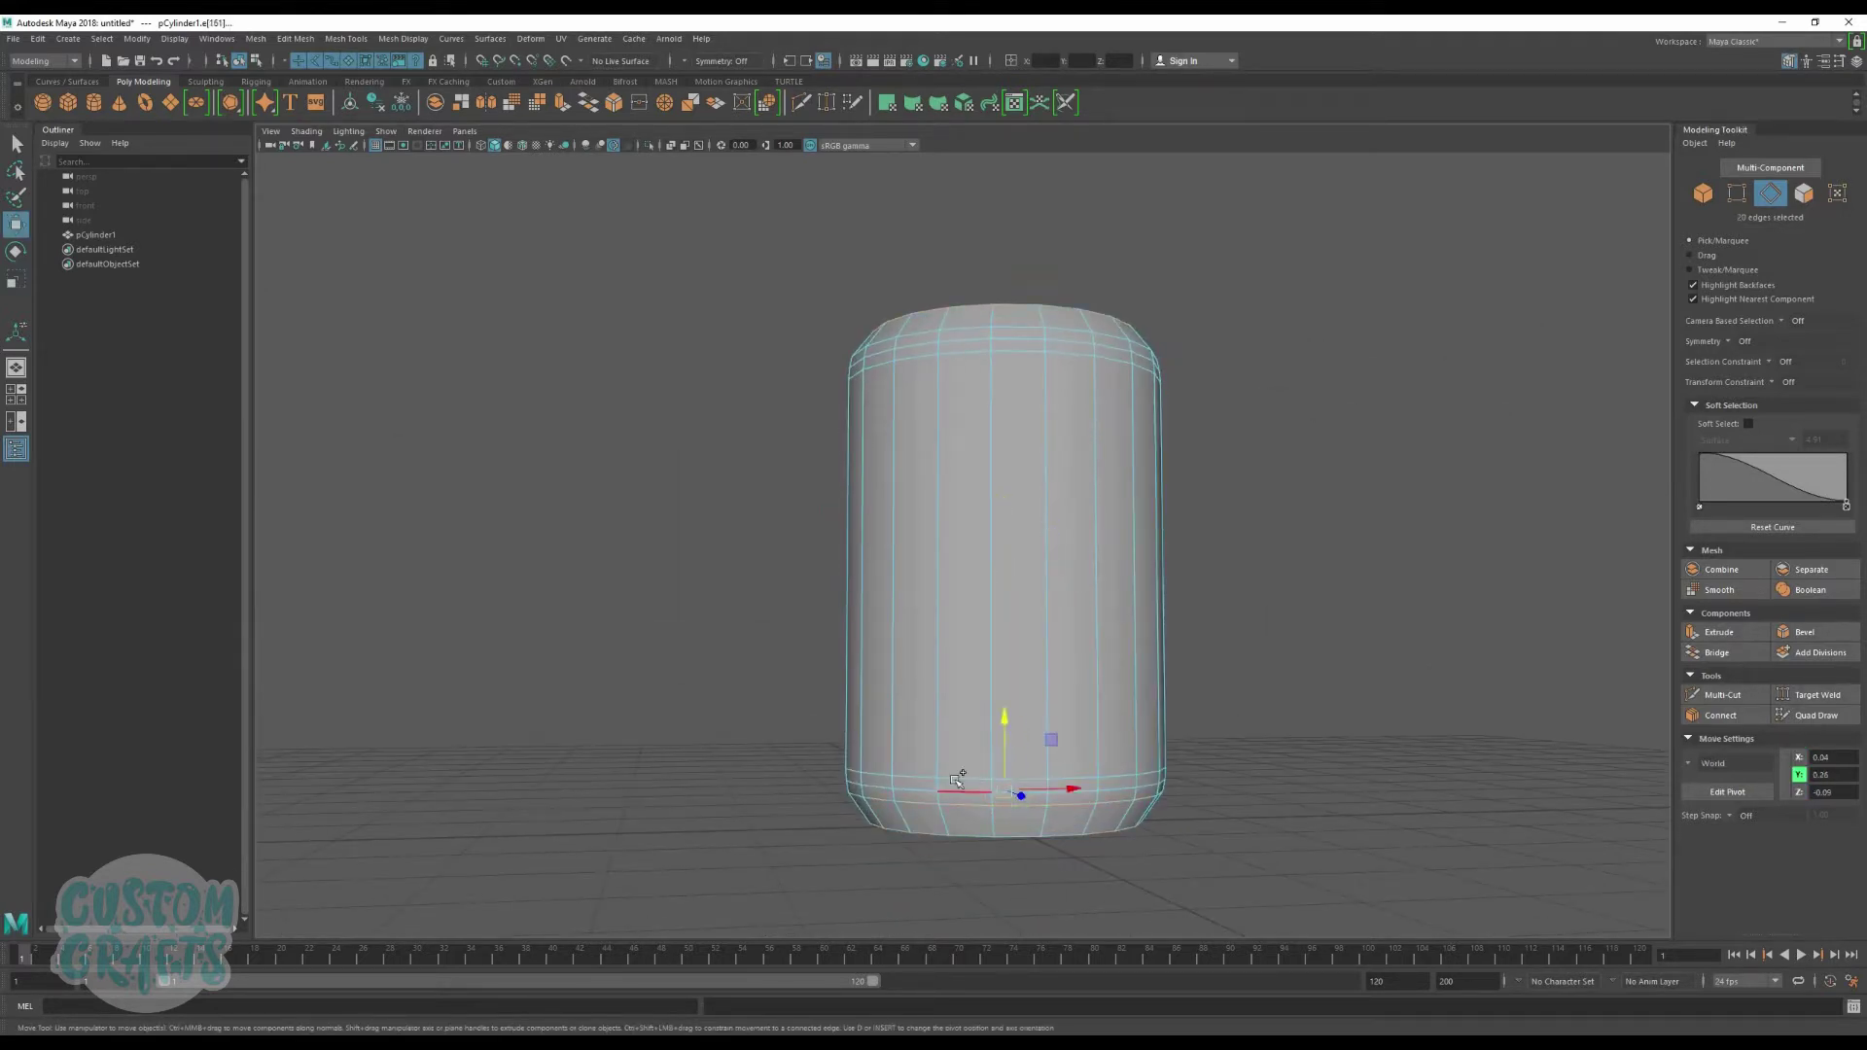
pyautogui.moveTo(1008, 708); pyautogui.dragTo(994, 527)
pyautogui.moveTo(994, 527); pyautogui.dragTo(1105, 617, button='right')
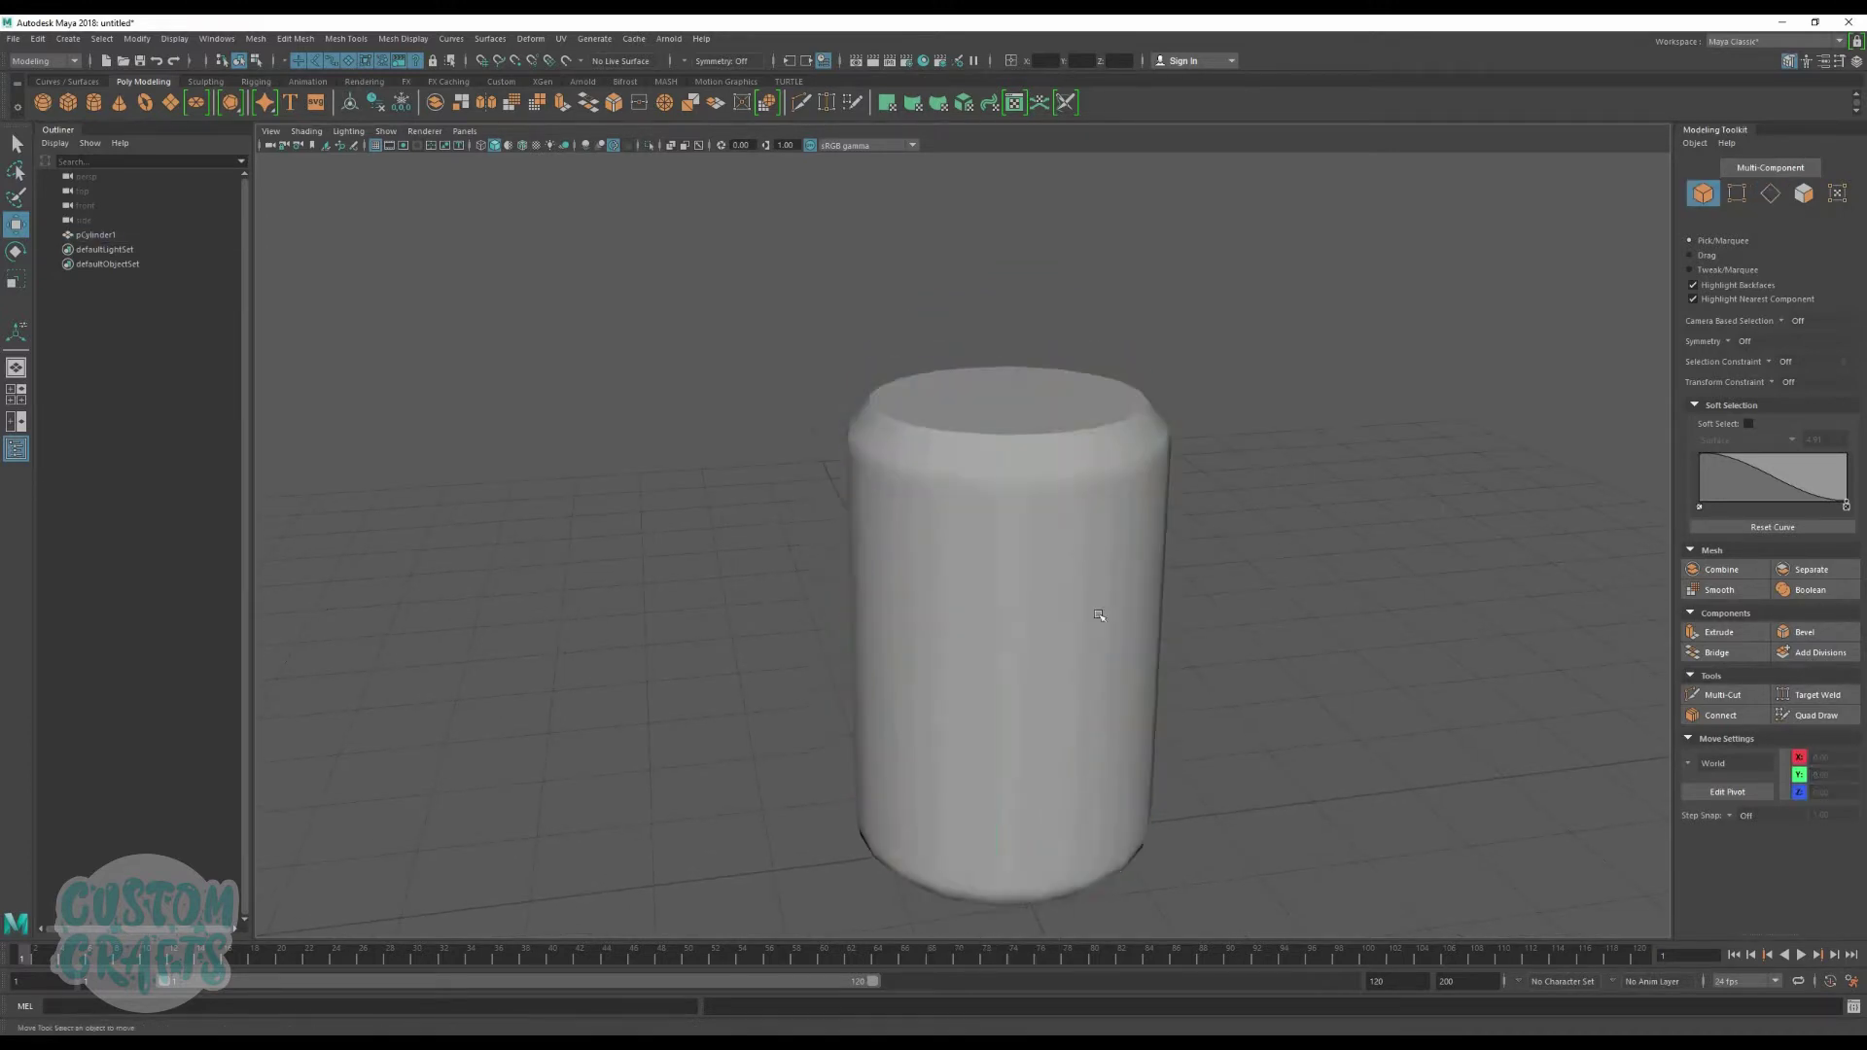
# Step: Insert an edge loop on the can's sloped shoulder, close to the edge of the top cap
pyautogui.click(1094, 613)
pyautogui.scroll(5, 1074, 622)
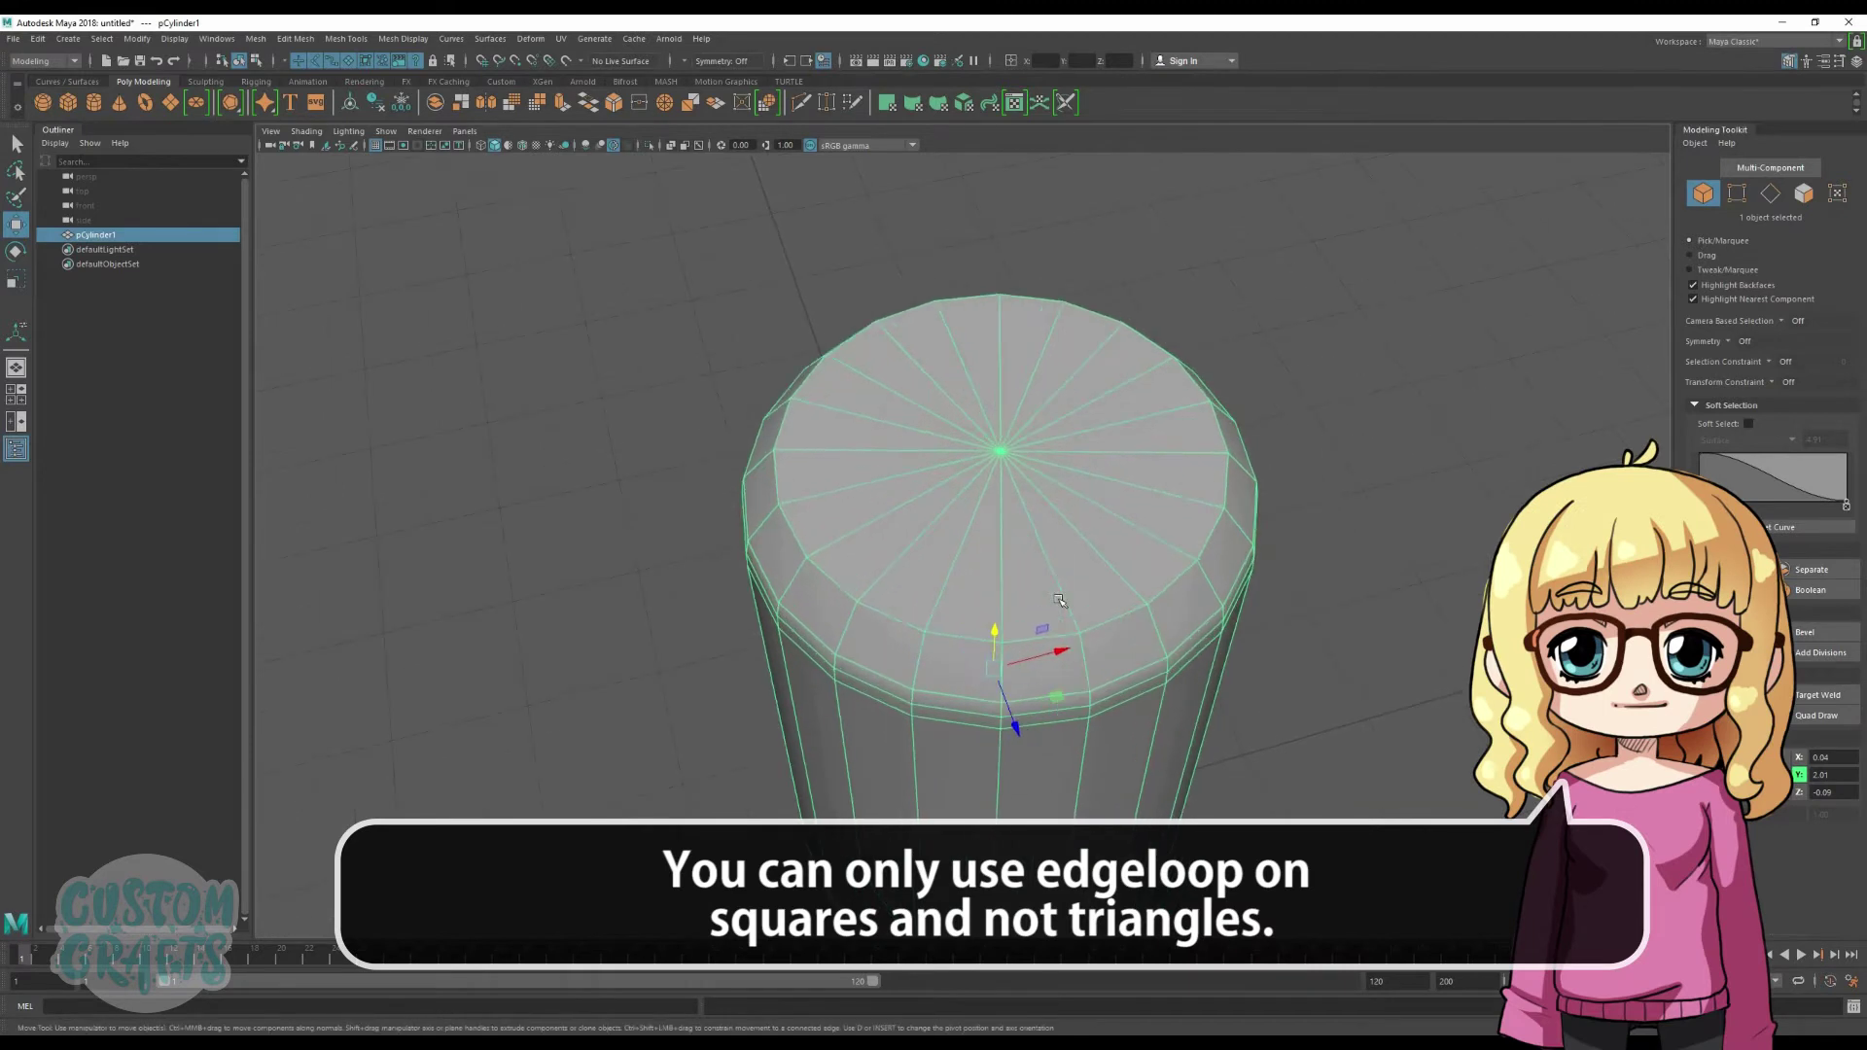
pyautogui.keyDown('alt'); pyautogui.moveTo(1071, 626); pyautogui.dragTo(906, 633); pyautogui.keyUp('alt')
pyautogui.keyDown('shift'); pyautogui.moveTo(906, 633); pyautogui.dragTo(823, 710, button='right'); pyautogui.keyUp('shift')
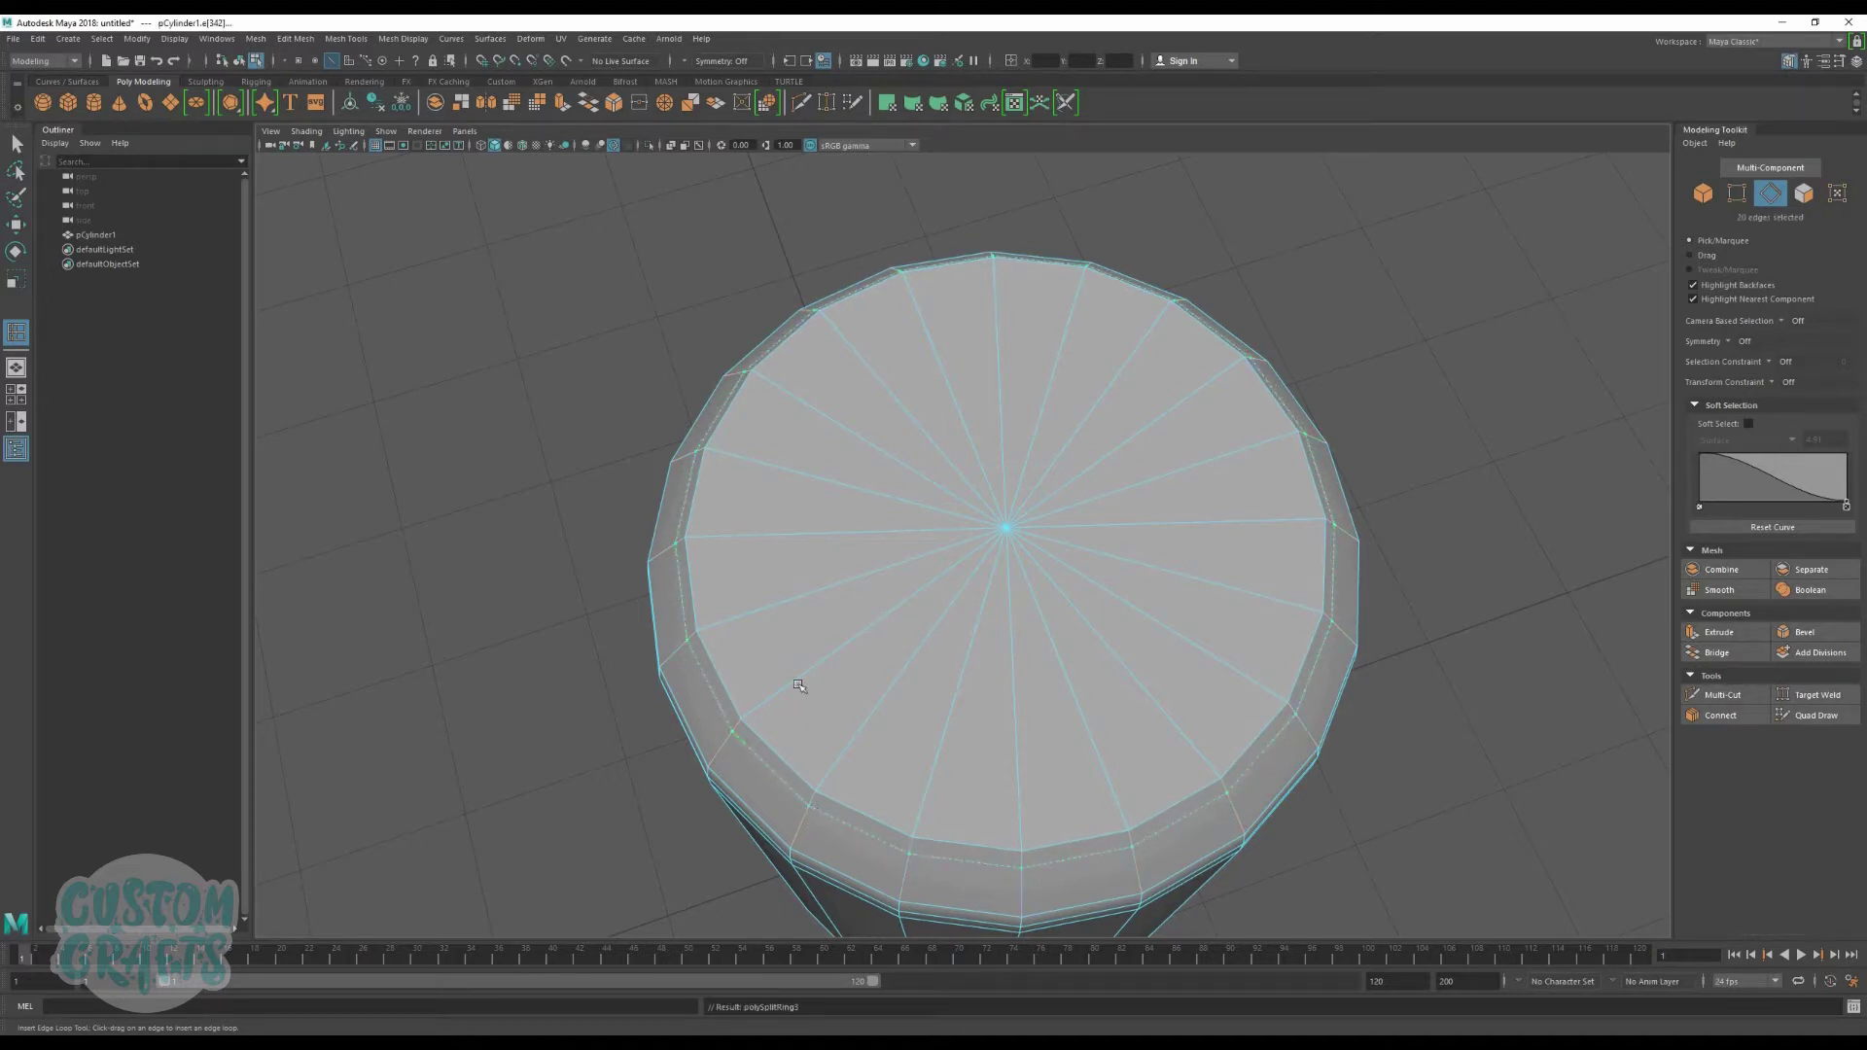
pyautogui.press('w')
# Step: Select the narrow ring of faces around the edge of the top cap and extrude it
pyautogui.rightClick(806, 630)
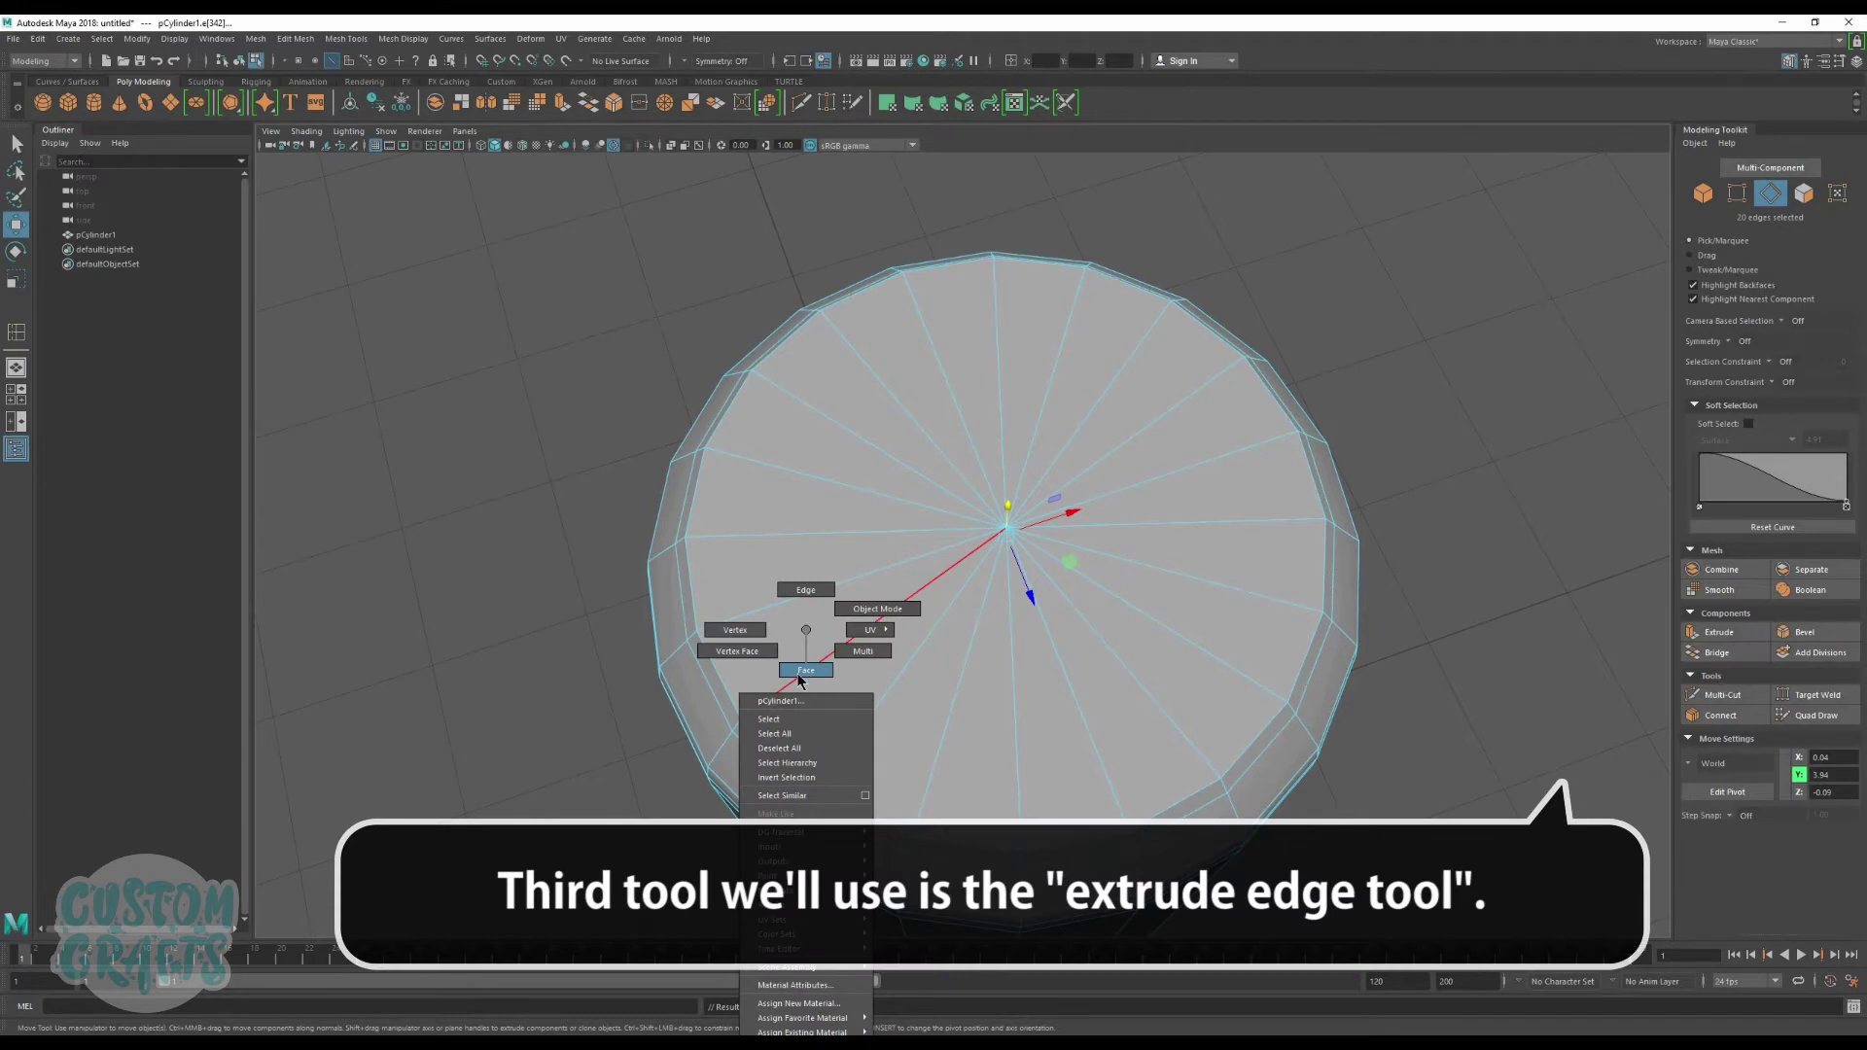
pyautogui.click(806, 671)
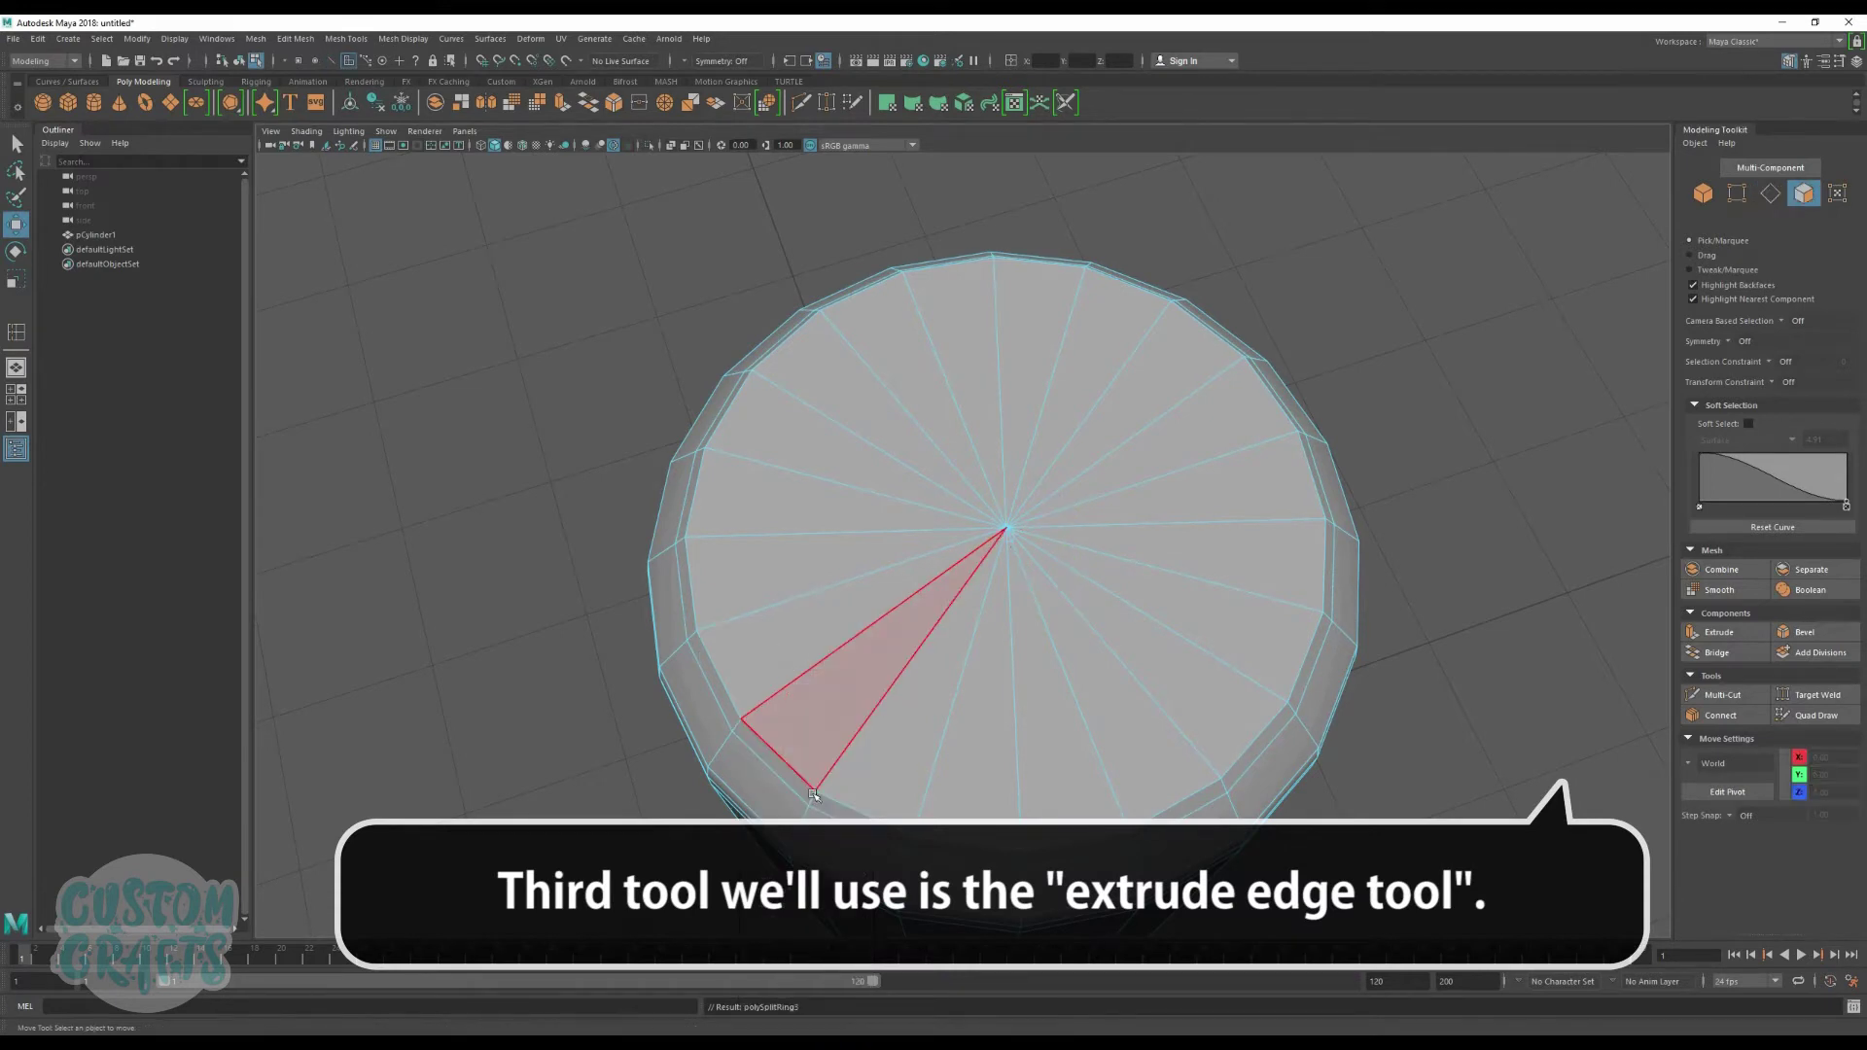
pyautogui.click(770, 761)
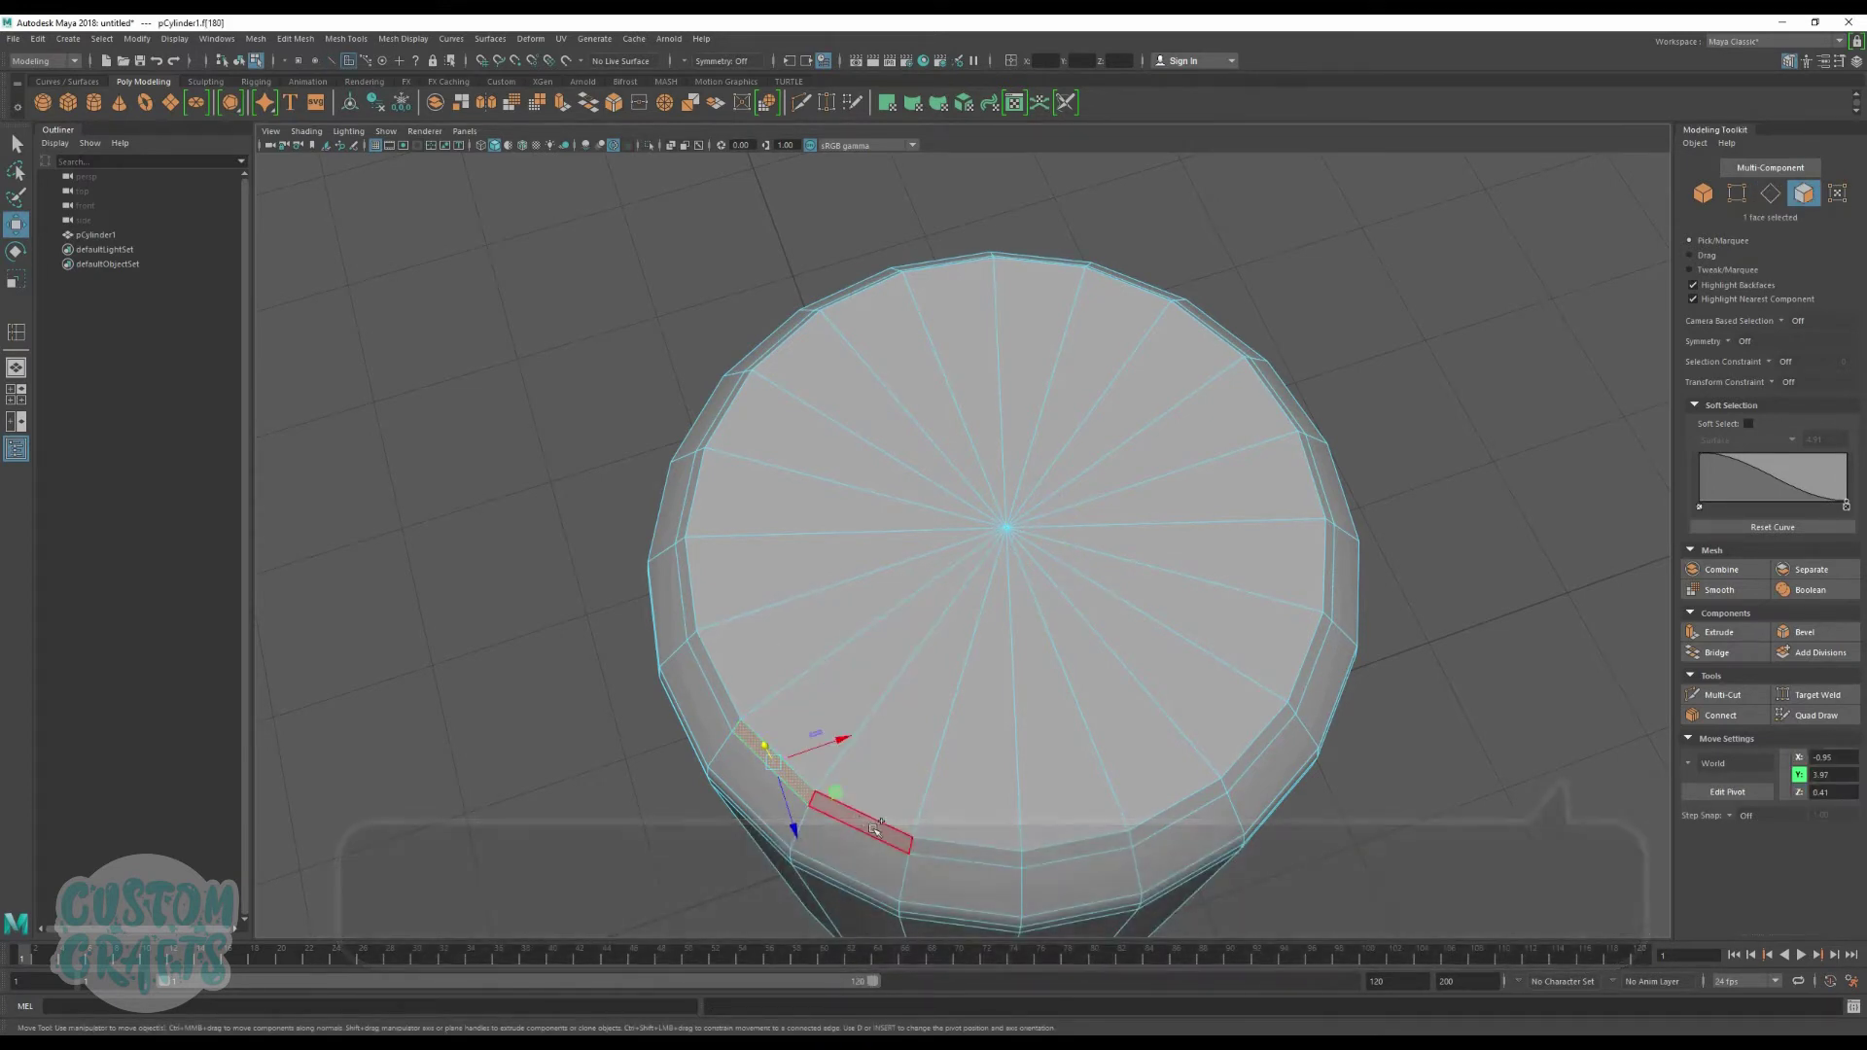
pyautogui.keyDown('shift'); pyautogui.doubleClick(870, 820); pyautogui.keyUp('shift')
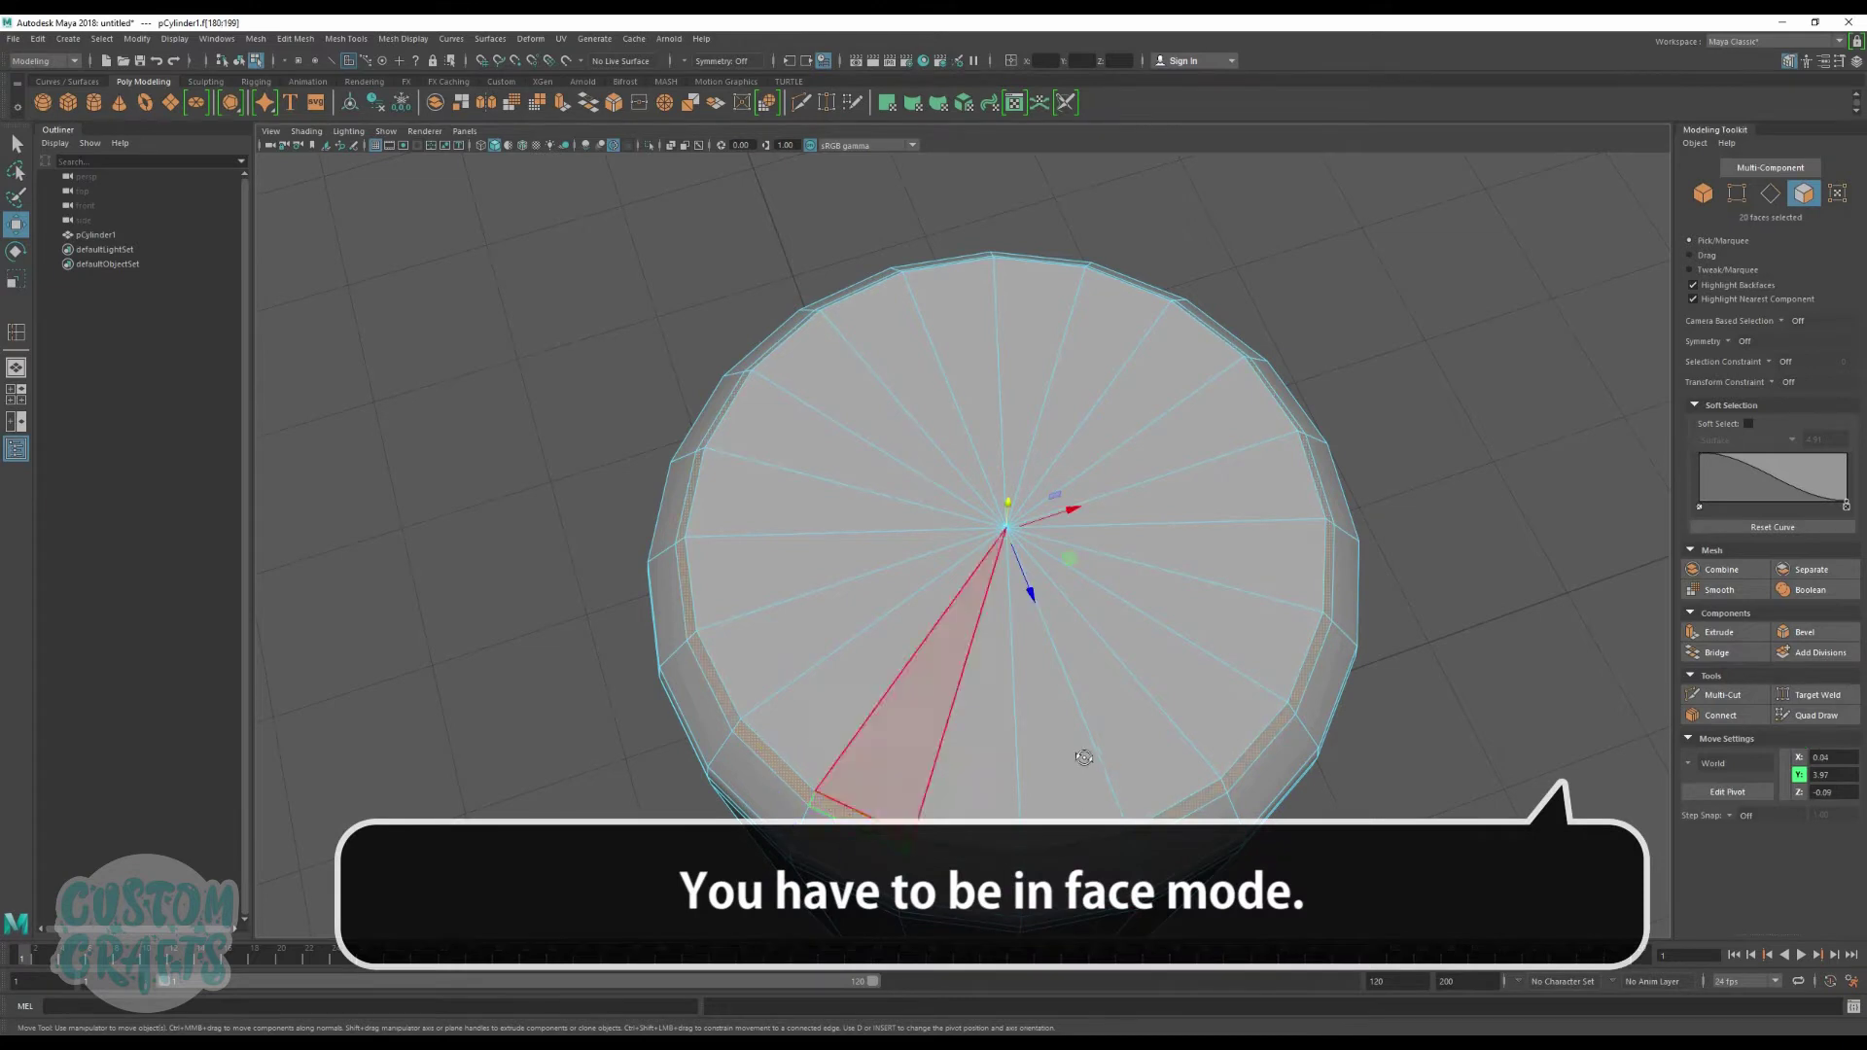
pyautogui.moveTo(1084, 762)
pyautogui.keyDown('alt'); pyautogui.mouseDown()
pyautogui.moveTo(1088, 724)
pyautogui.moveTo(1058, 747)
pyautogui.mouseUp(); pyautogui.keyUp('alt')
pyautogui.scroll(3, 1058, 747)
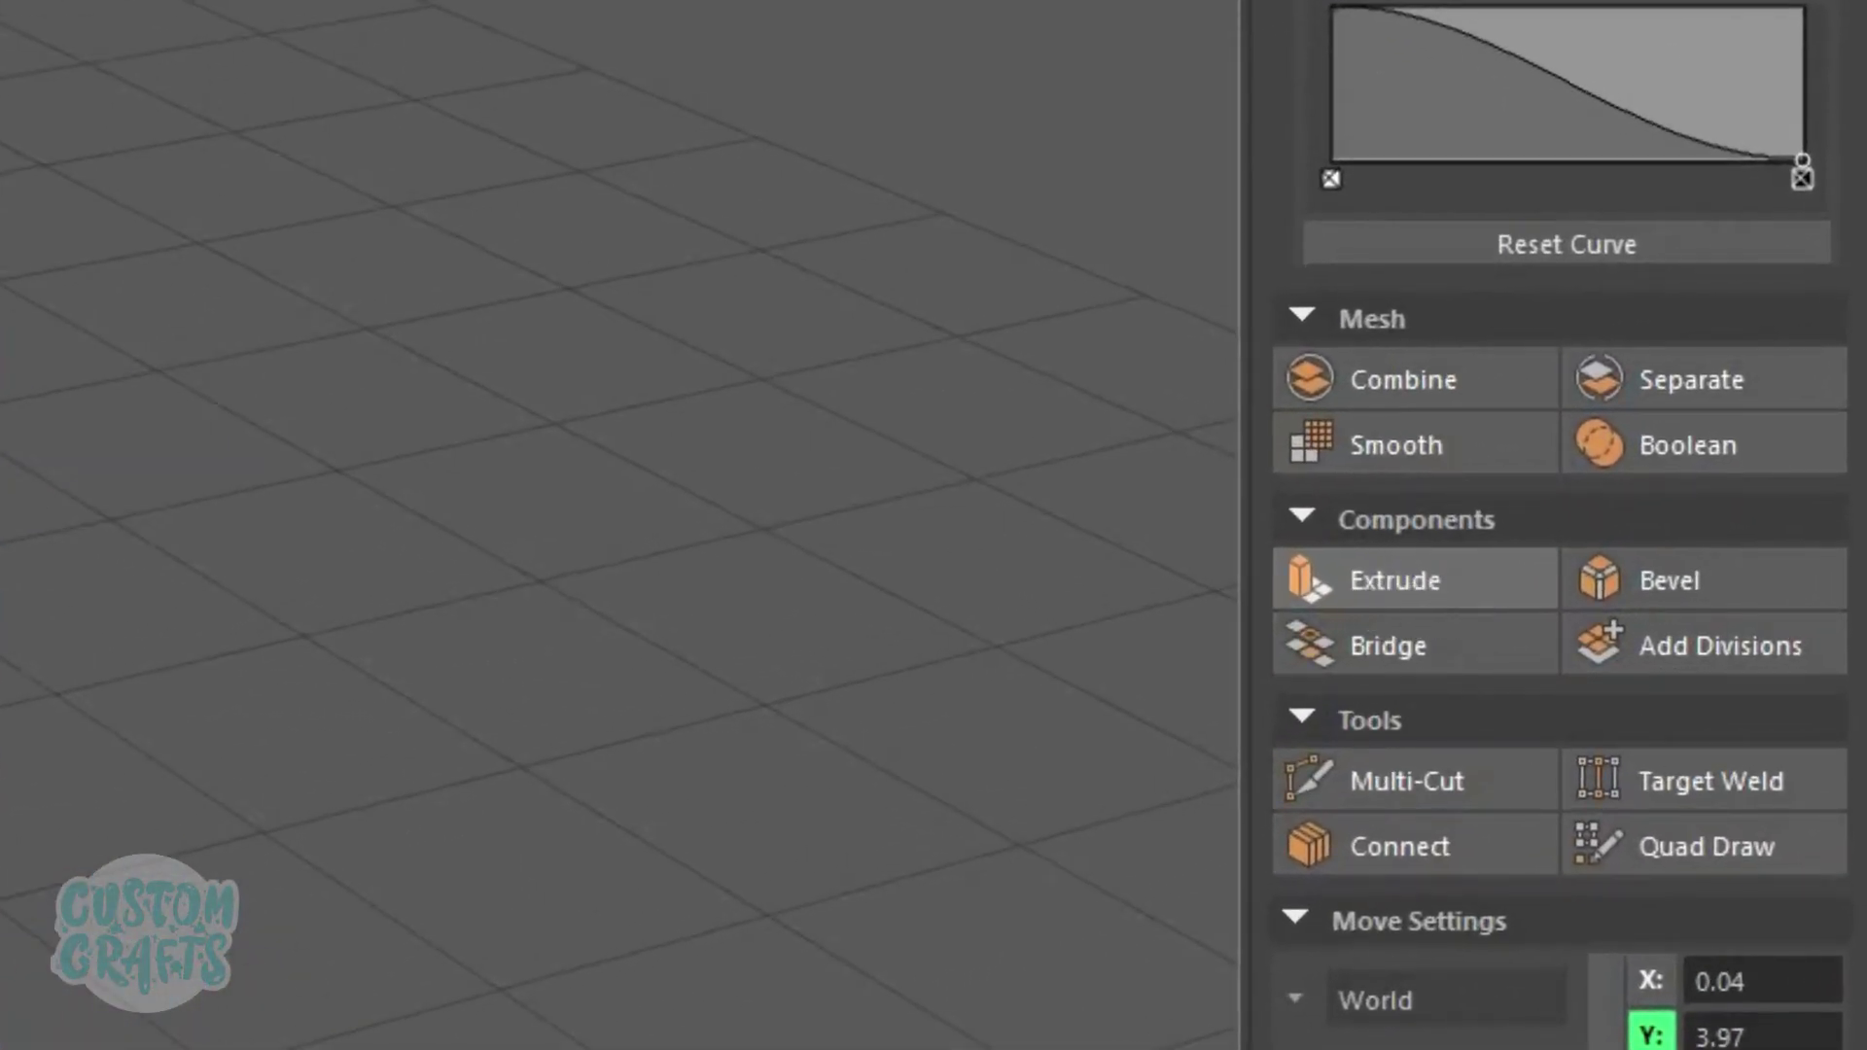
pyautogui.keyDown('shift'); pyautogui.moveTo(208, 425); pyautogui.dragTo(234, 496, button='right'); pyautogui.keyUp('shift')
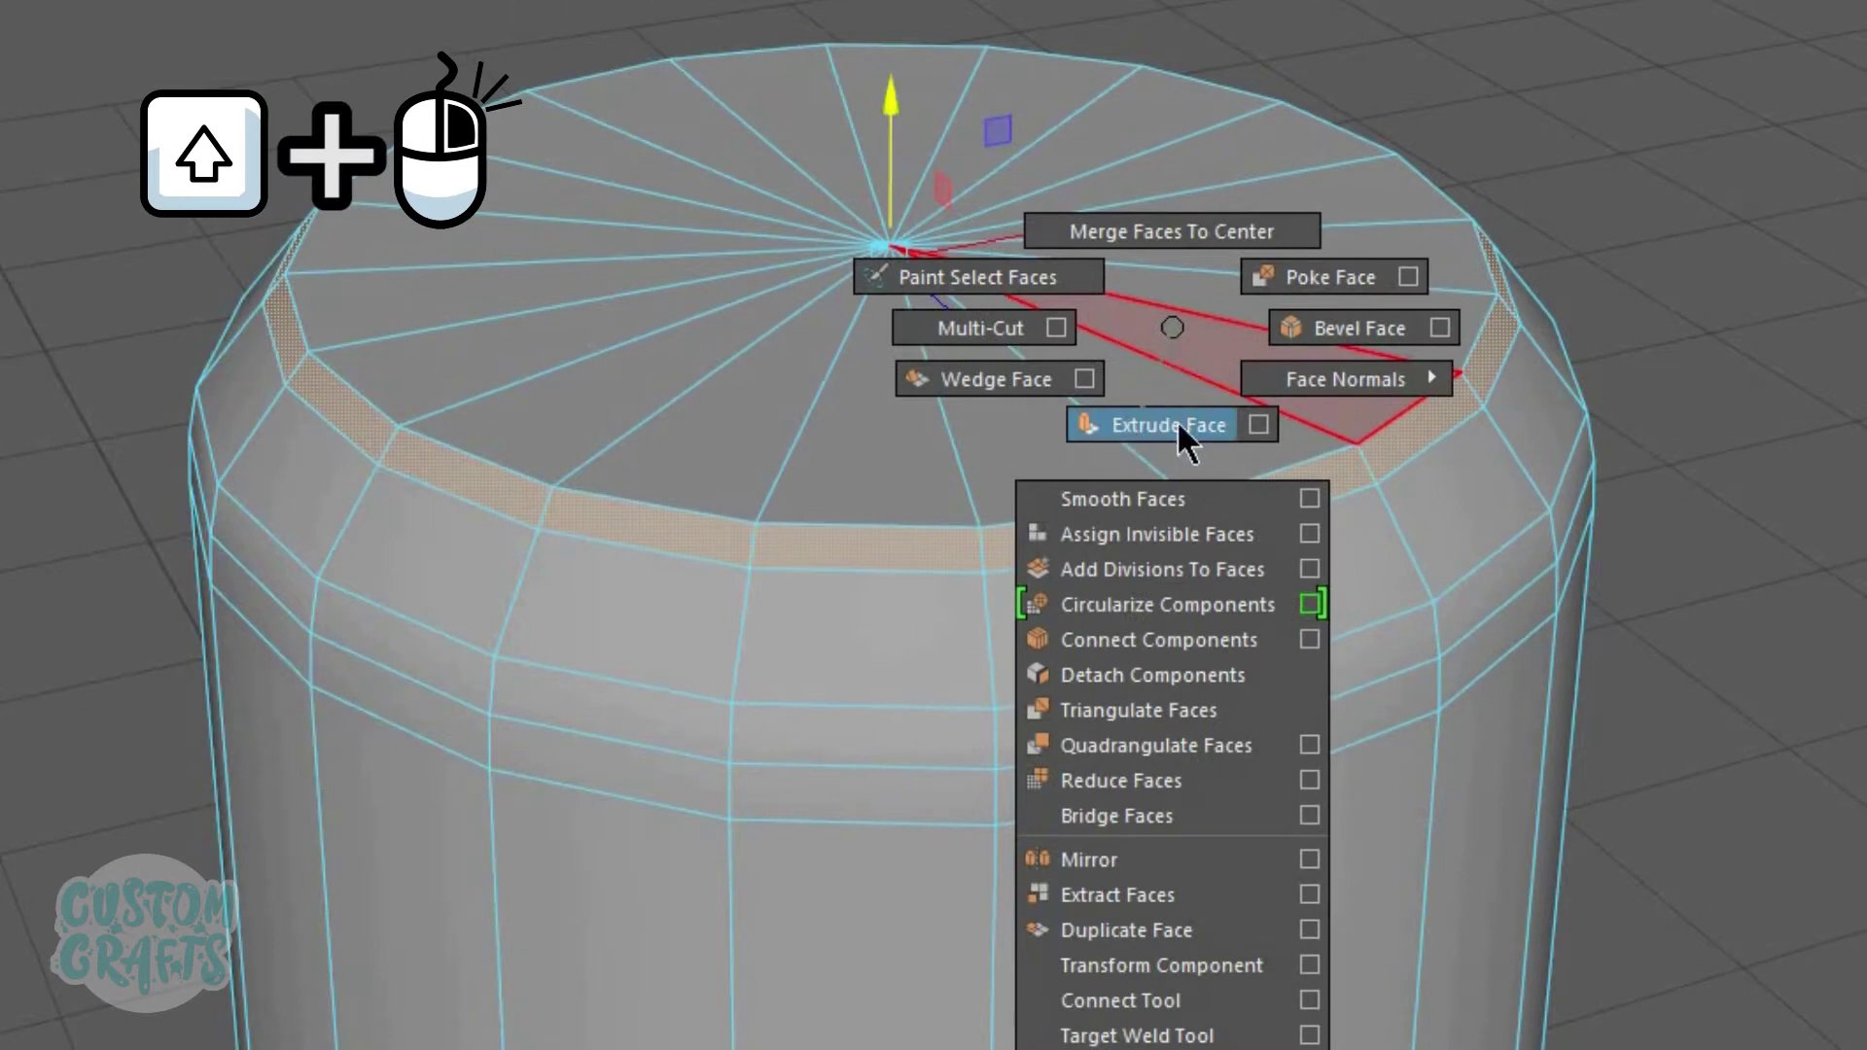
pyautogui.keyDown('shift'); pyautogui.moveTo(1181, 424); pyautogui.dragTo(1155, 425, button='right'); pyautogui.keyUp('shift')
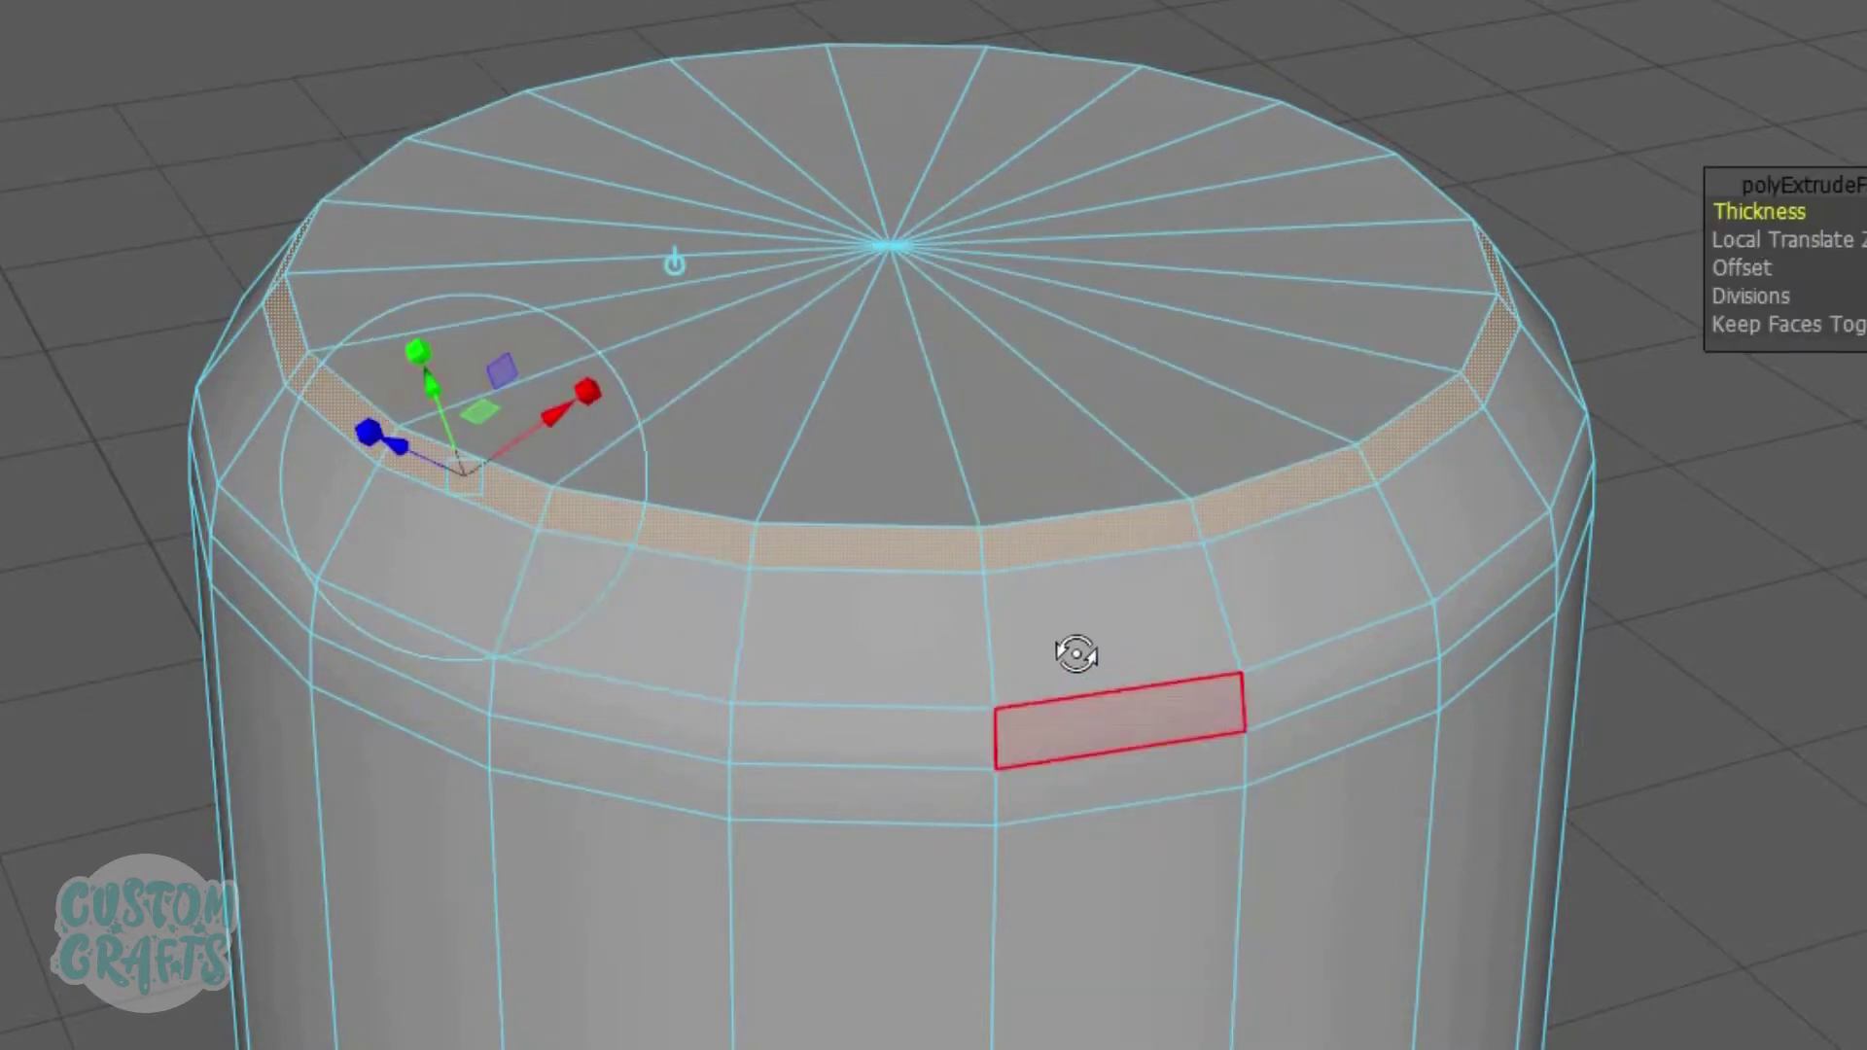
# Step: Try pulling the extruded ring of faces along its local axes, undoing each attempt
pyautogui.keyDown('alt'); pyautogui.moveTo(1075, 654); pyautogui.dragTo(175, 250); pyautogui.keyUp('alt')
pyautogui.moveTo(547, 537); pyautogui.dragTo(475, 511)
pyautogui.keyDown('alt'); pyautogui.moveTo(776, 649); pyautogui.dragTo(695, 650); pyautogui.keyUp('alt')
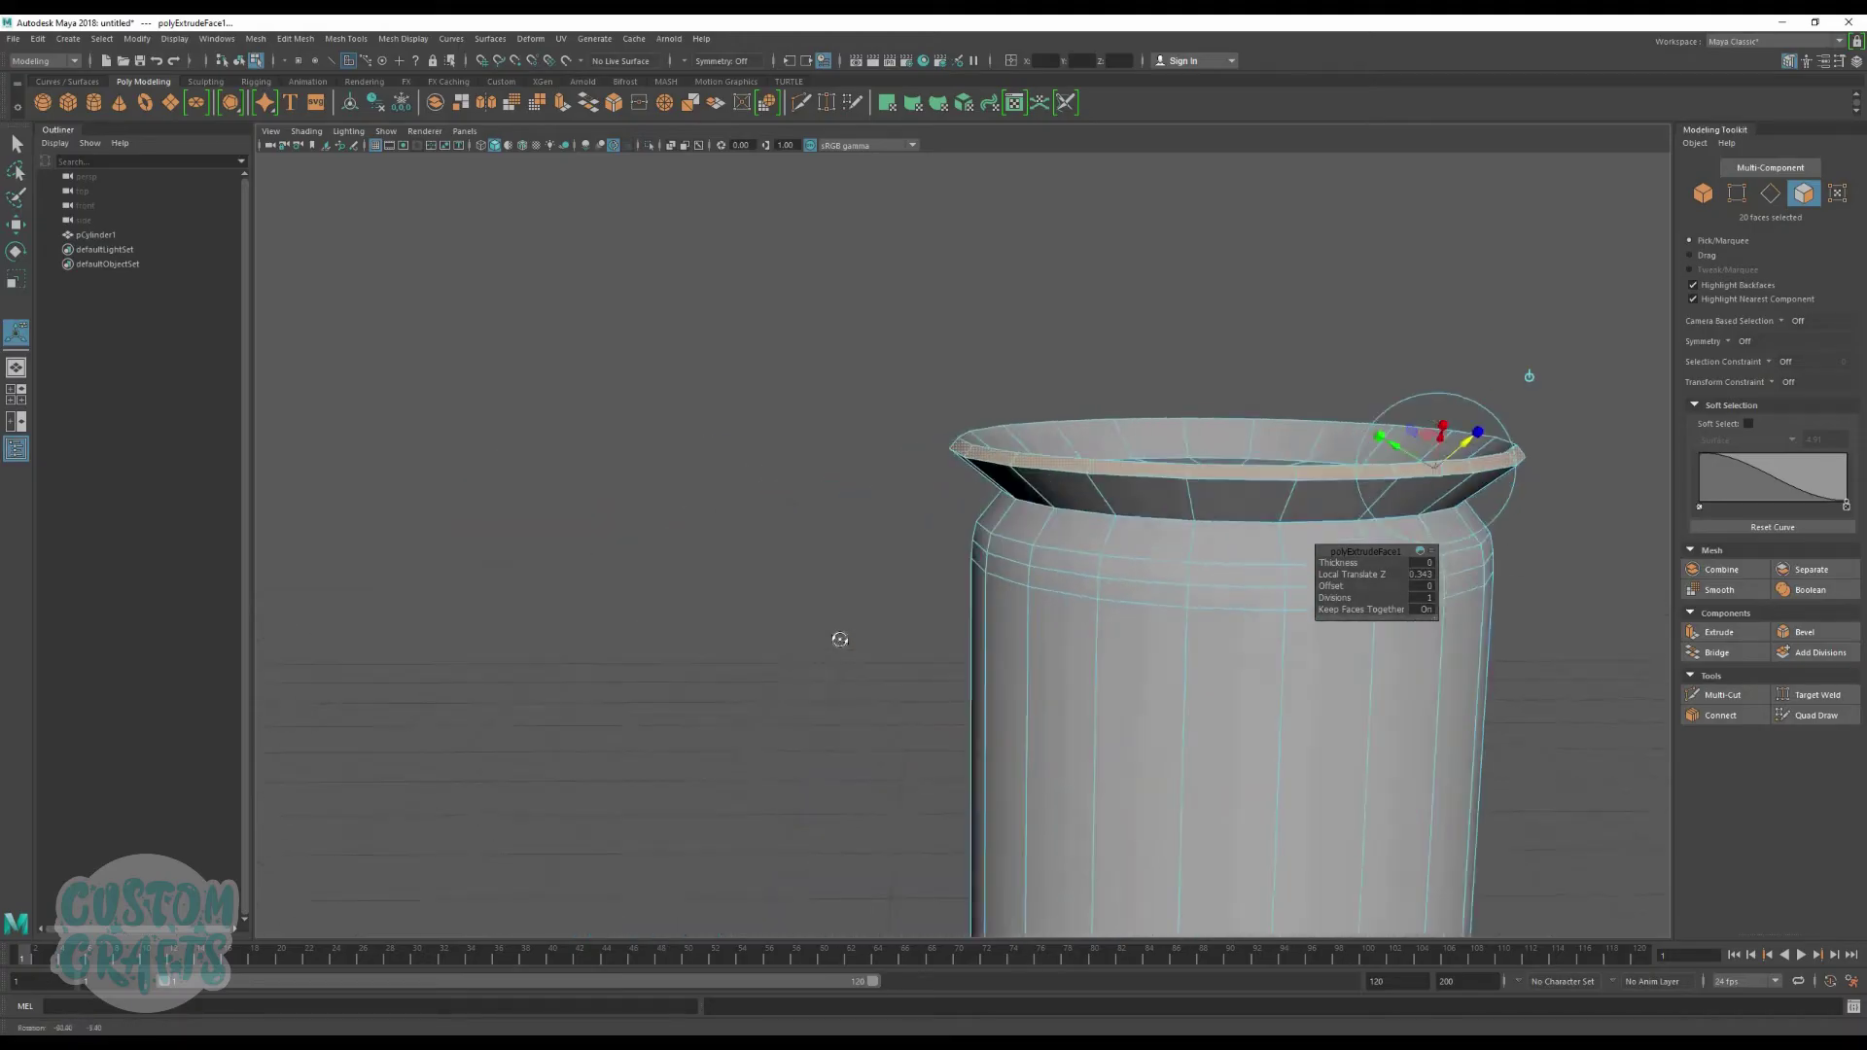
pyautogui.hotkey('ctrl', 'z')
pyautogui.moveTo(732, 540); pyautogui.dragTo(822, 468)
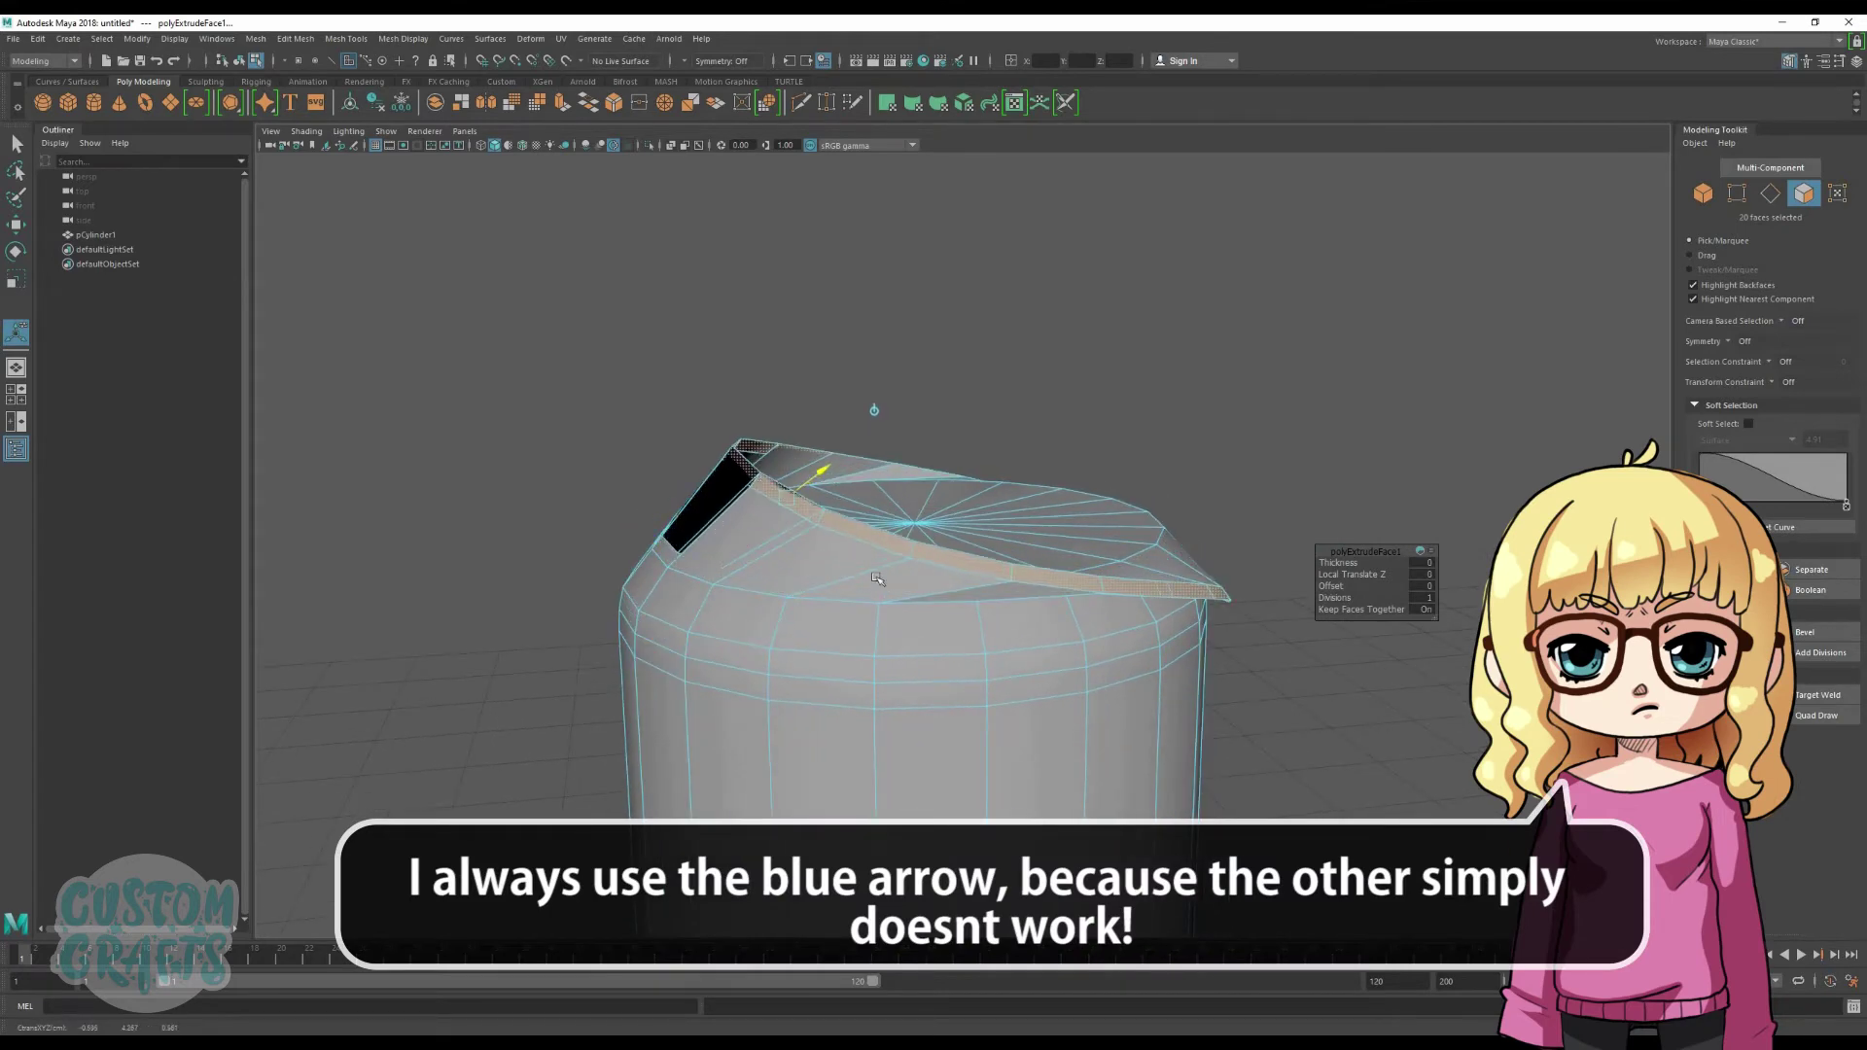
pyautogui.moveTo(871, 633)
pyautogui.keyDown('alt'); pyautogui.mouseDown()
pyautogui.moveTo(784, 612)
pyautogui.moveTo(861, 613)
pyautogui.mouseUp(); pyautogui.keyUp('alt')
pyautogui.hotkey('ctrl', 'z')
pyautogui.keyDown('alt'); pyautogui.moveTo(700, 610); pyautogui.dragTo(767, 568); pyautogui.keyUp('alt')
pyautogui.keyDown('alt'); pyautogui.moveTo(772, 664); pyautogui.dragTo(904, 705); pyautogui.keyUp('alt')
pyautogui.hotkey('ctrl', 'z')
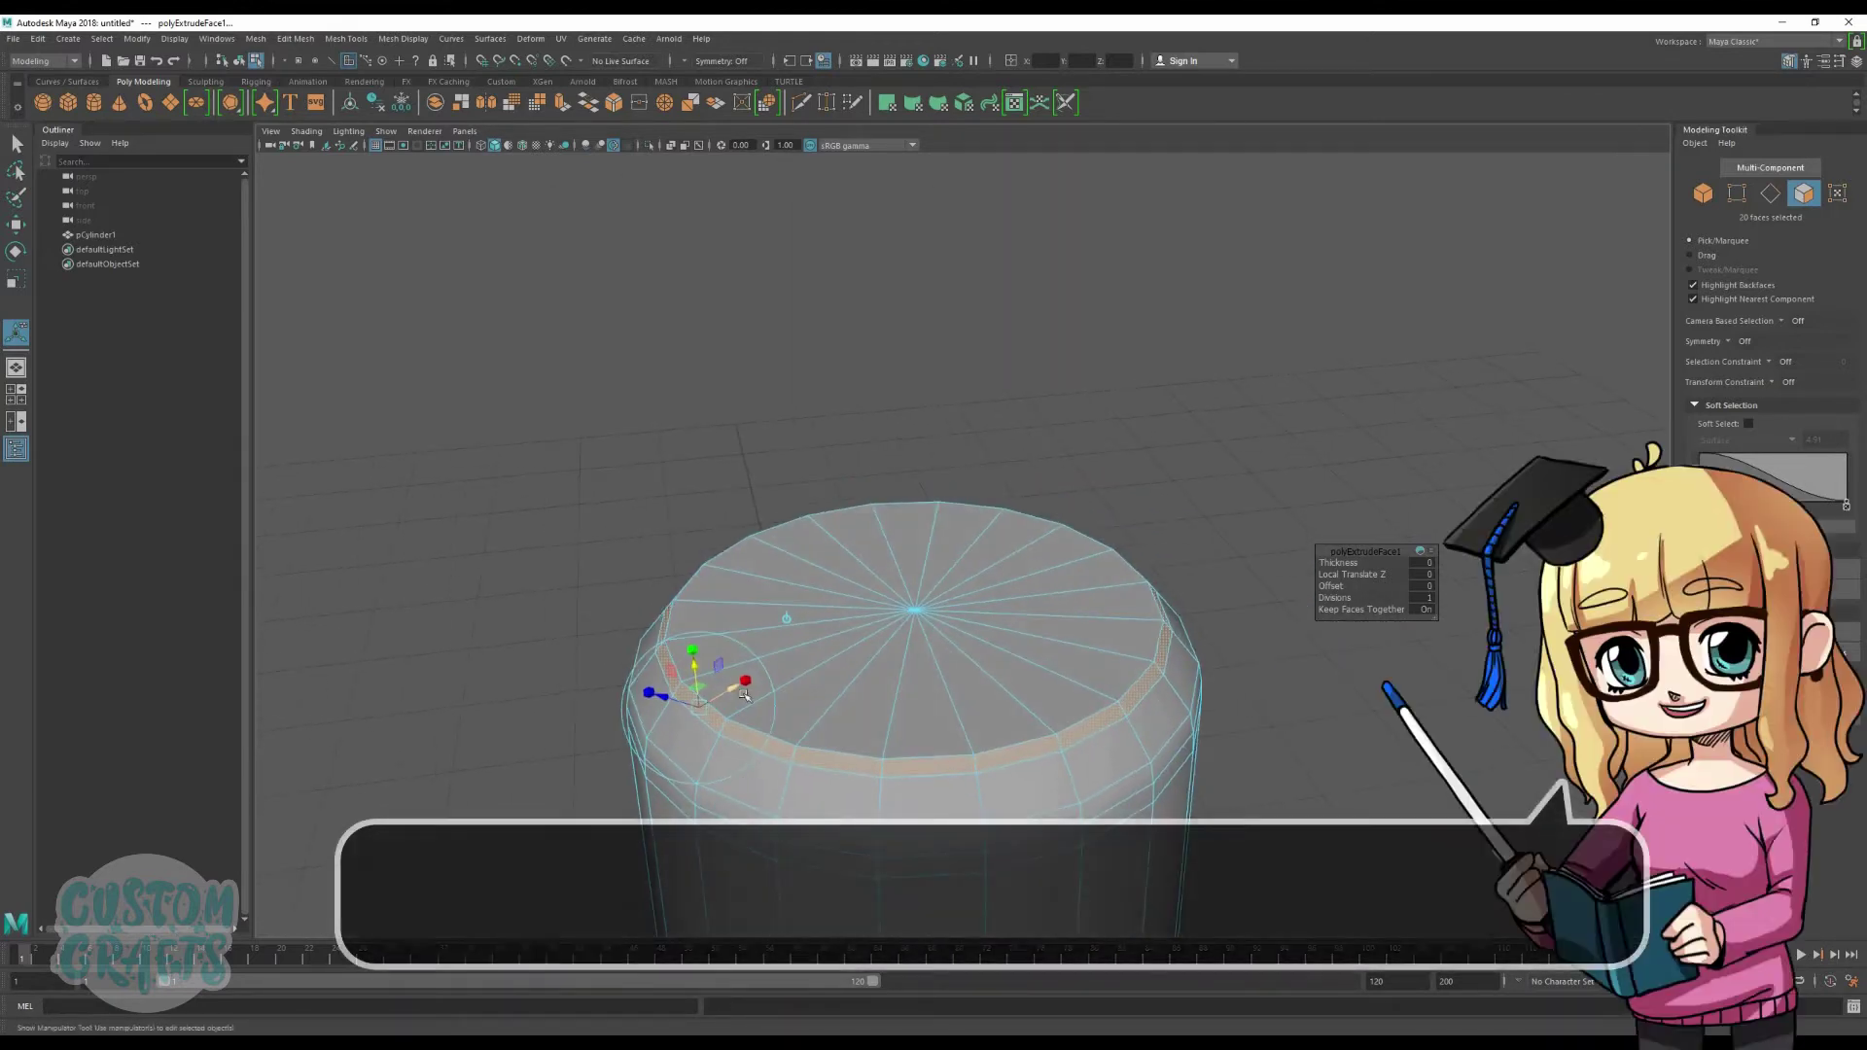
# Step: Raise the extruded ring straight up into a rim, flatten it vertically, and return to object selection
pyautogui.press('w')
pyautogui.moveTo(980, 498)
pyautogui.keyDown('alt'); pyautogui.mouseDown()
pyautogui.moveTo(945, 513)
pyautogui.moveTo(947, 483)
pyautogui.mouseUp(); pyautogui.keyUp('alt')
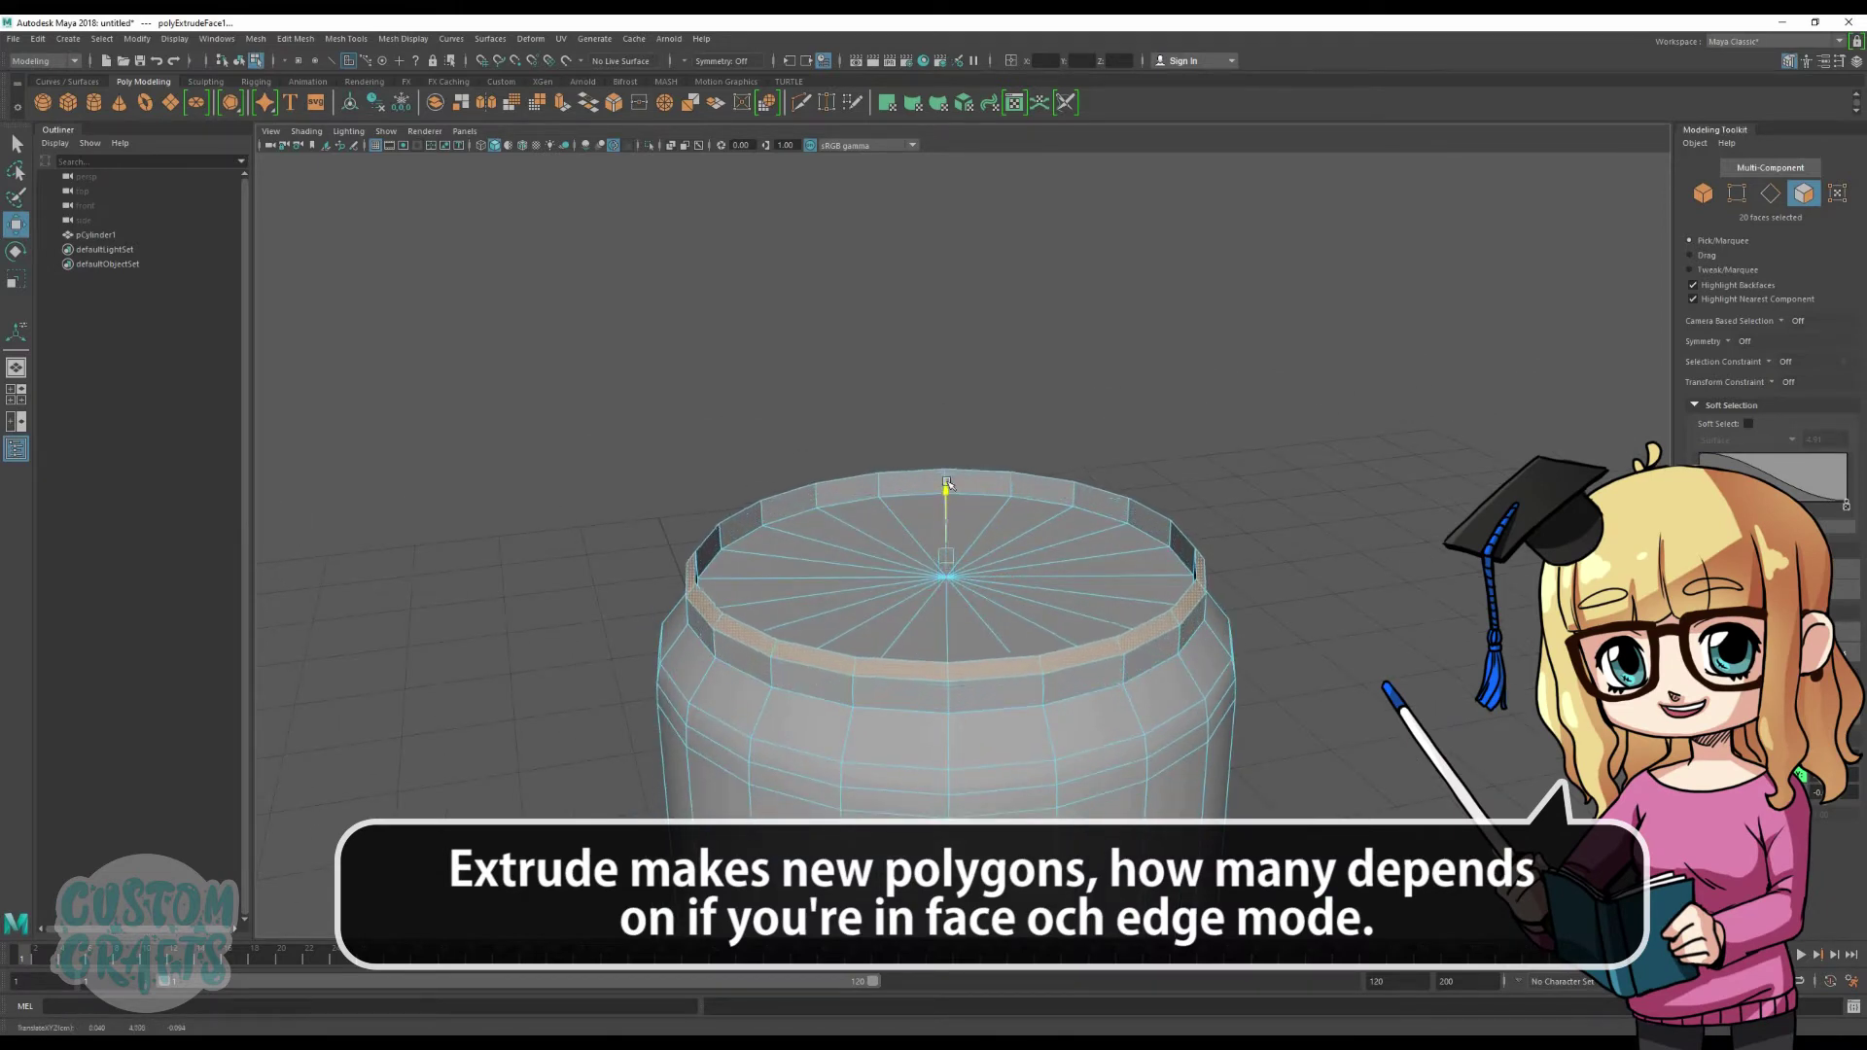
pyautogui.press('r')
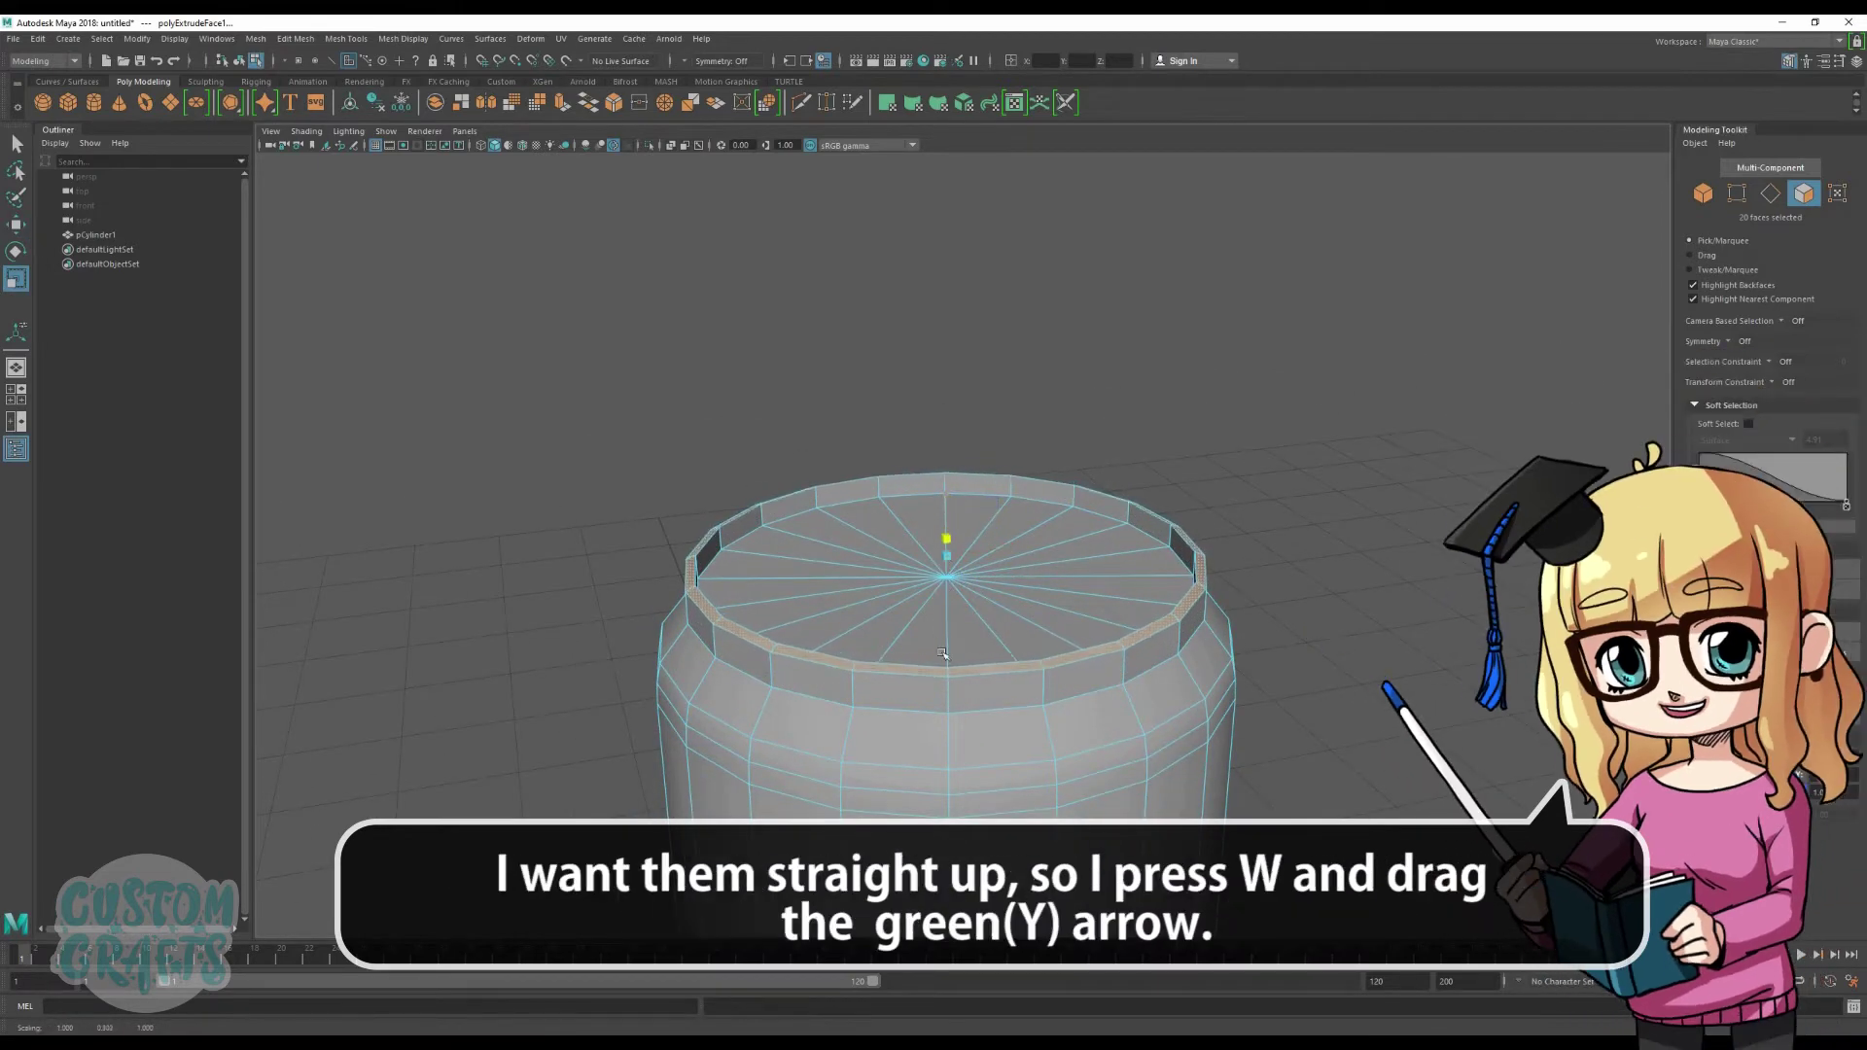
pyautogui.press('w')
pyautogui.keyDown('alt'); pyautogui.moveTo(863, 676); pyautogui.dragTo(925, 556); pyautogui.keyUp('alt')
pyautogui.moveTo(863, 637); pyautogui.dragTo(923, 589, button='right')
pyautogui.click(1403, 623)
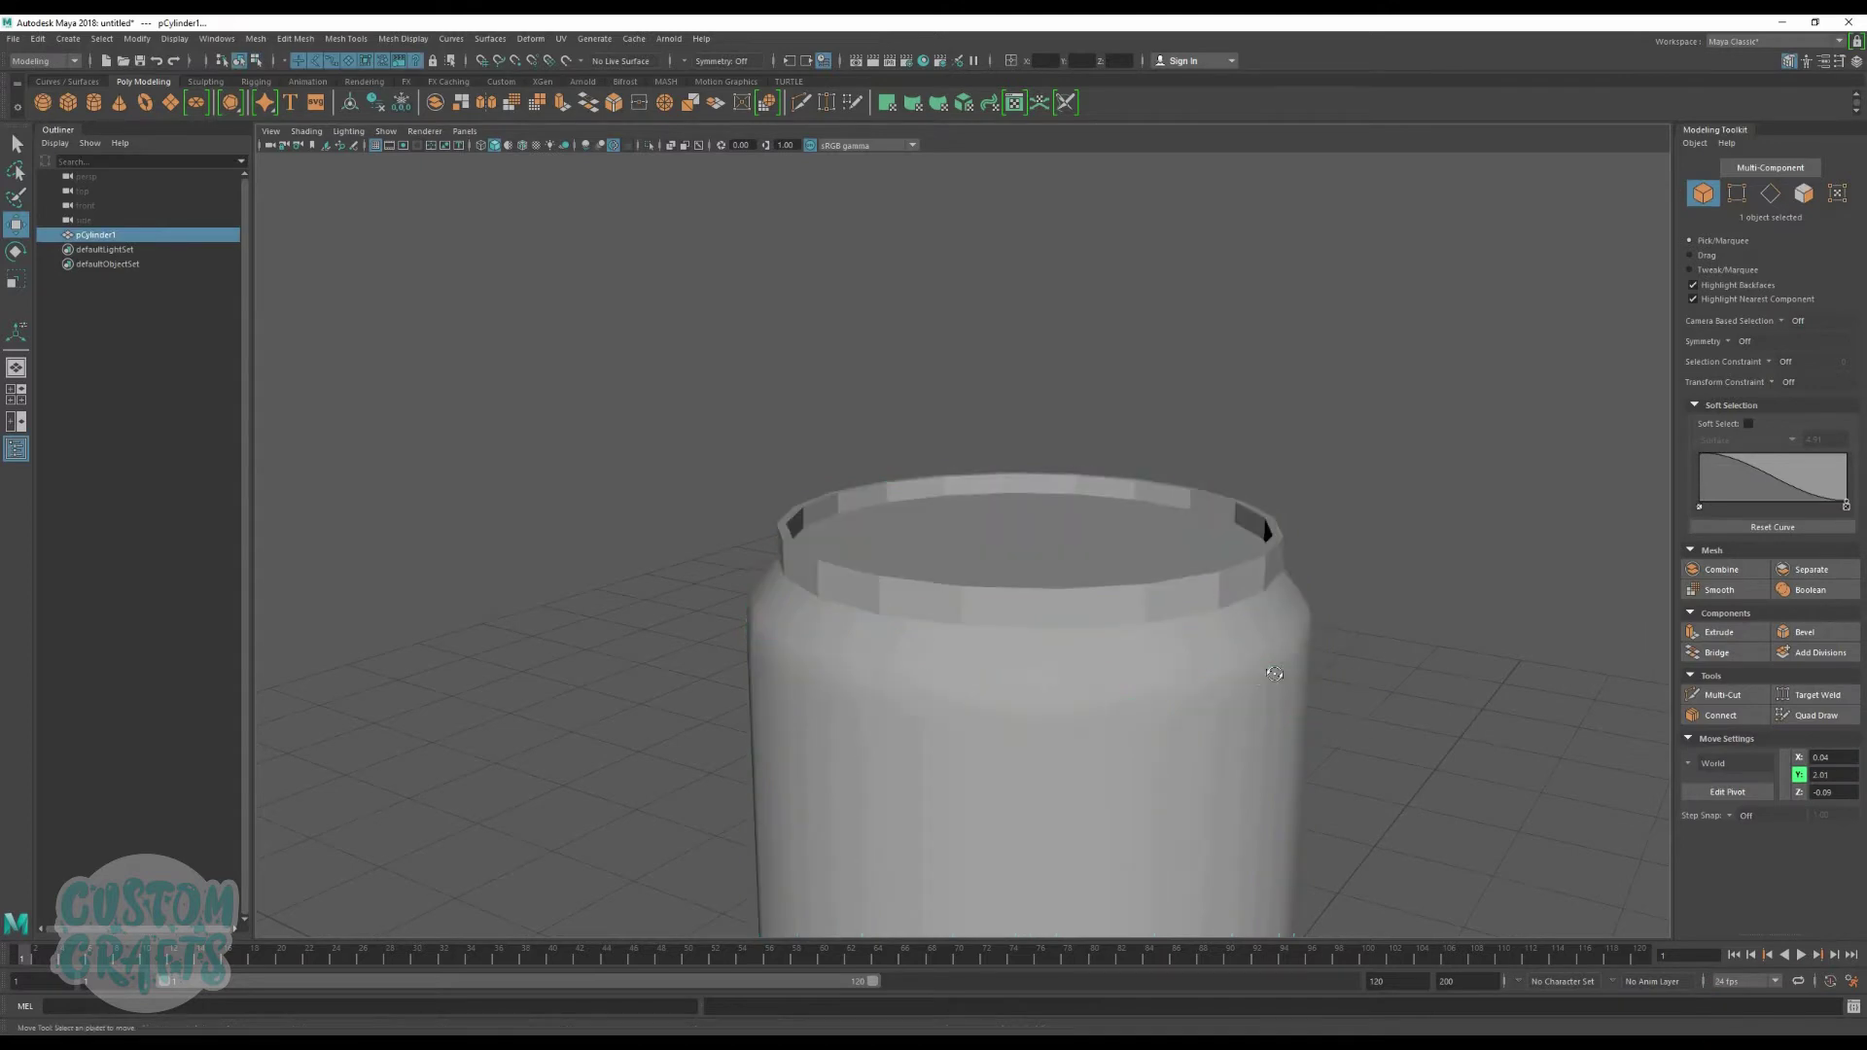
# Step: Insert an edge loop around the outer wall of the raised rim, close to its base
pyautogui.keyDown('alt'); pyautogui.moveTo(1257, 669); pyautogui.dragTo(1280, 671); pyautogui.keyUp('alt')
pyautogui.scroll(-5, 1280, 652)
pyautogui.keyDown('alt'); pyautogui.moveTo(1118, 741); pyautogui.dragTo(1163, 655, button='middle'); pyautogui.keyUp('alt')
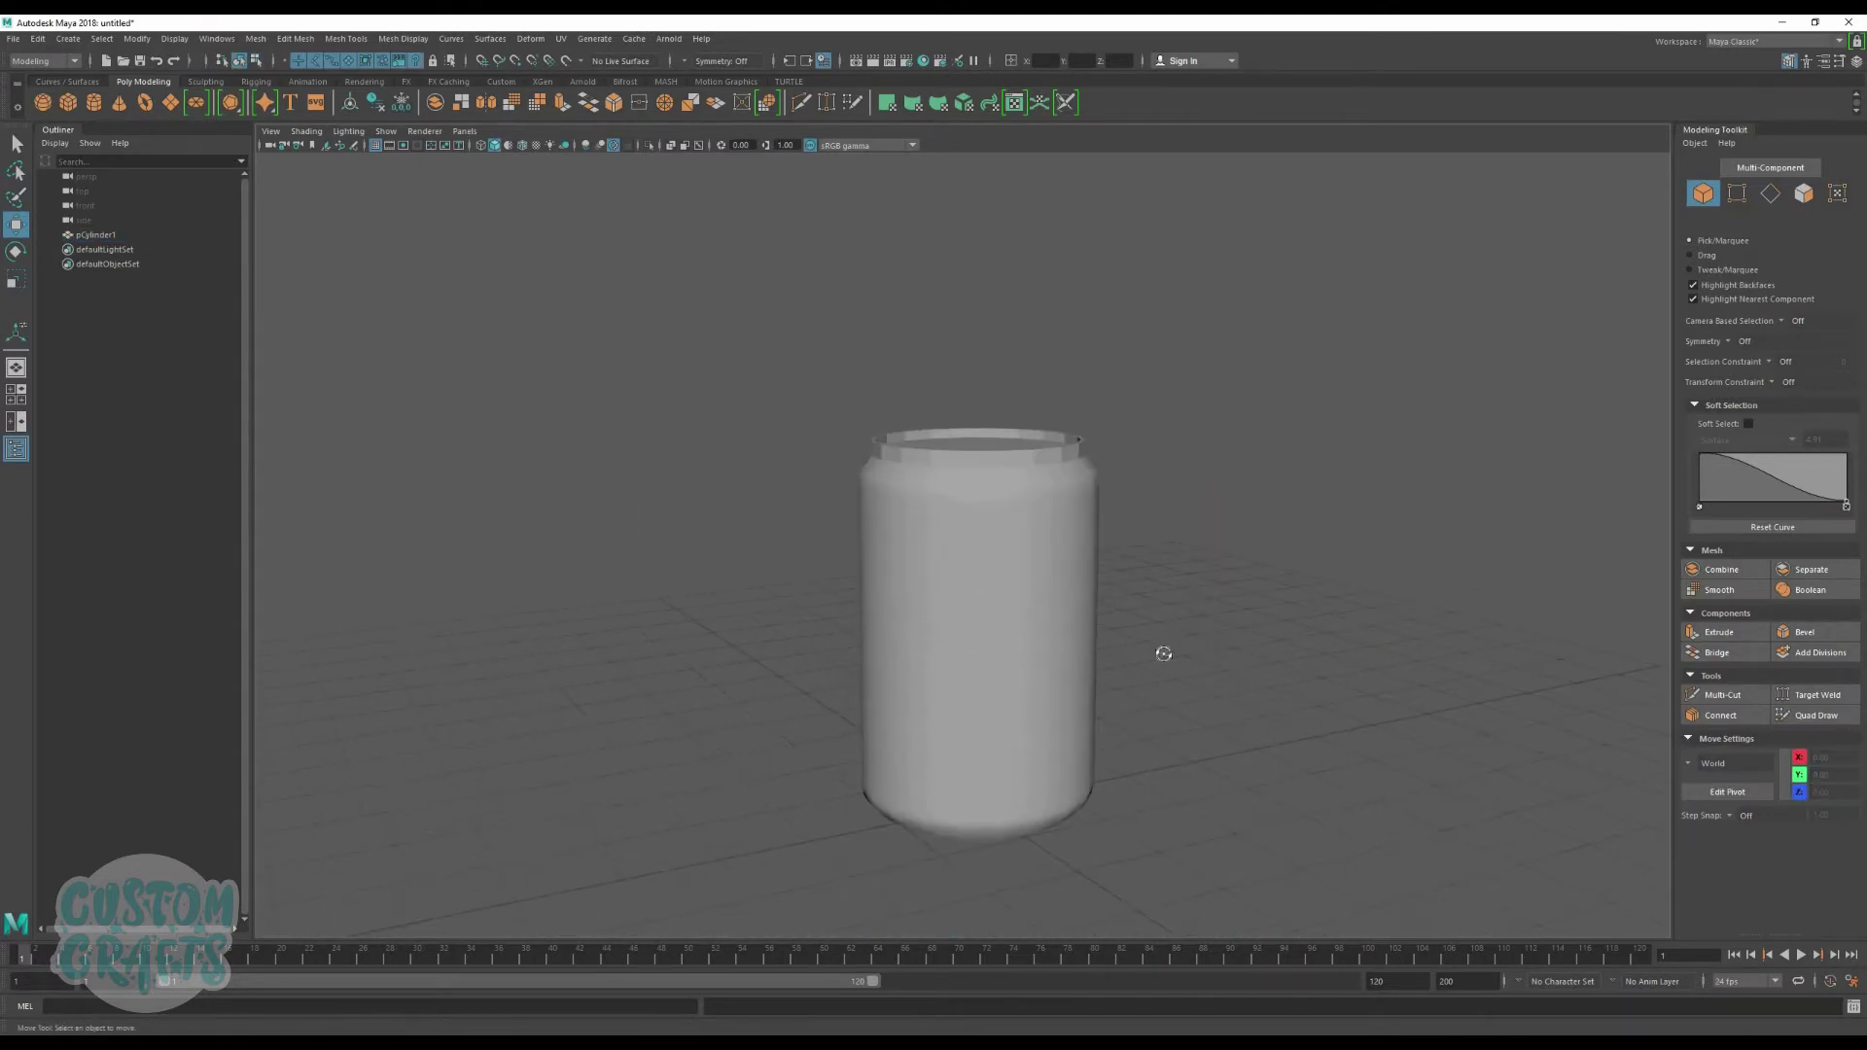
pyautogui.keyDown('alt'); pyautogui.moveTo(1163, 654); pyautogui.dragTo(1217, 654); pyautogui.keyUp('alt')
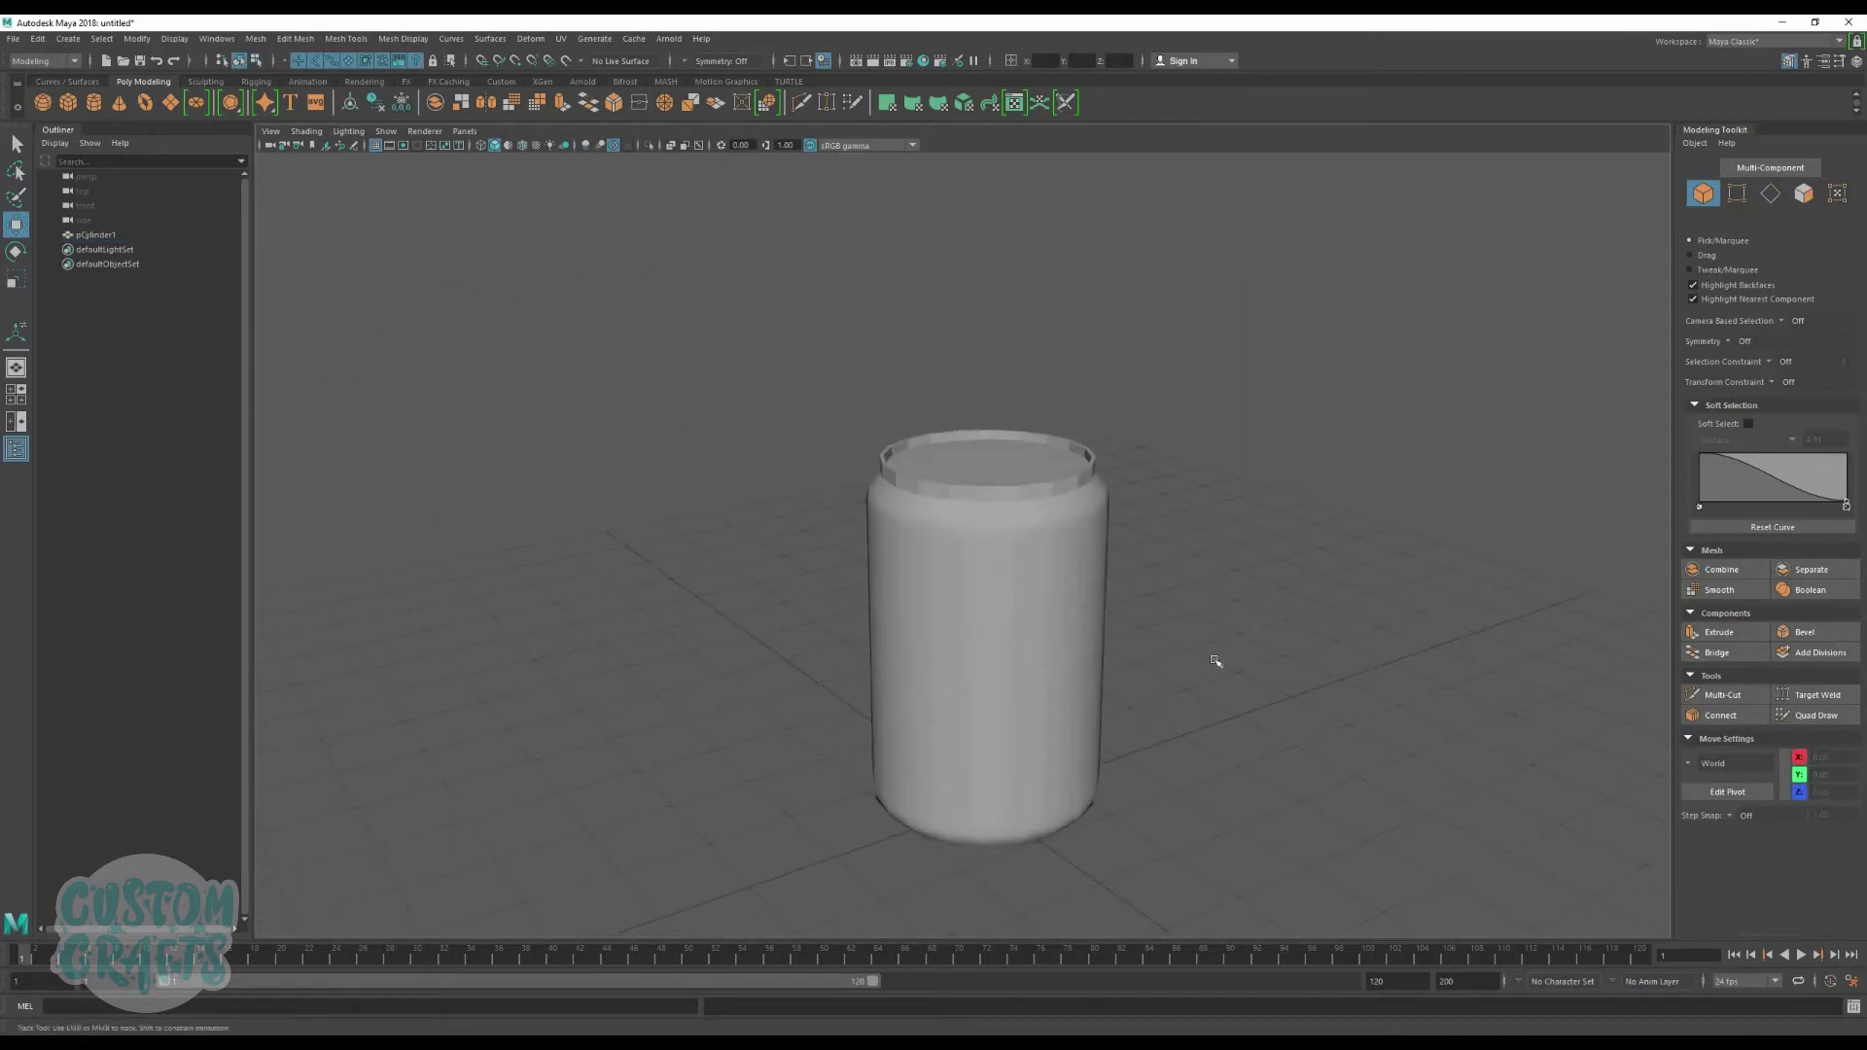
pyautogui.scroll(6, 1034, 596)
pyautogui.click(1036, 590)
pyautogui.keyDown('shift'); pyautogui.moveTo(1041, 578); pyautogui.dragTo(966, 584, button='right'); pyautogui.keyUp('shift')
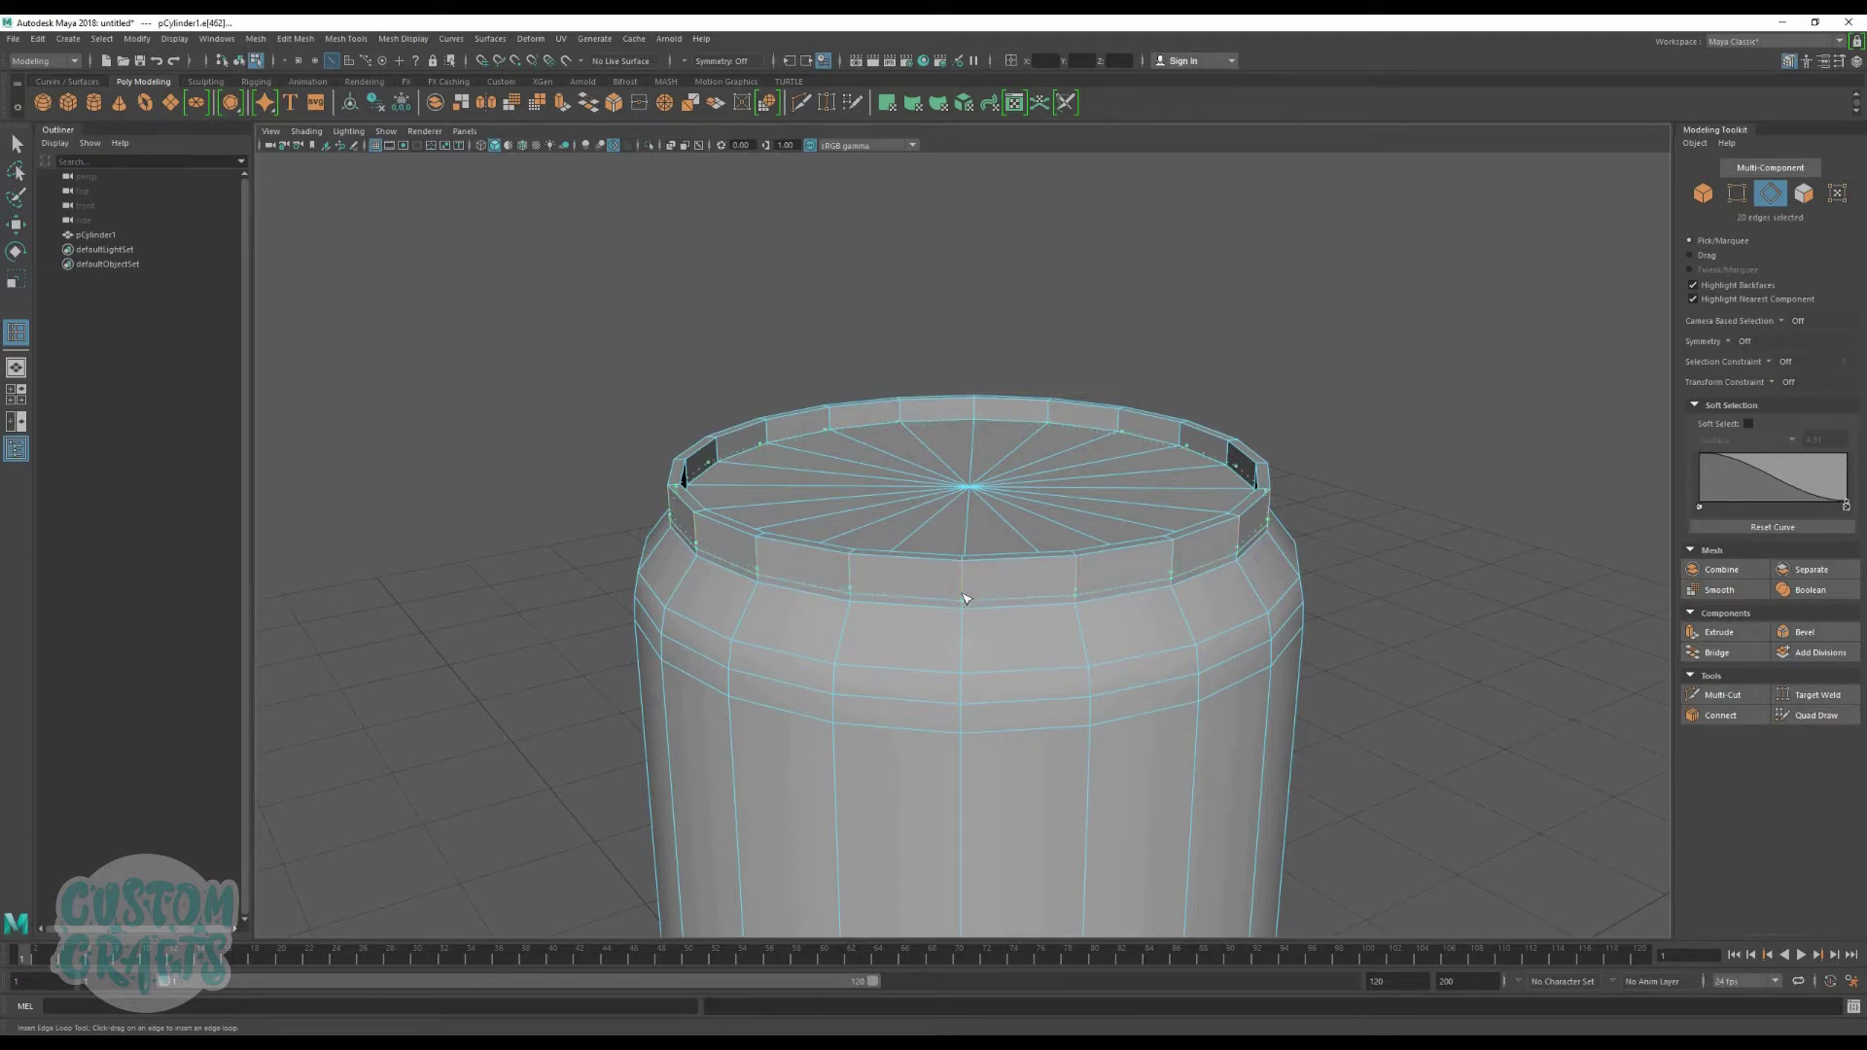
pyautogui.click(933, 595)
# Step: Scale the edge loops on the rim's outer wall slightly outward and return to object selection
pyautogui.press('r')
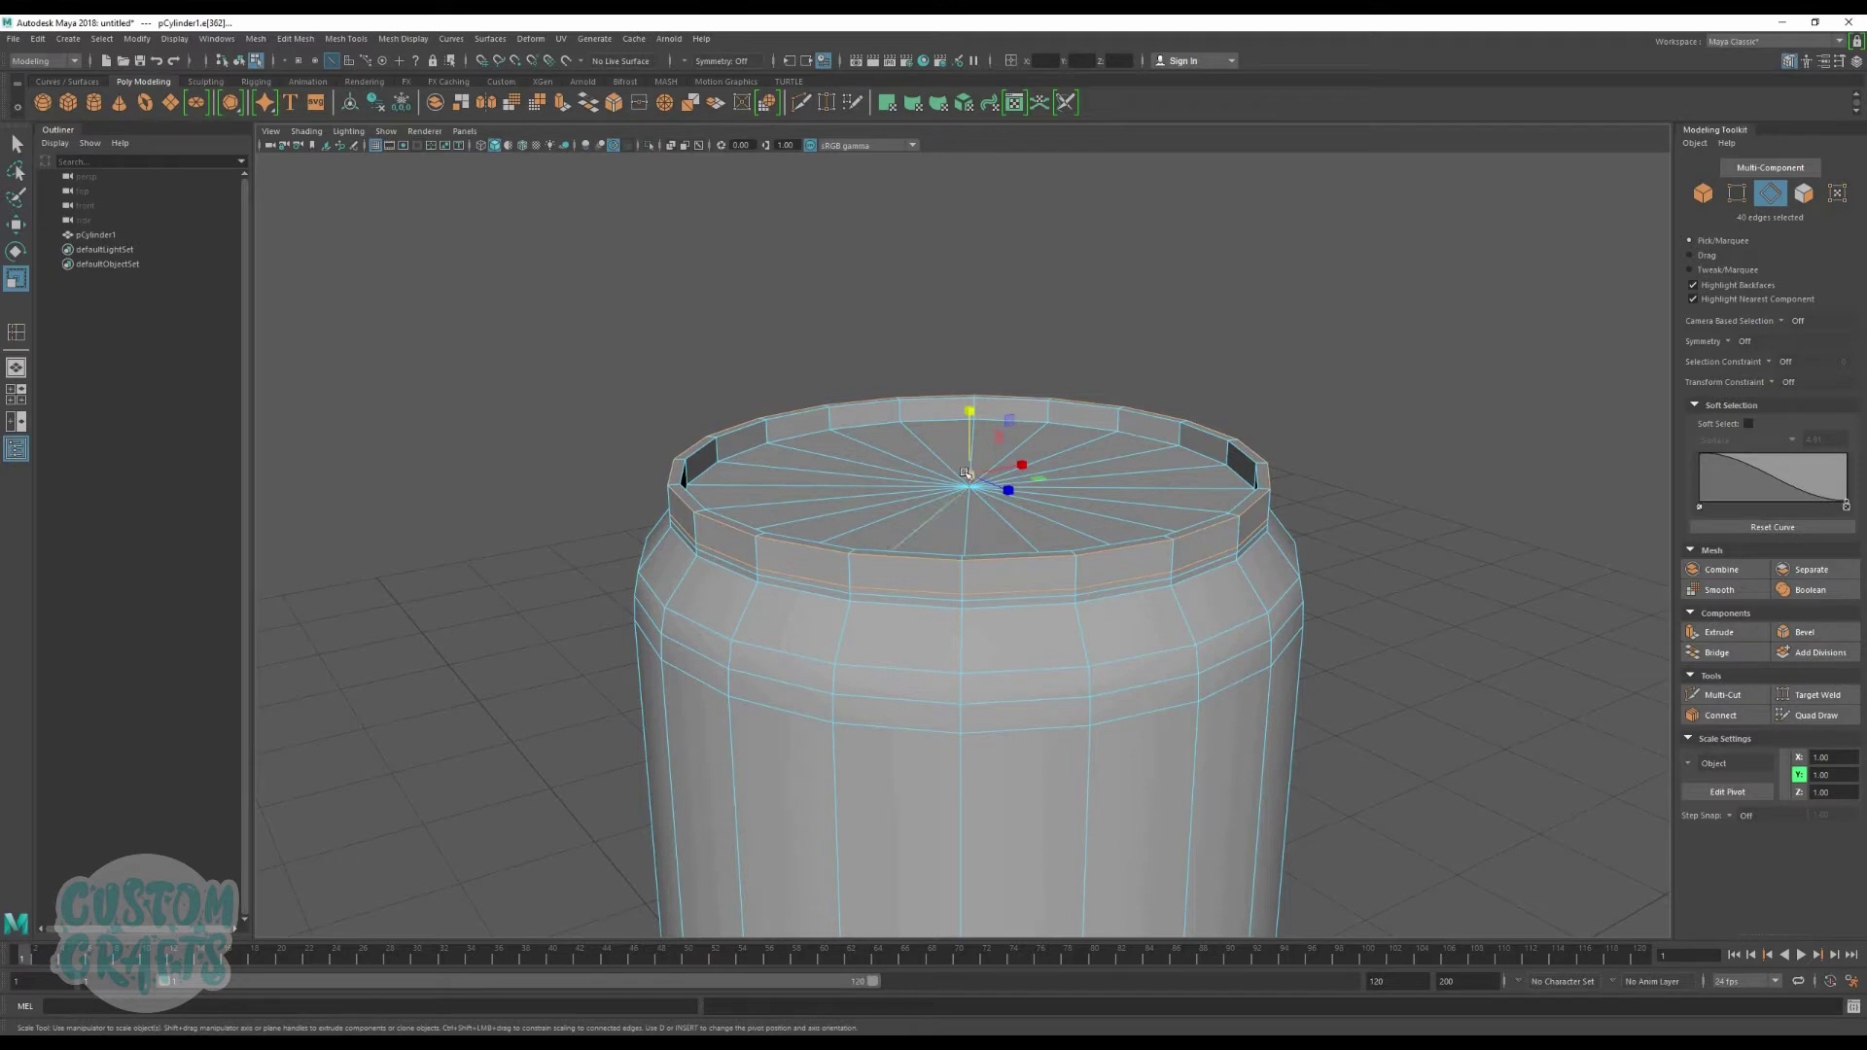
pyautogui.moveTo(966, 473); pyautogui.dragTo(968, 473)
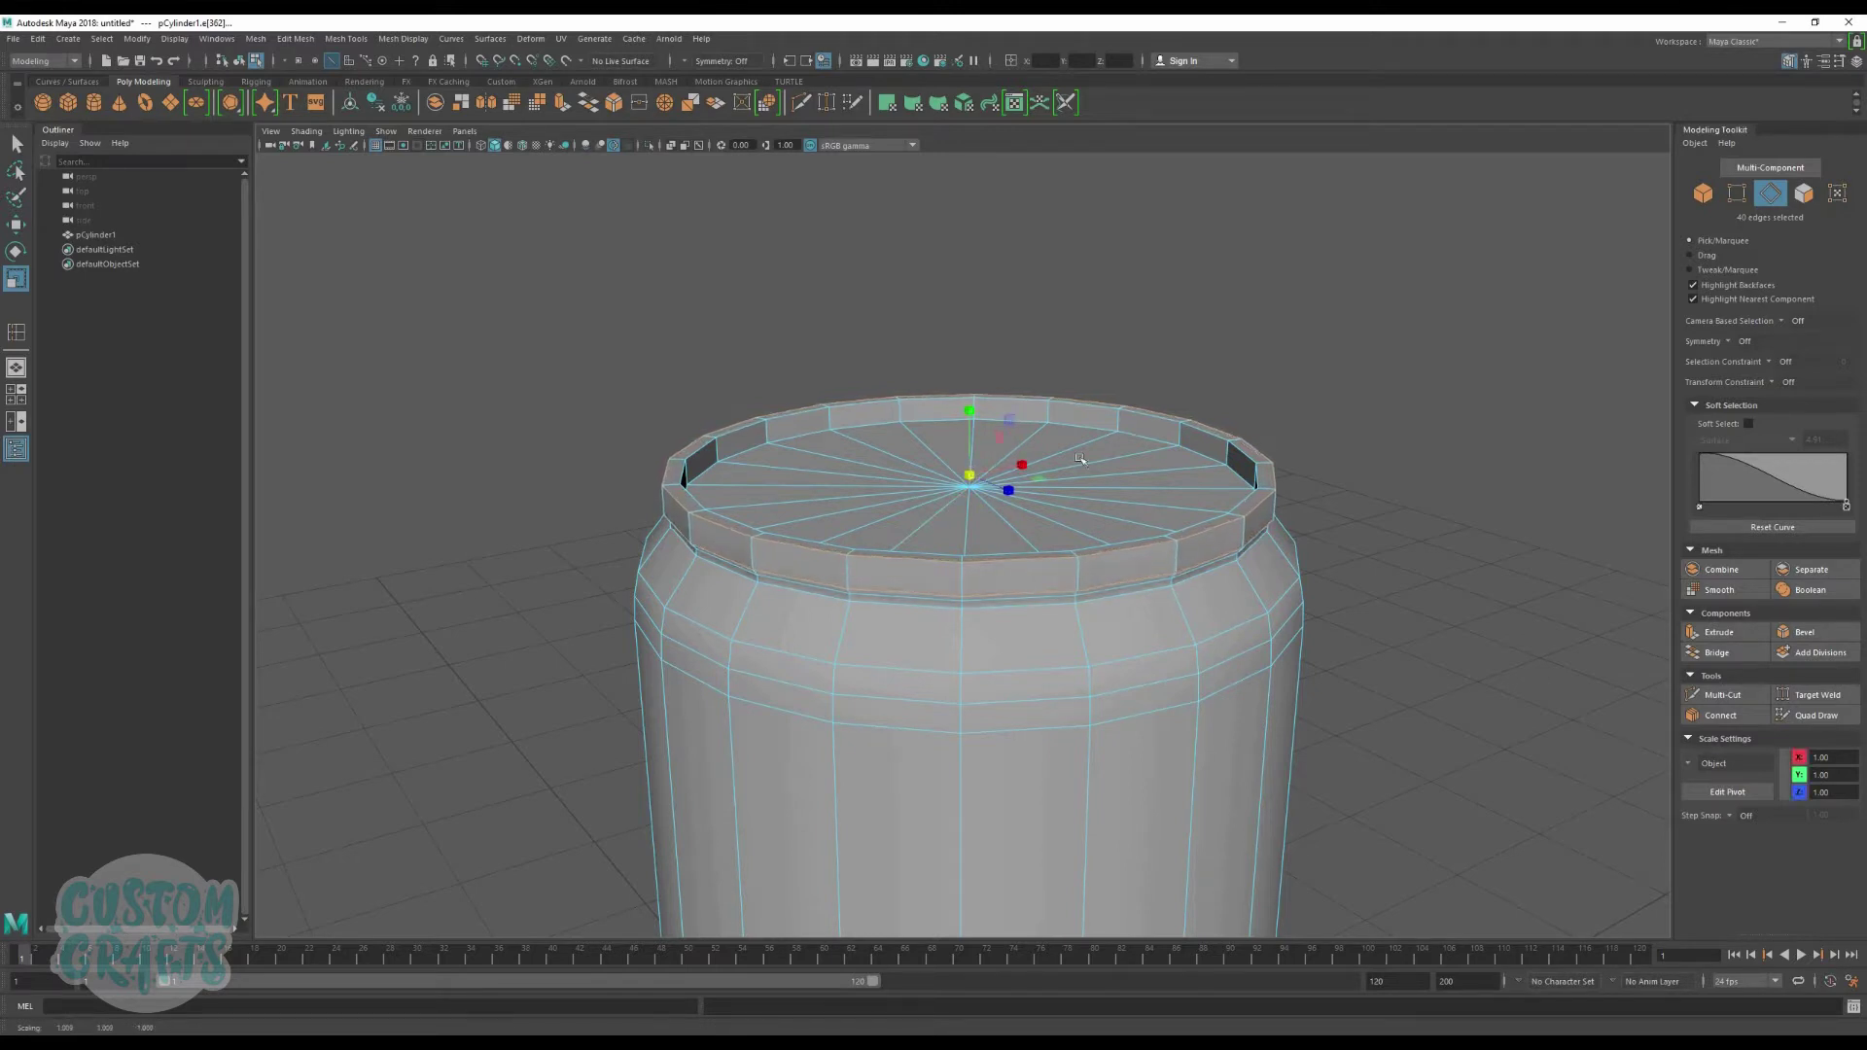
pyautogui.press('w')
pyautogui.moveTo(1071, 450); pyautogui.dragTo(1144, 428, button='right')
pyautogui.click(1343, 517)
# Step: Select the hard vertical edges around the rim's outer wall and apply Soften Edge to them
pyautogui.keyDown('alt'); pyautogui.moveTo(1342, 516); pyautogui.dragTo(1118, 695, button='right'); pyautogui.keyUp('alt')
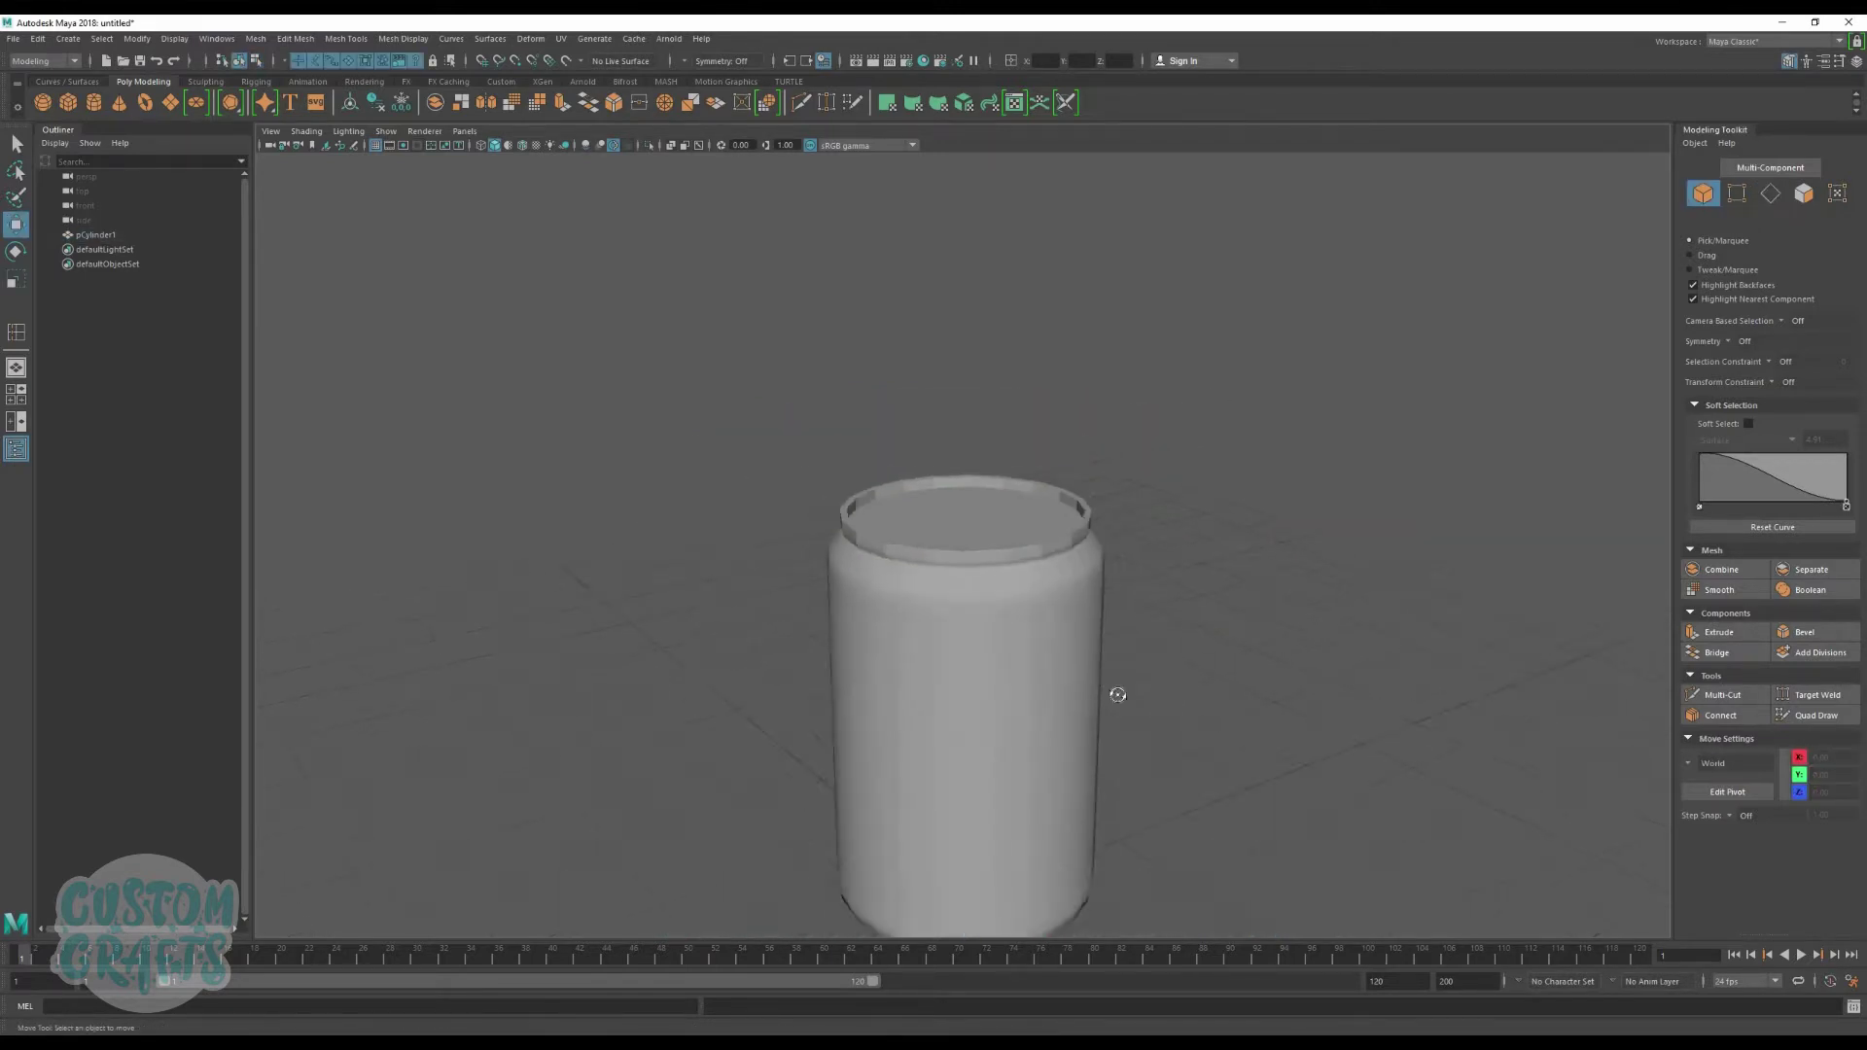
pyautogui.keyDown('alt'); pyautogui.moveTo(1118, 695); pyautogui.dragTo(806, 569); pyautogui.keyUp('alt')
pyautogui.scroll(5, 1104, 719)
pyautogui.moveTo(813, 542); pyautogui.dragTo(821, 509, button='right')
pyautogui.click(793, 552)
pyautogui.click(1185, 553)
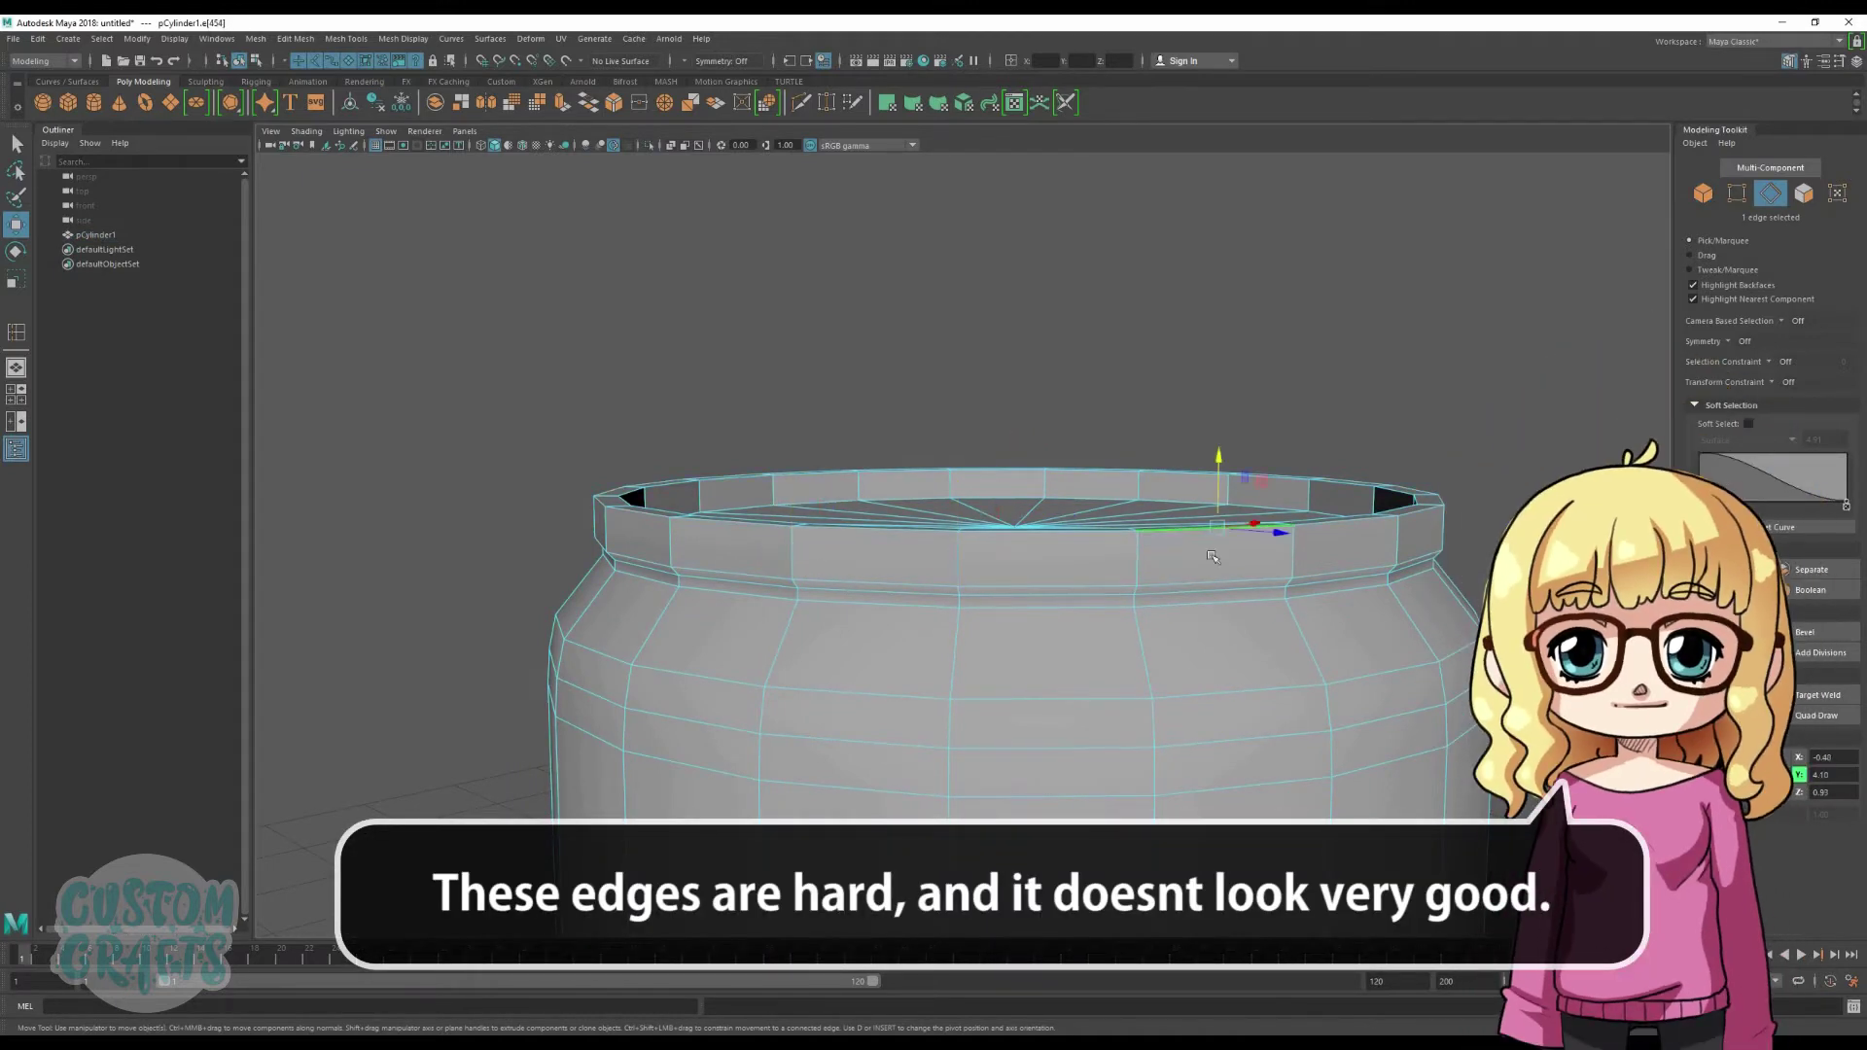
pyautogui.doubleClick(1147, 484)
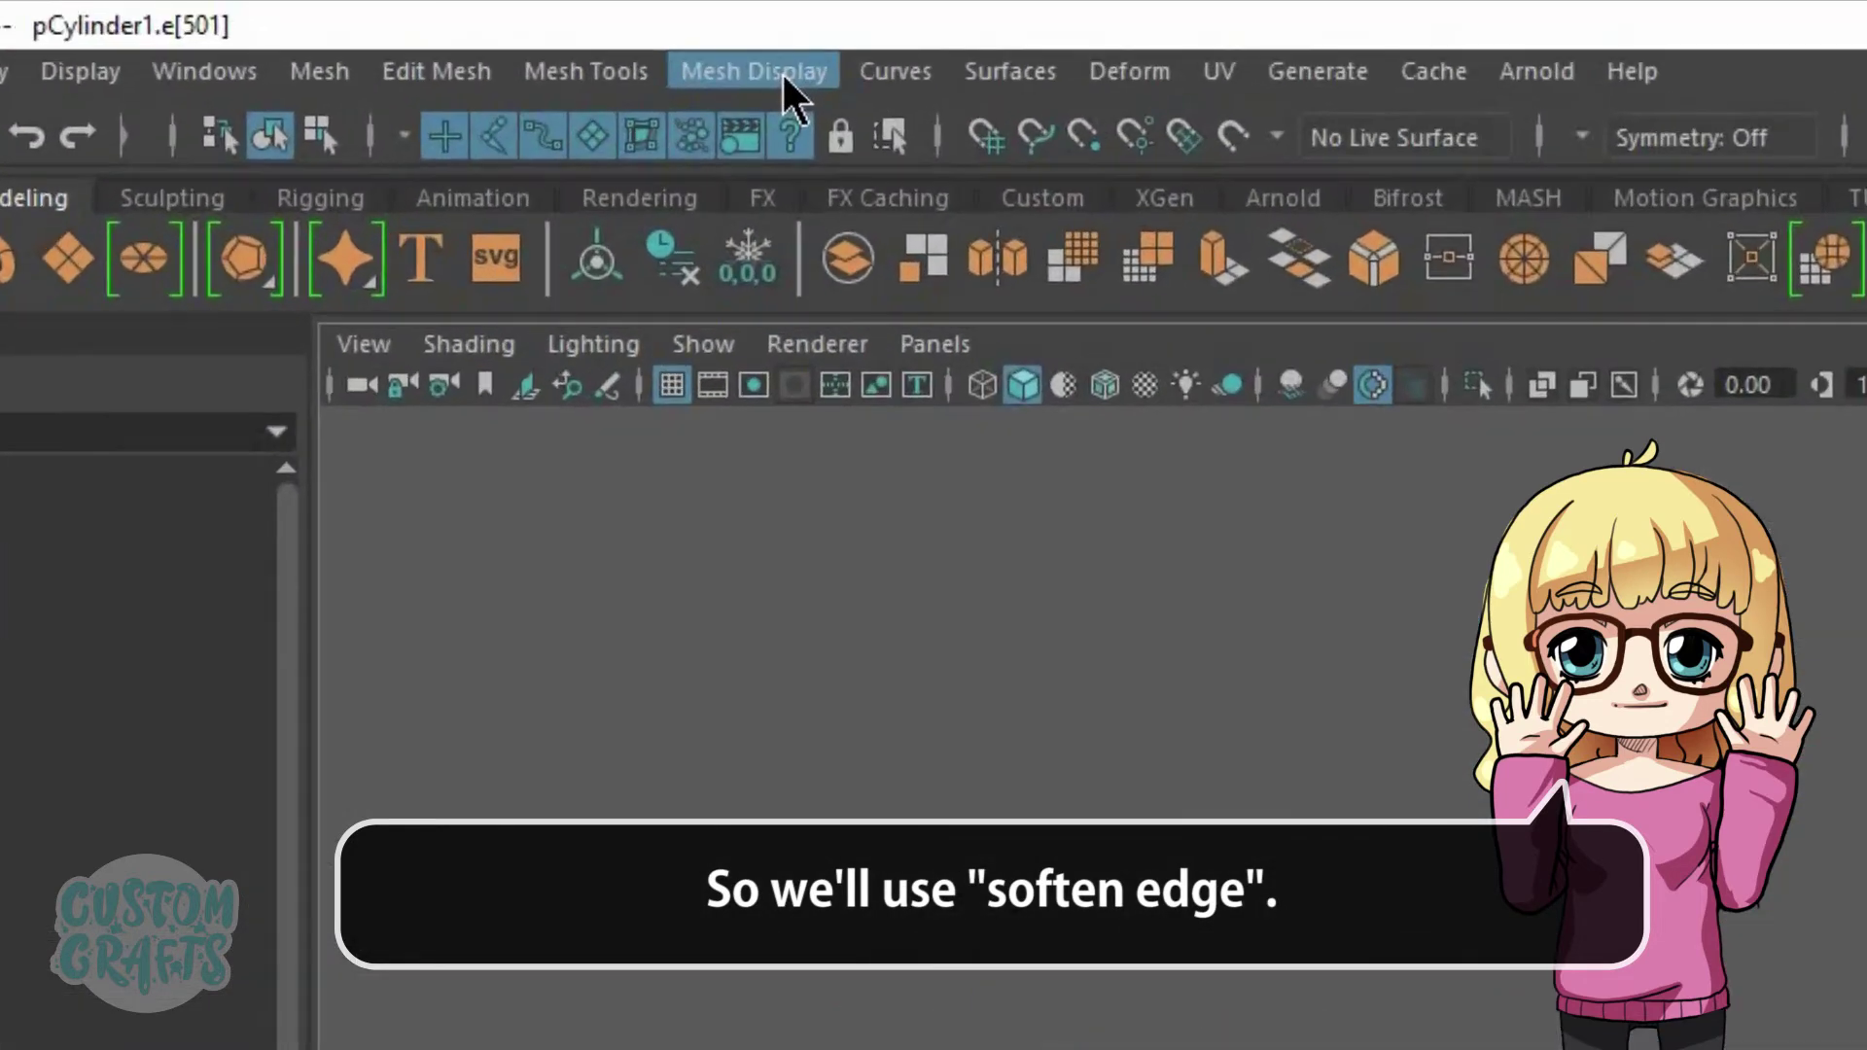
pyautogui.click(402, 39)
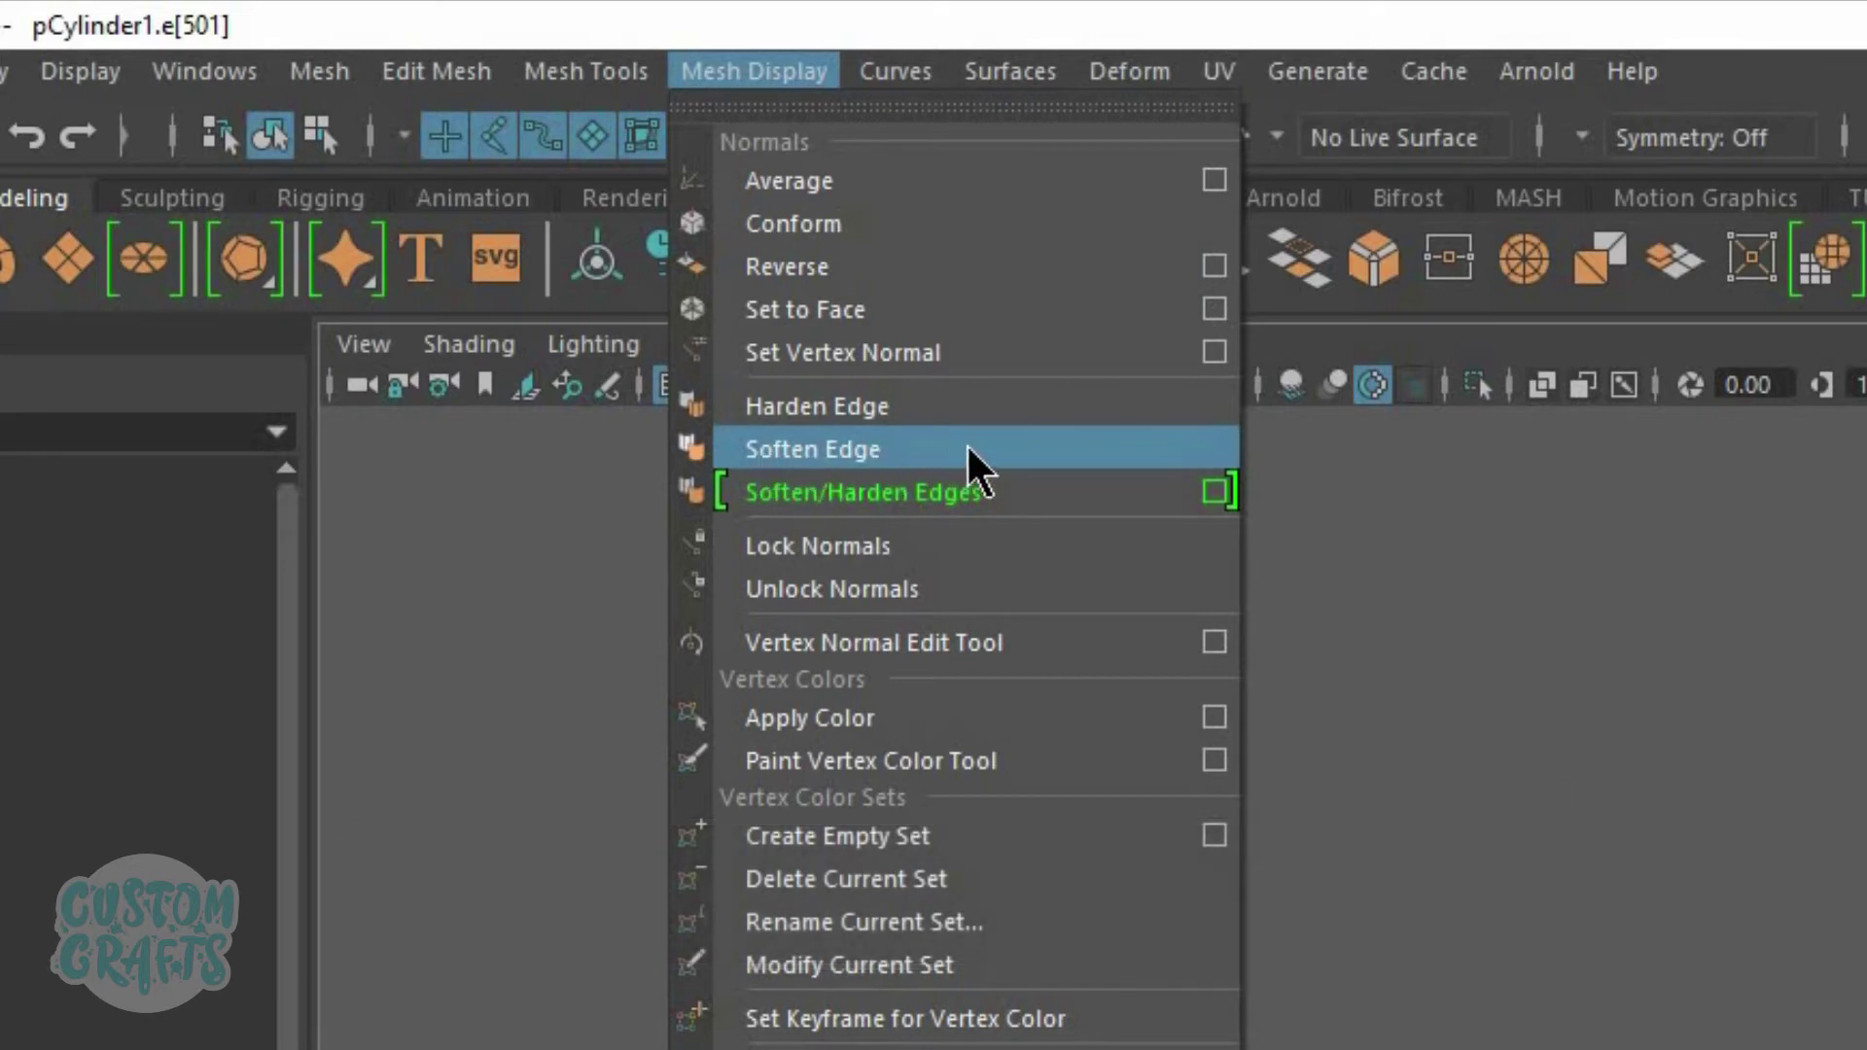
pyautogui.click(846, 450)
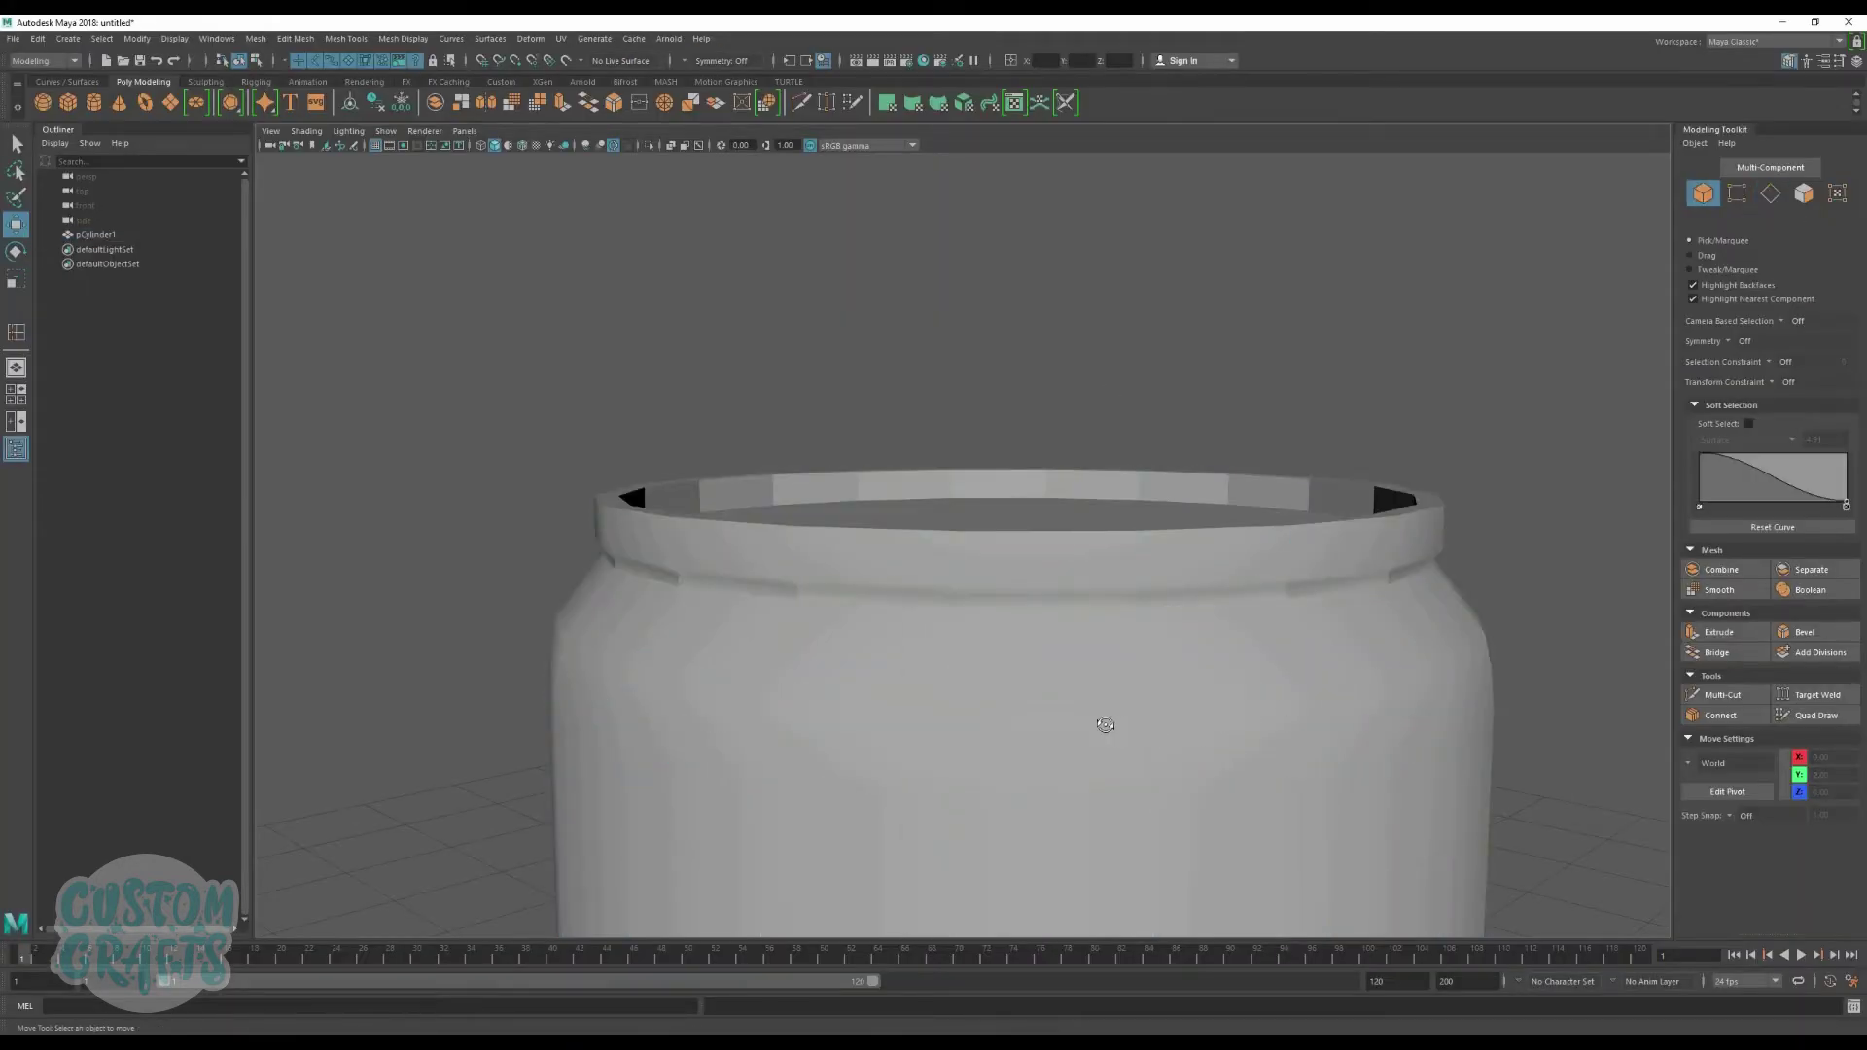
# Step: Soften the vertical edges around the rim's inner wall and return to object selection
pyautogui.keyDown('alt'); pyautogui.moveTo(1106, 724); pyautogui.dragTo(1139, 641); pyautogui.keyUp('alt')
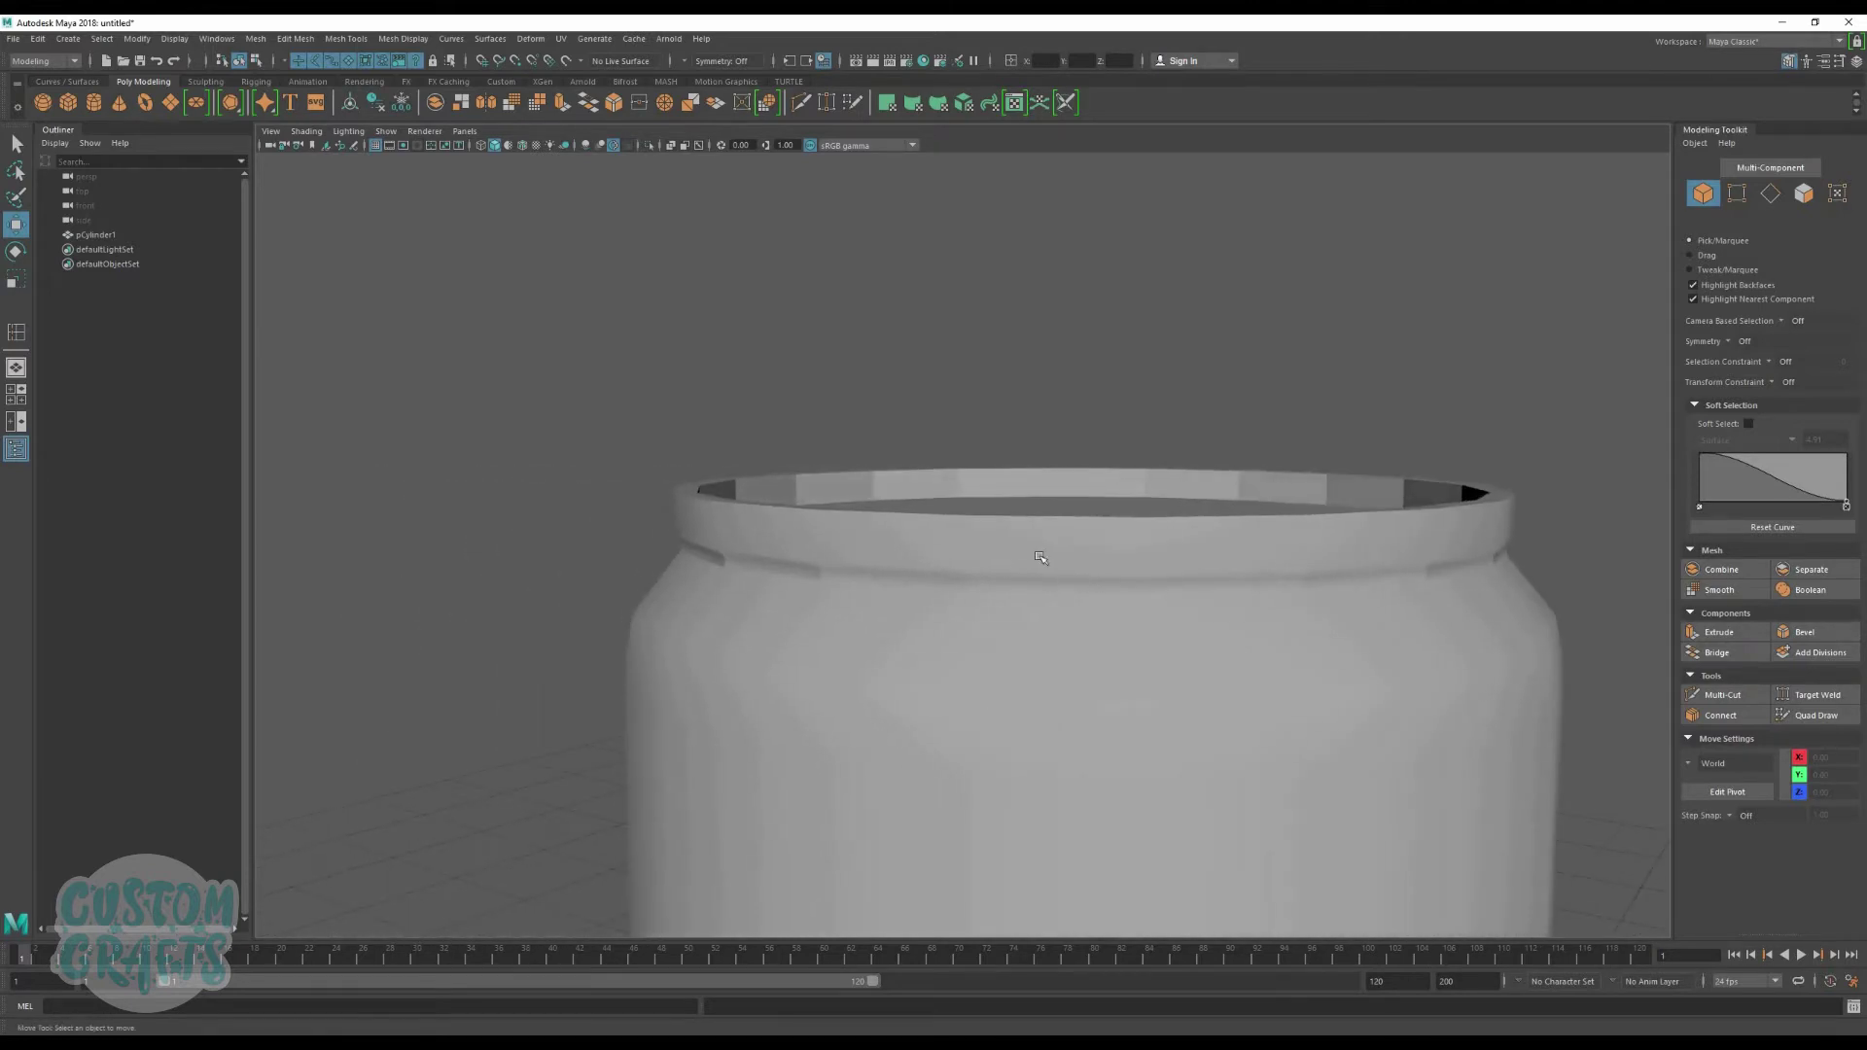
pyautogui.click(1037, 545)
pyautogui.moveTo(1037, 486); pyautogui.dragTo(1033, 438, button='right')
pyautogui.click(1049, 483)
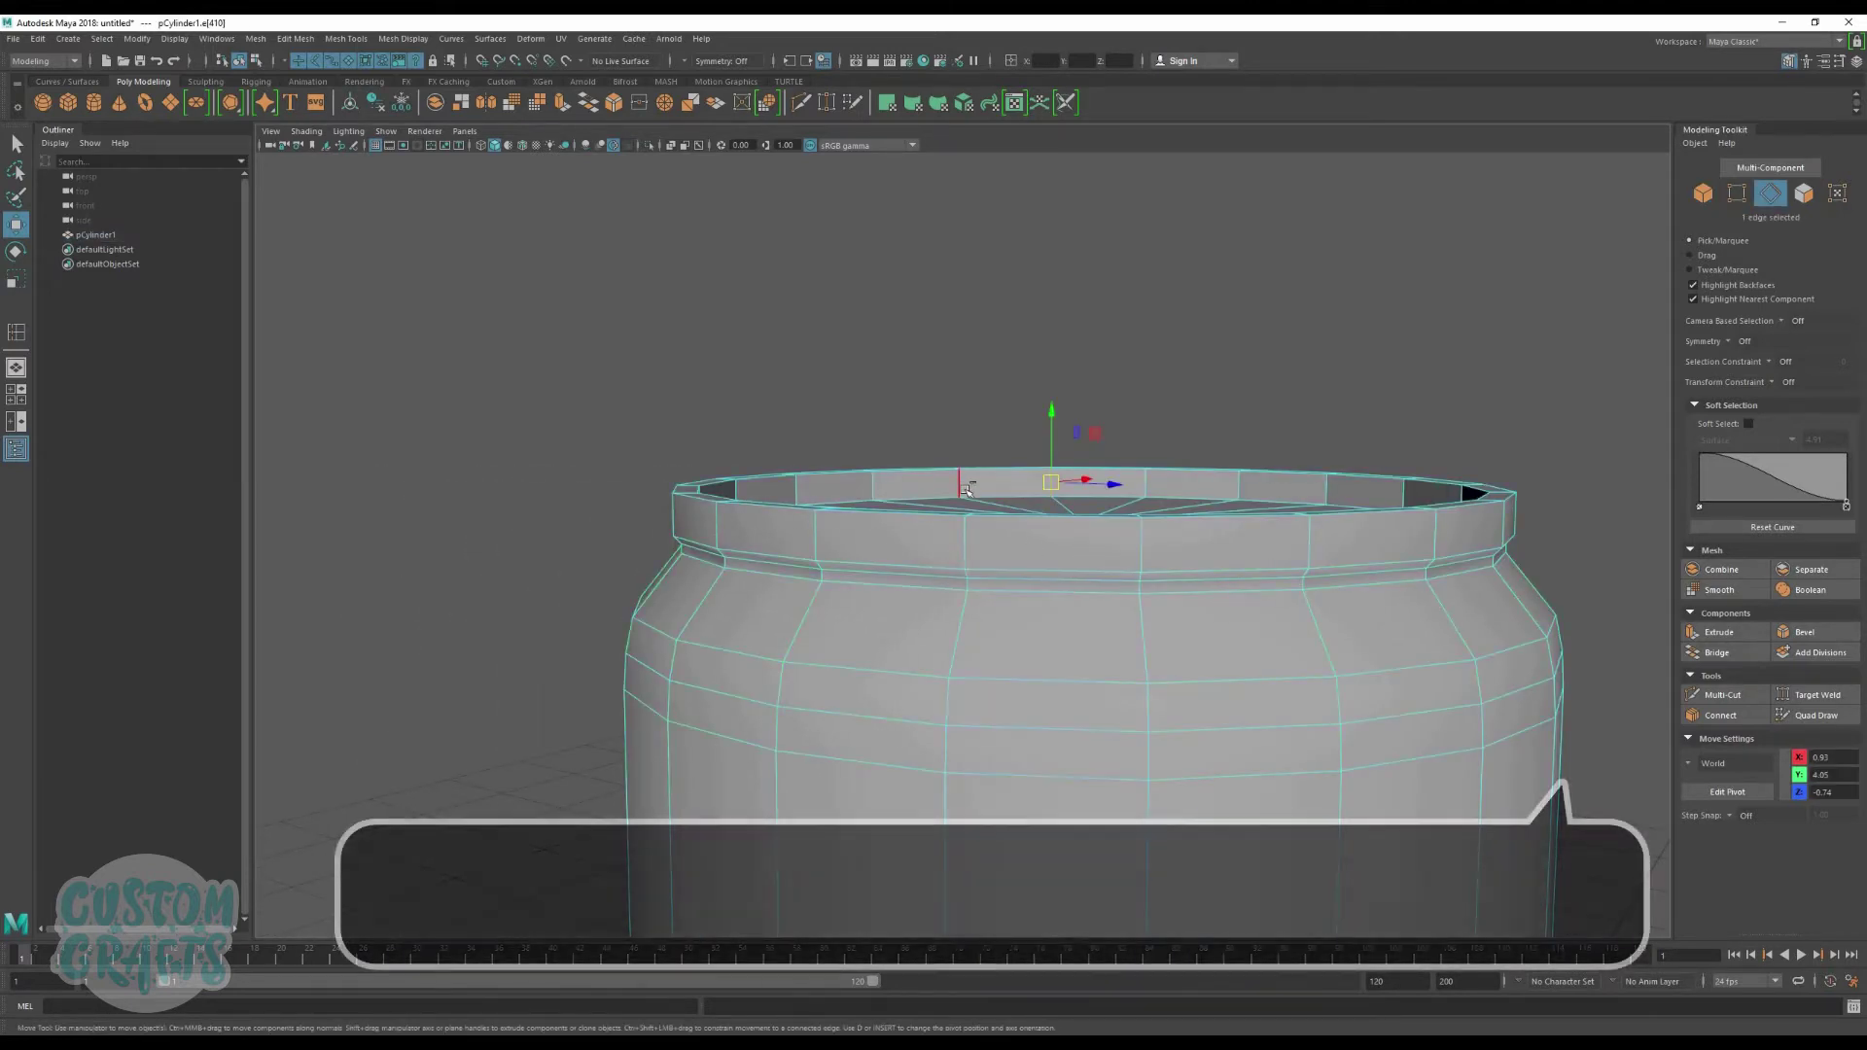
pyautogui.keyDown('shift'); pyautogui.doubleClick(968, 482); pyautogui.keyUp('shift')
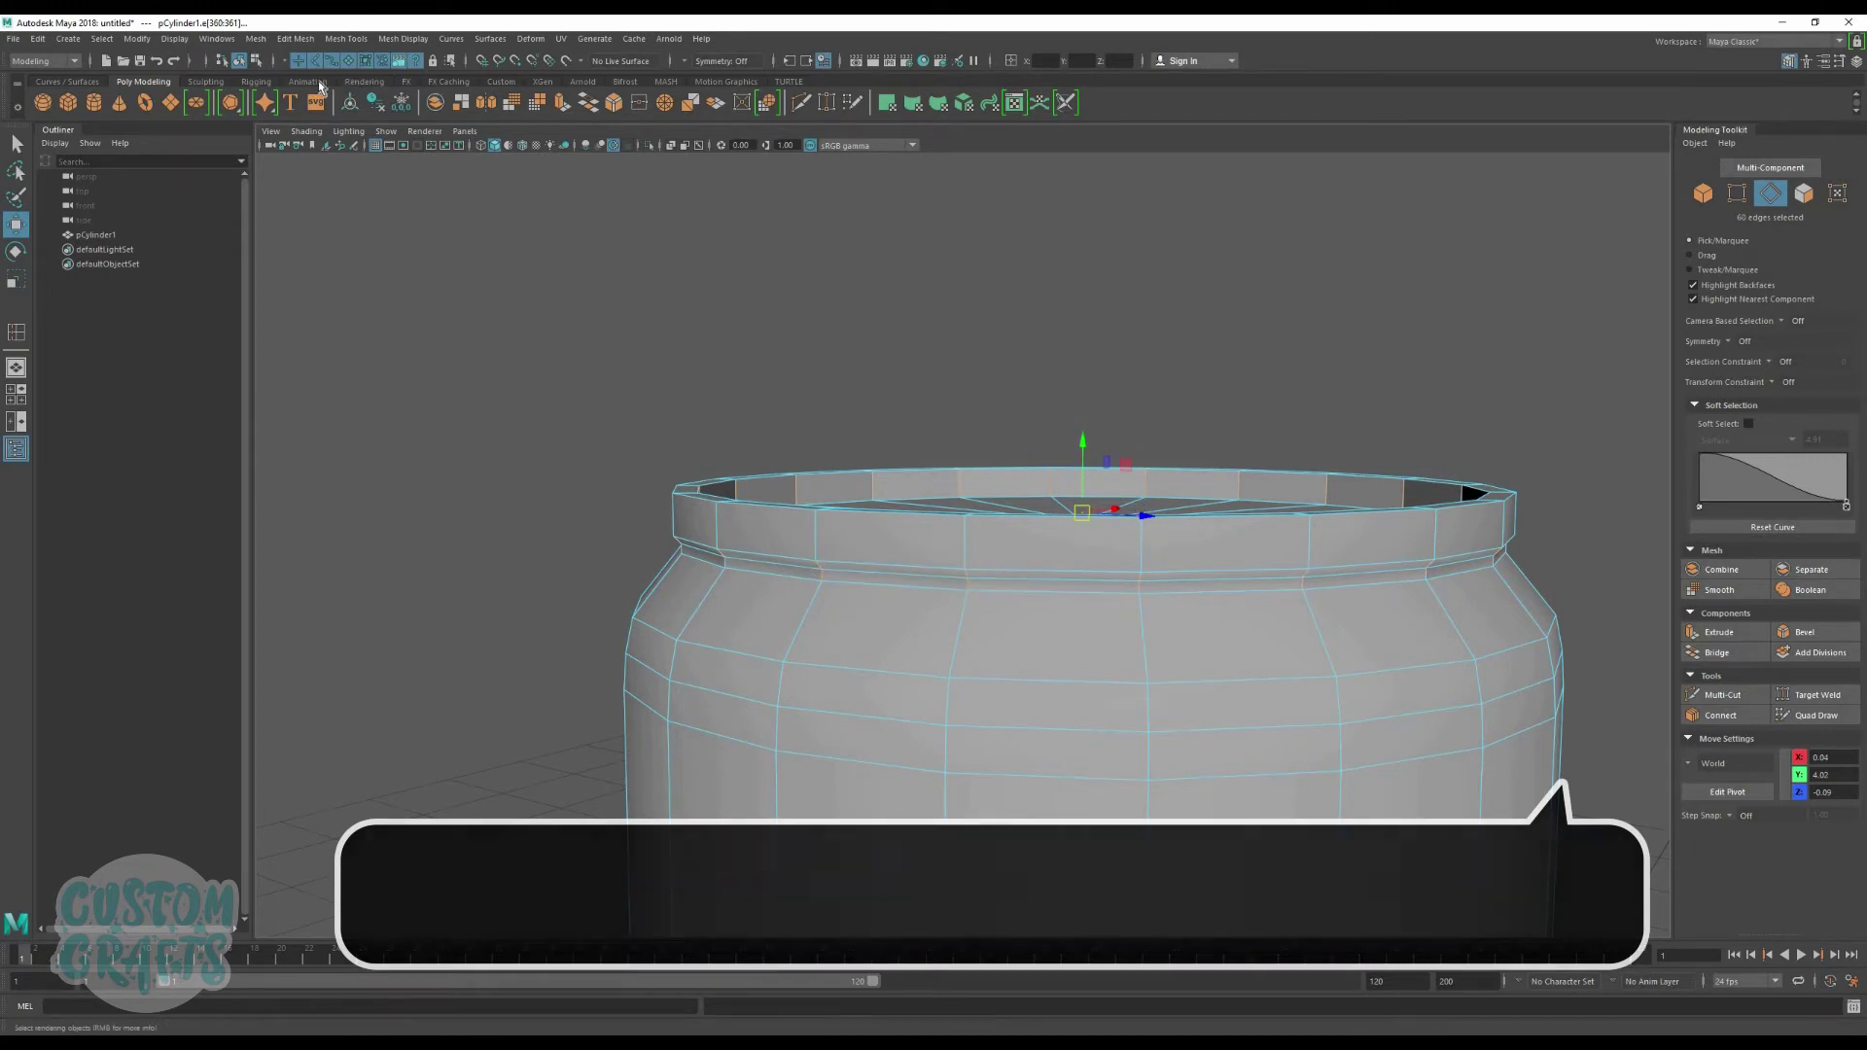
pyautogui.click(492, 83)
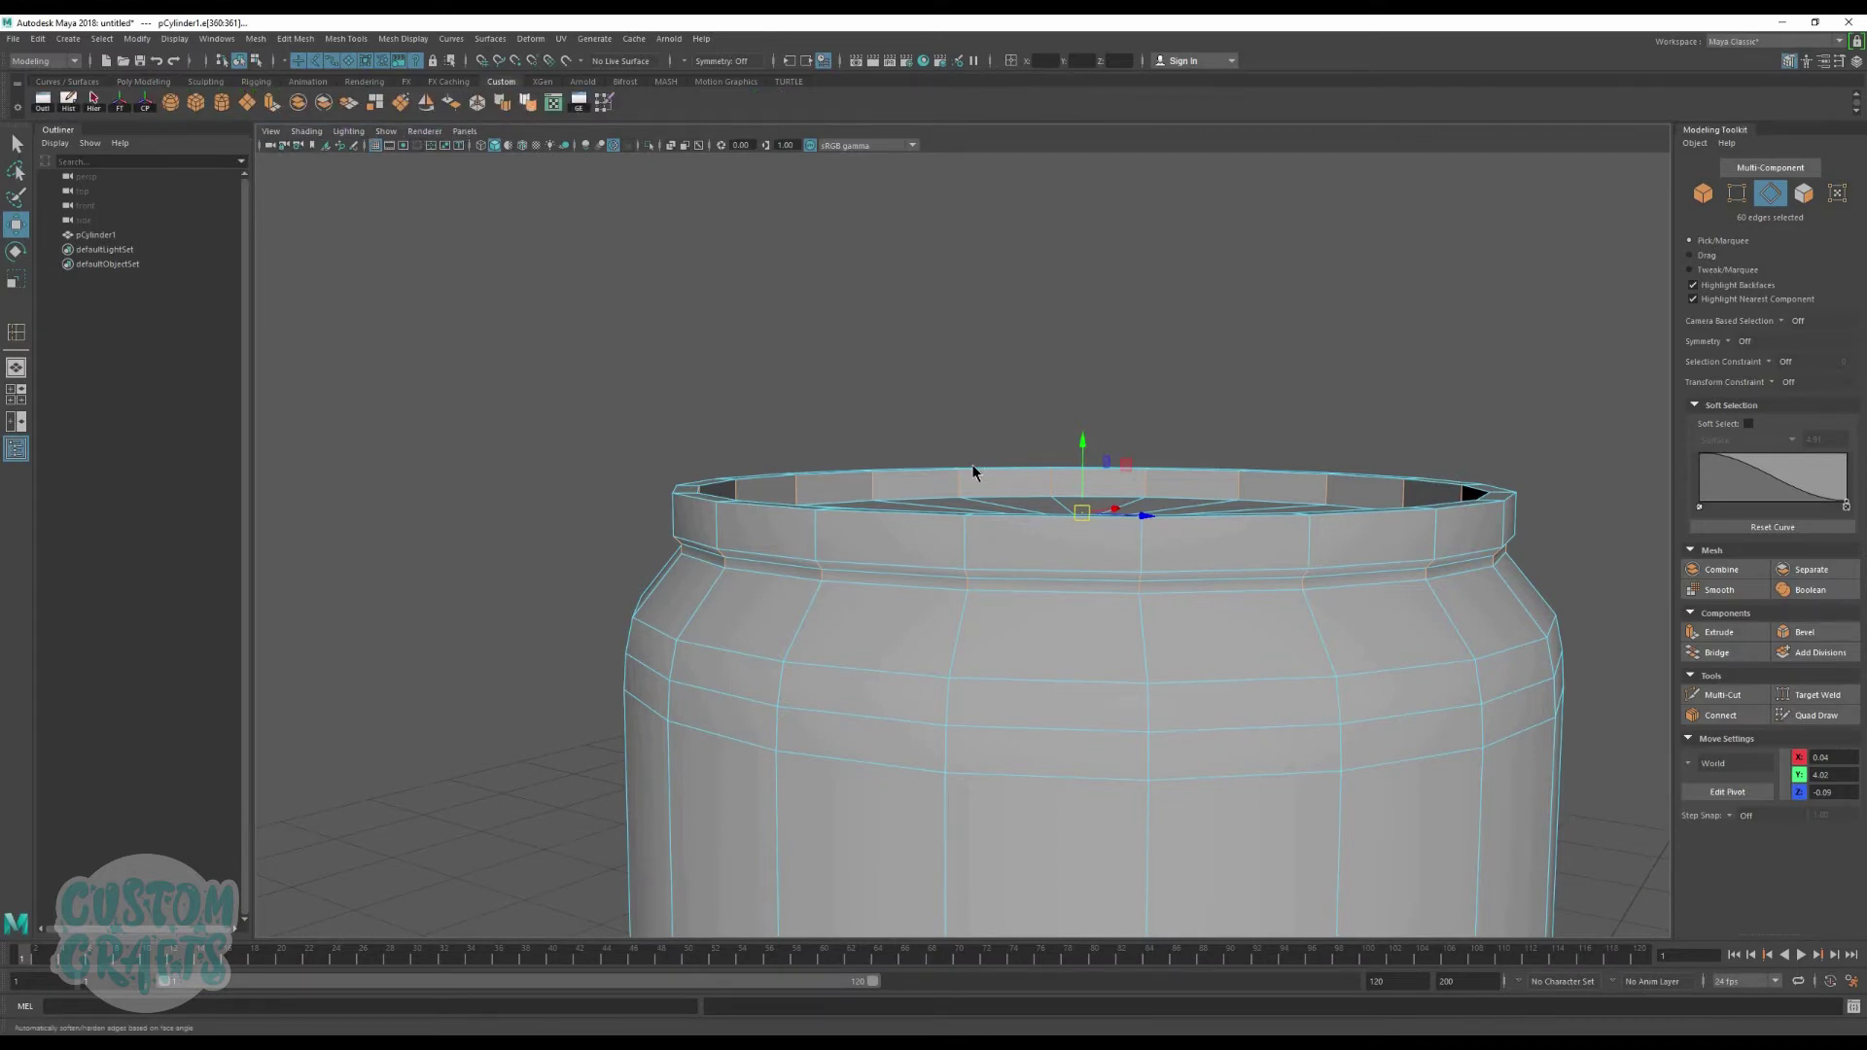
pyautogui.moveTo(972, 466); pyautogui.dragTo(1167, 308, button='right')
pyautogui.click(1167, 308)
# Step: Bevel the edge loop around the can's bottom cap and reduce the bevel Fraction to a narrow band
pyautogui.keyDown('alt'); pyautogui.moveTo(1251, 779); pyautogui.dragTo(1254, 678, button='right'); pyautogui.keyUp('alt')
pyautogui.keyDown('alt'); pyautogui.moveTo(1255, 678); pyautogui.dragTo(987, 515); pyautogui.keyUp('alt')
pyautogui.click(984, 512)
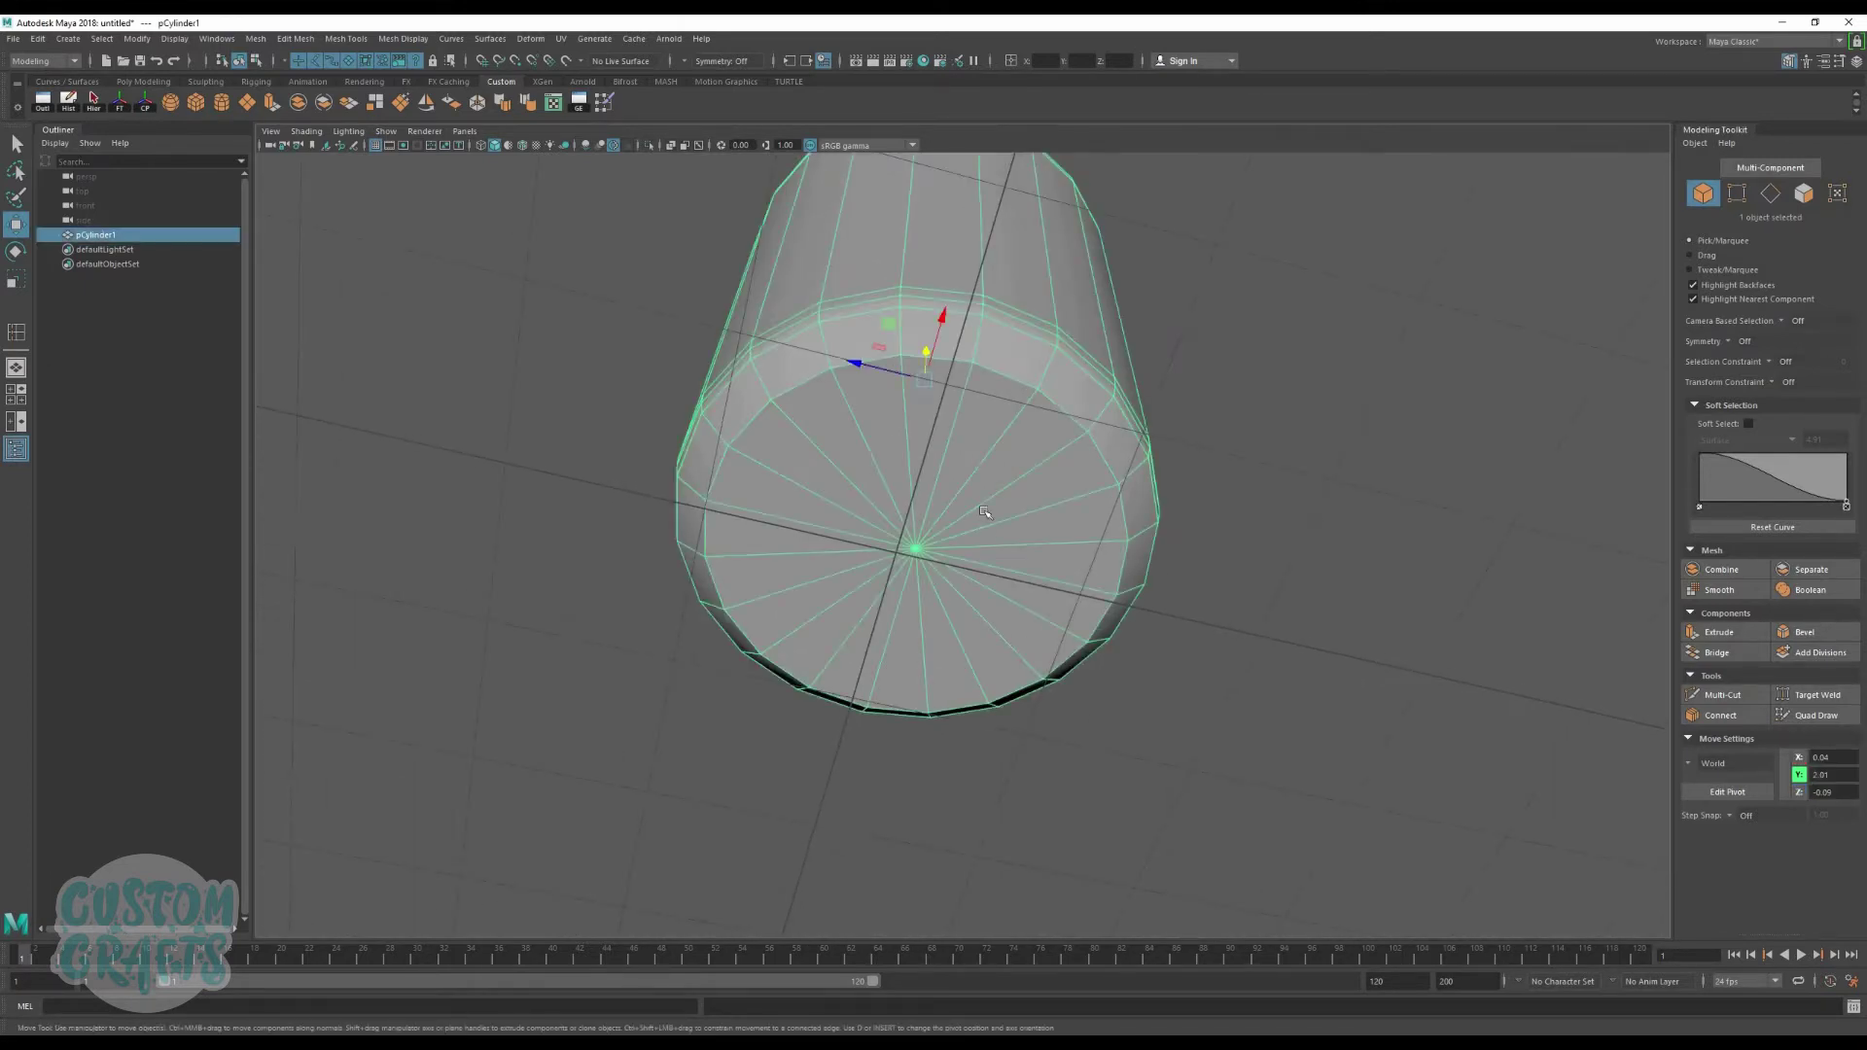
pyautogui.moveTo(975, 674); pyautogui.dragTo(1001, 486, button='right')
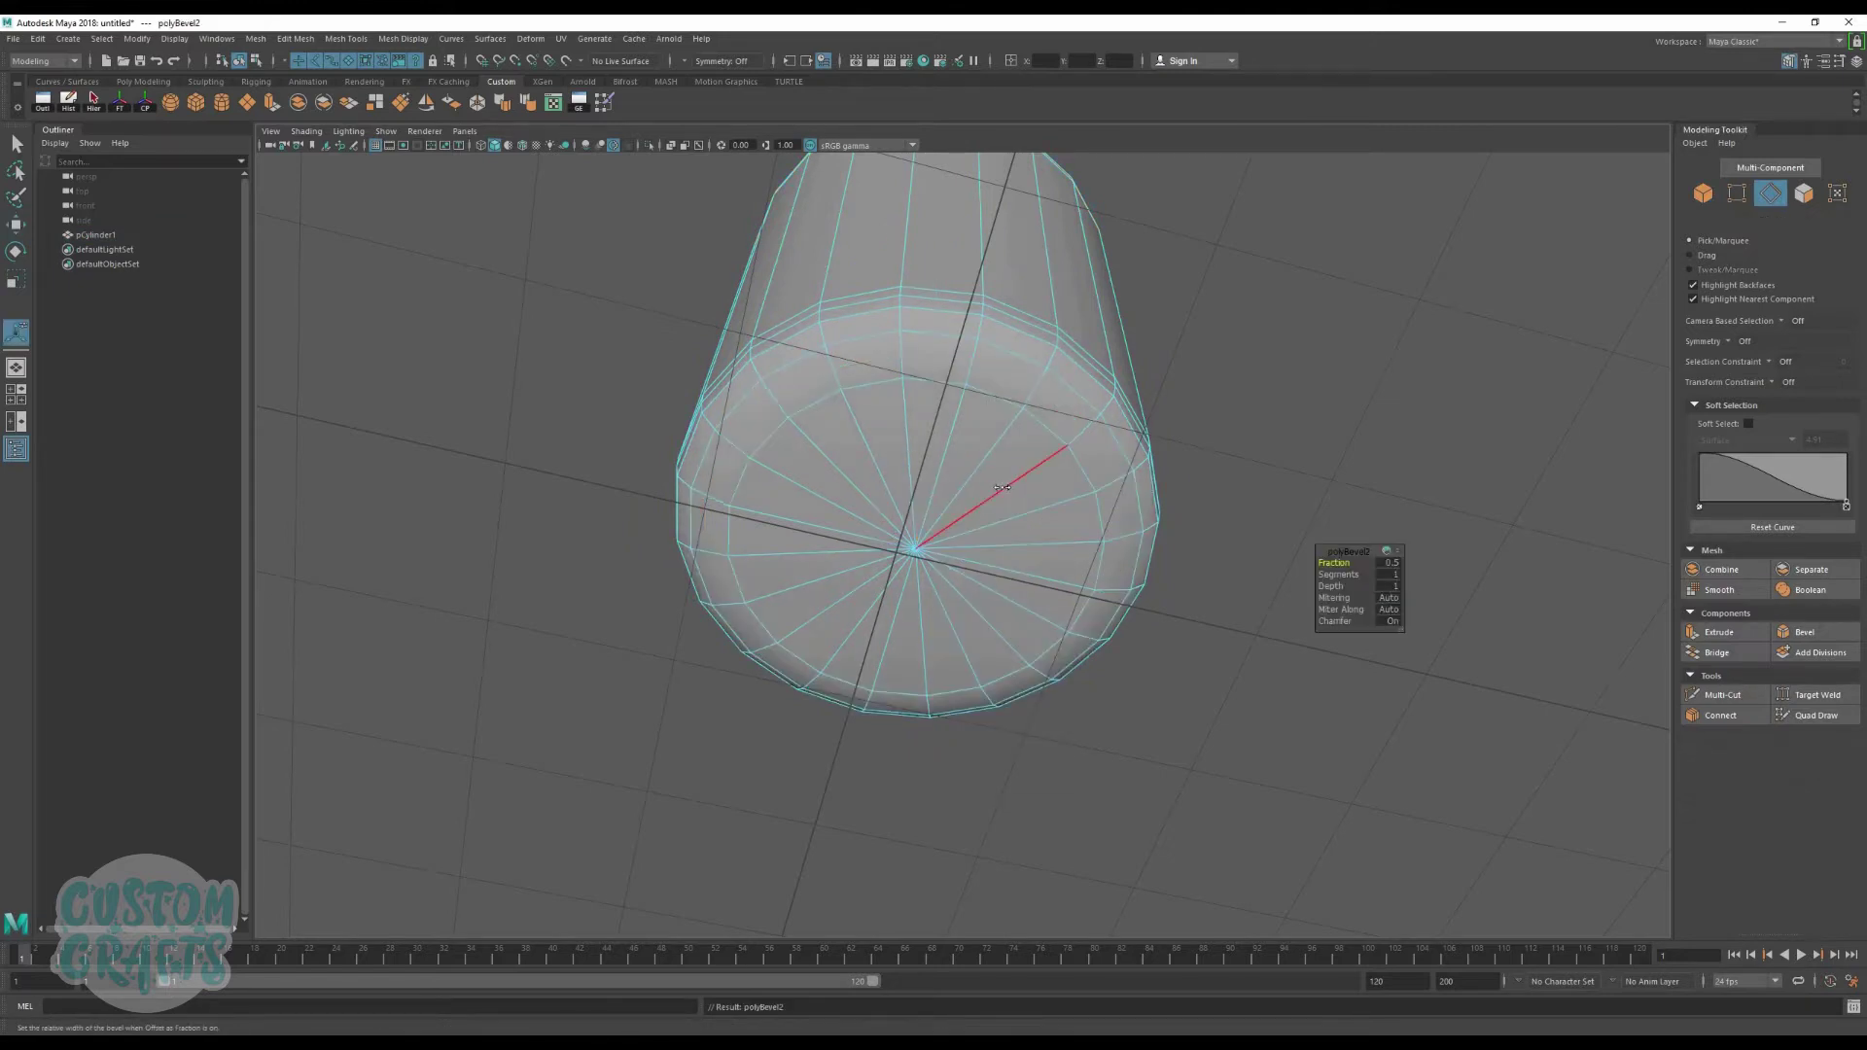
pyautogui.moveTo(1000, 486)
pyautogui.mouseDown()
pyautogui.moveTo(996, 579)
pyautogui.moveTo(994, 504)
pyautogui.mouseUp()
pyautogui.press('w')
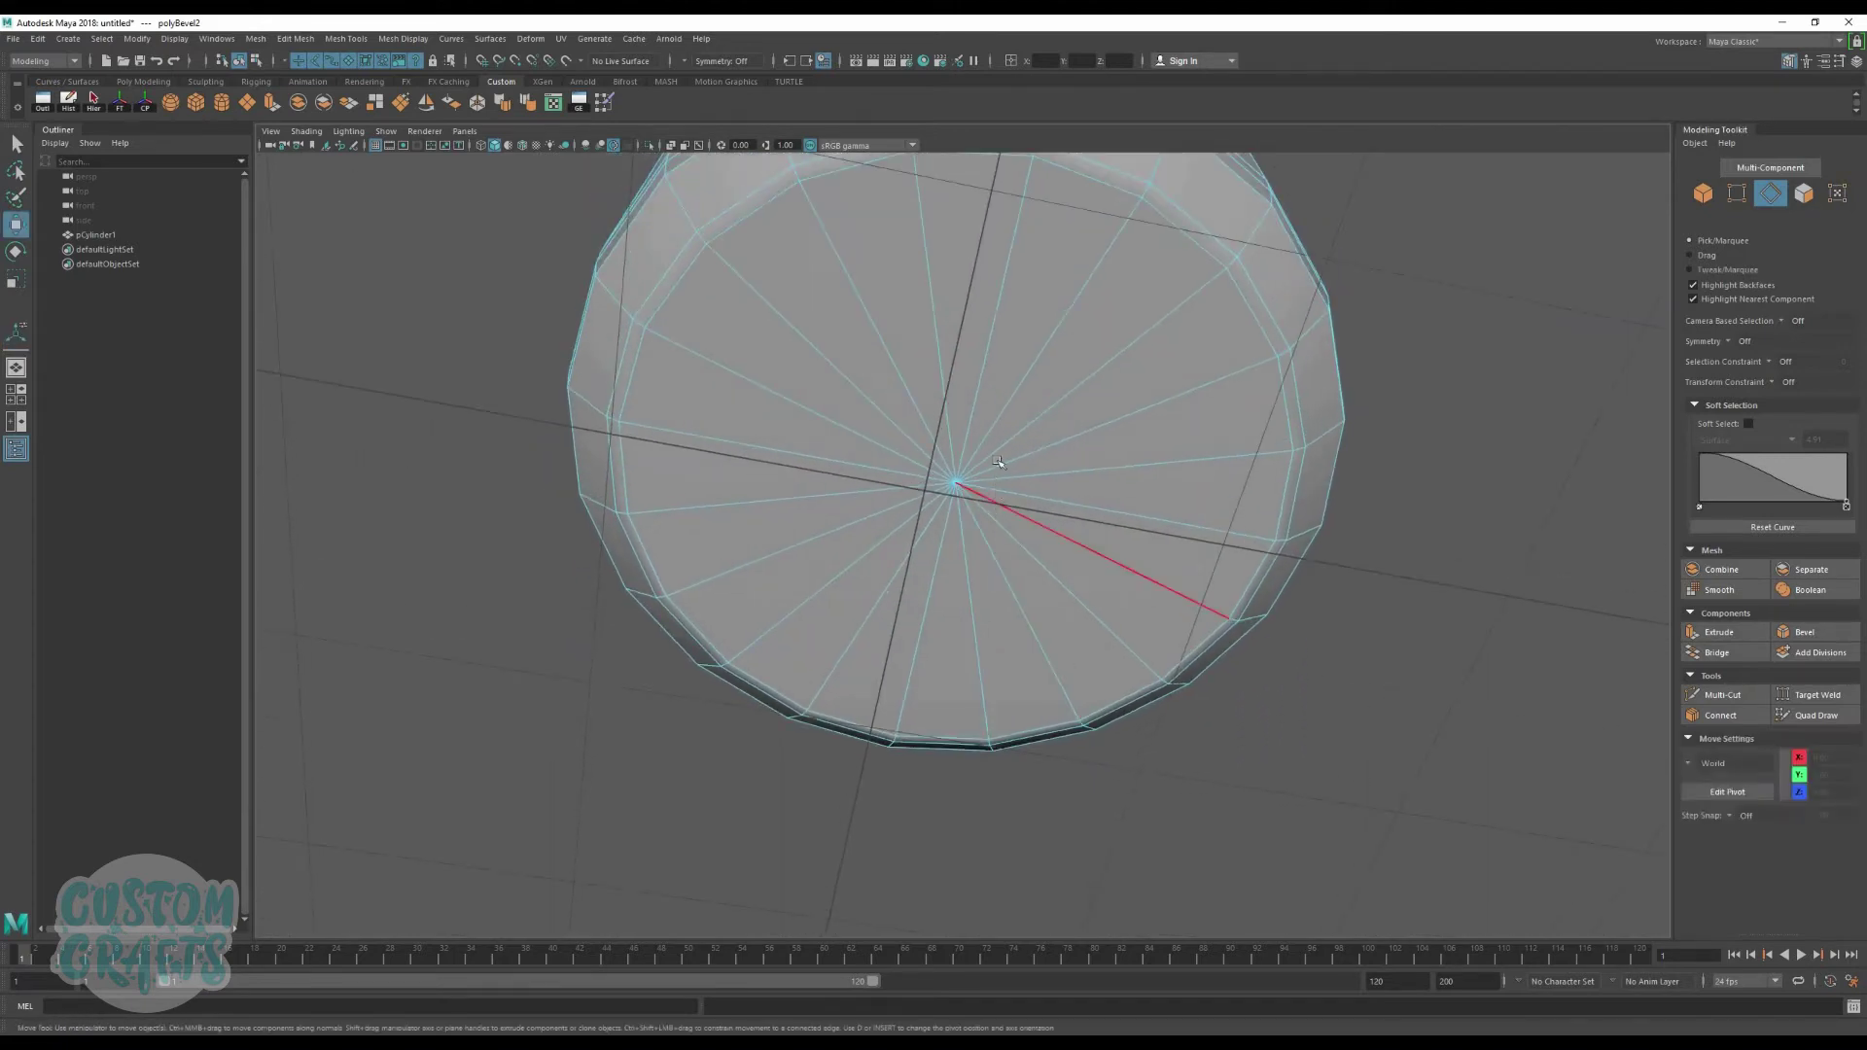
# Step: Select the inner edge loop of the bottom bevel and scale it inward to about half its diameter
pyautogui.doubleClick(851, 188)
pyautogui.scroll(-4, 962, 509)
pyautogui.press('r')
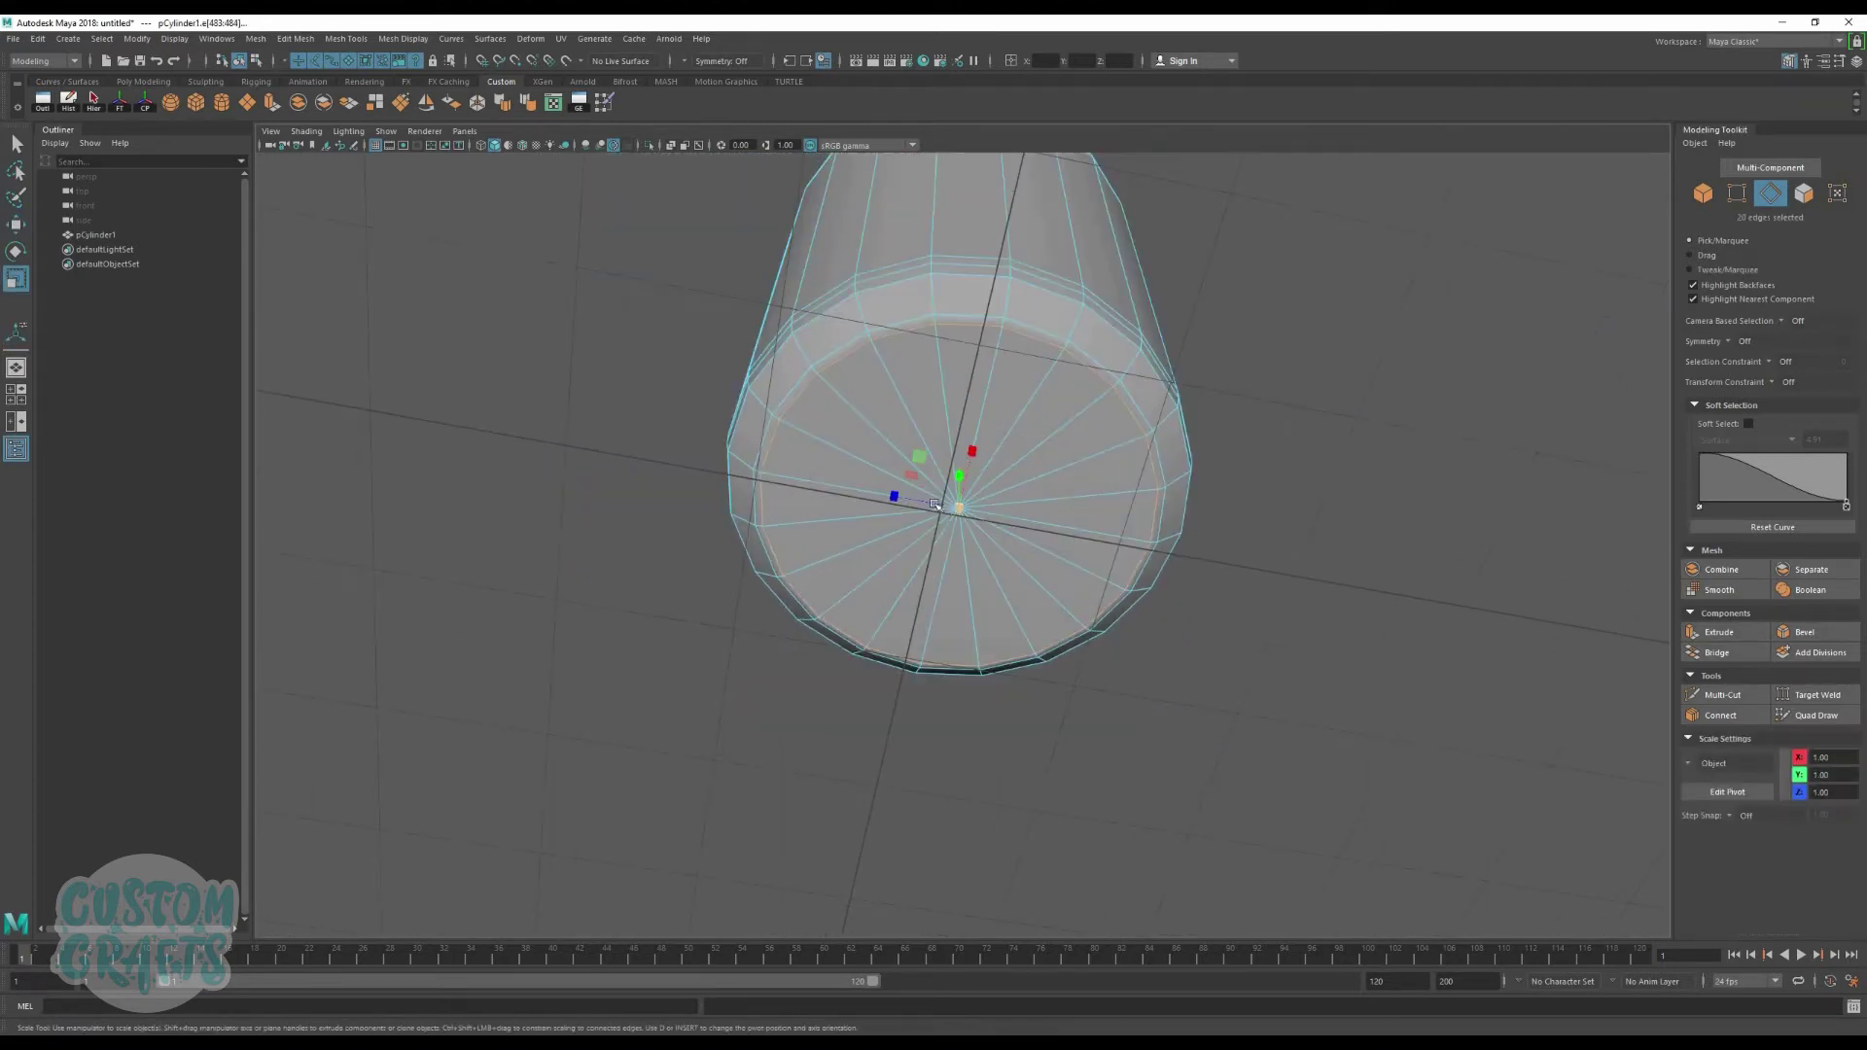
pyautogui.moveTo(959, 507); pyautogui.dragTo(957, 570)
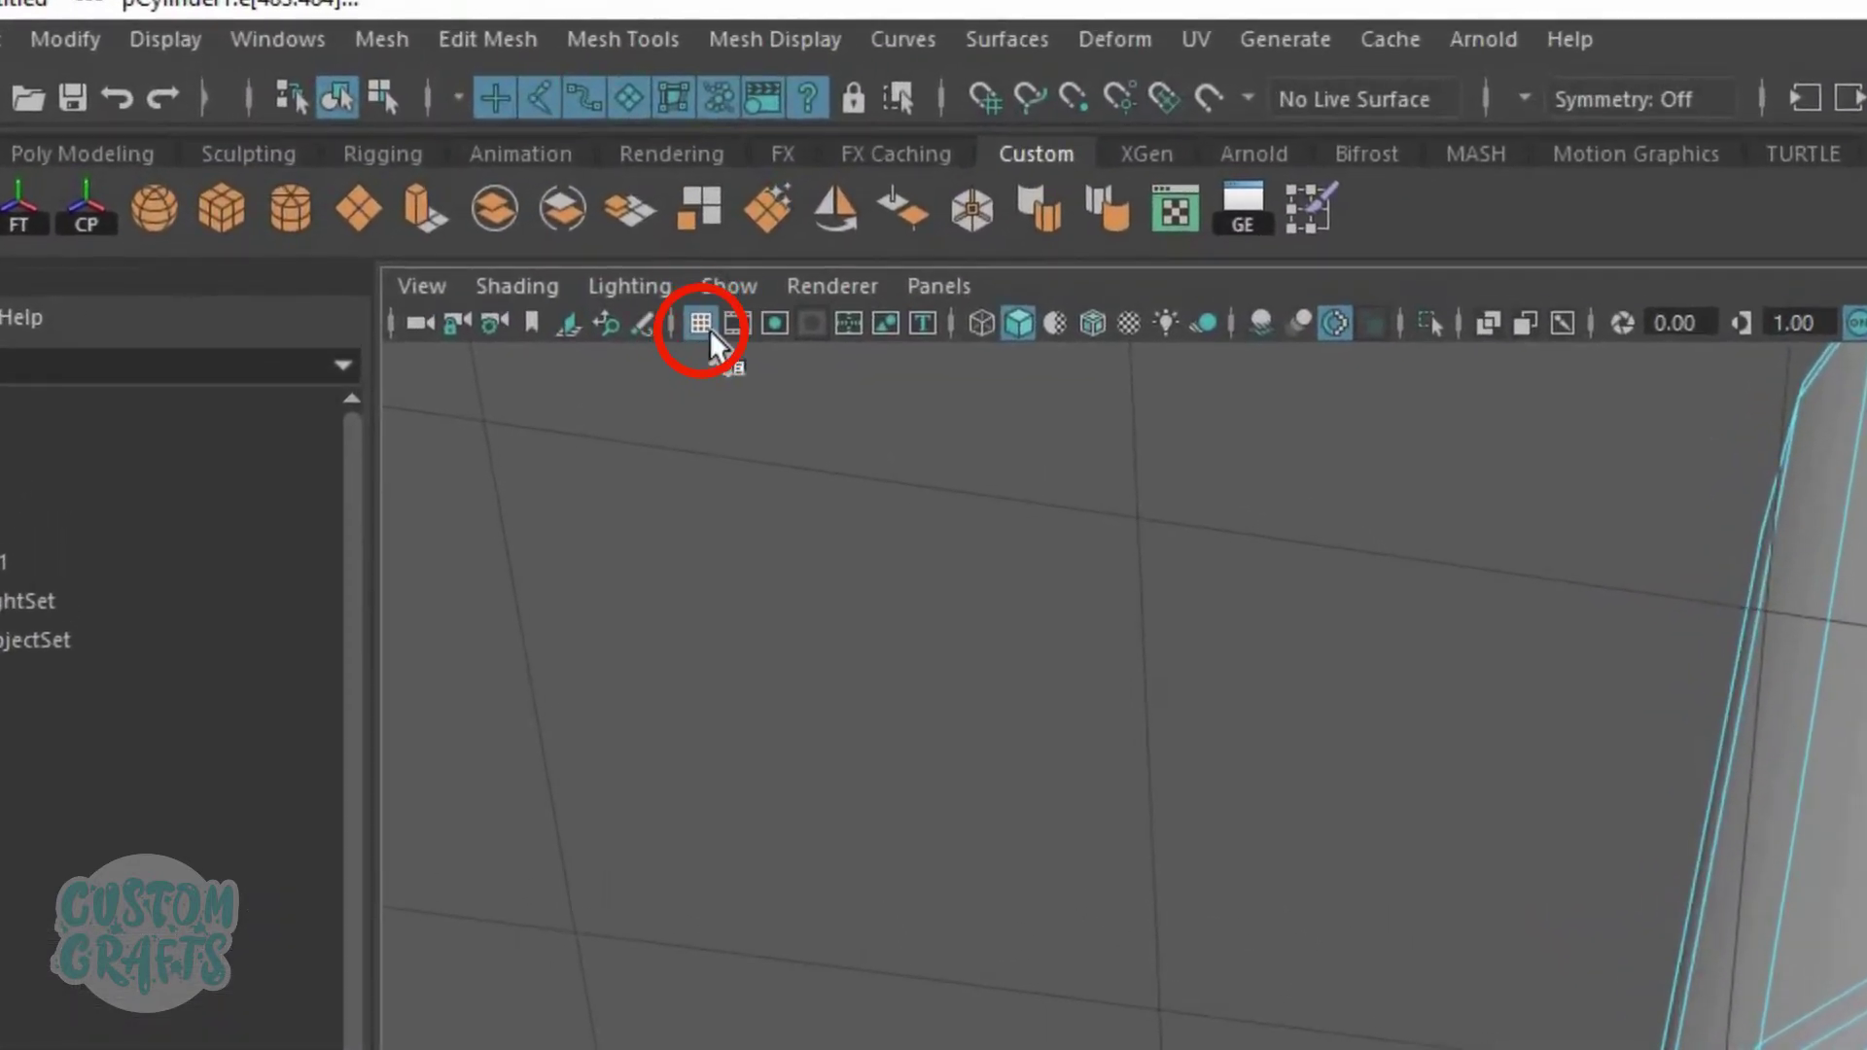
# Step: Hide the viewport grid and move the bottom cap's centre vertex up into the can to make the underside concave
pyautogui.click(703, 326)
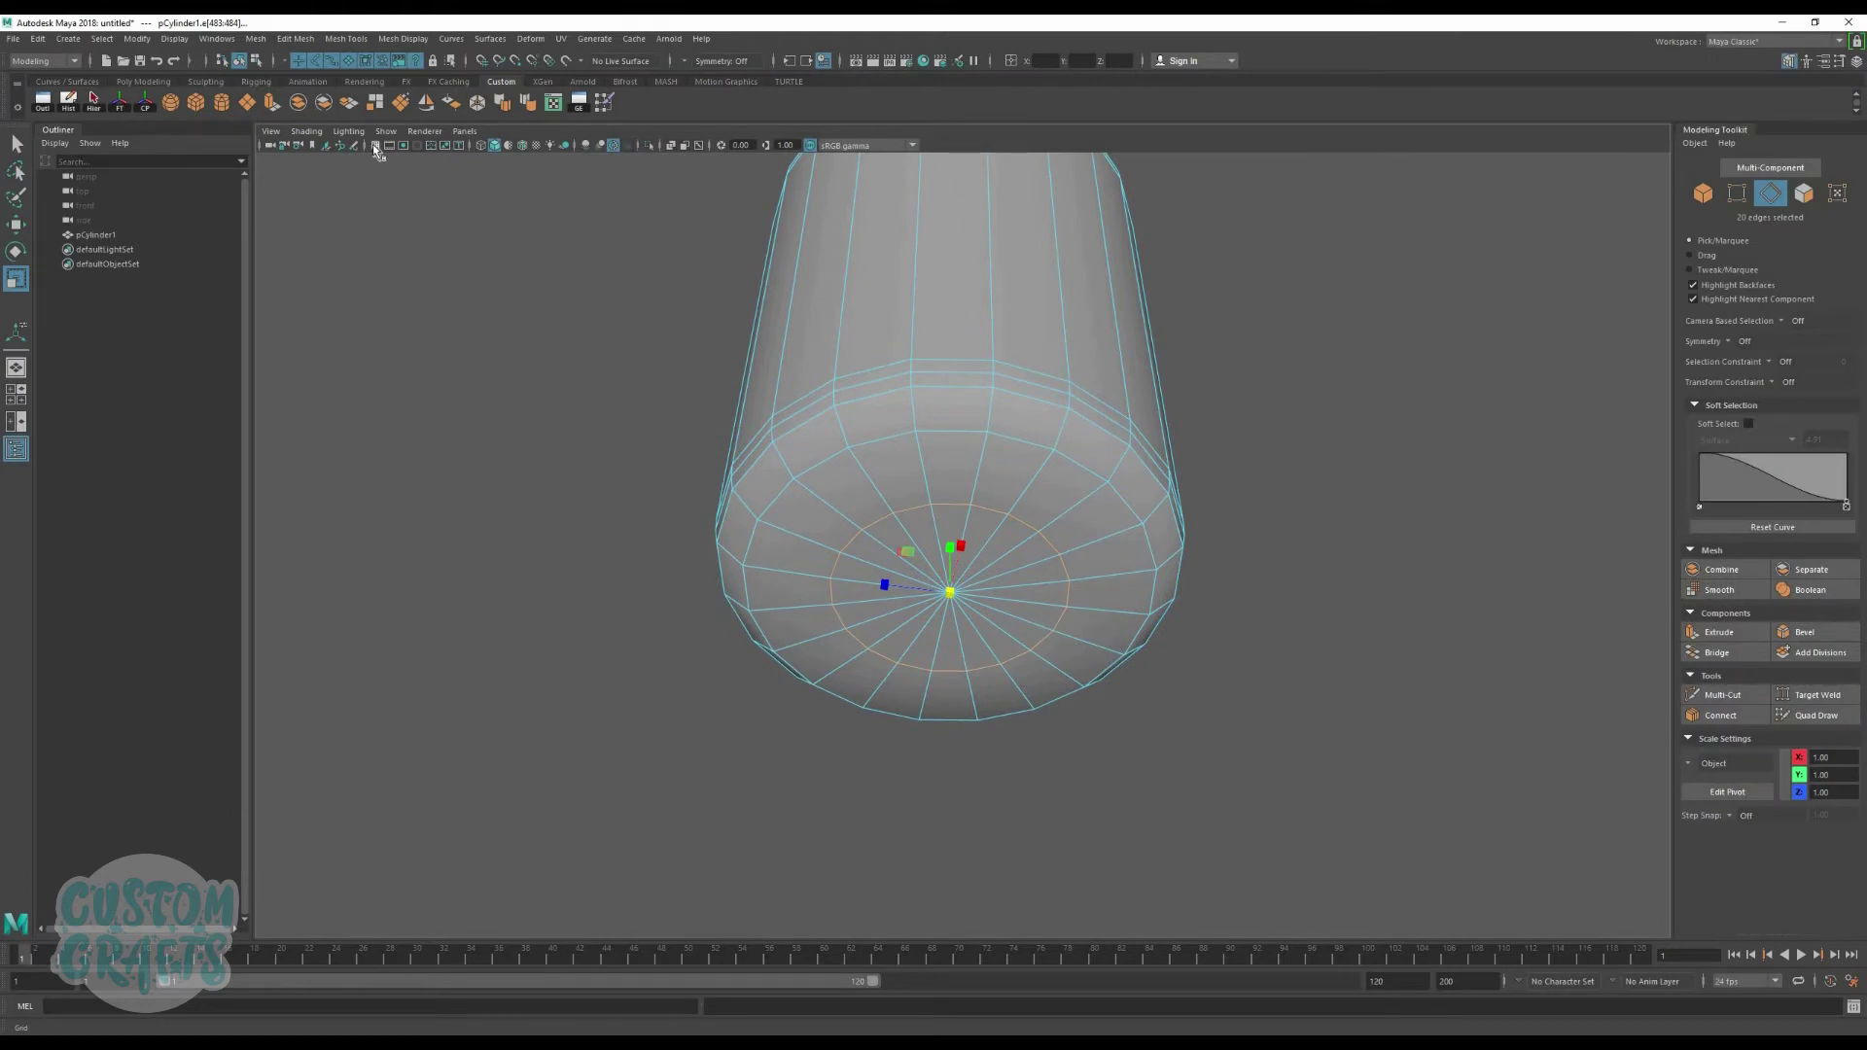
pyautogui.keyDown('alt'); pyautogui.moveTo(1008, 545); pyautogui.dragTo(992, 583); pyautogui.keyUp('alt')
pyautogui.press('w')
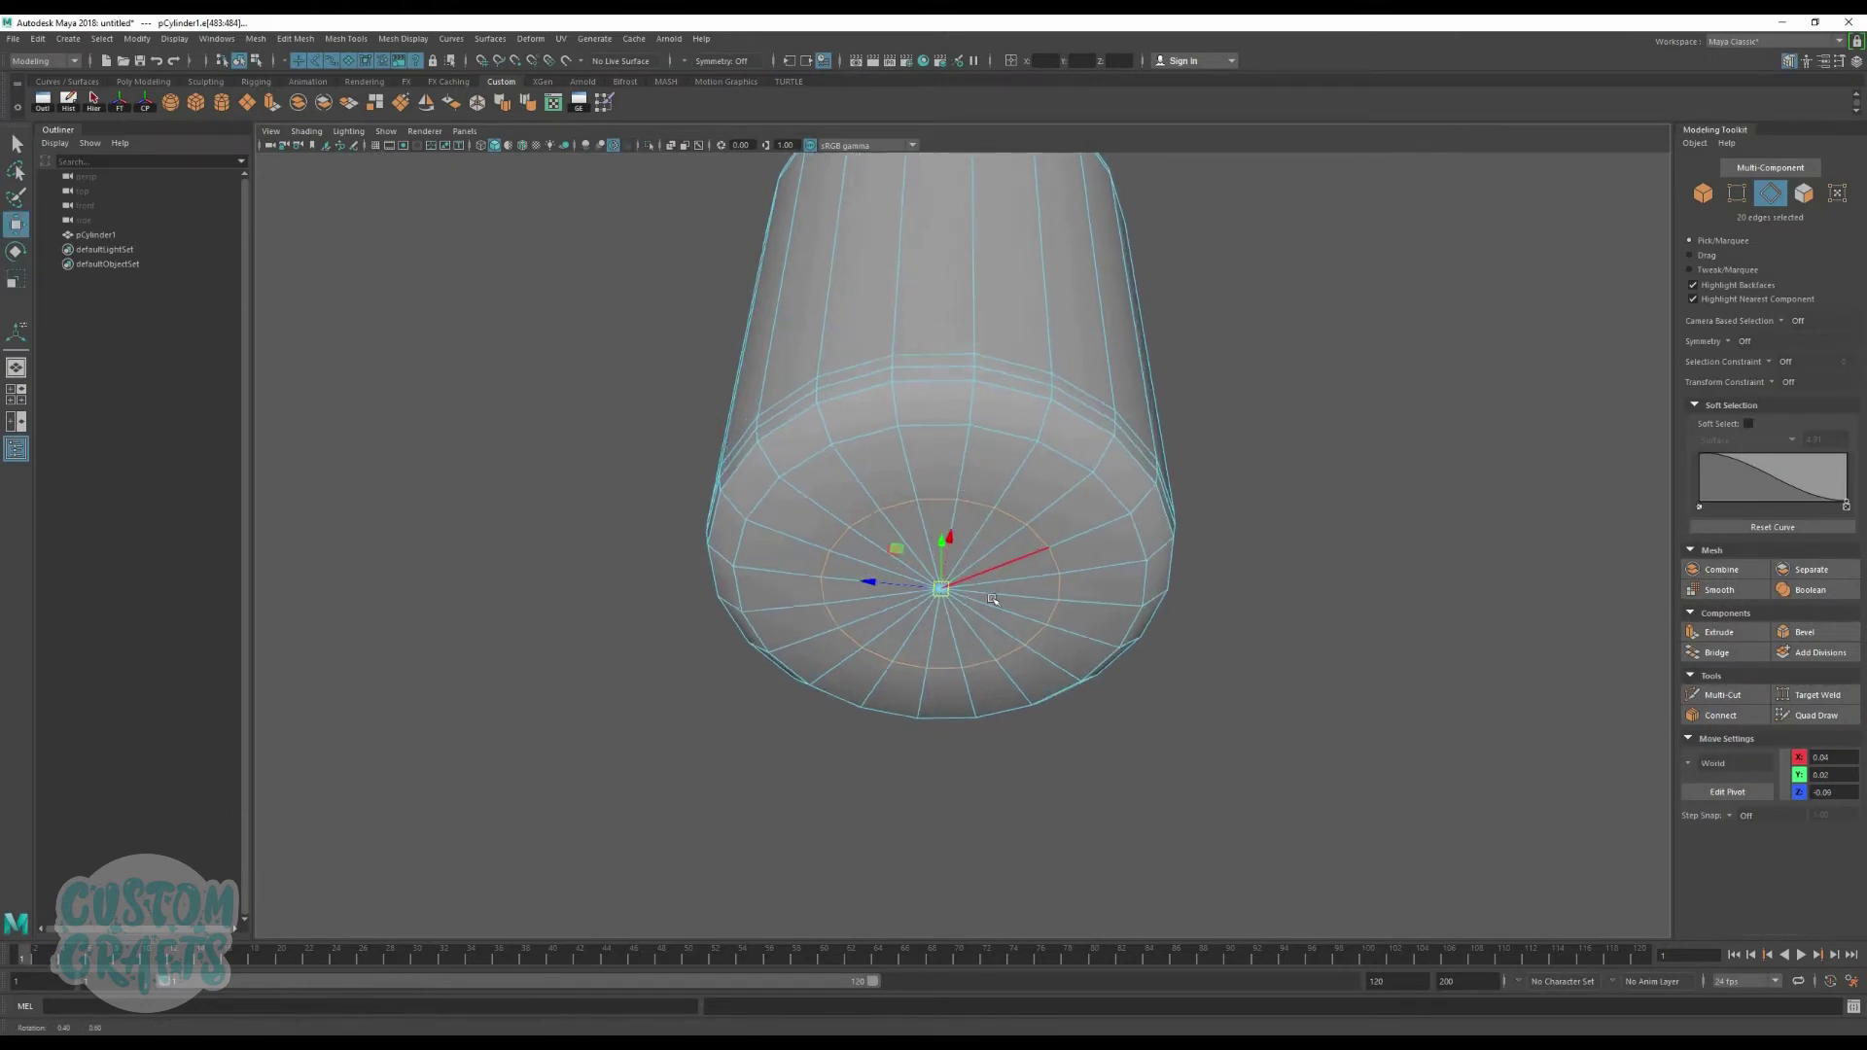
pyautogui.scroll(3, 973, 685)
pyautogui.keyDown('alt'); pyautogui.moveTo(973, 685); pyautogui.dragTo(926, 546); pyautogui.keyUp('alt')
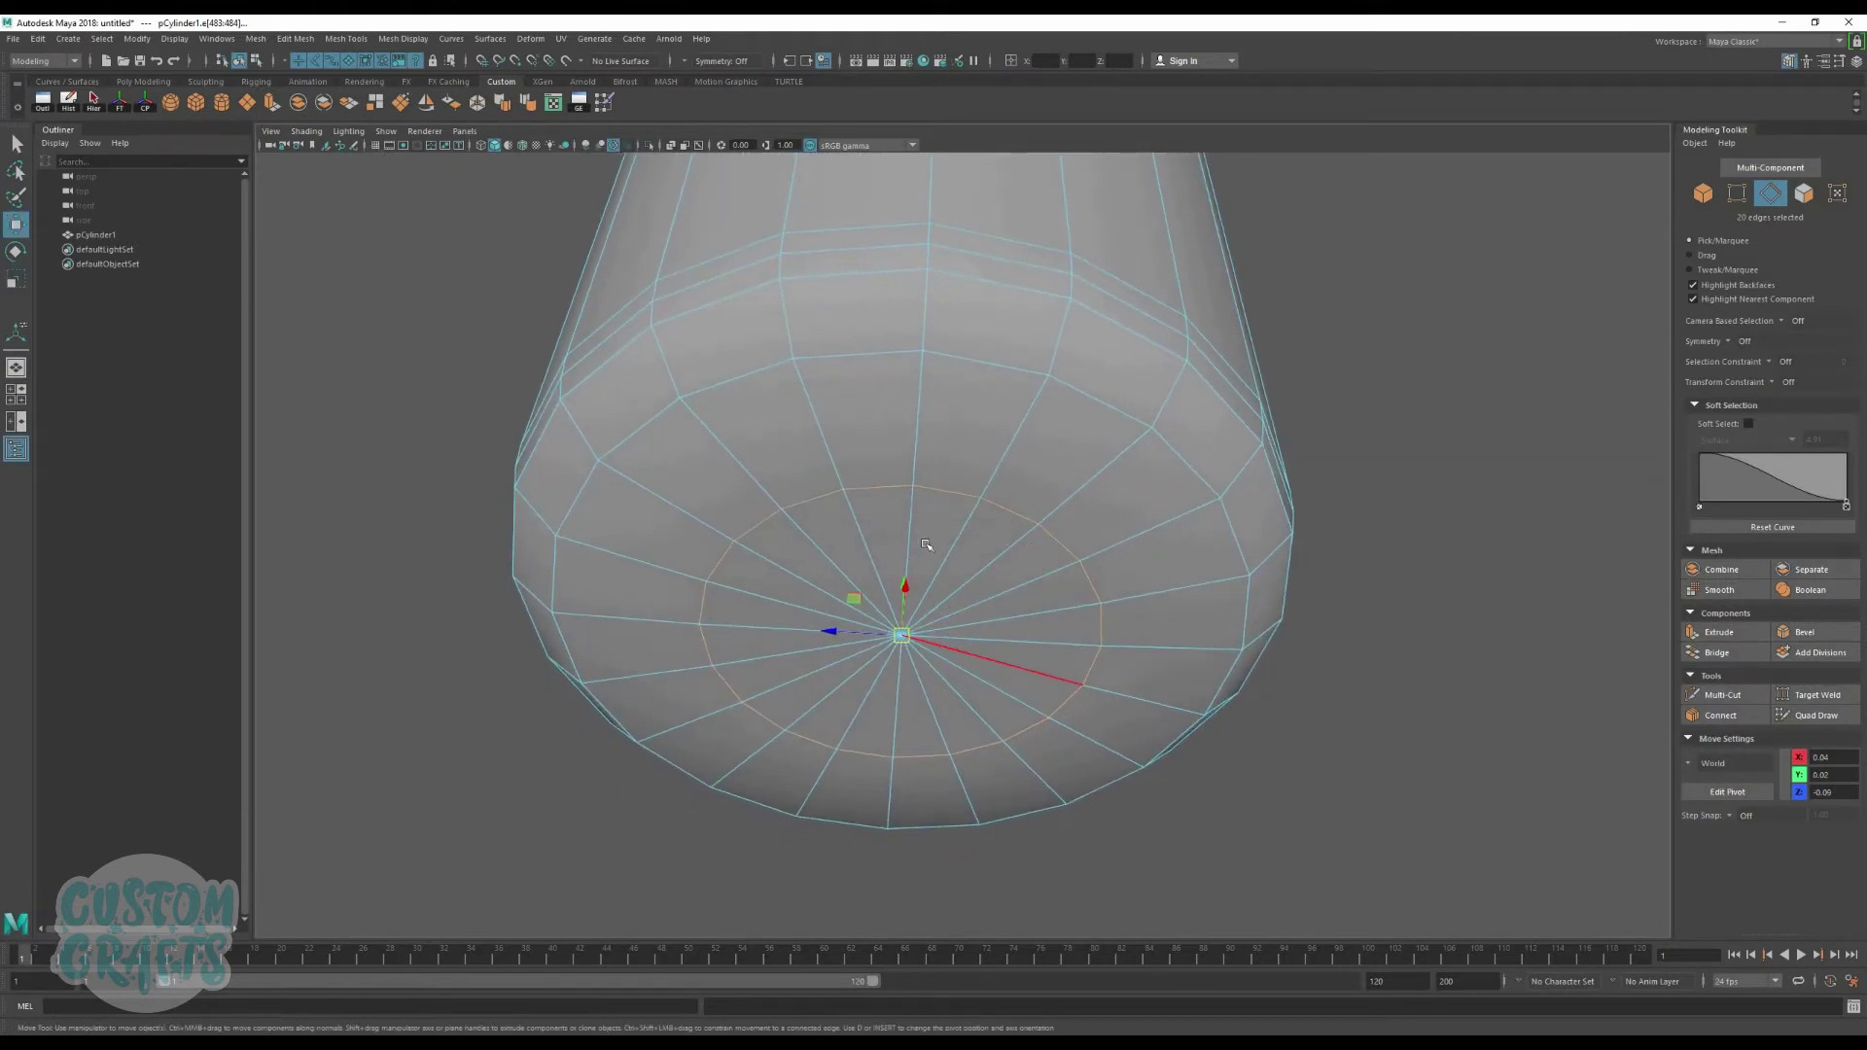
pyautogui.keyDown('alt'); pyautogui.moveTo(930, 653); pyautogui.dragTo(903, 683); pyautogui.keyUp('alt')
pyautogui.moveTo(944, 631); pyautogui.dragTo(880, 631, button='right')
pyautogui.keyDown('alt'); pyautogui.moveTo(930, 750); pyautogui.dragTo(988, 409); pyautogui.keyUp('alt')
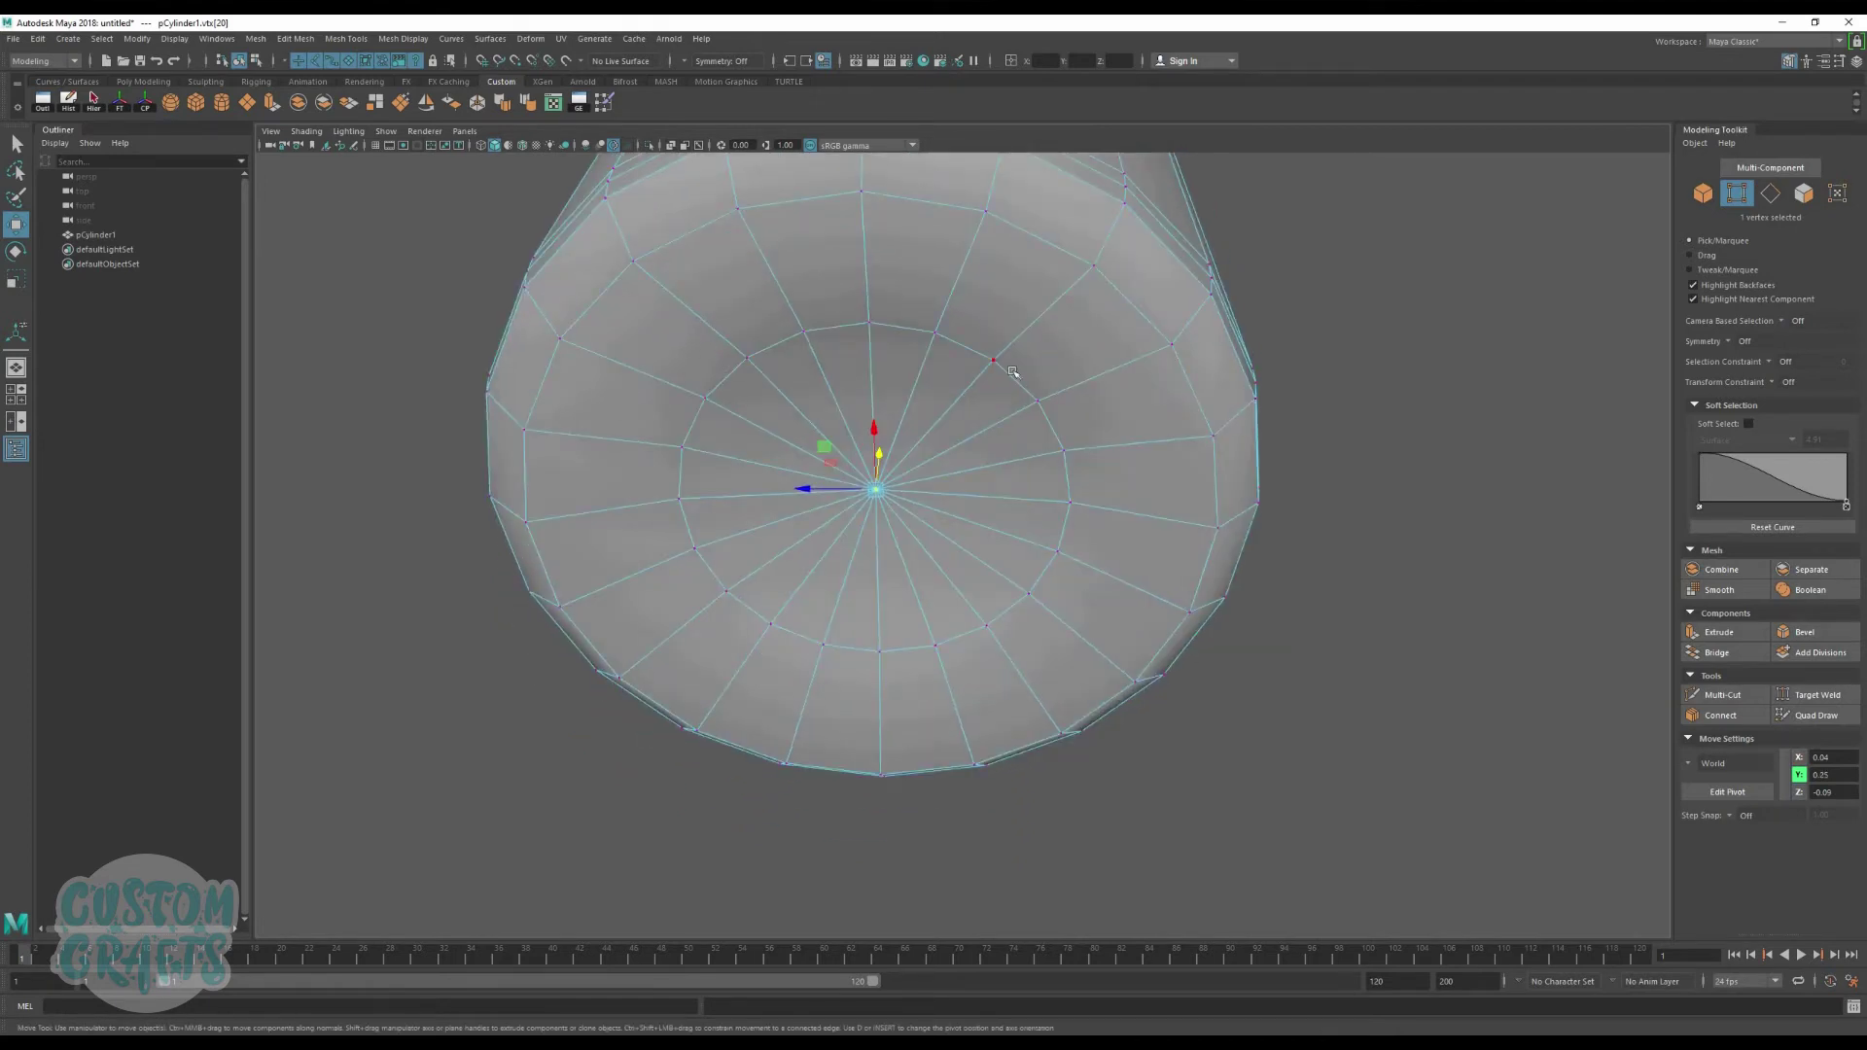
# Step: Bevel the inner edge loop of the concave underside and return to object selection
pyautogui.press('F10')
pyautogui.doubleClick(1013, 377)
pyautogui.keyDown('shift'); pyautogui.moveTo(1066, 492); pyautogui.dragTo(1033, 499, button='right'); pyautogui.keyUp('shift')
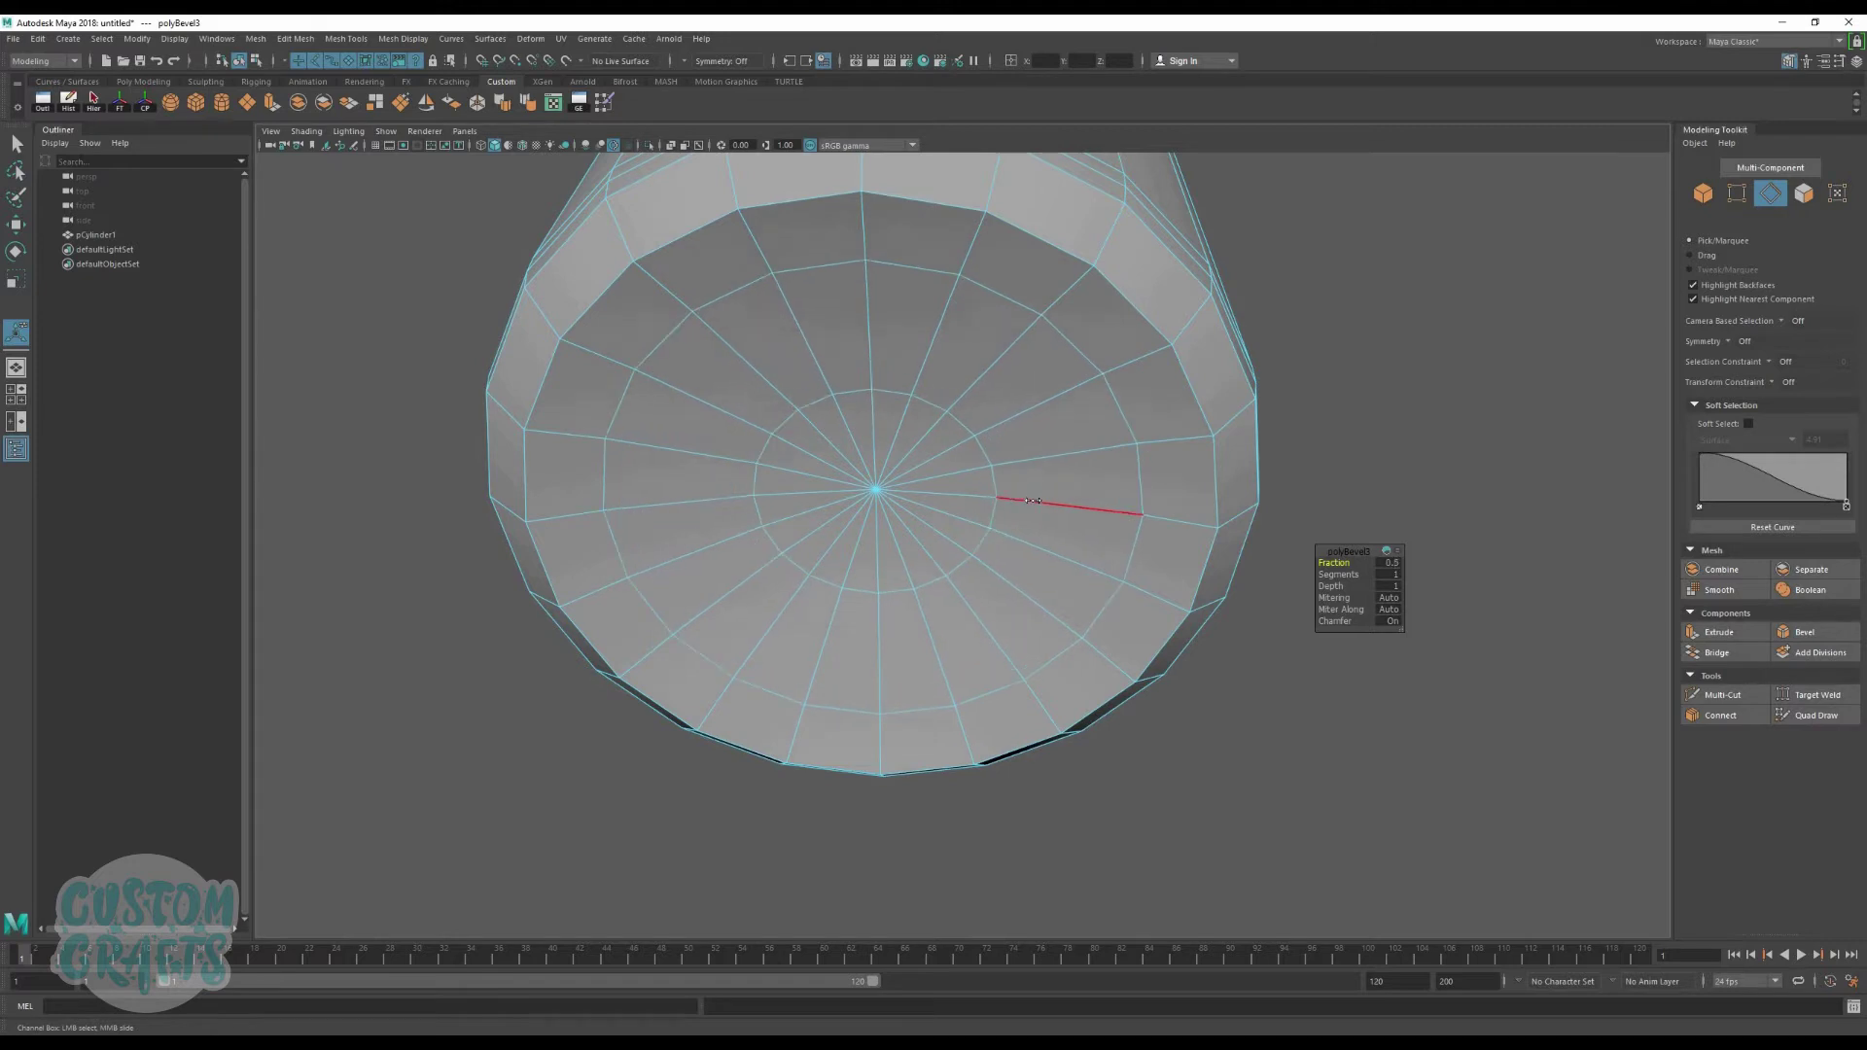
pyautogui.keyDown('alt'); pyautogui.moveTo(1028, 571); pyautogui.dragTo(892, 457, button='right'); pyautogui.keyUp('alt')
pyautogui.keyDown('alt'); pyautogui.moveTo(893, 457); pyautogui.dragTo(893, 471); pyautogui.keyUp('alt')
pyautogui.moveTo(893, 471); pyautogui.dragTo(1187, 389, button='right')
pyautogui.click(1122, 529)
# Step: Insert an edge loop just inside the underside's outer edge and move it up into the can
pyautogui.keyDown('alt'); pyautogui.moveTo(1050, 521); pyautogui.dragTo(888, 541); pyautogui.keyUp('alt')
pyautogui.click(935, 598)
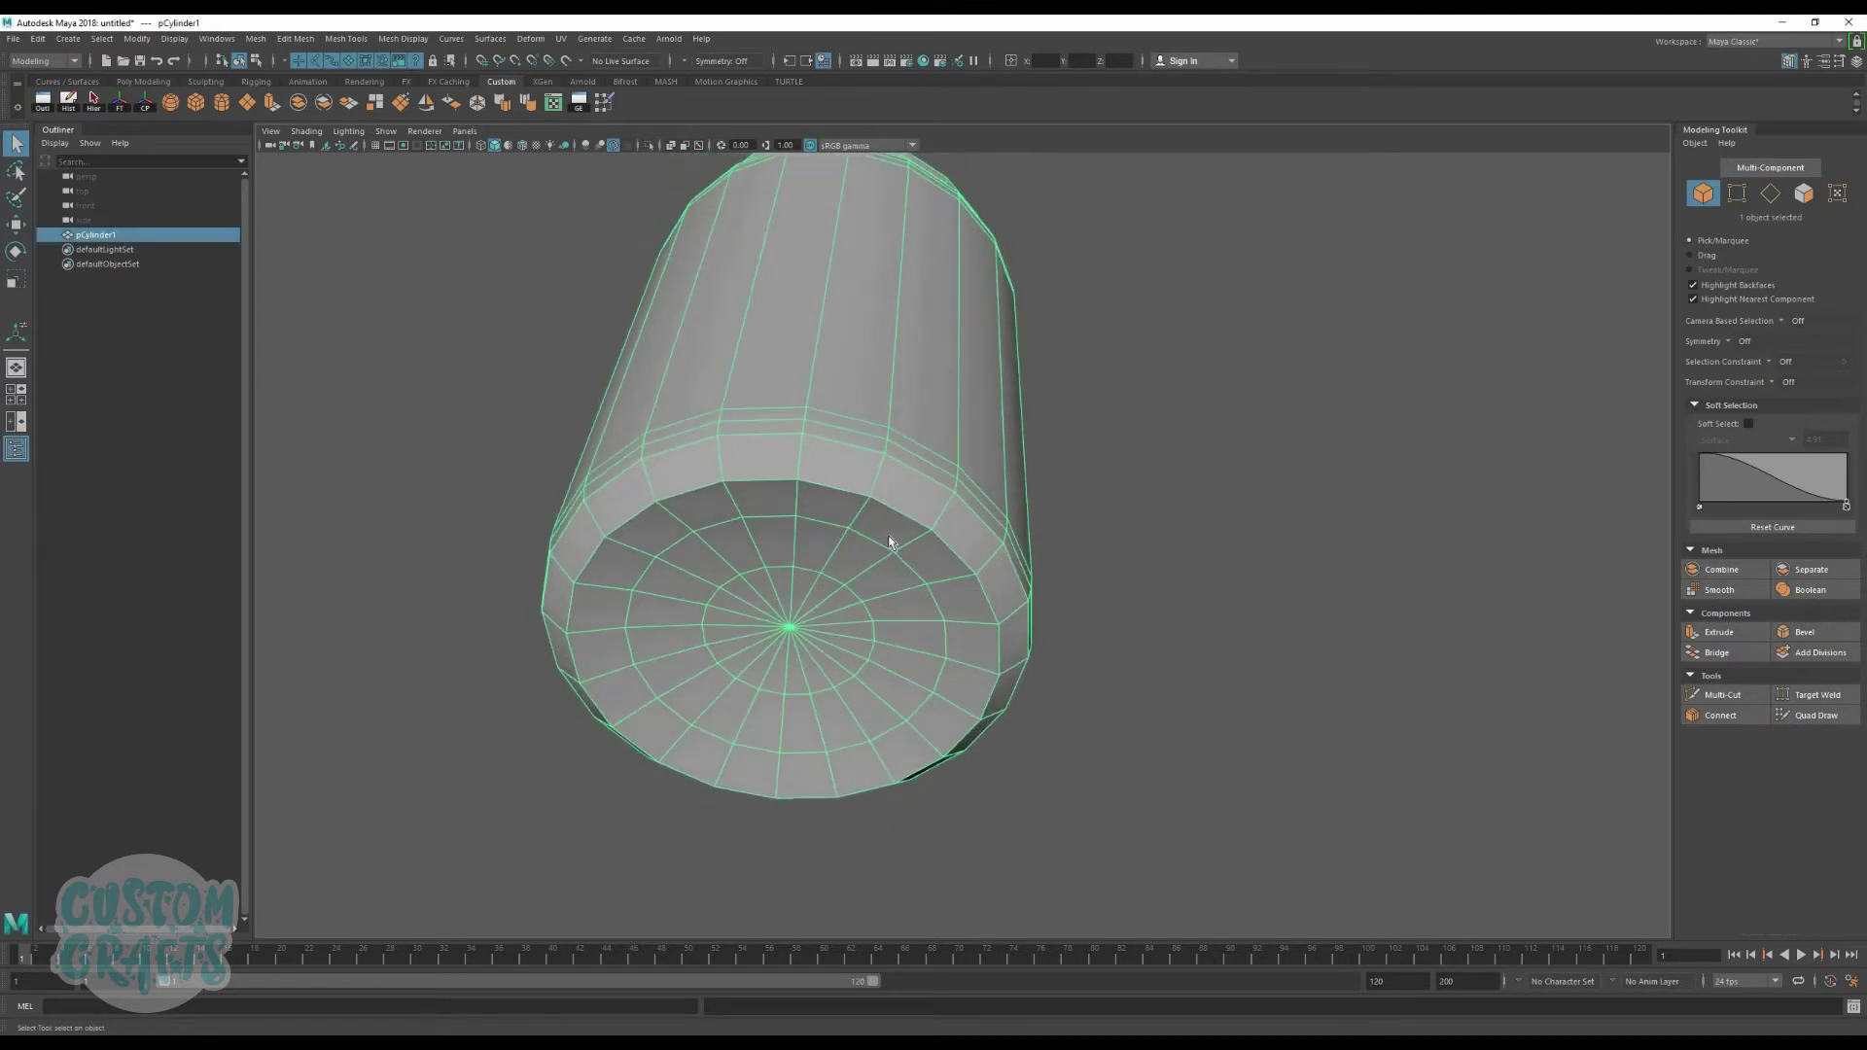
pyautogui.keyDown('shift'); pyautogui.moveTo(825, 548); pyautogui.dragTo(865, 512, button='right'); pyautogui.keyUp('shift')
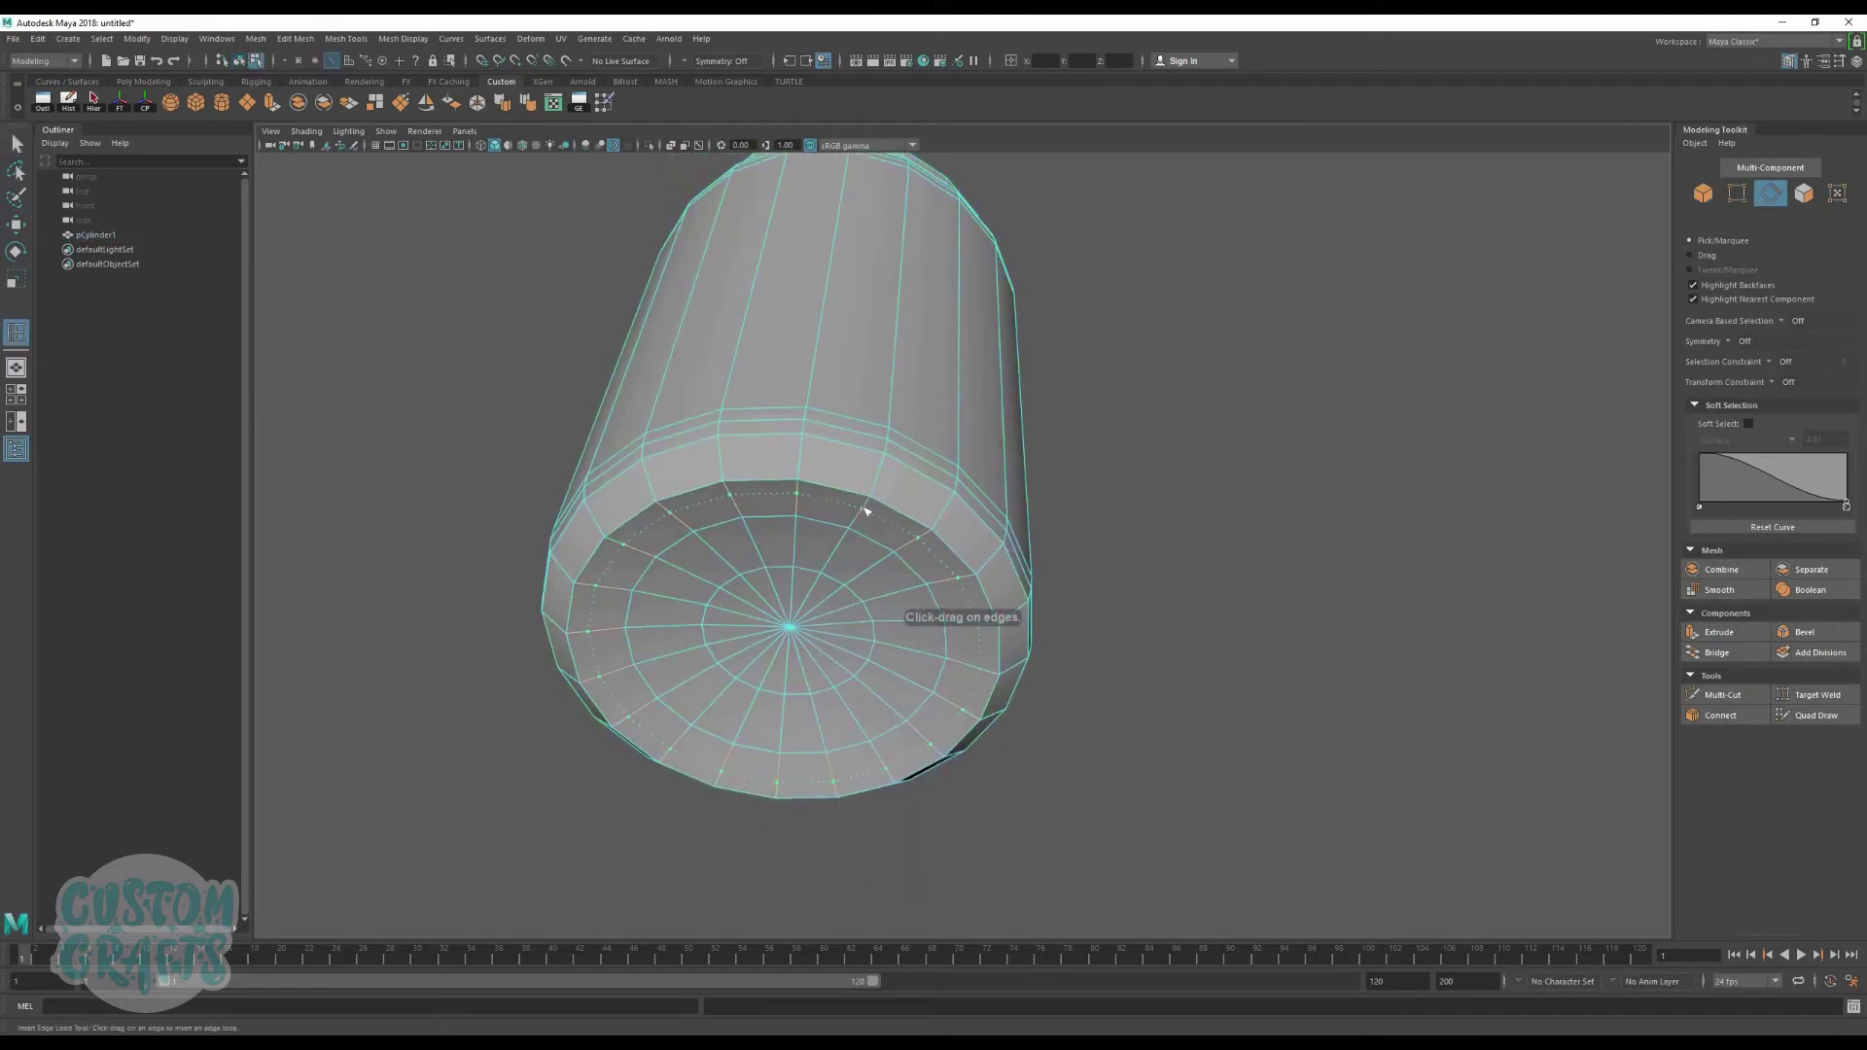
pyautogui.click(869, 506)
pyautogui.press('w')
pyautogui.keyDown('alt'); pyautogui.moveTo(868, 507); pyautogui.dragTo(791, 673); pyautogui.keyUp('alt')
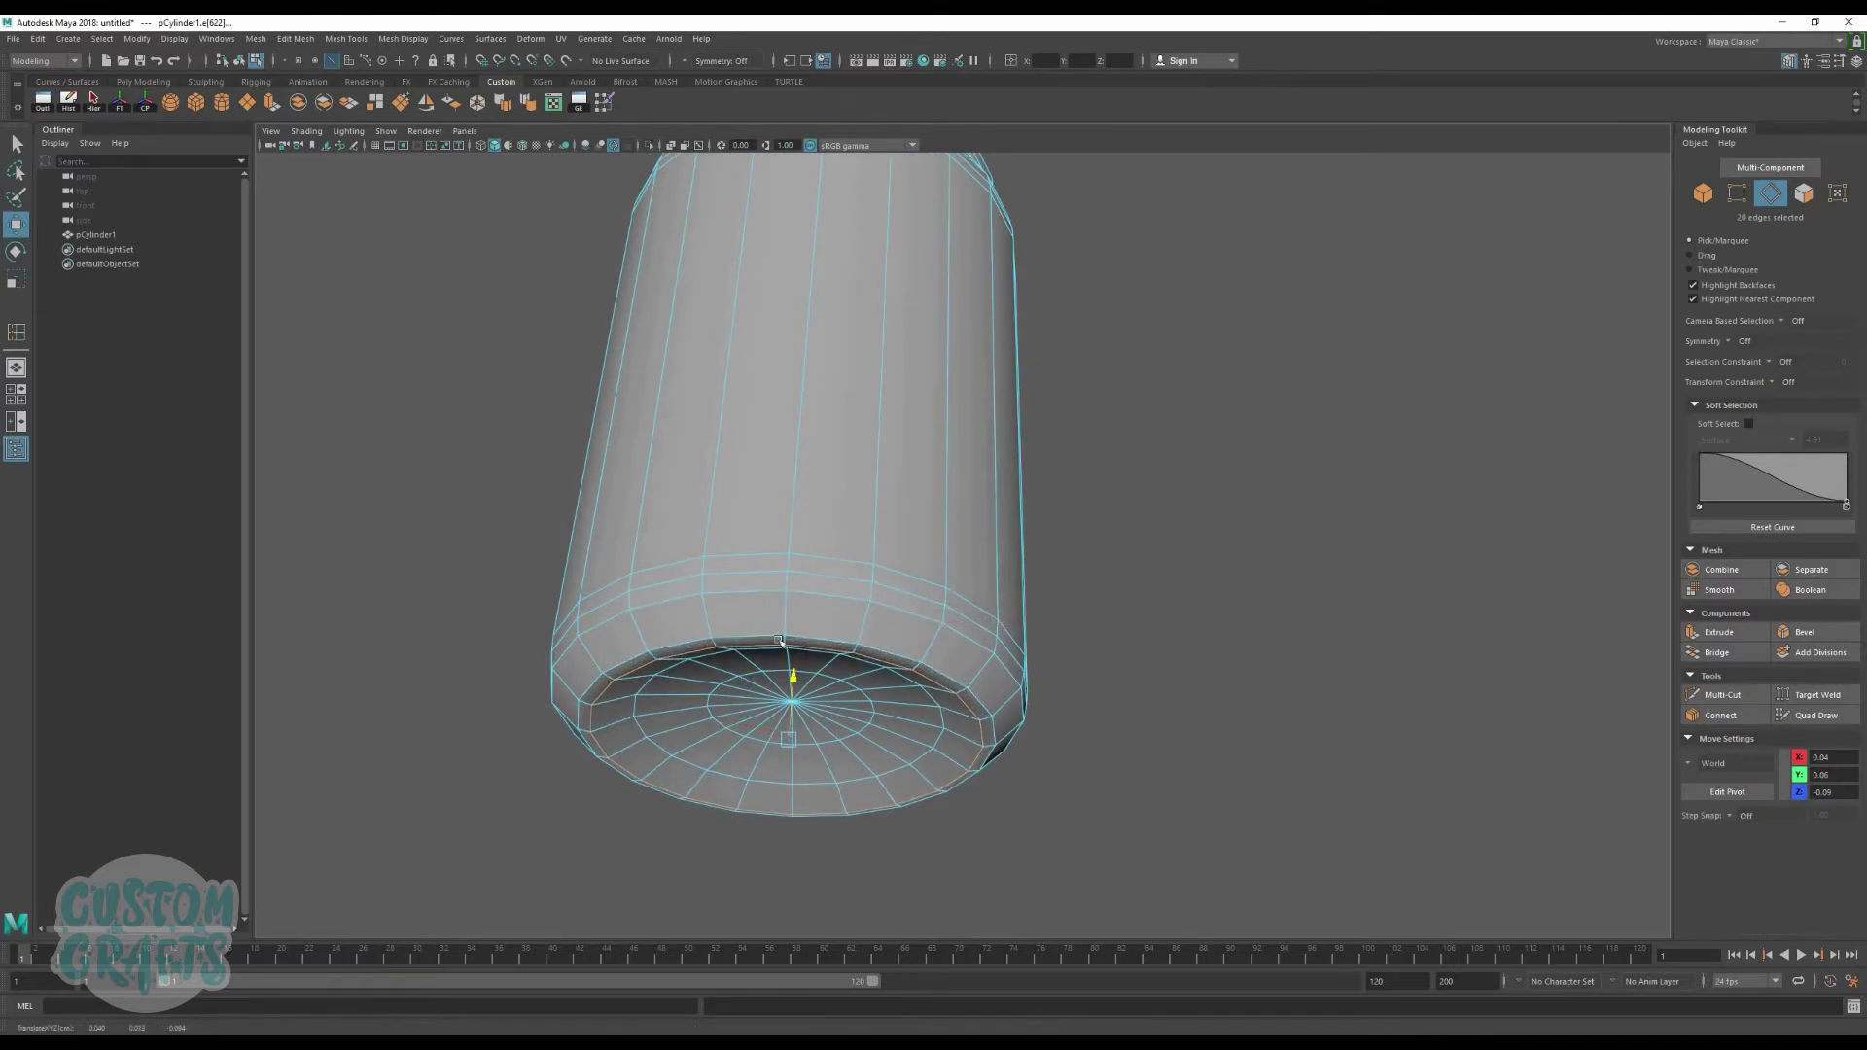
pyautogui.keyDown('shift'); pyautogui.moveTo(814, 603); pyautogui.dragTo(855, 616, button='right'); pyautogui.keyUp('shift')
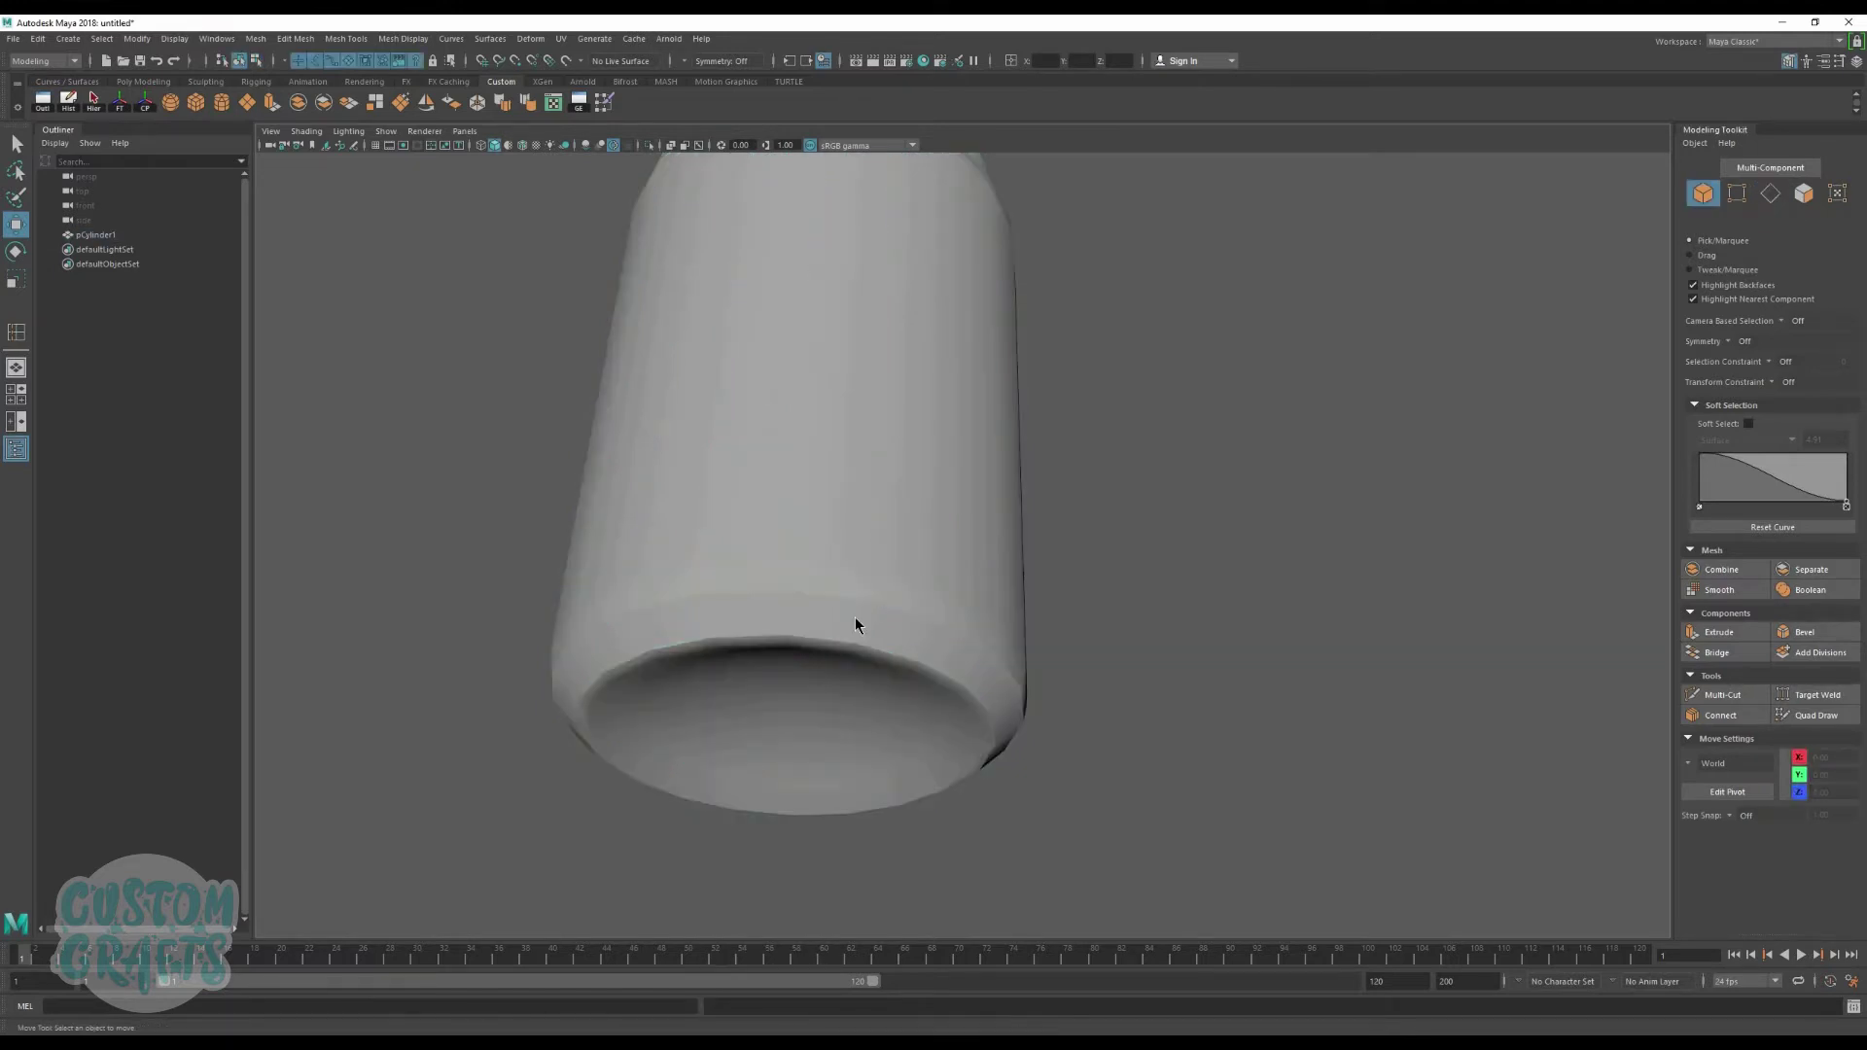
# Step: Insert an edge loop around the top rim's inner wall and scale the lid's perimeter edge loop slightly inward
pyautogui.keyDown('alt'); pyautogui.moveTo(855, 617); pyautogui.dragTo(880, 468); pyautogui.keyUp('alt')
pyautogui.keyDown('shift'); pyautogui.moveTo(881, 454); pyautogui.dragTo(844, 468, button='right'); pyautogui.keyUp('shift')
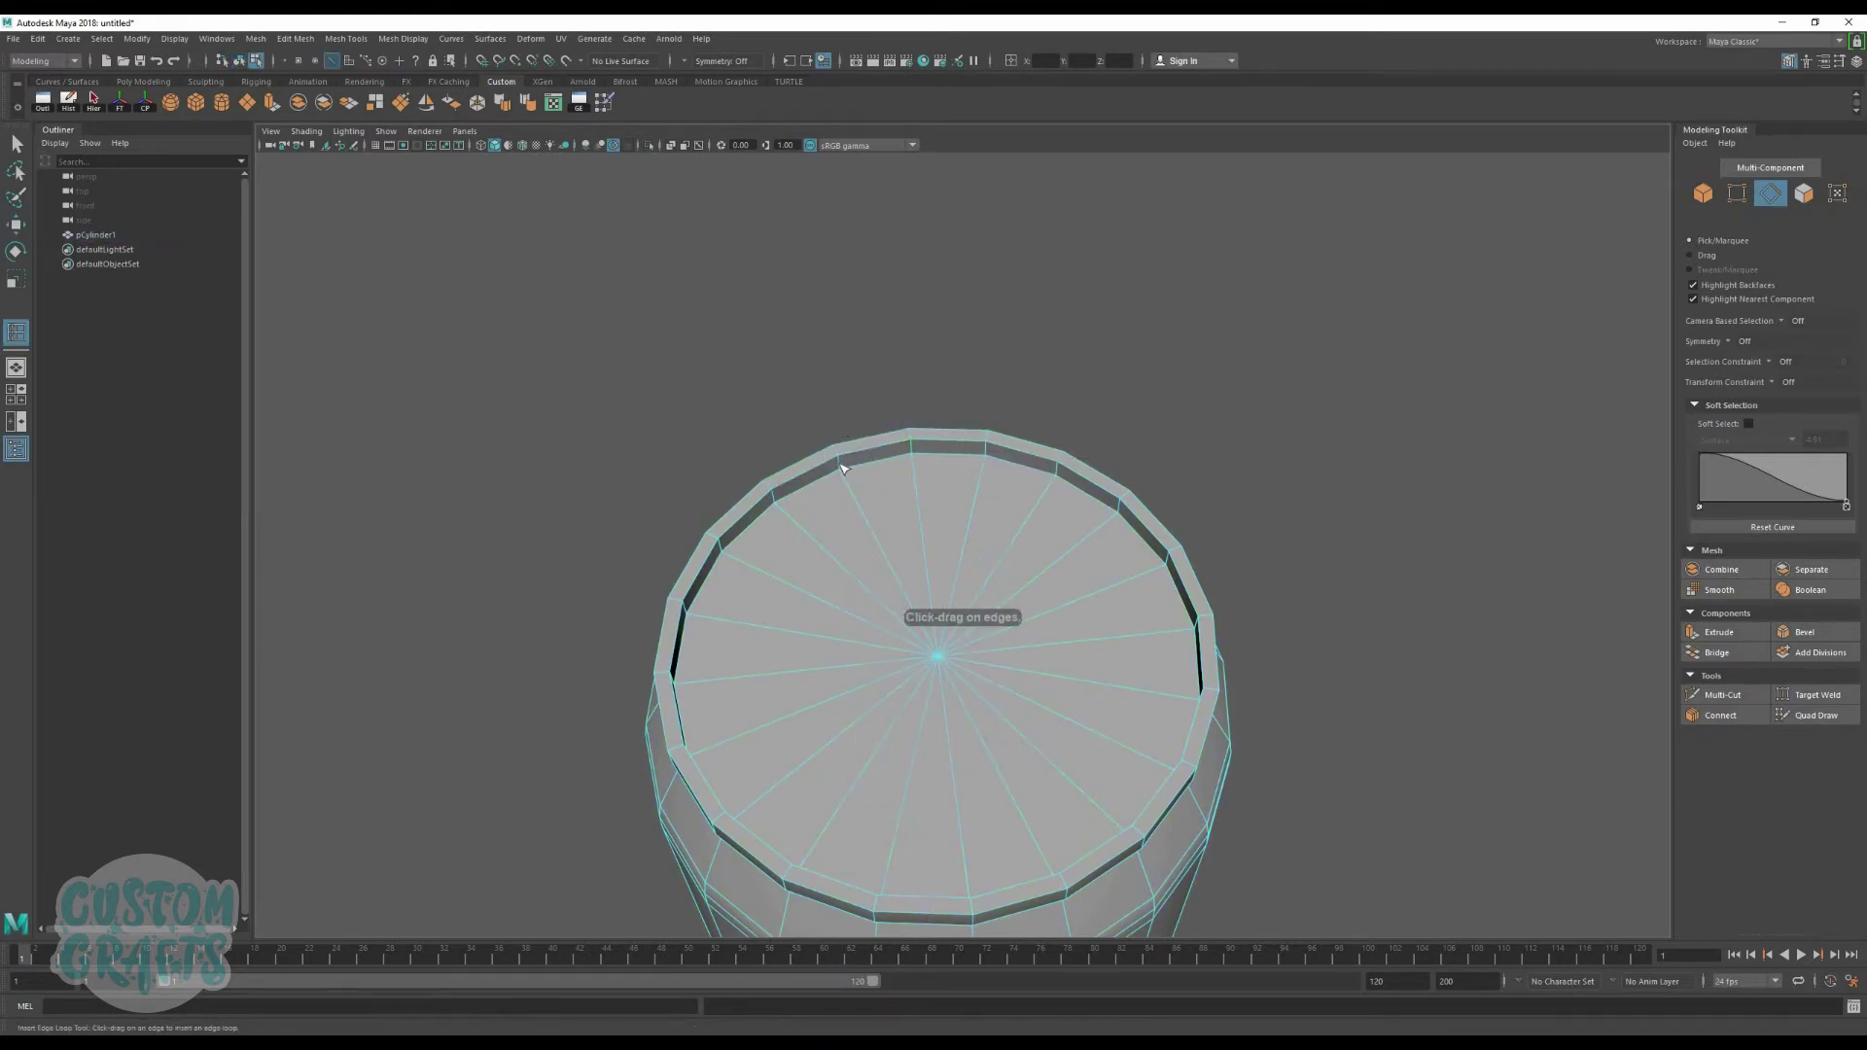
pyautogui.press('r')
pyautogui.moveTo(919, 652); pyautogui.dragTo(956, 608)
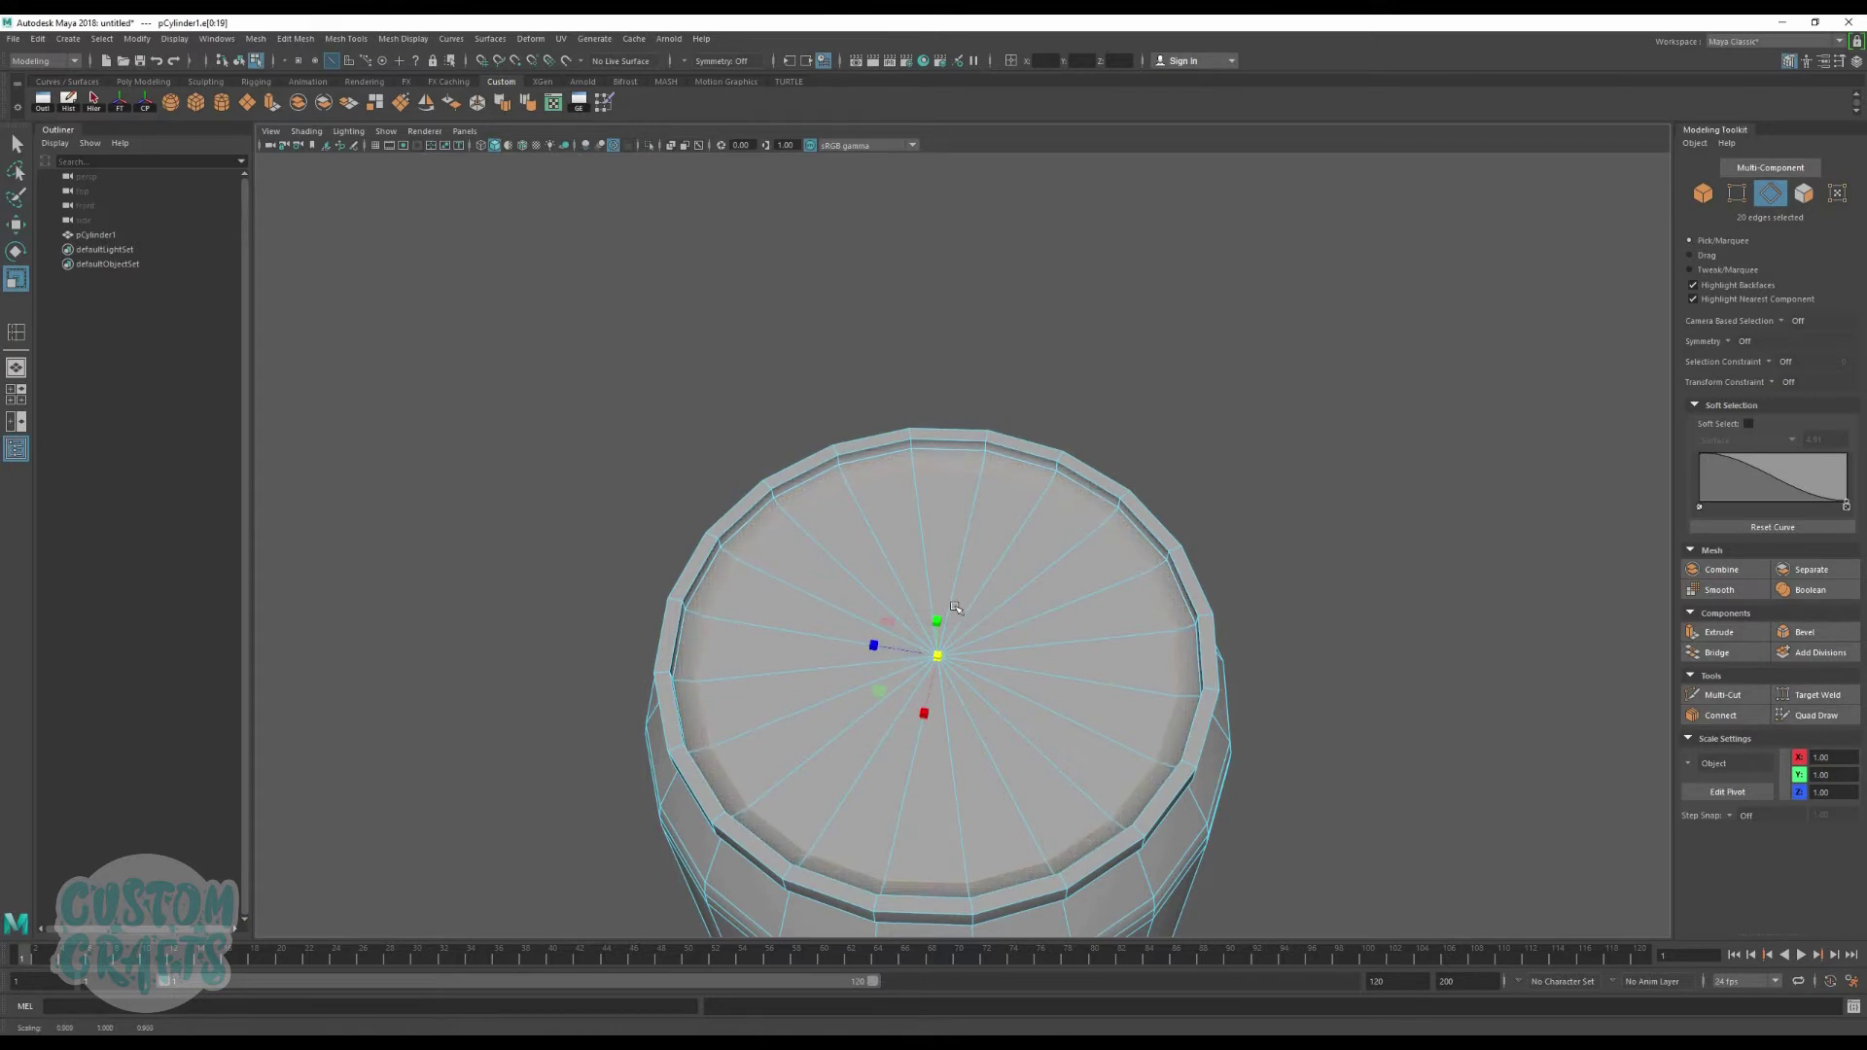
# Step: Fine-tune the height of the edge loop inserted in the rim's inner wall and return to object selection
pyautogui.press('w')
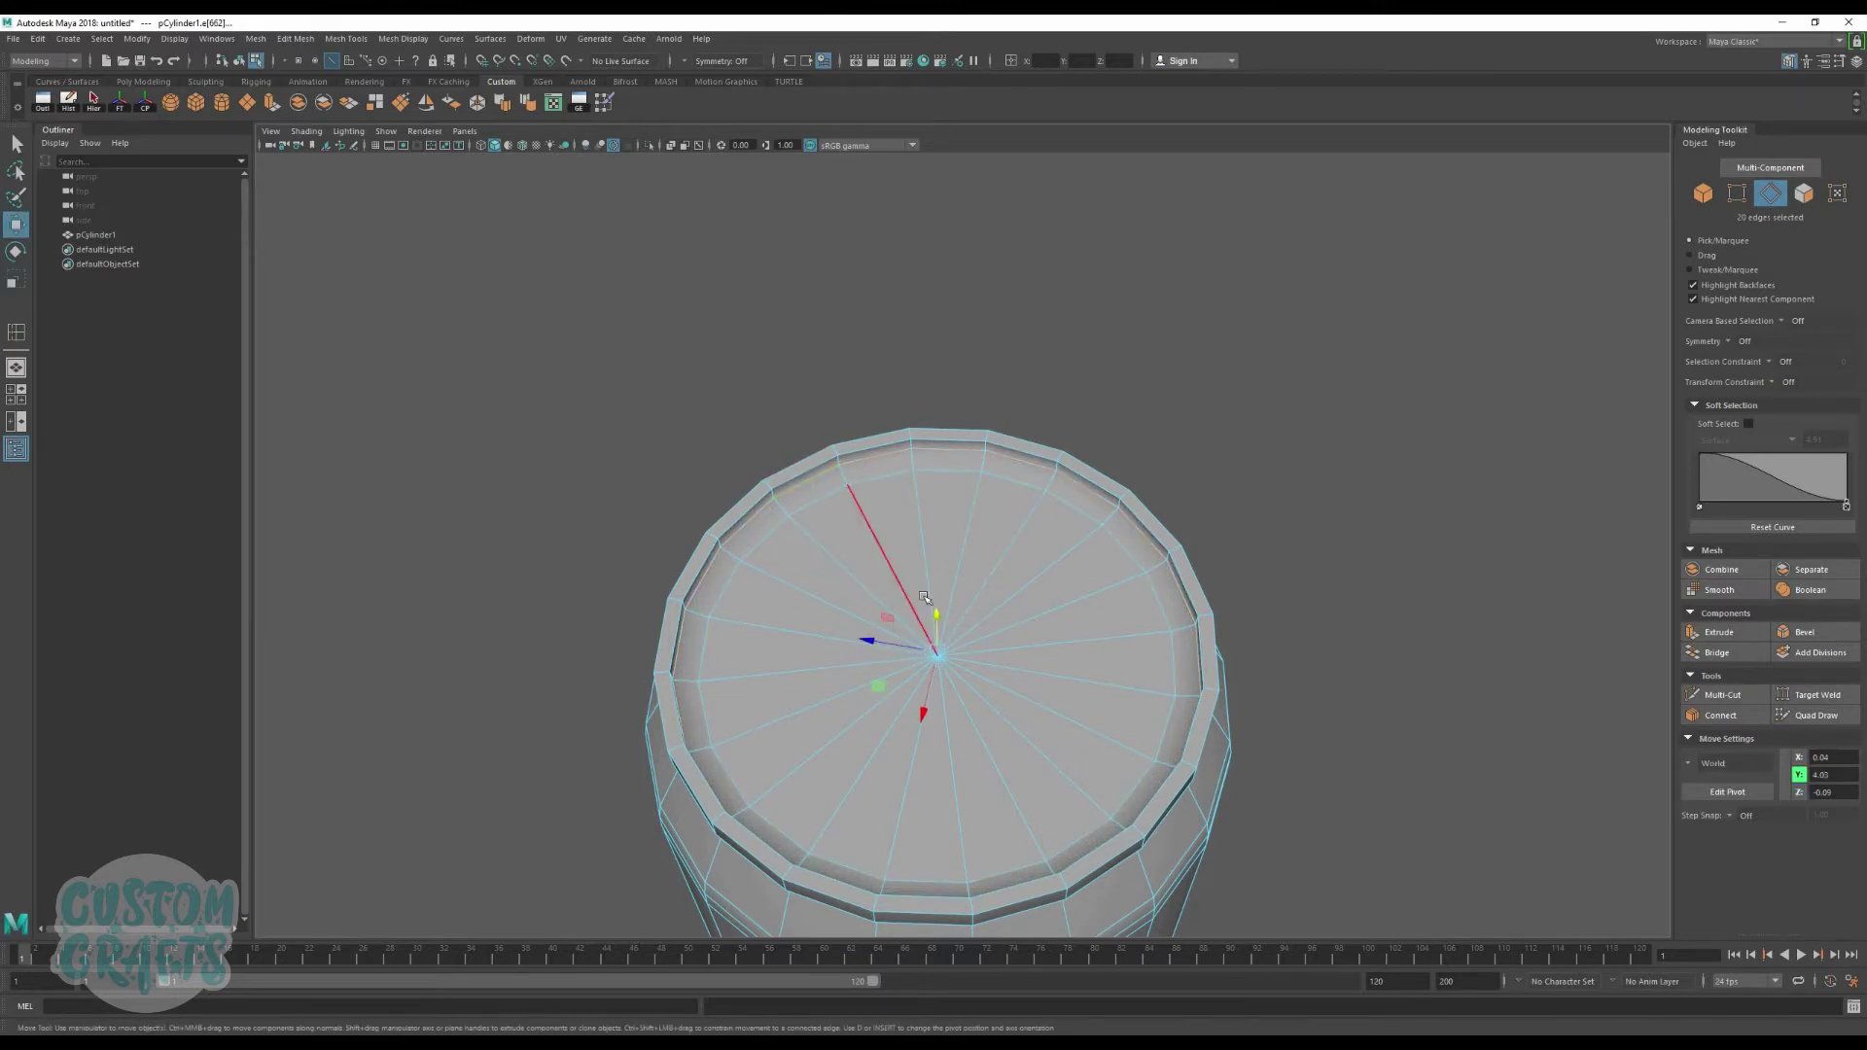
pyautogui.moveTo(937, 615); pyautogui.dragTo(935, 615)
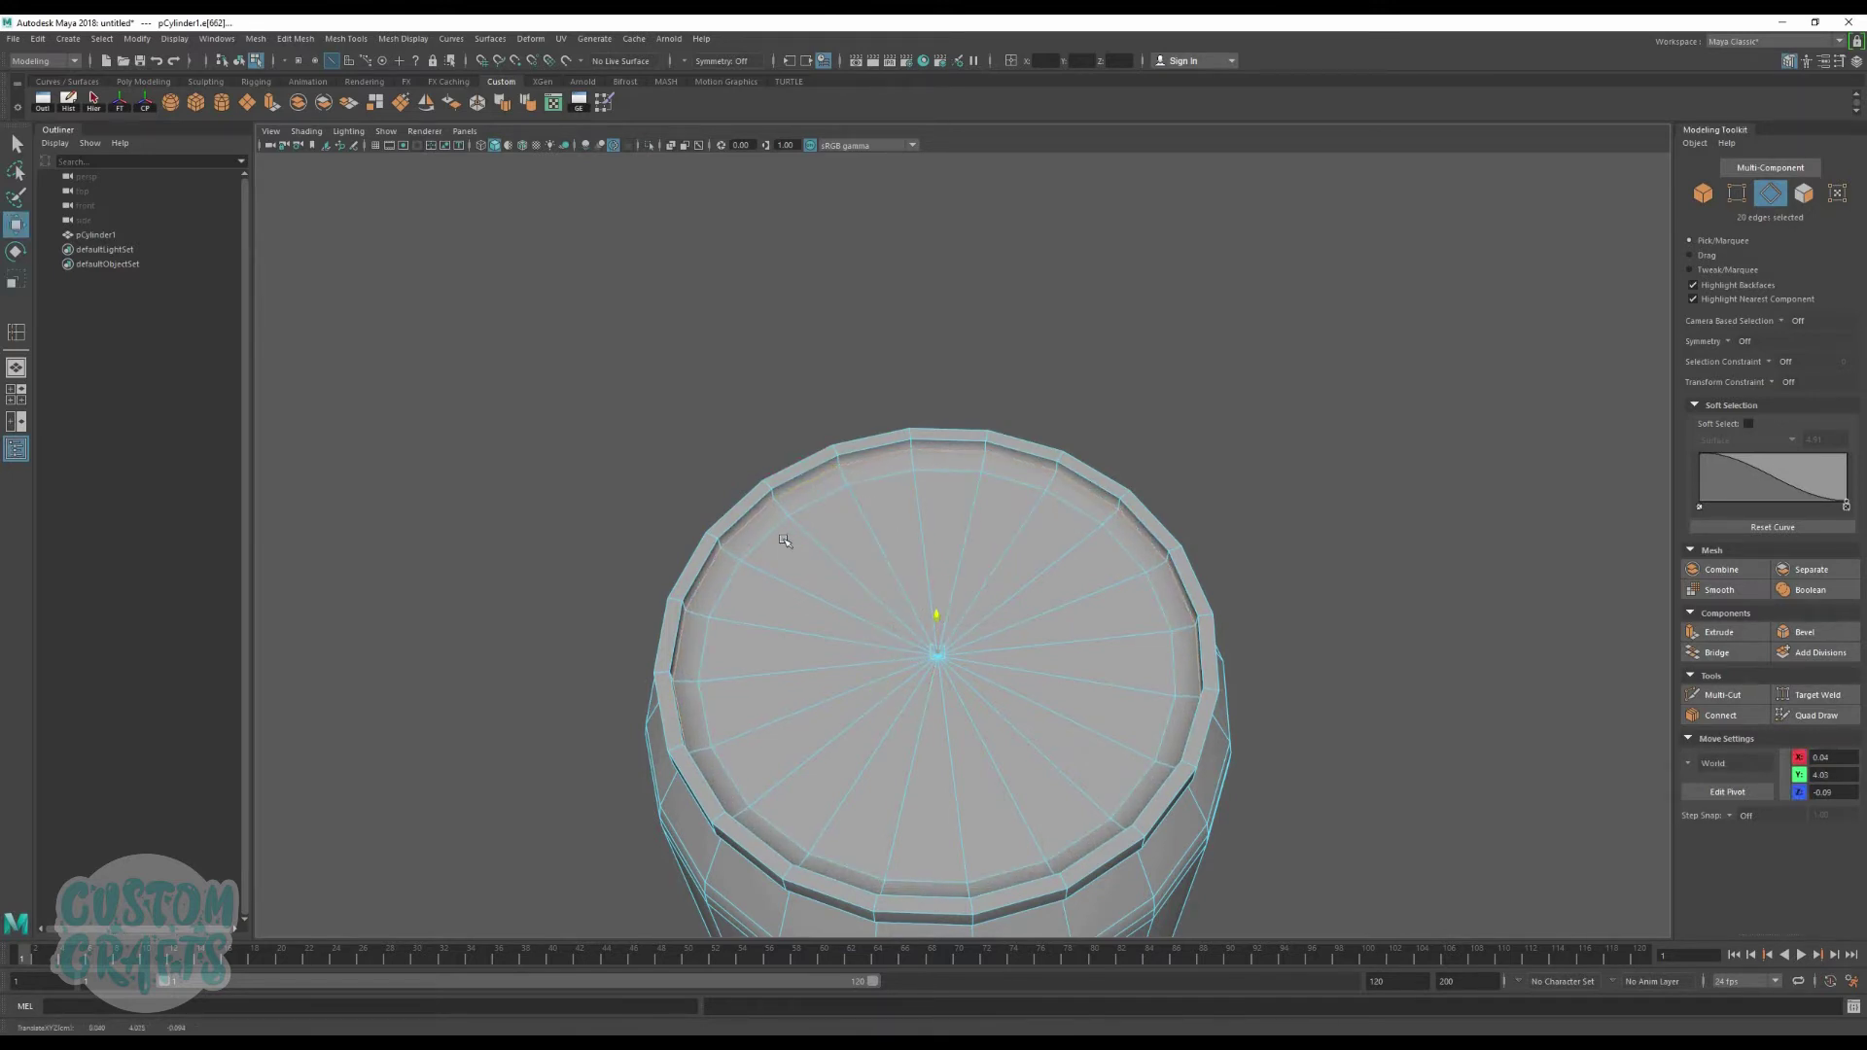
pyautogui.moveTo(791, 563); pyautogui.dragTo(1076, 542, button='right')
pyautogui.moveTo(1076, 541)
pyautogui.keyDown('alt'); pyautogui.mouseDown()
pyautogui.moveTo(1033, 507)
pyautogui.moveTo(1026, 525)
pyautogui.moveTo(1088, 527)
pyautogui.moveTo(1041, 537)
pyautogui.mouseUp(); pyautogui.keyUp('alt')
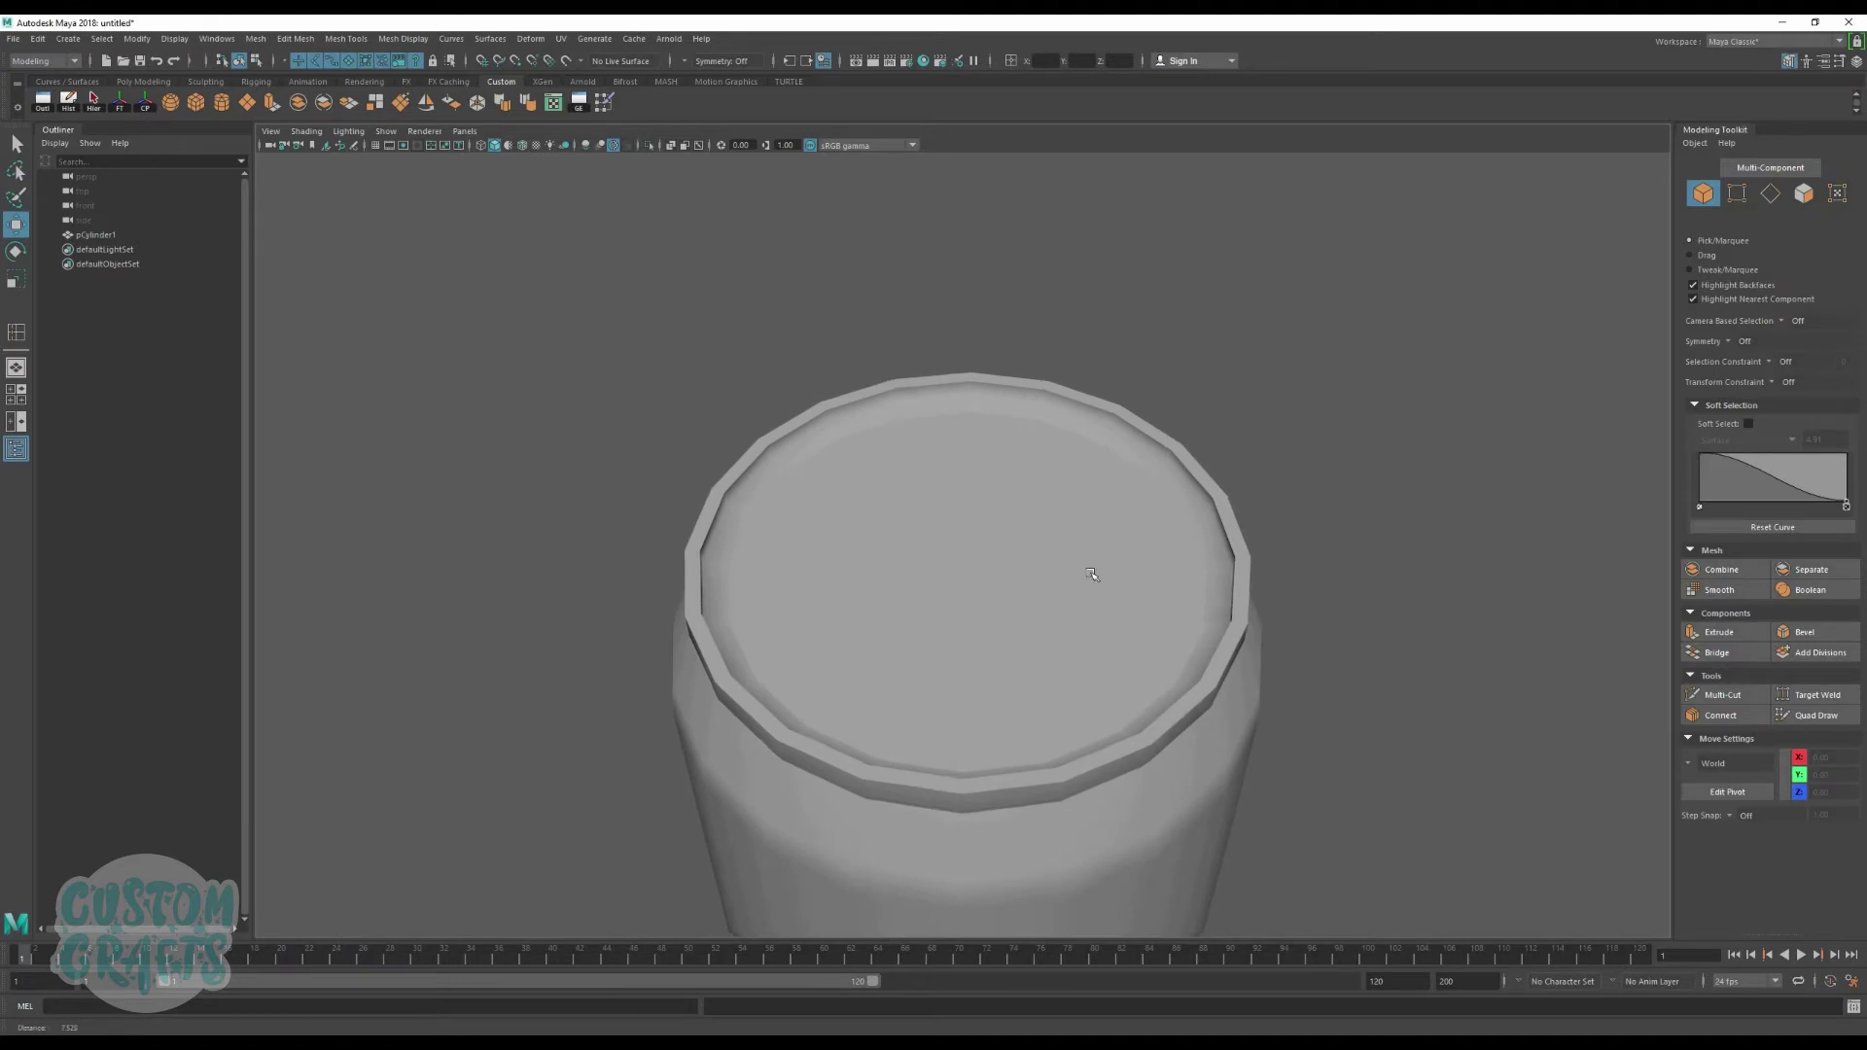
# Step: Extrude all 20 triangular lid faces together, scale them slightly inward and offset them slightly in height
pyautogui.scroll(2, 1002, 518)
pyautogui.click(872, 489)
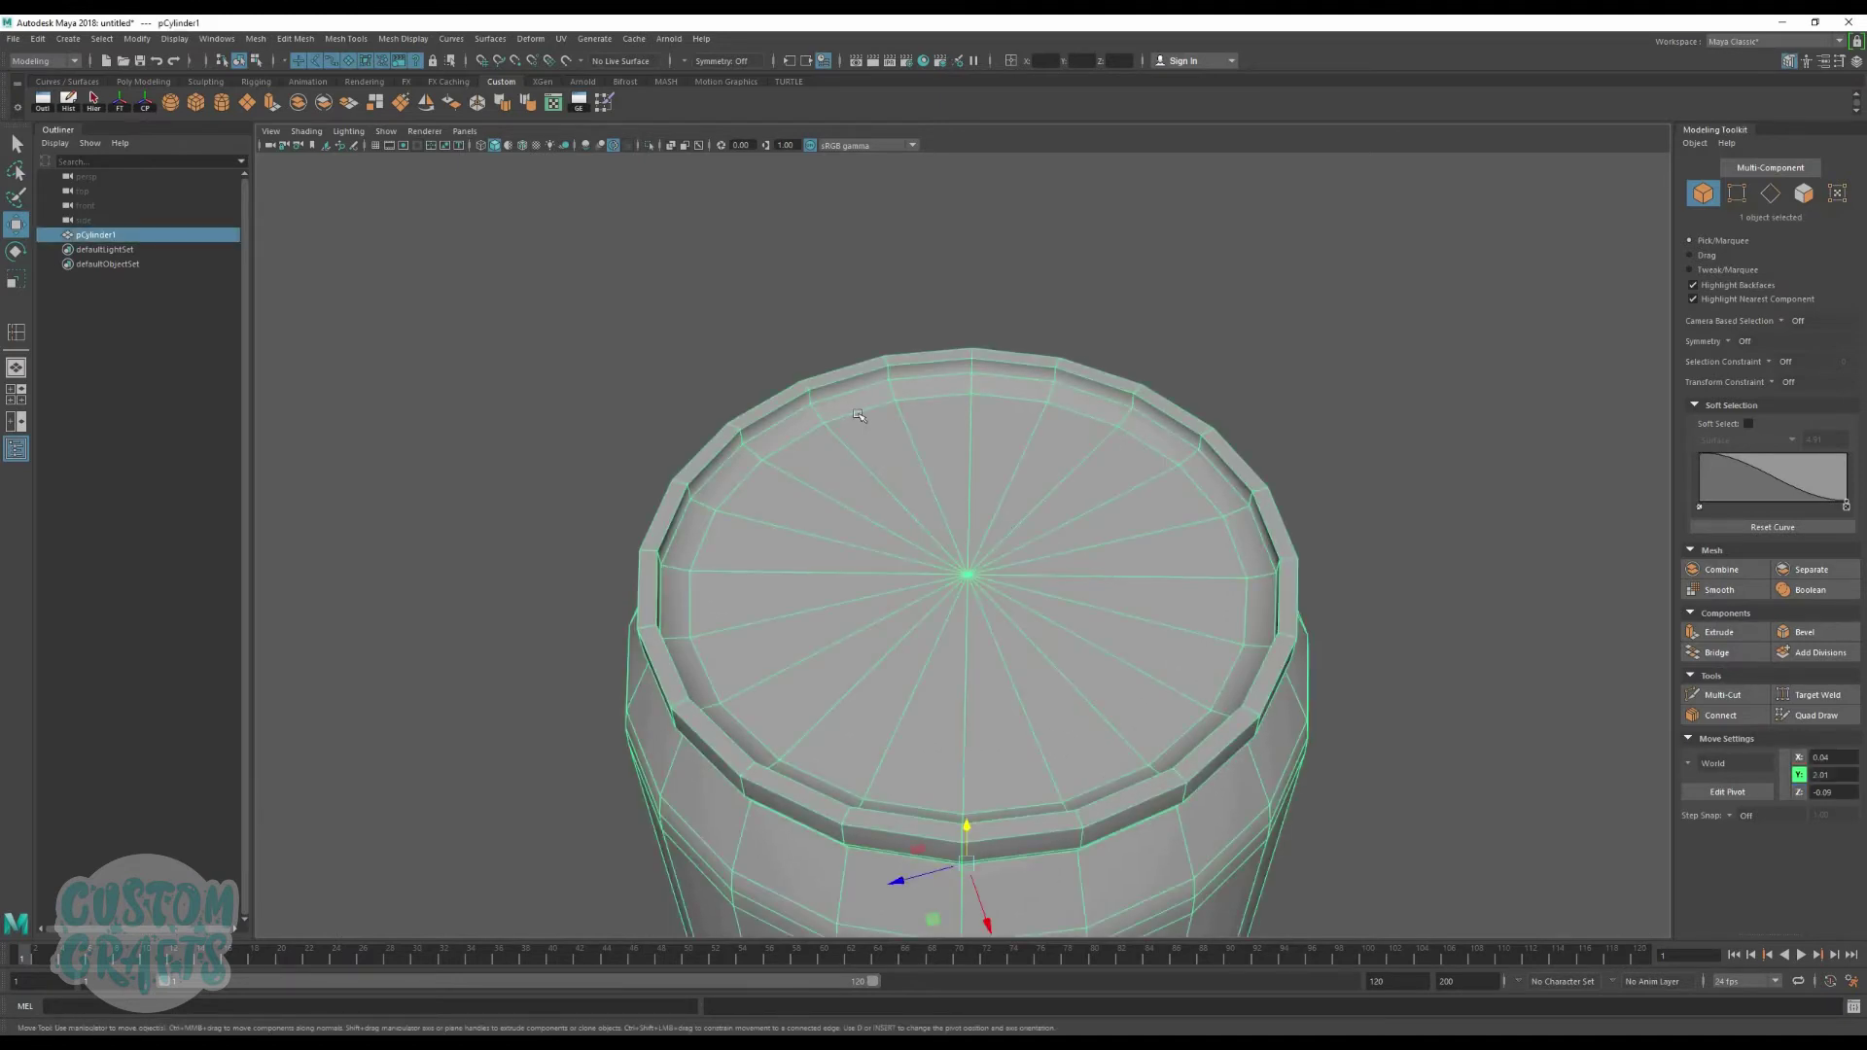
pyautogui.press('F10')
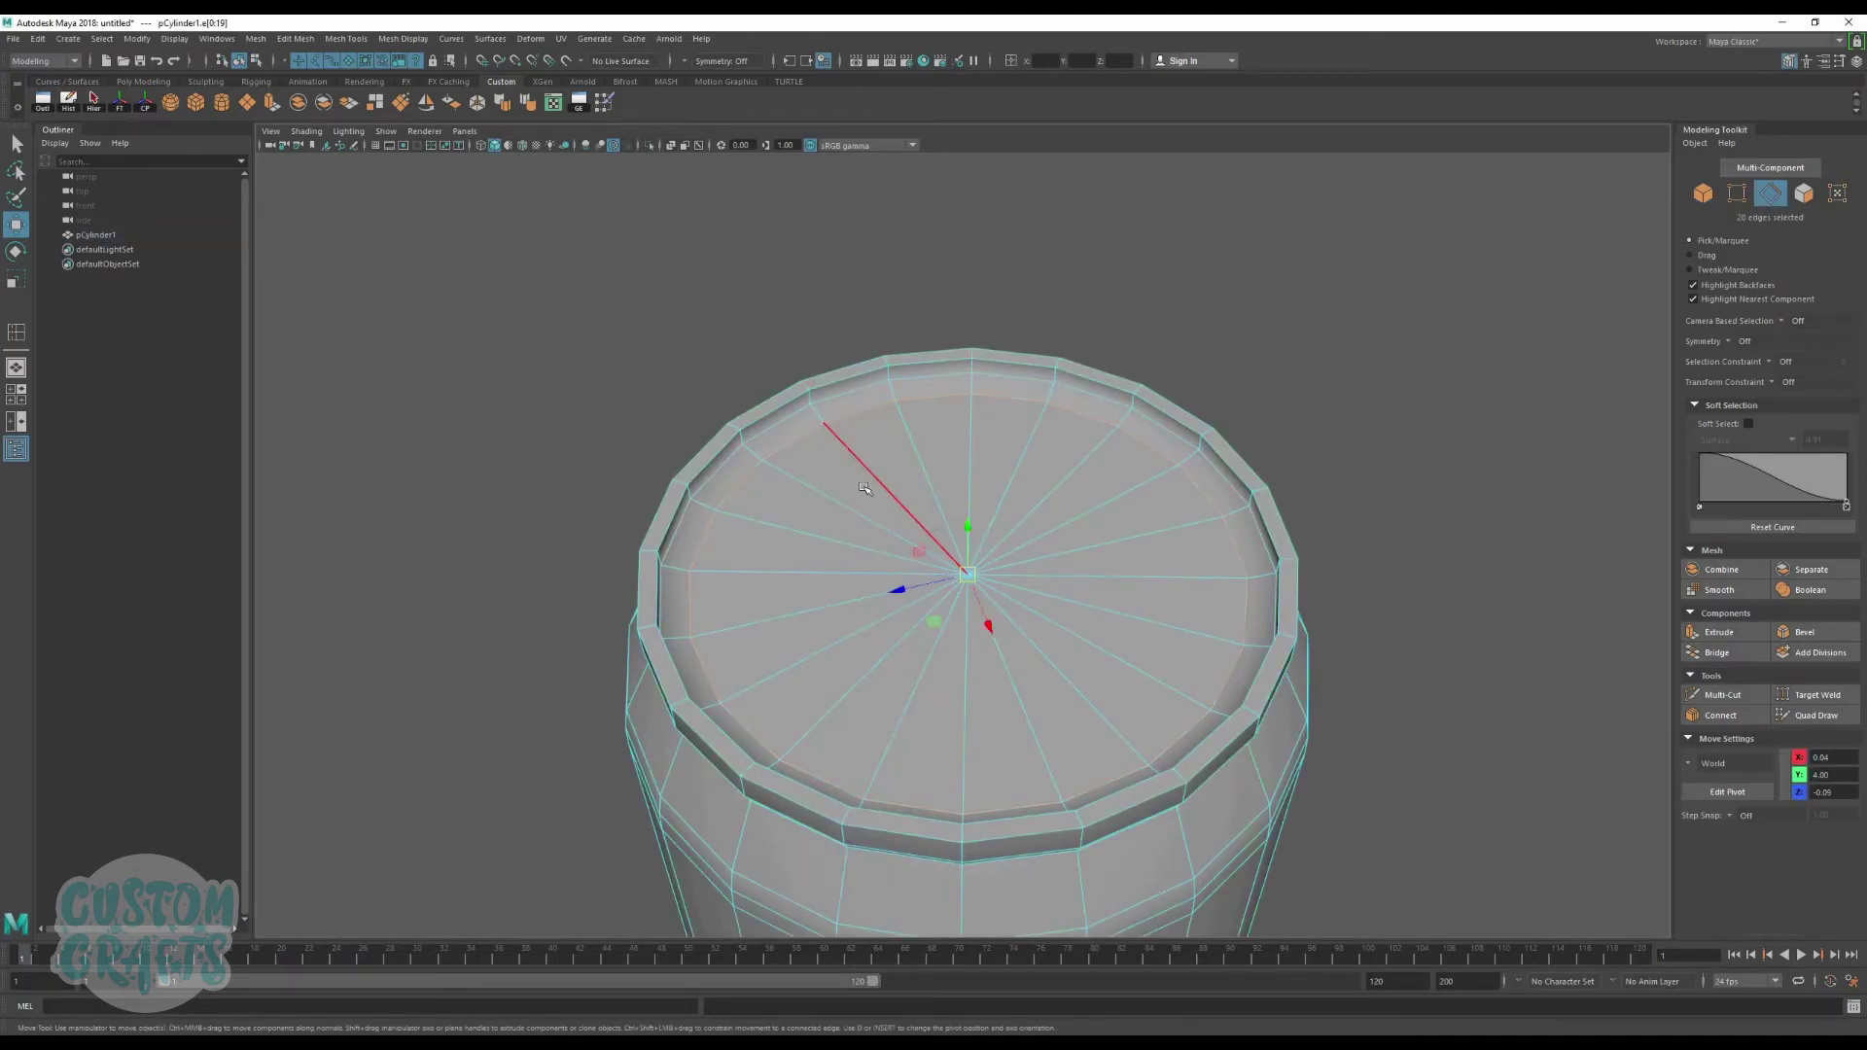
pyautogui.press('F11')
pyautogui.moveTo(864, 488); pyautogui.dragTo(827, 511)
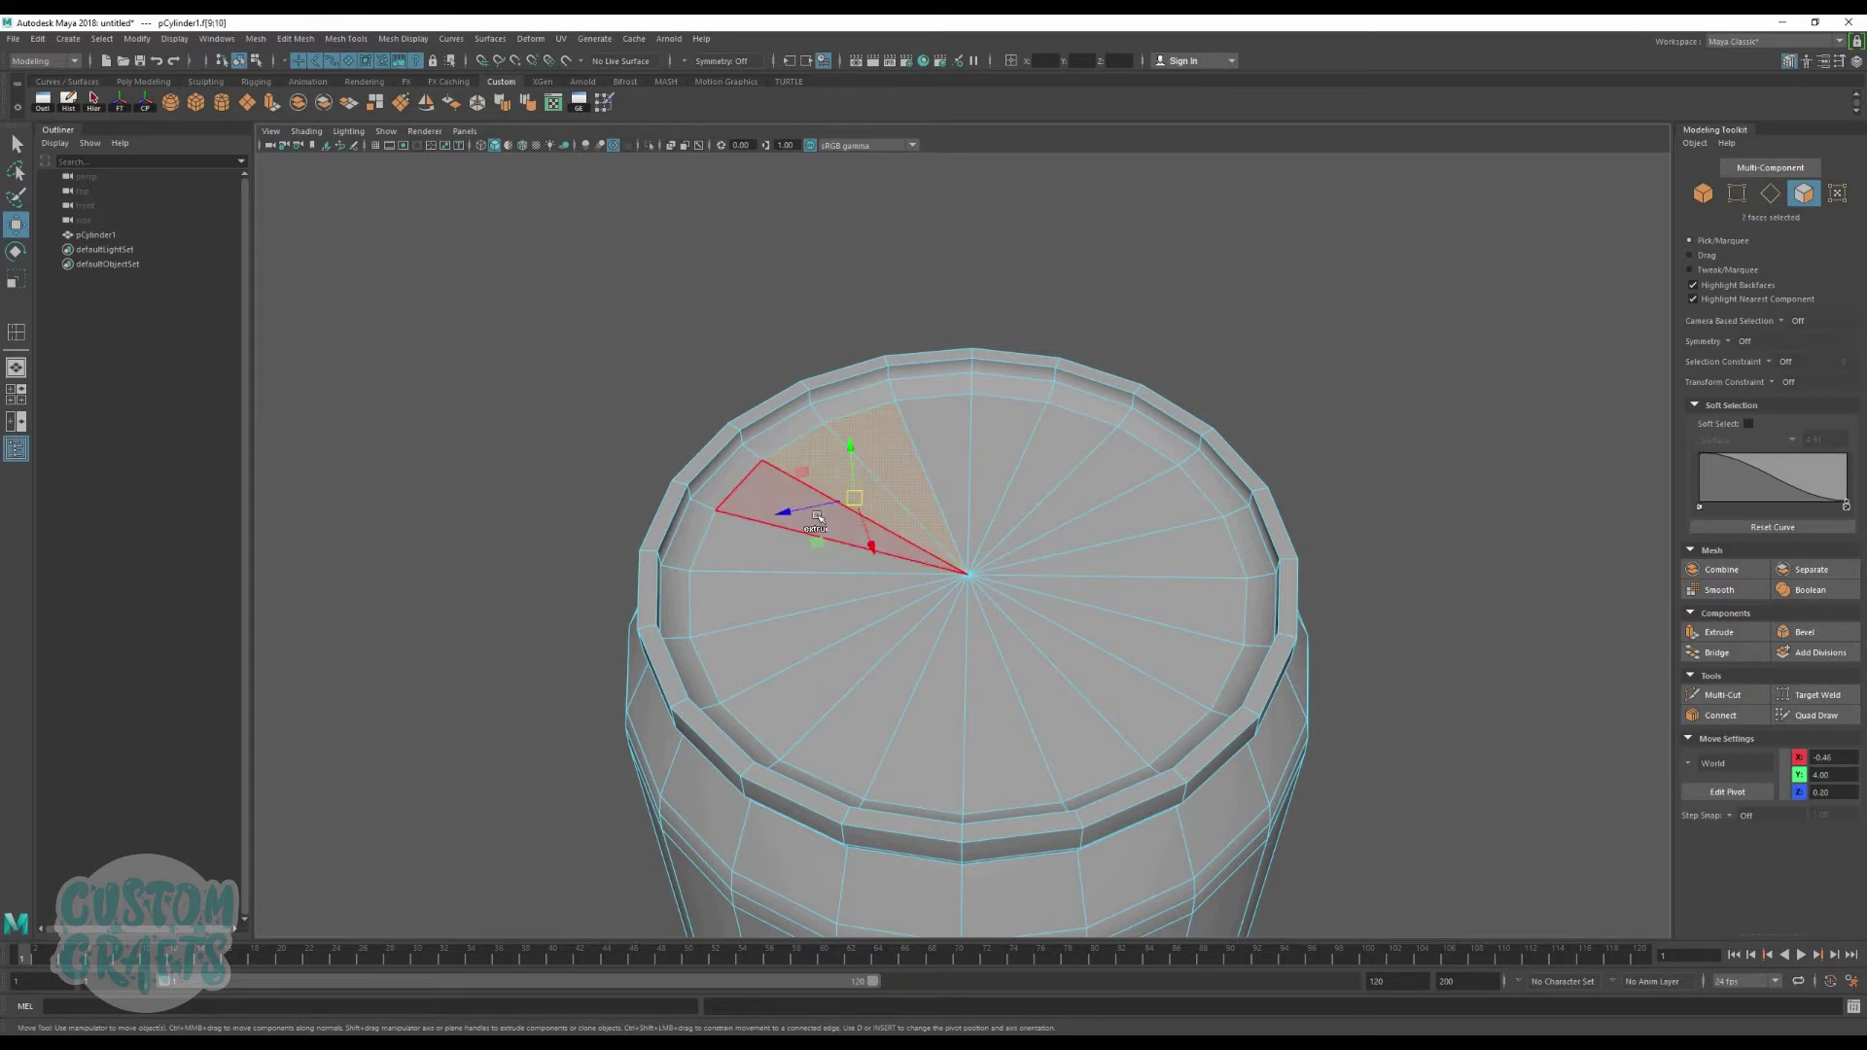
pyautogui.keyDown('shift'); pyautogui.click(764, 561); pyautogui.keyUp('shift')
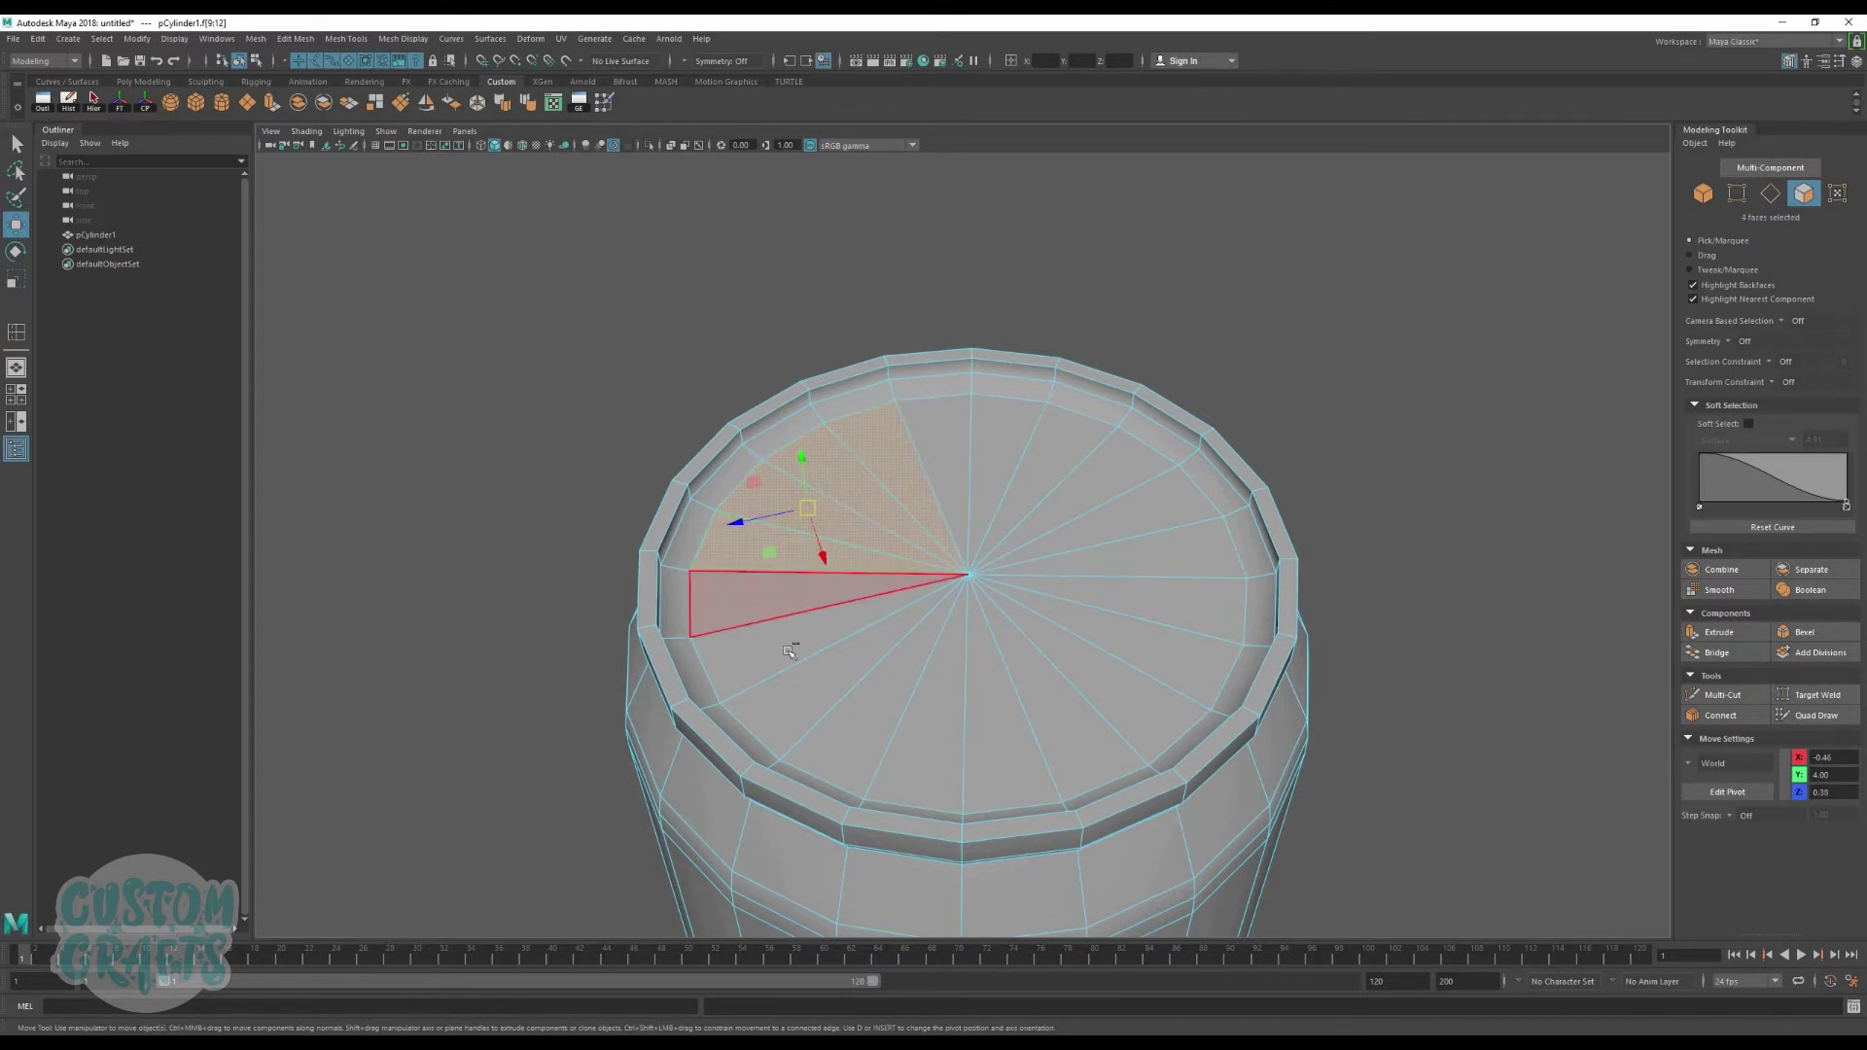
pyautogui.keyDown('shift'); pyautogui.click(768, 610); pyautogui.keyUp('shift')
pyautogui.keyDown('shift'); pyautogui.click(793, 666); pyautogui.keyUp('shift')
pyautogui.keyDown('shift'); pyautogui.click(832, 715); pyautogui.keyUp('shift')
pyautogui.keyDown('shift'); pyautogui.click(899, 744); pyautogui.keyUp('shift')
pyautogui.keyDown('shift'); pyautogui.click(1020, 696); pyautogui.keyUp('shift')
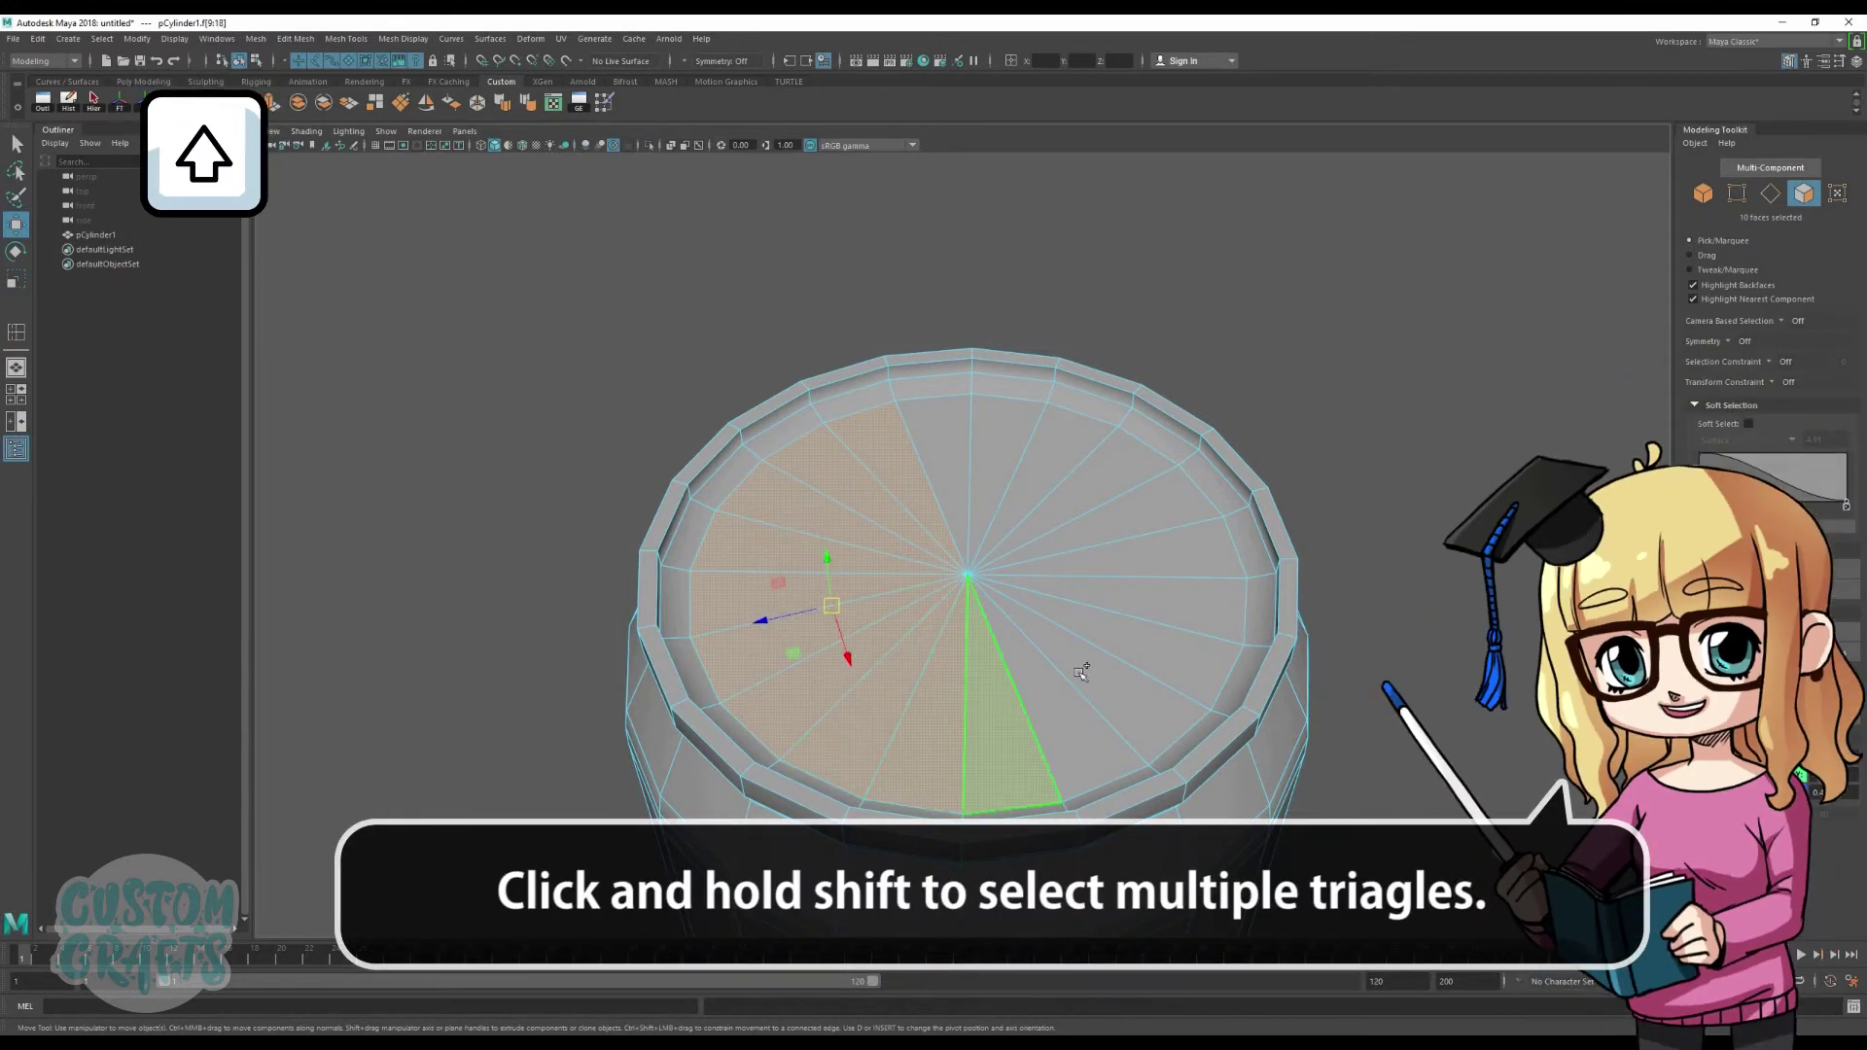
pyautogui.keyDown('shift'); pyautogui.click(1065, 667); pyautogui.keyUp('shift')
pyautogui.keyDown('shift'); pyautogui.click(1094, 637); pyautogui.keyUp('shift')
pyautogui.keyDown('shift'); pyautogui.click(1118, 598); pyautogui.keyUp('shift')
pyautogui.keyDown('shift'); pyautogui.click(1133, 555); pyautogui.keyUp('shift')
pyautogui.keyDown('shift'); pyautogui.click(1134, 510); pyautogui.keyUp('shift')
pyautogui.keyDown('shift'); pyautogui.click(1098, 481); pyautogui.keyUp('shift')
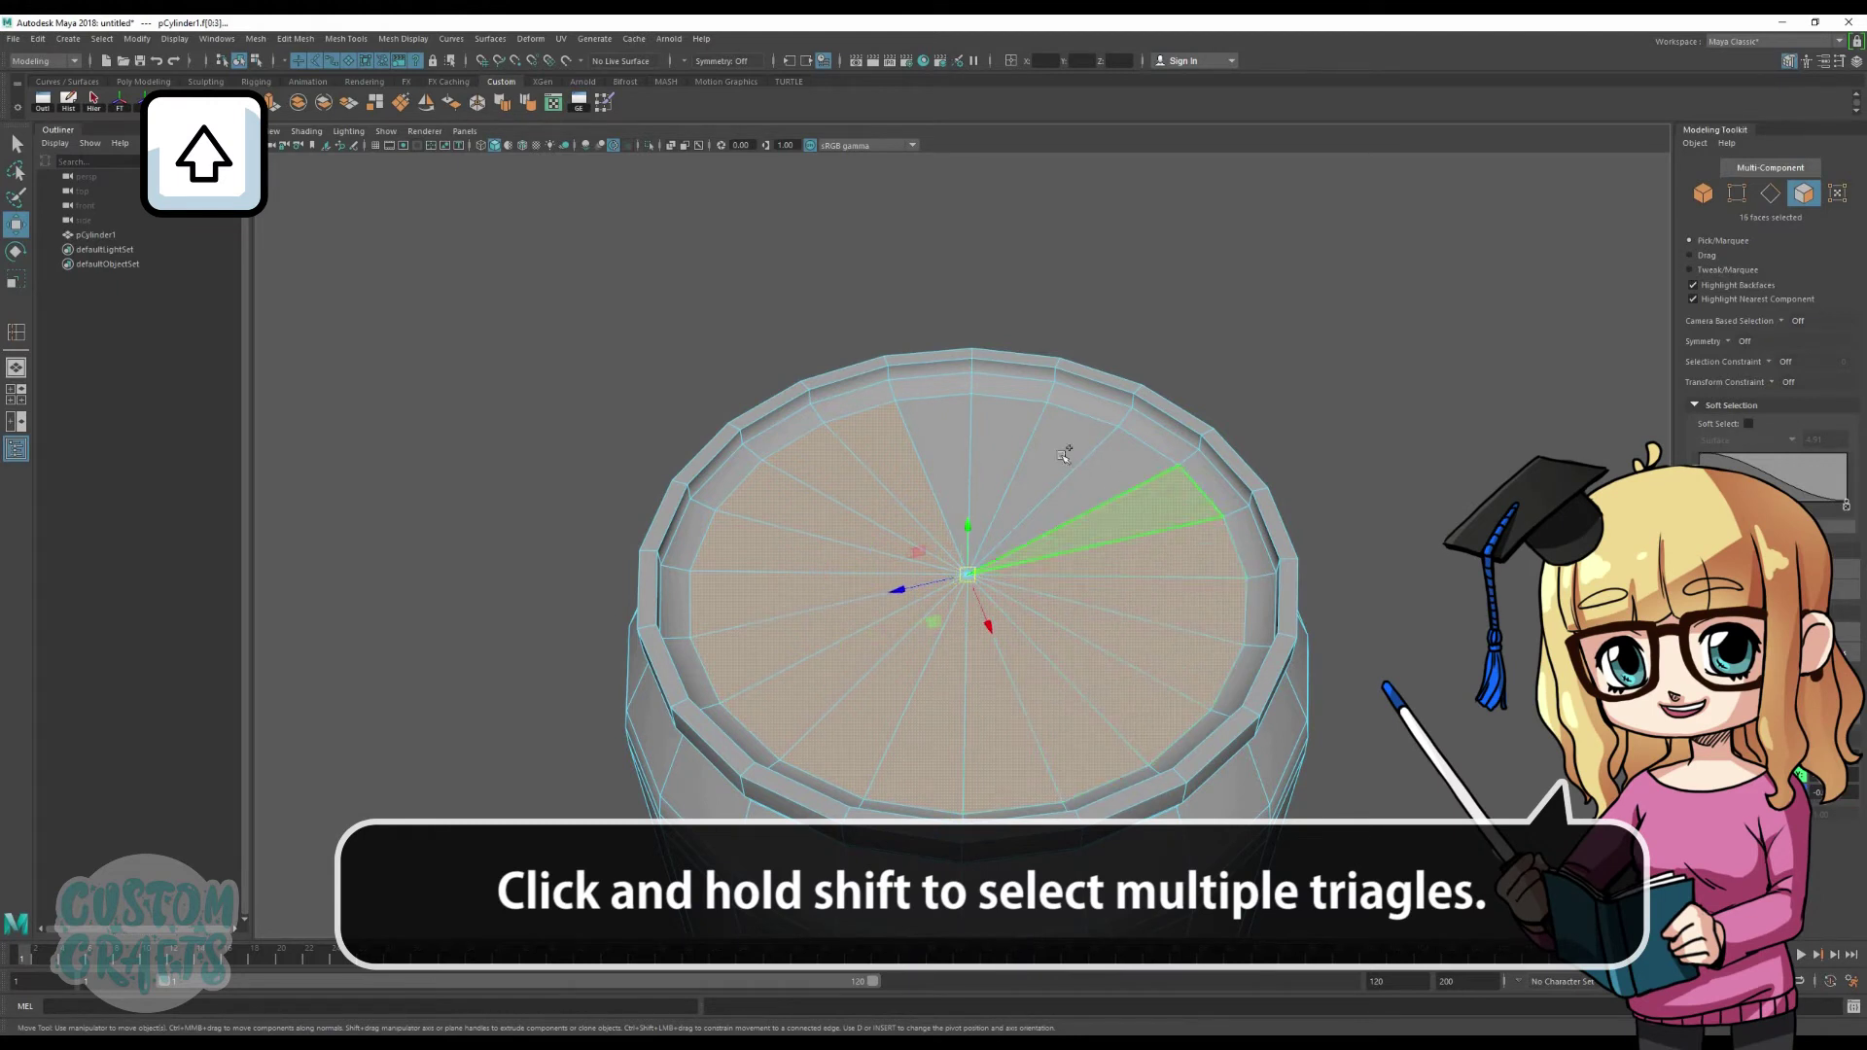
pyautogui.keyDown('shift'); pyautogui.click(1065, 455); pyautogui.keyUp('shift')
pyautogui.keyDown('shift'); pyautogui.click(1015, 435); pyautogui.keyUp('shift')
pyautogui.keyDown('shift'); pyautogui.click(983, 426); pyautogui.keyUp('shift')
pyautogui.keyDown('shift'); pyautogui.click(957, 423); pyautogui.keyUp('shift')
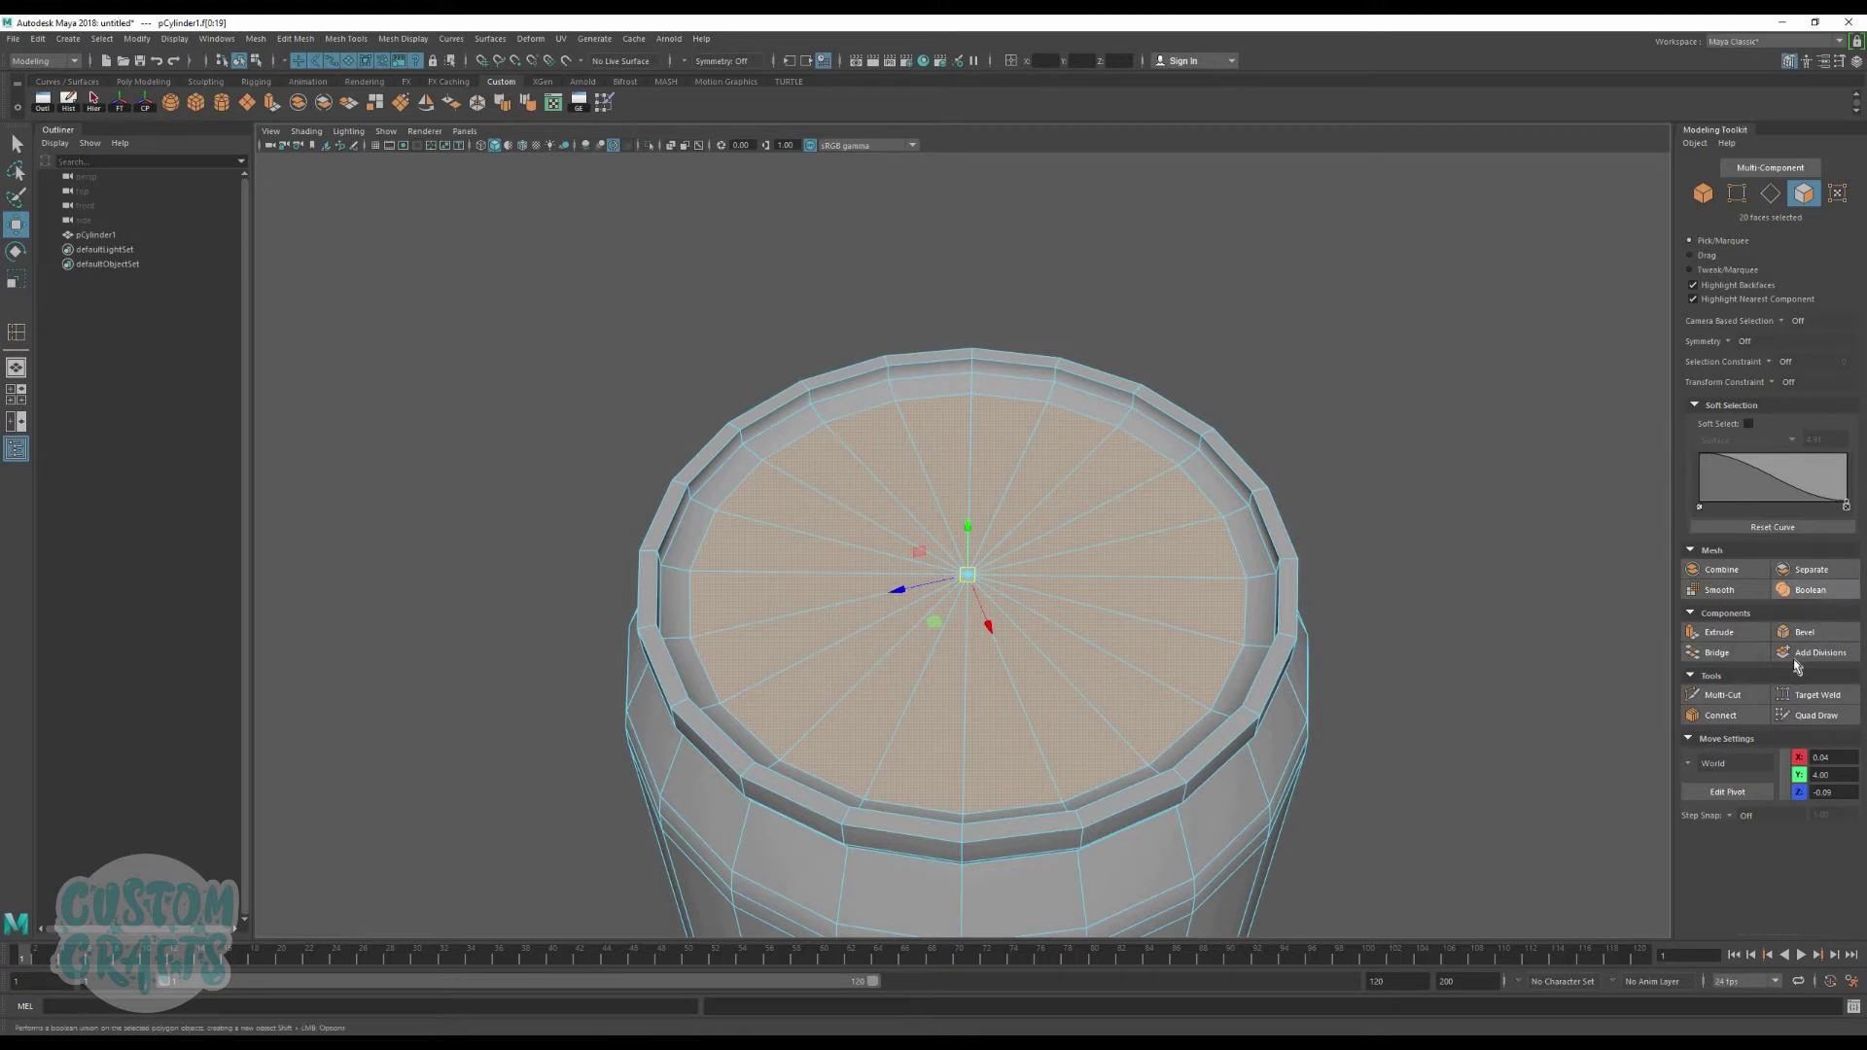
pyautogui.click(1731, 634)
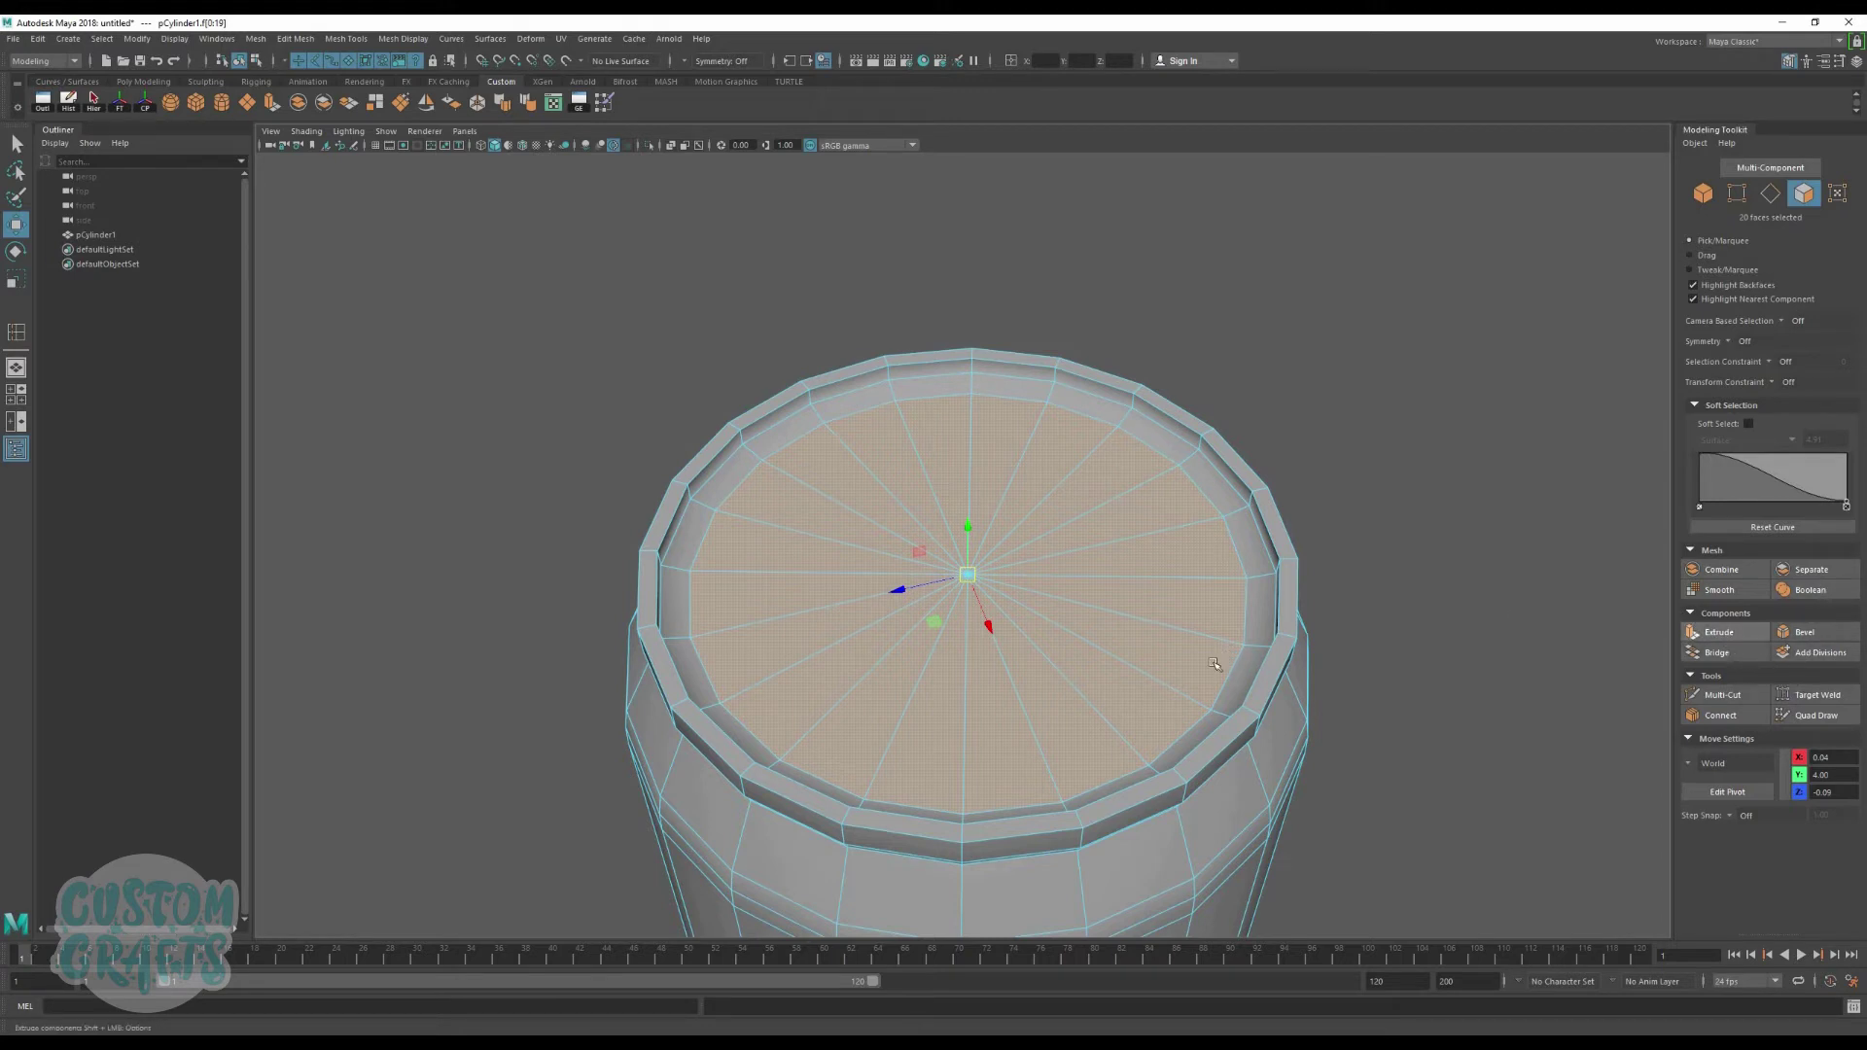
pyautogui.press('r')
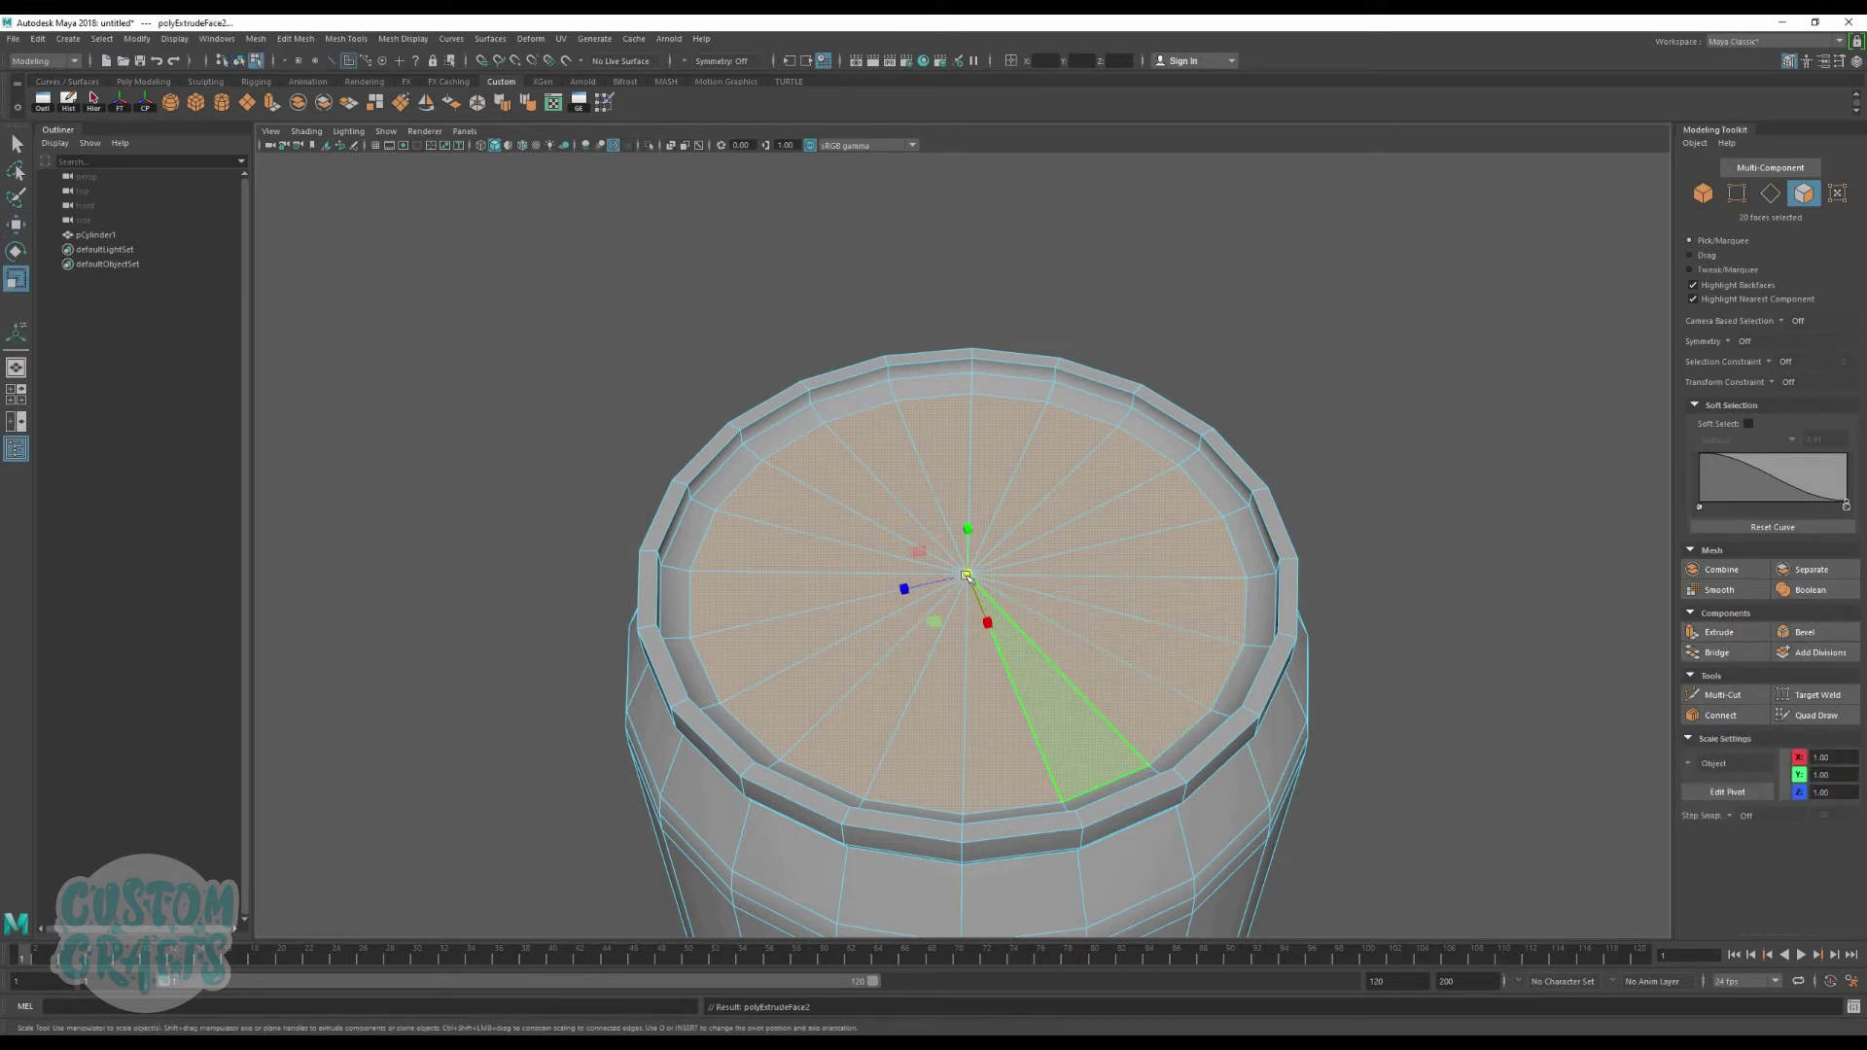
pyautogui.press('w')
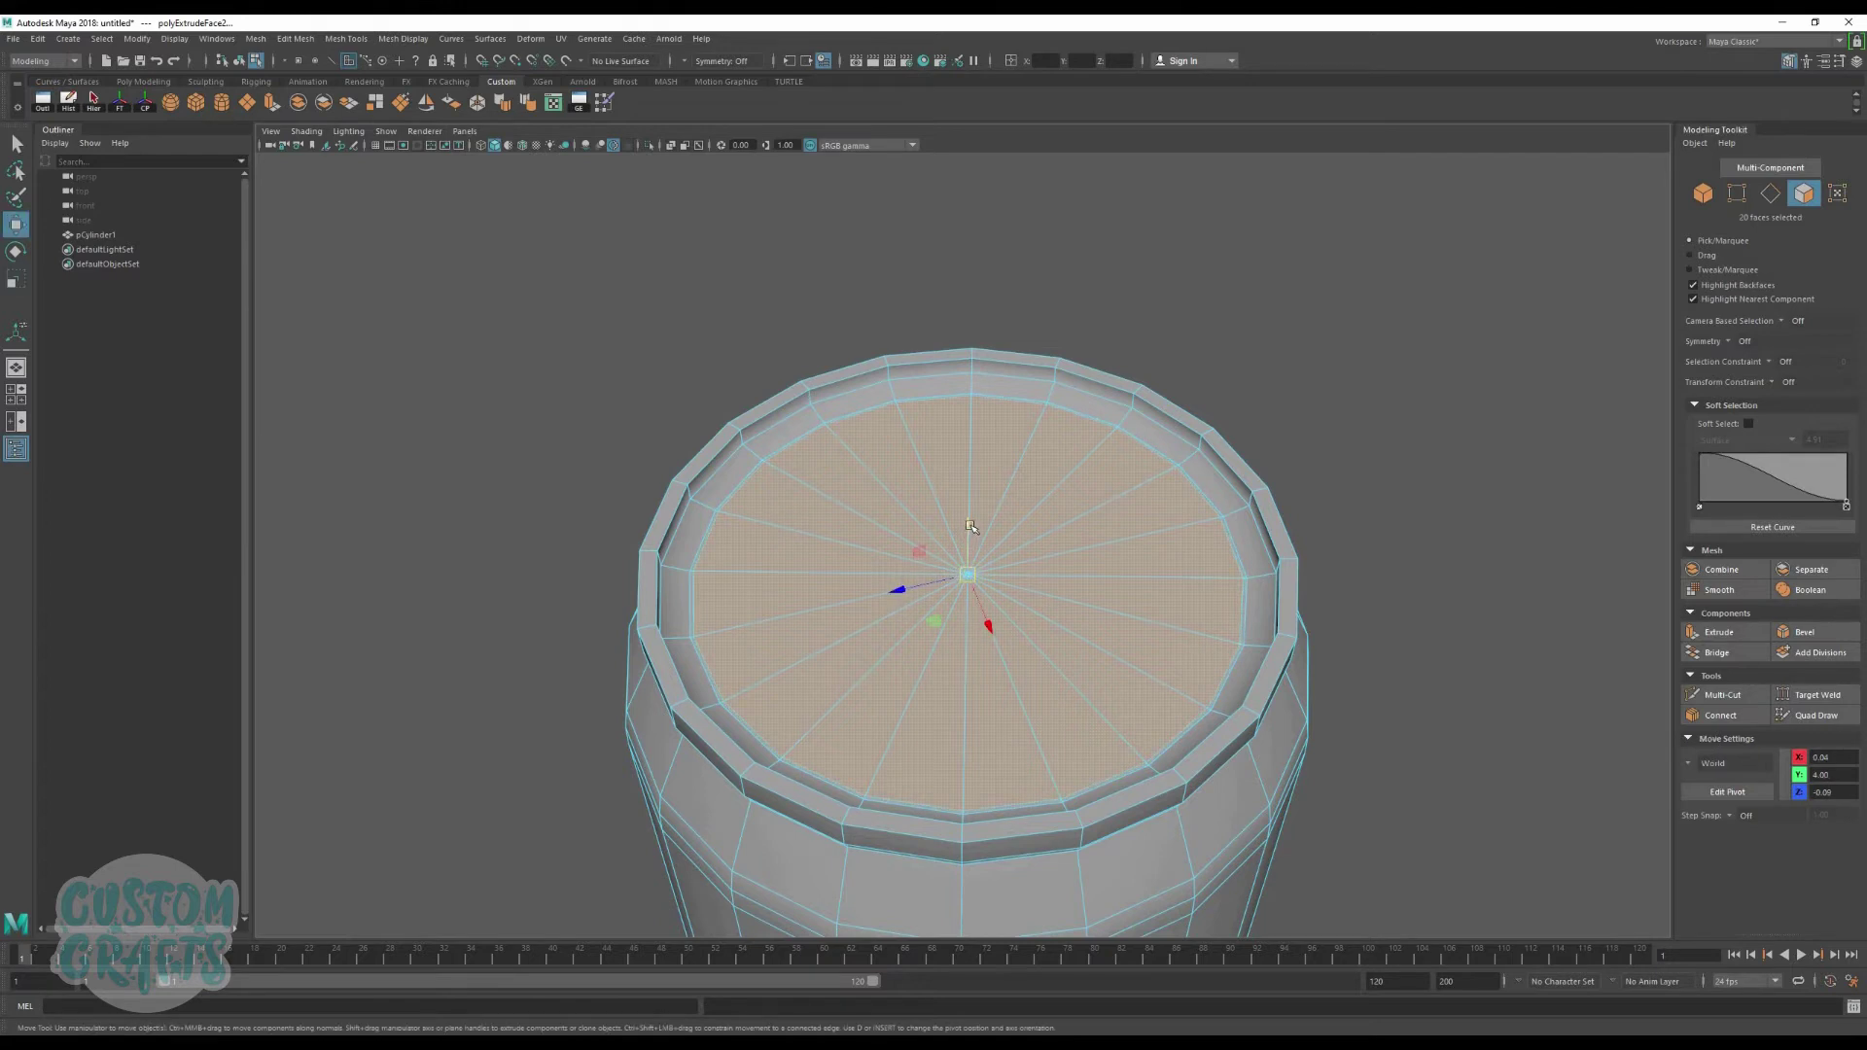
pyautogui.moveTo(971, 526); pyautogui.dragTo(971, 525)
pyautogui.press('F8')
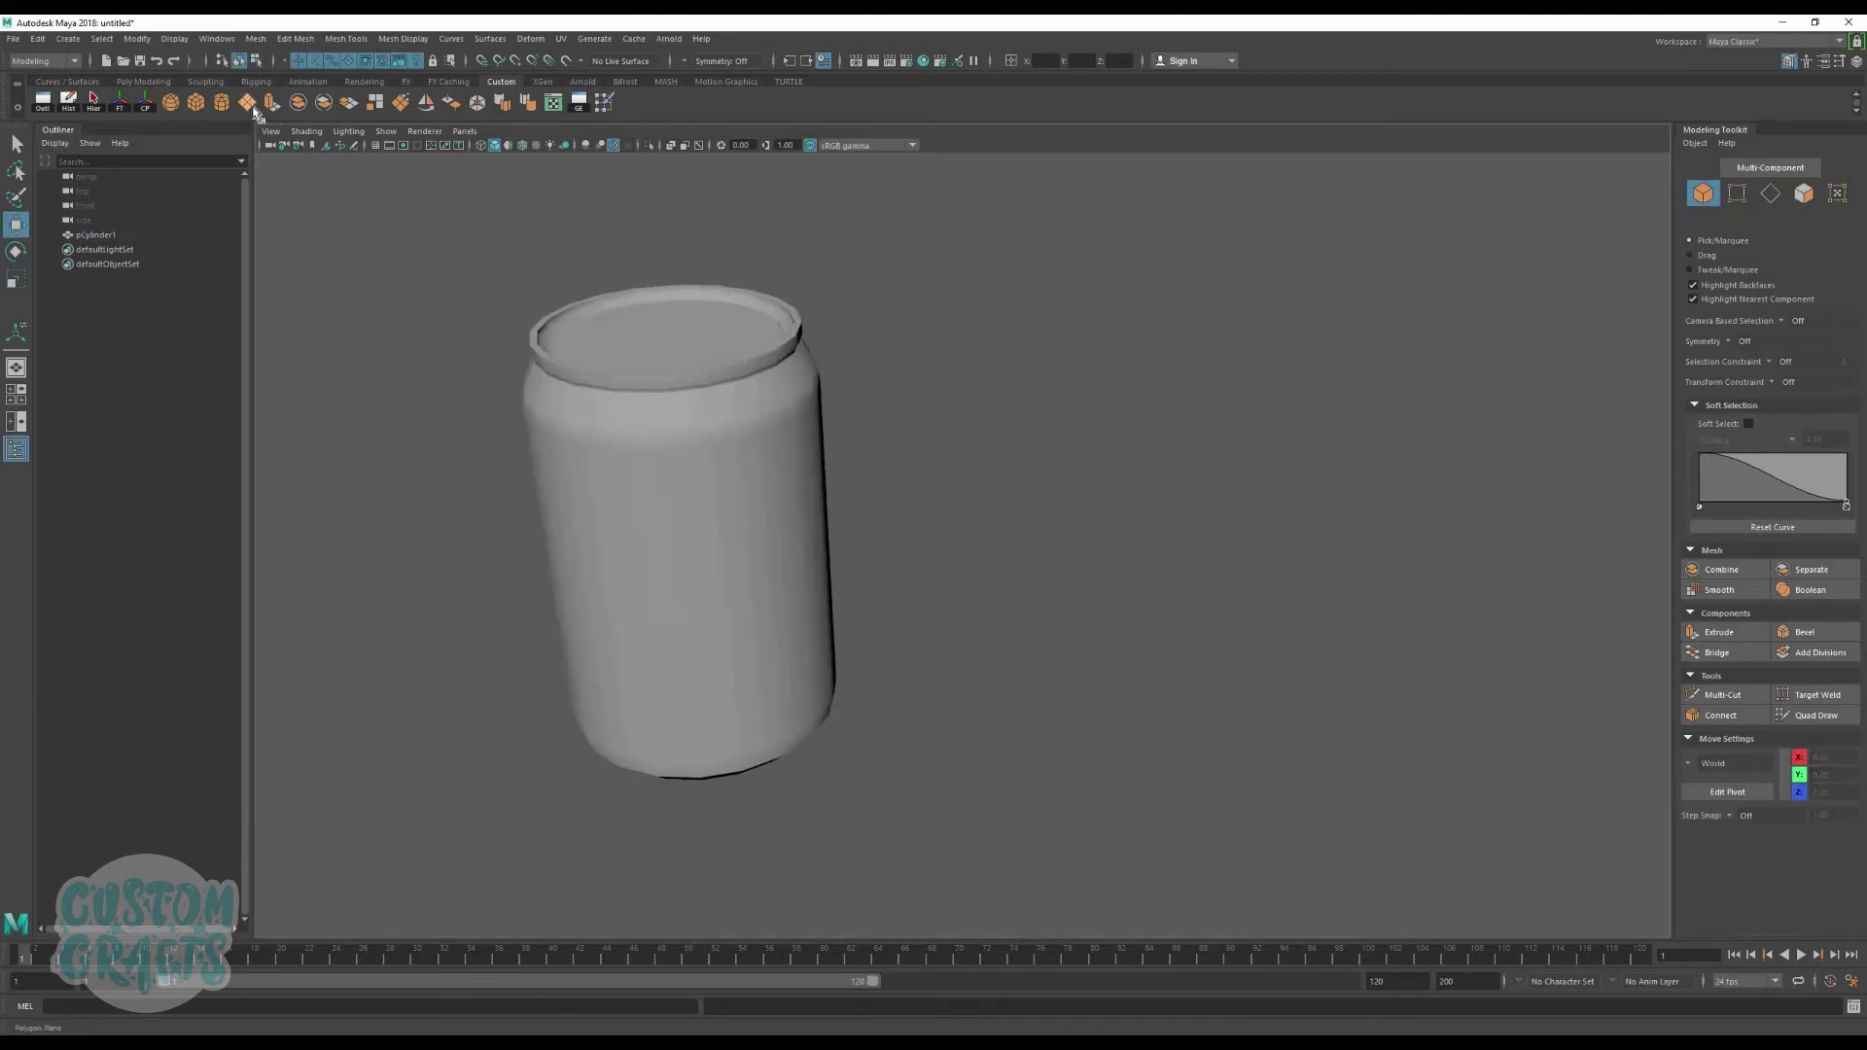
# Step: Create a small square polygon plane on the ground beside the can as the base for the opener
pyautogui.click(248, 102)
pyautogui.keyDown('alt'); pyautogui.moveTo(1020, 712); pyautogui.dragTo(958, 732); pyautogui.keyUp('alt')
pyautogui.keyDown('alt'); pyautogui.moveTo(957, 732); pyautogui.dragTo(914, 662, button='middle'); pyautogui.keyUp('alt')
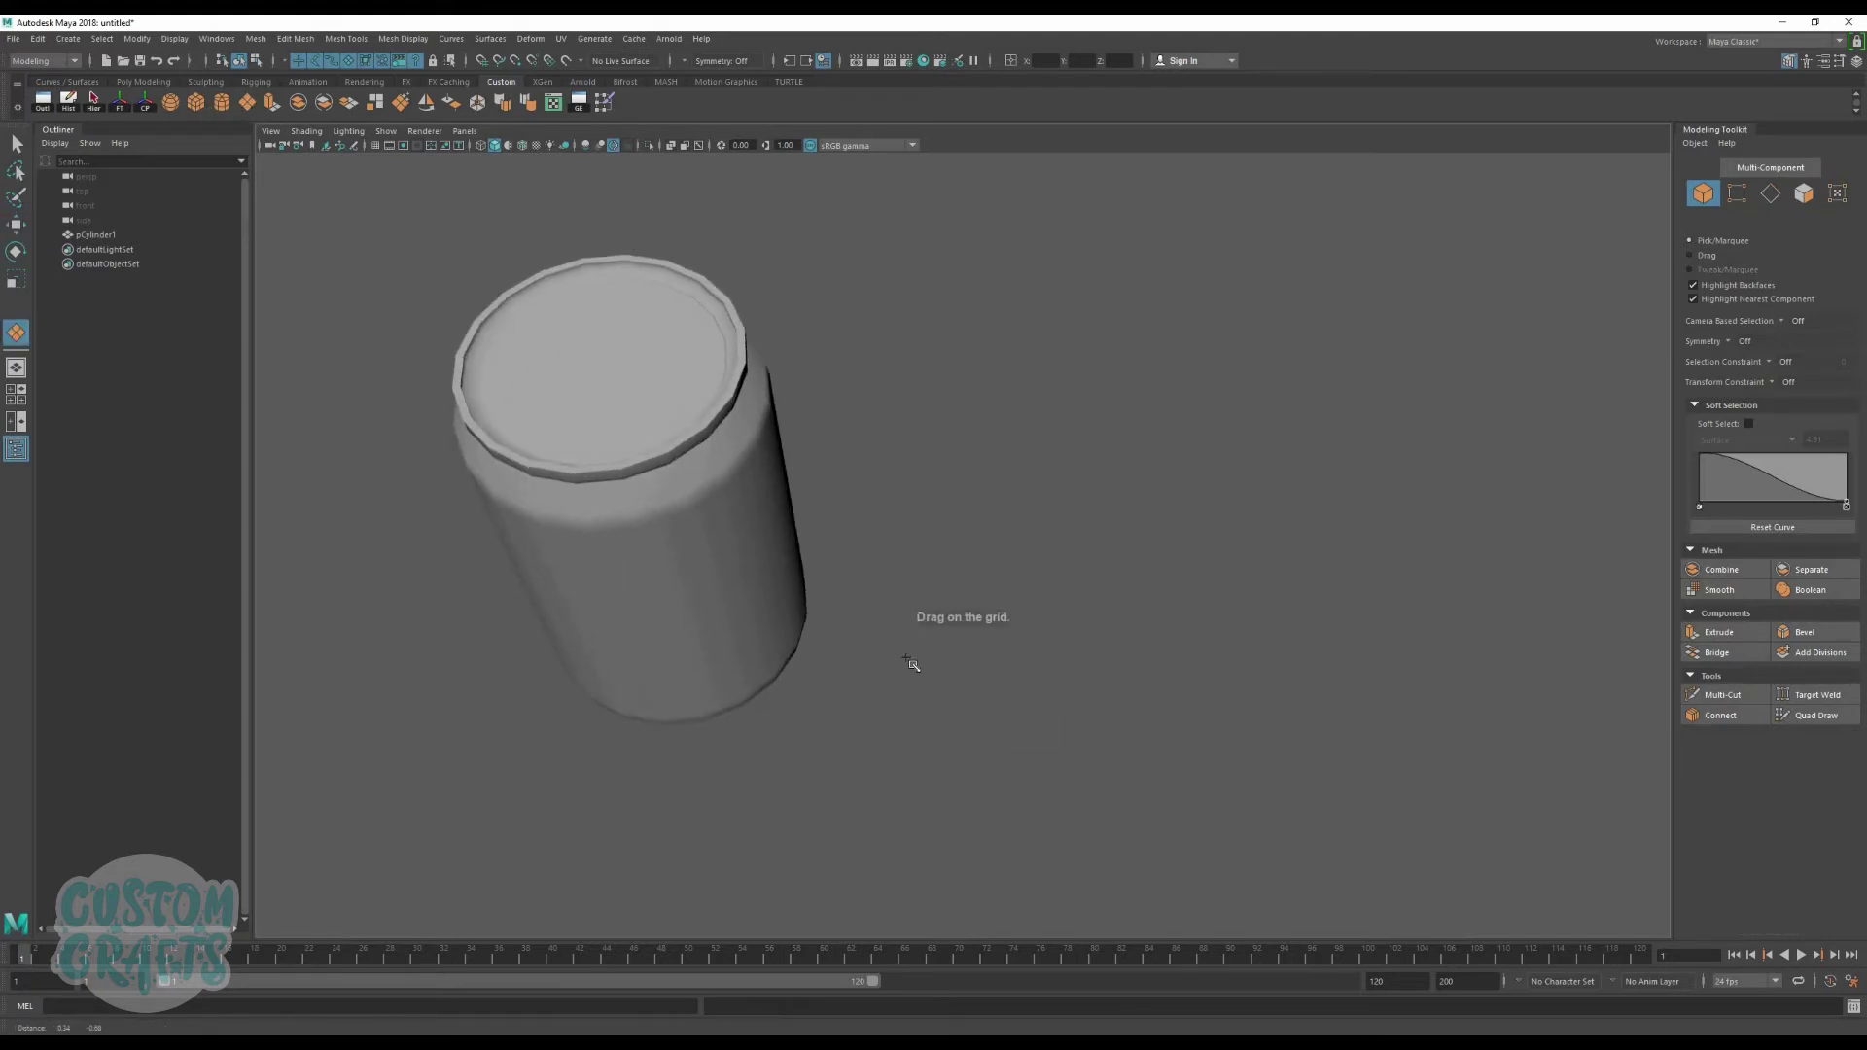
pyautogui.keyDown('alt'); pyautogui.moveTo(913, 663); pyautogui.dragTo(982, 710, button='right'); pyautogui.keyUp('alt')
pyautogui.keyDown('alt'); pyautogui.moveTo(1096, 779); pyautogui.dragTo(875, 593); pyautogui.keyUp('alt')
pyautogui.keyDown('alt'); pyautogui.moveTo(875, 593); pyautogui.dragTo(936, 622, button='right'); pyautogui.keyUp('alt')
pyautogui.moveTo(932, 617); pyautogui.dragTo(1002, 576)
# Step: Scale the new plane down uniformly to about a third of its size
pyautogui.keyDown('alt'); pyautogui.moveTo(1057, 644); pyautogui.dragTo(1041, 749); pyautogui.keyUp('alt')
pyautogui.keyDown('alt'); pyautogui.moveTo(982, 632); pyautogui.dragTo(1045, 663, button='right'); pyautogui.keyUp('alt')
pyautogui.keyDown('alt'); pyautogui.moveTo(1046, 760); pyautogui.dragTo(1046, 675, button='middle'); pyautogui.keyUp('alt')
pyautogui.keyDown('alt'); pyautogui.moveTo(1046, 675); pyautogui.dragTo(1101, 718); pyautogui.keyUp('alt')
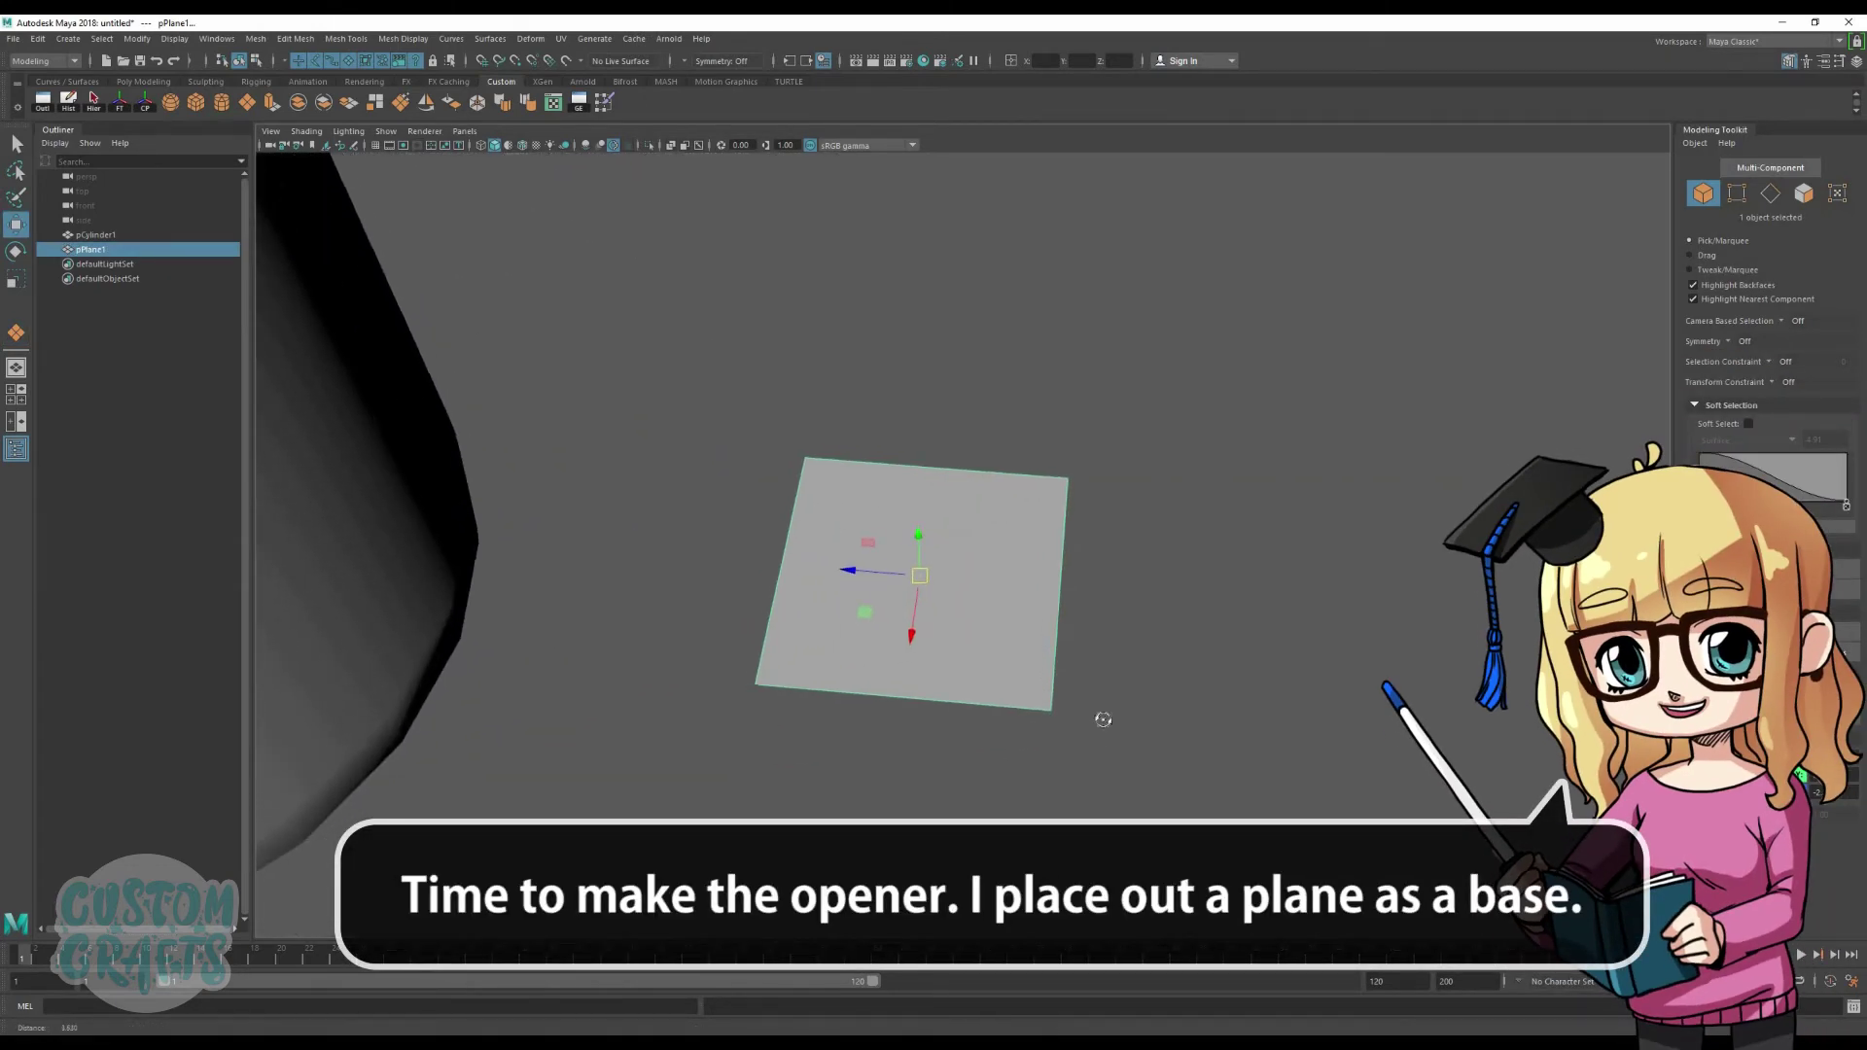
pyautogui.keyDown('alt'); pyautogui.moveTo(1101, 718); pyautogui.dragTo(1120, 726, button='right'); pyautogui.keyUp('alt')
pyautogui.keyDown('alt'); pyautogui.moveTo(1092, 698); pyautogui.dragTo(1117, 758); pyautogui.keyUp('alt')
pyautogui.keyDown('alt'); pyautogui.moveTo(968, 623); pyautogui.dragTo(983, 665, button='middle'); pyautogui.keyUp('alt')
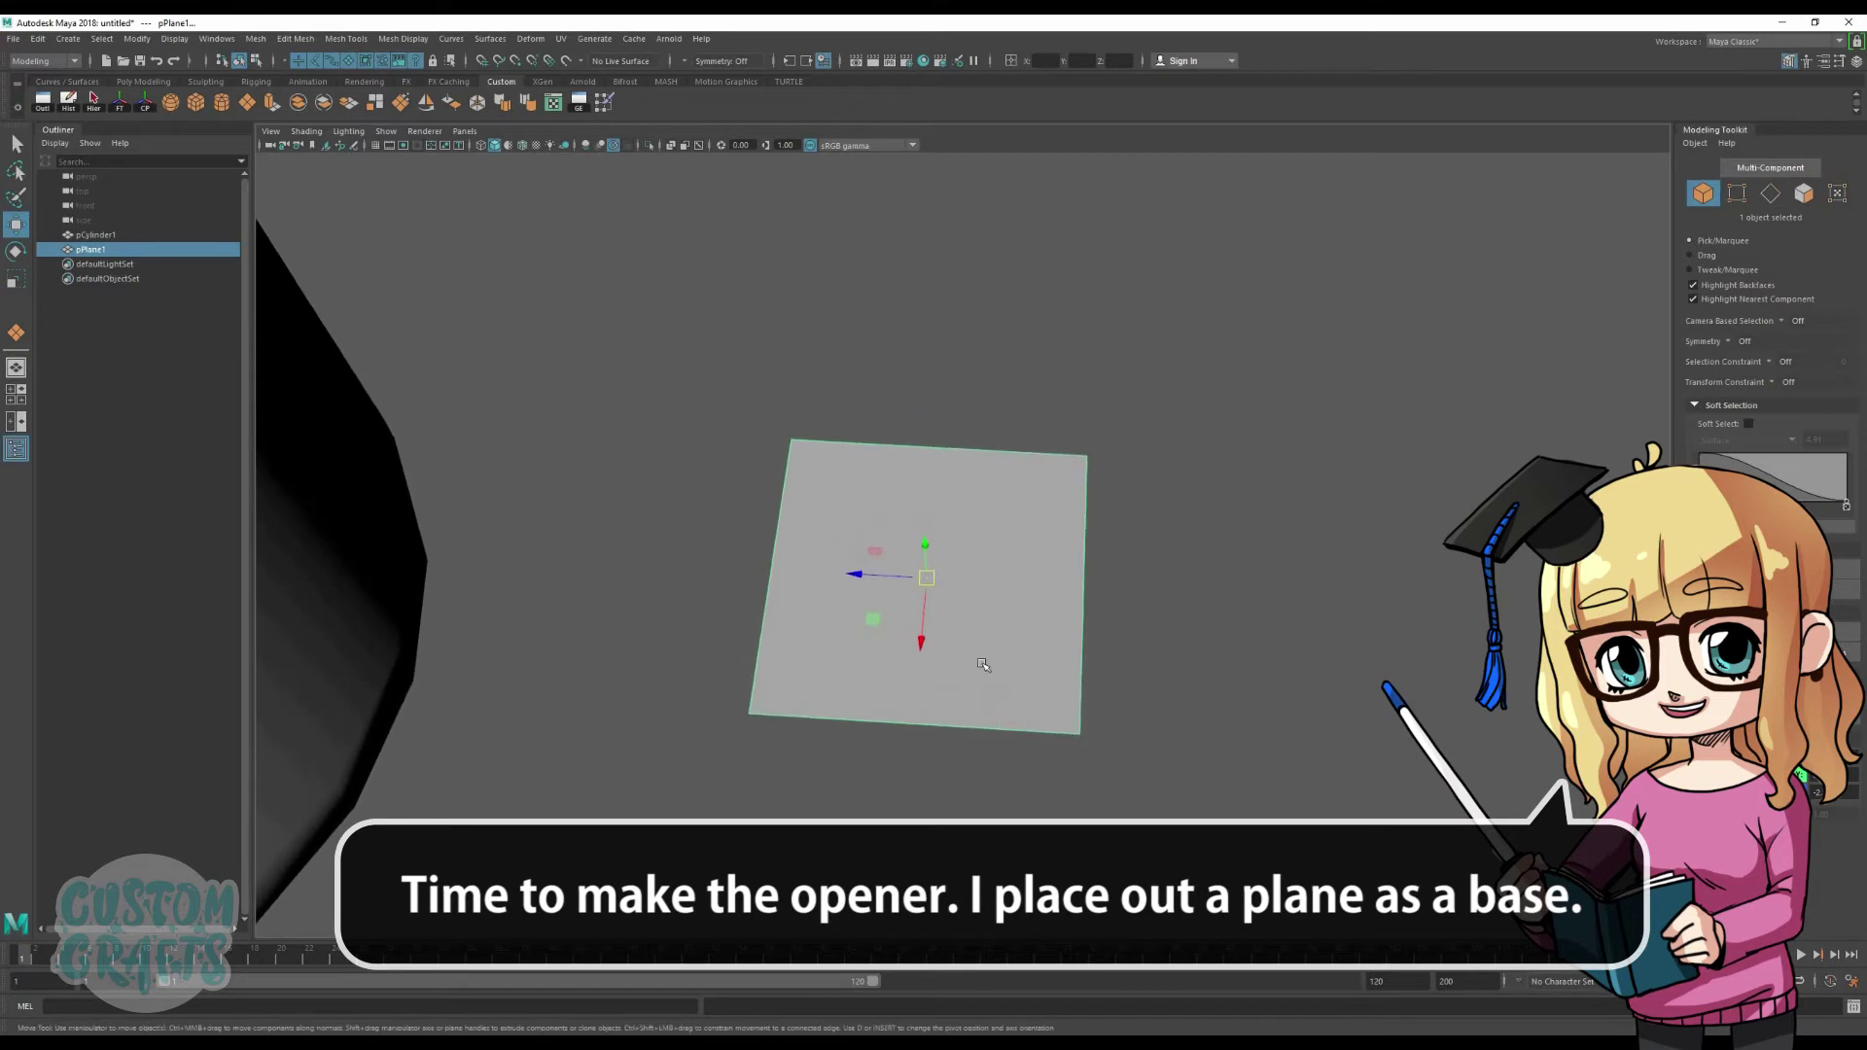
pyautogui.press('r')
pyautogui.moveTo(927, 577); pyautogui.dragTo(779, 541)
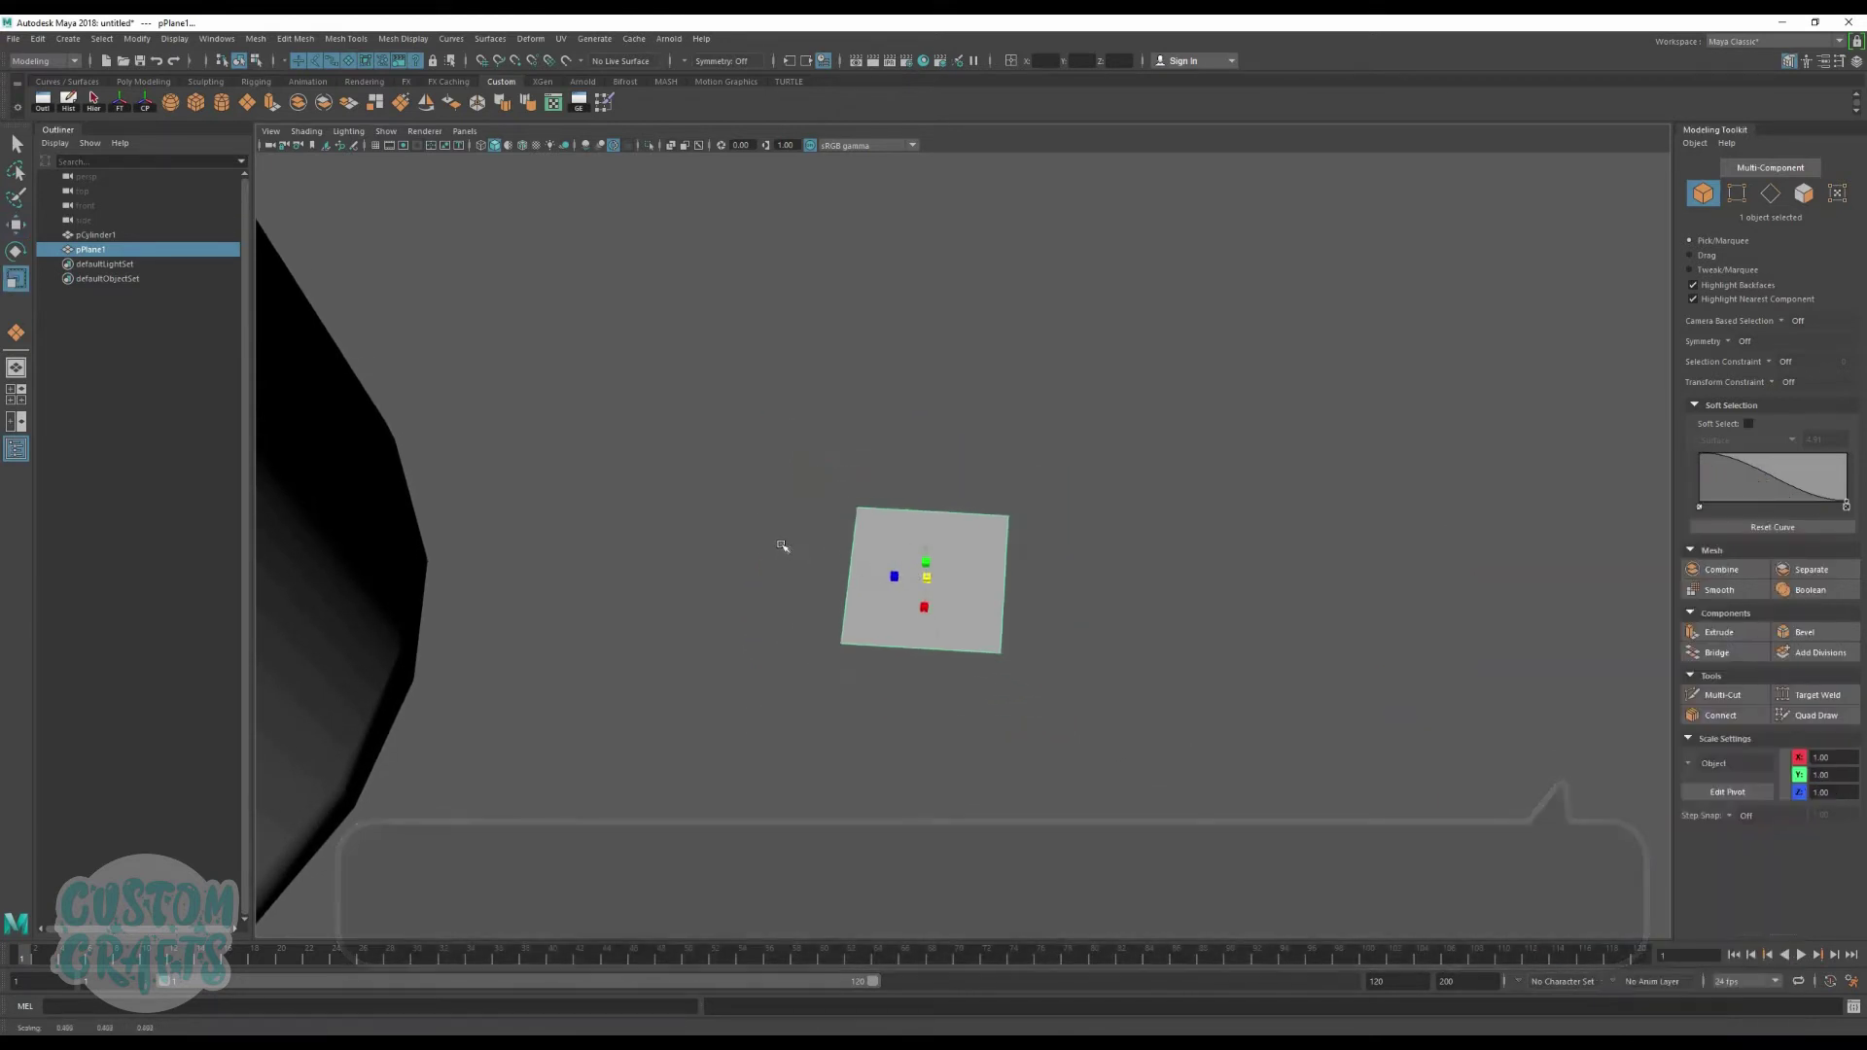
# Step: Scale the plane's far edge along Z to about 60 percent of its width, giving the plane a trapezoid shape
pyautogui.moveTo(960, 589); pyautogui.dragTo(934, 553, button='right')
pyautogui.click(933, 550)
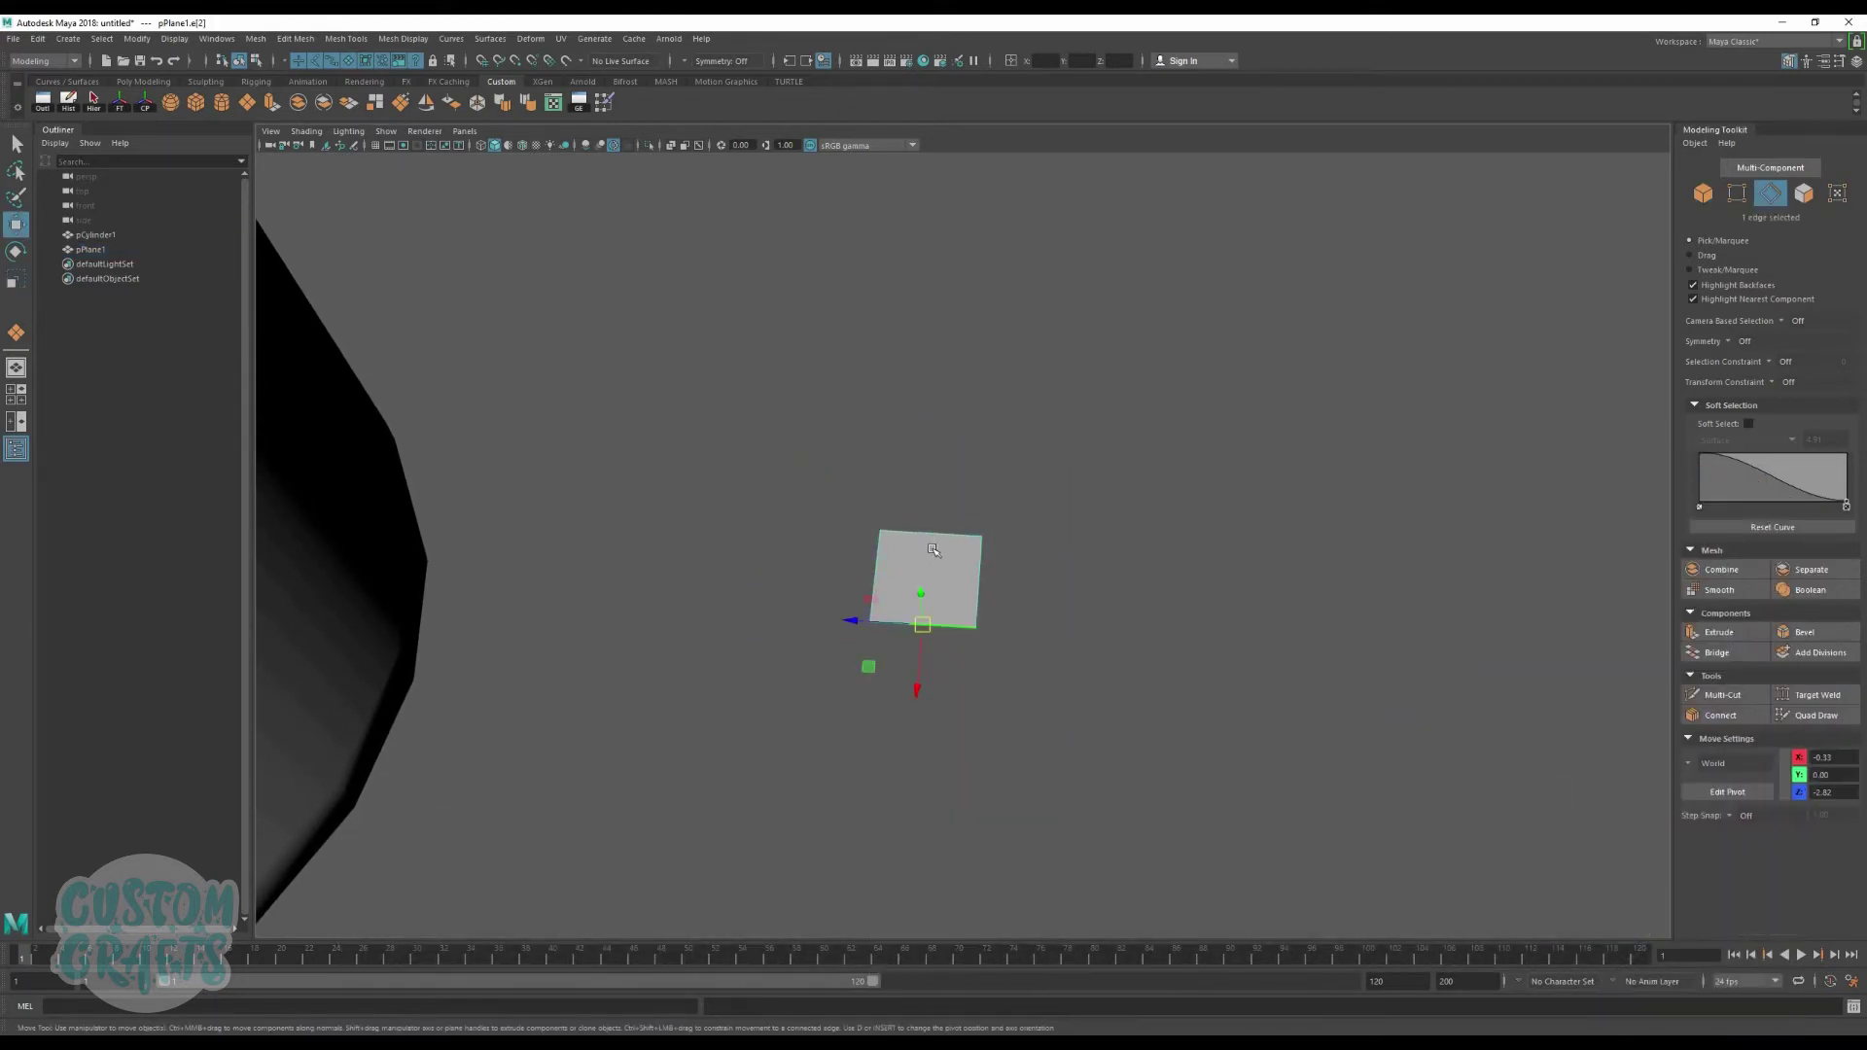
pyautogui.press('r')
pyautogui.moveTo(866, 530); pyautogui.dragTo(887, 537)
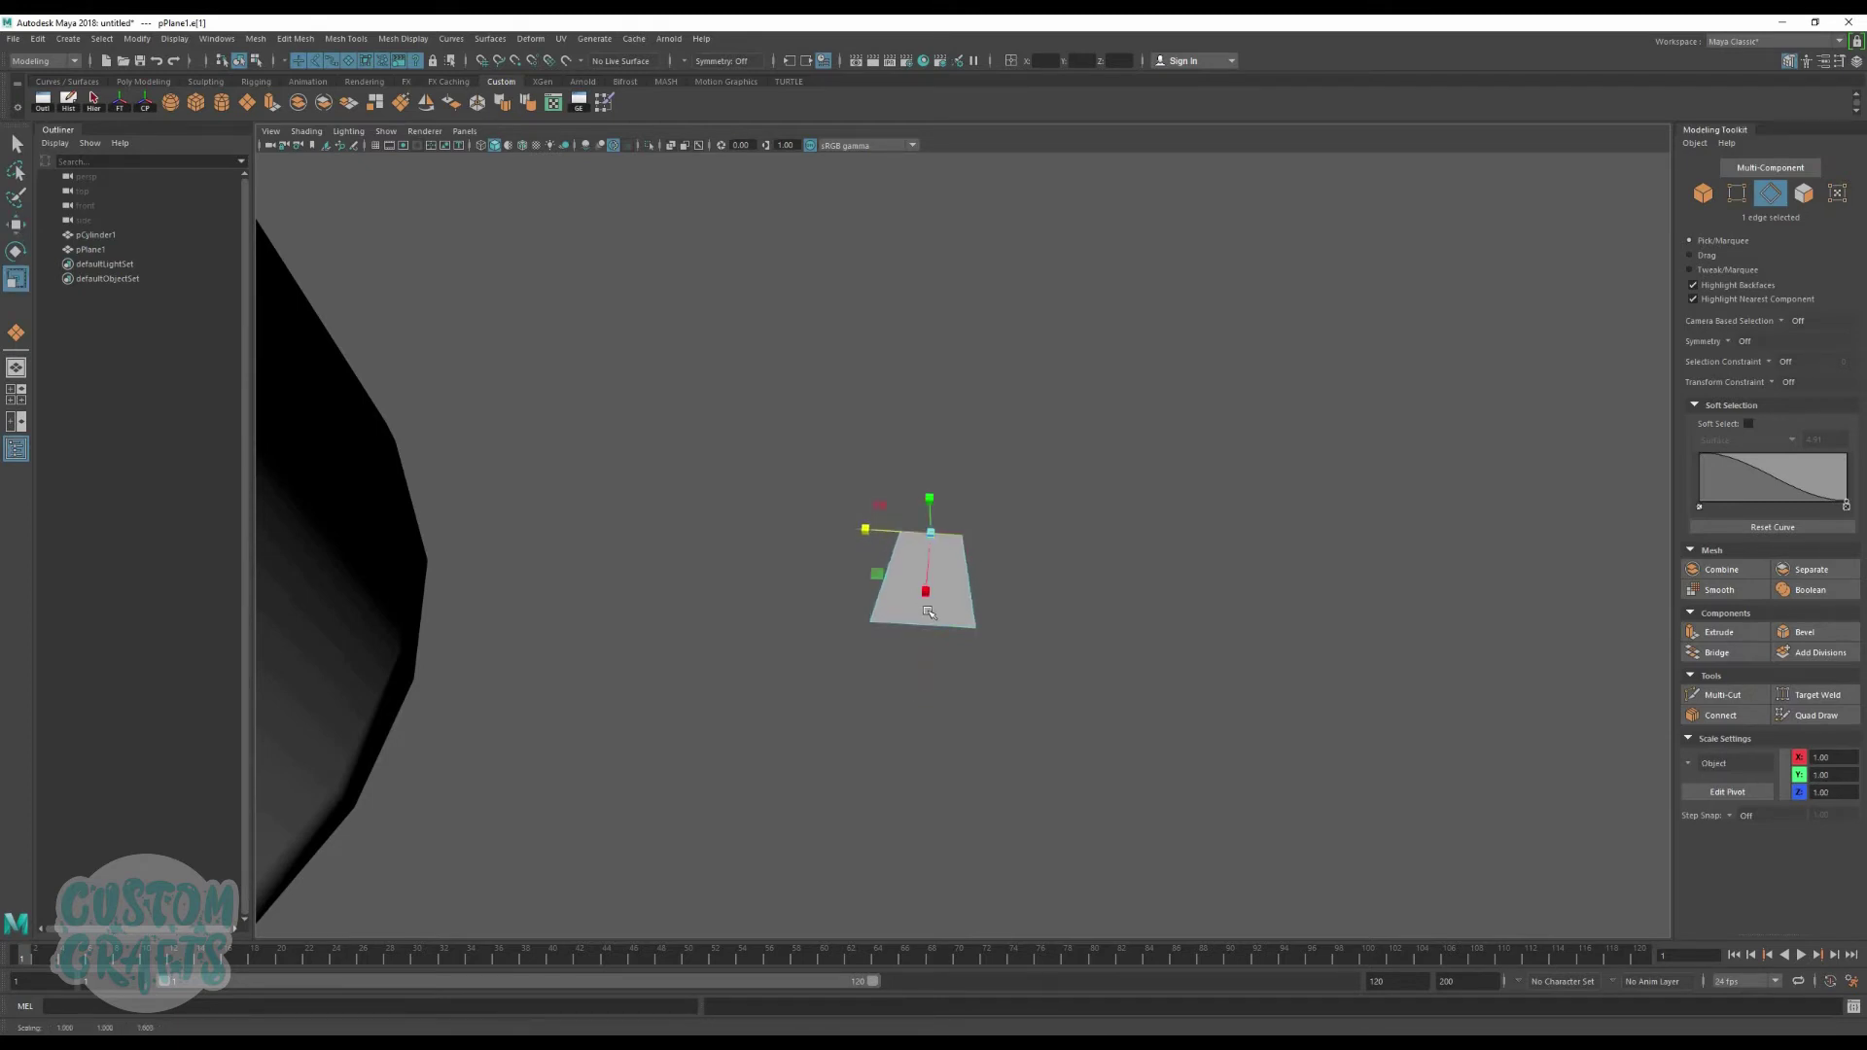
# Step: Extrude the plane's wide near edge outward along X to add one full-width segment
pyautogui.press('w')
pyautogui.click(1072, 662)
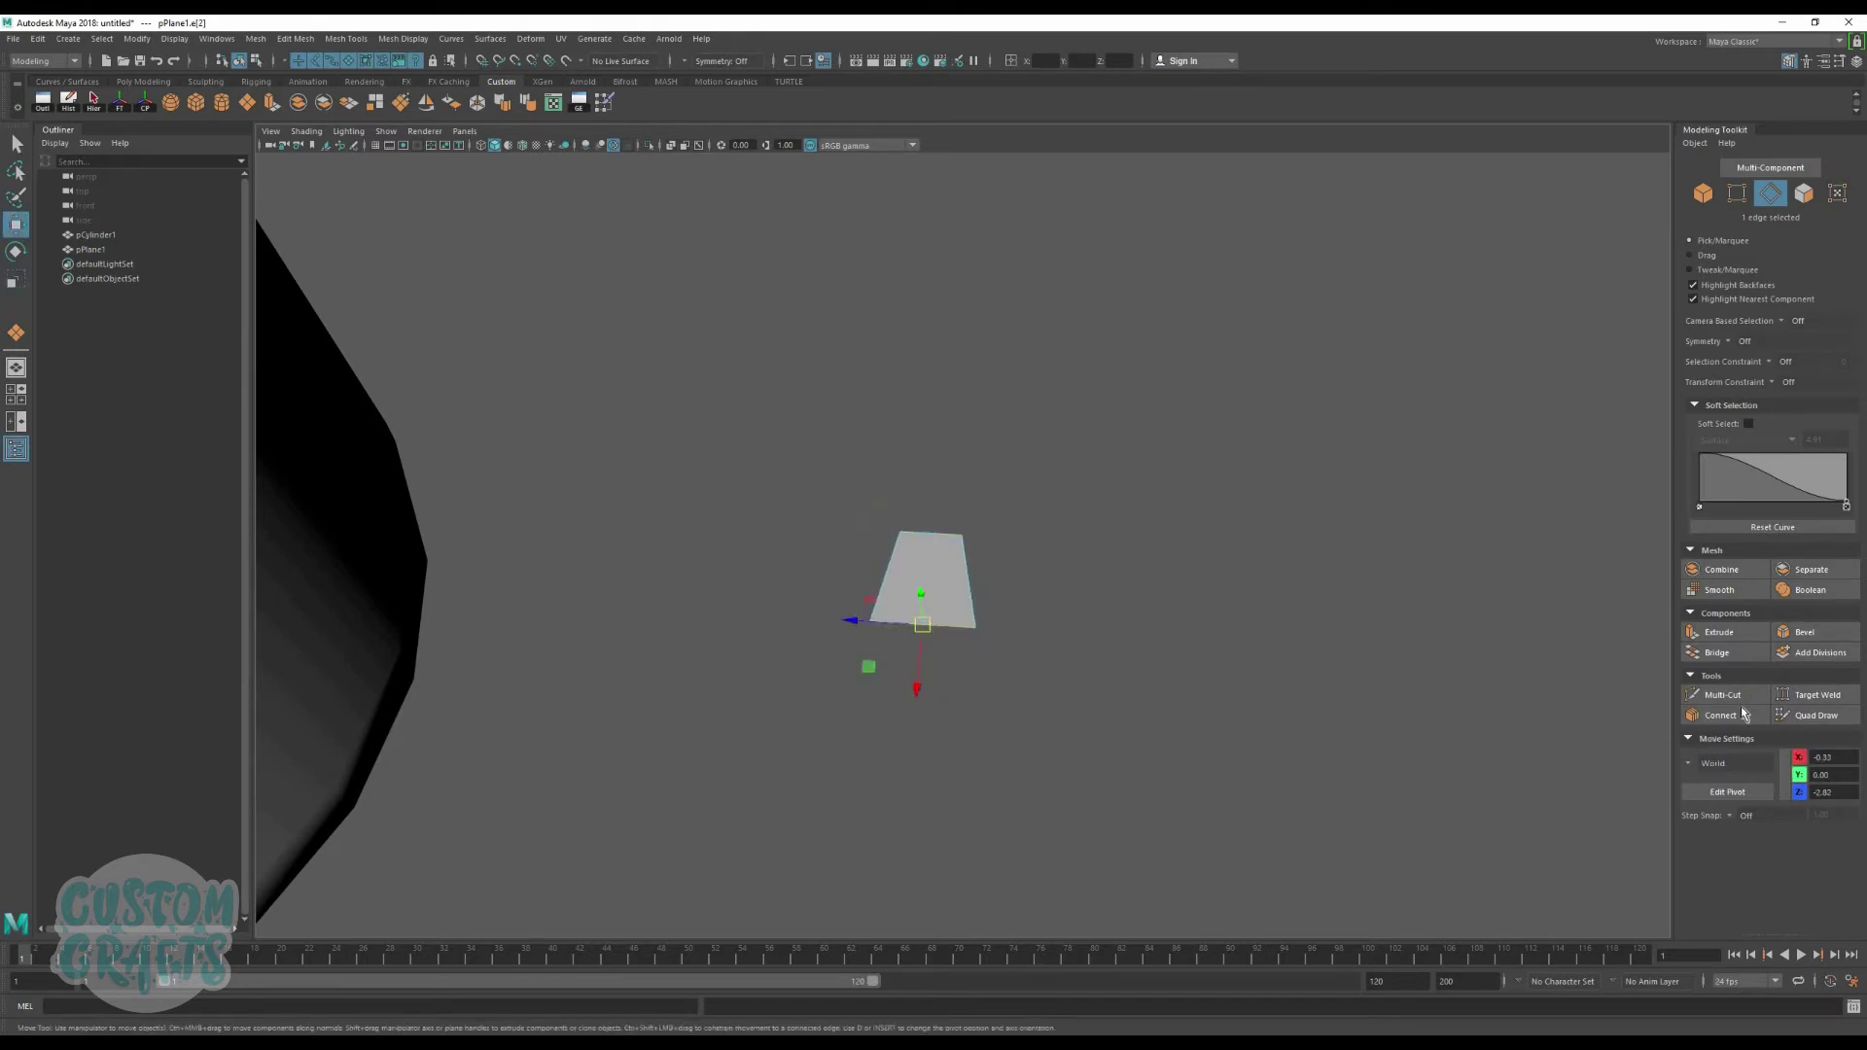
pyautogui.click(1720, 632)
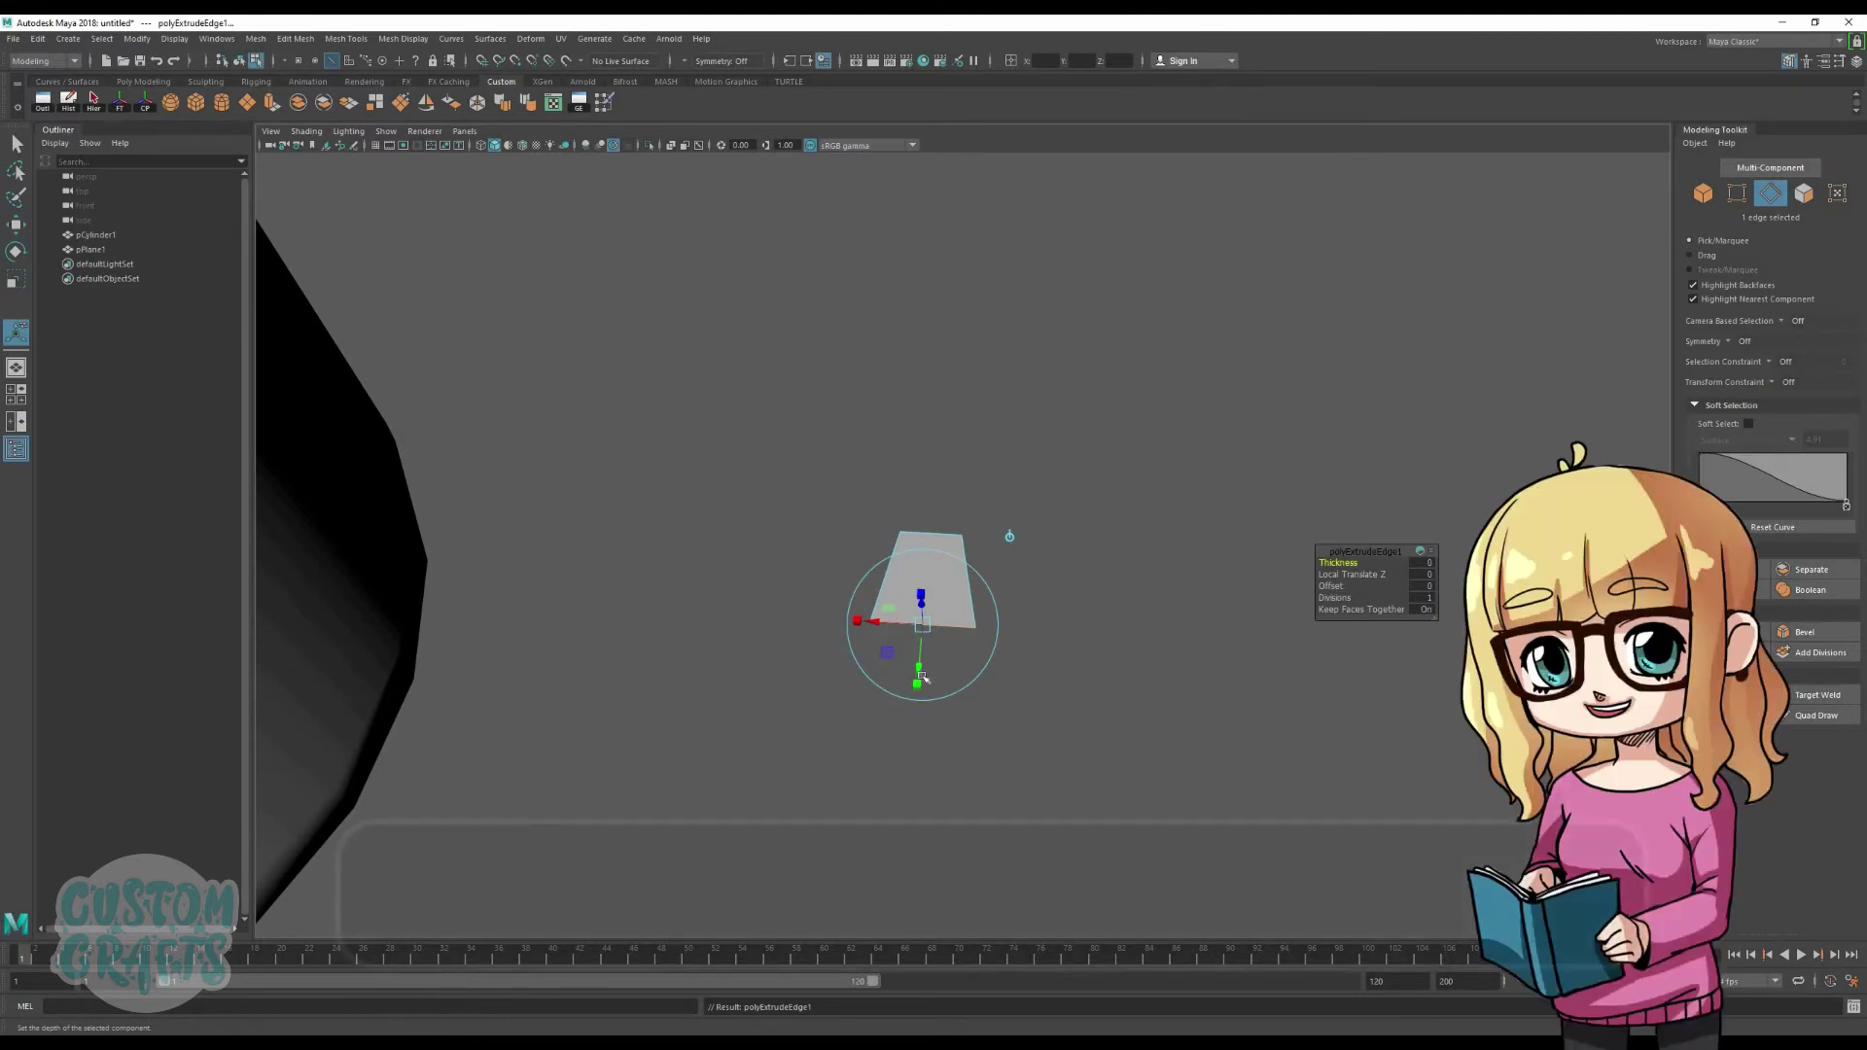
pyautogui.moveTo(922, 678); pyautogui.dragTo(913, 736)
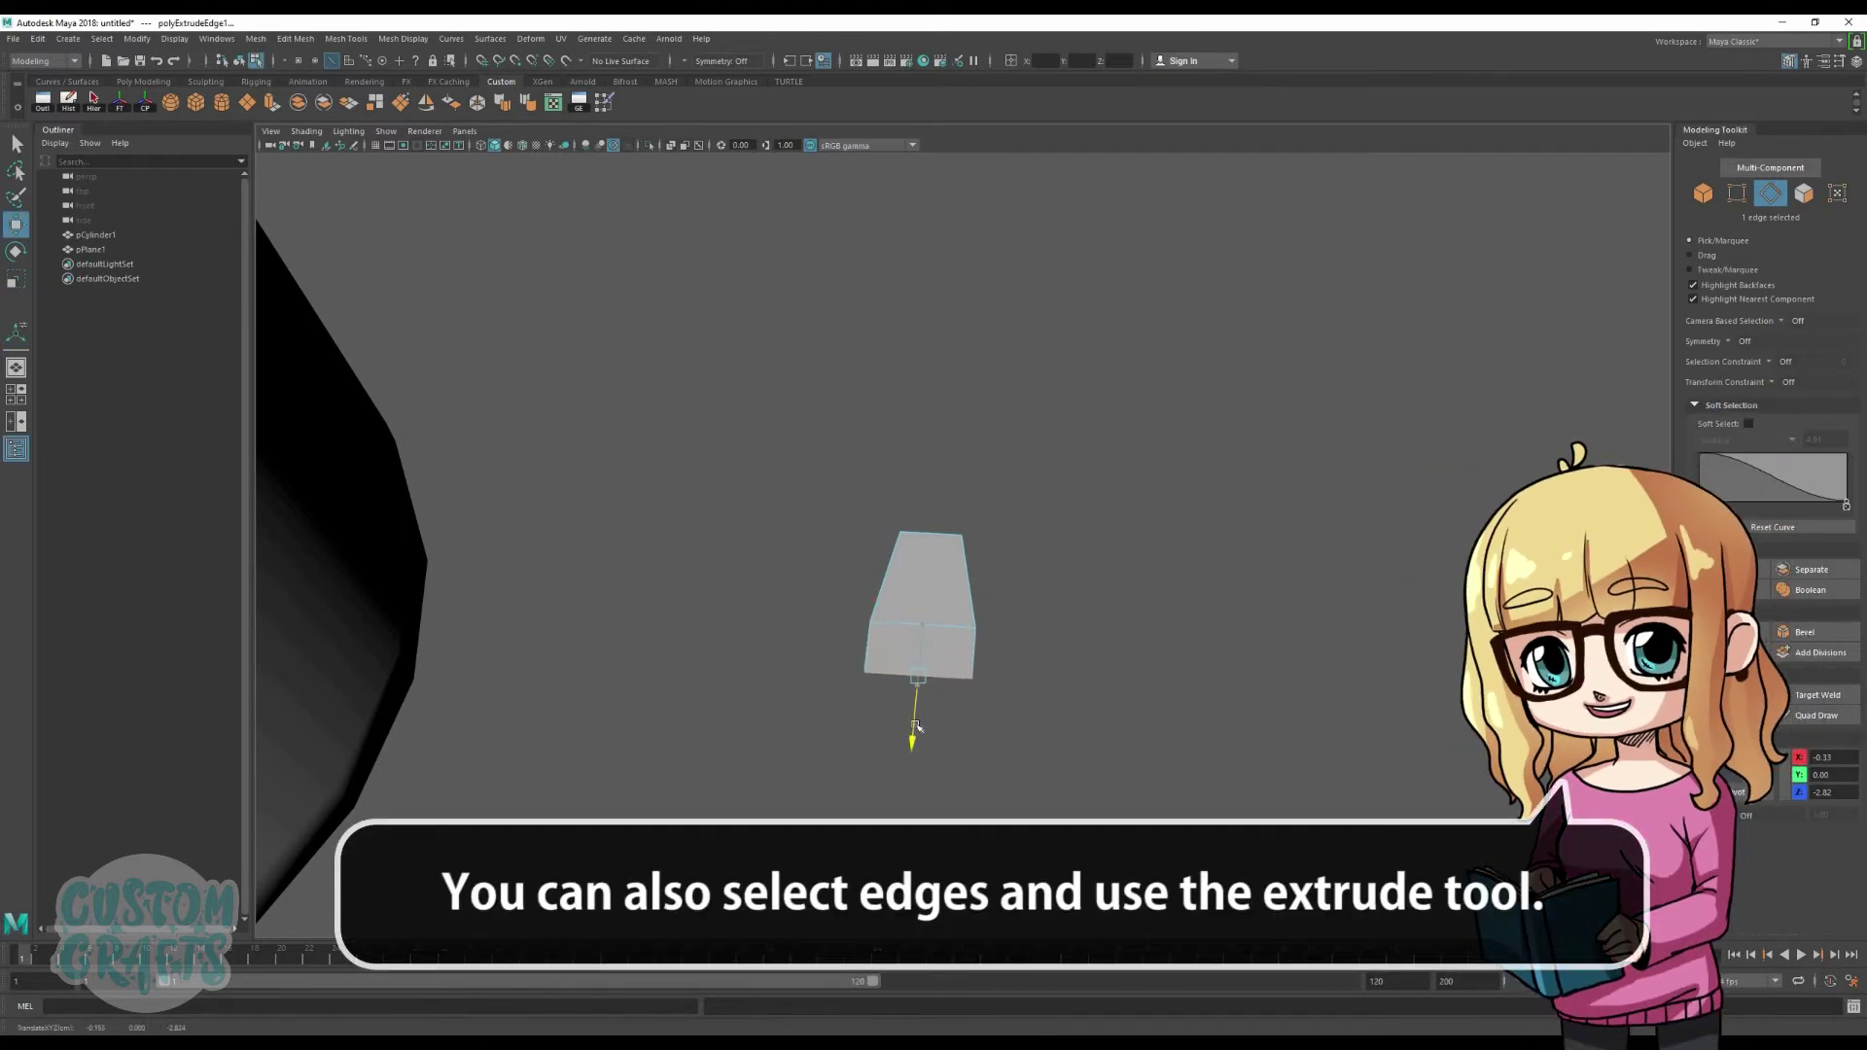
# Step: Extrude the near edge outward once more and scale it narrower along Z to taper that end
pyautogui.click(1719, 632)
pyautogui.press('w')
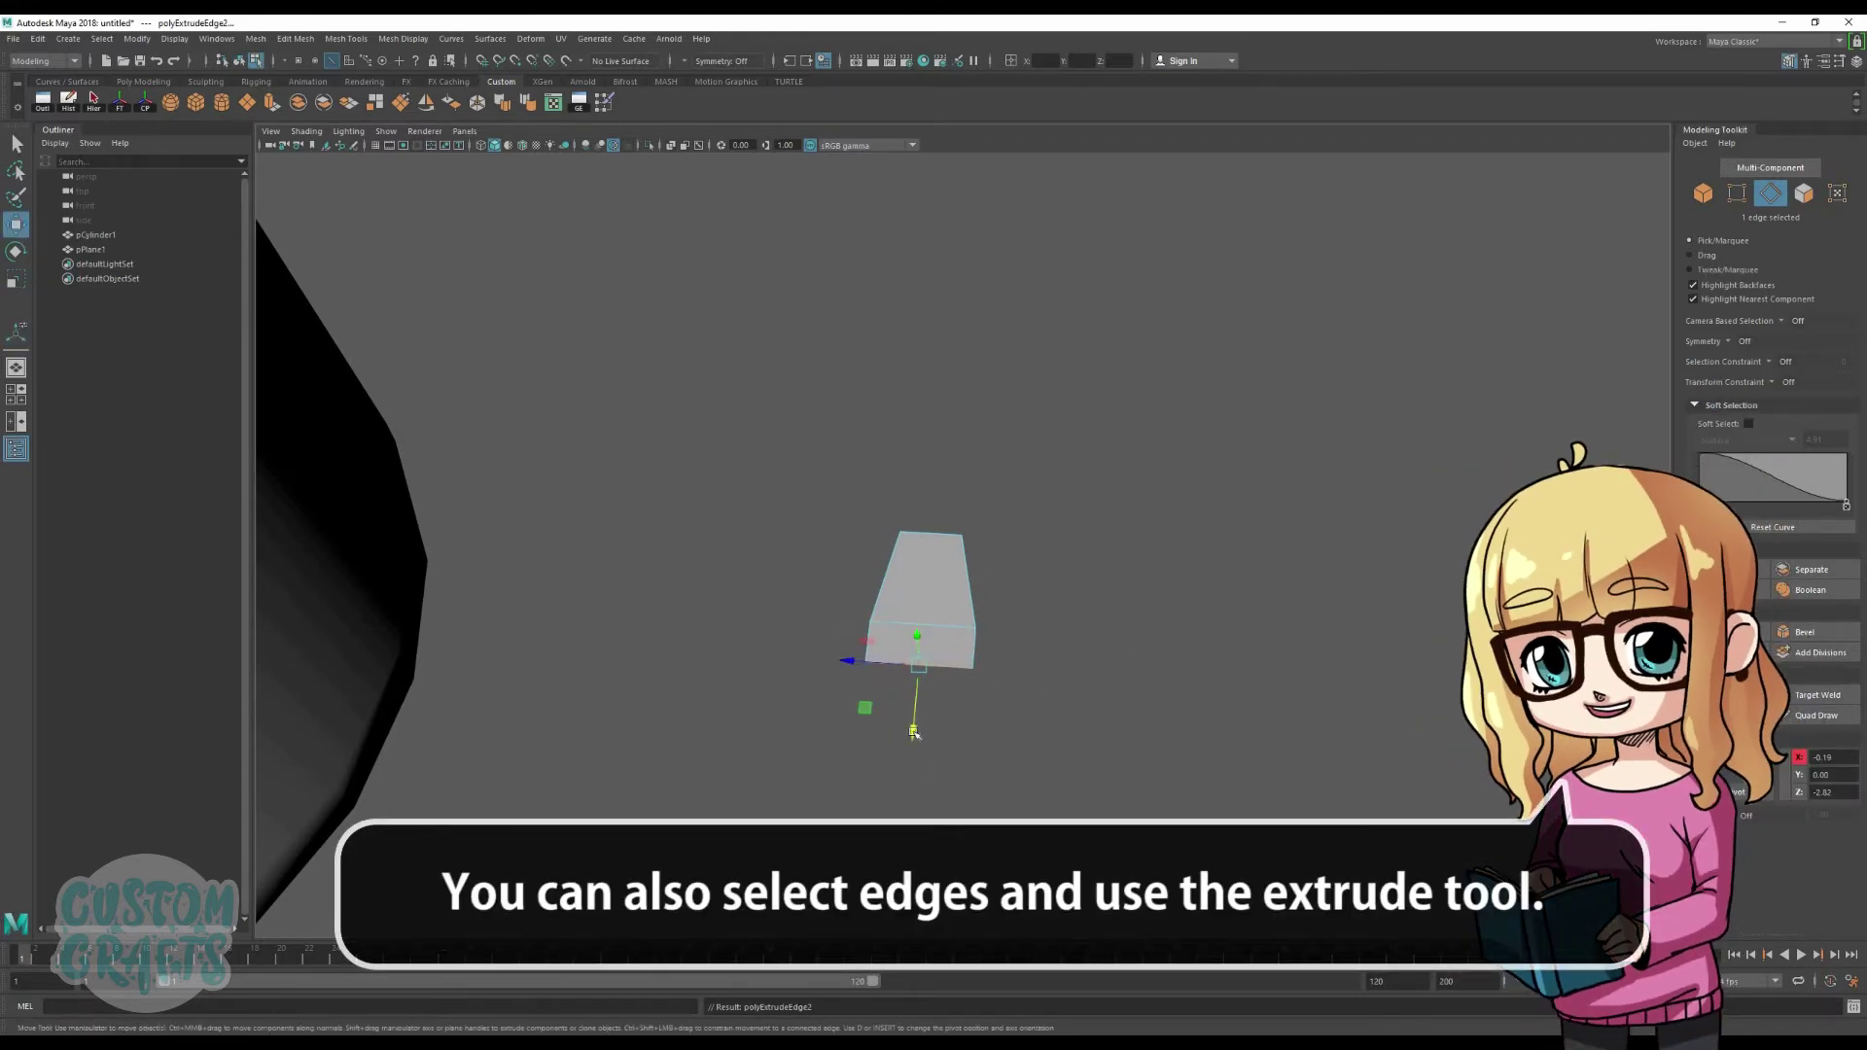
pyautogui.moveTo(915, 733); pyautogui.dragTo(916, 767)
pyautogui.press('r')
pyautogui.moveTo(849, 700); pyautogui.dragTo(866, 701)
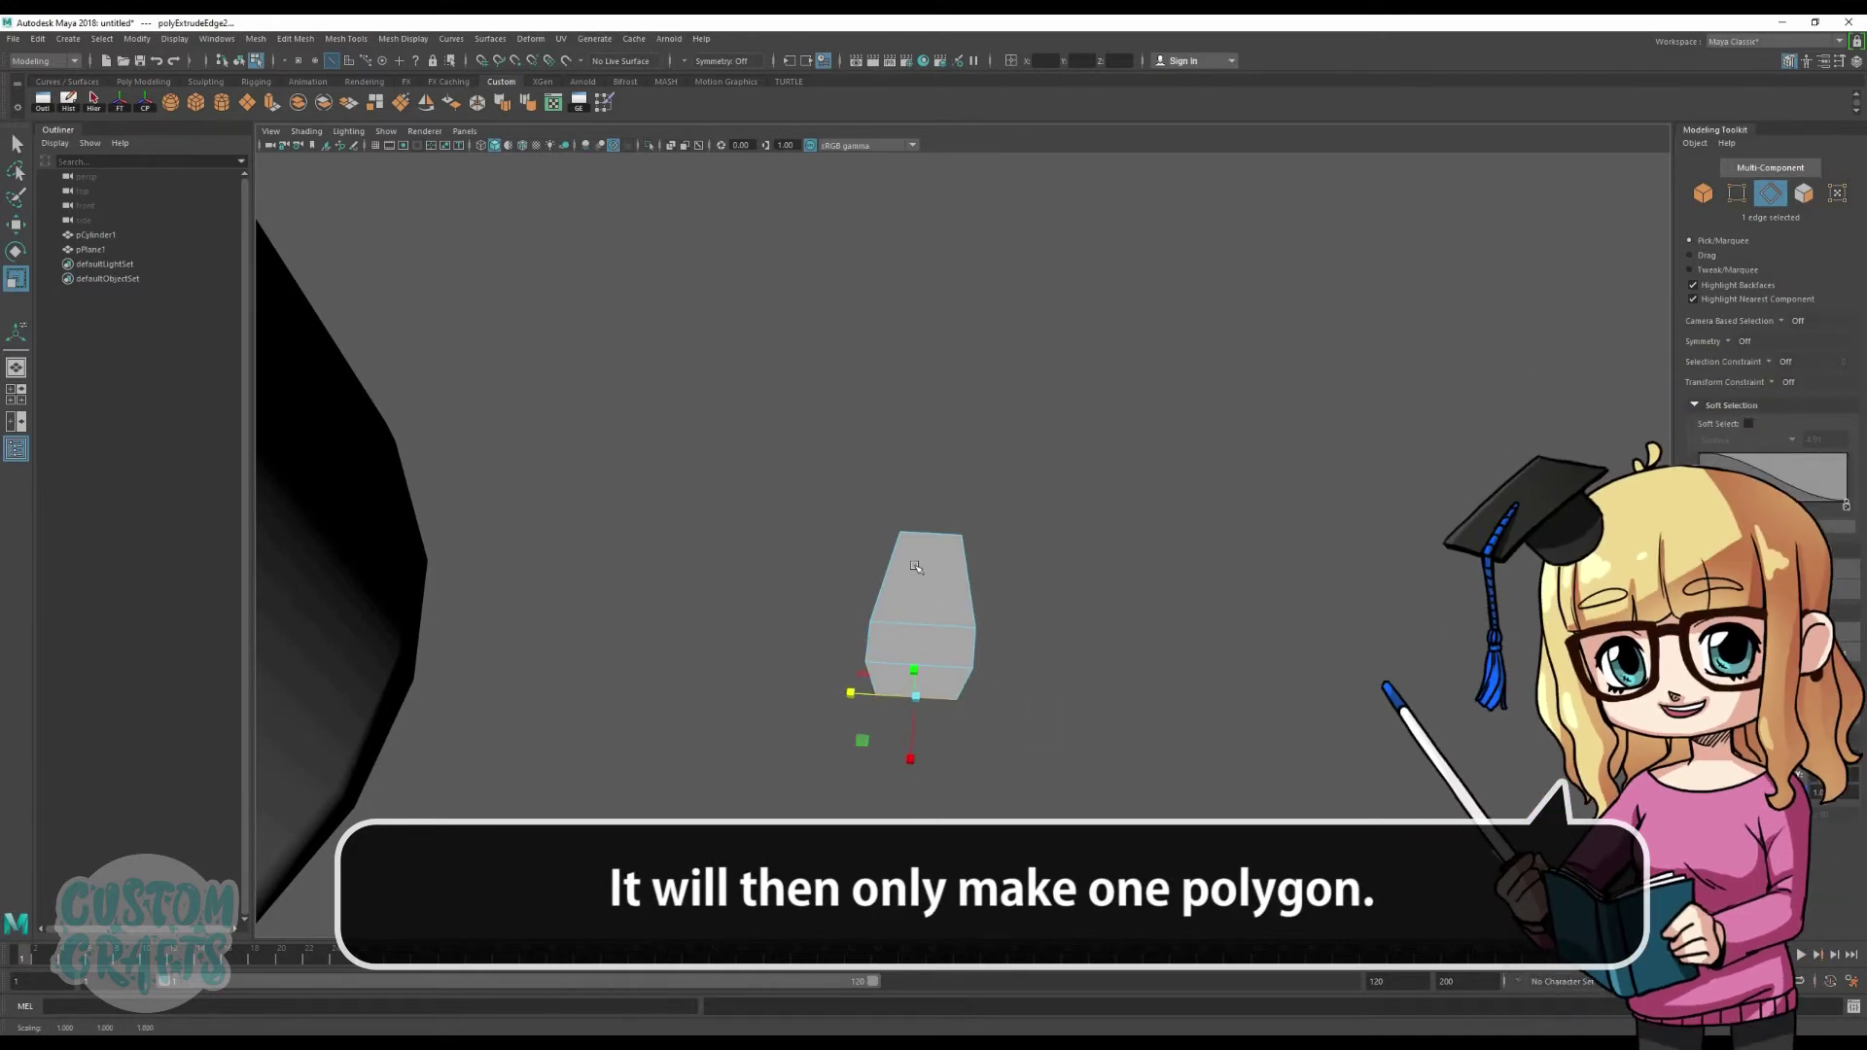
pyautogui.press('w')
# Step: Insert a lengthwise edge loop through the middle of the opener and extend it so both ends bulge outward
pyautogui.click(930, 538)
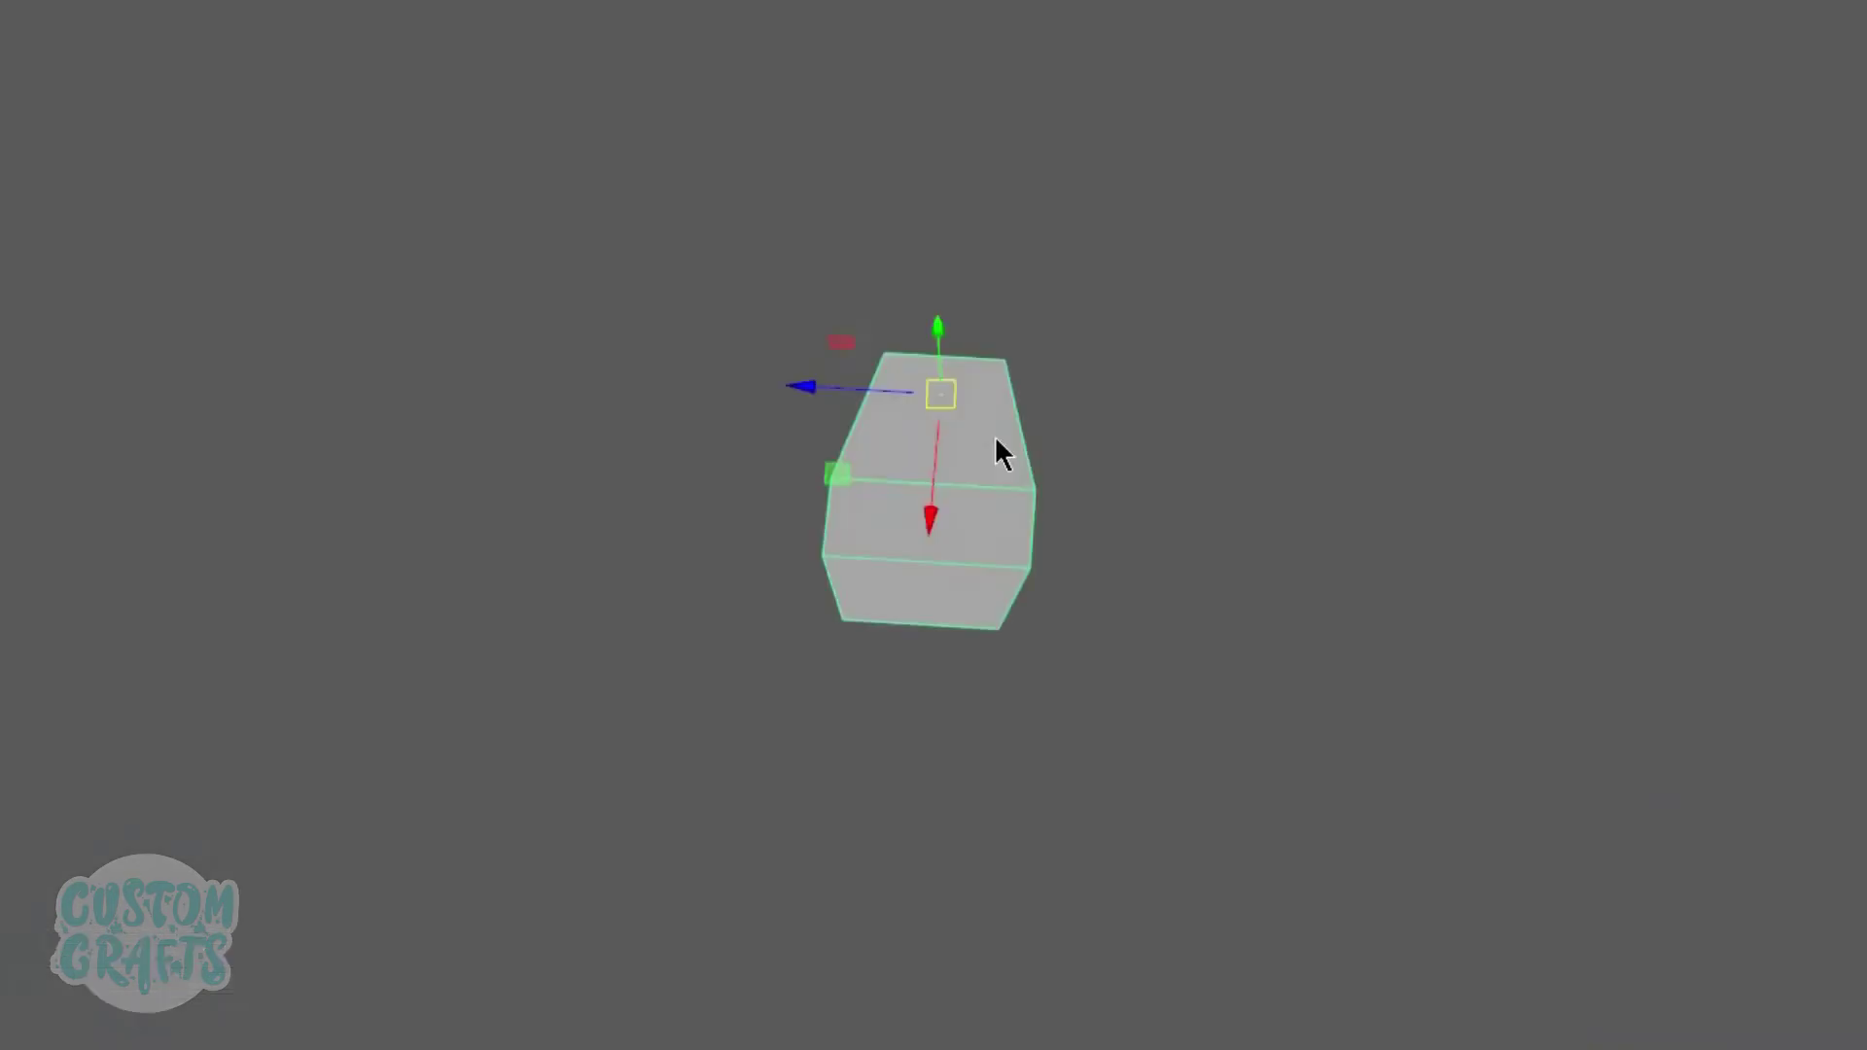
pyautogui.keyDown('shift'); pyautogui.moveTo(954, 582); pyautogui.dragTo(910, 615, button='right'); pyautogui.keyUp('shift')
pyautogui.keyDown('shift'); pyautogui.moveTo(914, 491); pyautogui.dragTo(916, 492, button='right'); pyautogui.keyUp('shift')
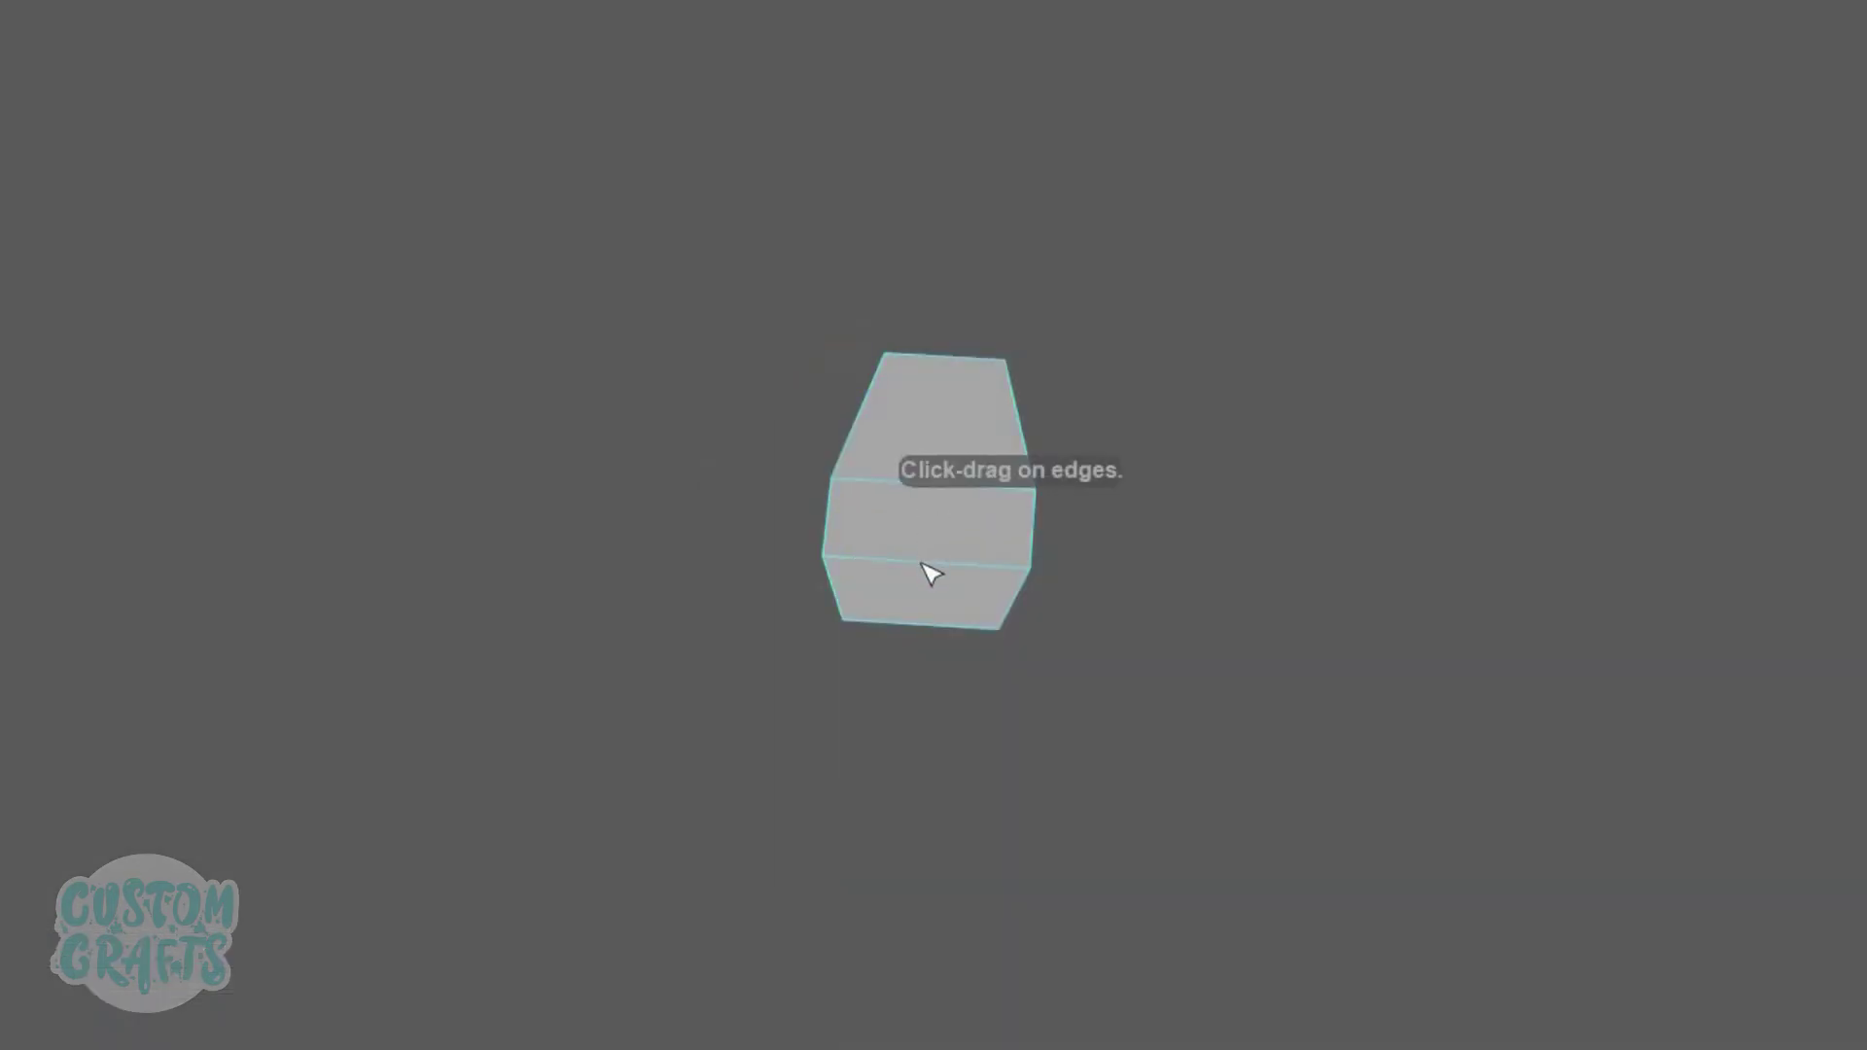
pyautogui.moveTo(929, 577); pyautogui.dragTo(921, 623)
pyautogui.press('w')
pyautogui.moveTo(958, 457); pyautogui.dragTo(1176, 334, button='right')
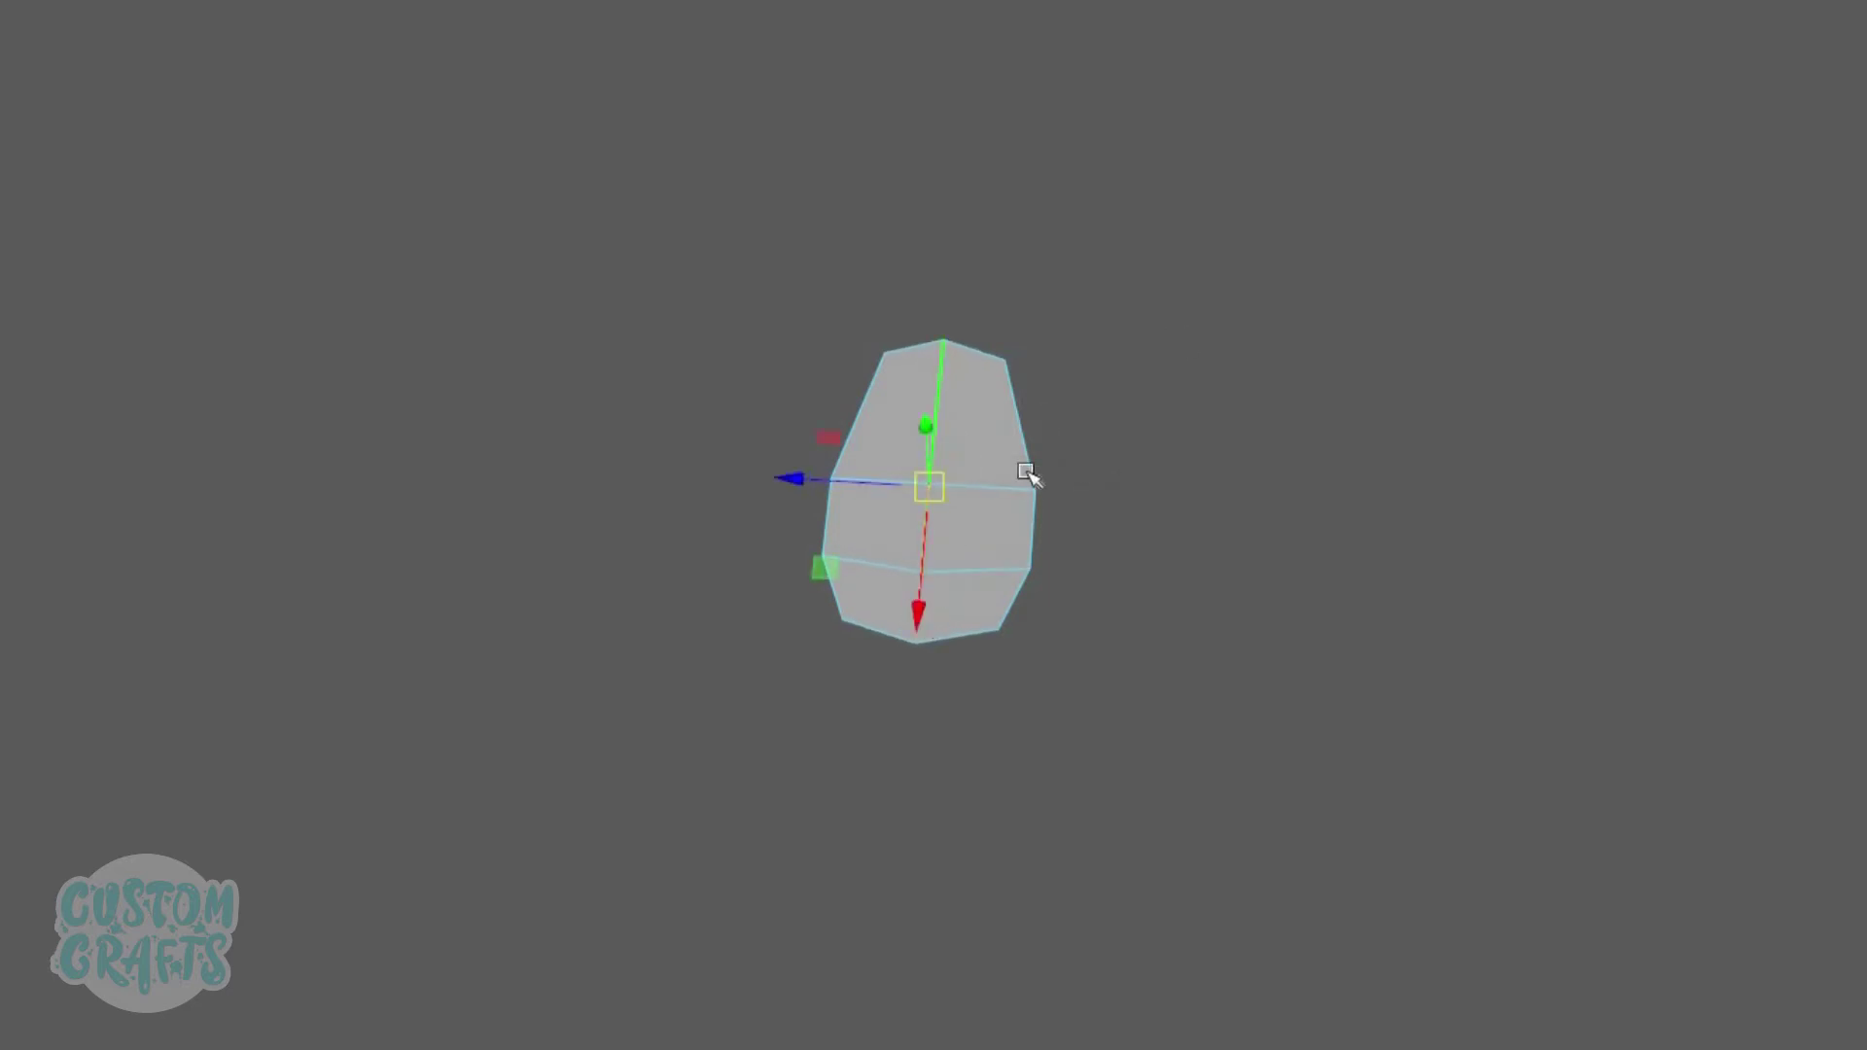
# Step: Bevel the two crosswise edge loops of the opener with a fraction of 0.5
pyautogui.moveTo(986, 494); pyautogui.dragTo(1002, 370, button='right')
pyautogui.click(982, 499)
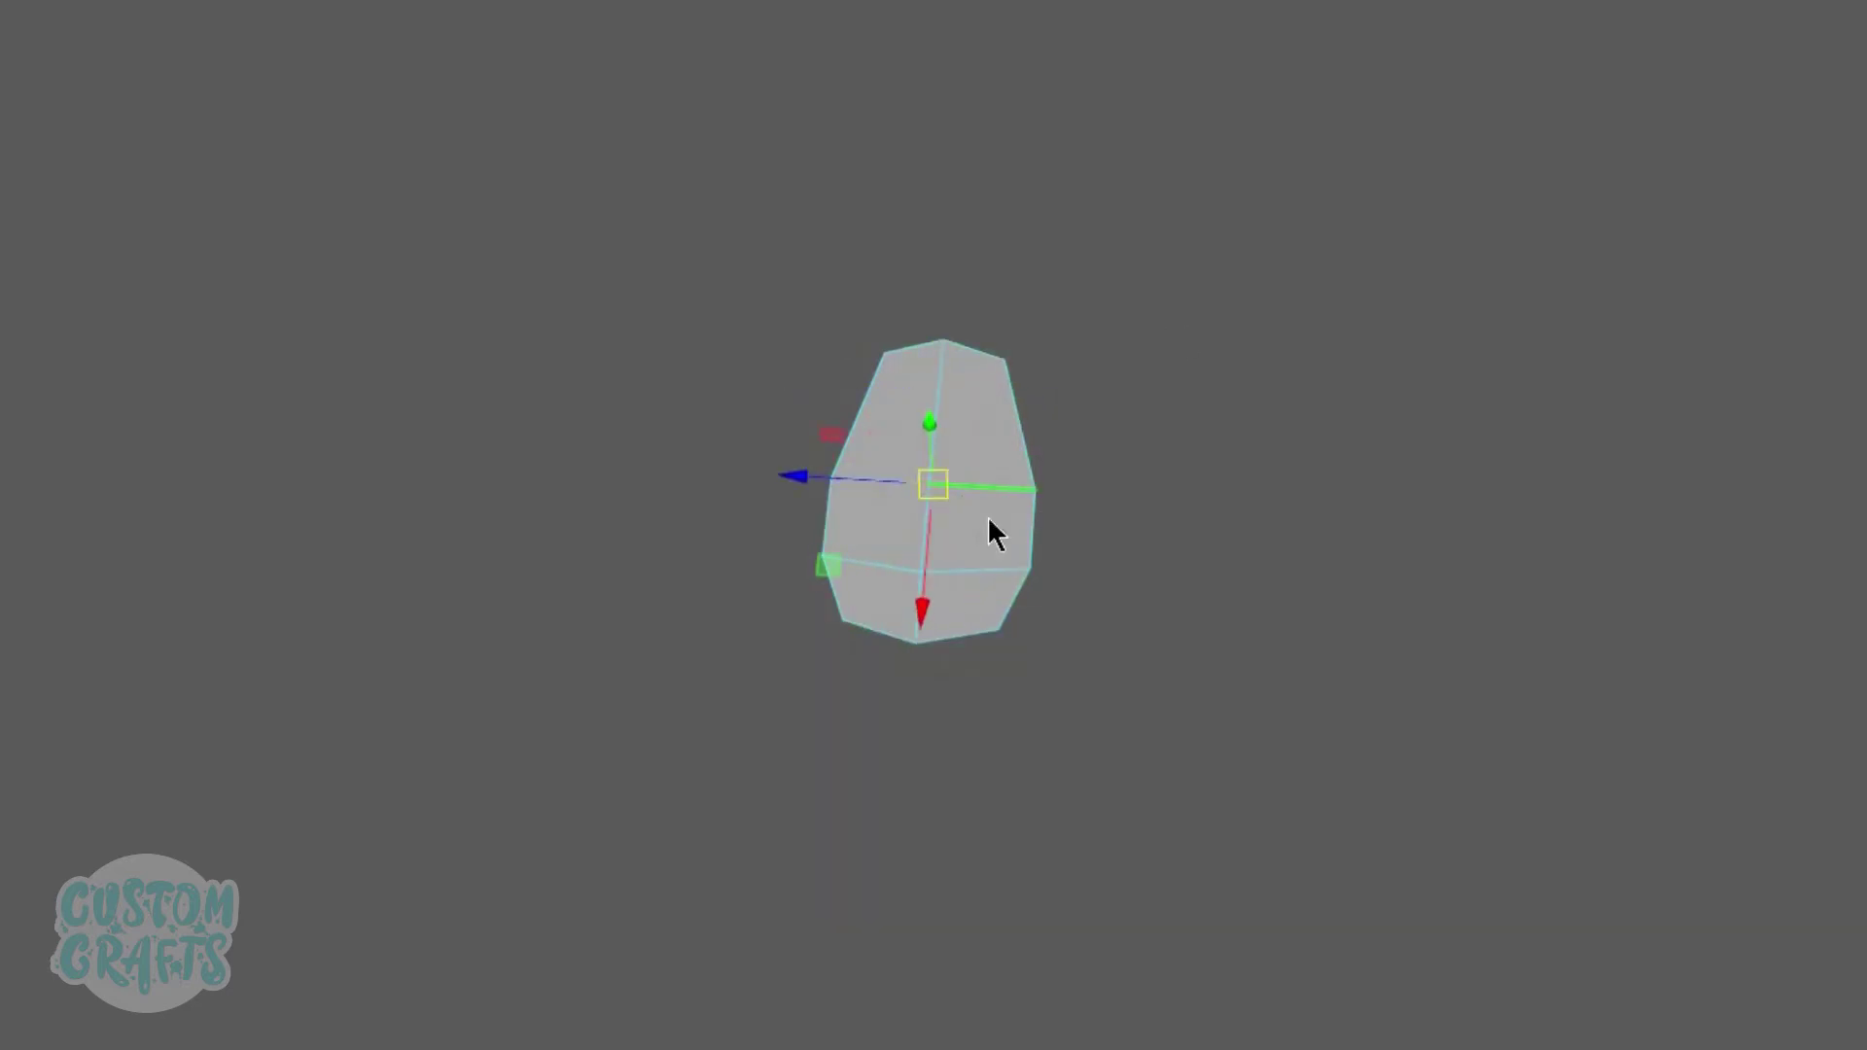
pyautogui.keyDown('shift'); pyautogui.moveTo(985, 517); pyautogui.dragTo(1079, 517, button='right'); pyautogui.keyUp('shift')
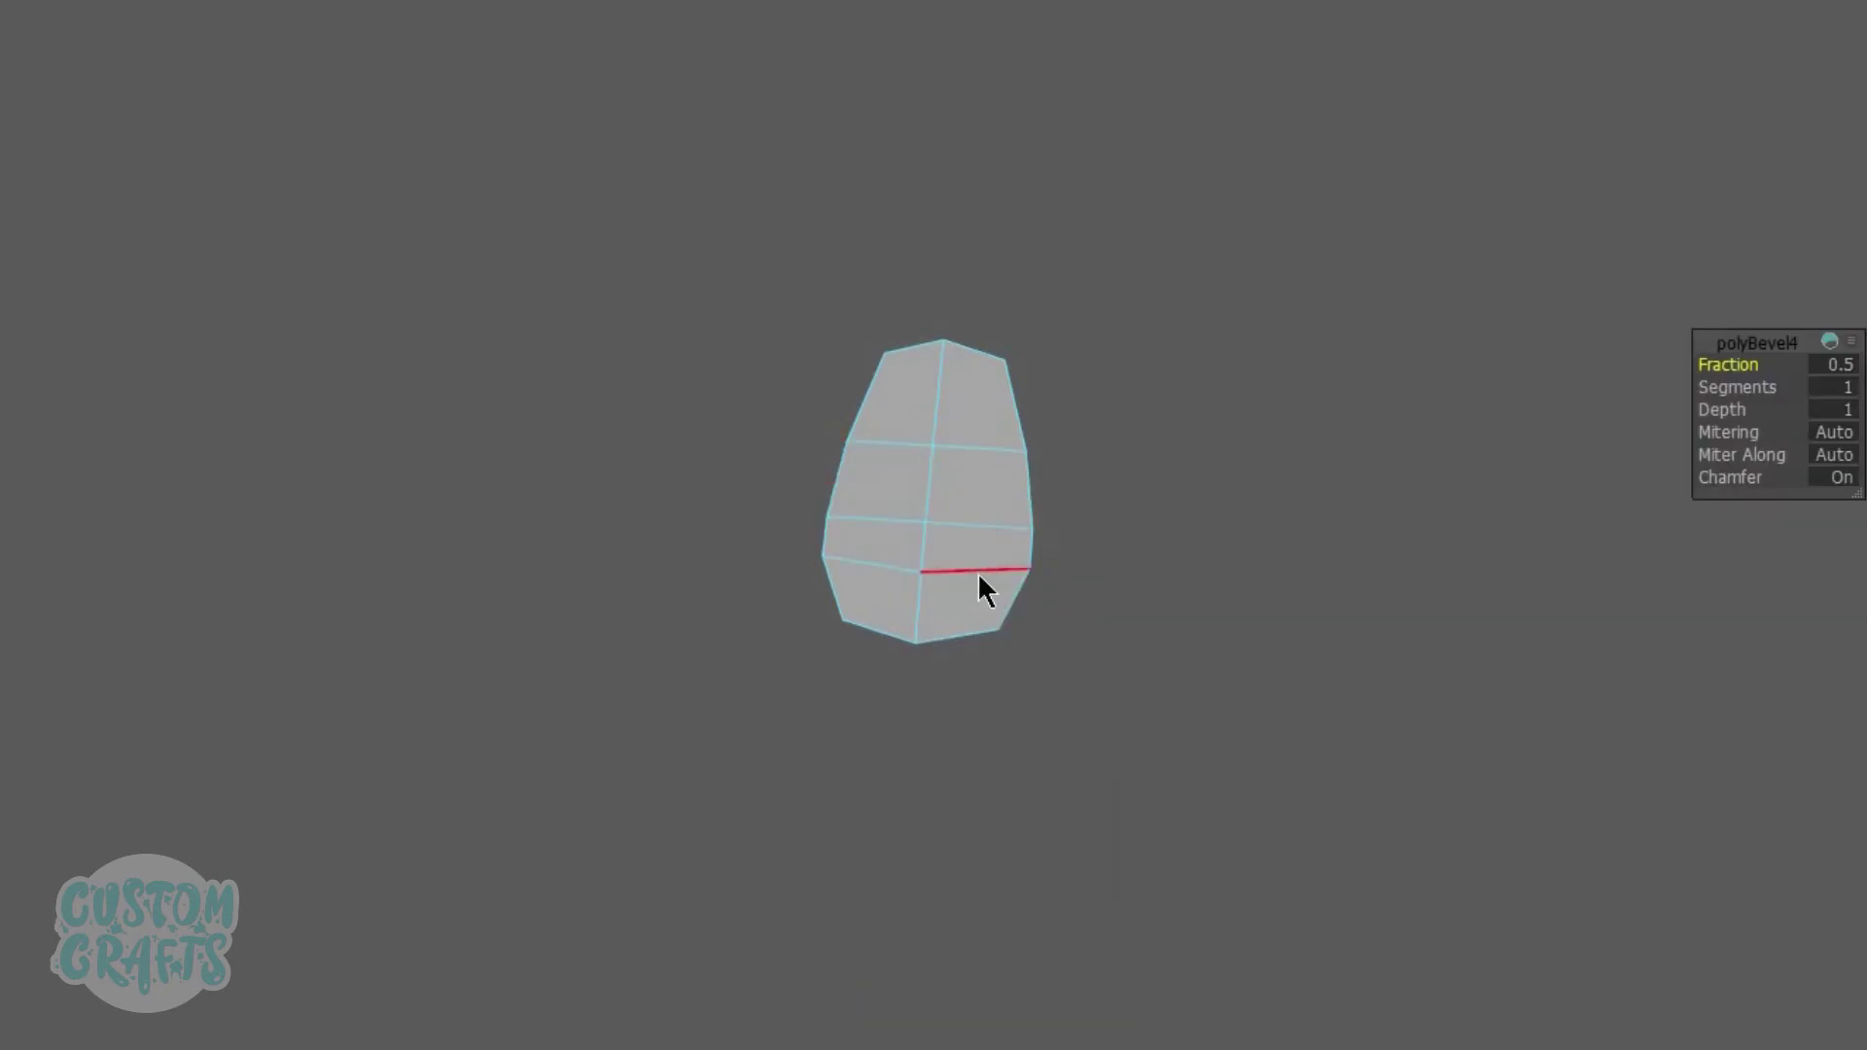
pyautogui.keyDown('shift'); pyautogui.moveTo(977, 572); pyautogui.dragTo(1082, 580, button='right'); pyautogui.keyUp('shift')
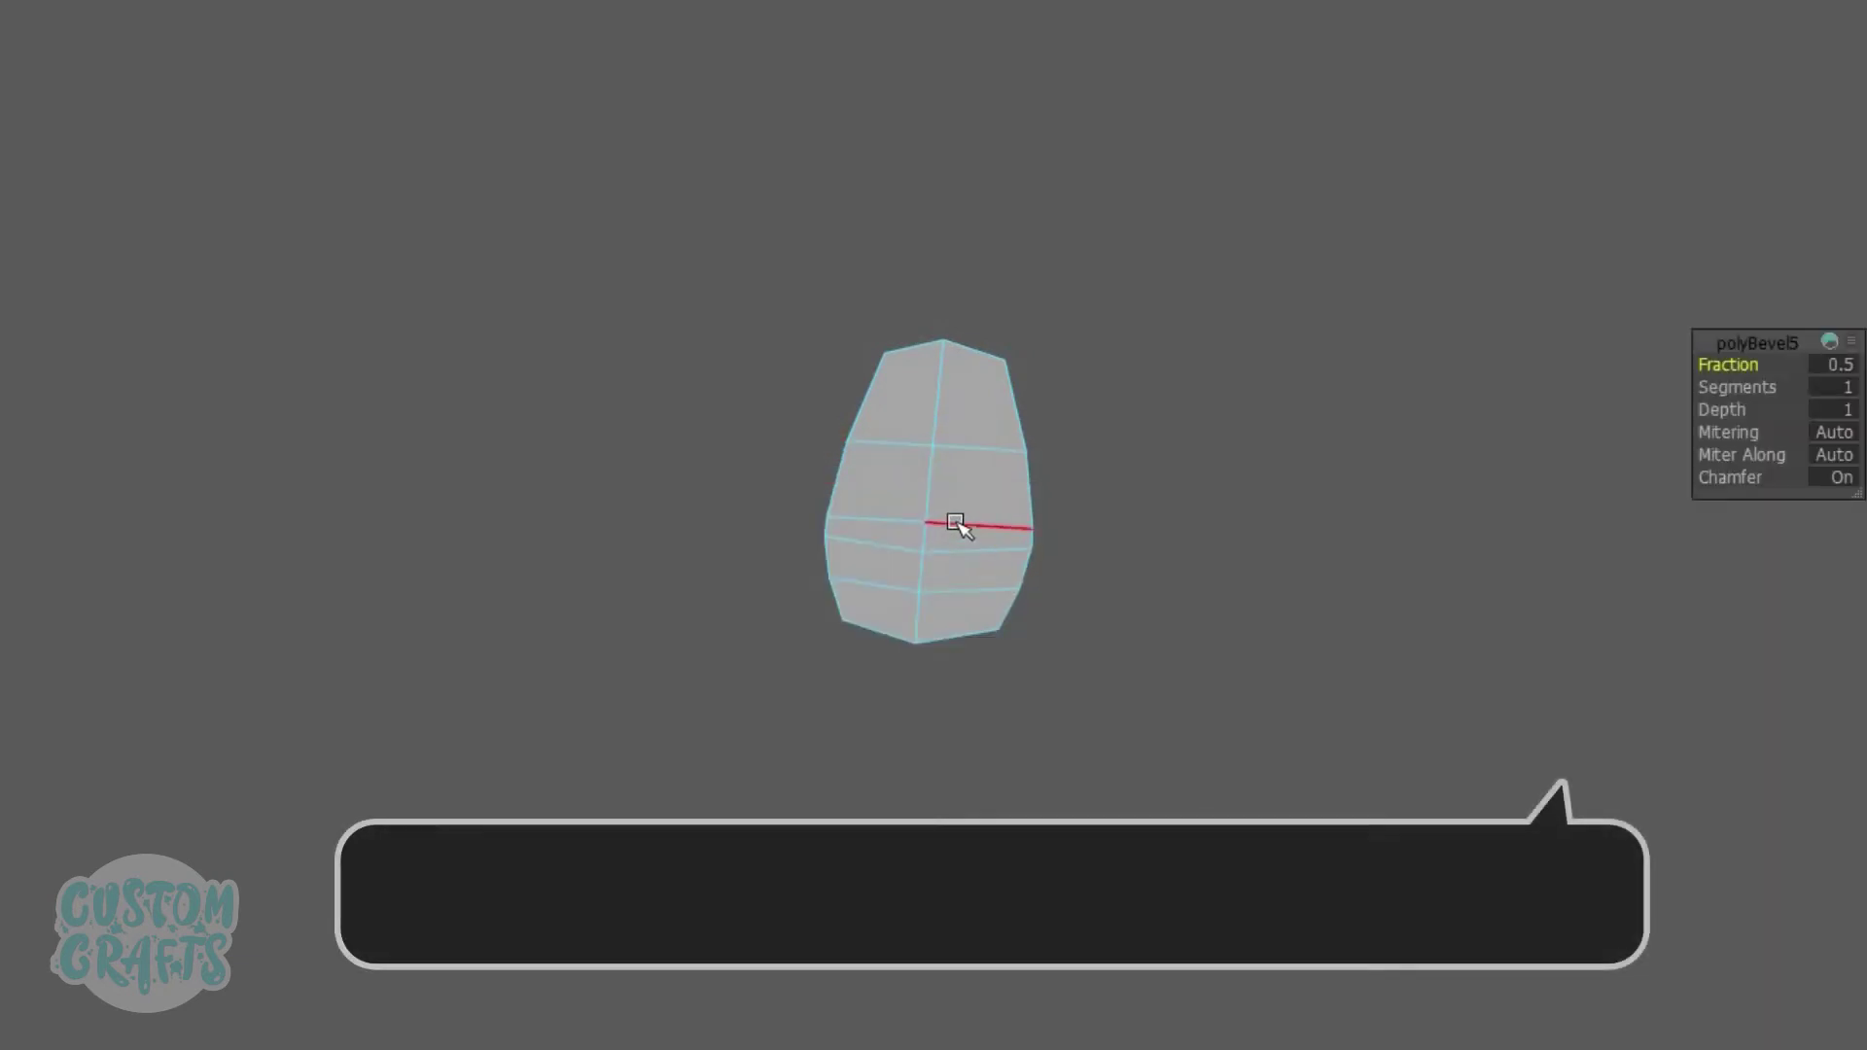
# Step: Shift the second crosswise loop slightly toward the narrow end and flatten the crosswise loops near the wide end along X
pyautogui.doubleClick(957, 523)
pyautogui.moveTo(921, 618); pyautogui.dragTo(919, 598)
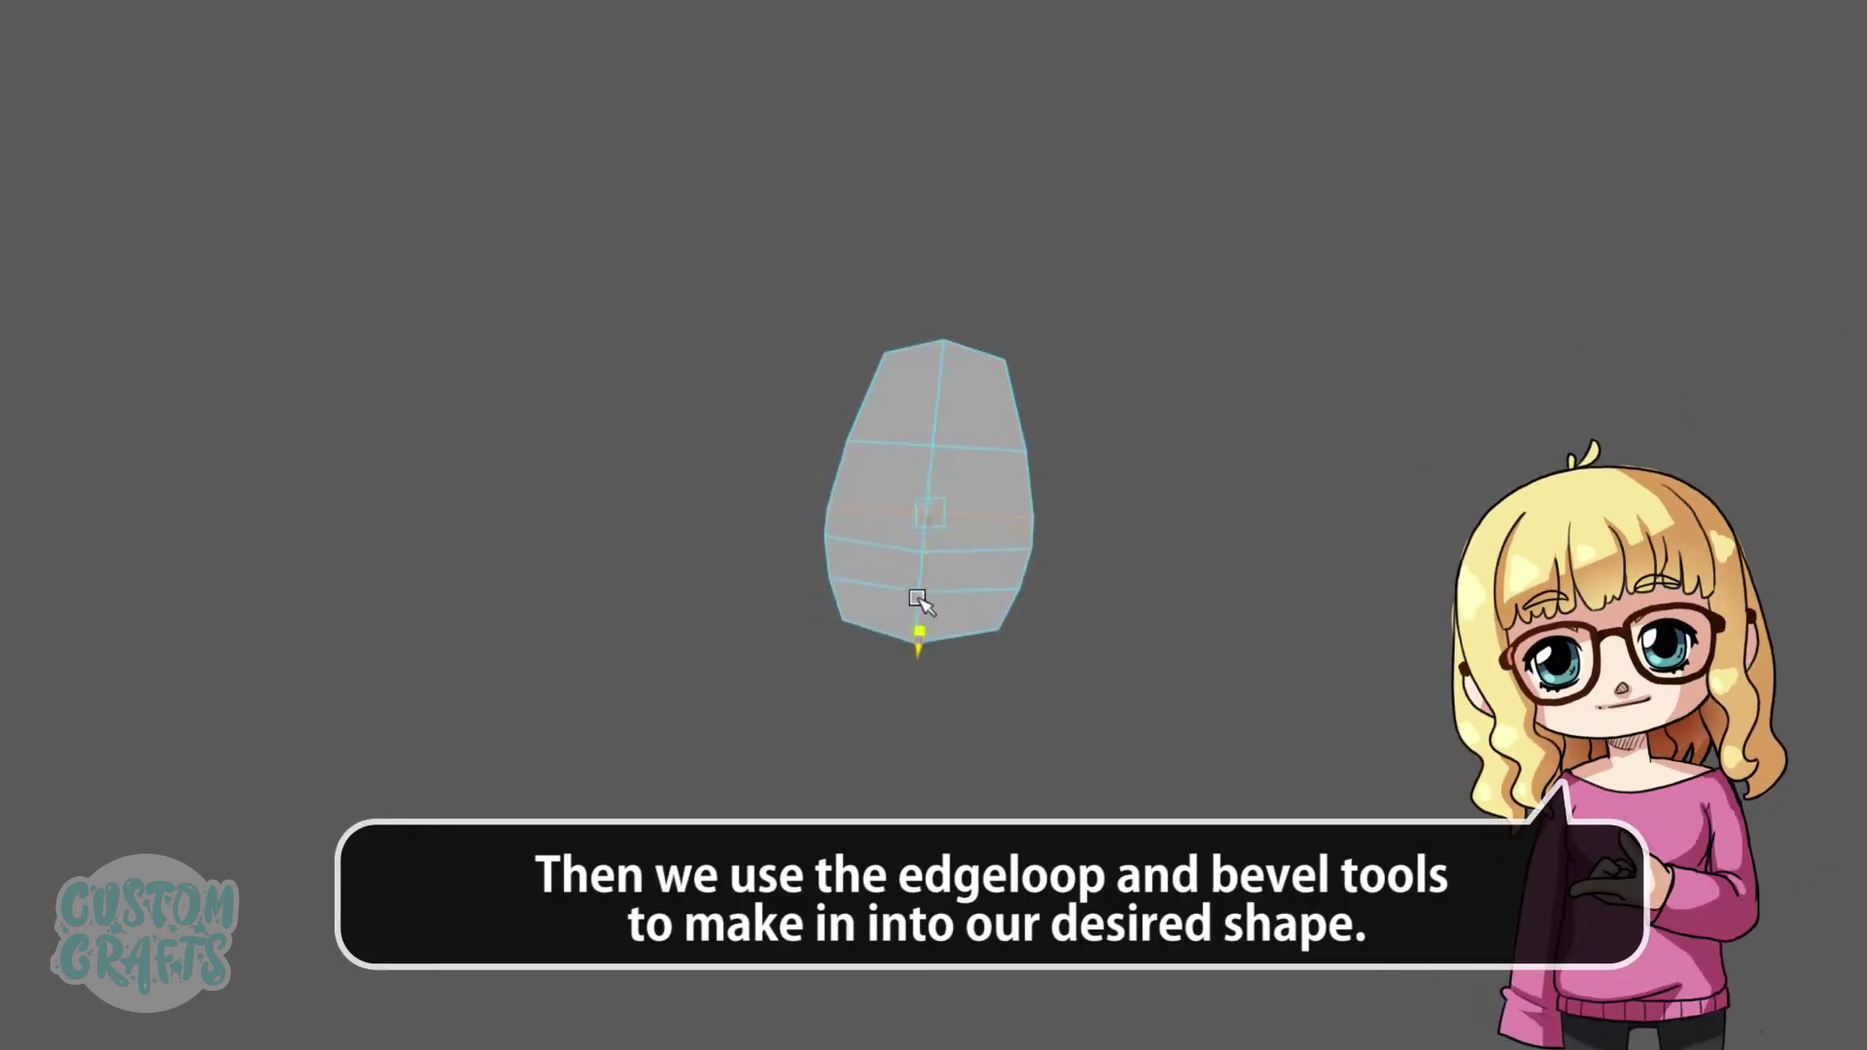
pyautogui.doubleClick(954, 559)
pyautogui.press('r')
pyautogui.moveTo(967, 455); pyautogui.dragTo(966, 576, button='middle')
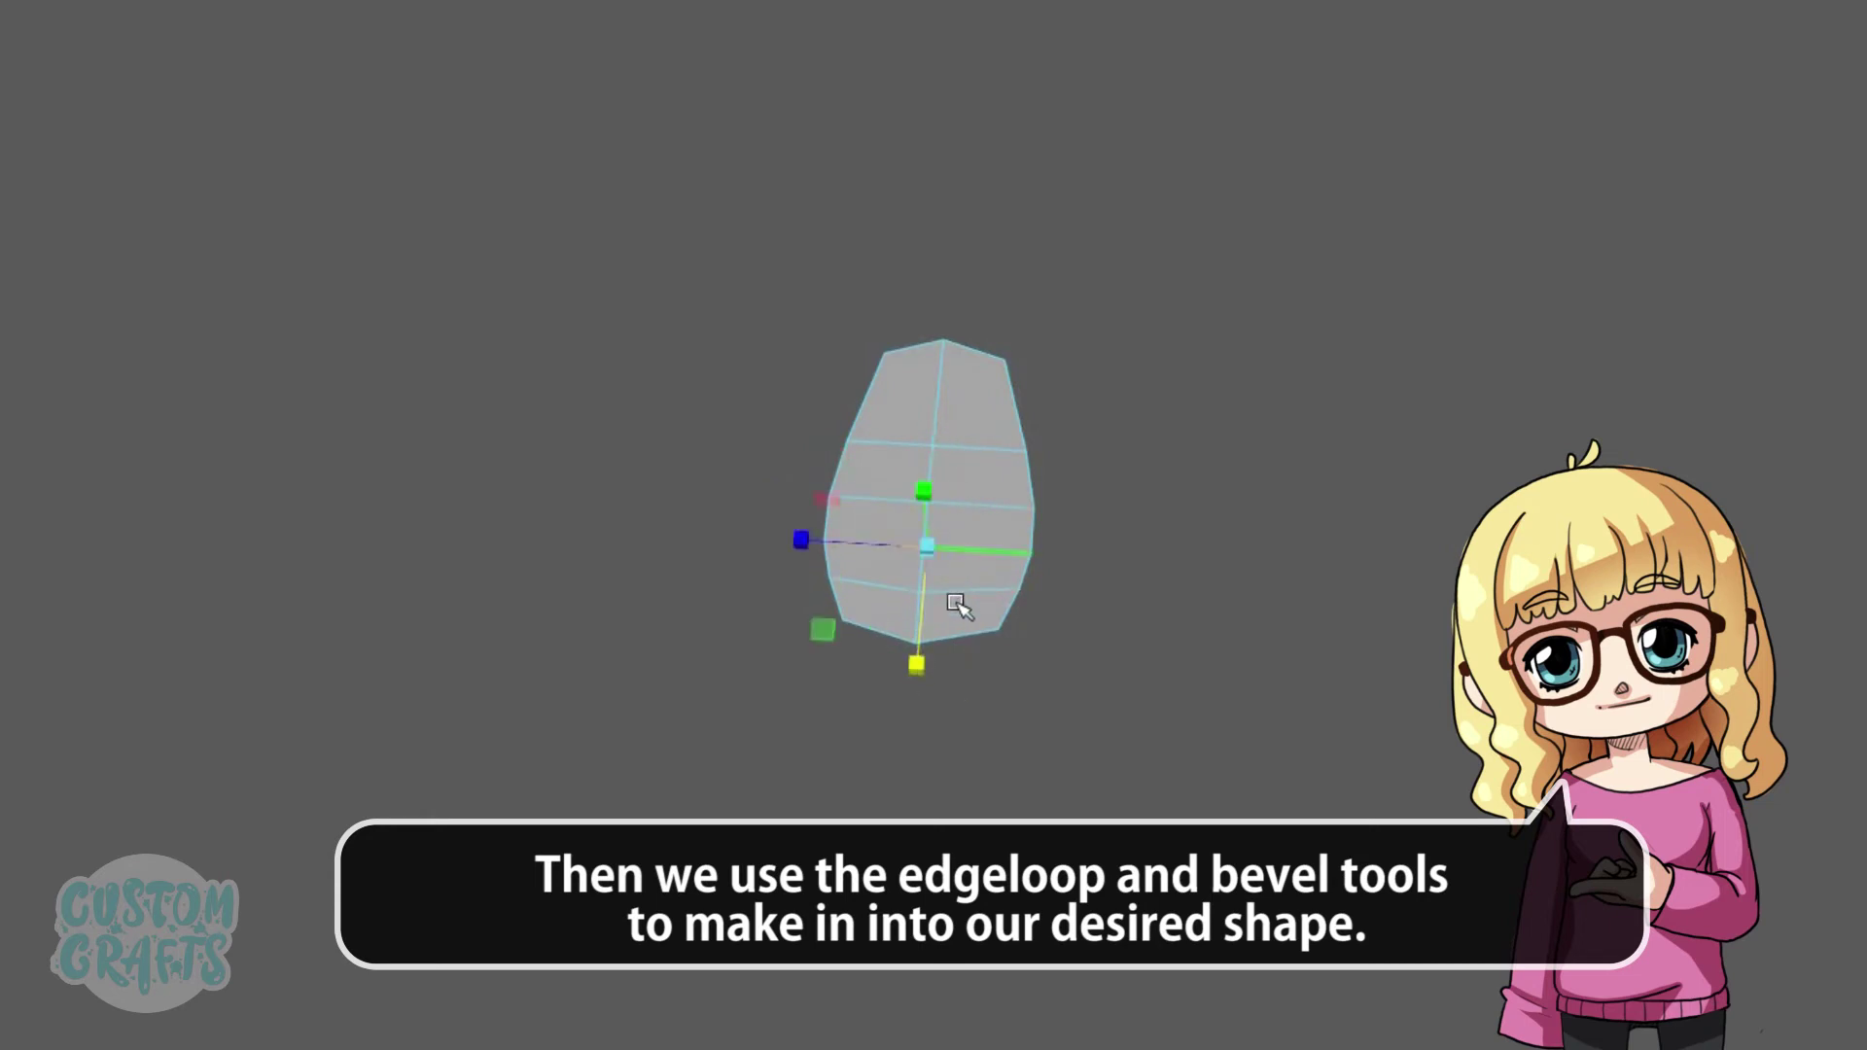
pyautogui.doubleClick(956, 596)
pyautogui.doubleClick(977, 447)
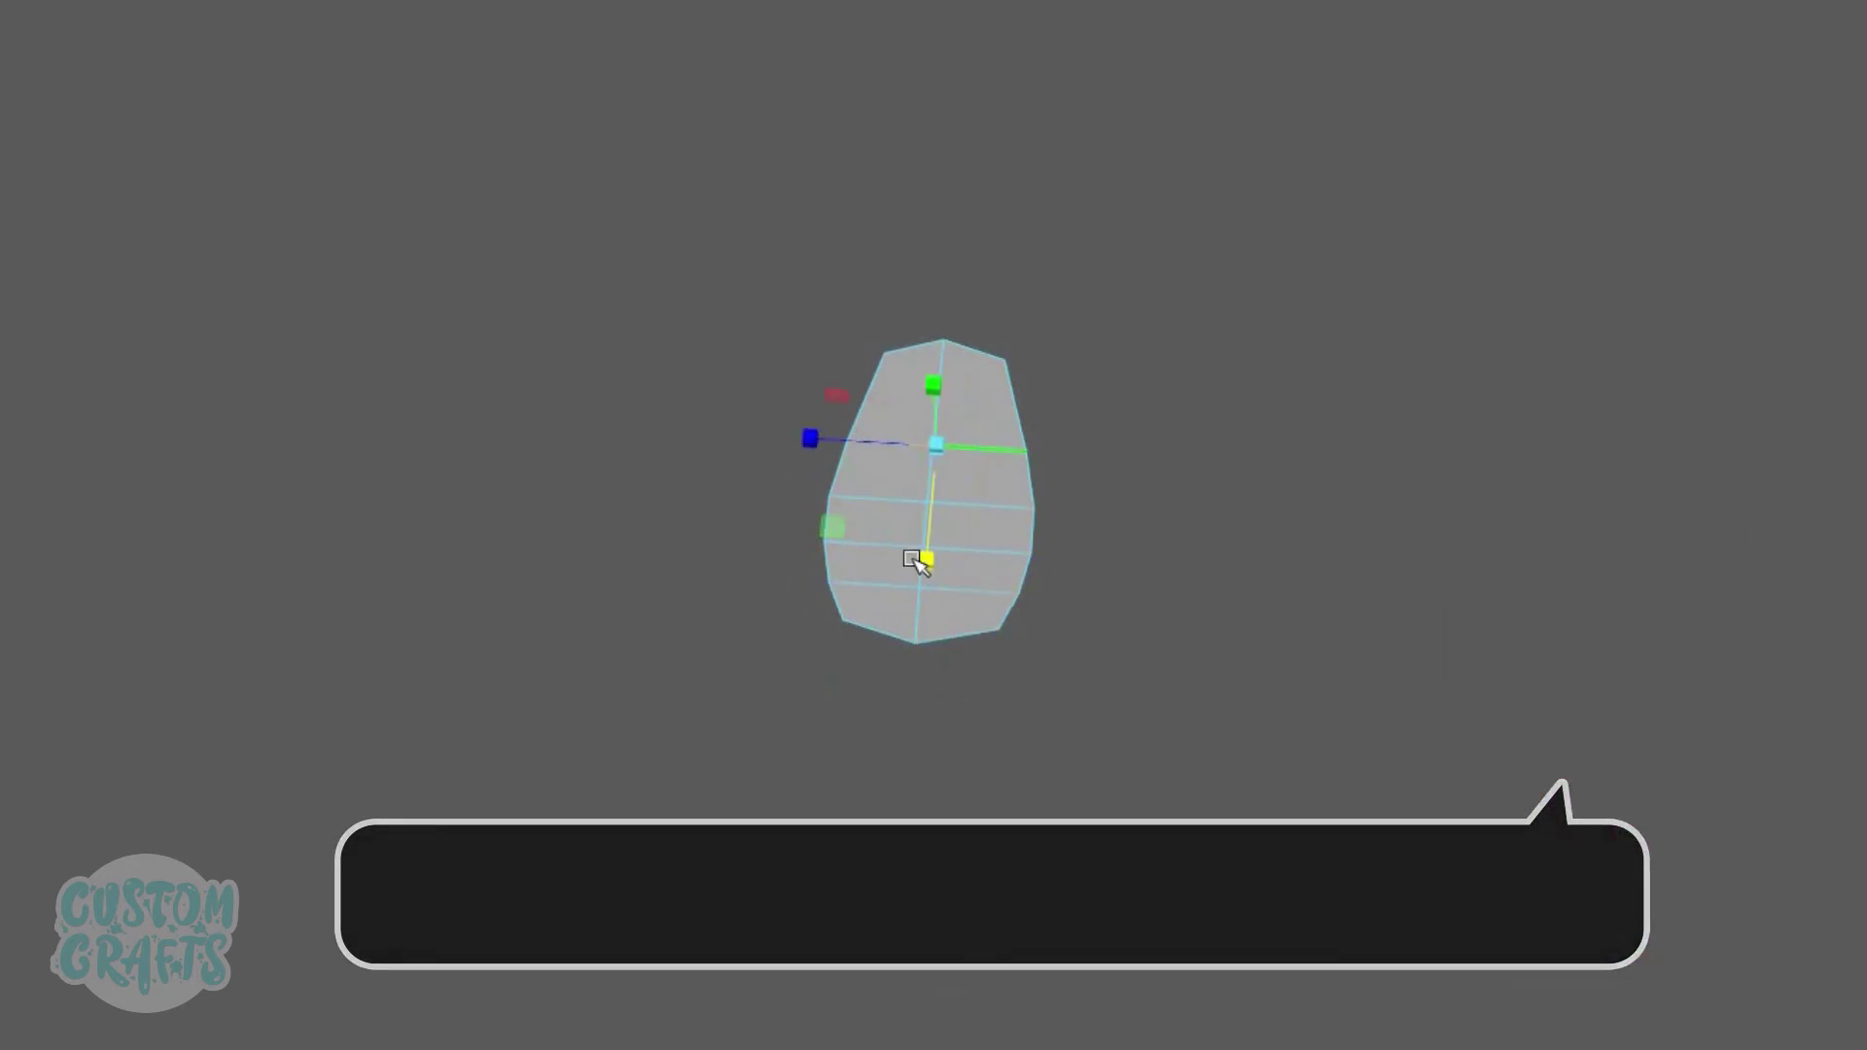
# Step: Bevel the lengthwise center edge loop with a fraction of 0.4
pyautogui.doubleClick(914, 617)
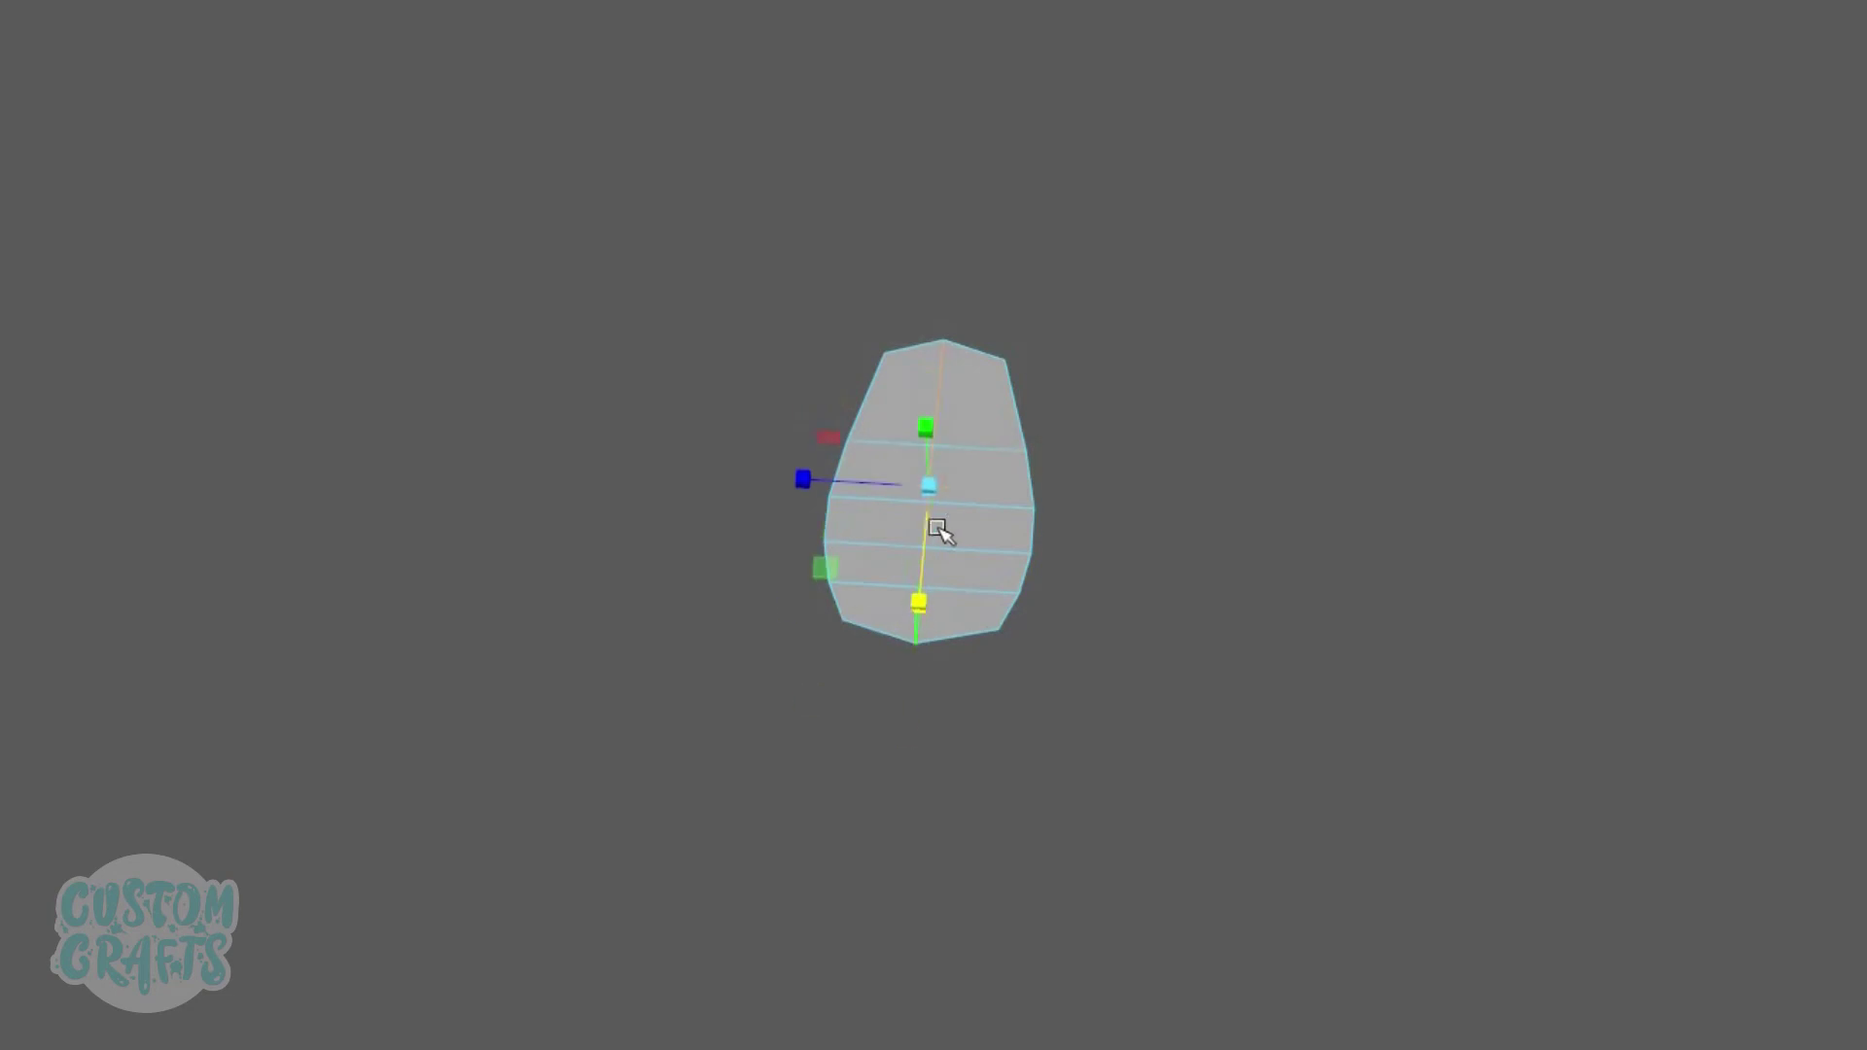
pyautogui.keyDown('shift'); pyautogui.moveTo(1004, 535); pyautogui.dragTo(1076, 516, button='right'); pyautogui.keyUp('shift')
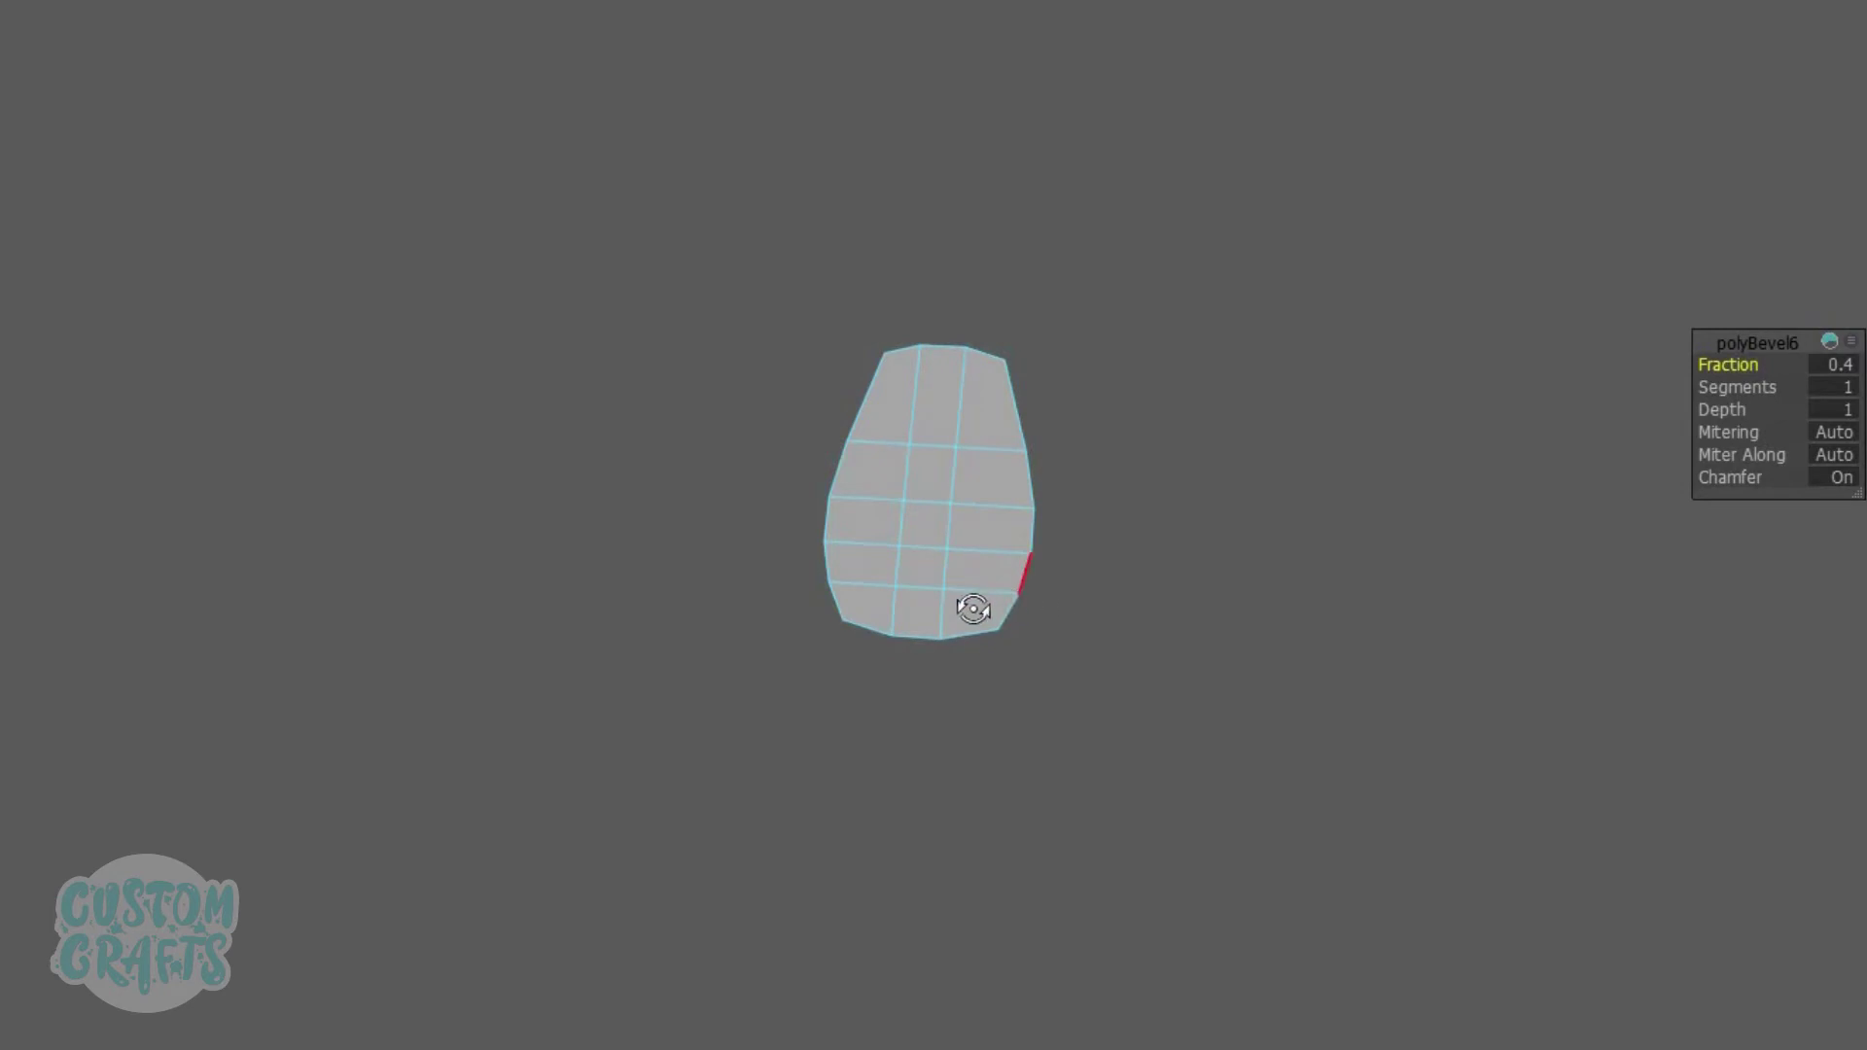
# Step: Spread the two inner vertices of the third crosswise loop apart along Z to widen the future hole
pyautogui.moveTo(973, 609)
pyautogui.keyDown('alt'); pyautogui.mouseDown()
pyautogui.moveTo(733, 587)
pyautogui.moveTo(917, 626)
pyautogui.moveTo(951, 613)
pyautogui.mouseUp(); pyautogui.keyUp('alt')
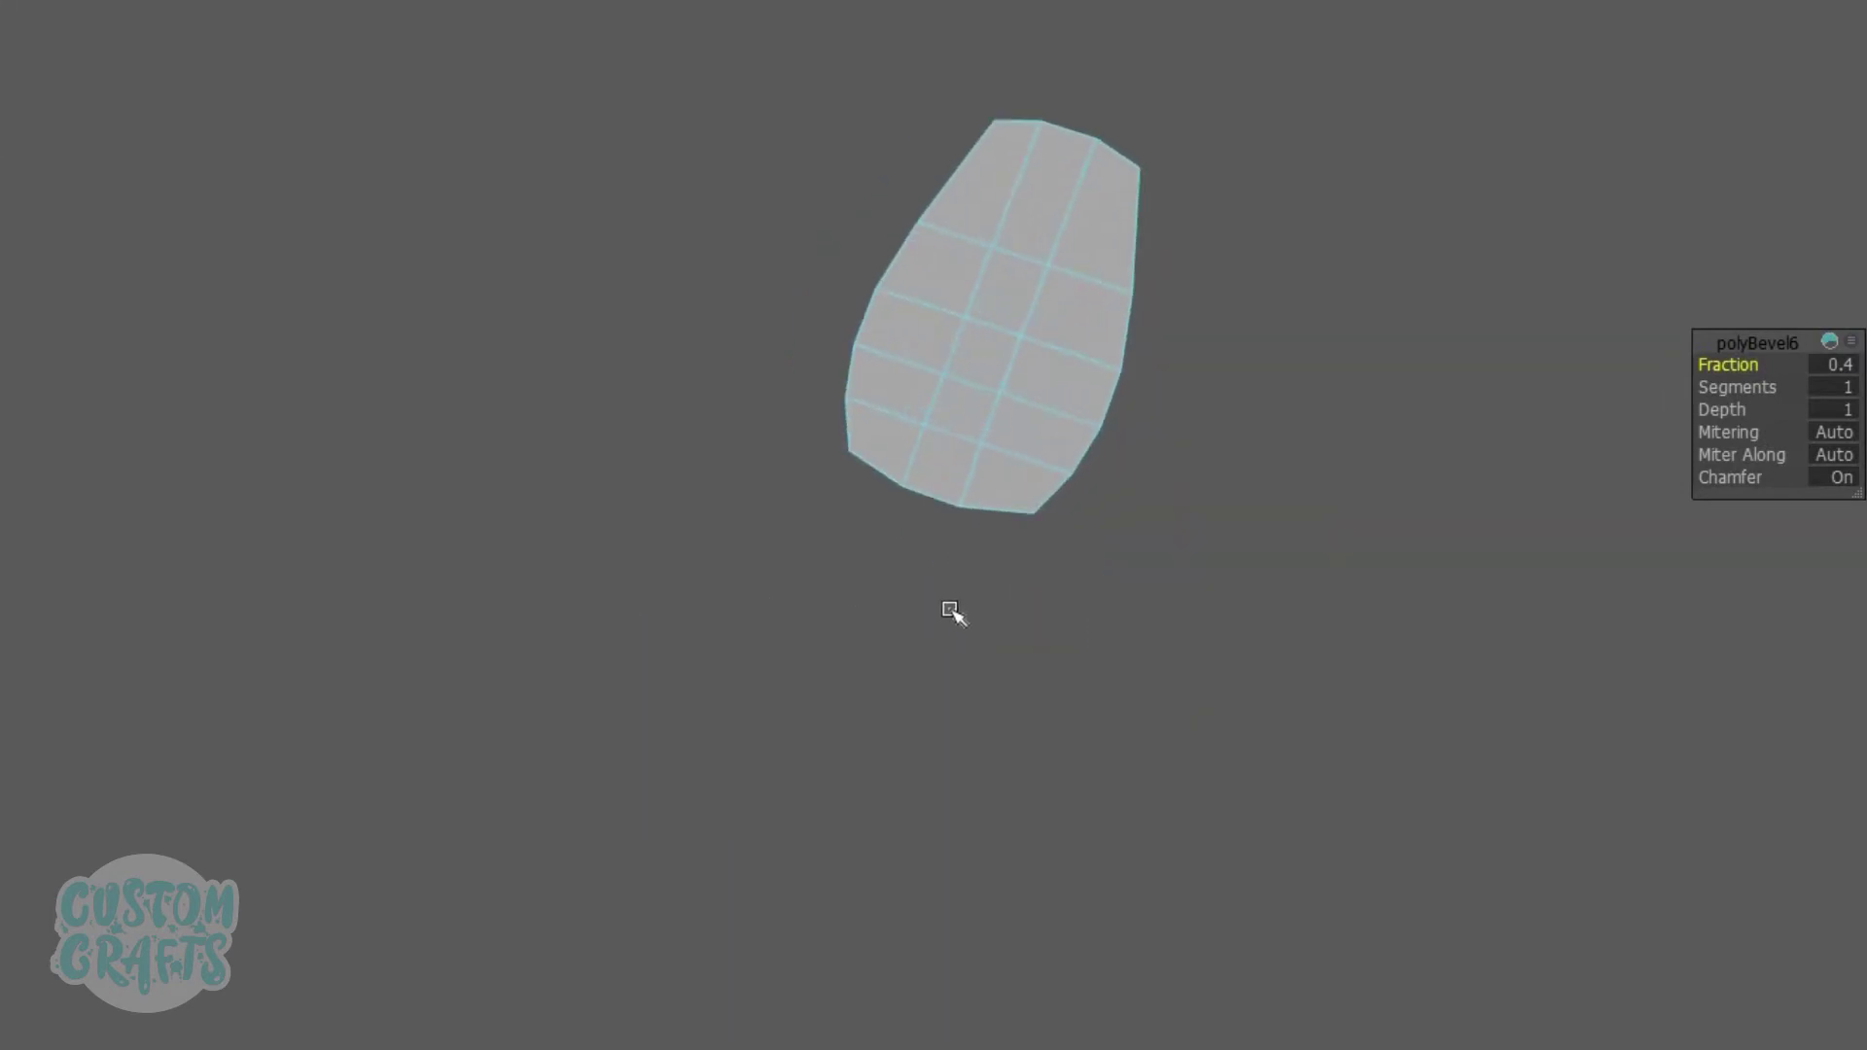
pyautogui.scroll(5, 930, 405)
pyautogui.moveTo(929, 392); pyautogui.dragTo(865, 415, button='right')
pyautogui.click(881, 416)
pyautogui.keyDown('shift'); pyautogui.click(990, 454); pyautogui.keyUp('shift')
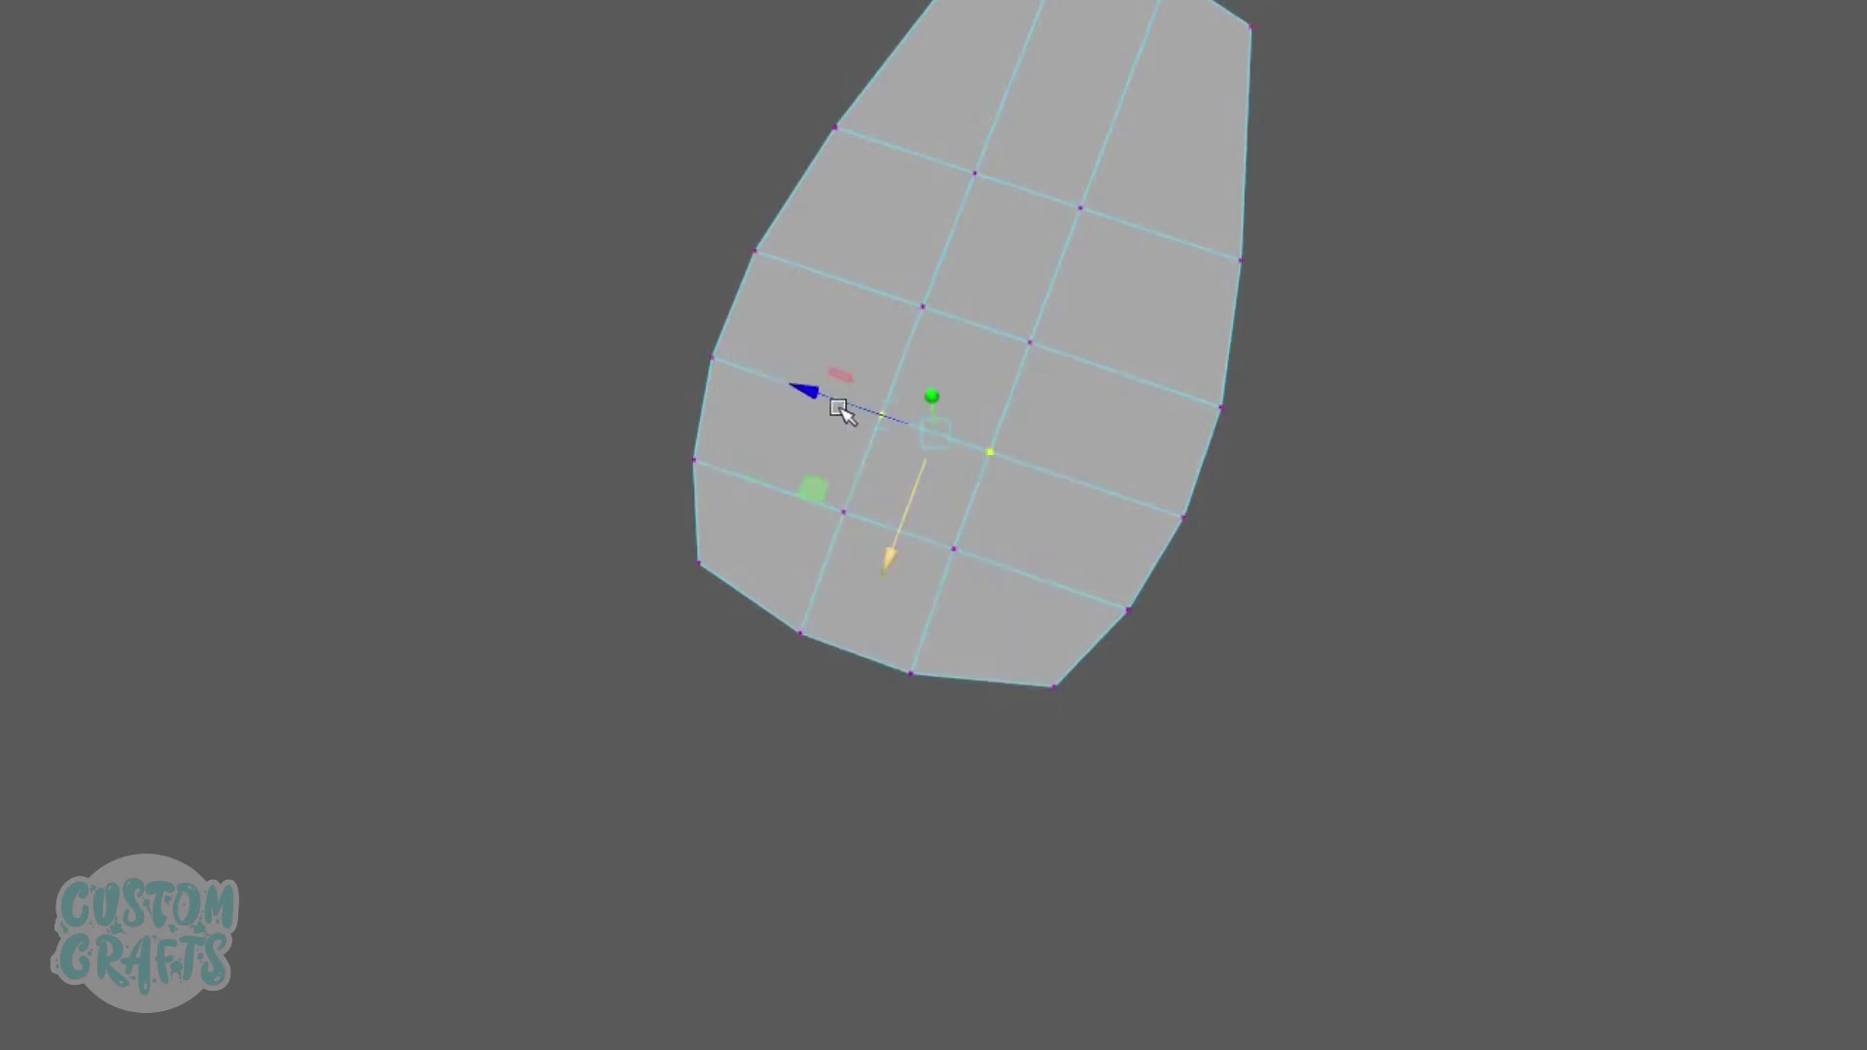
pyautogui.moveTo(825, 392); pyautogui.dragTo(717, 363)
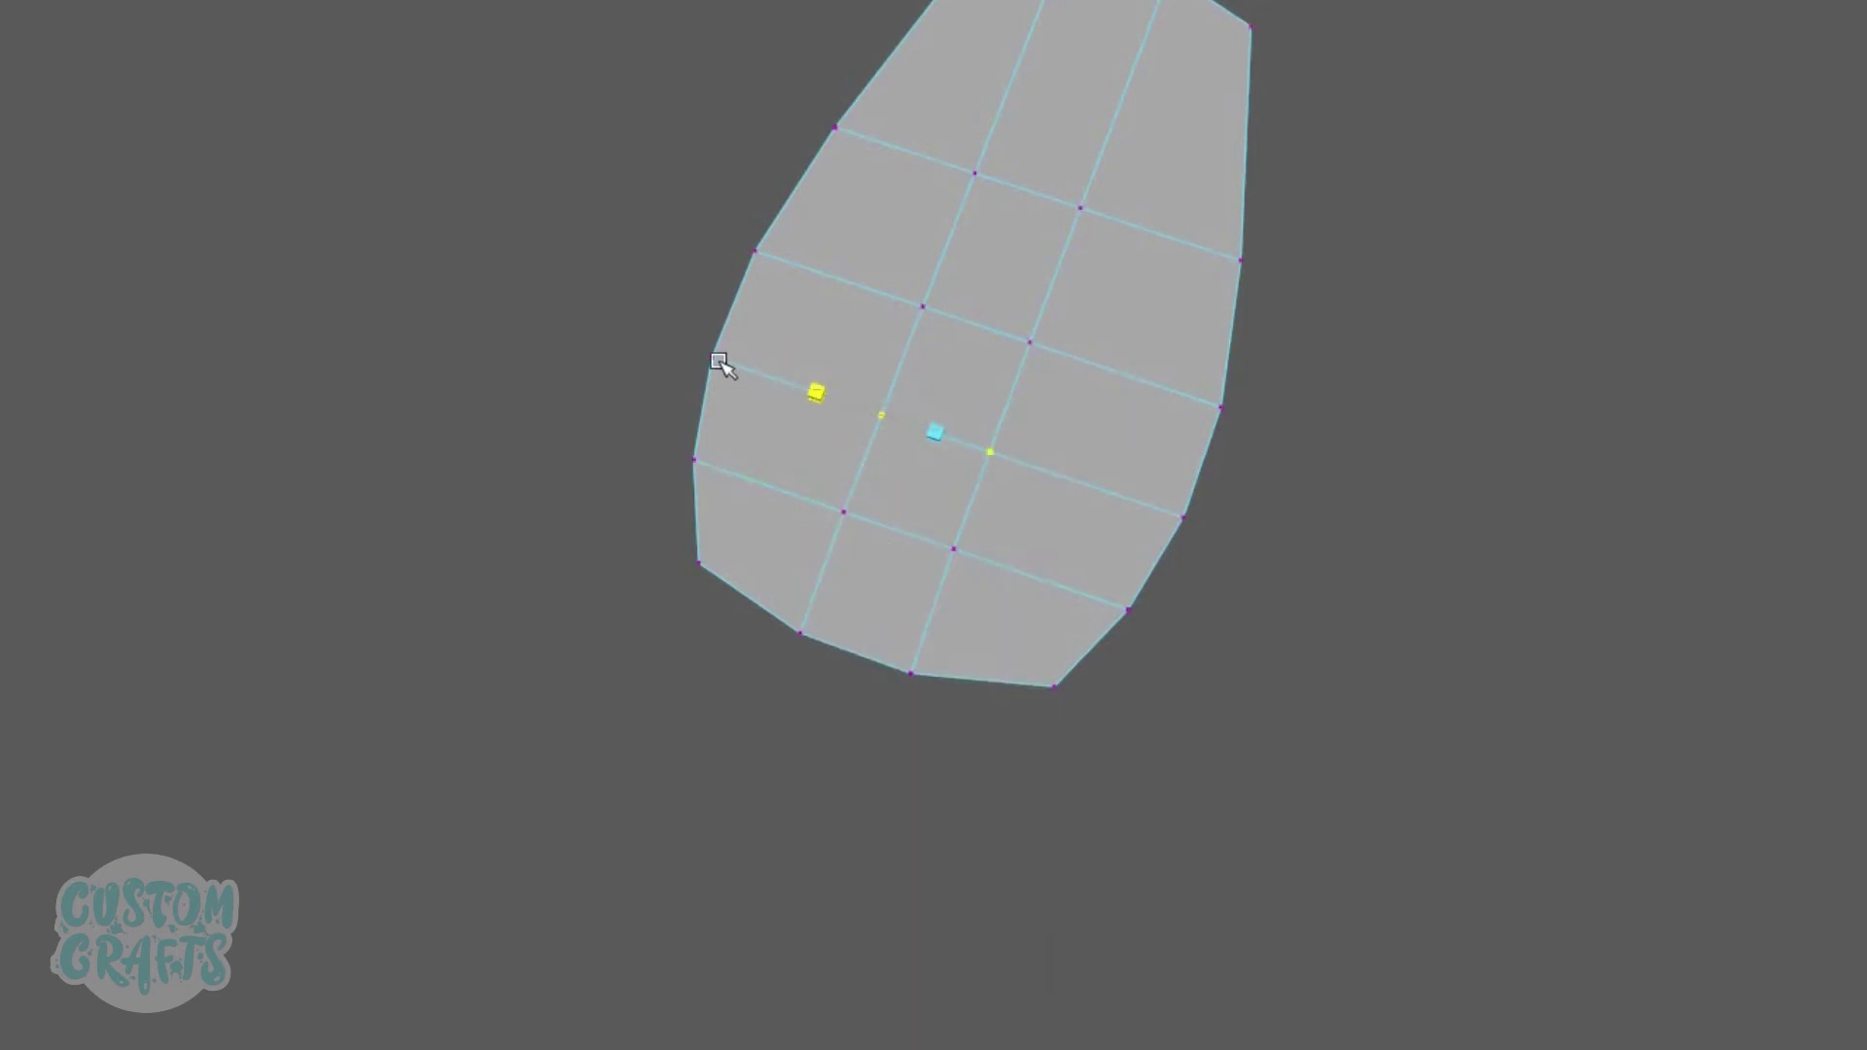
# Step: Spread the inner vertex pairs directly above and below the widened row moderately apart along Z to round the outline
pyautogui.click(945, 543)
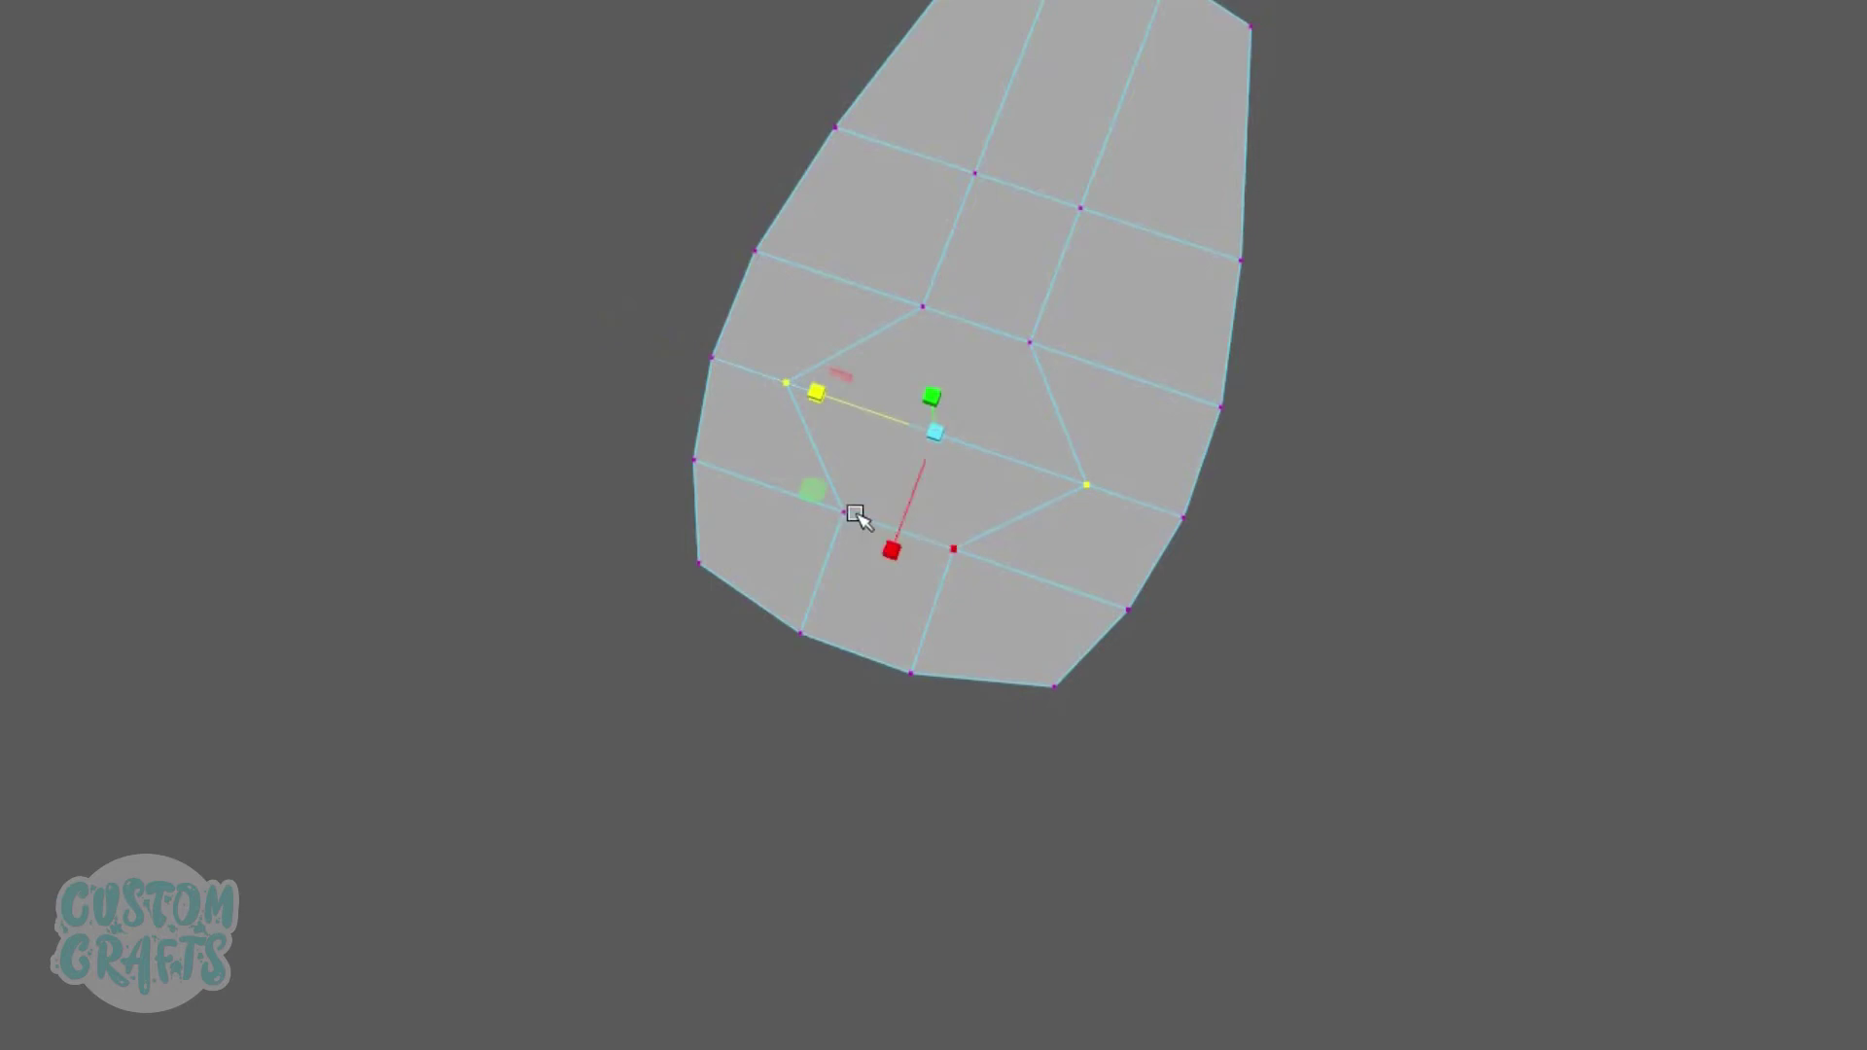
pyautogui.keyDown('shift'); pyautogui.click(844, 511); pyautogui.keyUp('shift')
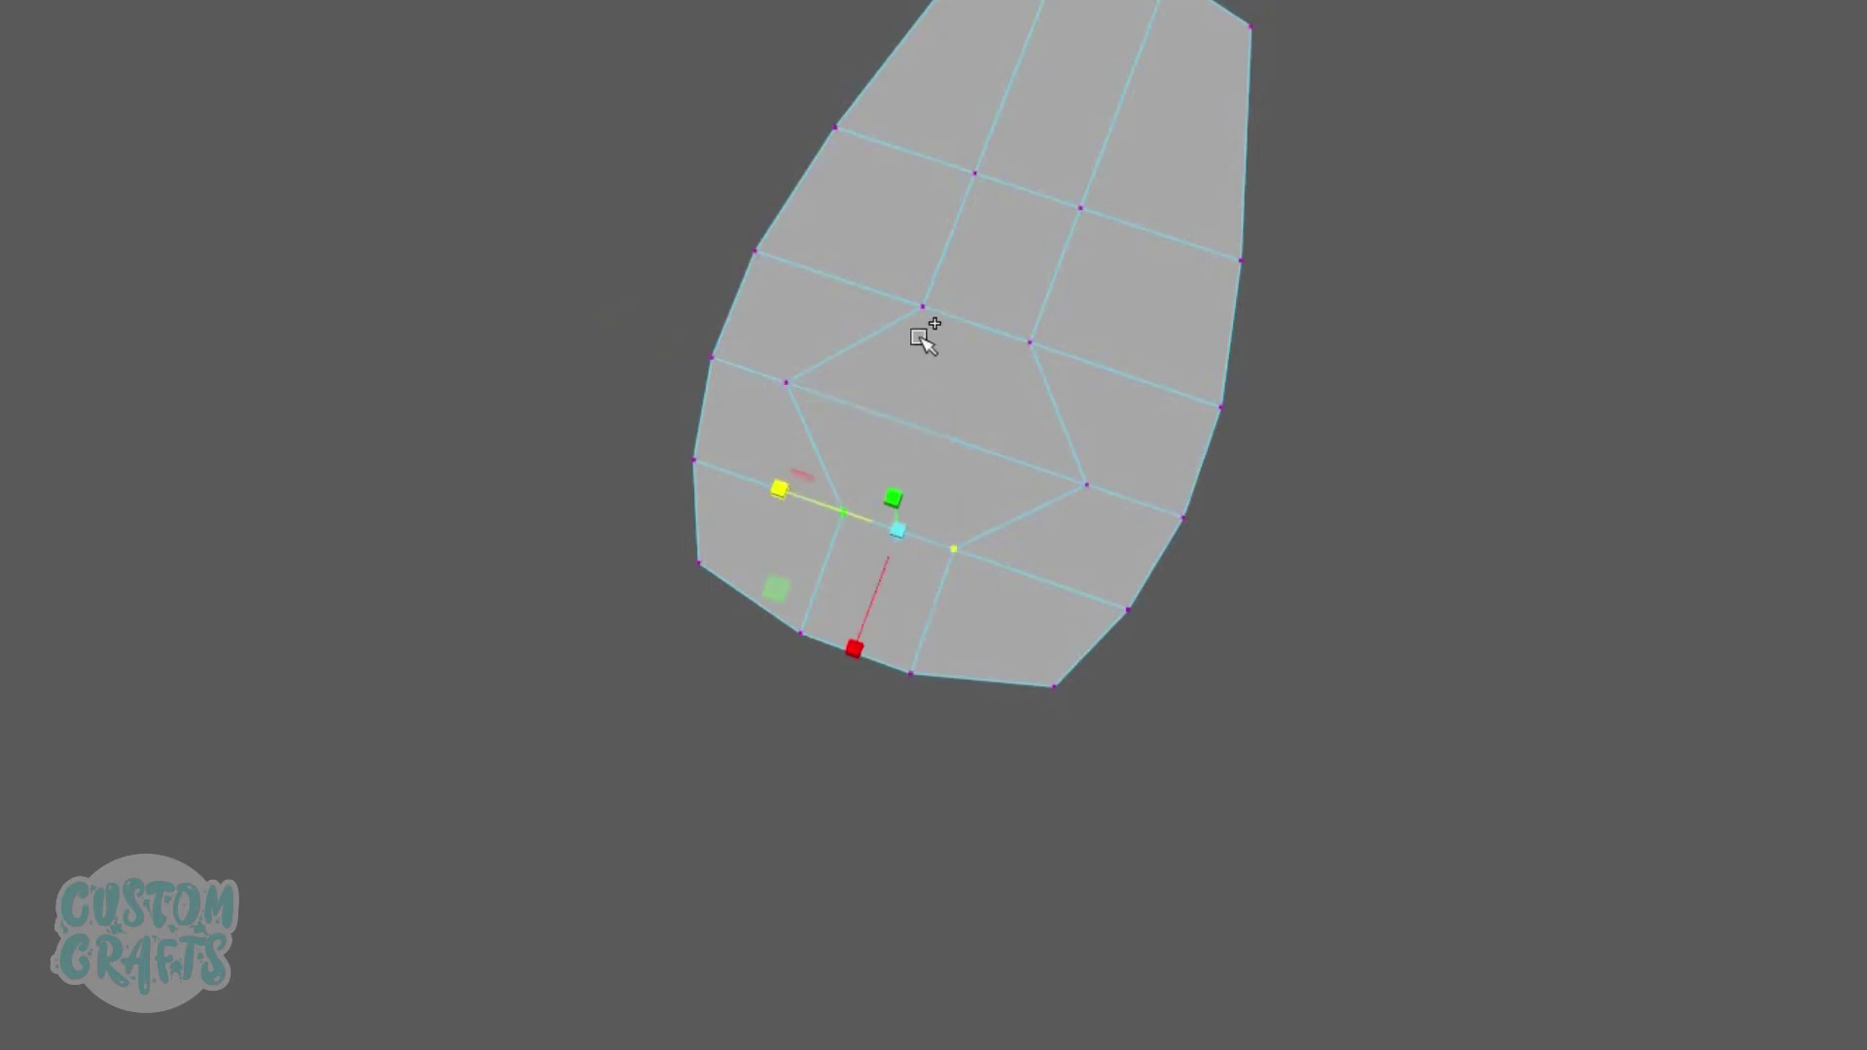
pyautogui.keyDown('shift'); pyautogui.click(1030, 344); pyautogui.keyUp('shift')
pyautogui.moveTo(823, 387); pyautogui.dragTo(744, 357)
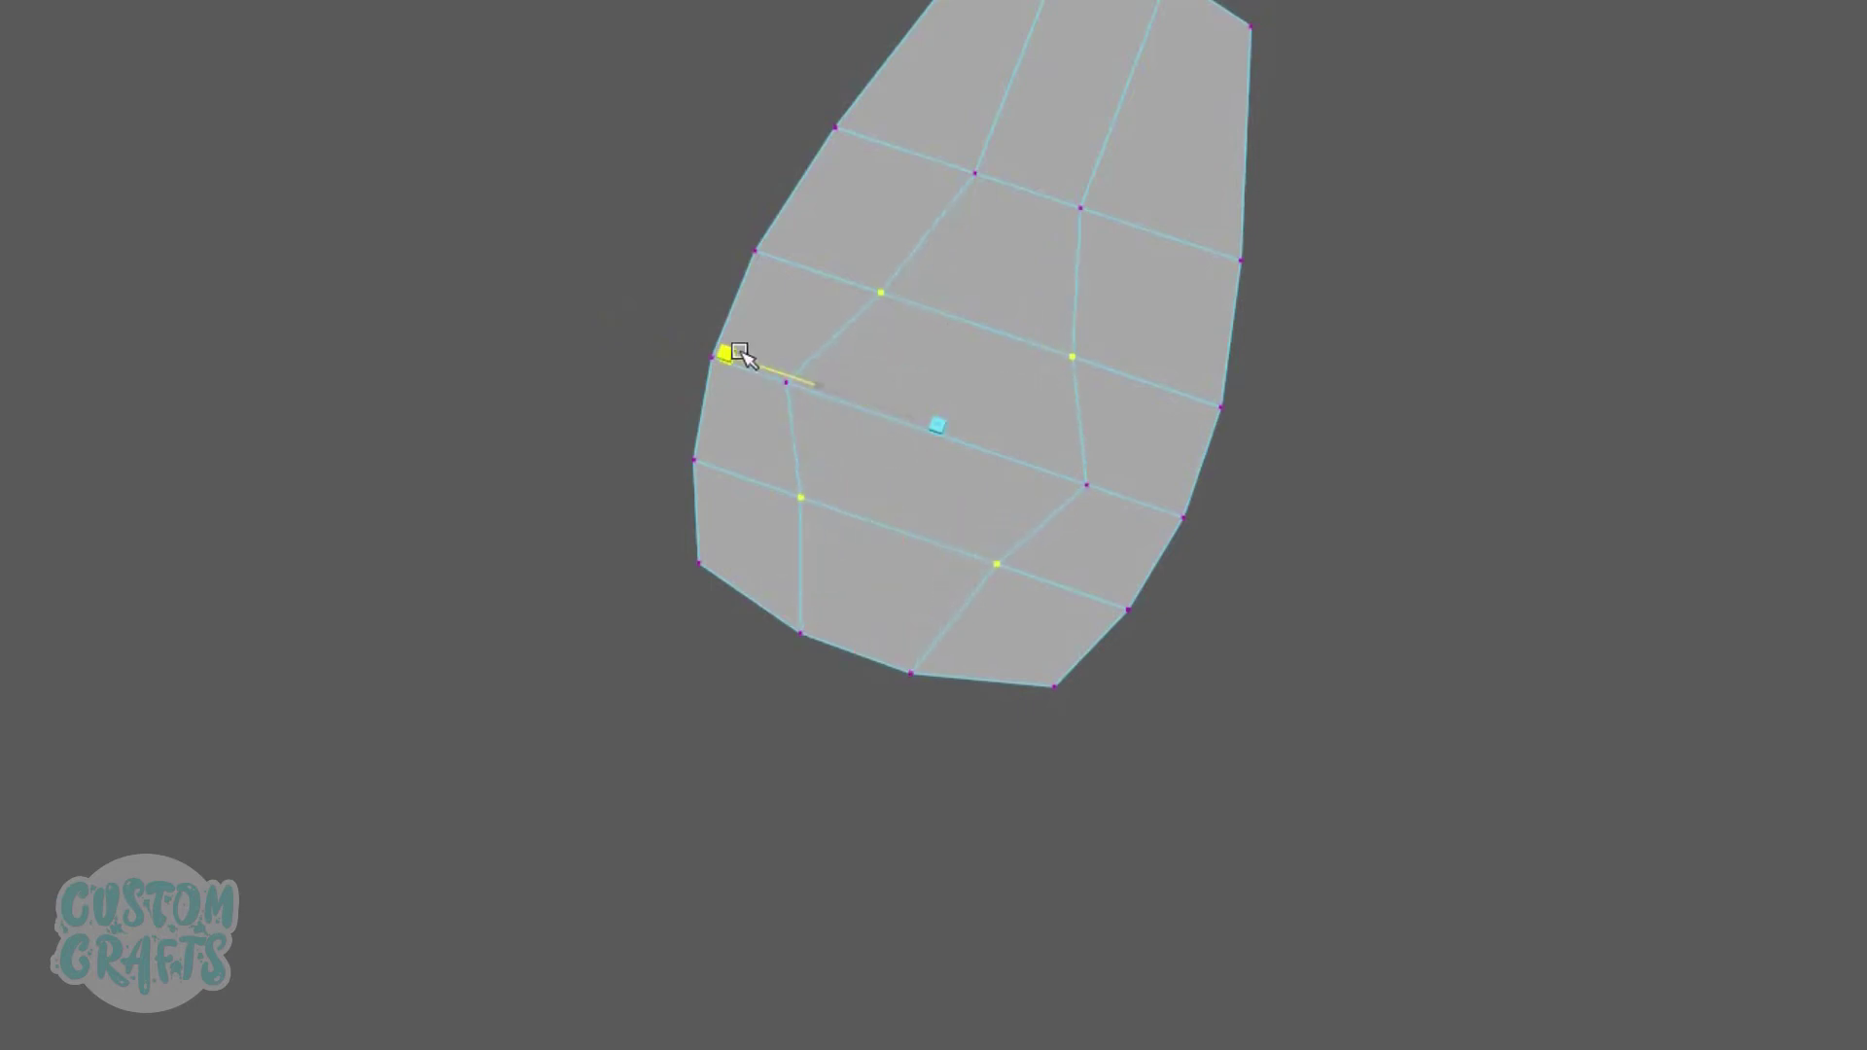
# Step: Bevel the crosswise edge loop running through the widest part of the hole outline
pyautogui.moveTo(1054, 463); pyautogui.dragTo(1055, 389, button='right')
pyautogui.click(1033, 465)
pyautogui.keyDown('shift'); pyautogui.moveTo(1011, 455); pyautogui.dragTo(1023, 530, button='right'); pyautogui.keyUp('shift')
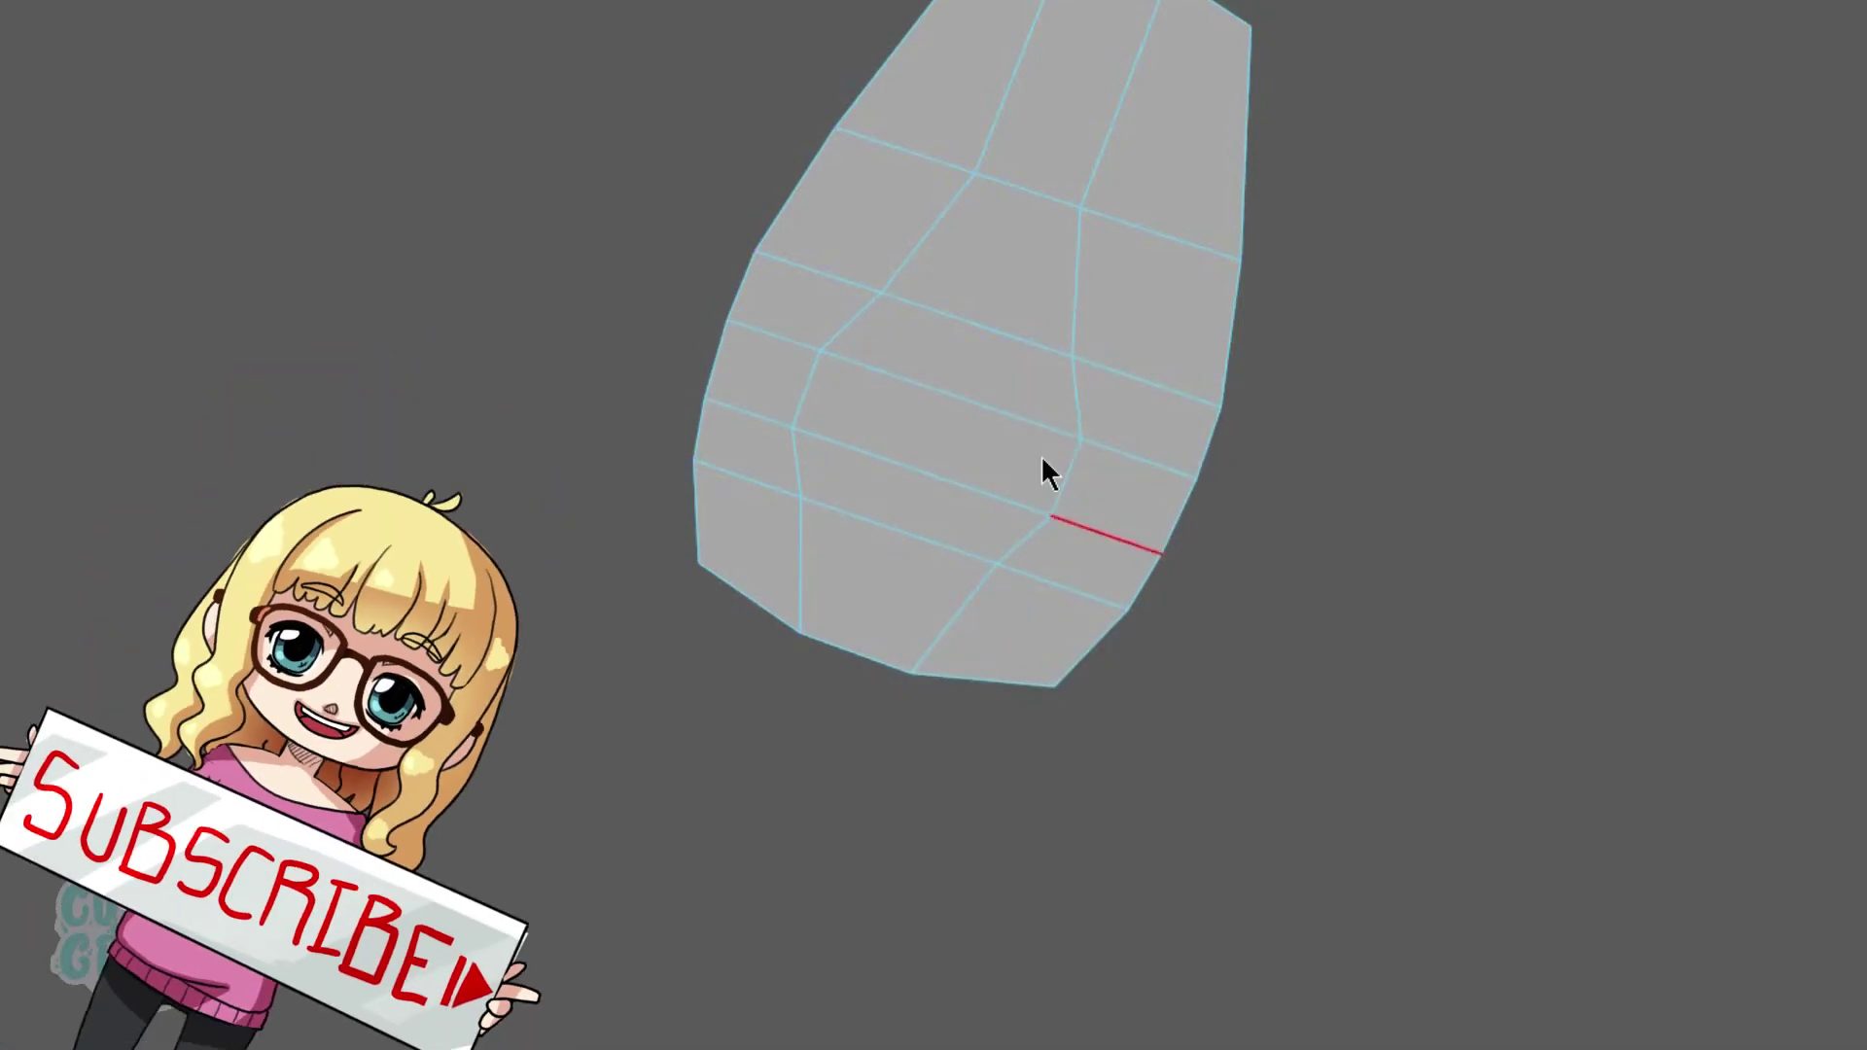
# Step: Insert a crosswise edge loop between the two beveled loops and scale its inner section slightly wider along Z
pyautogui.moveTo(1042, 457); pyautogui.dragTo(1070, 486, button='right')
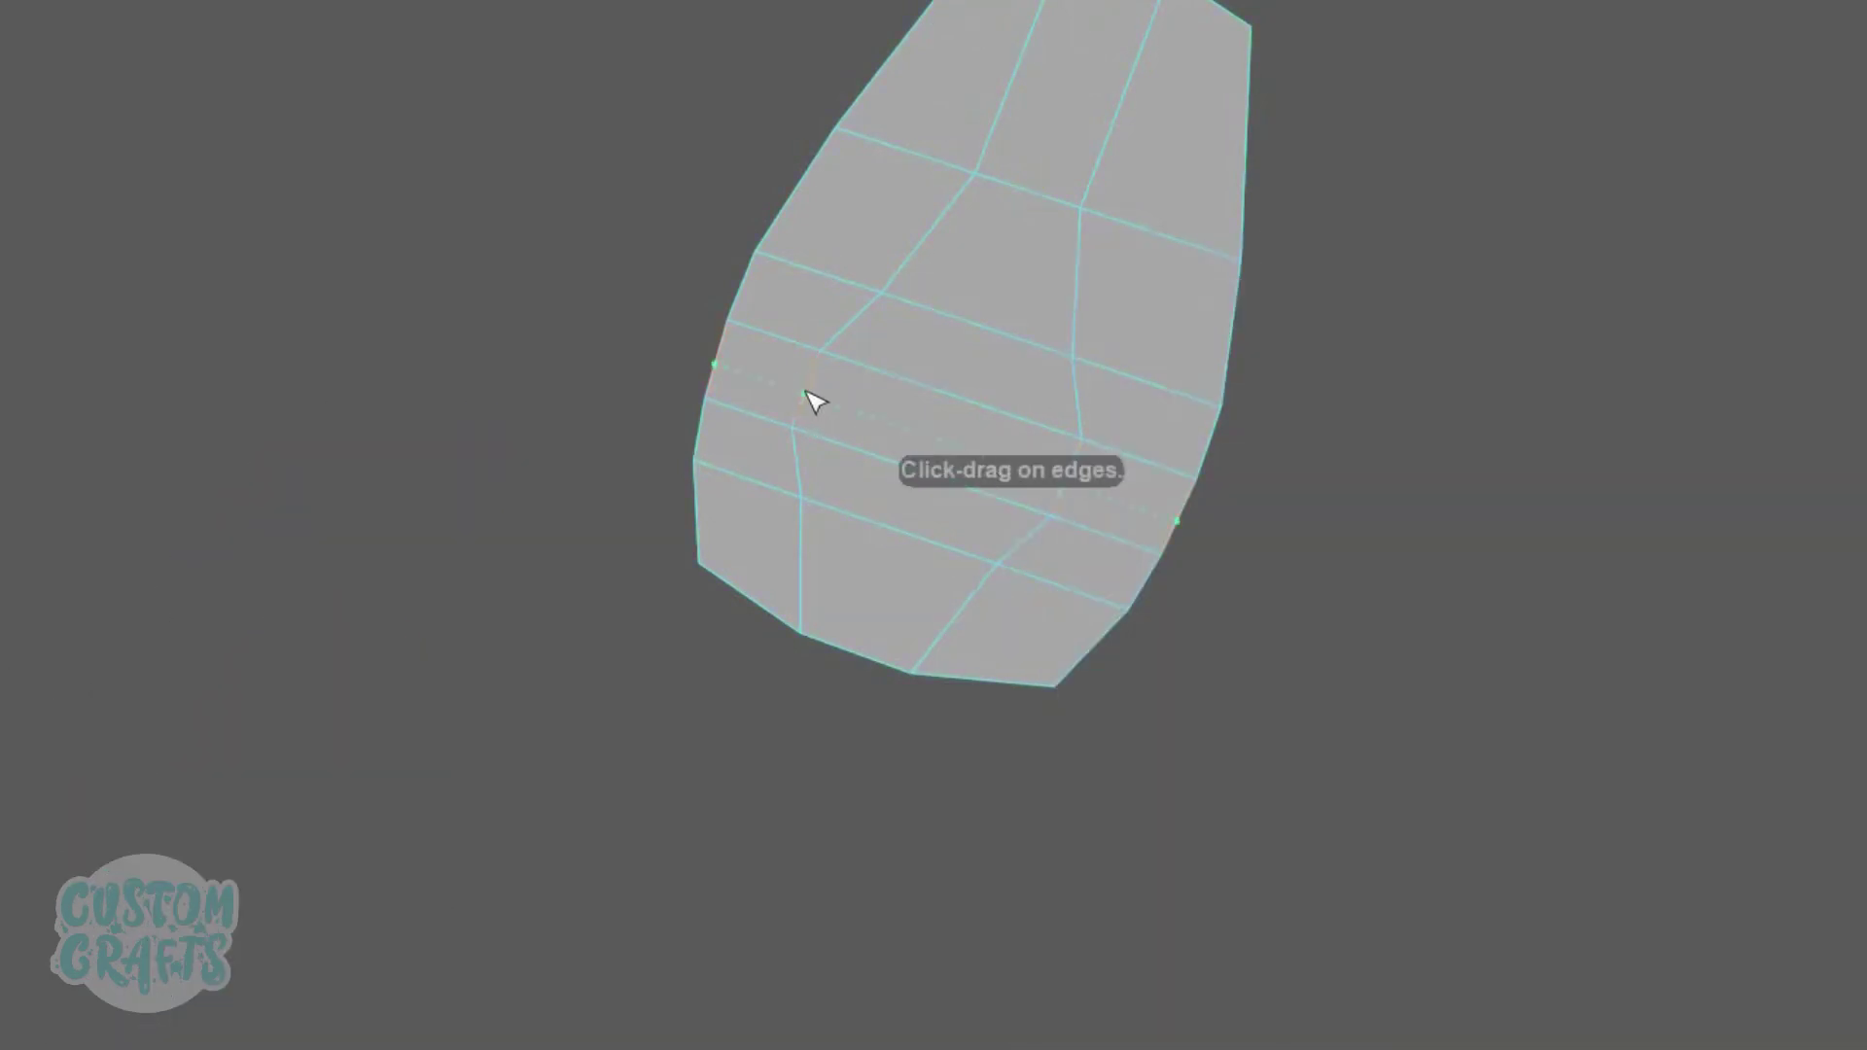
pyautogui.click(861, 422)
pyautogui.press('w')
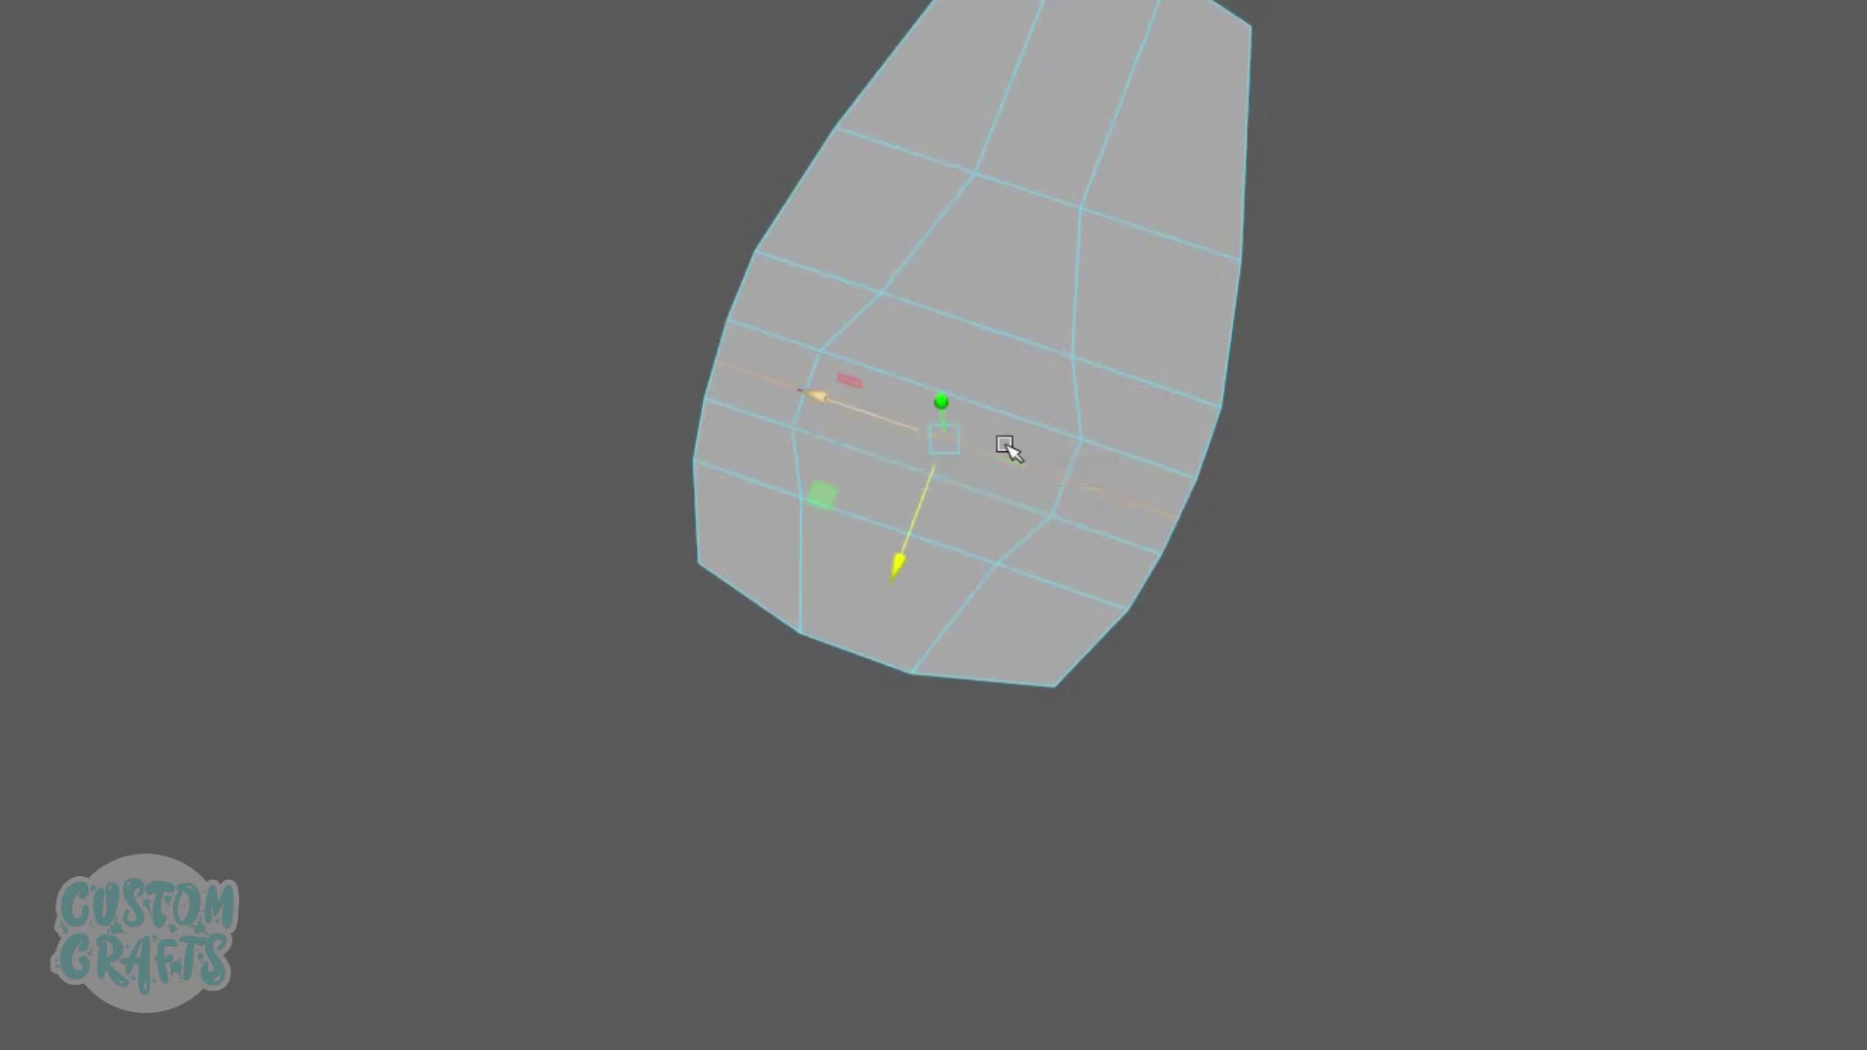
pyautogui.press('r')
pyautogui.moveTo(814, 394); pyautogui.dragTo(806, 391)
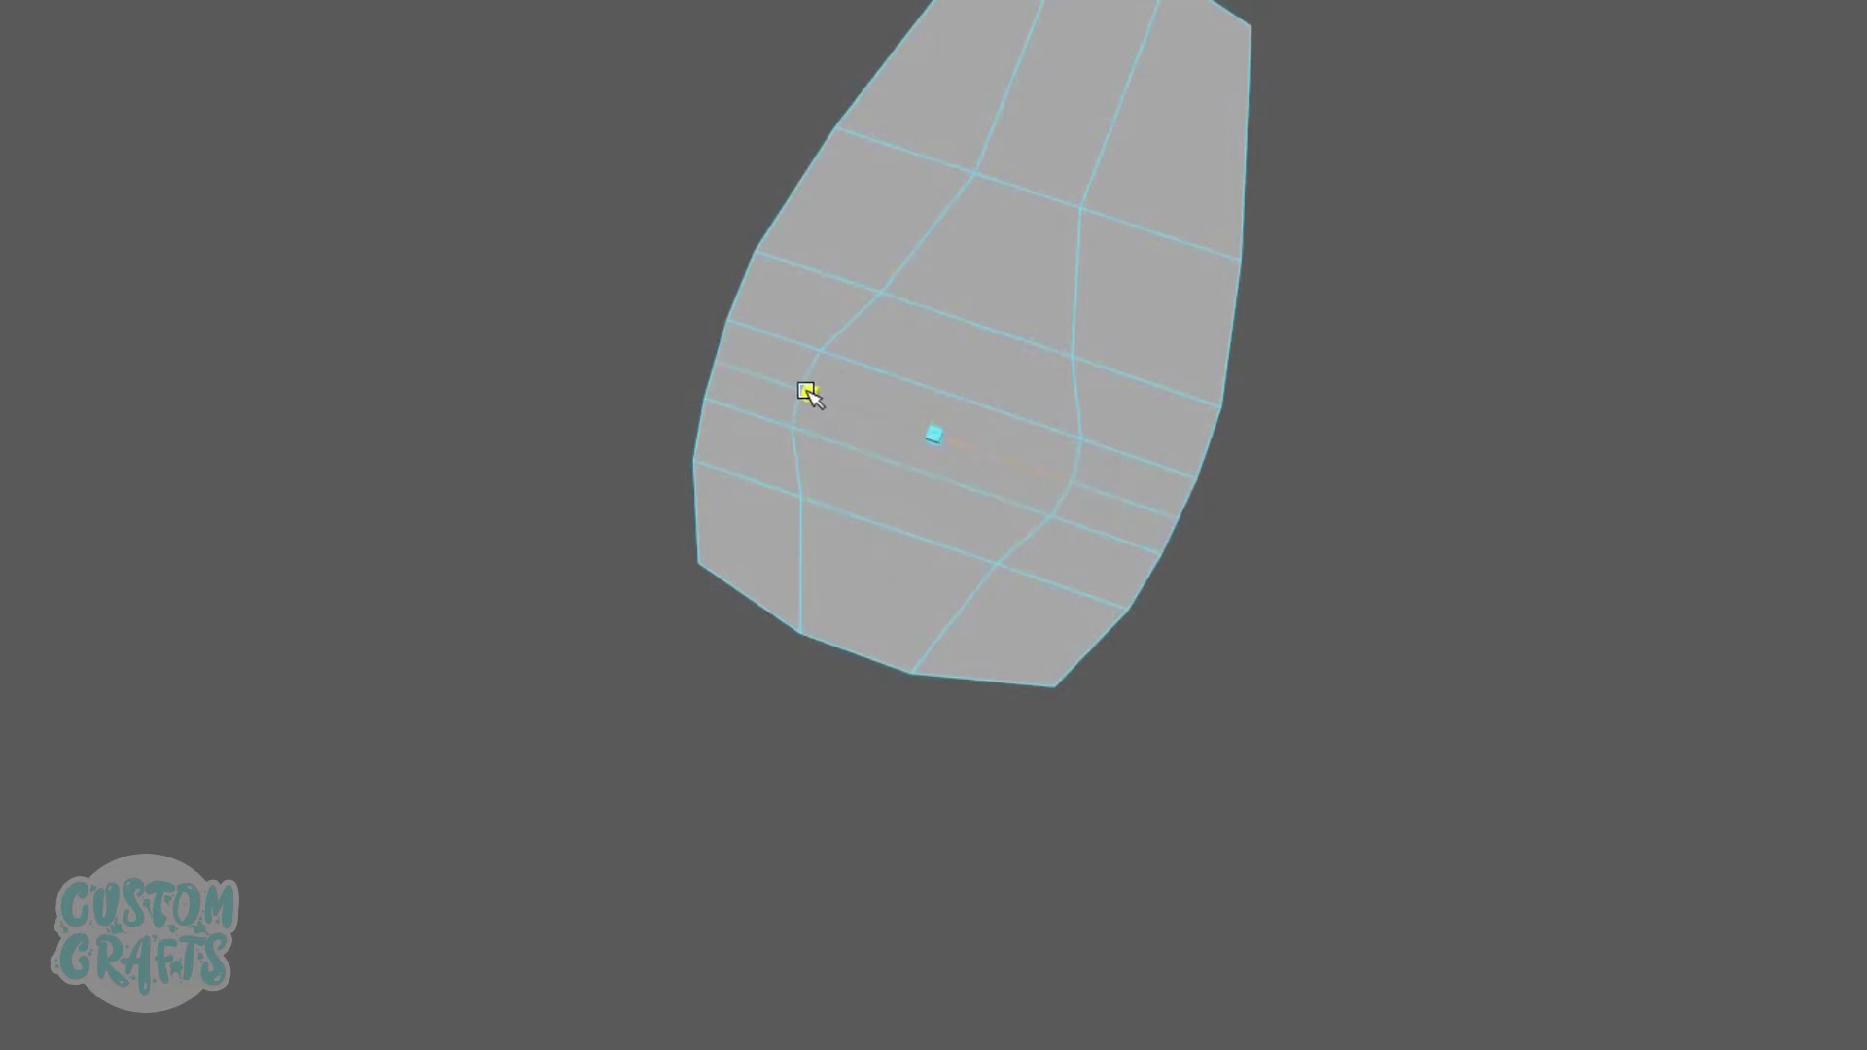
pyautogui.press('w')
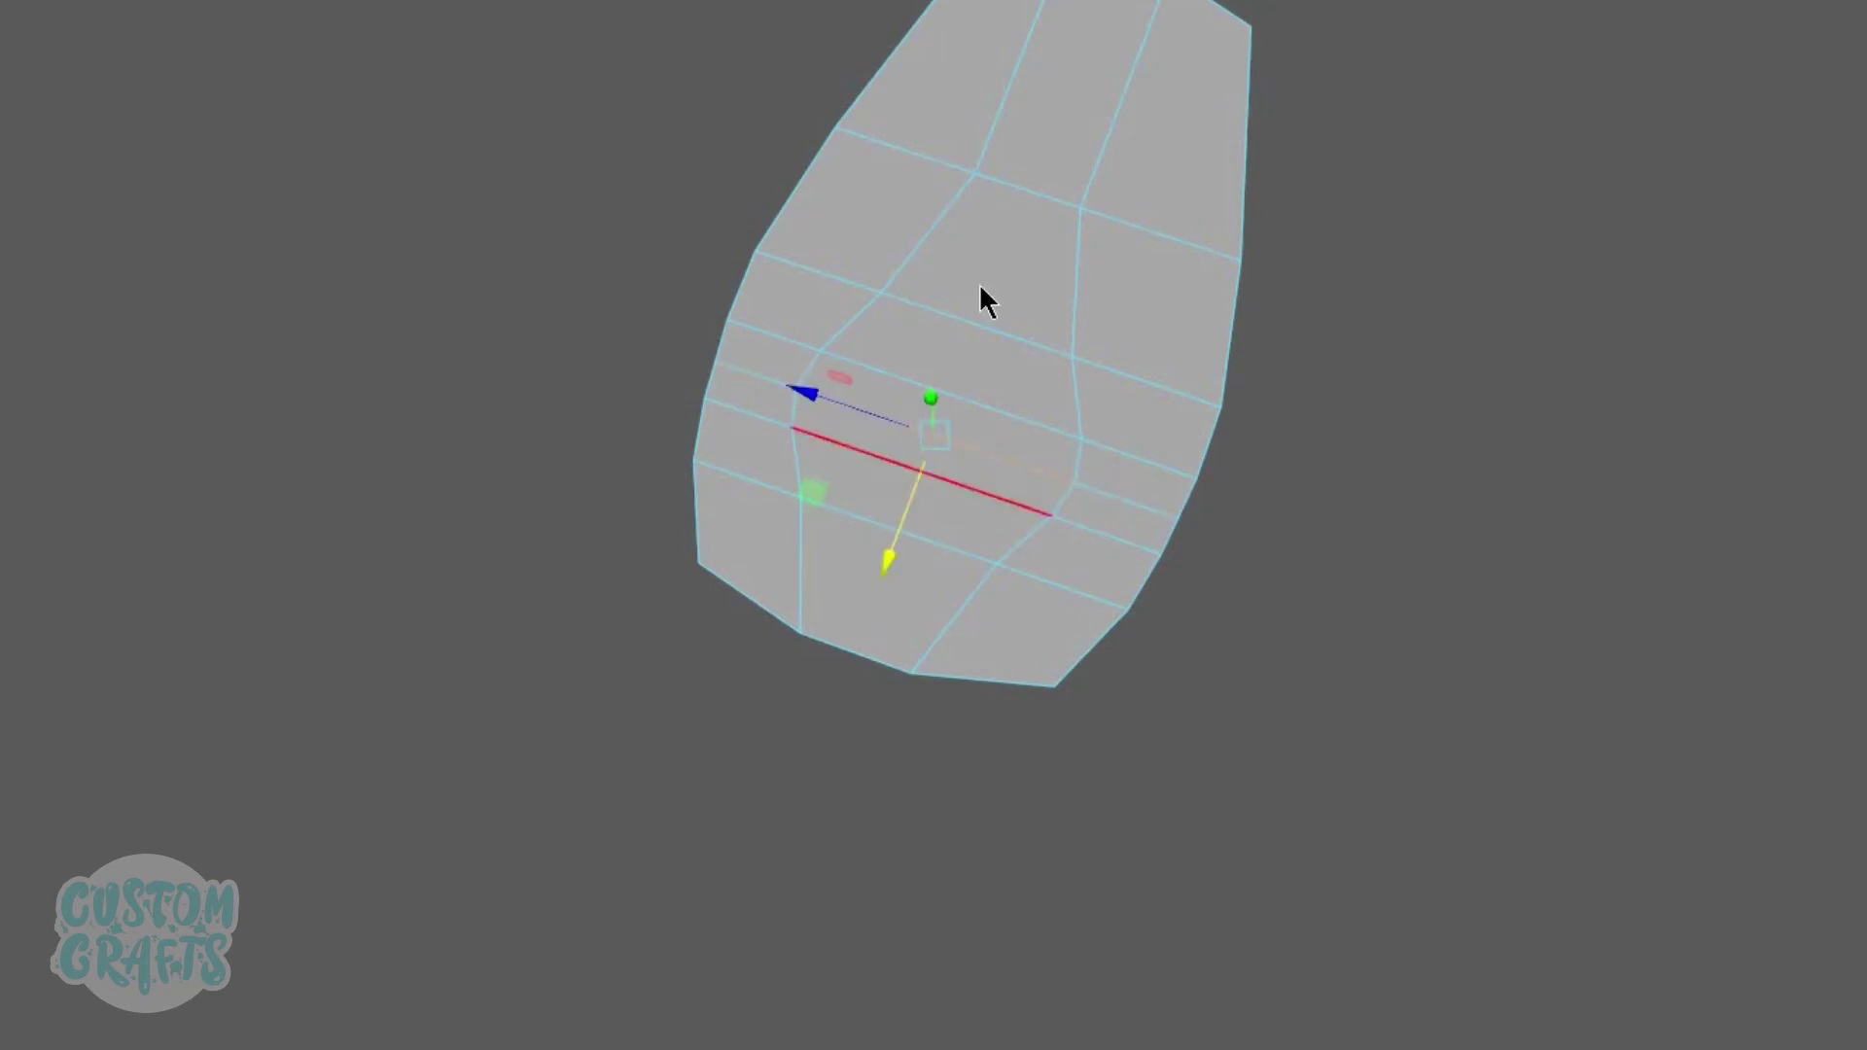
# Step: Insert a lengthwise center edge loop and stretch its section inside the hole outline slightly along X
pyautogui.press('F8')
pyautogui.keyDown('shift'); pyautogui.moveTo(970, 291); pyautogui.dragTo(833, 304, button='right'); pyautogui.keyUp('shift')
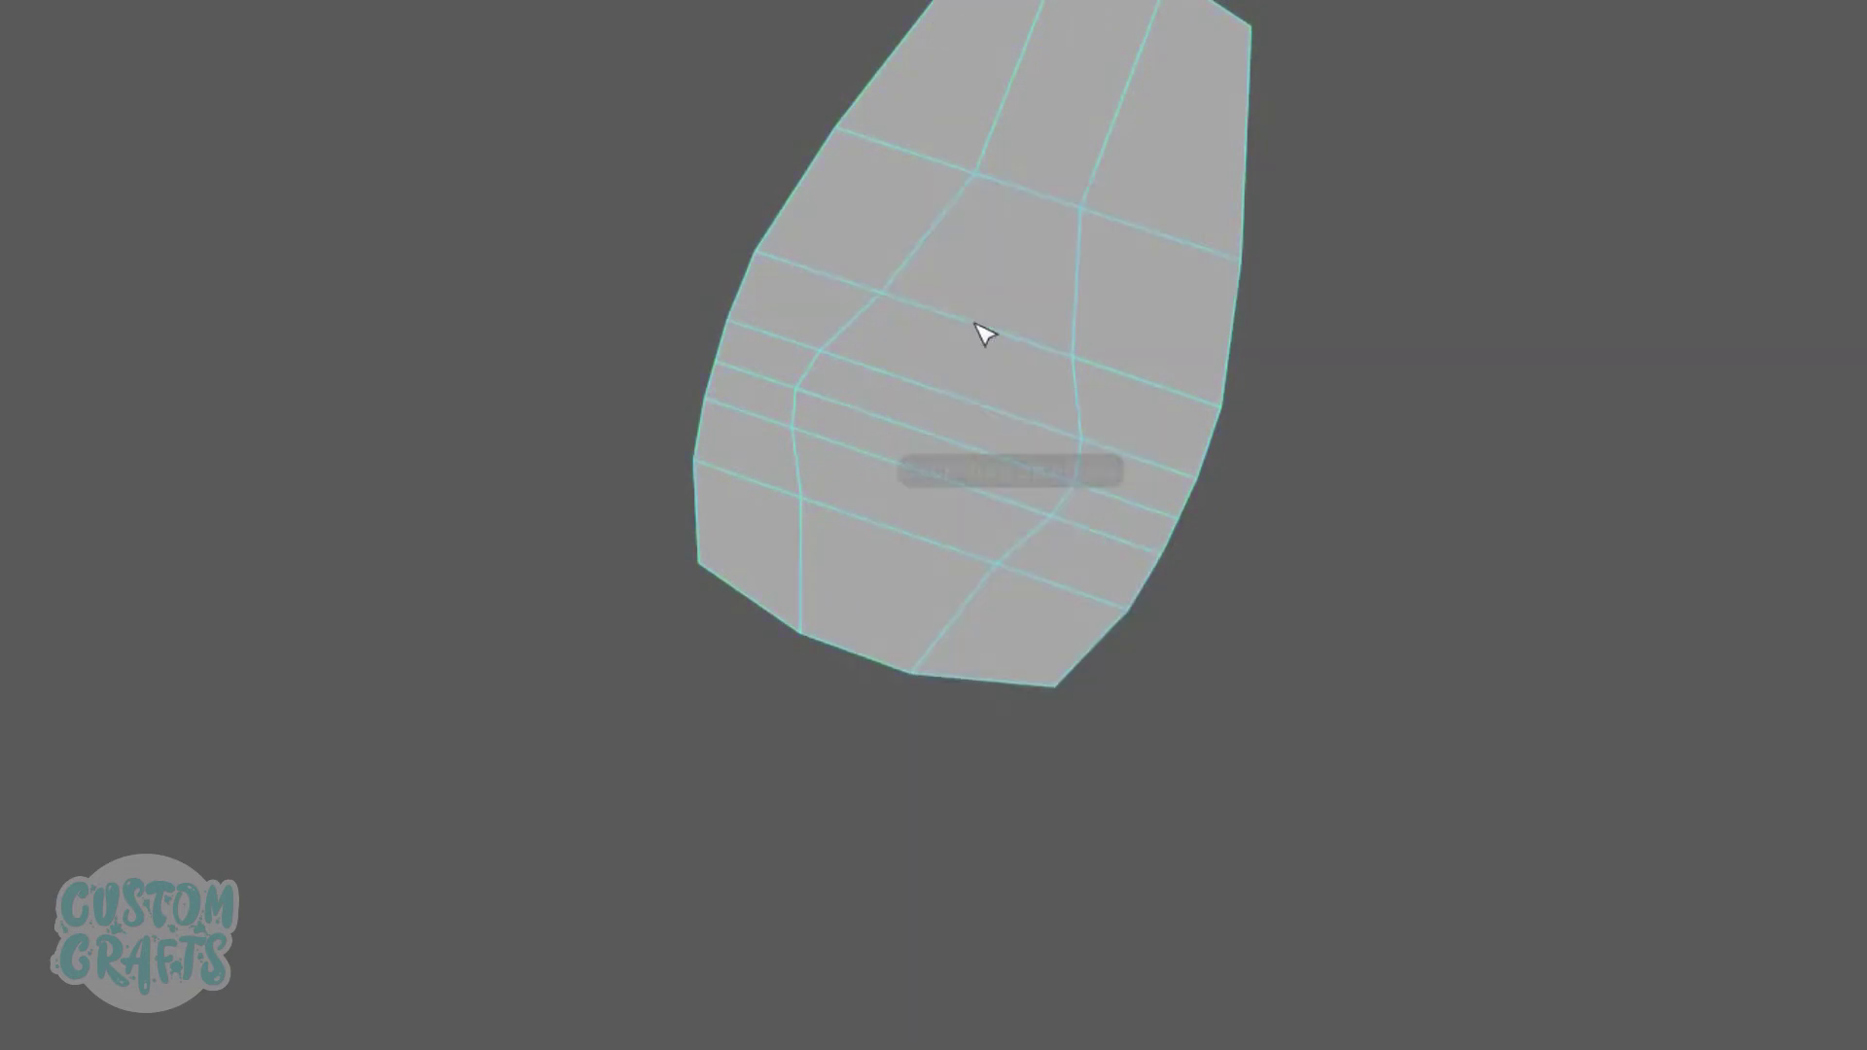
pyautogui.press('w')
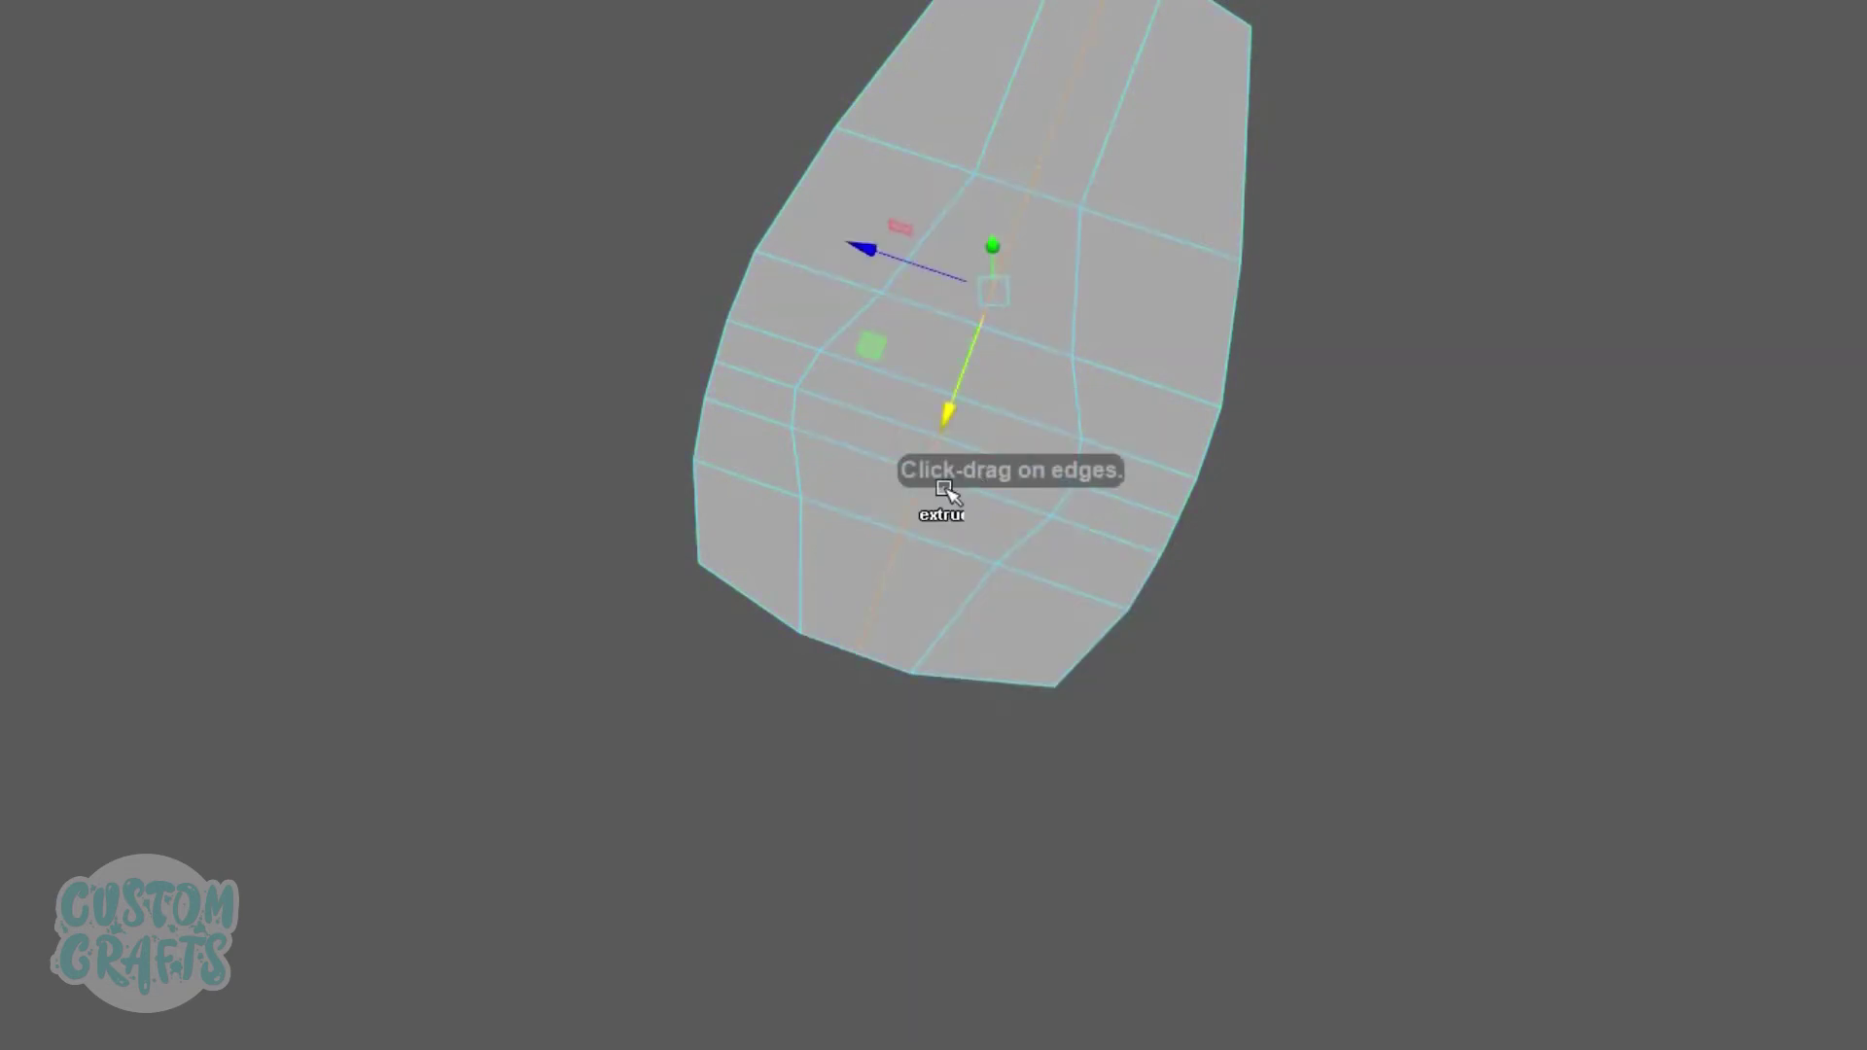
pyautogui.moveTo(938, 512); pyautogui.dragTo(909, 515, button='middle')
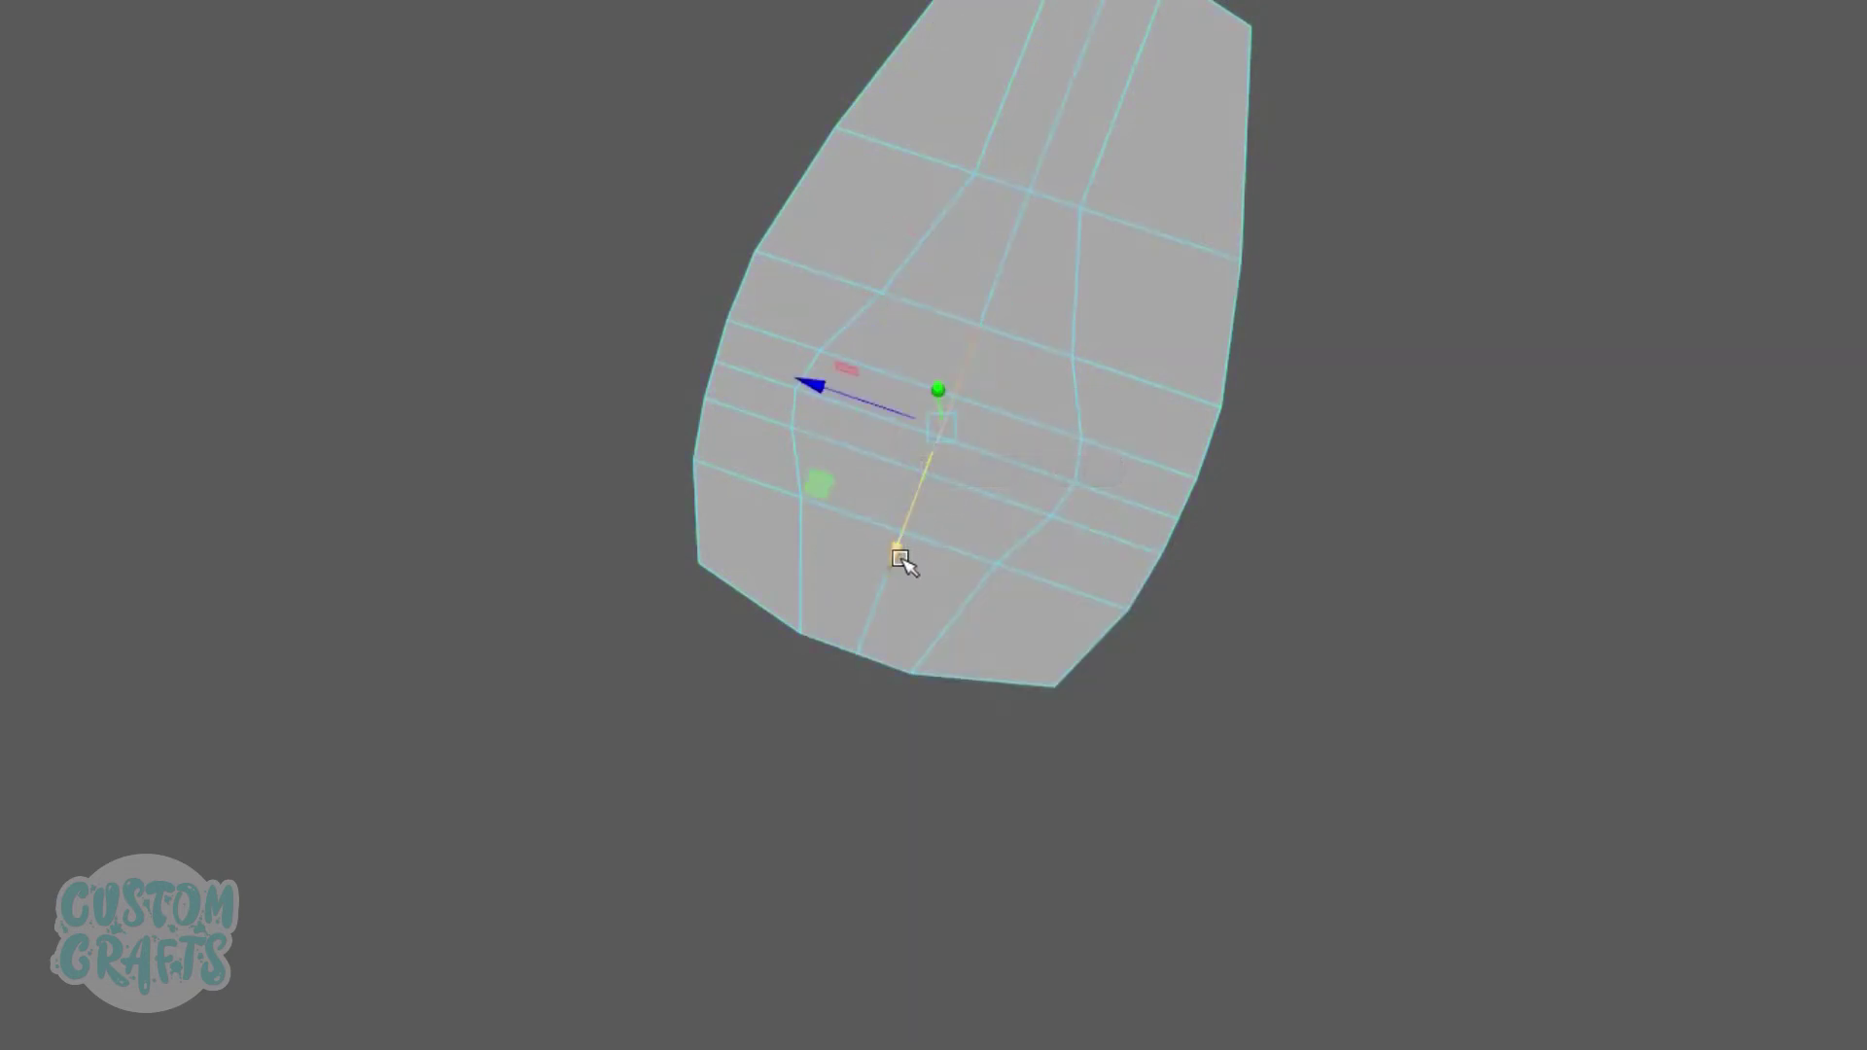
pyautogui.press('r')
pyautogui.moveTo(895, 559); pyautogui.dragTo(894, 568)
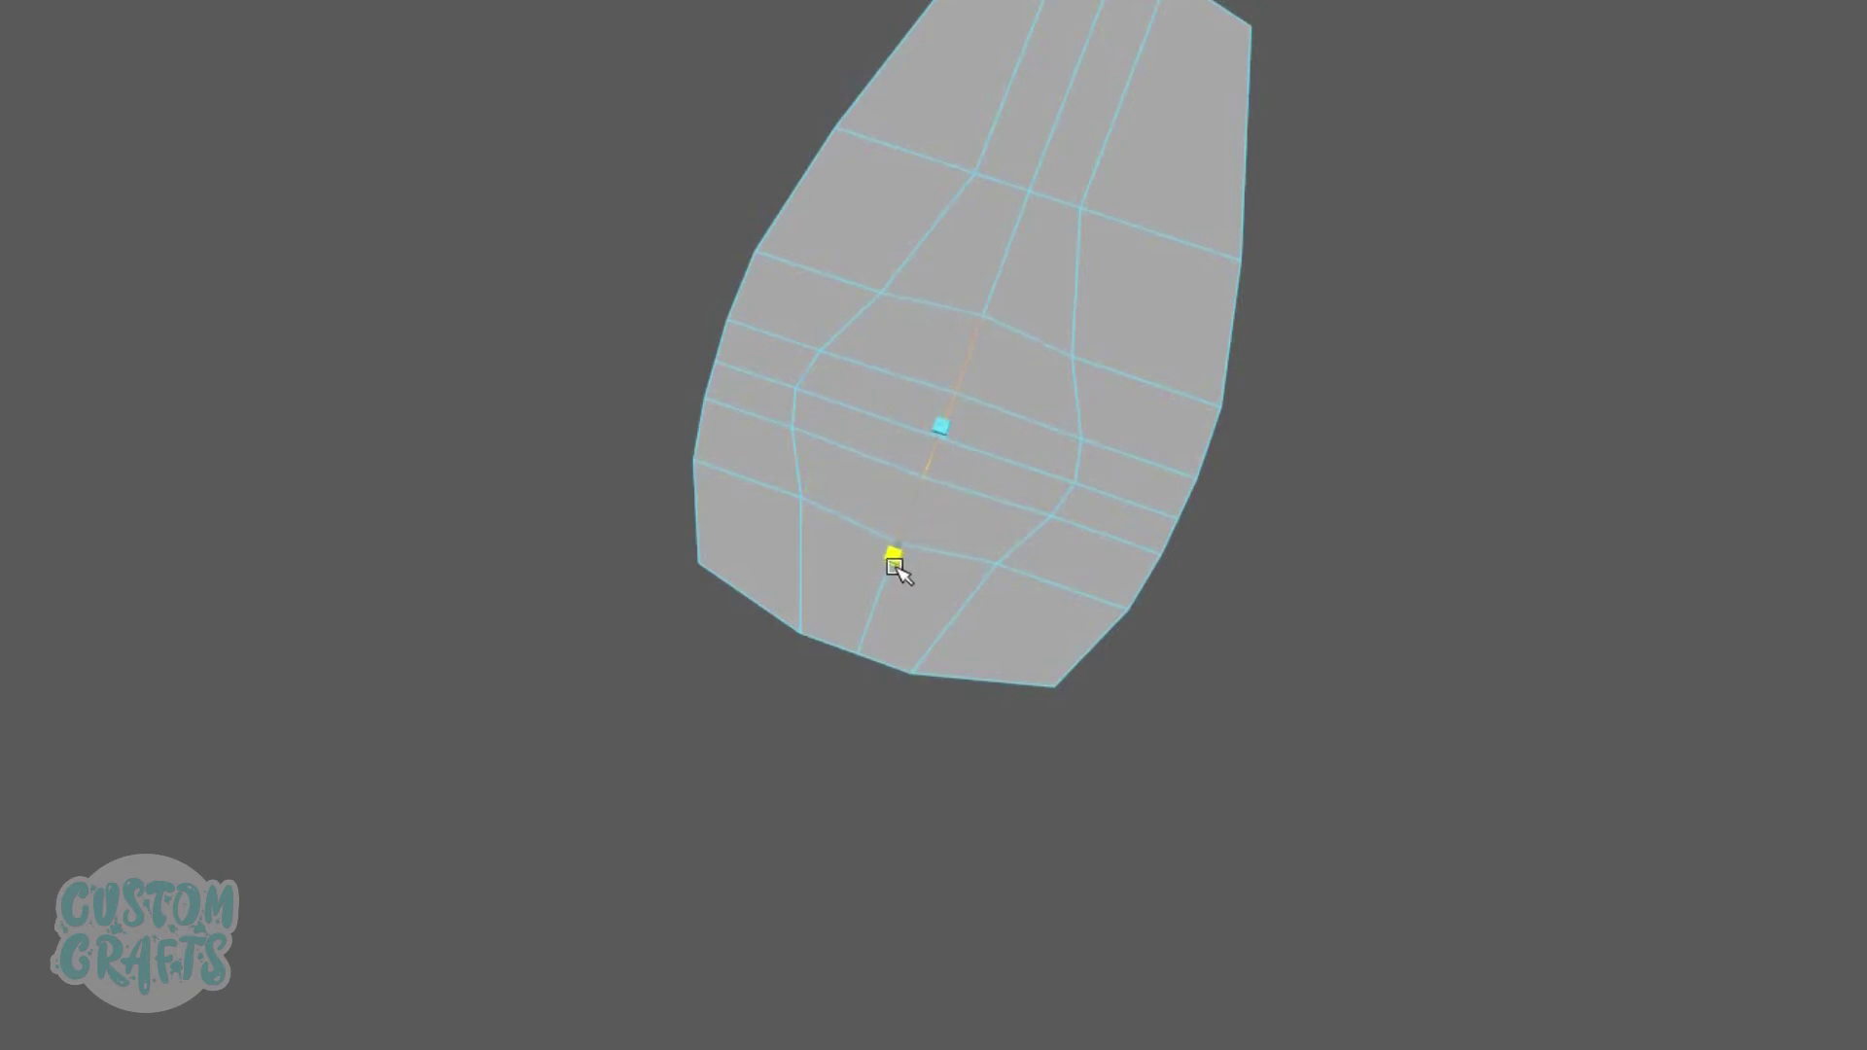
# Step: Bevel the lengthwise center edge loop with a fraction of 0.5
pyautogui.press('w')
pyautogui.keyDown('shift'); pyautogui.rightClick(1015, 293); pyautogui.keyUp('shift')
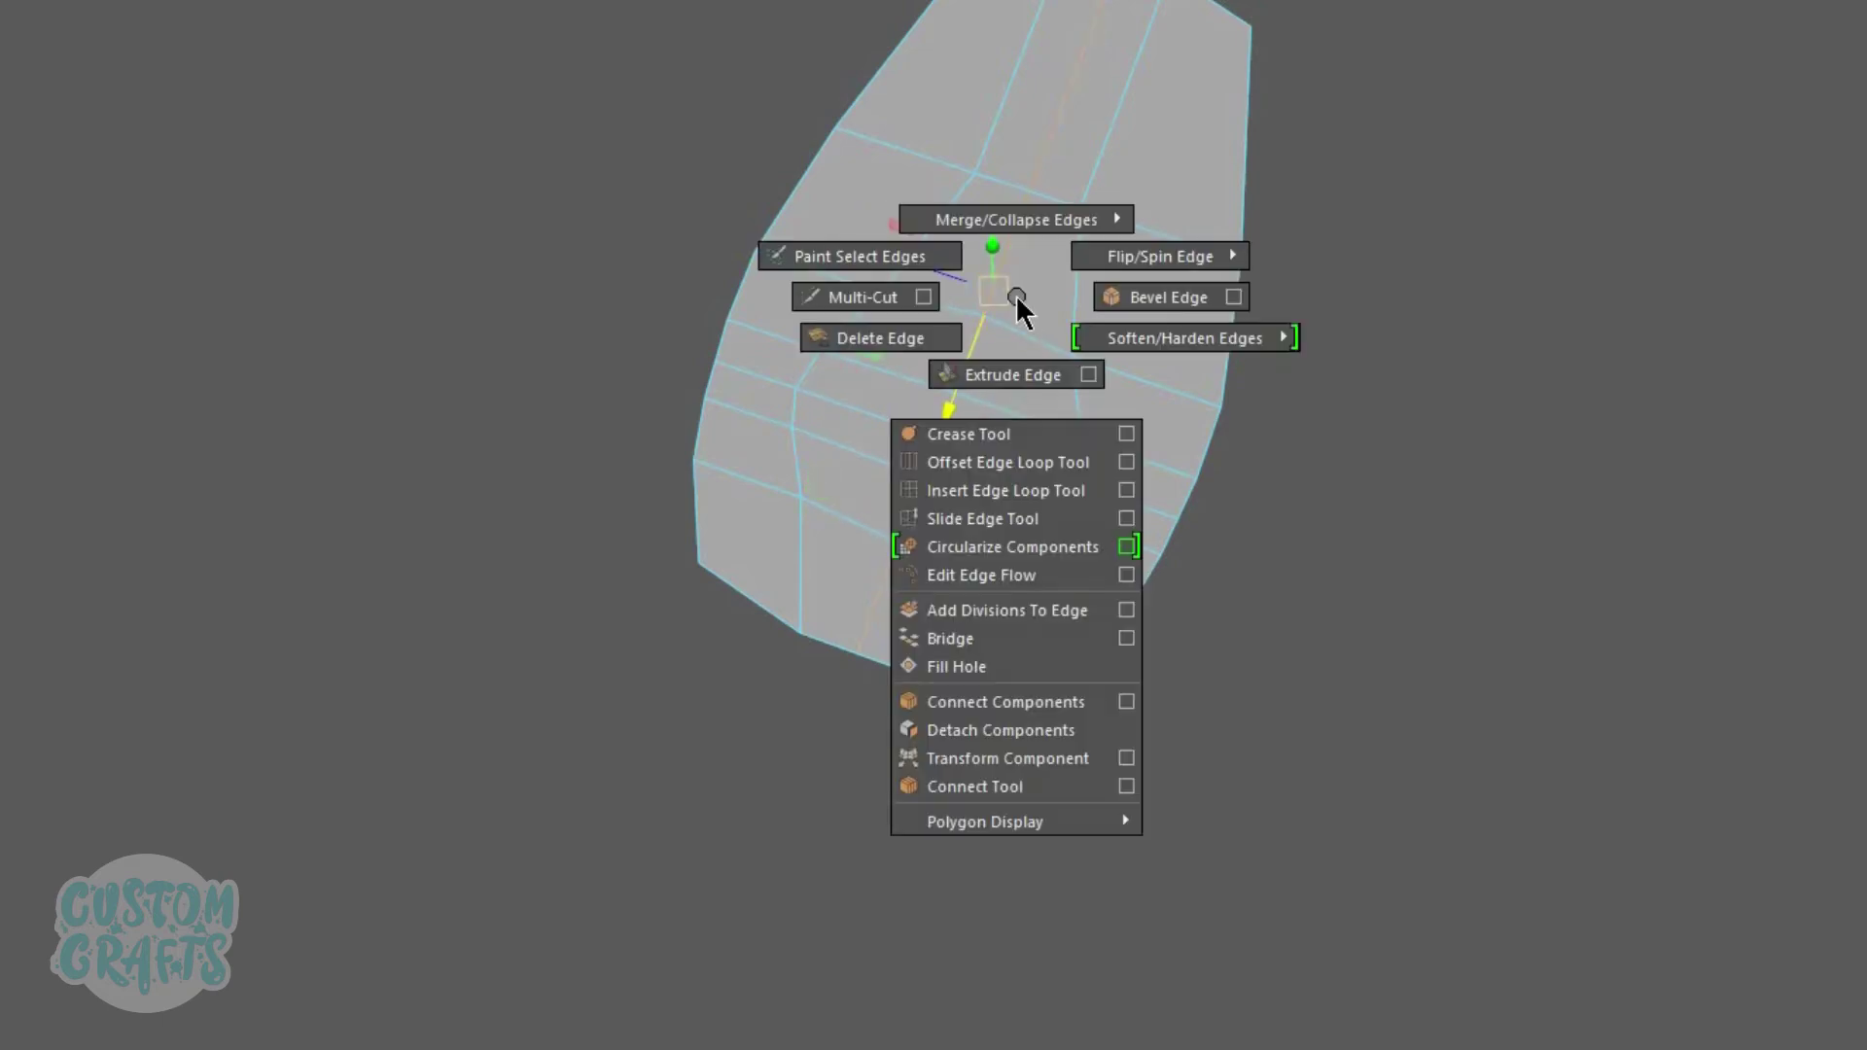
pyautogui.click(1109, 298)
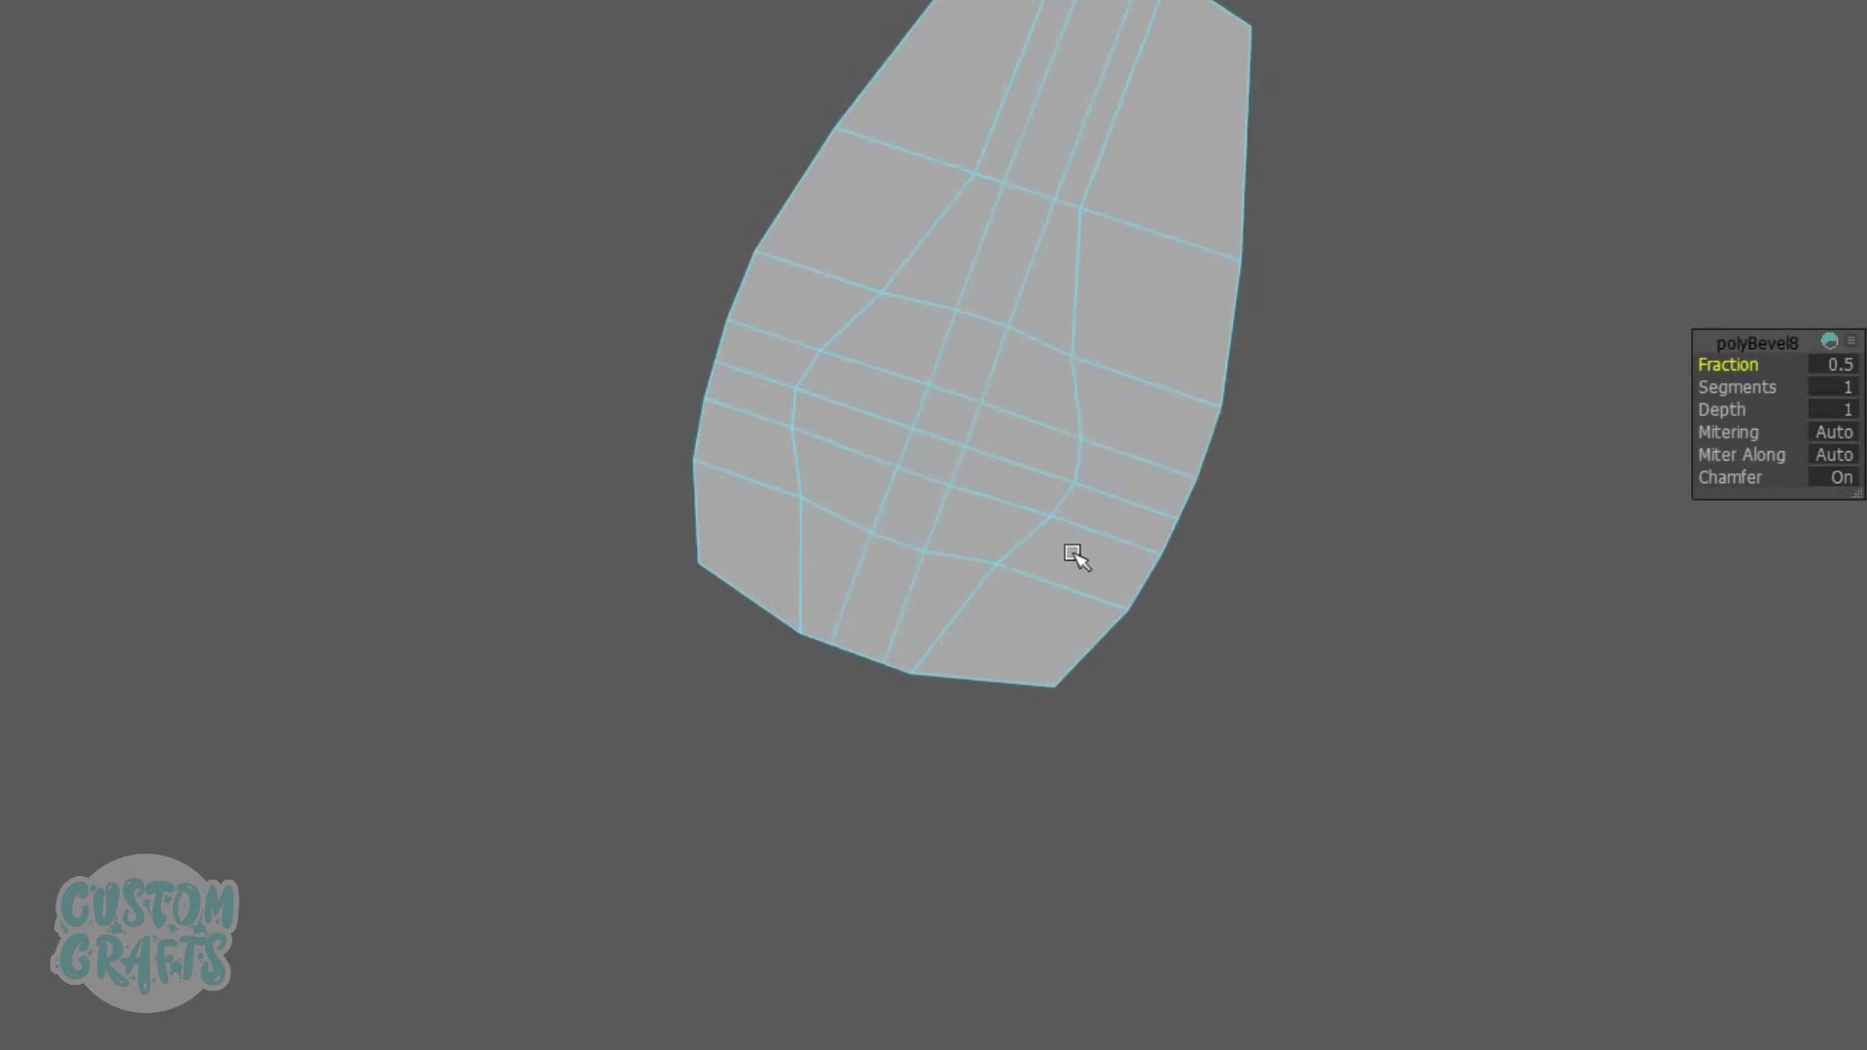
# Step: Select all faces inside the hole outline of the tab and delete them to open the finger hole
pyautogui.moveTo(961, 423); pyautogui.dragTo(1029, 496, button='right')
pyautogui.click(976, 371)
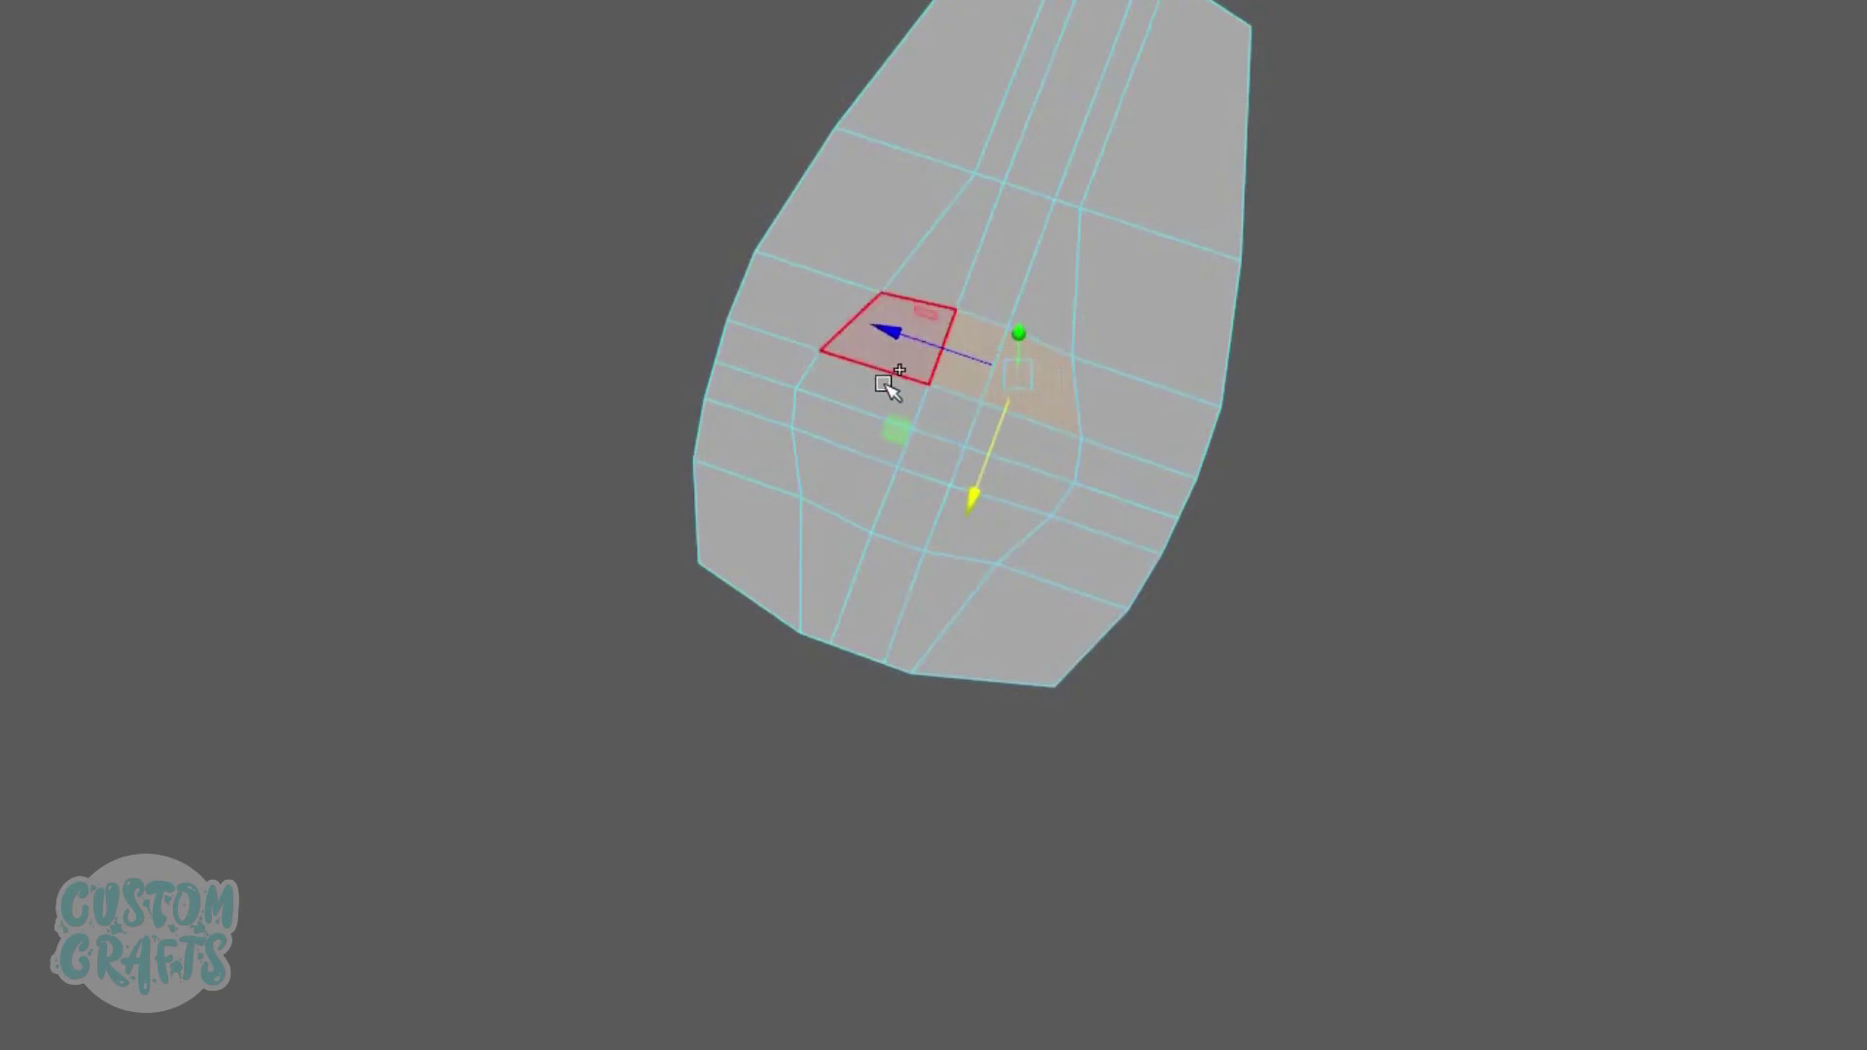
pyautogui.keyDown('shift'); pyautogui.click(885, 385); pyautogui.keyUp('shift')
pyautogui.keyDown('shift'); pyautogui.click(1004, 431); pyautogui.keyUp('shift')
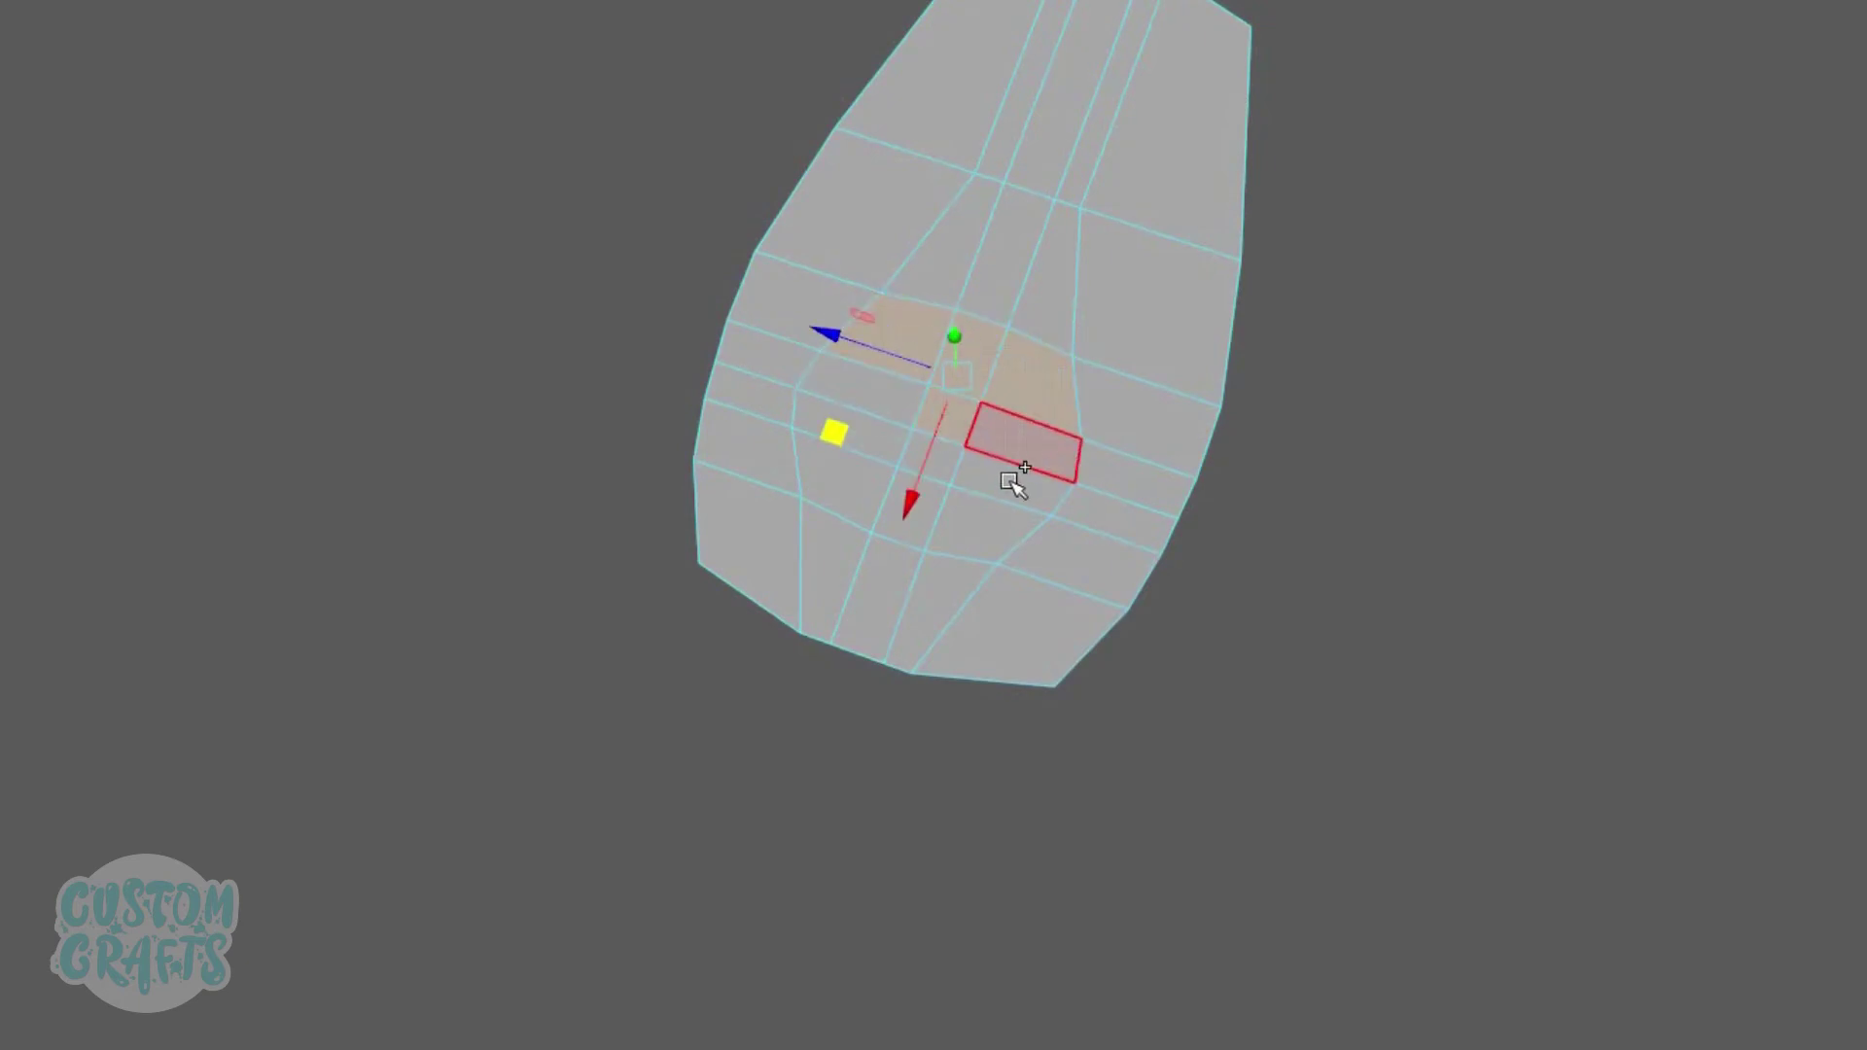
pyautogui.keyDown('ctrl'); pyautogui.keyDown('shift'); pyautogui.click(948, 510); pyautogui.keyUp('shift'); pyautogui.keyUp('ctrl')
pyautogui.keyDown('ctrl'); pyautogui.keyDown('shift'); pyautogui.click(890, 465); pyautogui.keyUp('shift'); pyautogui.keyUp('ctrl')
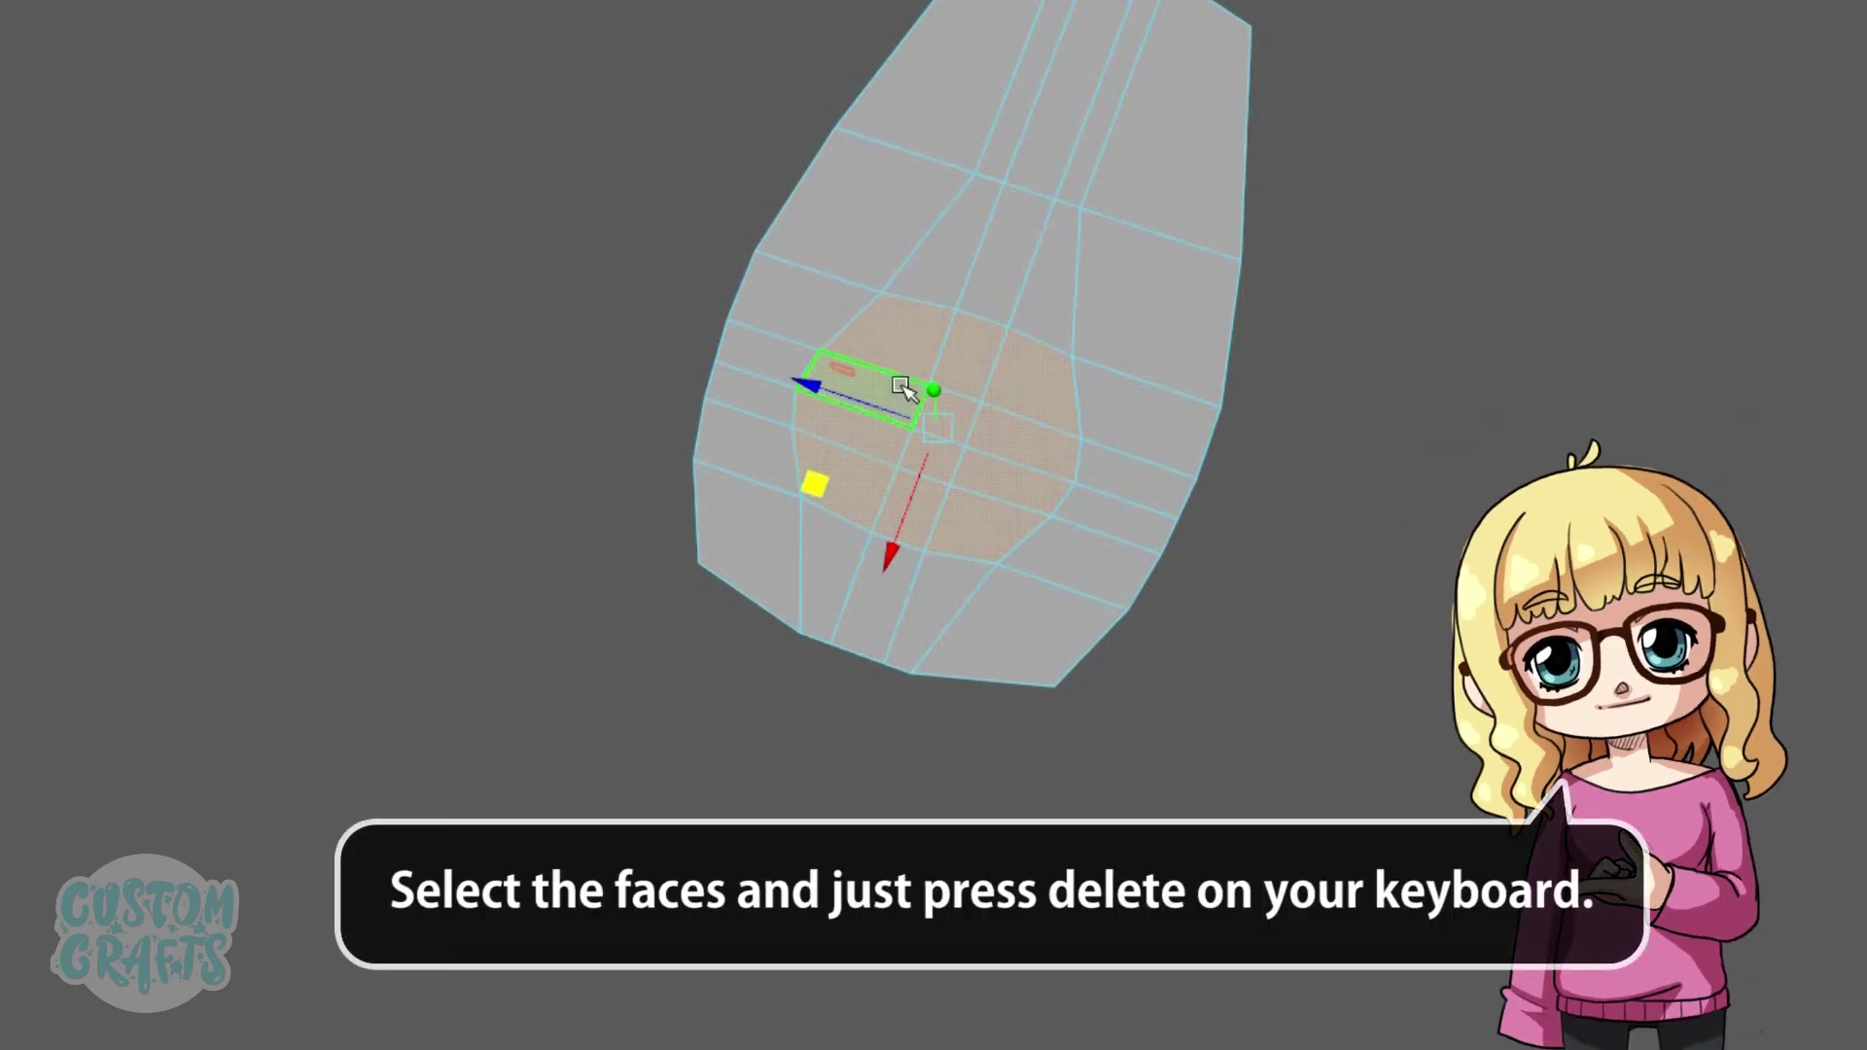
pyautogui.press('Delete')
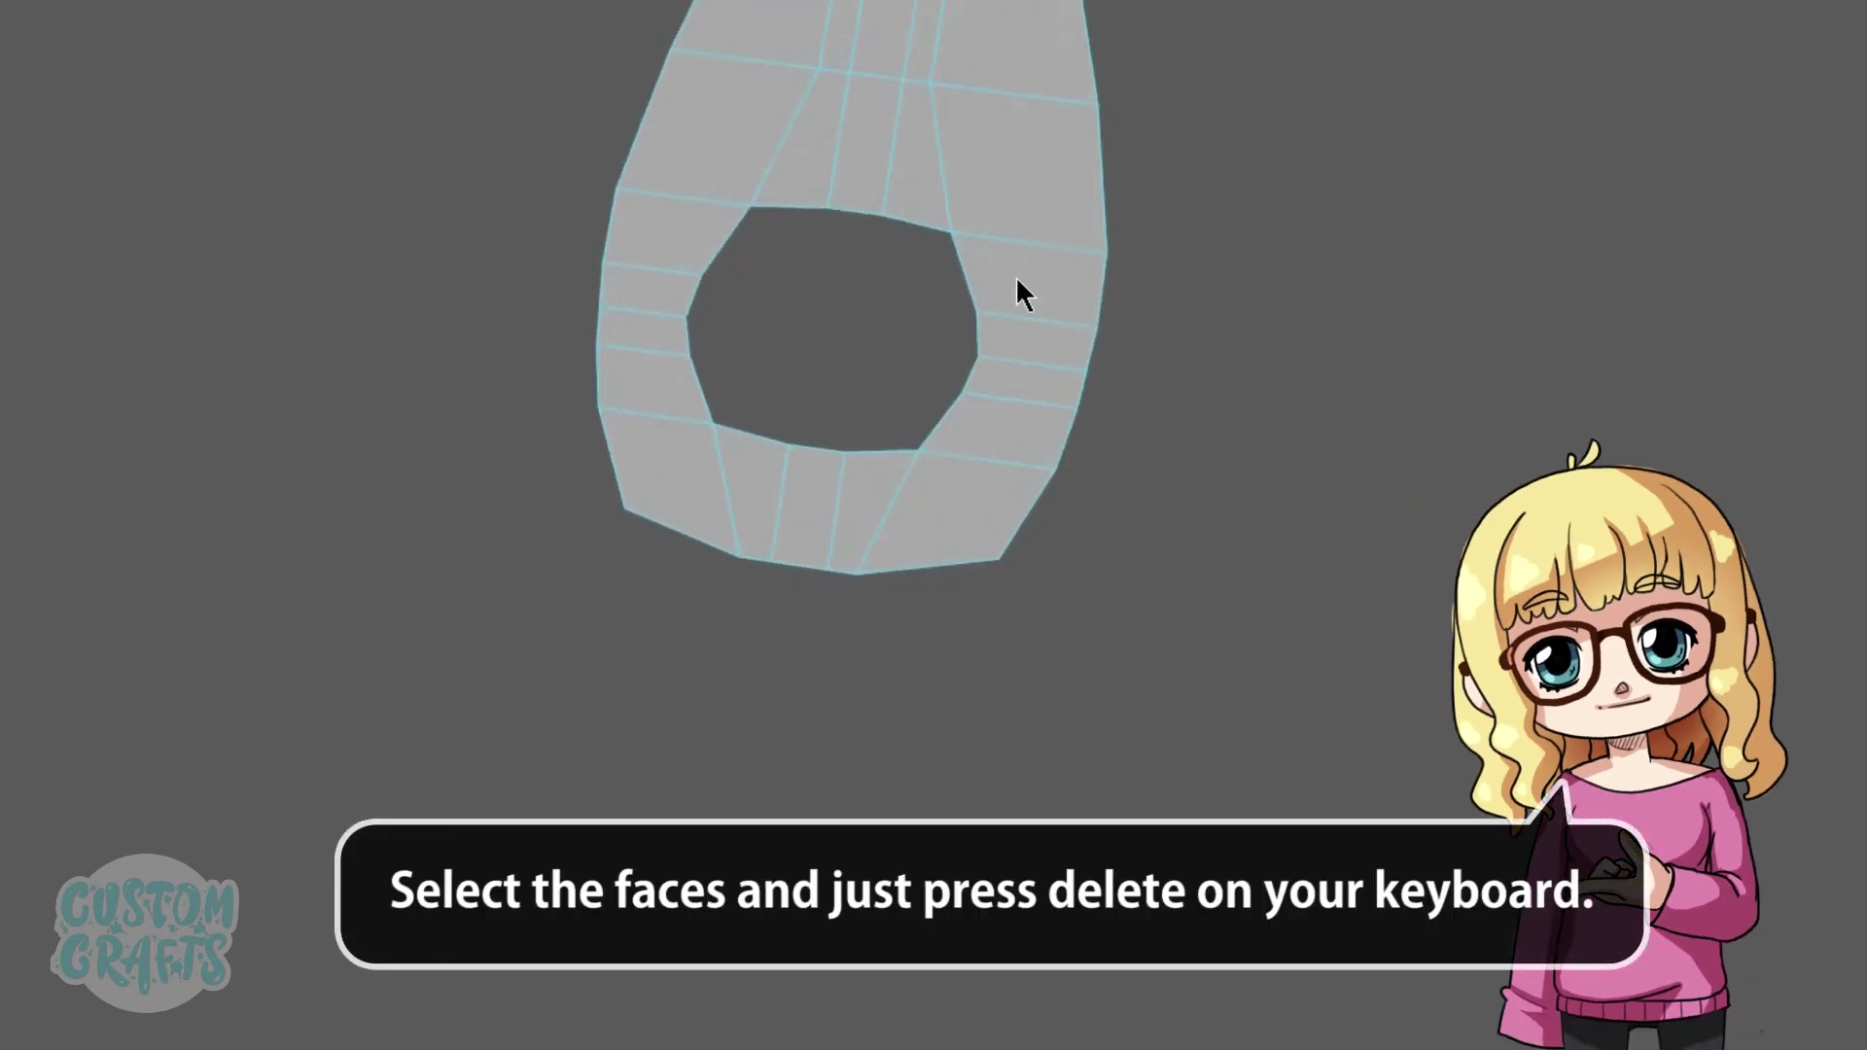
# Step: Round the finger hole by shifting its two pairs of corner vertices slightly toward the hole's centre along X
pyautogui.moveTo(1019, 292); pyautogui.dragTo(760, 200, button='right')
pyautogui.click(831, 207)
pyautogui.click(750, 204)
pyautogui.keyDown('shift'); pyautogui.click(951, 229); pyautogui.keyUp('shift')
pyautogui.moveTo(837, 339); pyautogui.dragTo(836, 353)
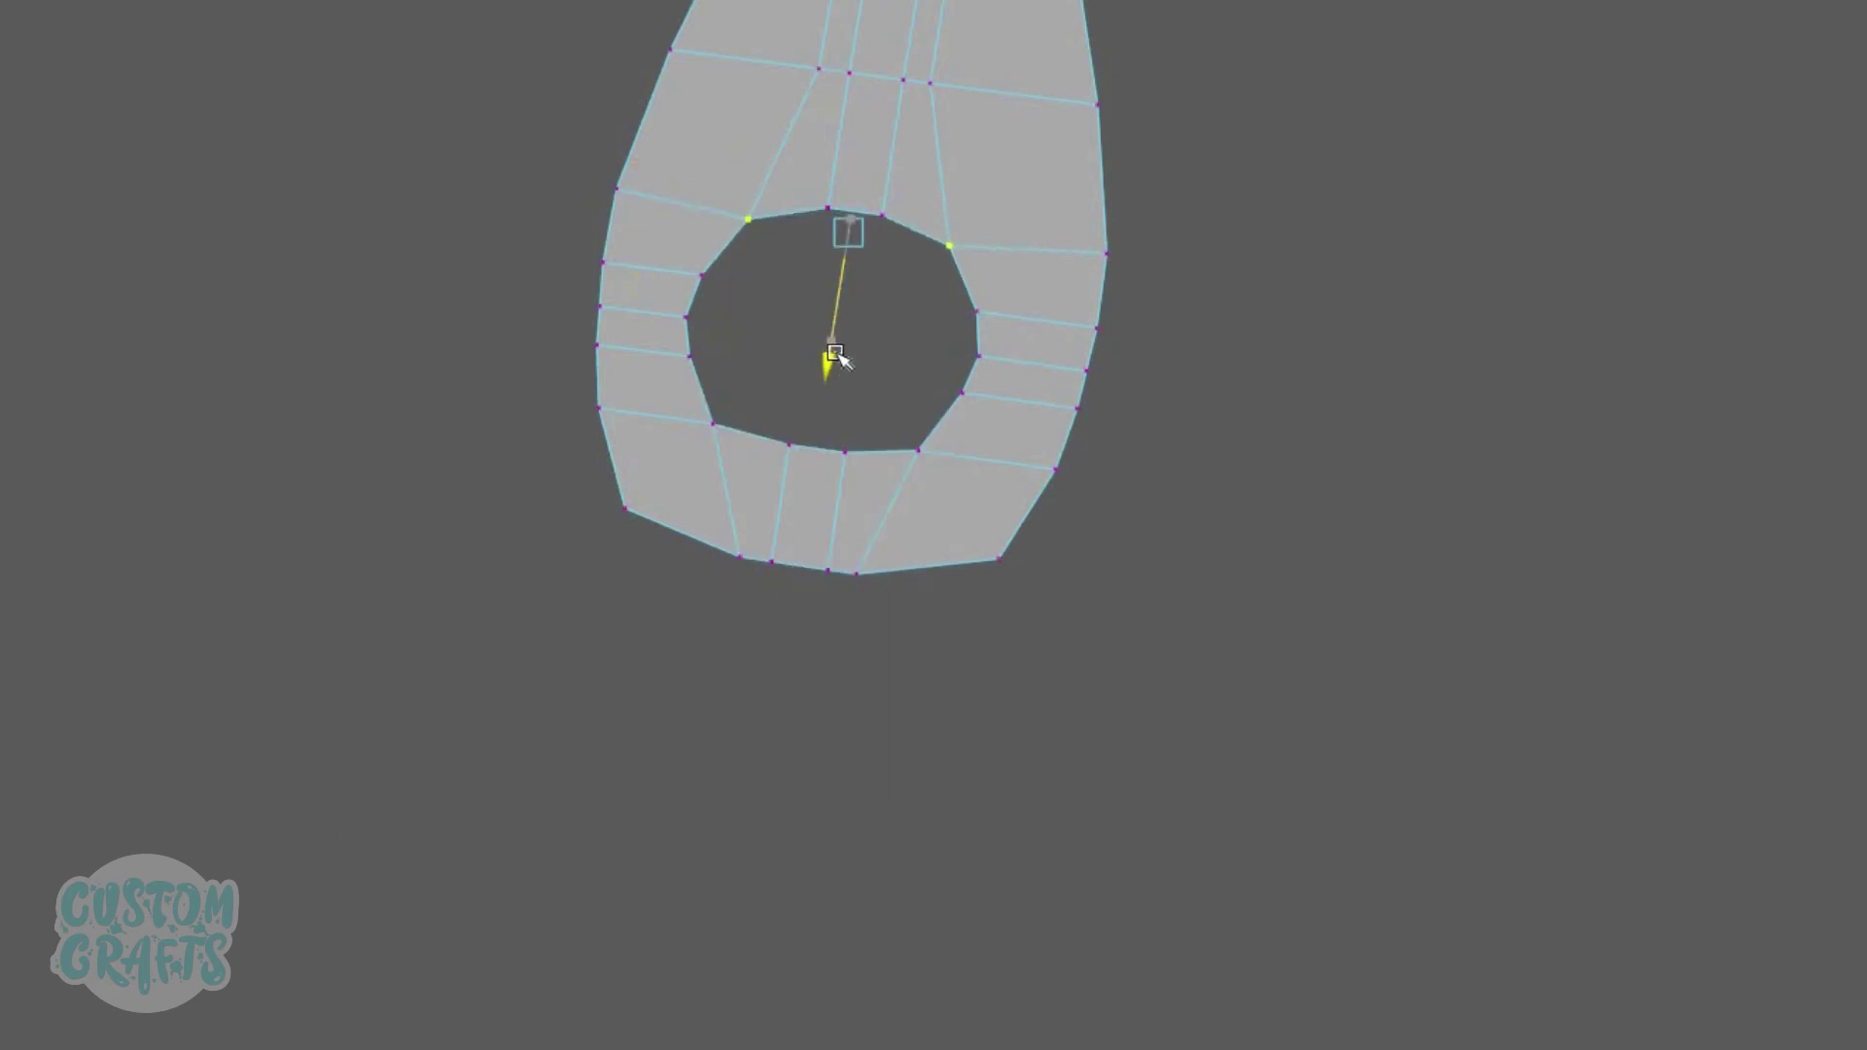
pyautogui.click(903, 473)
pyautogui.keyDown('shift'); pyautogui.click(719, 457); pyautogui.keyUp('shift')
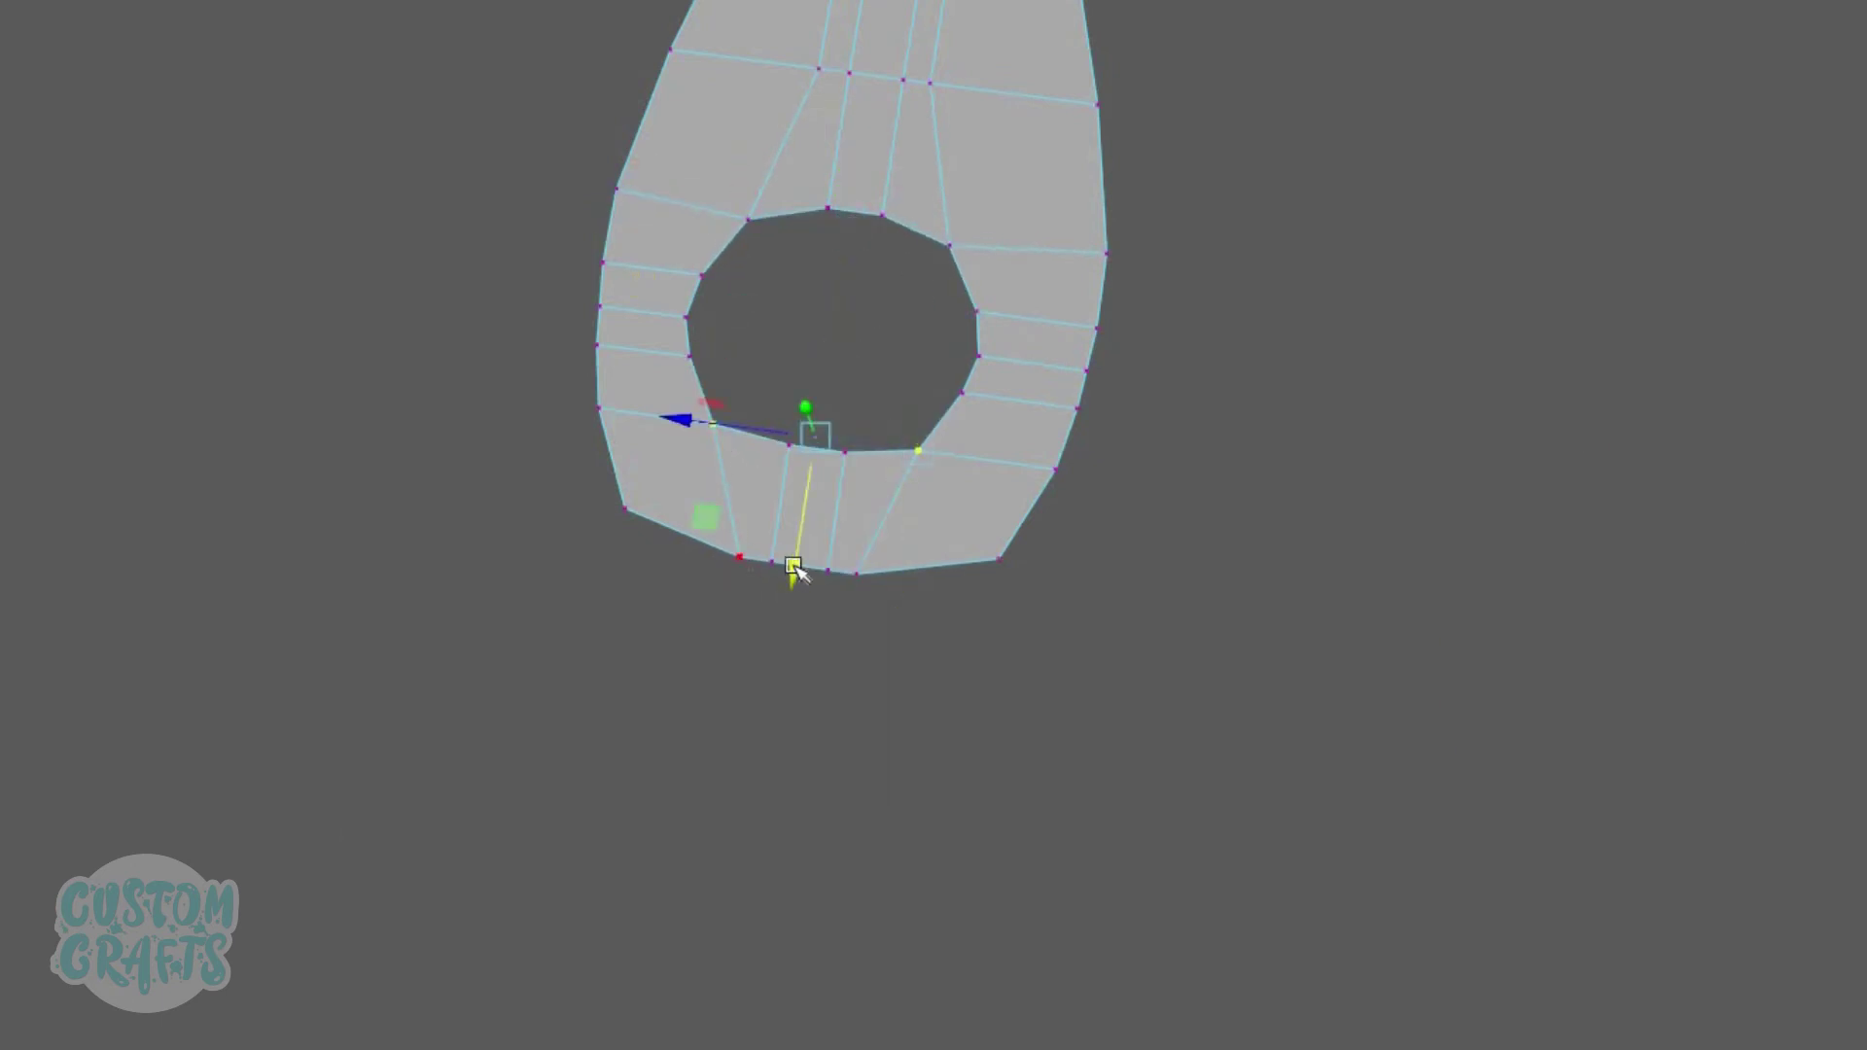
pyautogui.moveTo(795, 568); pyautogui.dragTo(794, 561)
# Step: Merge to center each of the two close vertex pairs on the crosswise edge between the hole and the narrow end
pyautogui.moveTo(1006, 118); pyautogui.dragTo(1479, 229, button='right')
pyautogui.click(1109, 233)
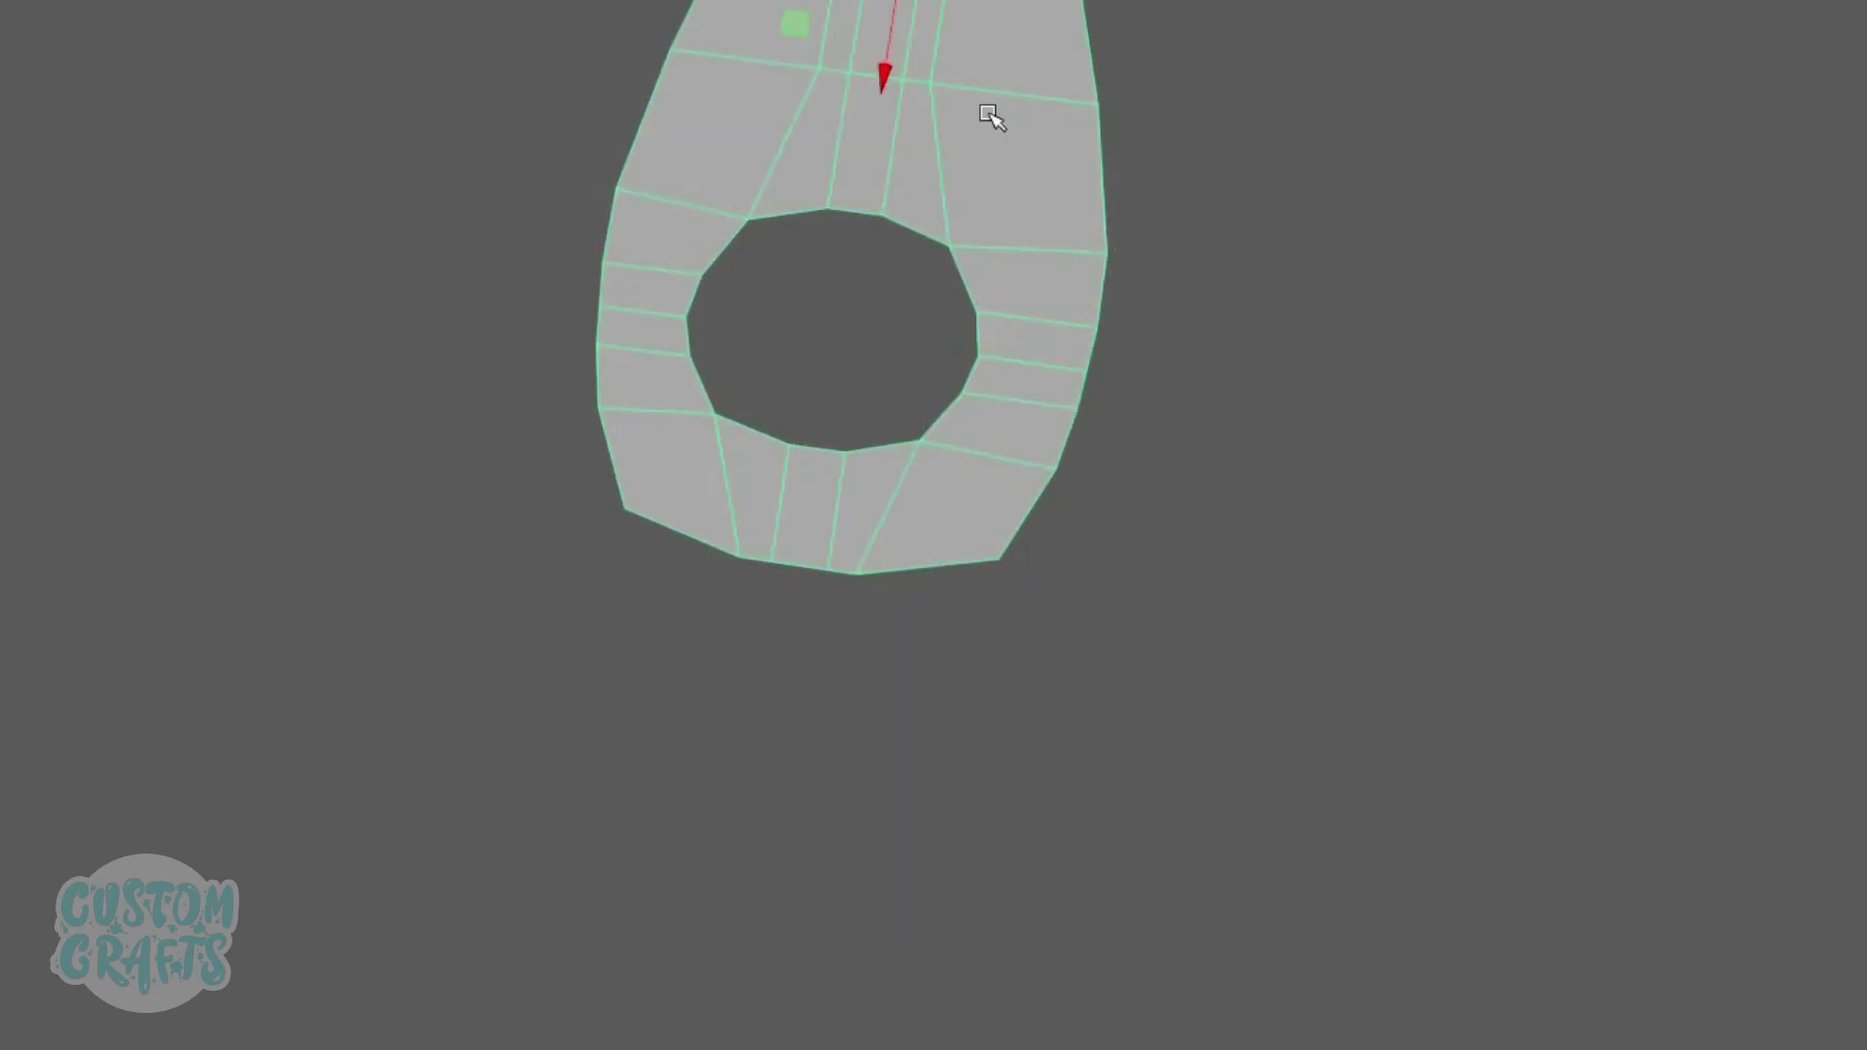
pyautogui.moveTo(1018, 25); pyautogui.dragTo(908, 69, button='right')
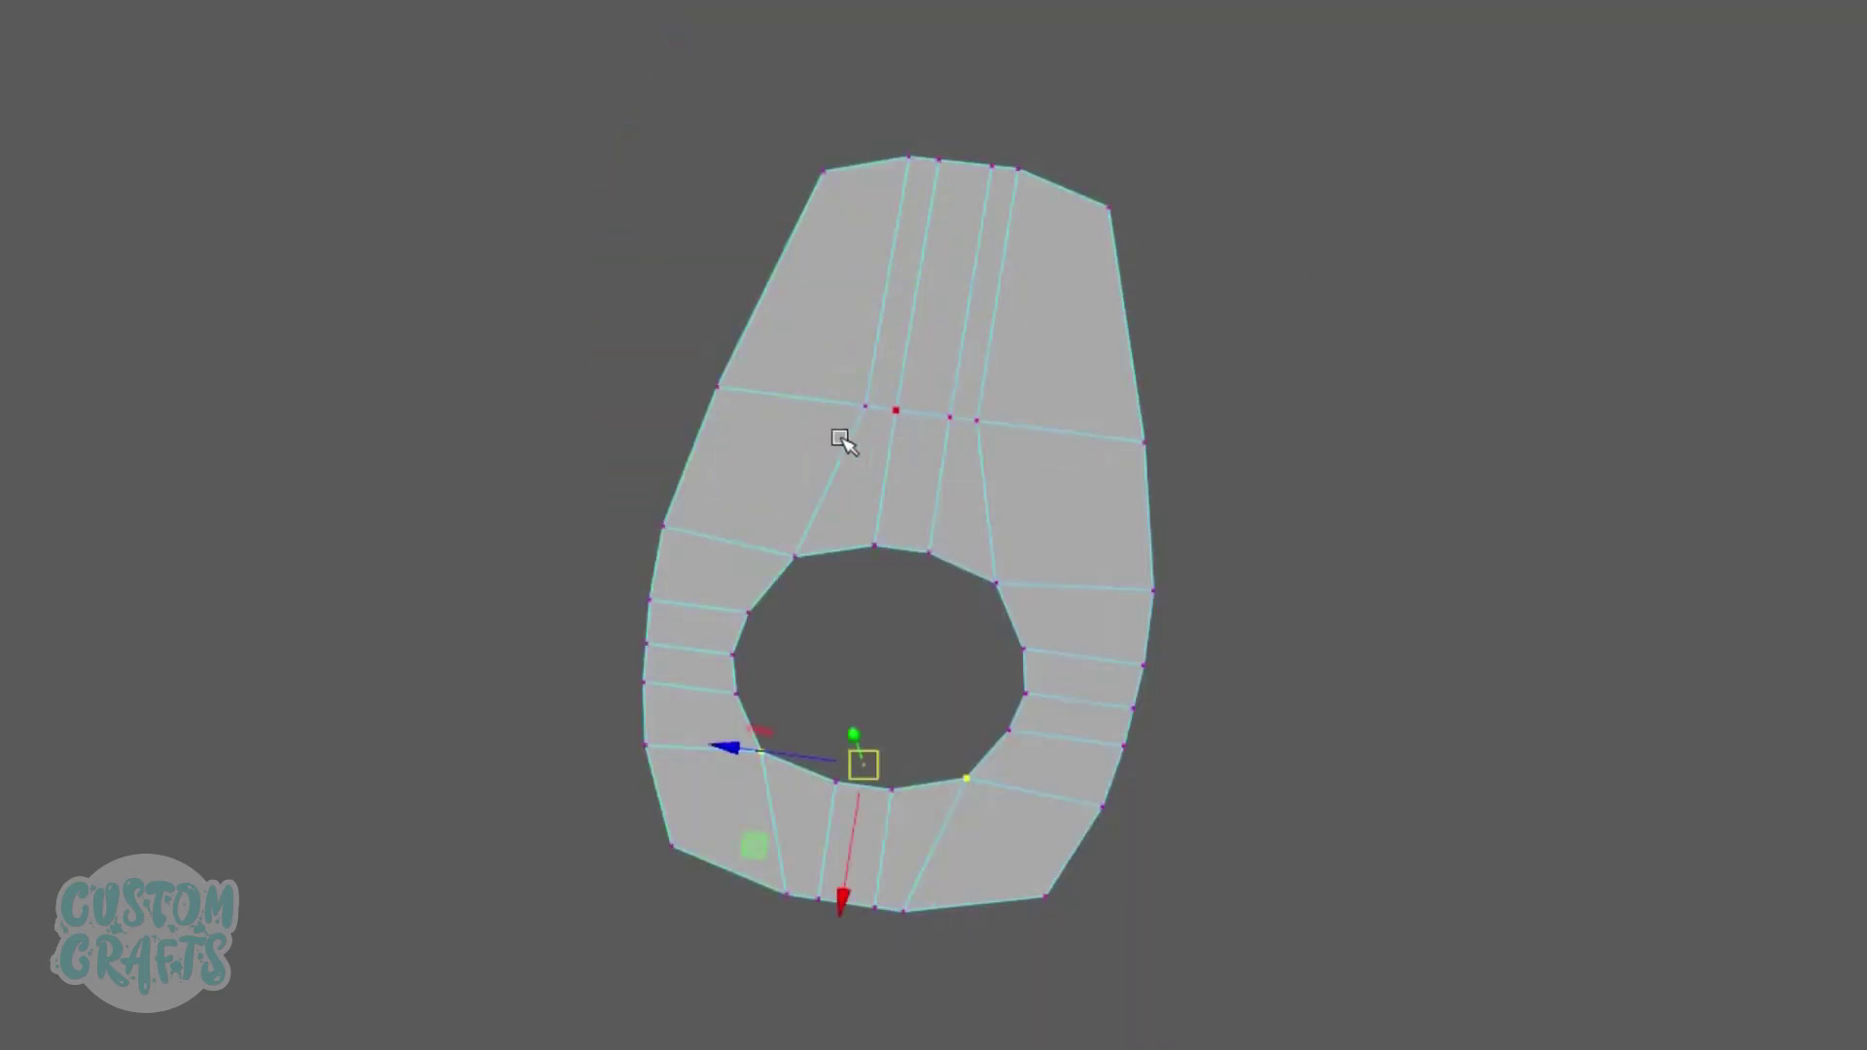
pyautogui.keyDown('shift'); pyautogui.moveTo(829, 437); pyautogui.dragTo(835, 449, button='right'); pyautogui.keyUp('shift')
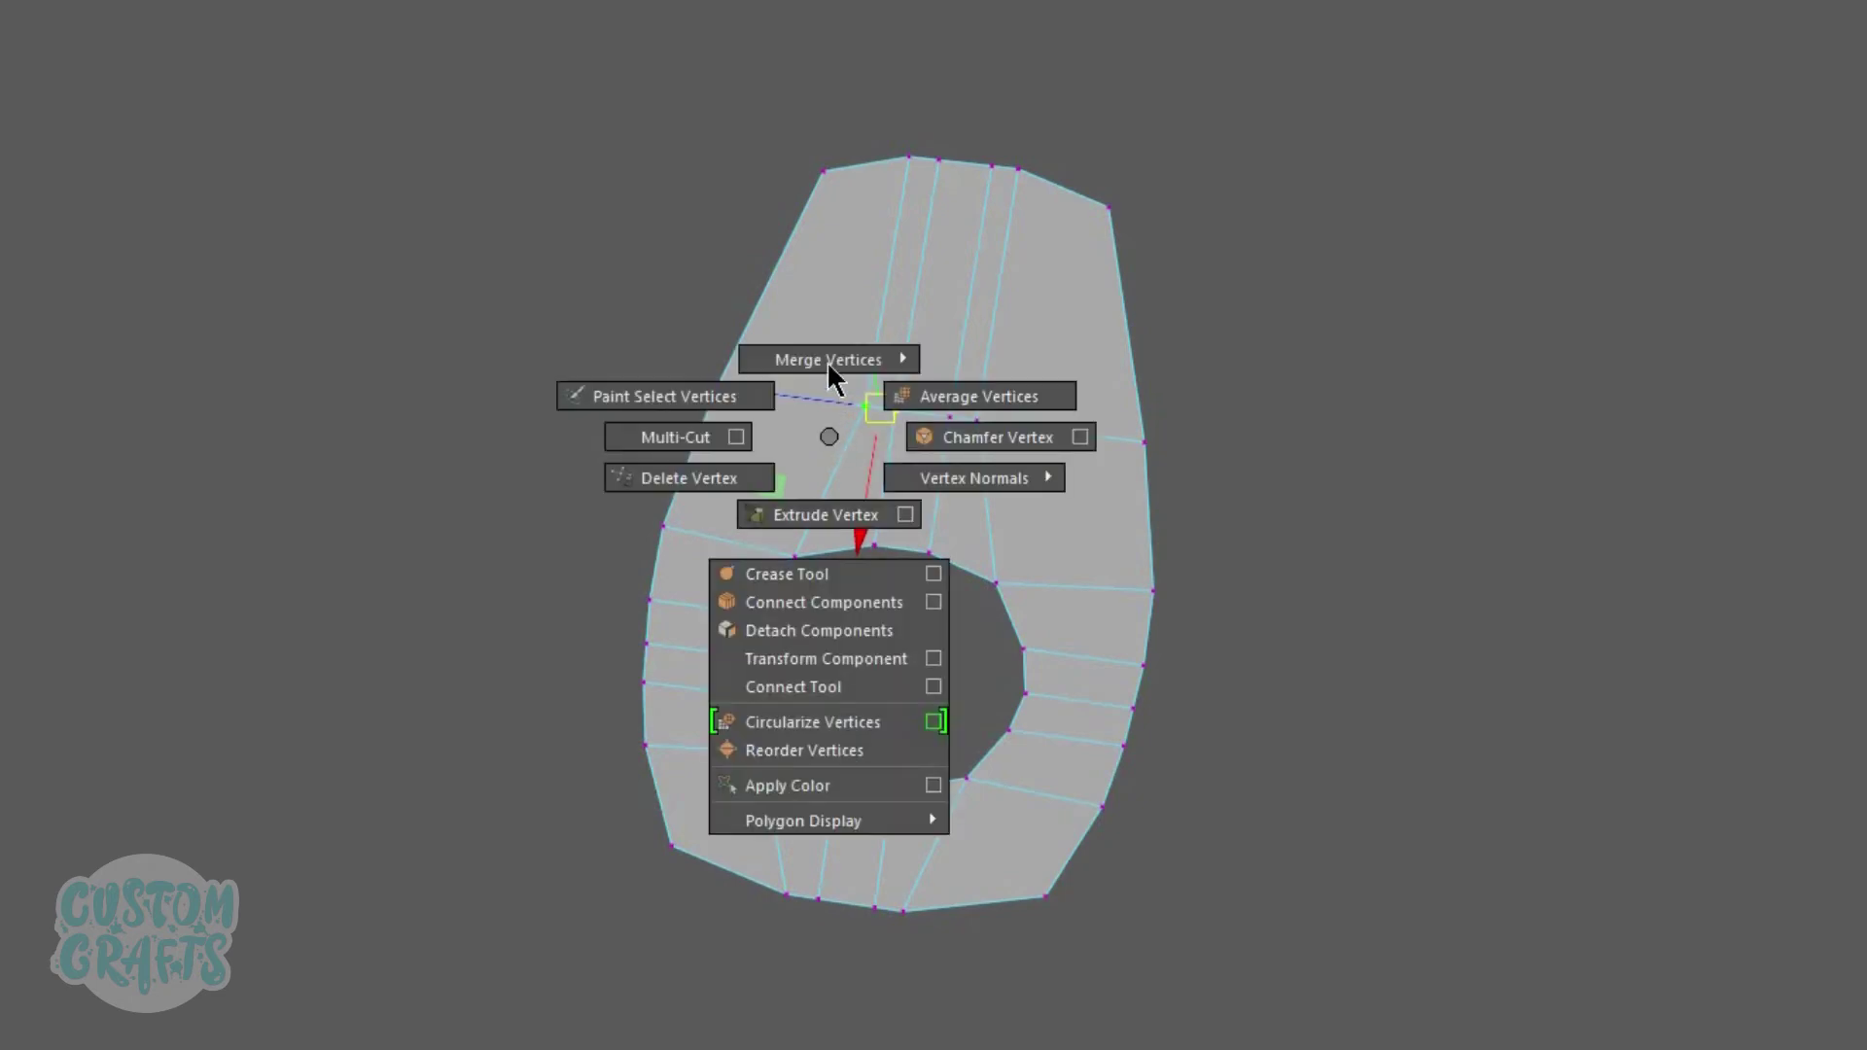
pyautogui.keyDown('shift'); pyautogui.moveTo(828, 362); pyautogui.dragTo(925, 288, button='right'); pyautogui.keyUp('shift')
pyautogui.click(941, 440)
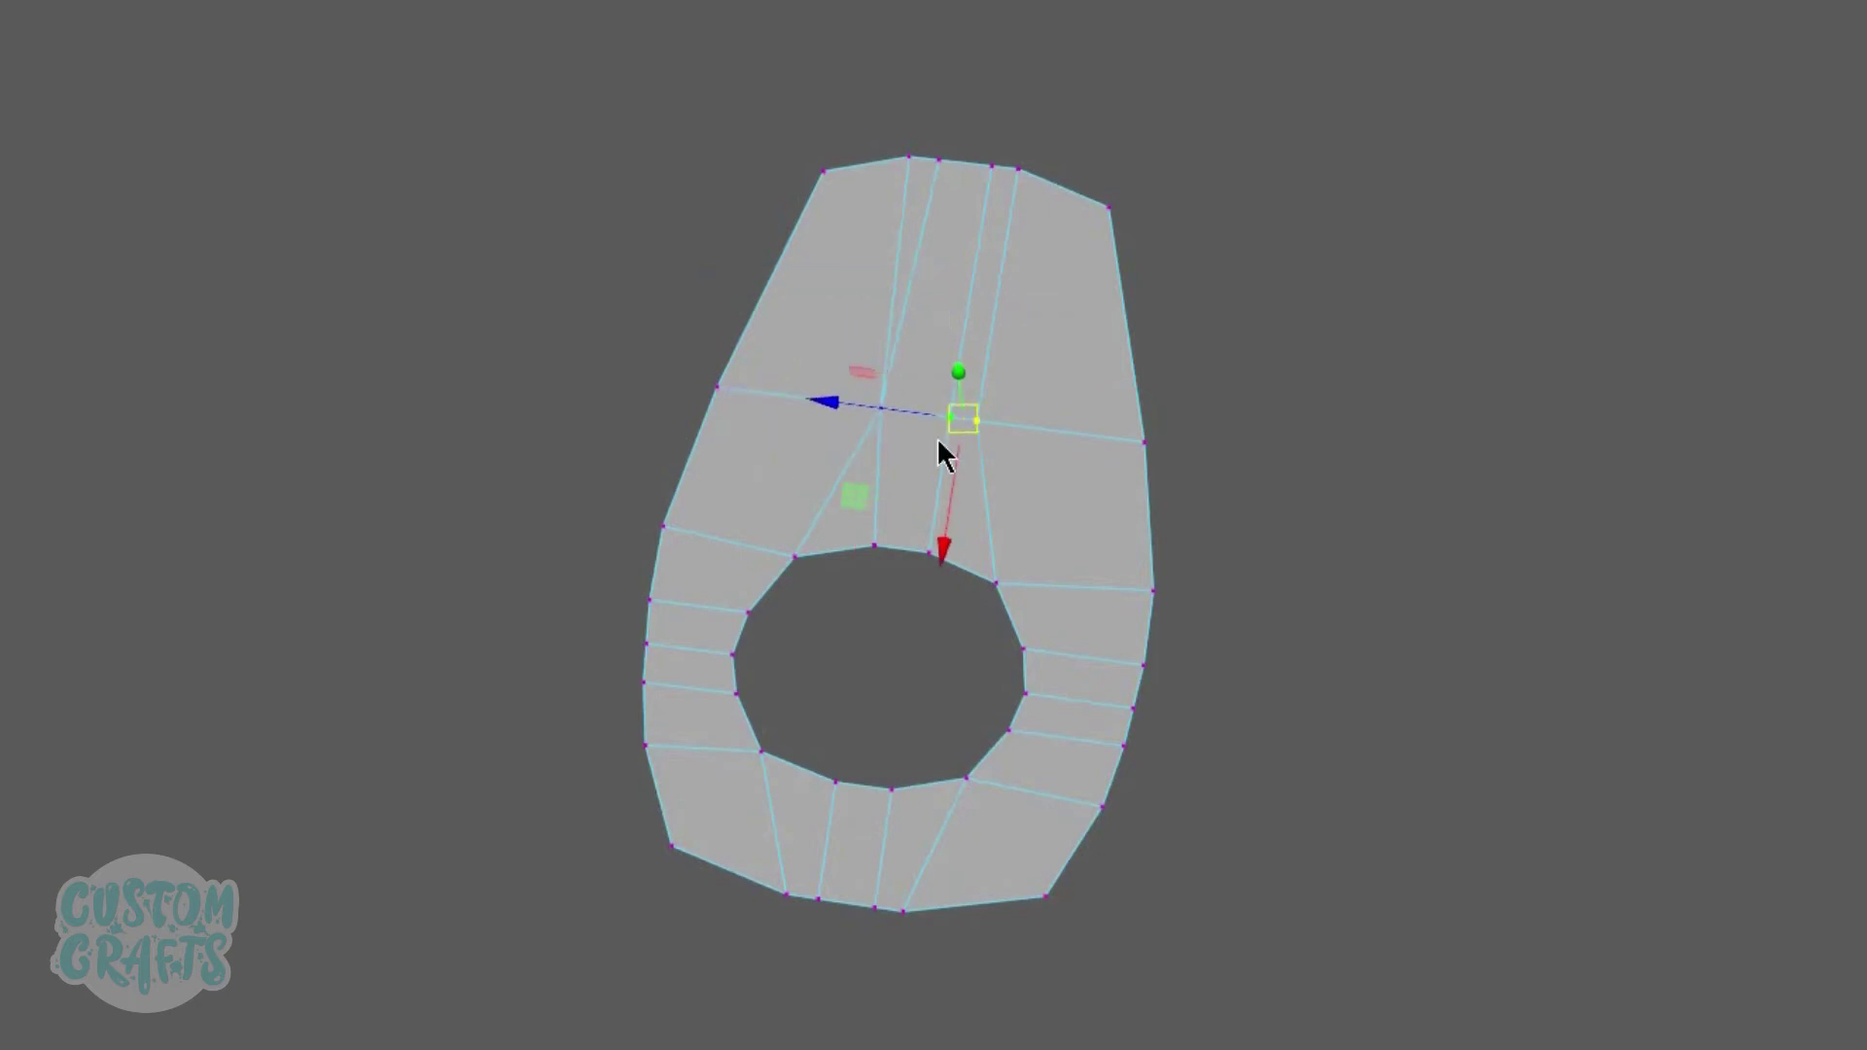
pyautogui.keyDown('shift'); pyautogui.moveTo(938, 438); pyautogui.dragTo(951, 277, button='right'); pyautogui.keyUp('shift')
# Step: Merge to center the two close vertex pairs on the outer edge of the tab's narrow end
pyautogui.moveTo(952, 190); pyautogui.dragTo(895, 131)
pyautogui.keyDown('shift'); pyautogui.moveTo(925, 237); pyautogui.dragTo(966, 133, button='right'); pyautogui.keyUp('shift')
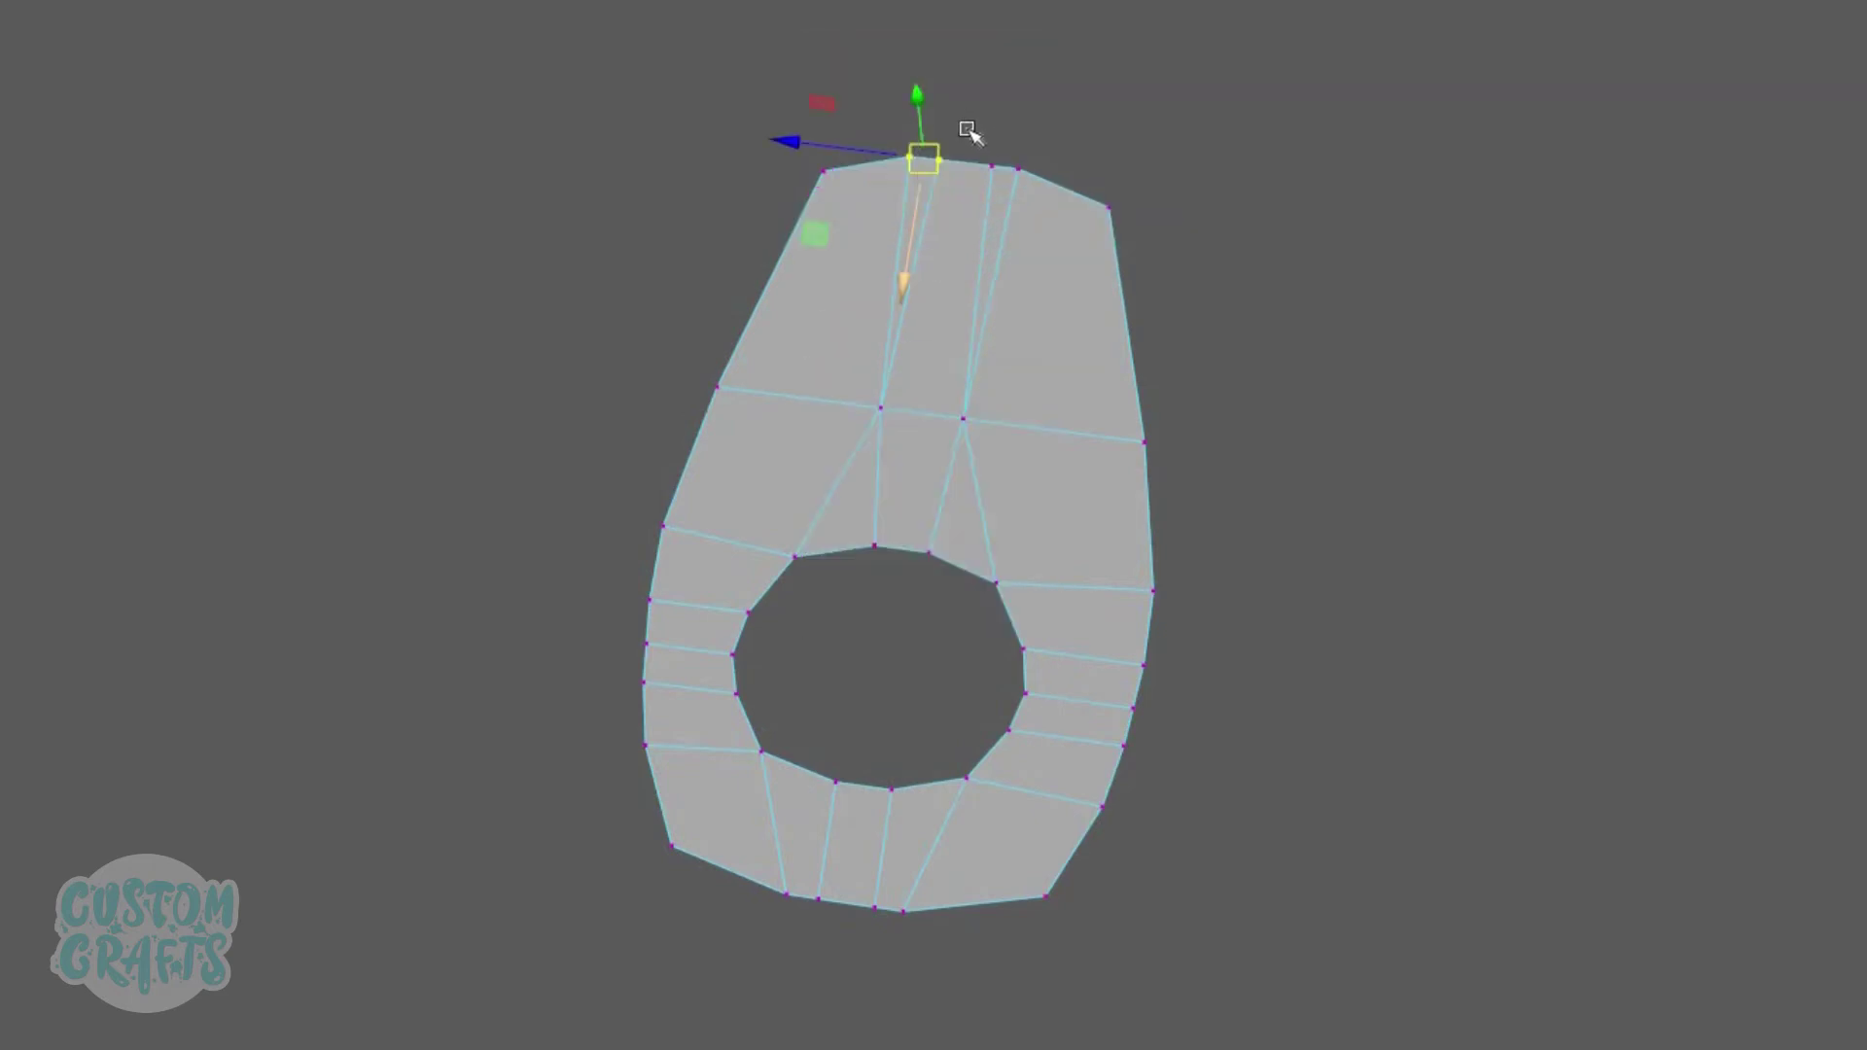
pyautogui.moveTo(968, 133); pyautogui.dragTo(1031, 187)
pyautogui.keyDown('shift'); pyautogui.moveTo(1030, 179); pyautogui.dragTo(1012, 93, button='right'); pyautogui.keyUp('shift')
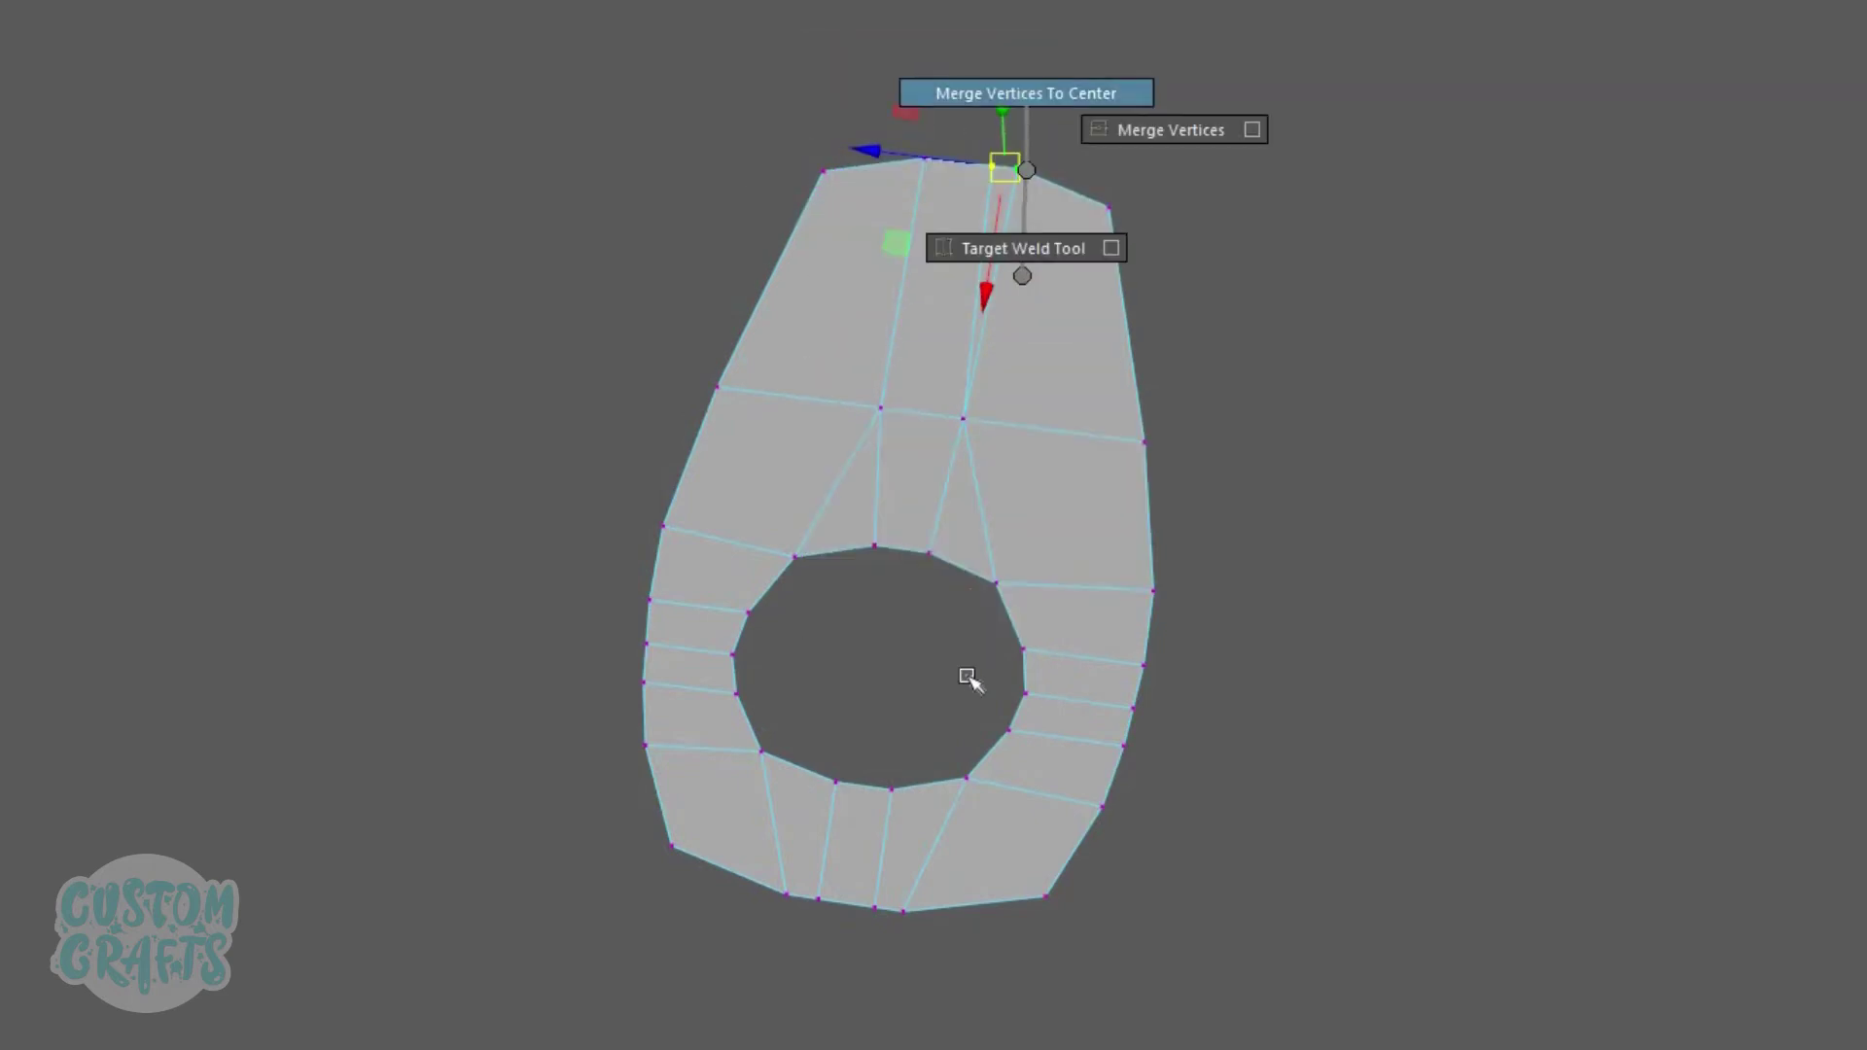
# Step: Merge to center the close outline vertices at the tab's rounded end and on both sides of the finger hole
pyautogui.moveTo(779, 895); pyautogui.dragTo(843, 934)
pyautogui.keyDown('shift'); pyautogui.moveTo(917, 846); pyautogui.dragTo(895, 622, button='right'); pyautogui.keyUp('shift')
pyautogui.moveTo(924, 971); pyautogui.dragTo(860, 904)
pyautogui.keyDown('shift'); pyautogui.moveTo(972, 700); pyautogui.dragTo(1102, 655, button='right'); pyautogui.keyUp('shift')
pyautogui.moveTo(1162, 734); pyautogui.dragTo(1116, 584)
pyautogui.keyDown('shift'); pyautogui.moveTo(1094, 710); pyautogui.dragTo(1092, 634, button='right'); pyautogui.keyUp('shift')
pyautogui.keyDown('shift'); pyautogui.moveTo(714, 627); pyautogui.dragTo(733, 429, button='right'); pyautogui.keyUp('shift')
pyautogui.press('F8')
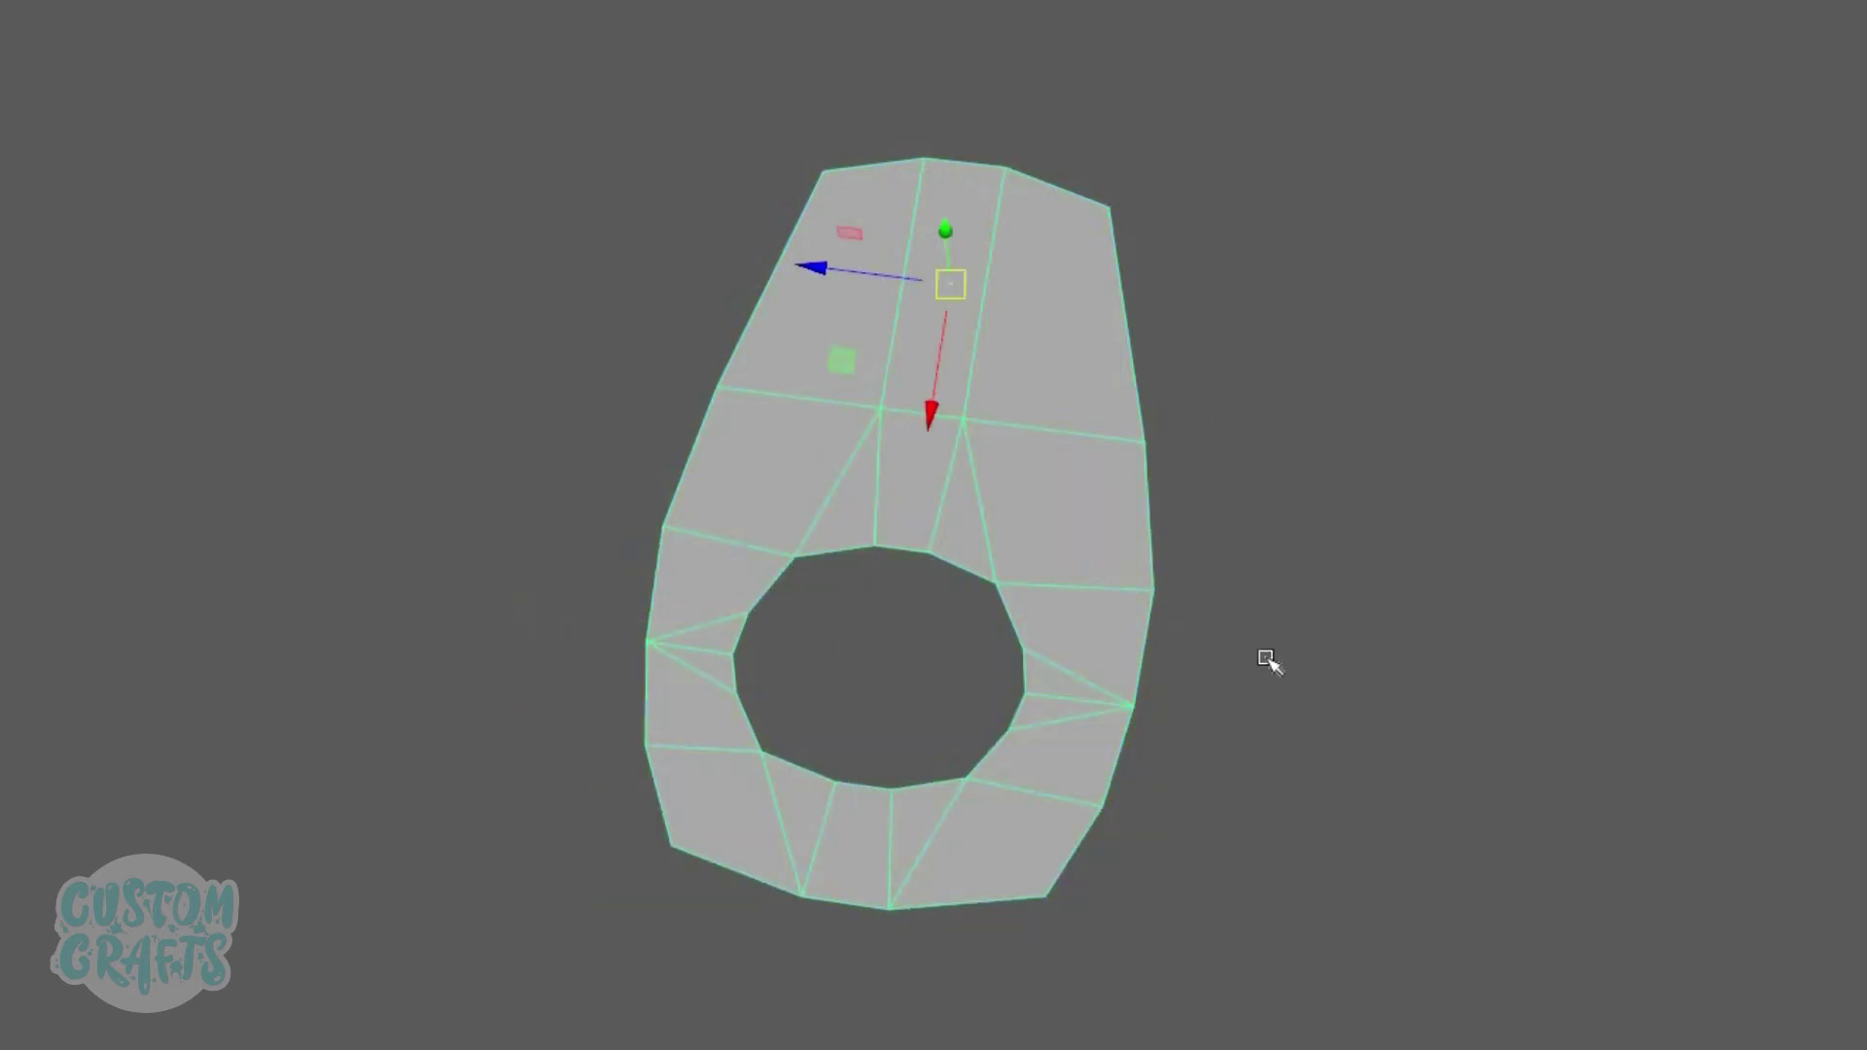
# Step: Extrude the whole flat tab and raise the extruded faces to give it an even thickness
pyautogui.keyDown('alt'); pyautogui.moveTo(1264, 654); pyautogui.dragTo(1071, 722, button='right'); pyautogui.keyUp('alt')
pyautogui.keyDown('alt'); pyautogui.moveTo(1072, 721); pyautogui.dragTo(976, 758); pyautogui.keyUp('alt')
pyautogui.keyDown('alt'); pyautogui.moveTo(976, 758); pyautogui.dragTo(1164, 833, button='right'); pyautogui.keyUp('alt')
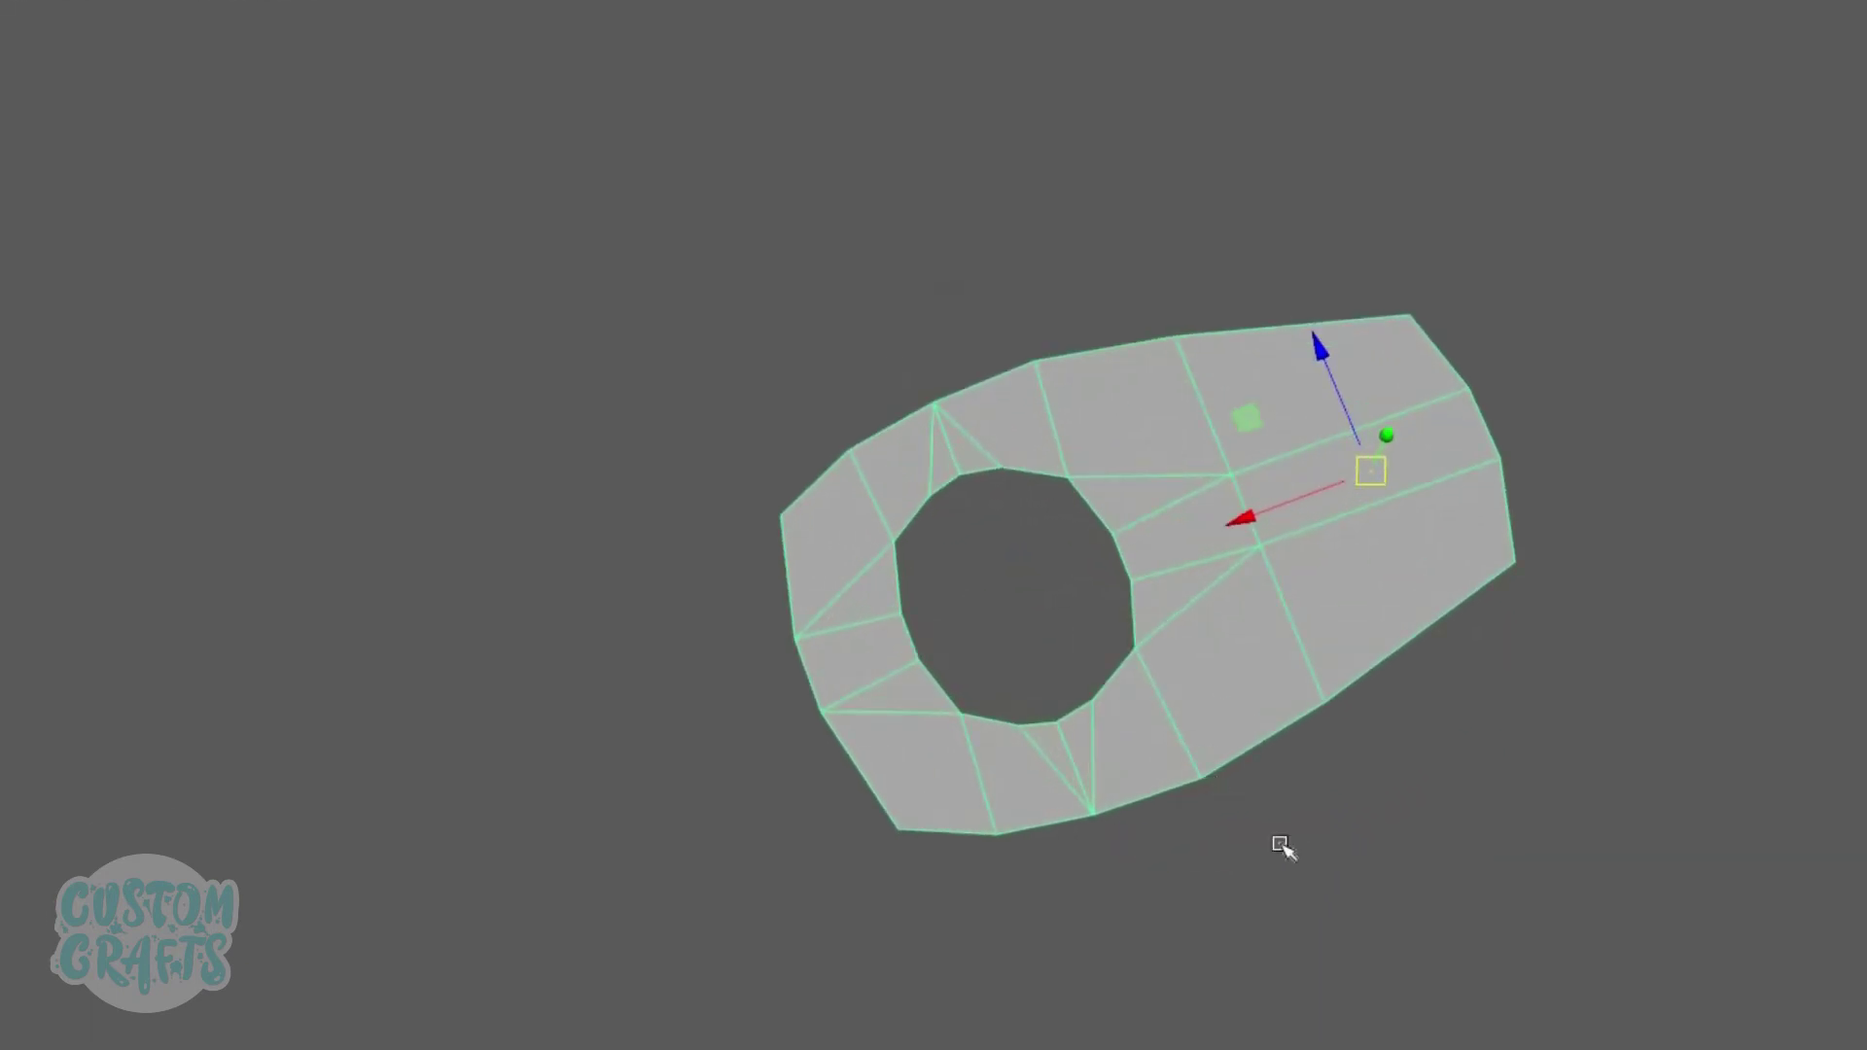
pyautogui.moveTo(1386, 849)
pyautogui.keyDown('alt'); pyautogui.mouseDown()
pyautogui.moveTo(1317, 934)
pyautogui.moveTo(1359, 992)
pyautogui.moveTo(1375, 716)
pyautogui.moveTo(1372, 836)
pyautogui.mouseUp(); pyautogui.keyUp('alt')
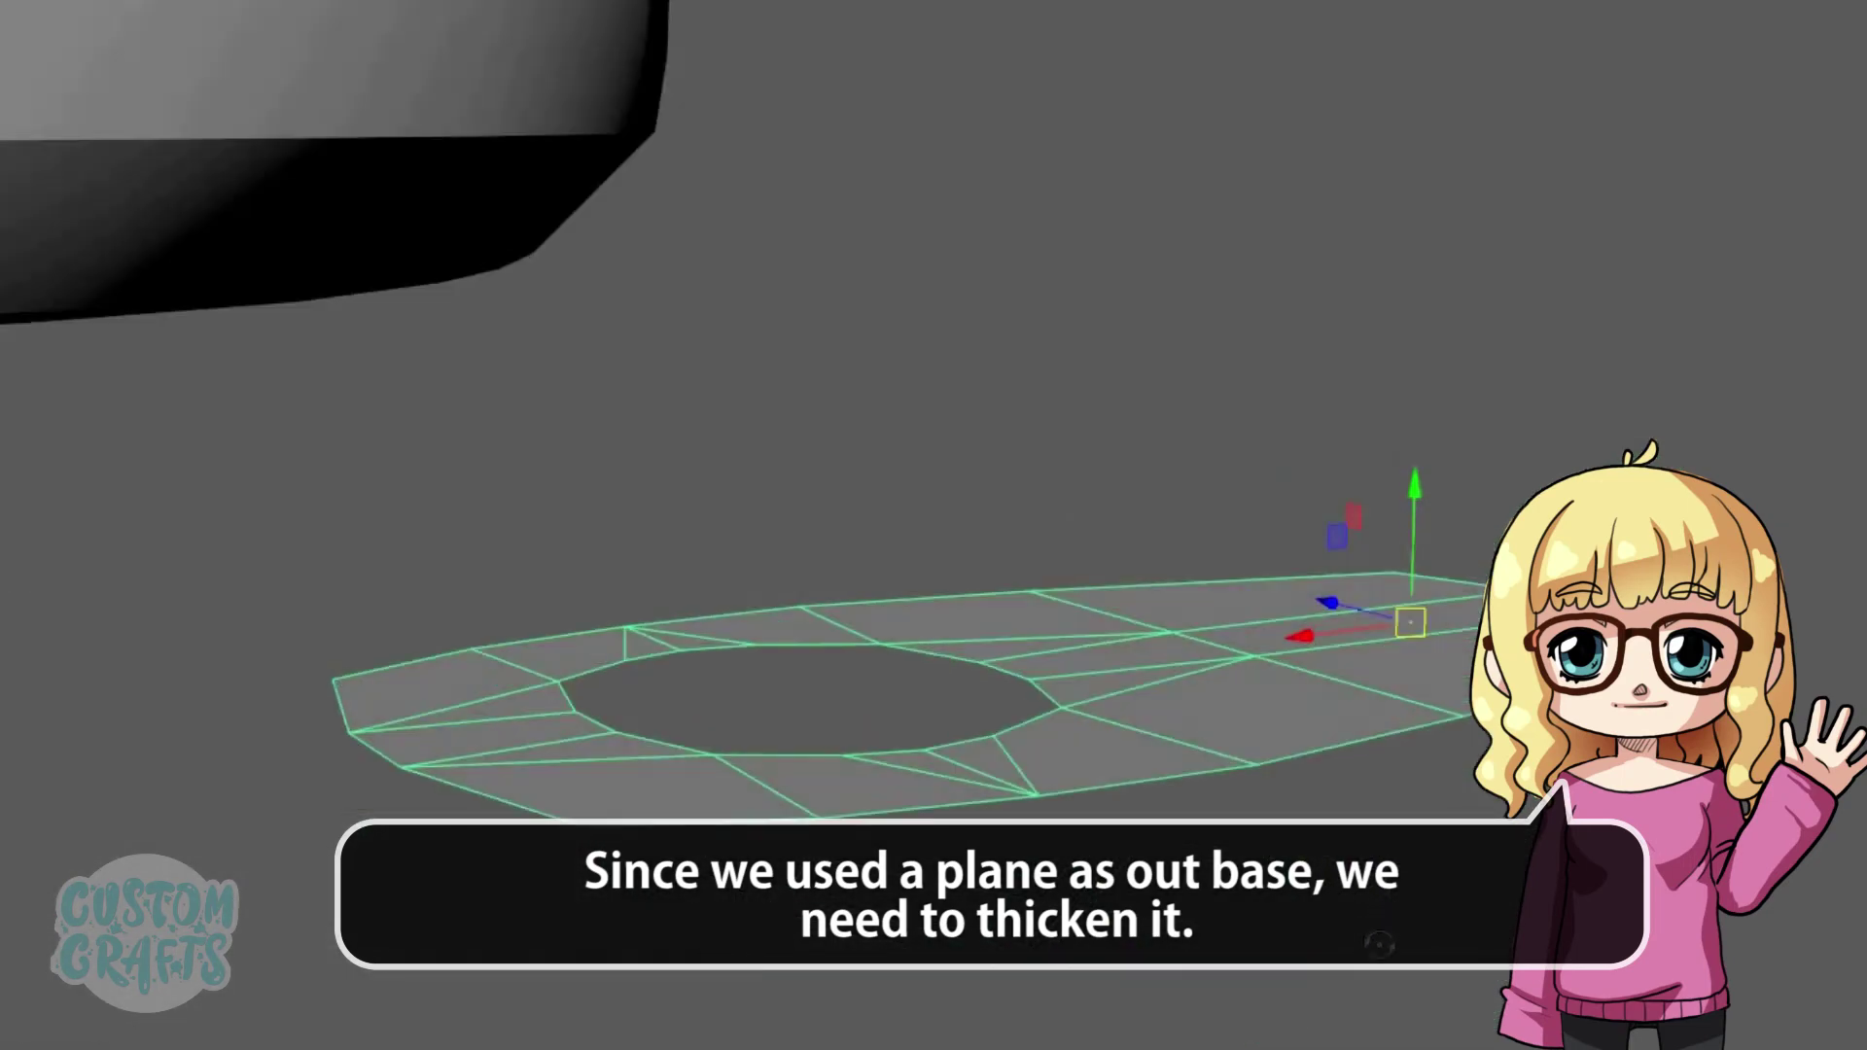
pyautogui.keyDown('alt'); pyautogui.moveTo(1371, 836); pyautogui.dragTo(1379, 973, button='right'); pyautogui.keyUp('alt')
pyautogui.keyDown('alt'); pyautogui.moveTo(1379, 972); pyautogui.dragTo(1128, 671); pyautogui.keyUp('alt')
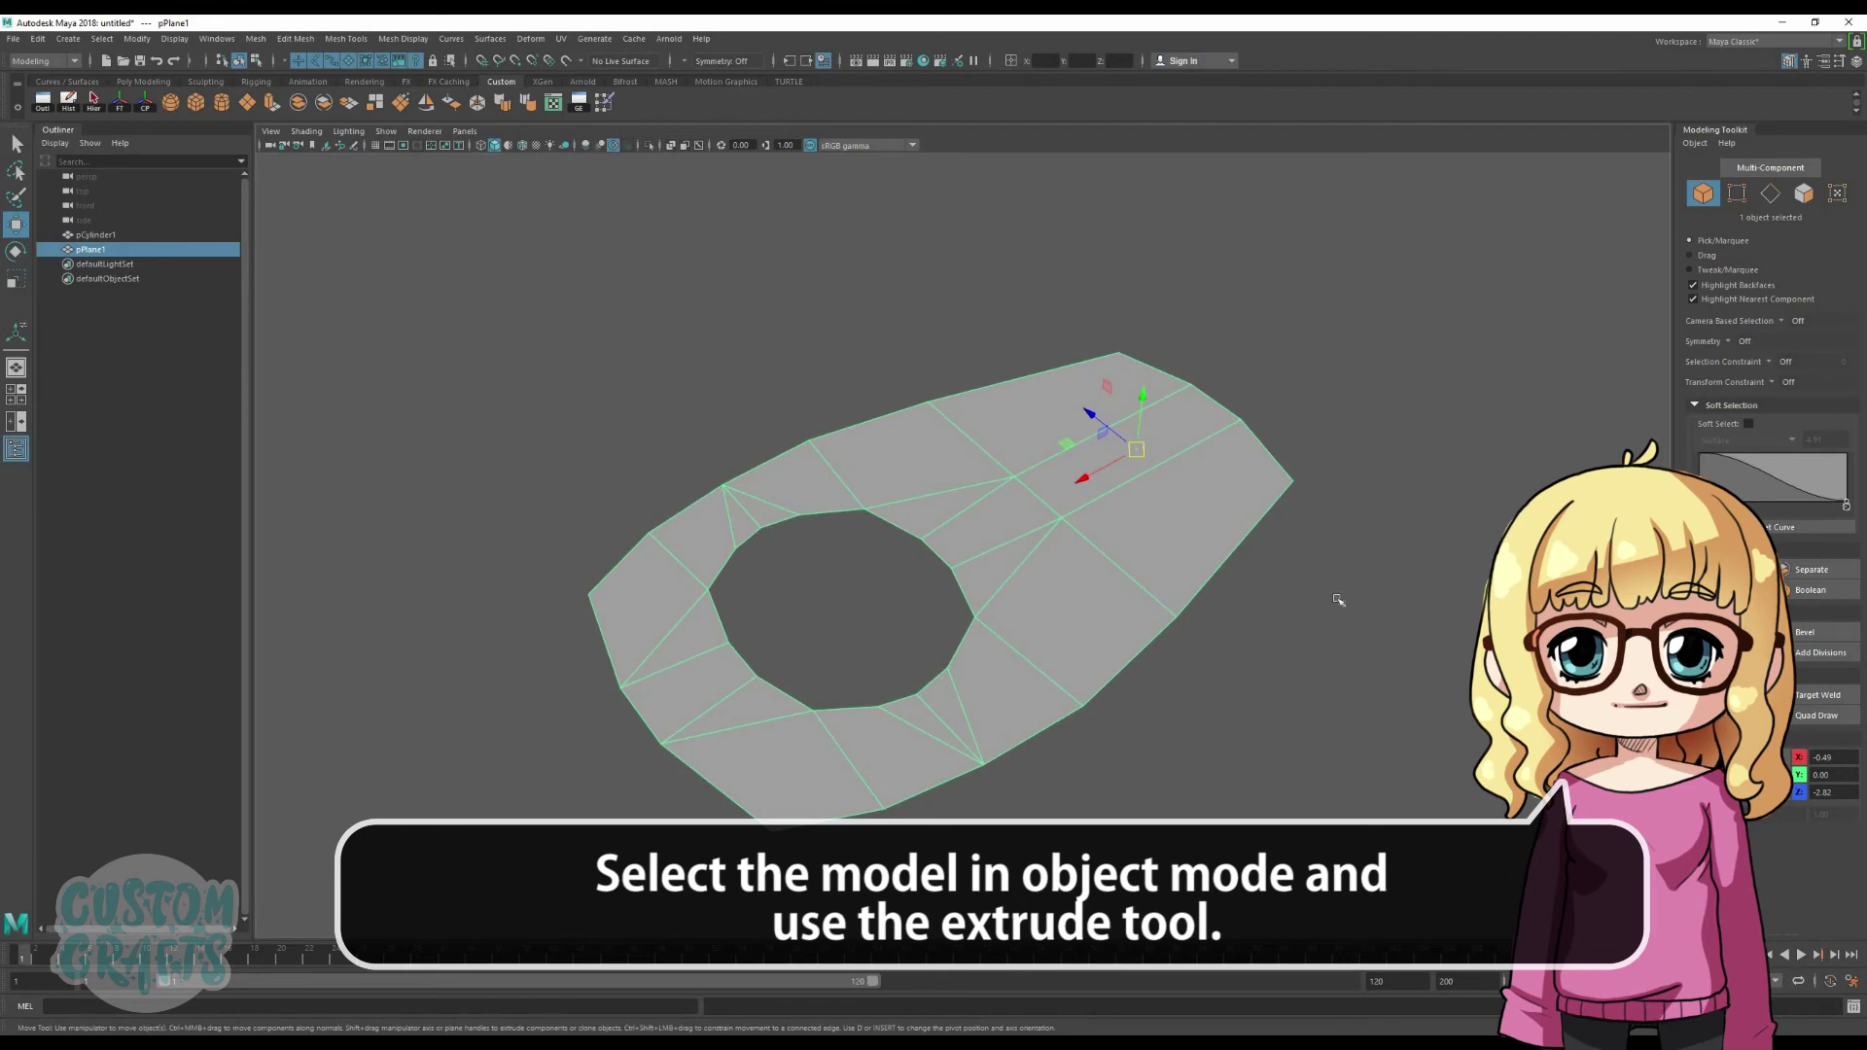
pyautogui.hotkey('ctrl', 'e')
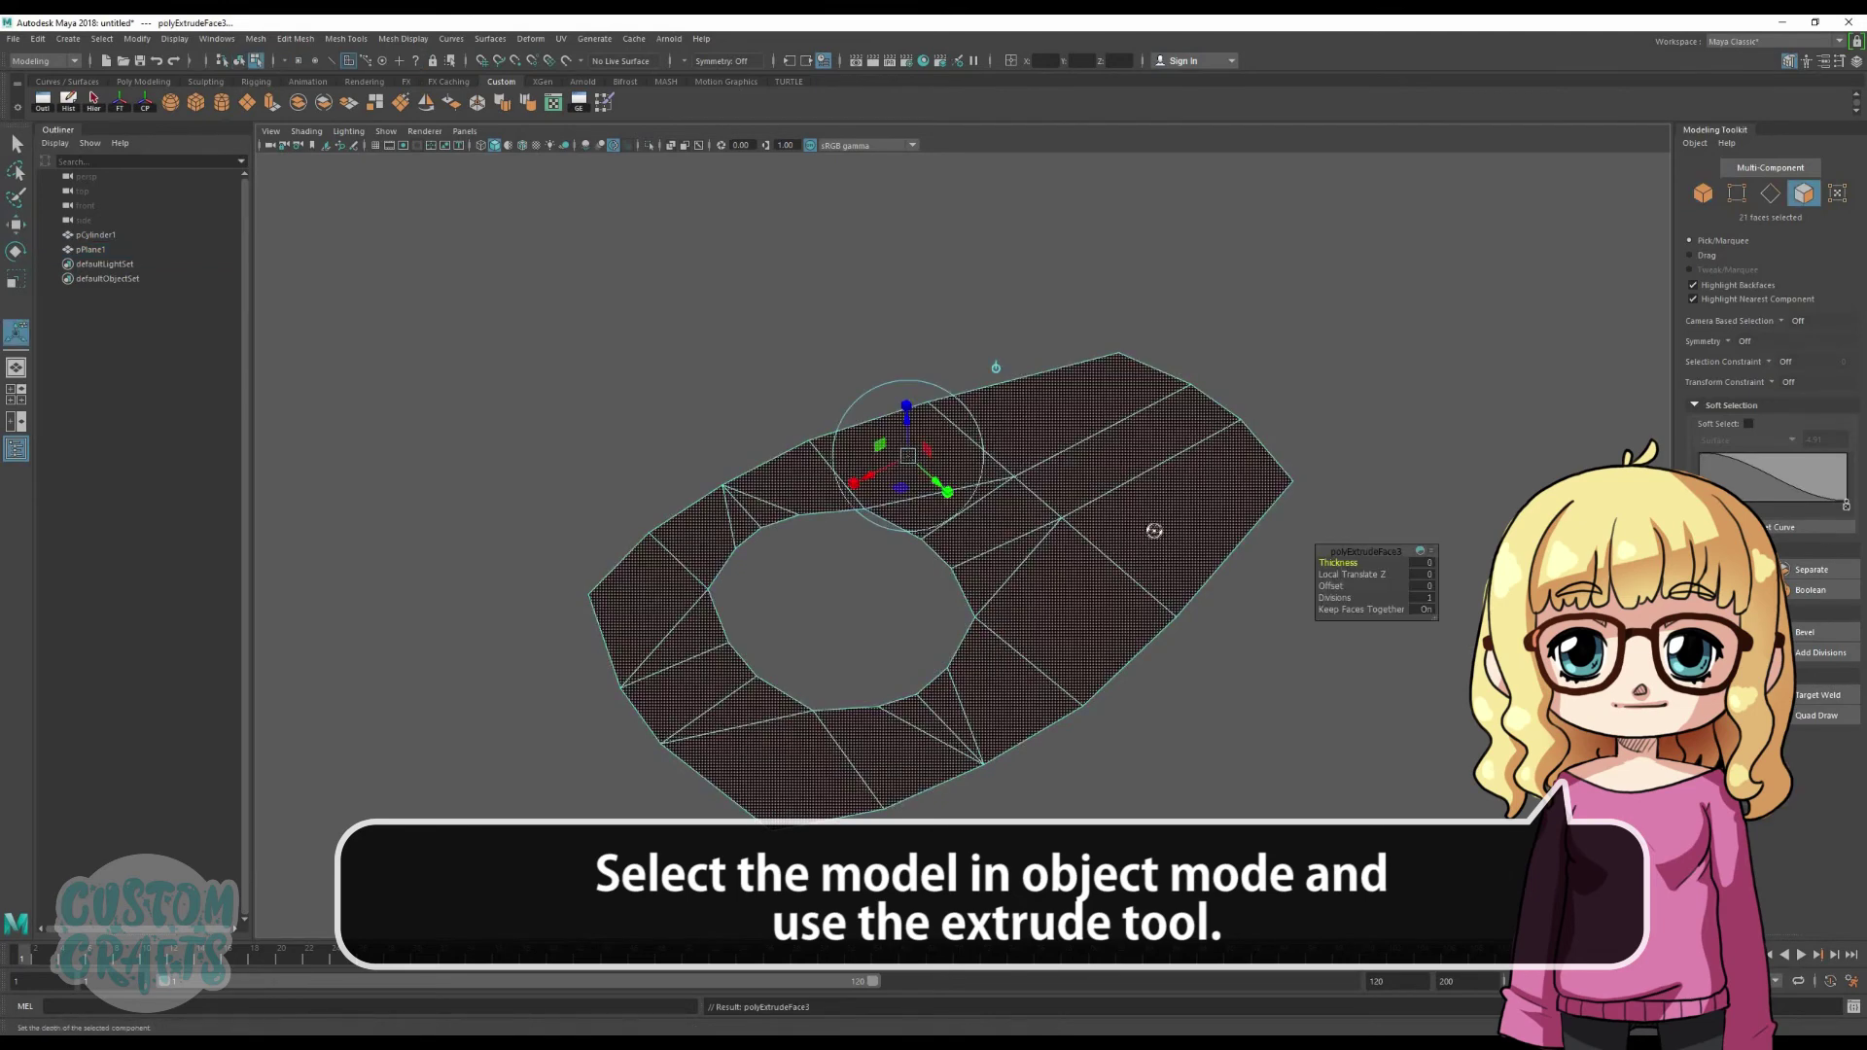
pyautogui.keyDown('alt'); pyautogui.moveTo(1154, 530); pyautogui.dragTo(911, 429); pyautogui.keyUp('alt')
pyautogui.press('w')
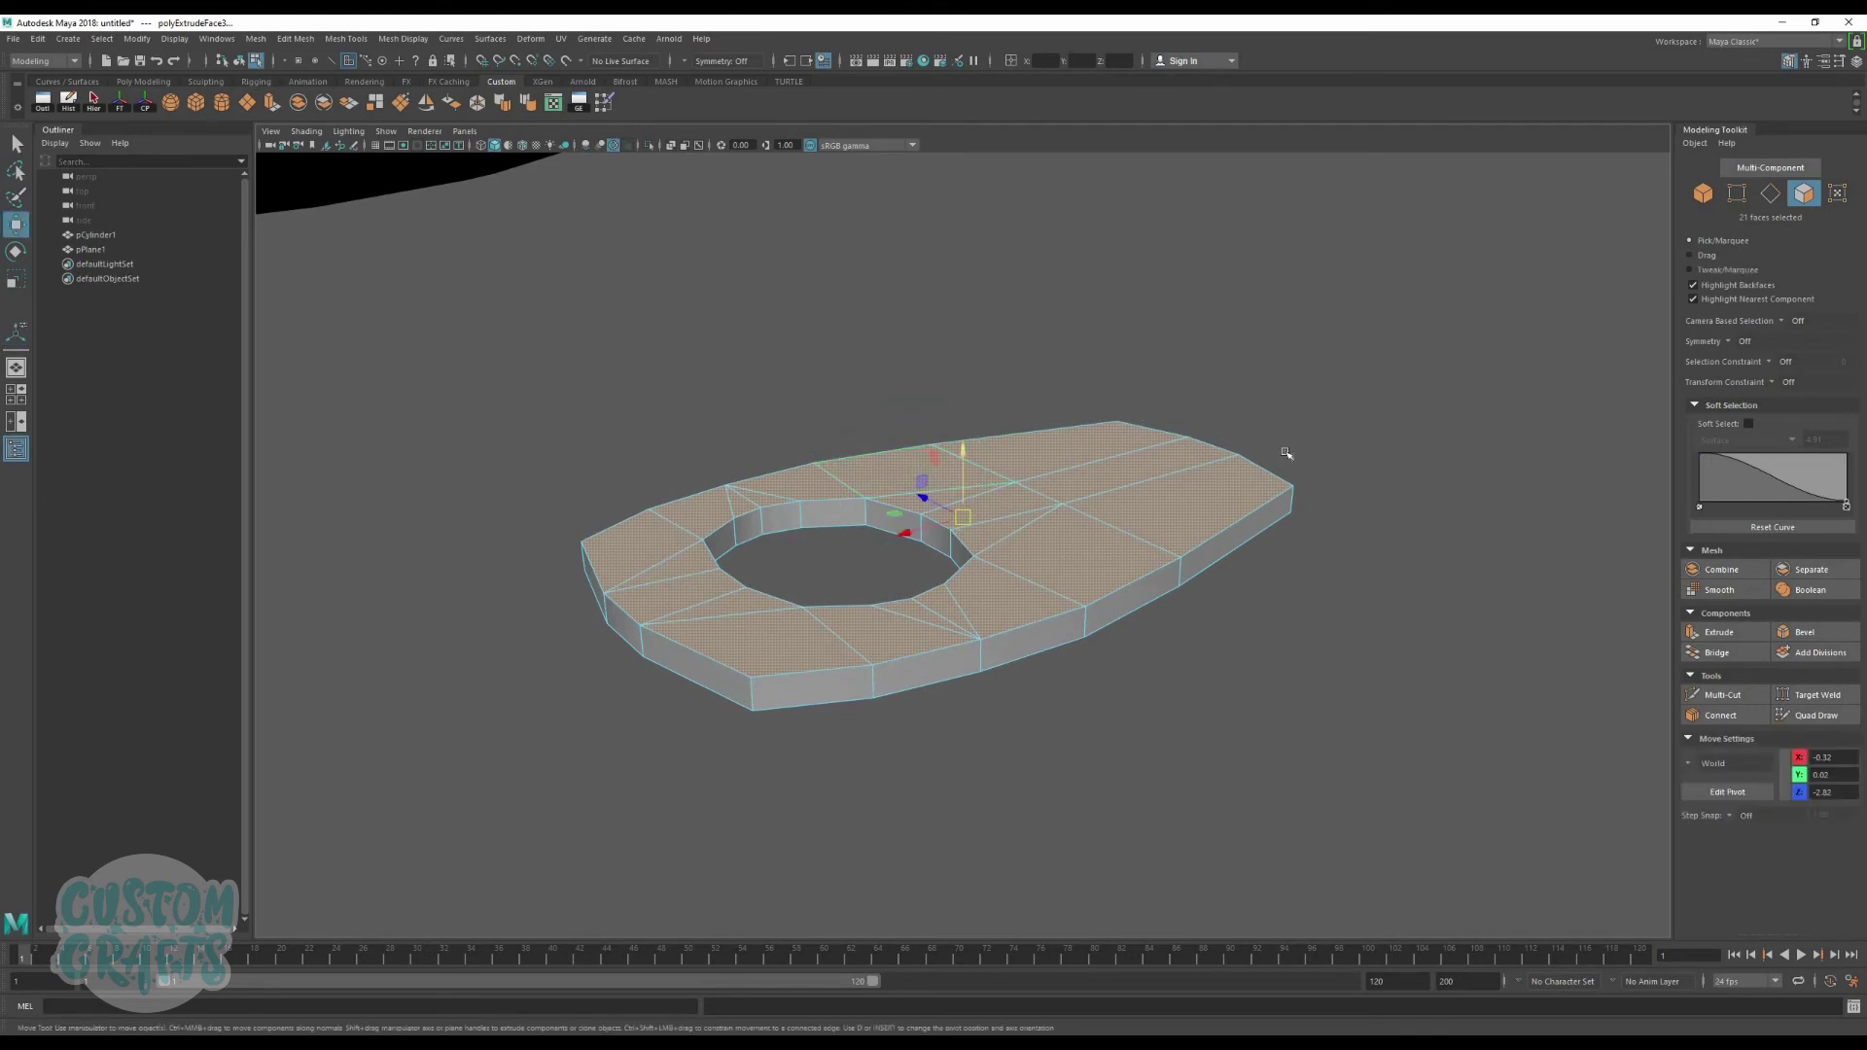
pyautogui.press('F8')
# Step: Soften the vertical edges around the tab's outer side and around the inner wall of the finger hole
pyautogui.keyDown('alt'); pyautogui.moveTo(1096, 471); pyautogui.dragTo(1124, 567); pyautogui.keyUp('alt')
pyautogui.moveTo(1052, 544); pyautogui.dragTo(841, 644, button='right')
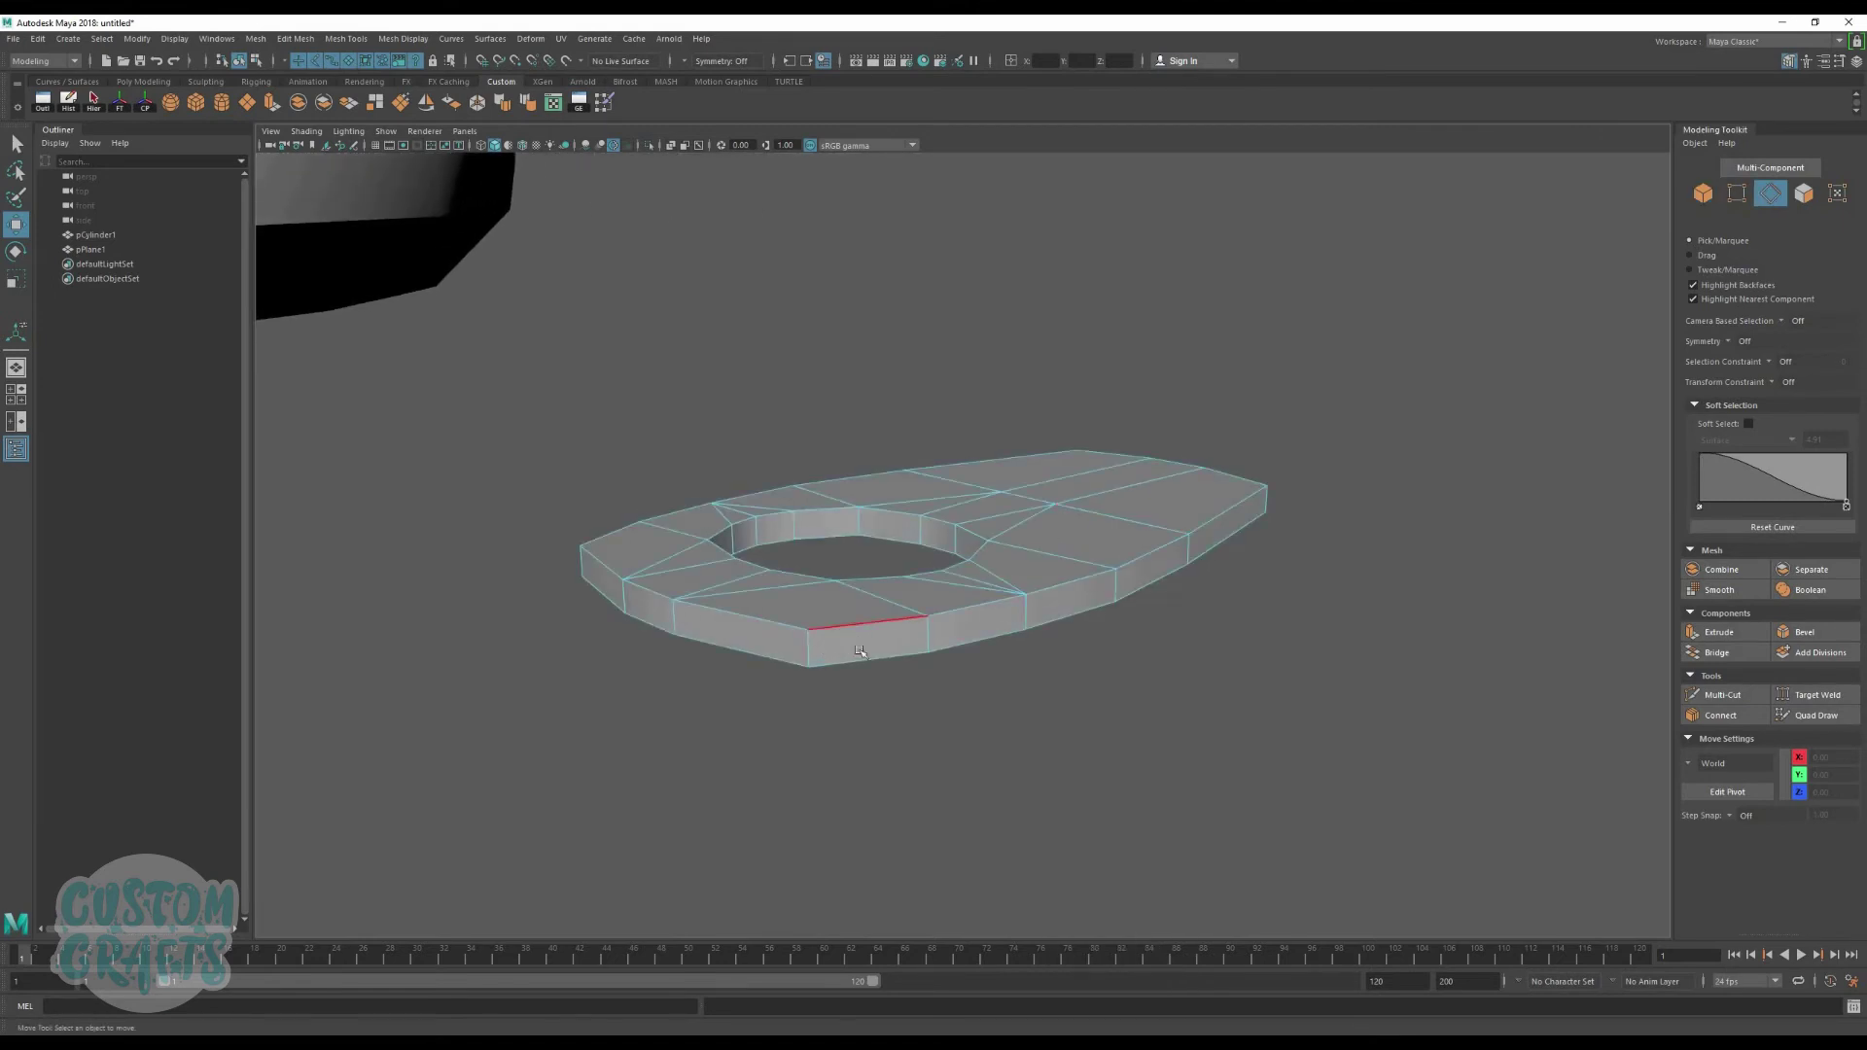
pyautogui.click(862, 657)
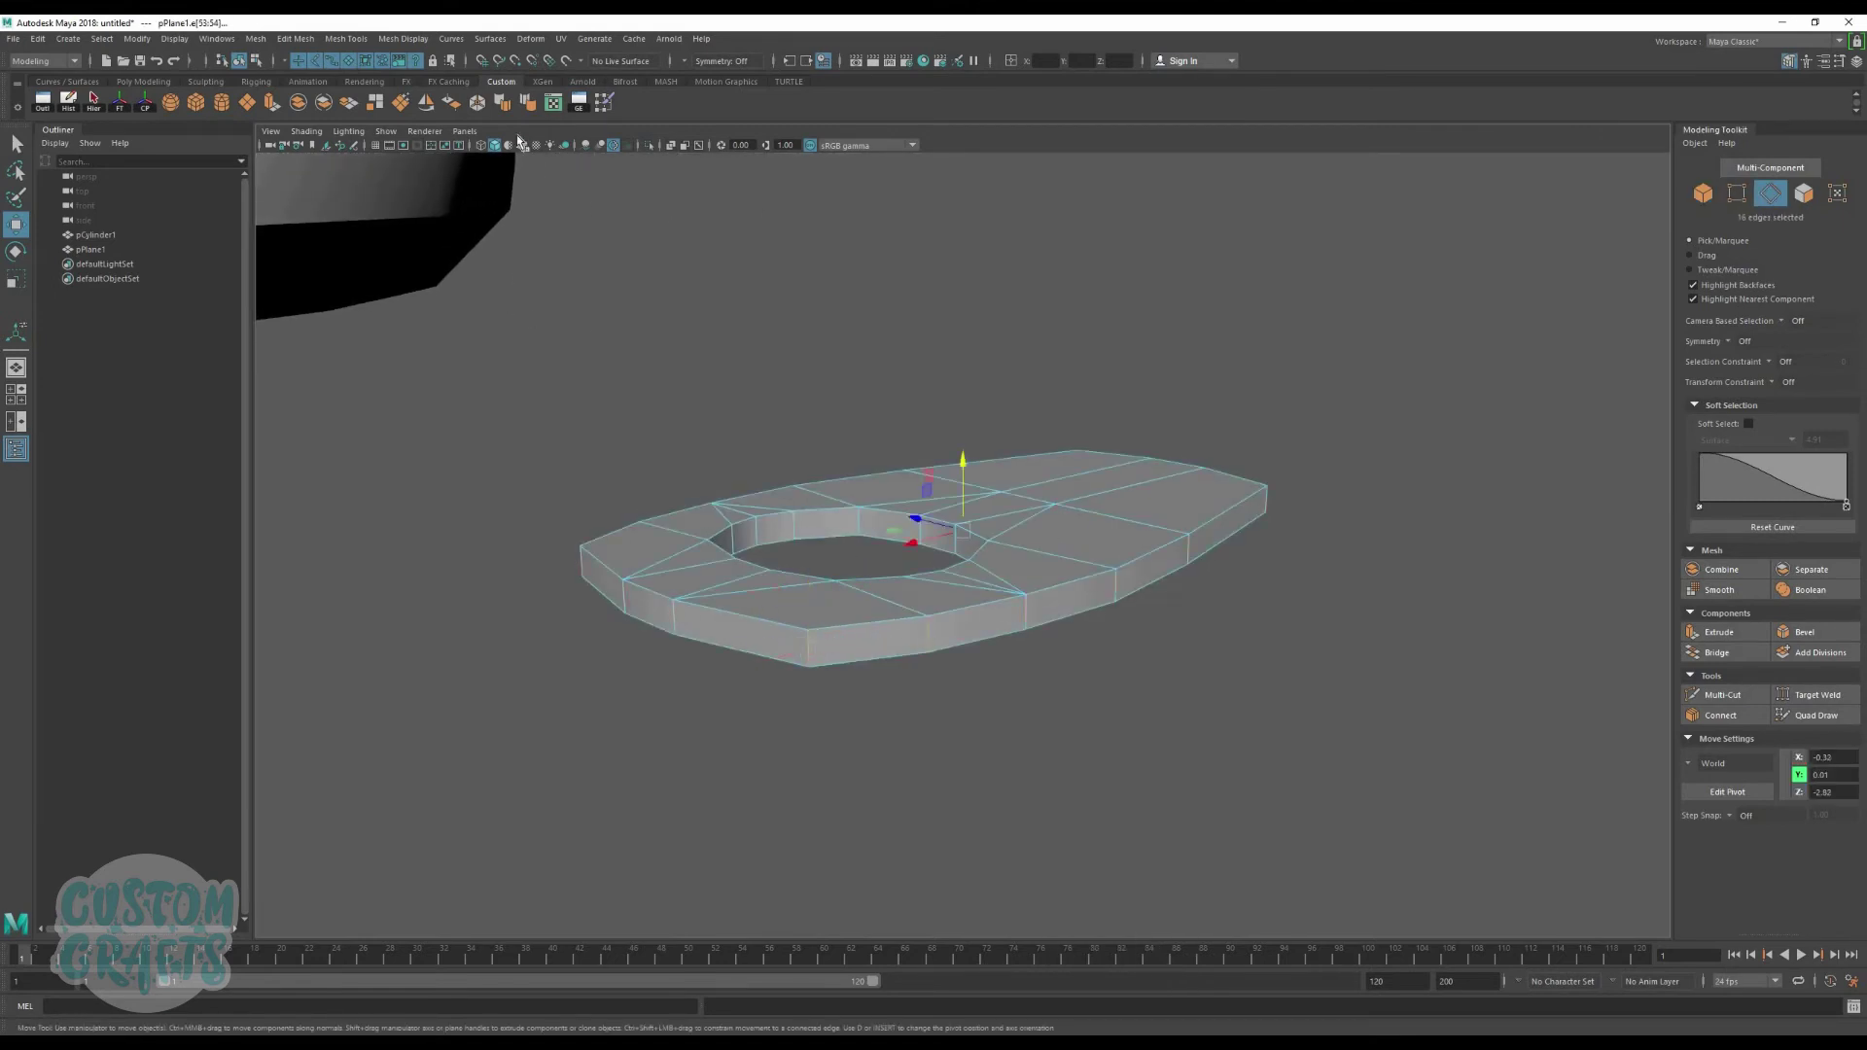
pyautogui.click(529, 109)
pyautogui.click(754, 524)
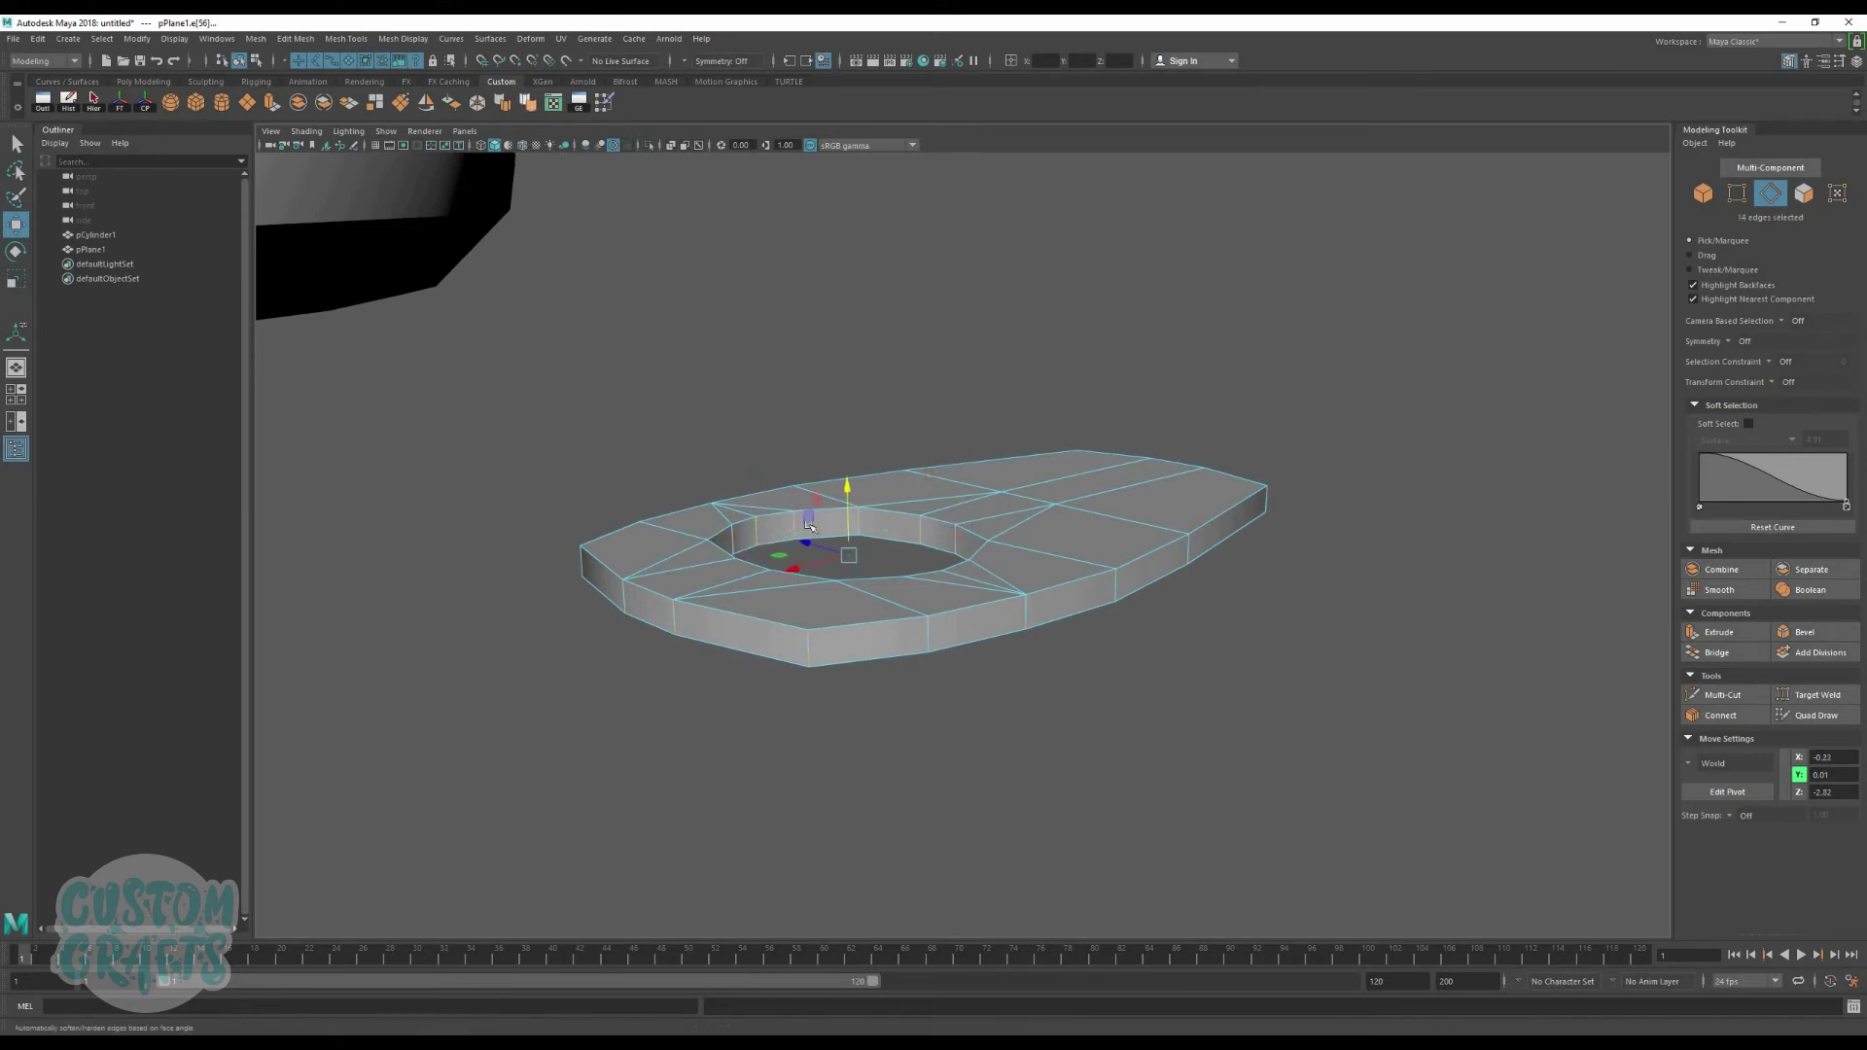
pyautogui.click(529, 109)
pyautogui.rightClick(864, 586)
pyautogui.click(934, 674)
pyautogui.keyDown('alt'); pyautogui.moveTo(933, 674); pyautogui.dragTo(1218, 771); pyautogui.keyUp('alt')
pyautogui.keyDown('alt'); pyautogui.moveTo(1136, 852); pyautogui.dragTo(1258, 608); pyautogui.keyUp('alt')
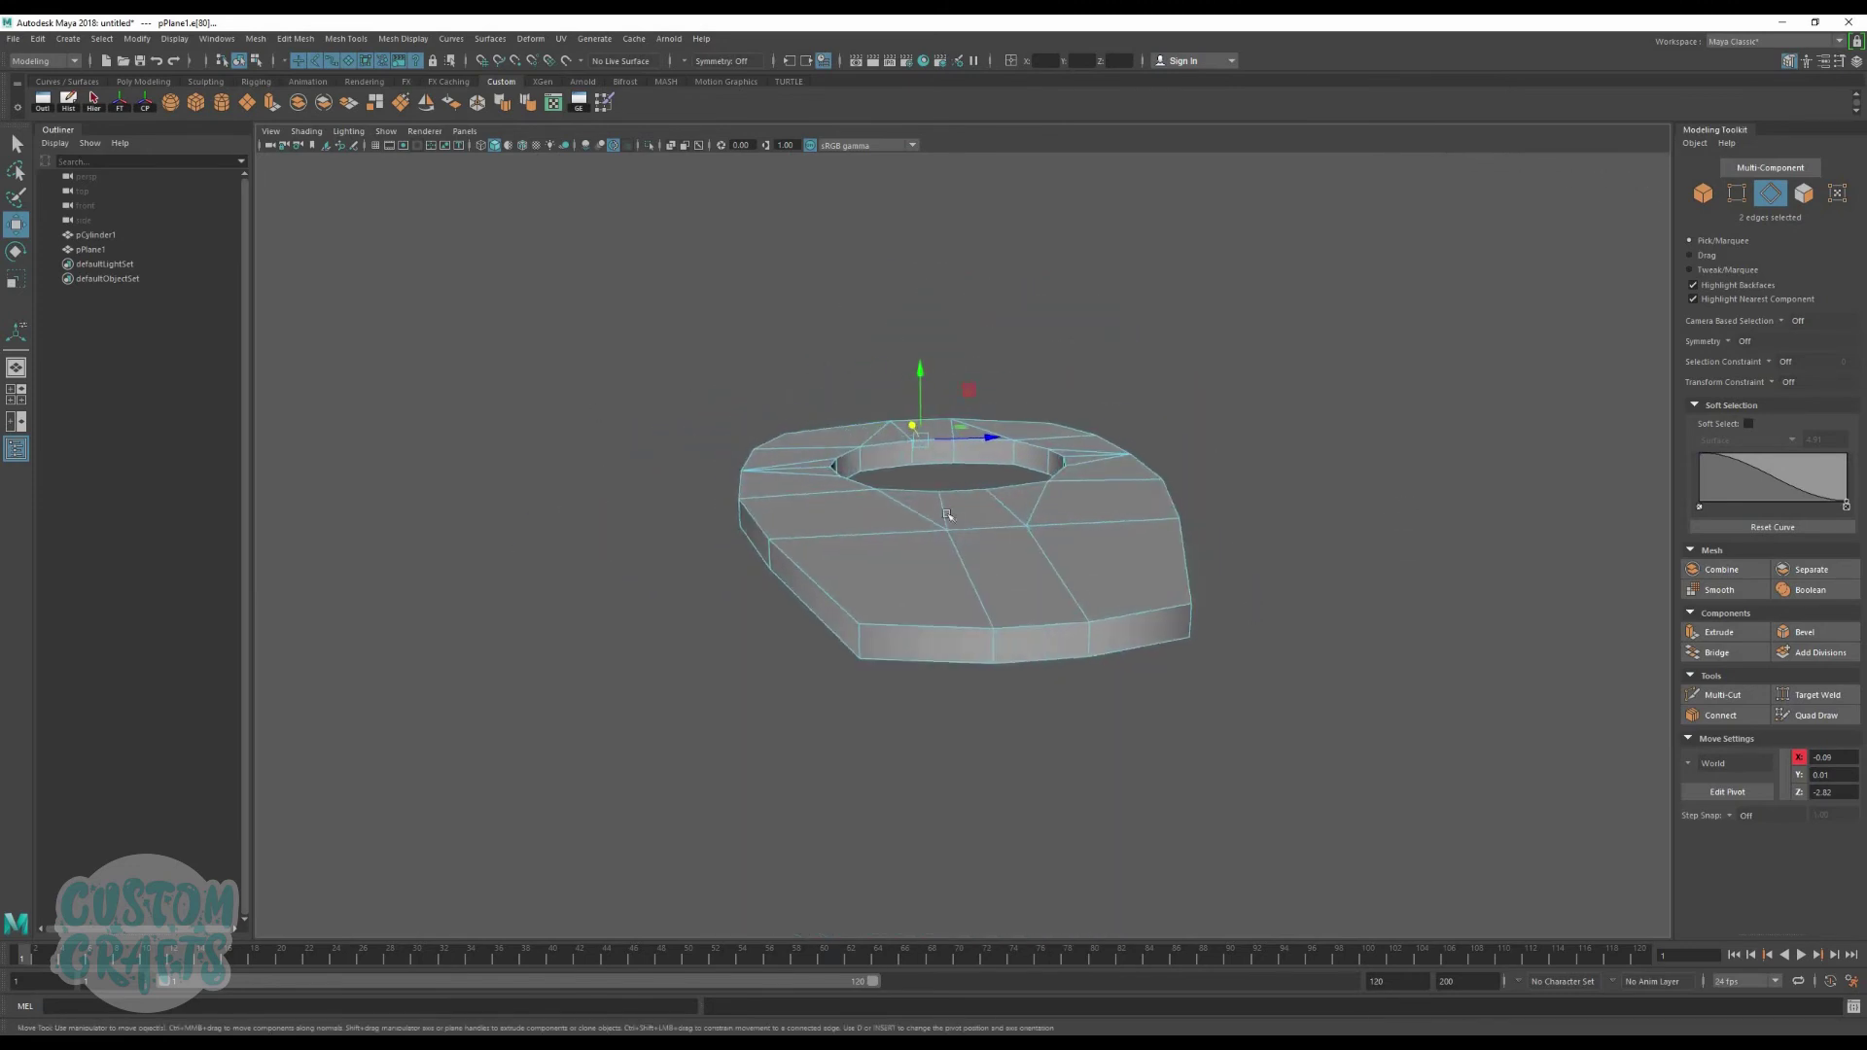
pyautogui.hotkey('ctrl', 'z')
pyautogui.hotkey('ctrl', 'z')
pyautogui.hotkey('ctrl', 'z')
# Step: Insert an edge loop around the middle of the tab's outer side and scale it slightly outward
pyautogui.keyDown('alt'); pyautogui.moveTo(1152, 709); pyautogui.dragTo(1063, 638); pyautogui.keyUp('alt')
pyautogui.click(1060, 601)
pyautogui.moveTo(1059, 599); pyautogui.dragTo(902, 687, button='right')
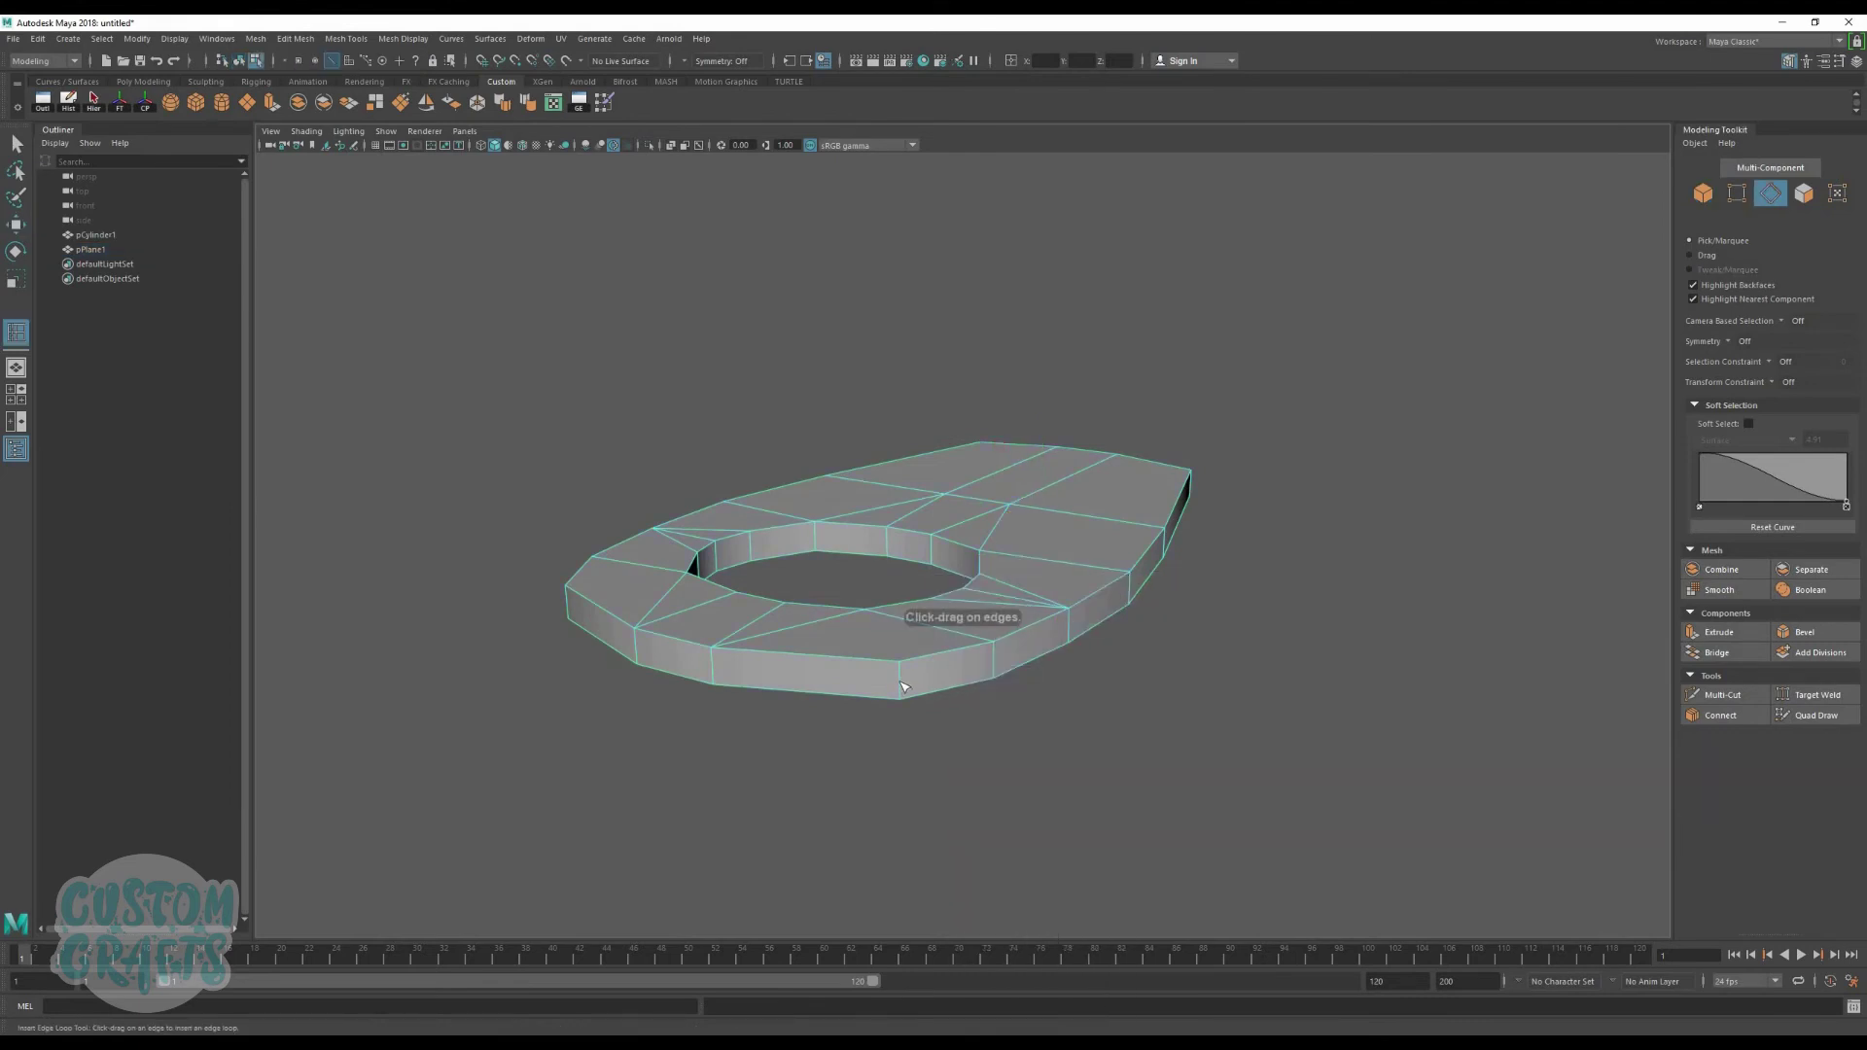
pyautogui.click(927, 680)
pyautogui.press('w')
pyautogui.press('r')
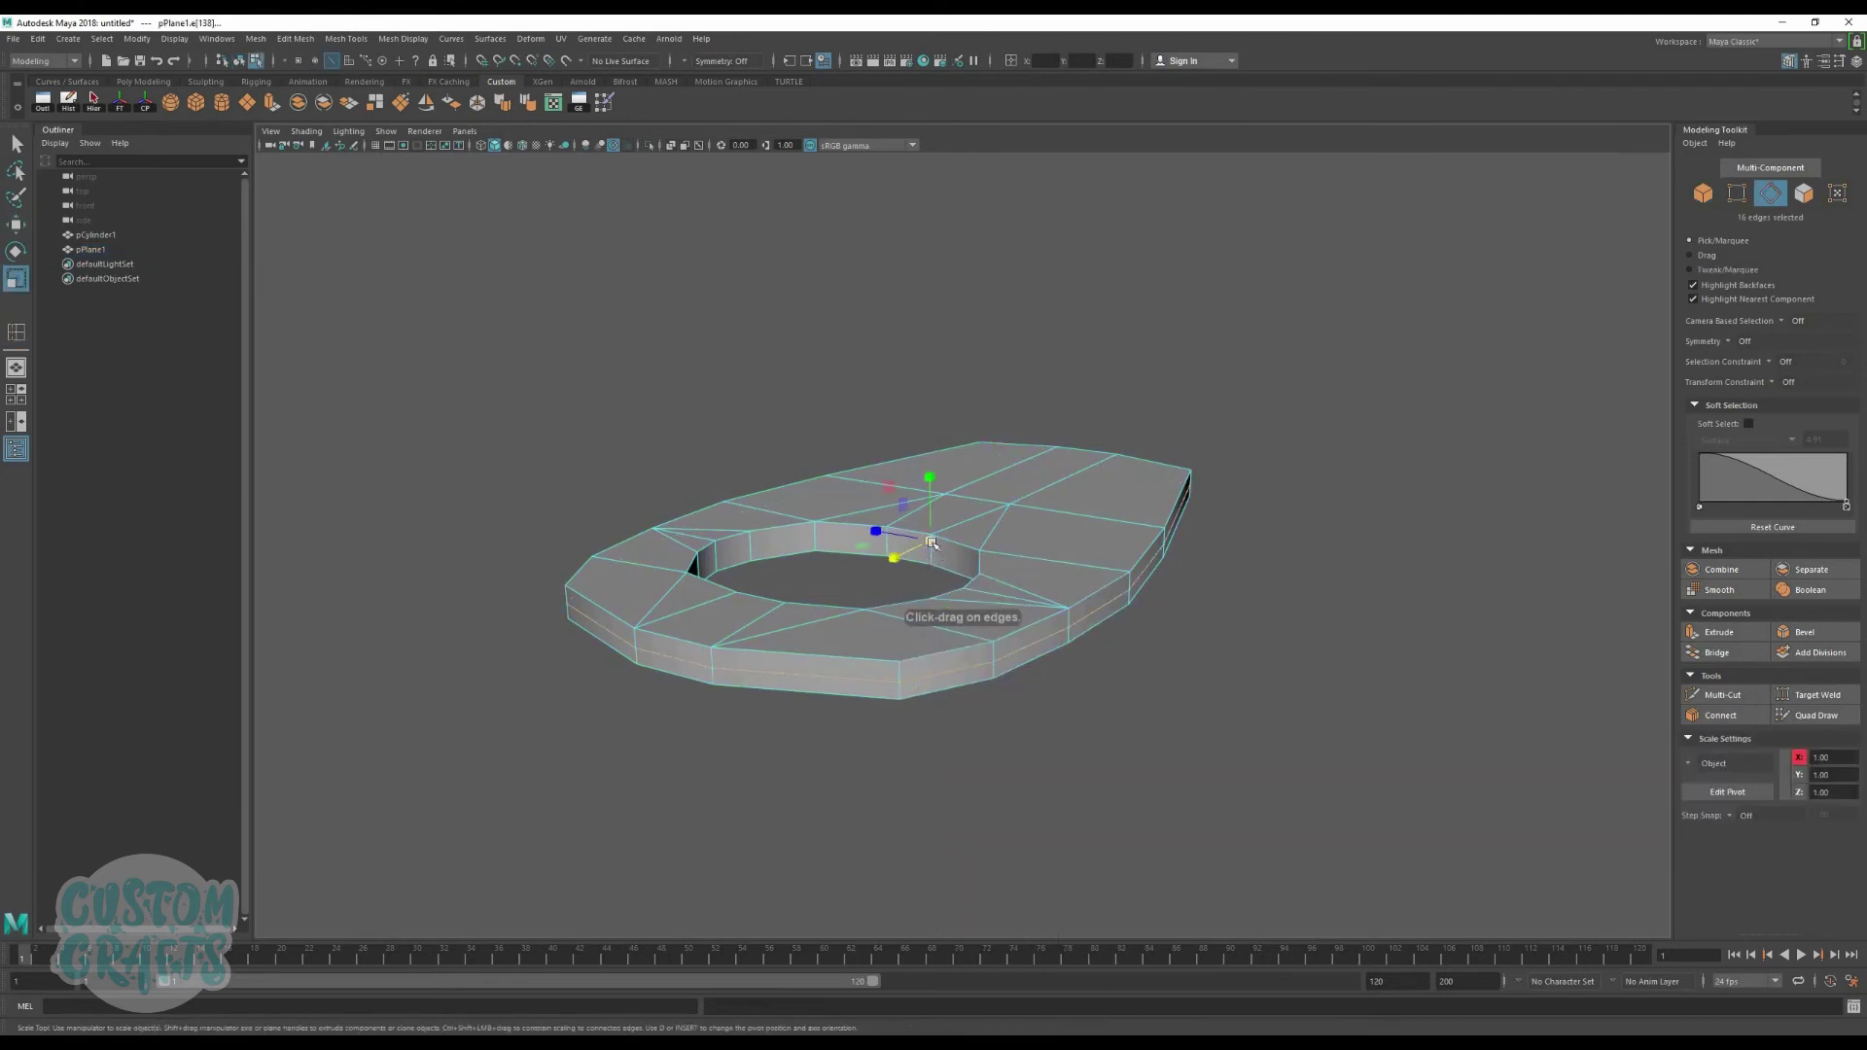
pyautogui.moveTo(932, 542); pyautogui.dragTo(935, 544)
pyautogui.moveTo(1074, 619); pyautogui.dragTo(1096, 687, button='right')
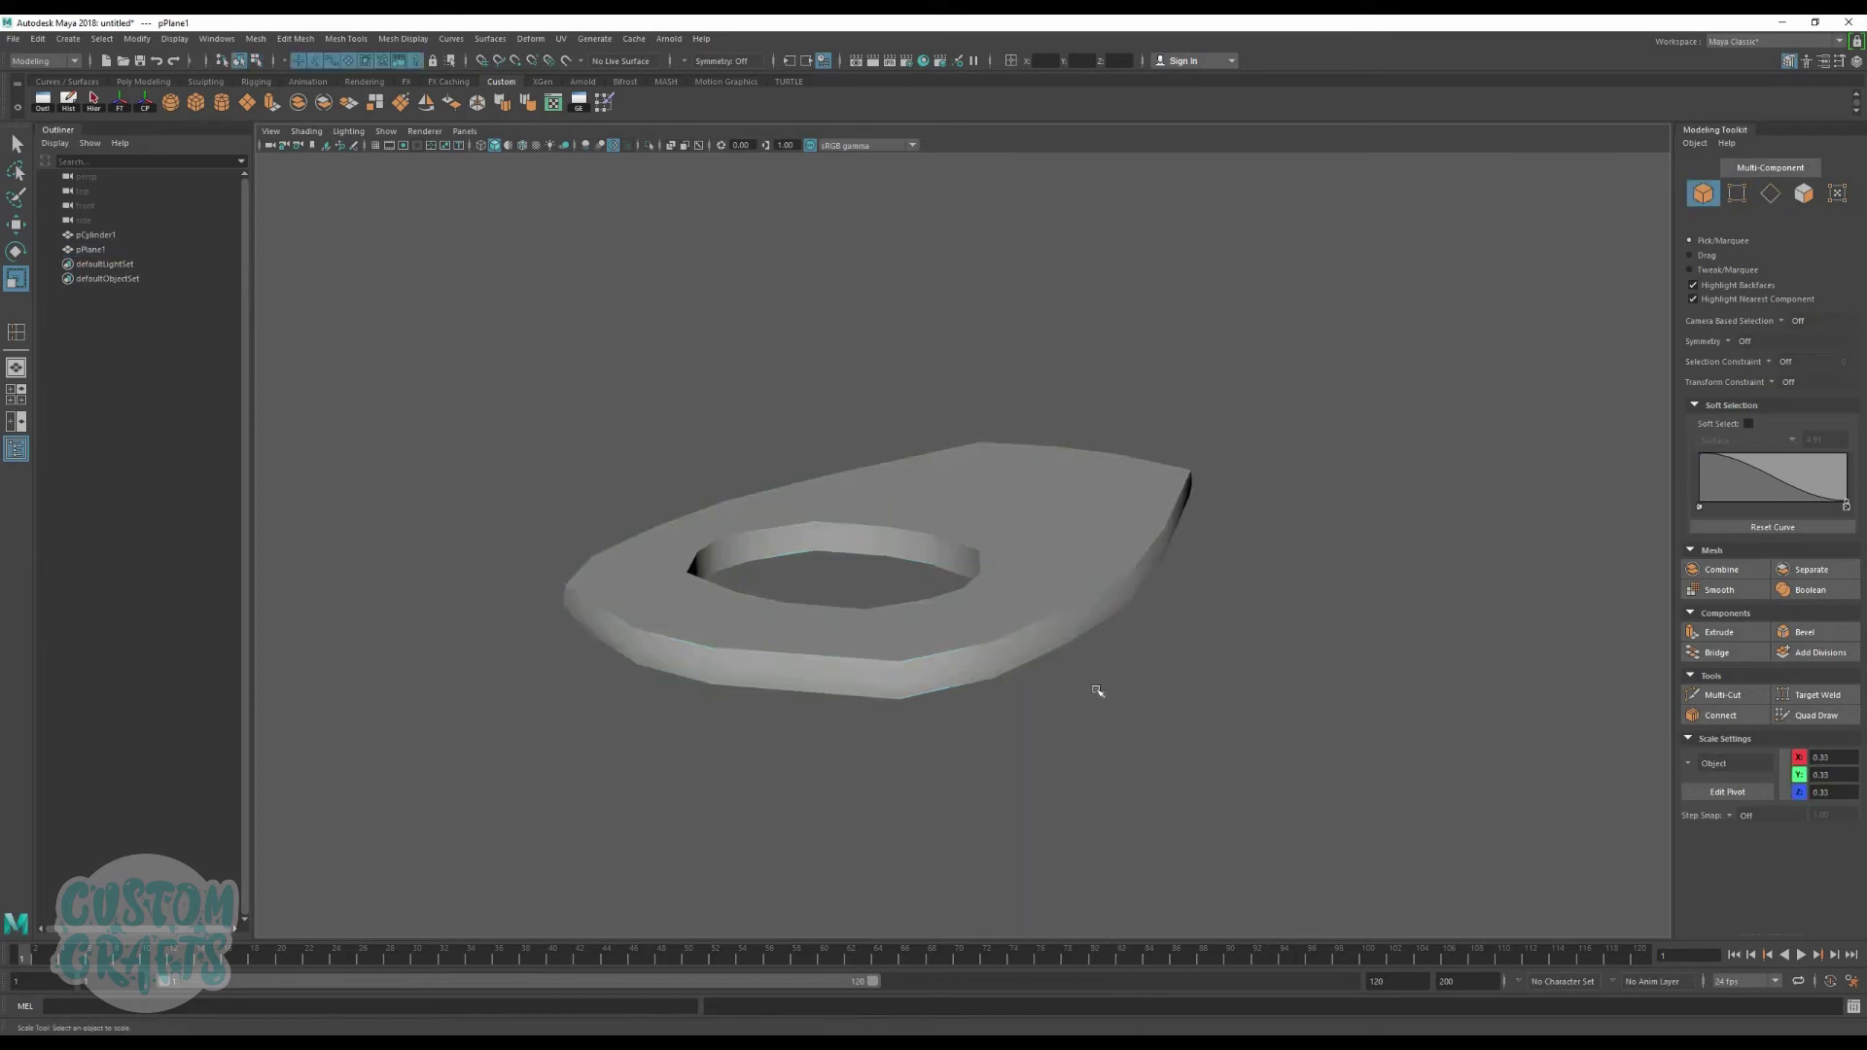
# Step: Move the tab from beside the can to just above its lid, at about X 0.32, Y 4.25, Z 0
pyautogui.scroll(-5, 1089, 594)
pyautogui.keyDown('alt'); pyautogui.moveTo(1088, 594); pyautogui.dragTo(1058, 651); pyautogui.keyUp('alt')
pyautogui.click(1017, 581)
pyautogui.scroll(-6, 1055, 616)
pyautogui.press('w')
pyautogui.scroll(-5, 1013, 596)
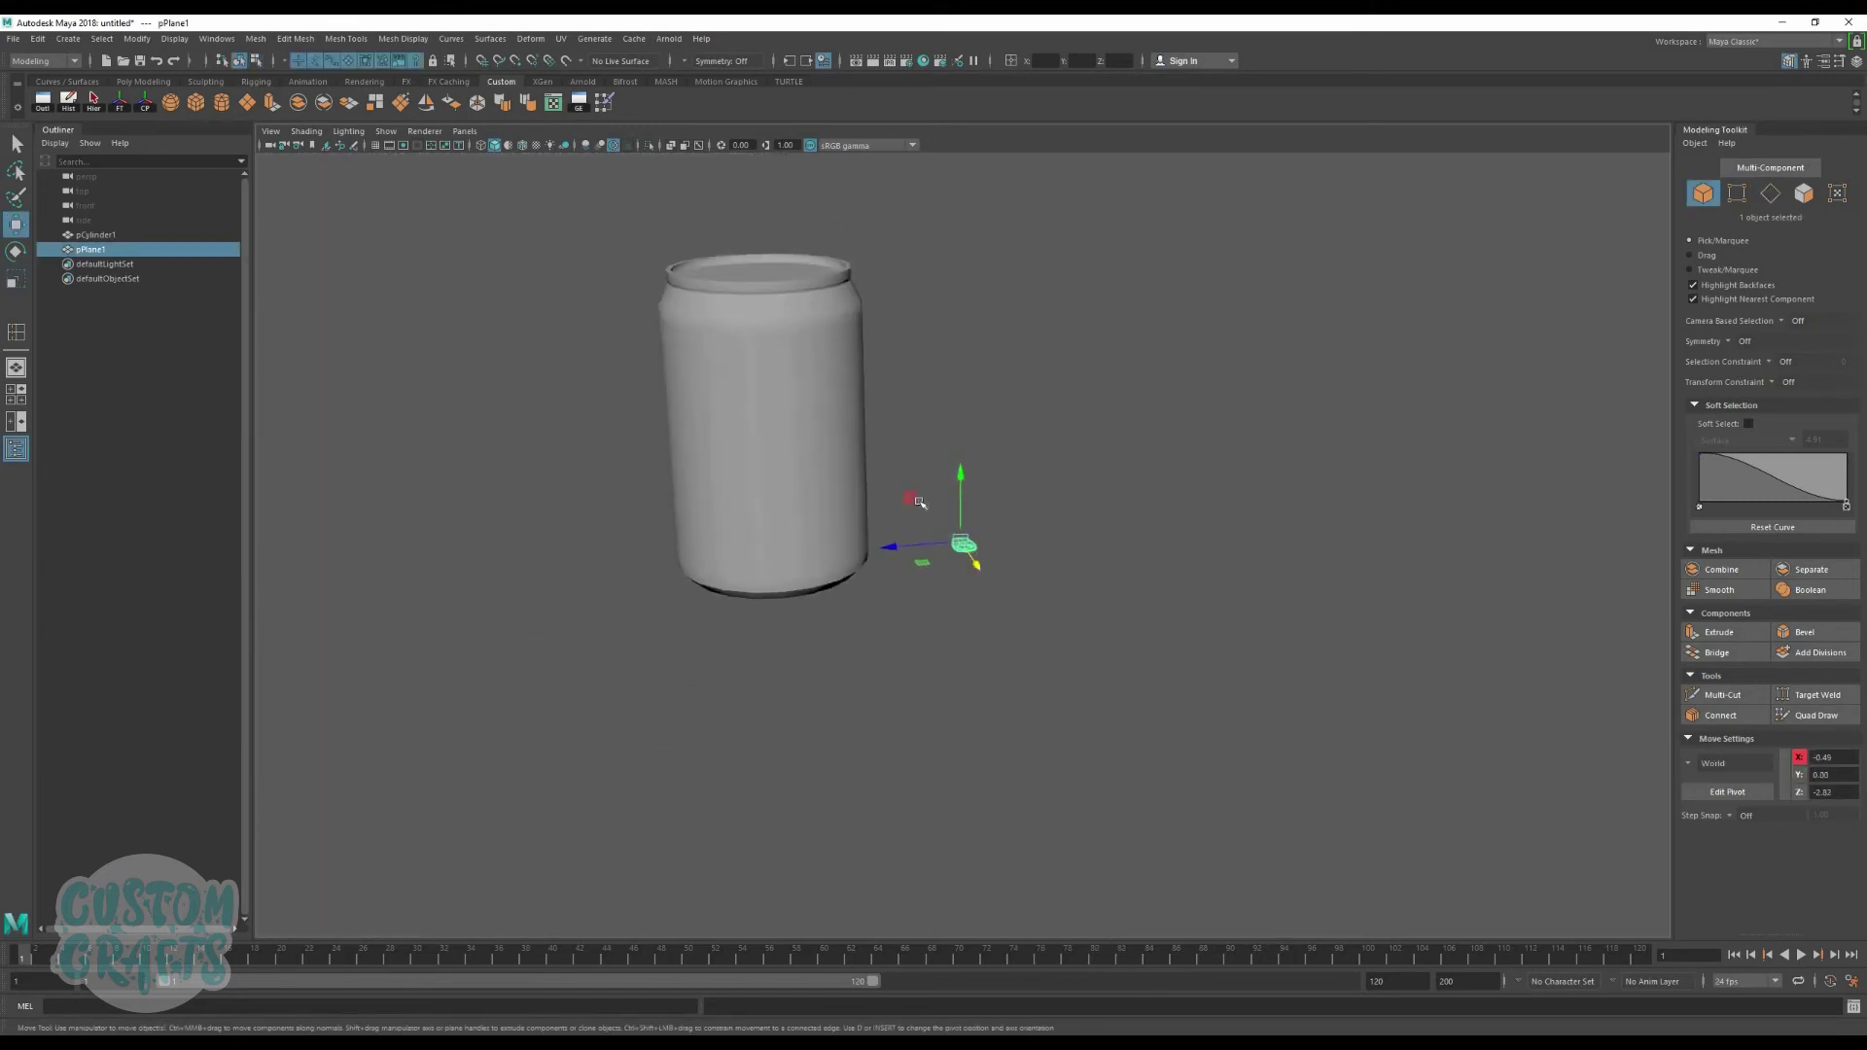
pyautogui.moveTo(911, 498); pyautogui.dragTo(736, 211)
pyautogui.keyDown('alt'); pyautogui.moveTo(842, 343); pyautogui.dragTo(904, 408); pyautogui.keyUp('alt')
pyautogui.scroll(3, 904, 409)
pyautogui.press('f')
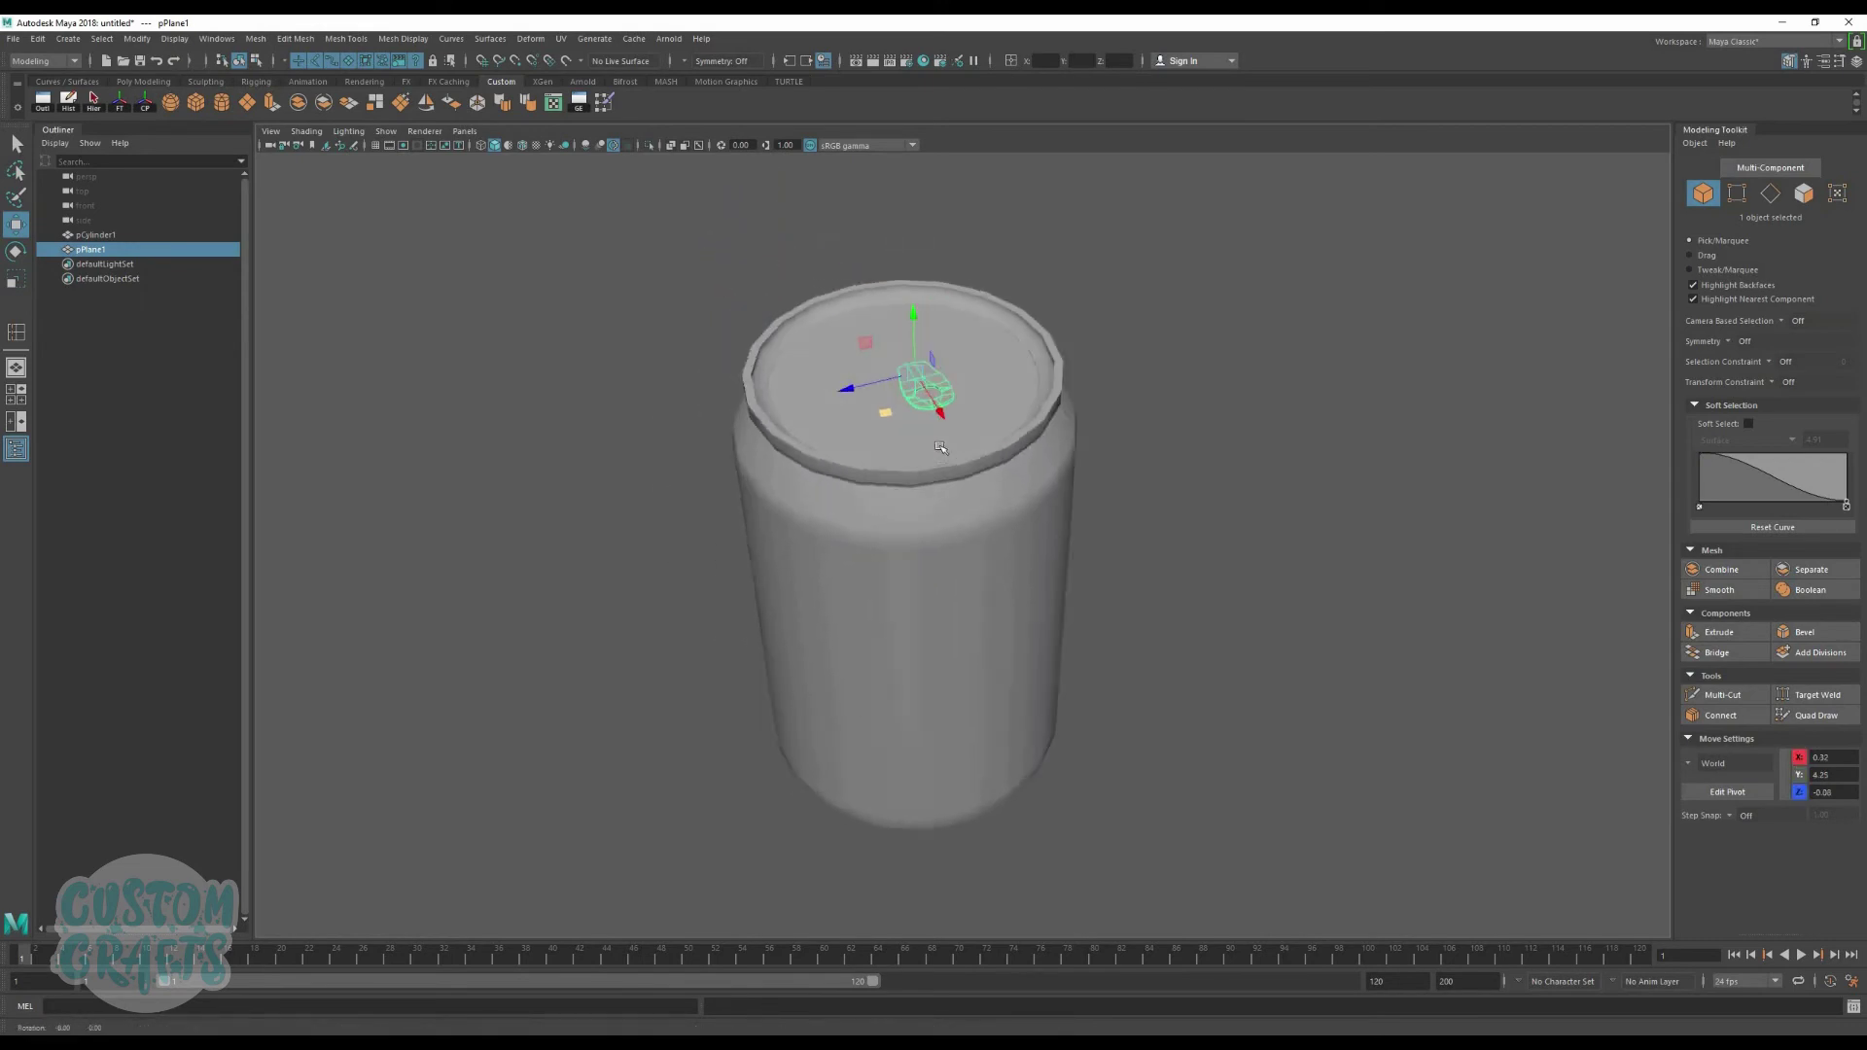
# Step: Lower the tab onto the can's lid, to about Y 4.01
pyautogui.scroll(-6, 1110, 584)
pyautogui.keyDown('alt'); pyautogui.moveTo(1111, 583); pyautogui.dragTo(921, 533); pyautogui.keyUp('alt')
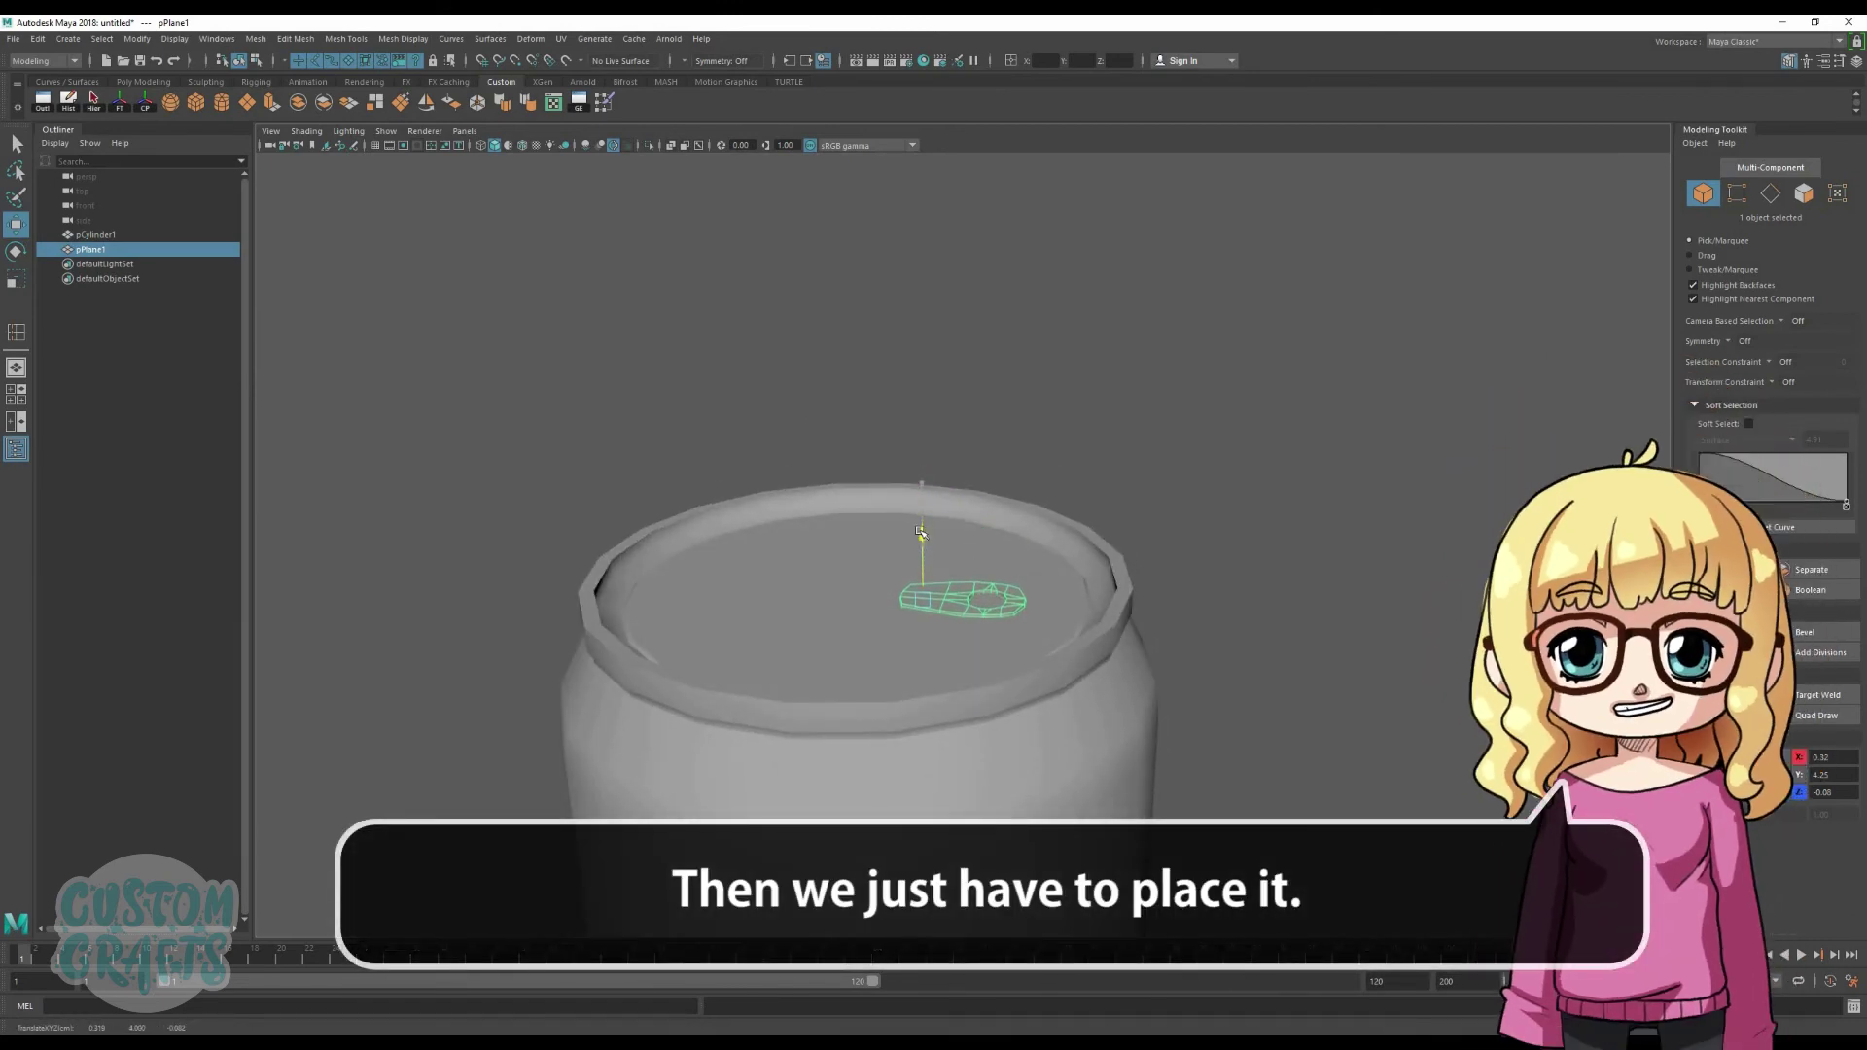
pyautogui.moveTo(1005, 589)
pyautogui.keyDown('alt'); pyautogui.mouseDown()
pyautogui.moveTo(958, 572)
pyautogui.moveTo(977, 575)
pyautogui.mouseUp(); pyautogui.keyUp('alt')
# Step: Enlarge the tab uniformly to a scale of about 0.67 and shift it along X to about 0.02
pyautogui.press('r')
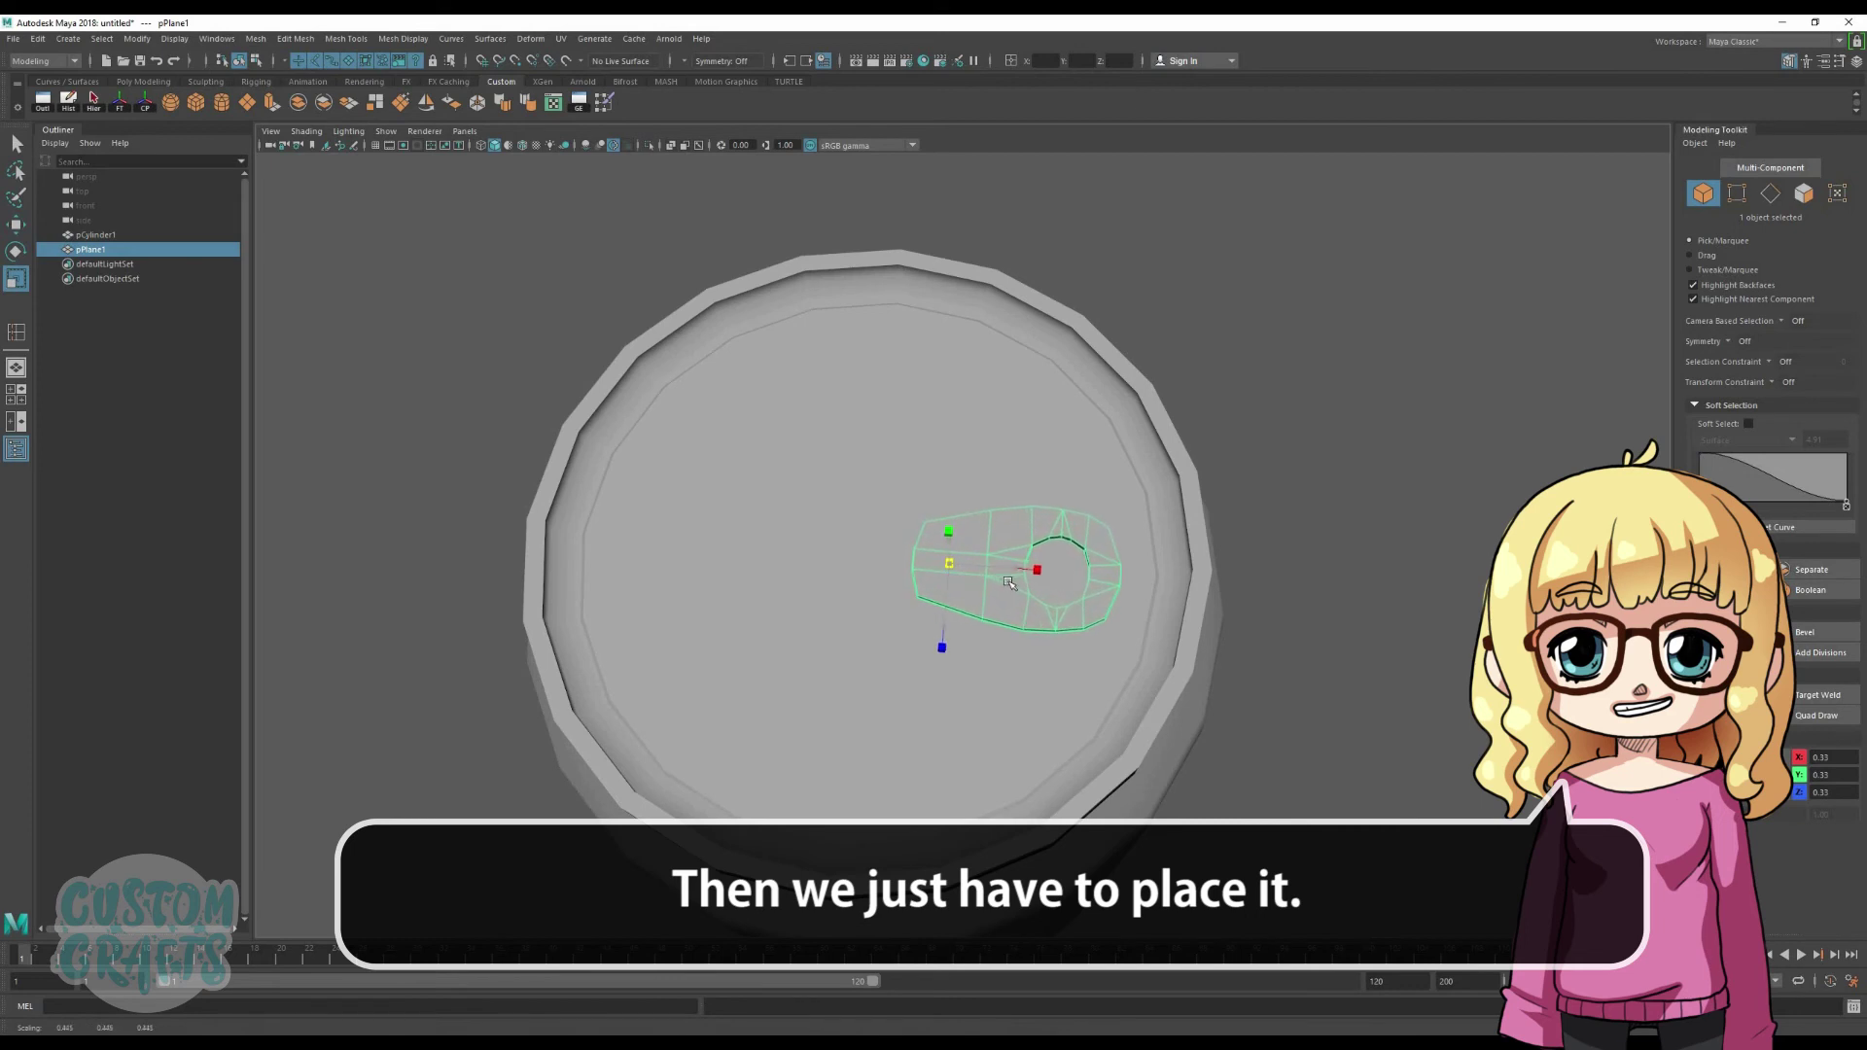
pyautogui.press('w')
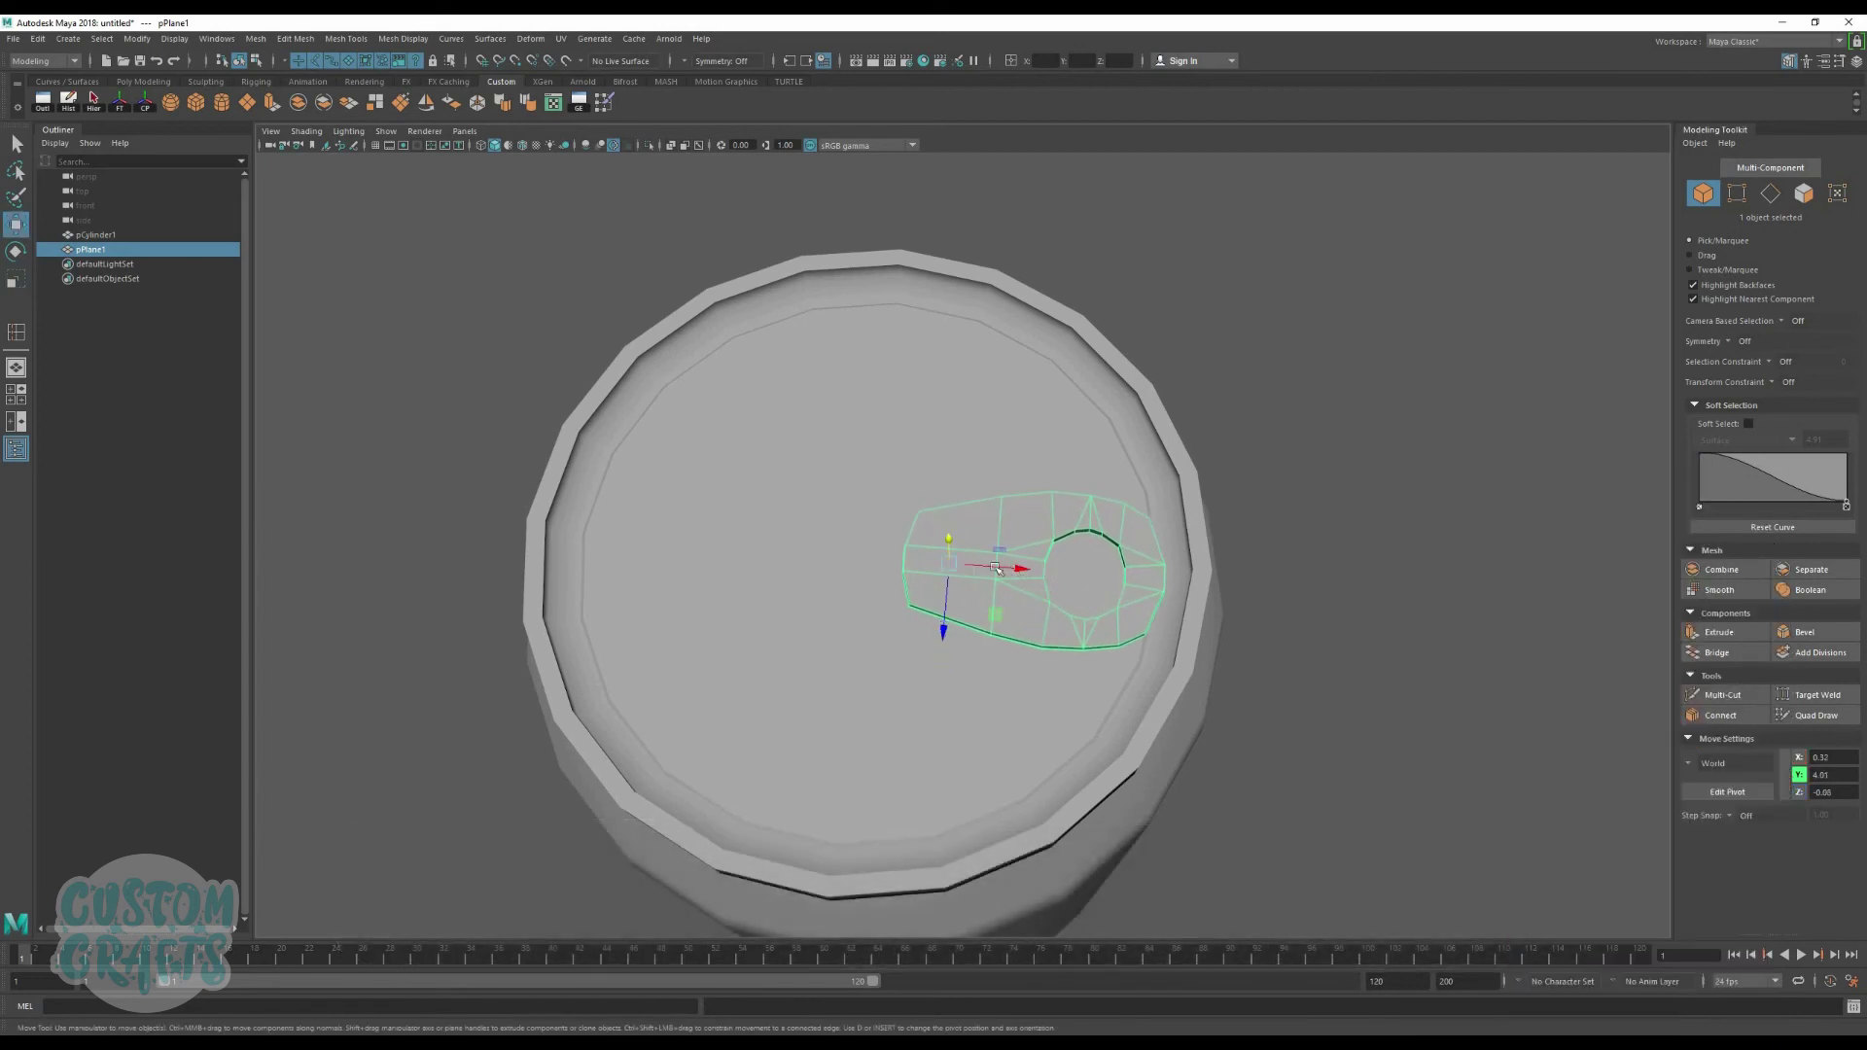
pyautogui.moveTo(1010, 565); pyautogui.dragTo(917, 565)
pyautogui.press('r')
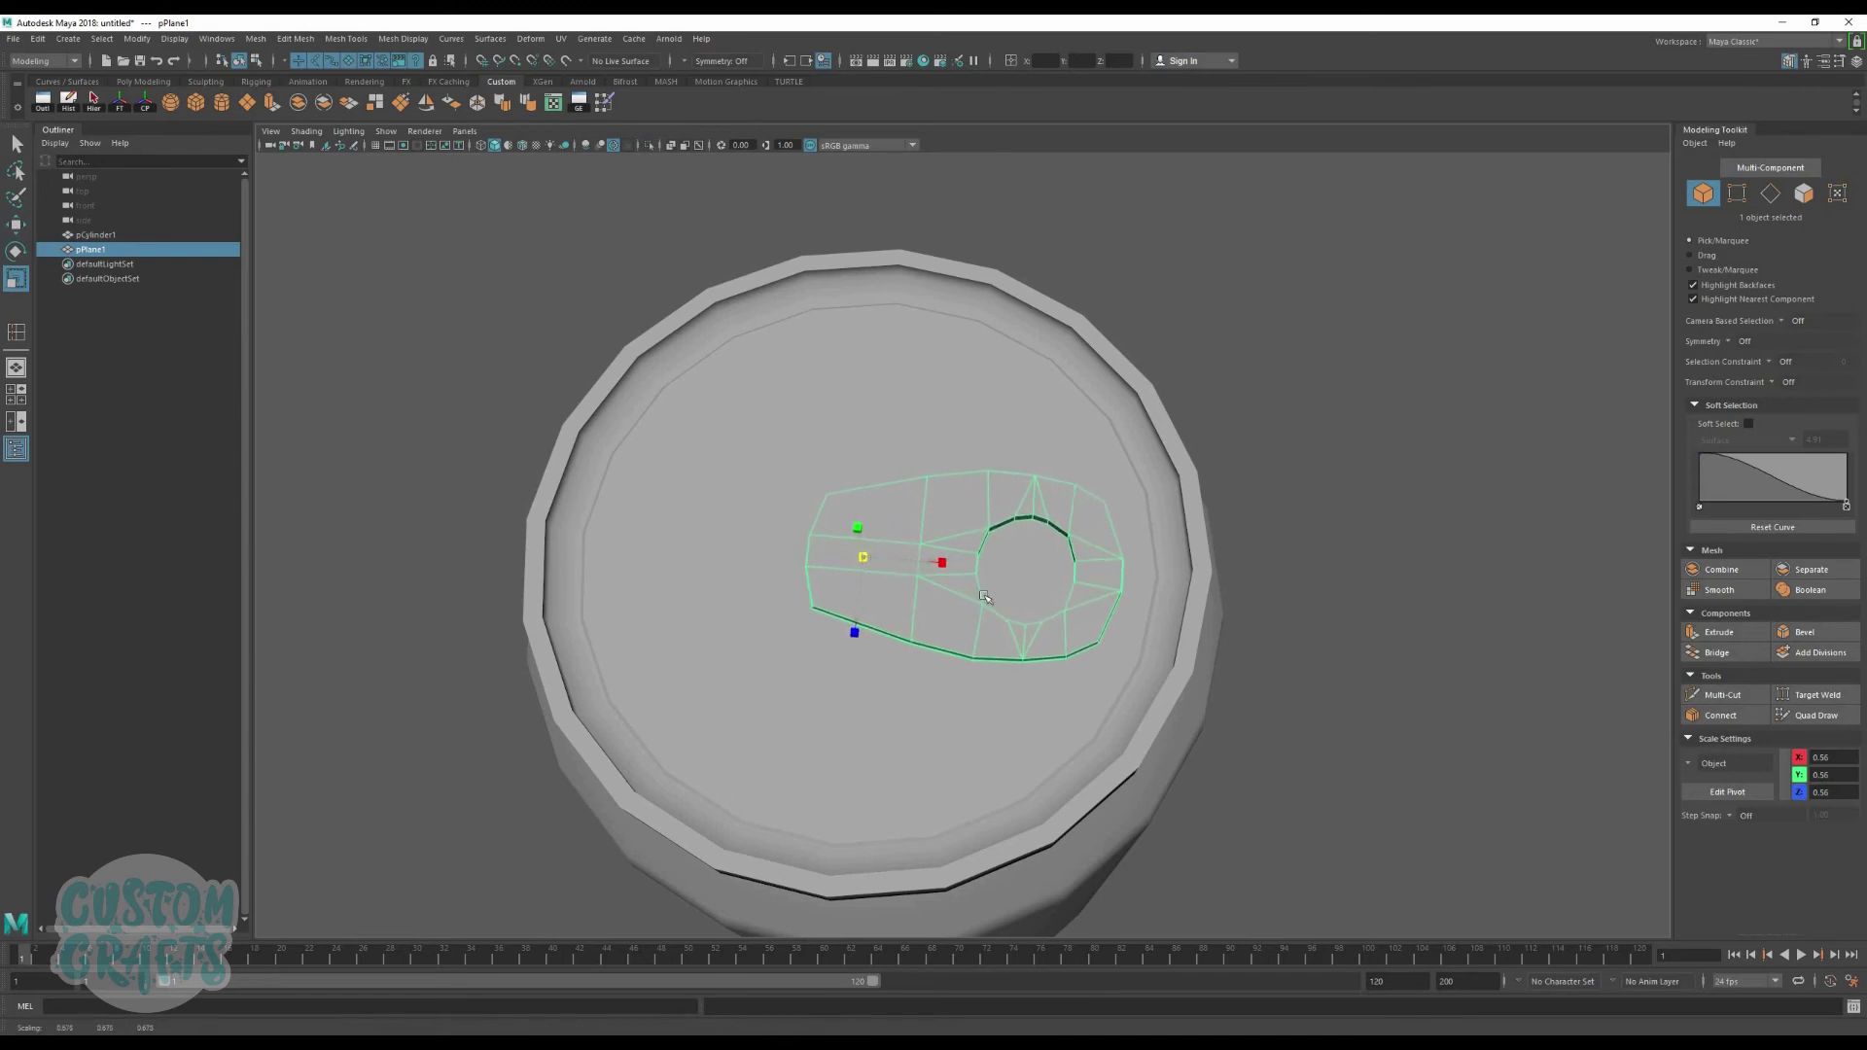
pyautogui.press('w')
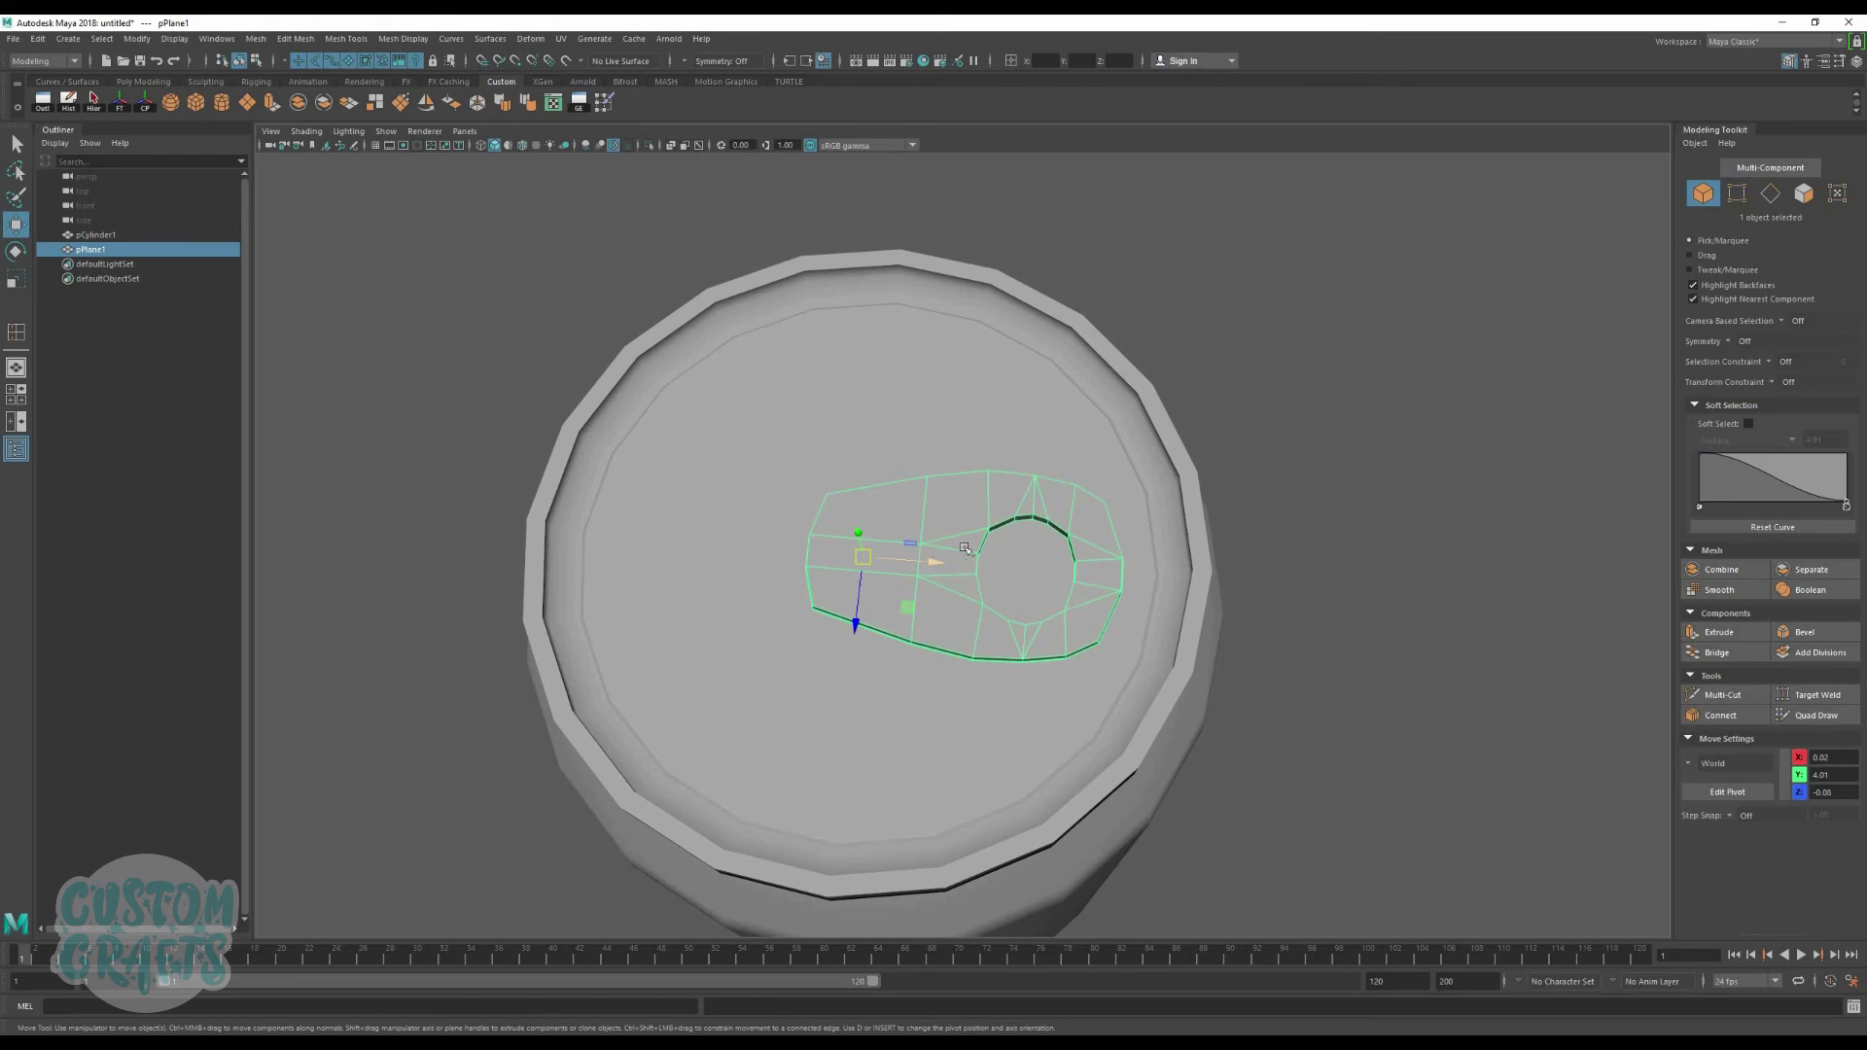
# Step: Select the tab vertices around the finger hole and scale them slightly narrower along X
pyautogui.moveTo(963, 577); pyautogui.dragTo(885, 578, button='right')
pyautogui.keyDown('alt'); pyautogui.moveTo(958, 525); pyautogui.dragTo(975, 541); pyautogui.keyUp('alt')
pyautogui.keyDown('alt'); pyautogui.moveTo(953, 418); pyautogui.dragTo(868, 417, button='middle'); pyautogui.keyUp('alt')
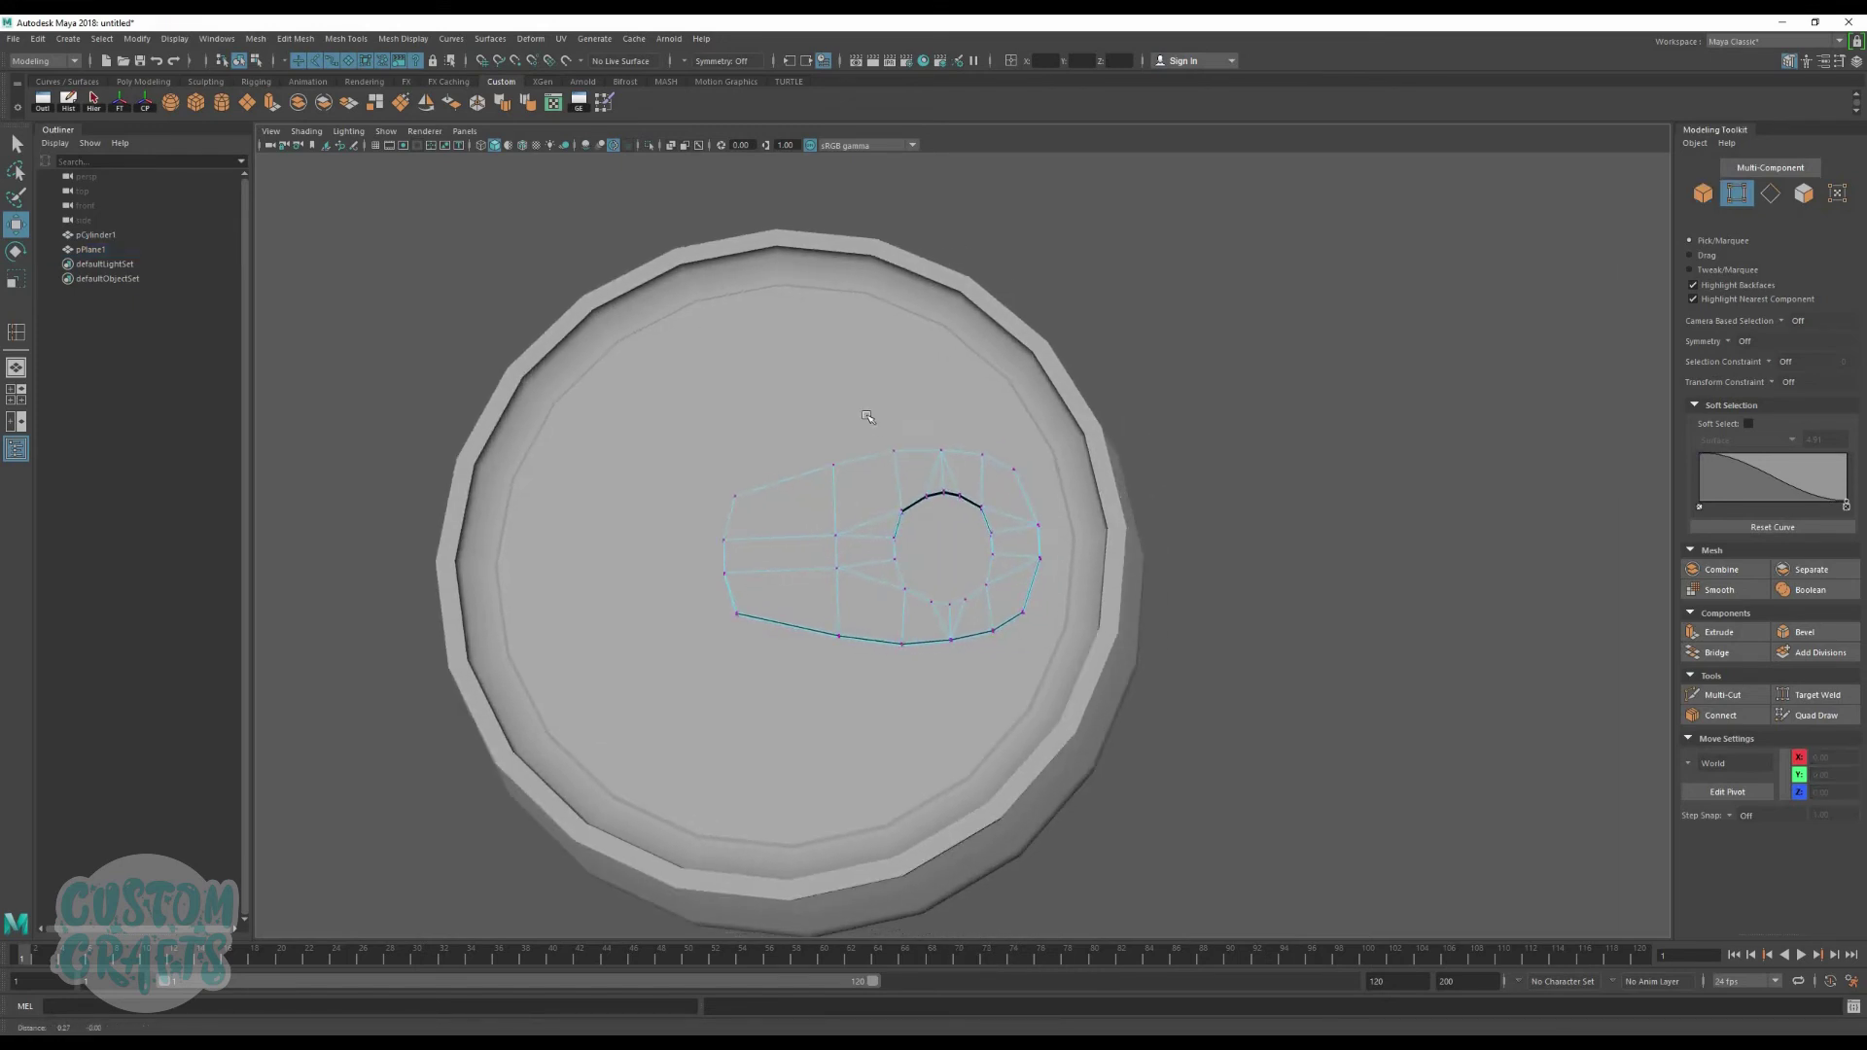
pyautogui.moveTo(989, 632); pyautogui.dragTo(1002, 656)
pyautogui.press('r')
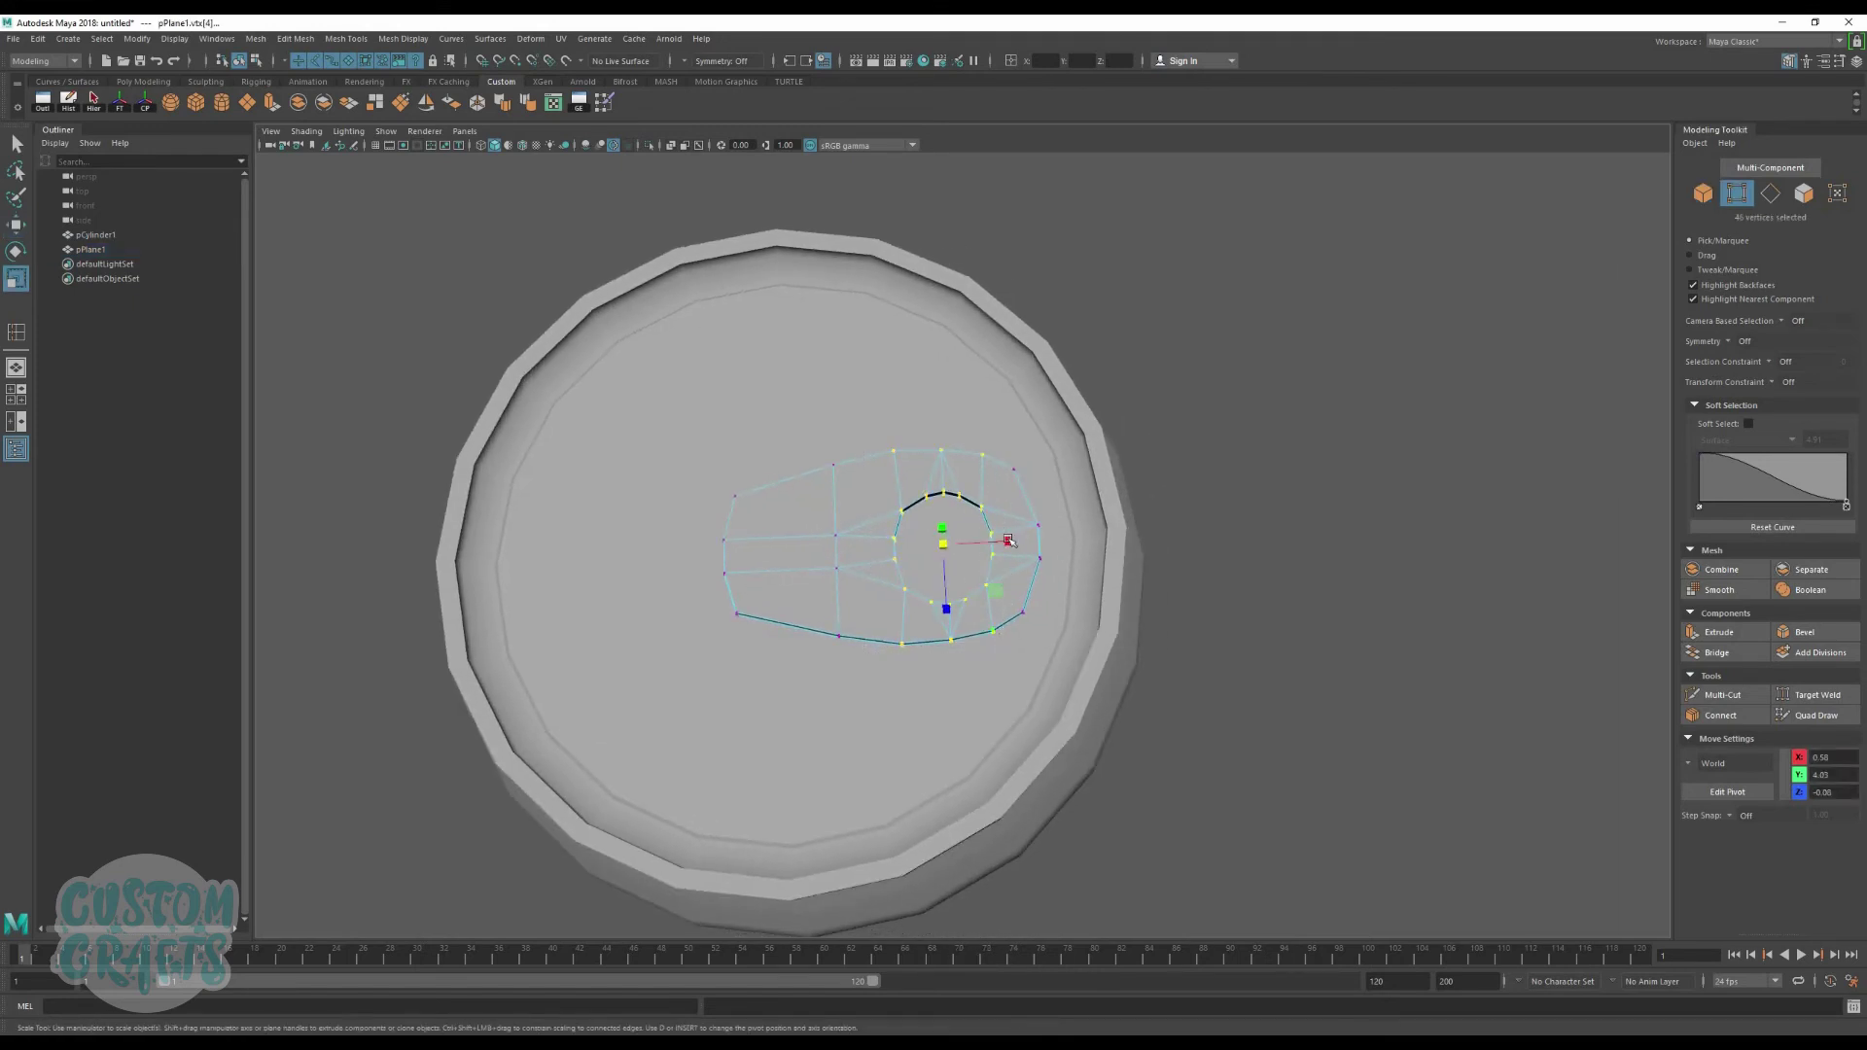
pyautogui.moveTo(1006, 541); pyautogui.dragTo(1000, 542)
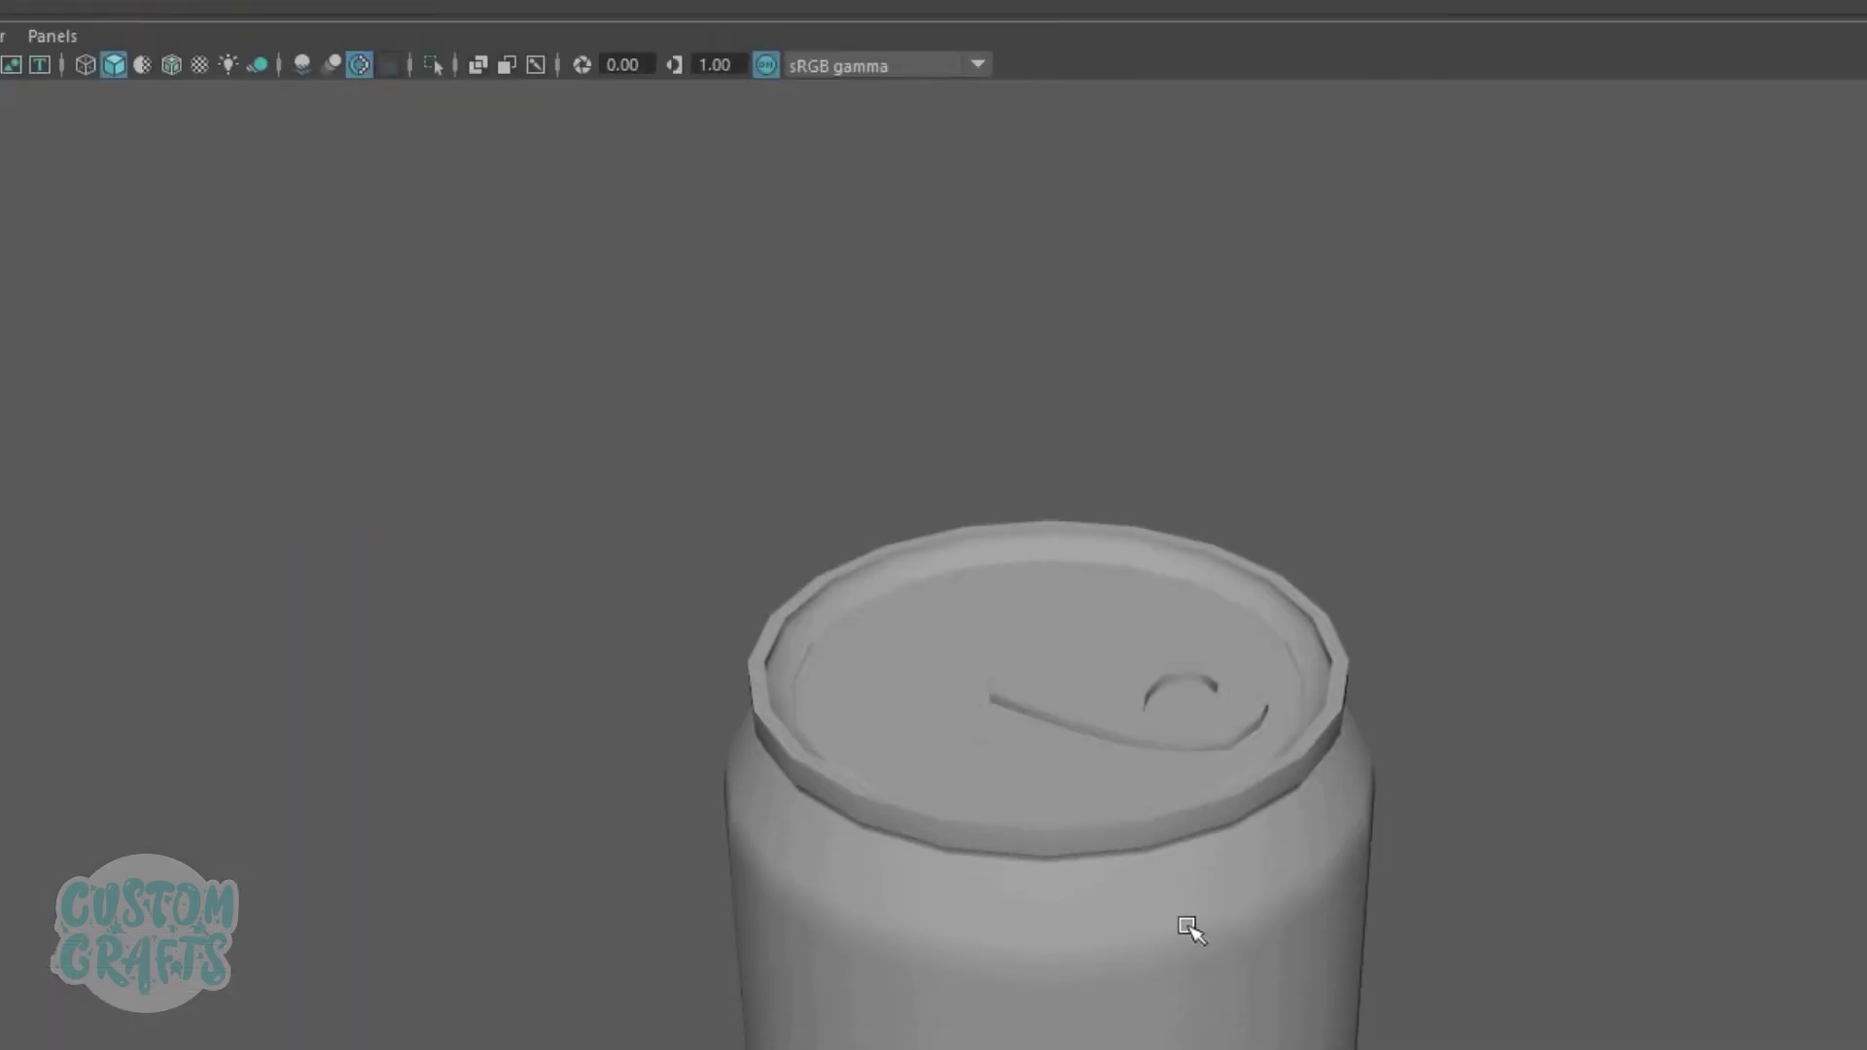
# Step: Insert an edge loop around the top face of the can's rim and raise it slightly
pyautogui.scroll(5, 1191, 929)
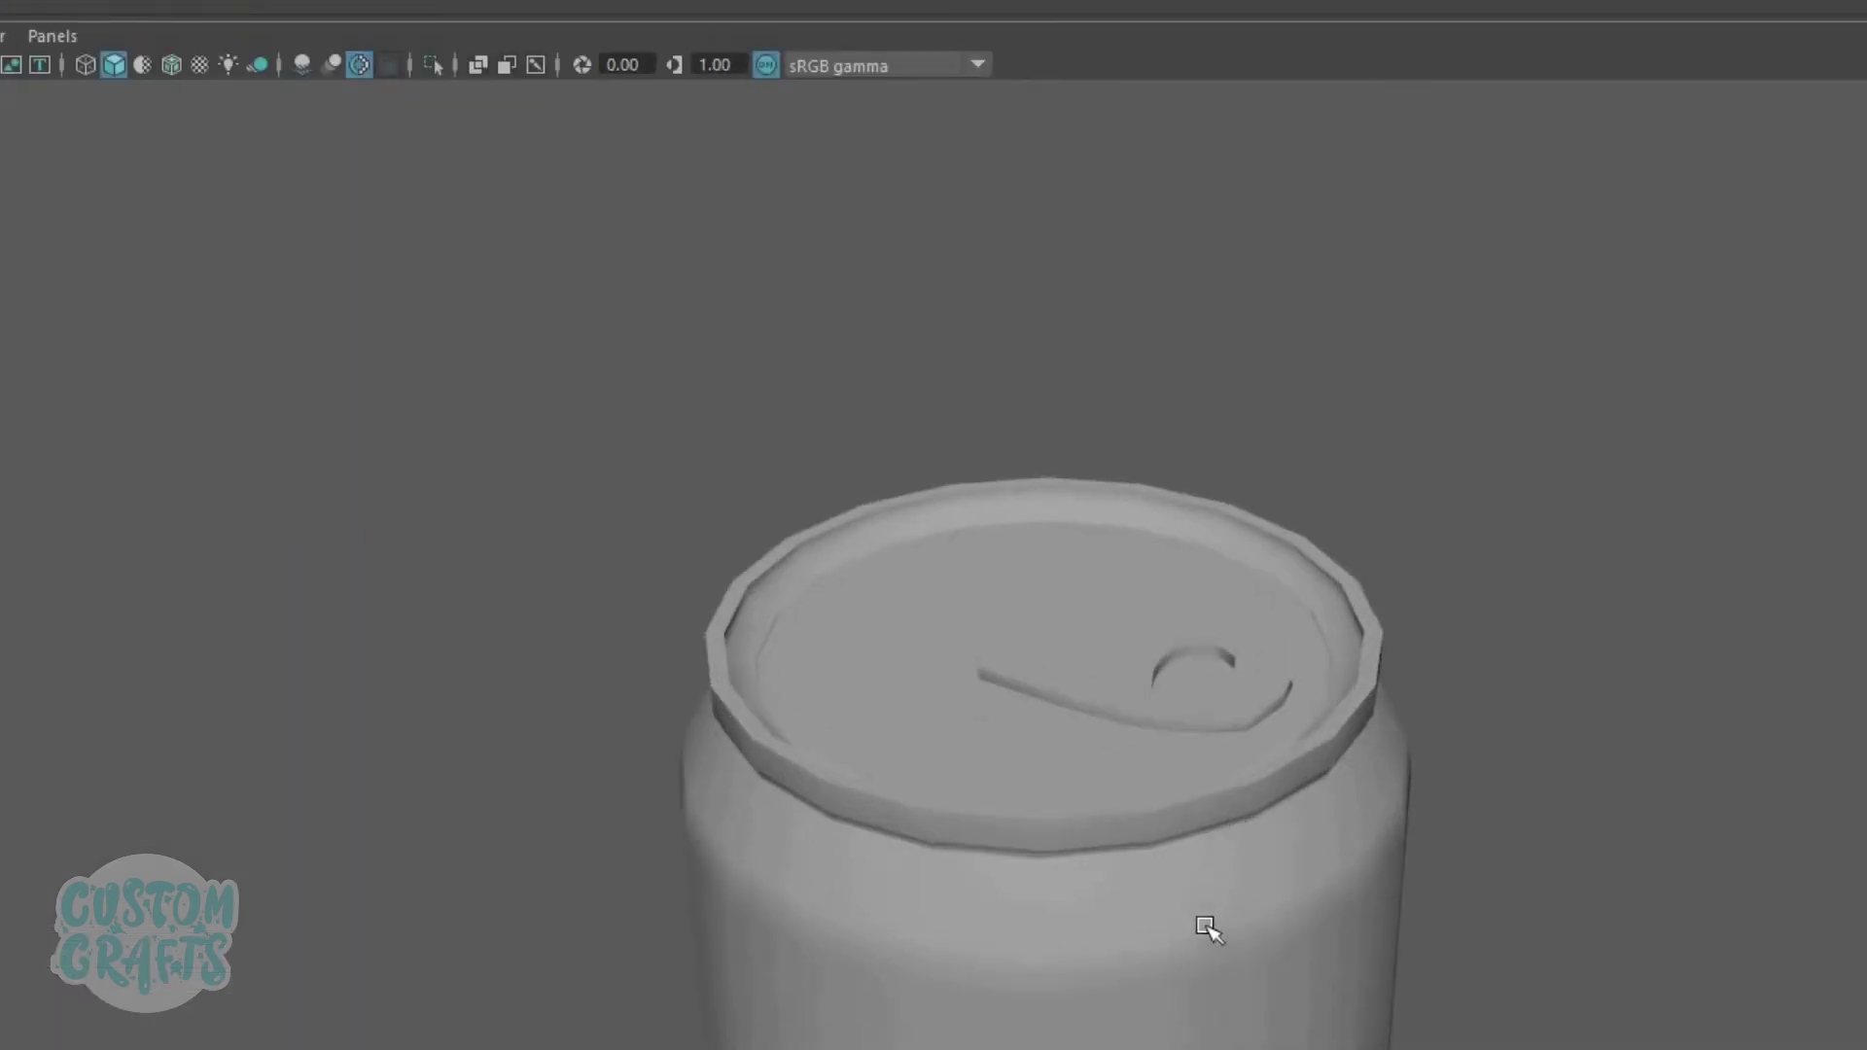
pyautogui.moveTo(1176, 819); pyautogui.dragTo(1302, 776, button='right')
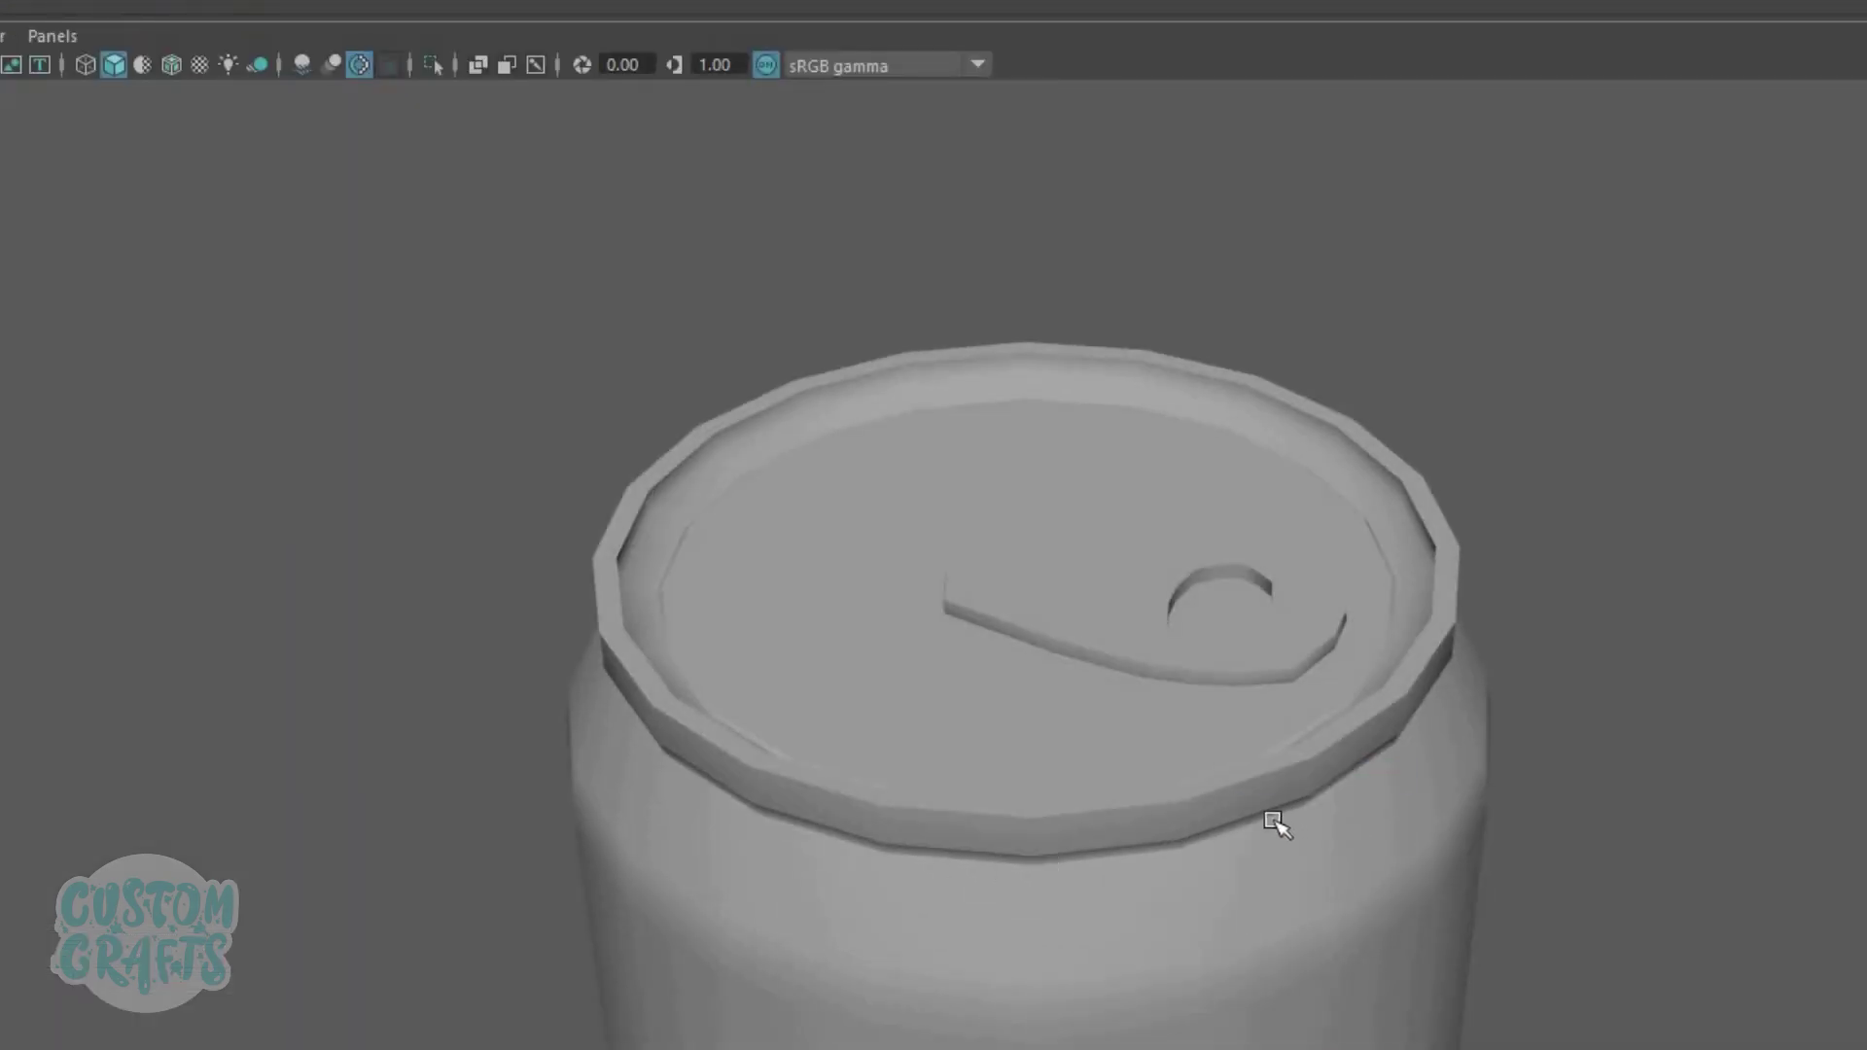
pyautogui.click(1273, 813)
pyautogui.scroll(4, 1136, 832)
pyautogui.keyDown('shift'); pyautogui.moveTo(1136, 832); pyautogui.dragTo(959, 877, button='right'); pyautogui.keyUp('shift')
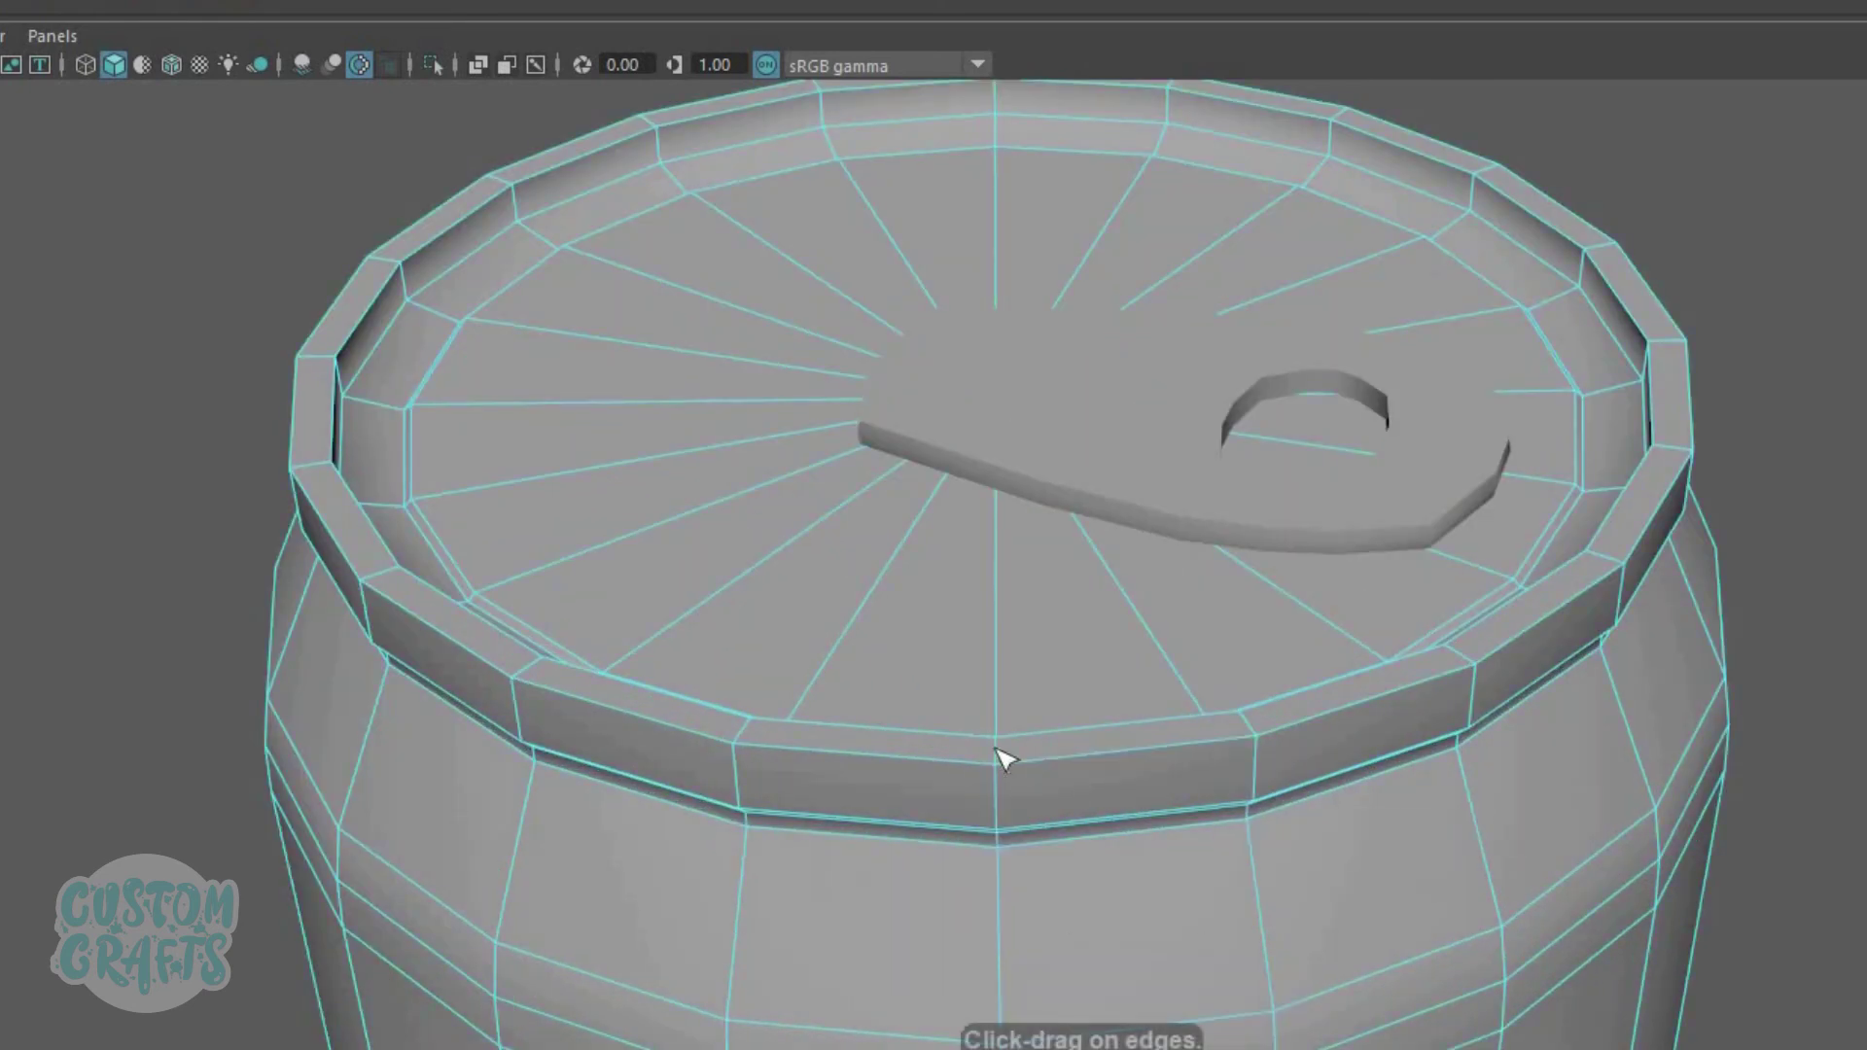
pyautogui.click(489, 620)
pyautogui.press('w')
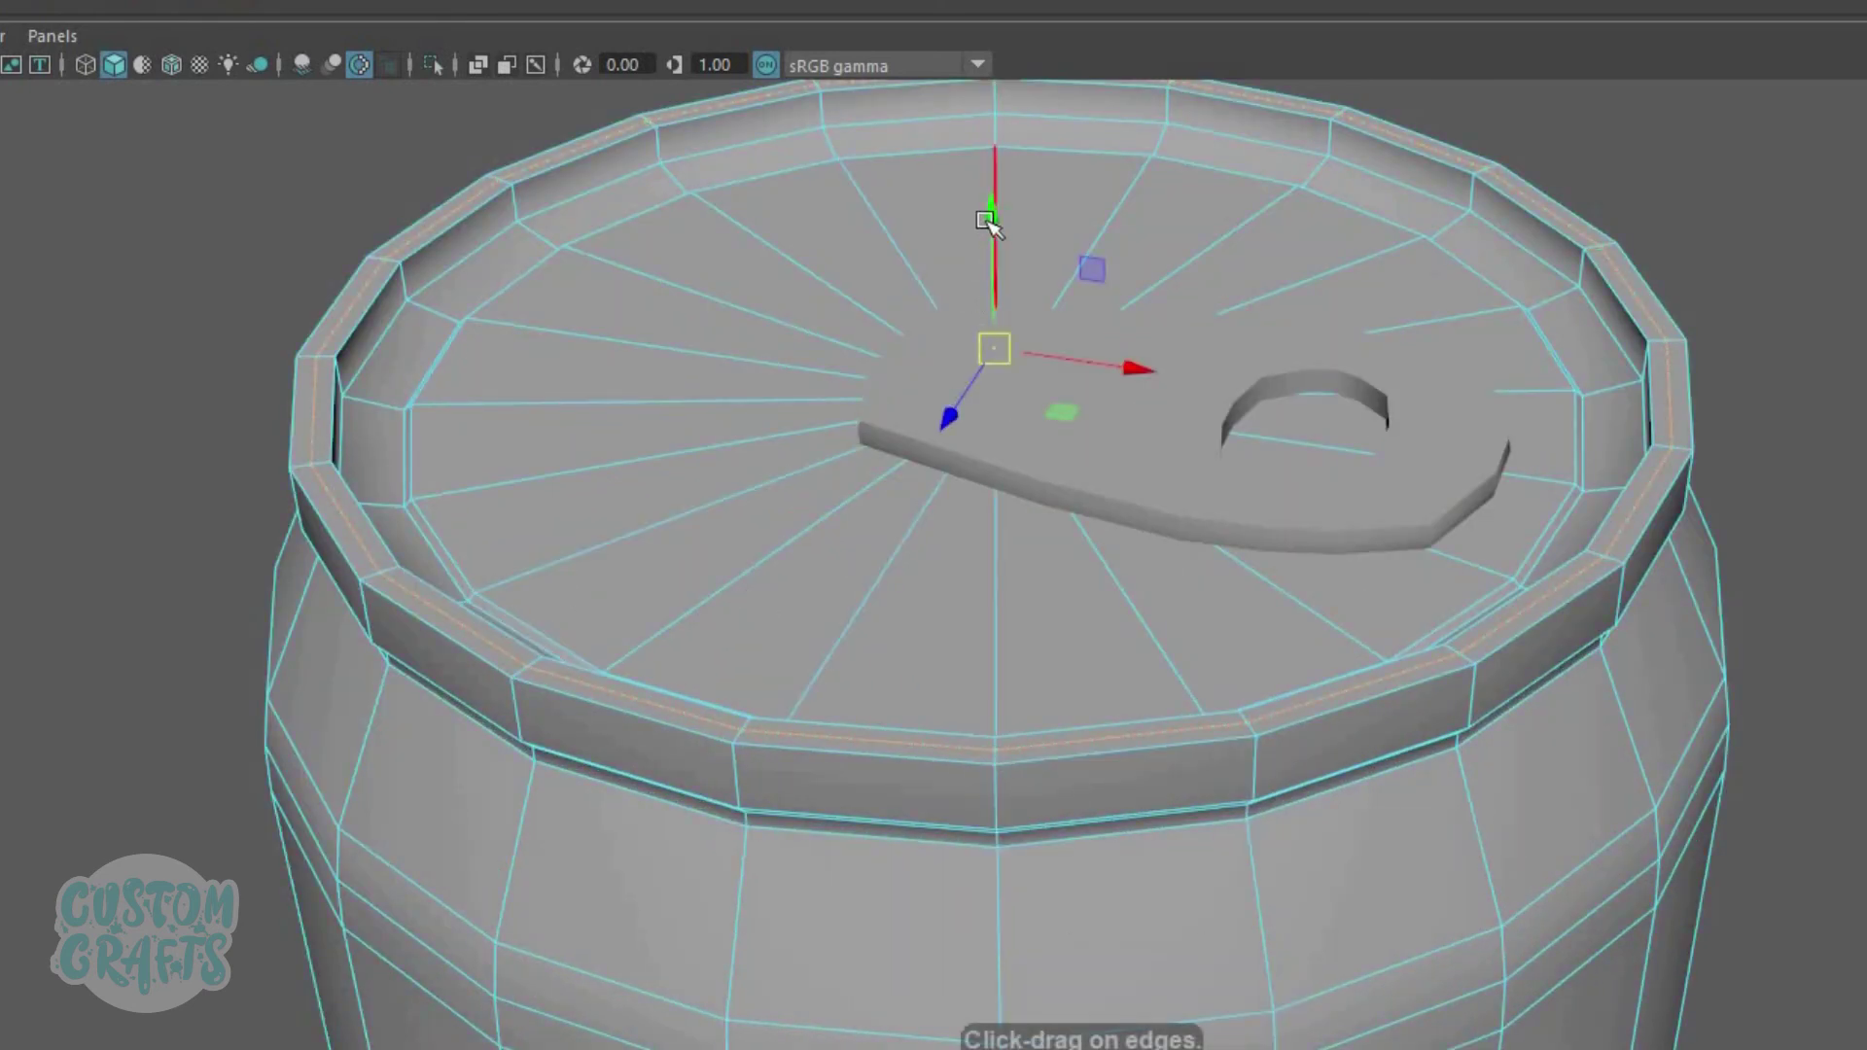
pyautogui.moveTo(992, 219); pyautogui.dragTo(1007, 317)
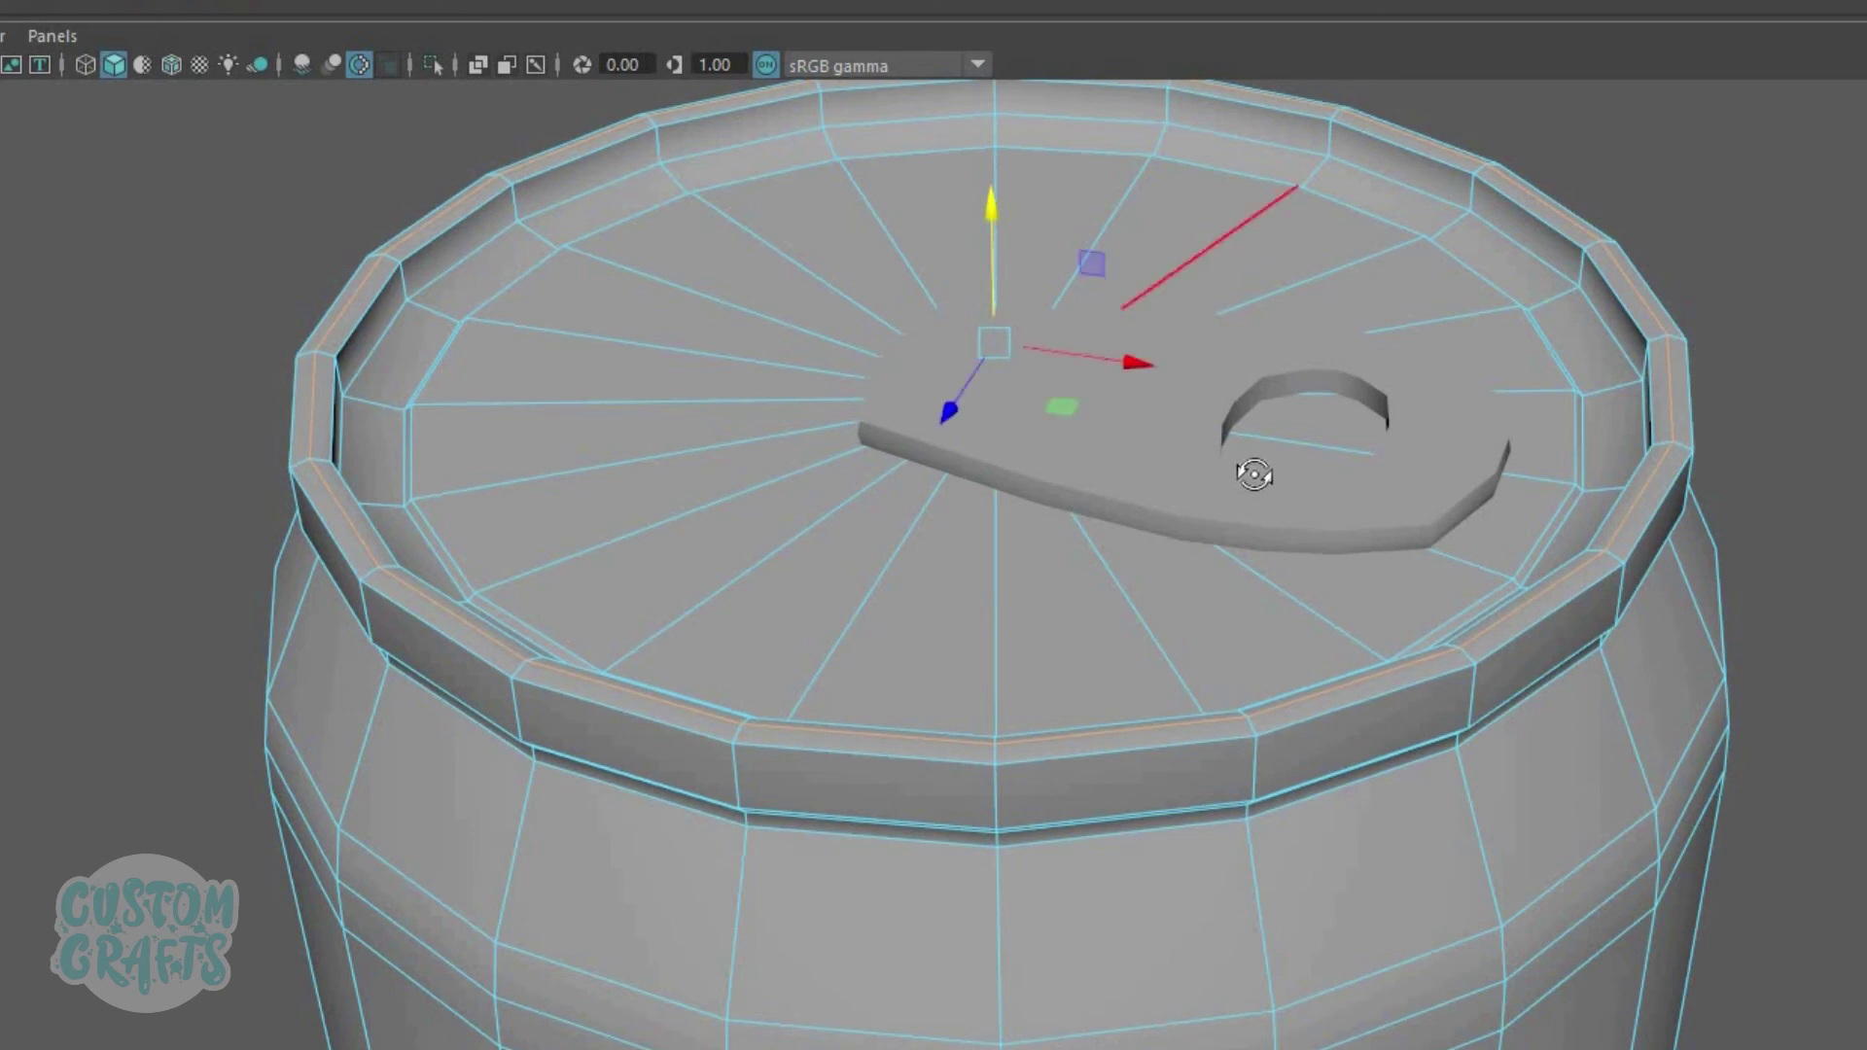
# Step: Select the outer and inner edge loops along the top of the can's rim
pyautogui.keyDown('alt'); pyautogui.moveTo(1250, 471); pyautogui.dragTo(1319, 469); pyautogui.keyUp('alt')
pyautogui.doubleClick(1459, 425)
pyautogui.keyDown('alt'); pyautogui.moveTo(1540, 558); pyautogui.dragTo(1630, 574); pyautogui.keyUp('alt')
pyautogui.keyDown('shift'); pyautogui.moveTo(1644, 521); pyautogui.dragTo(1729, 525, button='right'); pyautogui.keyUp('shift')
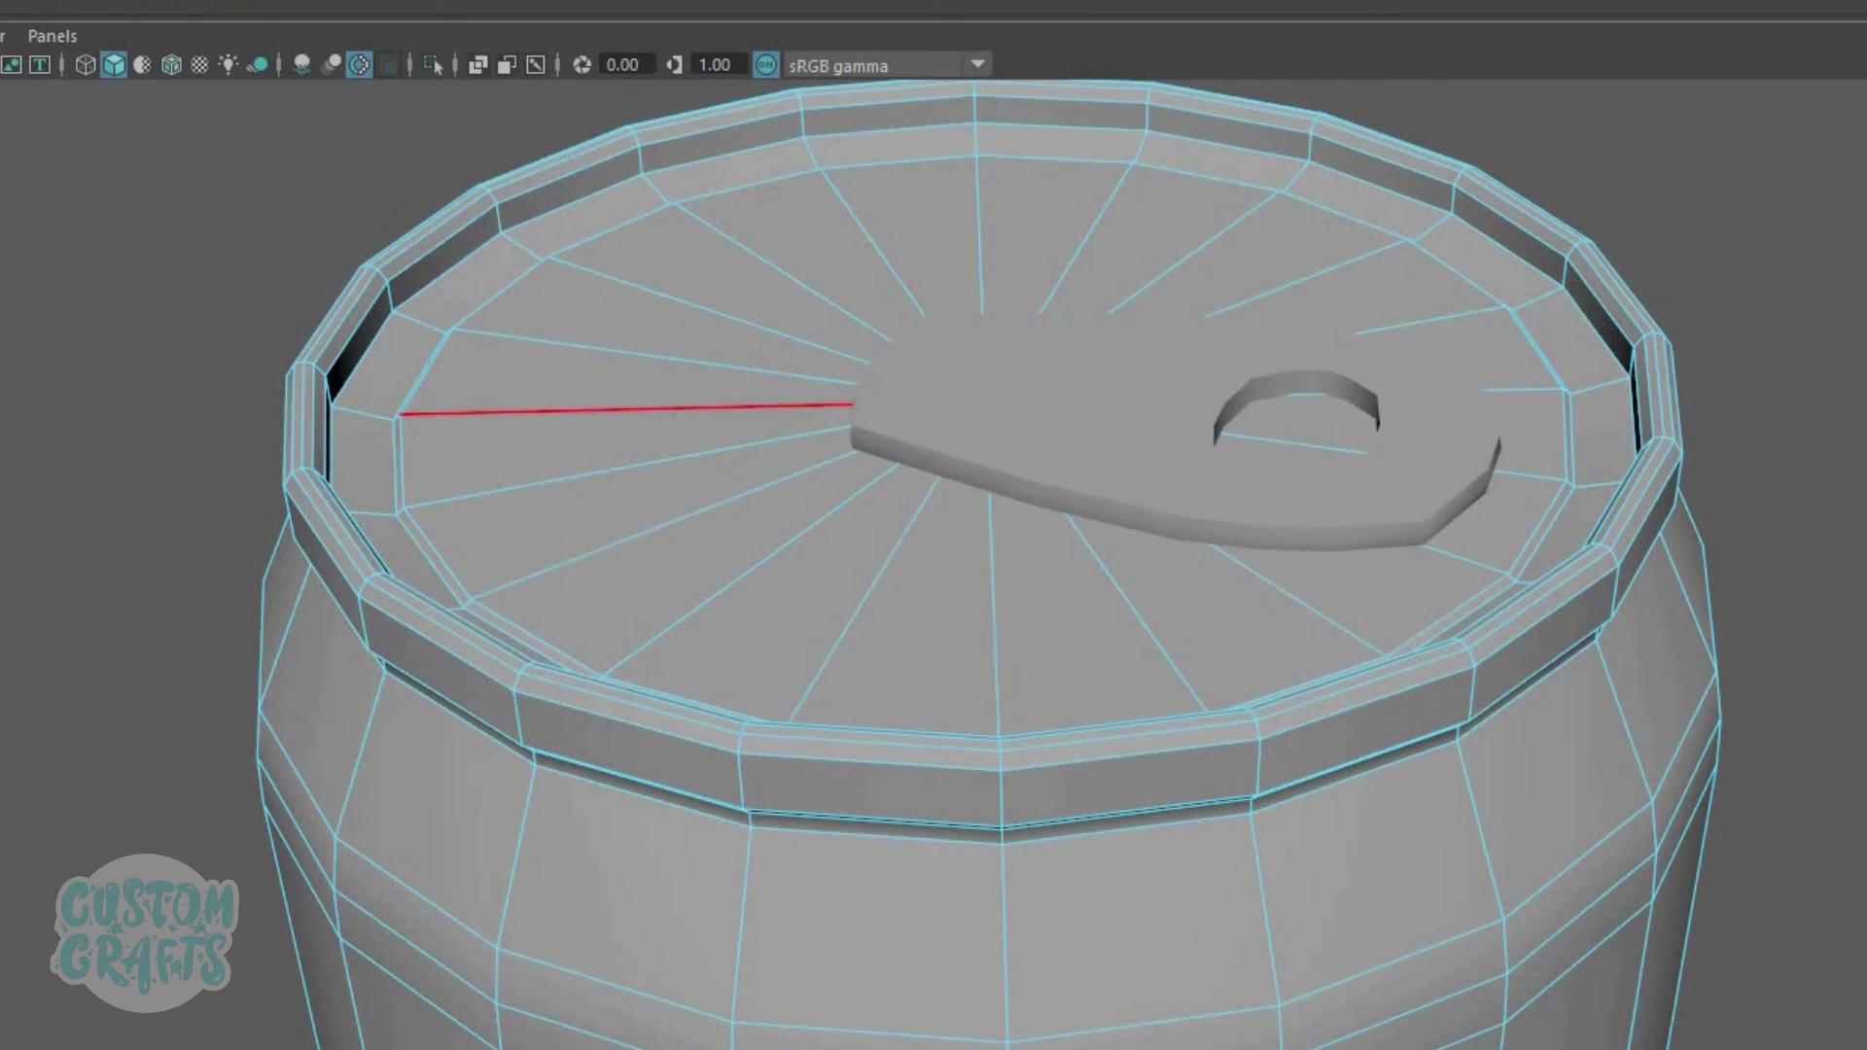
pyautogui.click(1789, 667)
pyautogui.keyDown('alt'); pyautogui.moveTo(1614, 648); pyautogui.dragTo(1705, 639); pyautogui.keyUp('alt')
pyautogui.click(1668, 664)
pyautogui.keyDown('alt'); pyautogui.moveTo(1667, 664); pyautogui.dragTo(1609, 538); pyautogui.keyUp('alt')
pyautogui.moveTo(1609, 538); pyautogui.dragTo(1604, 580, button='right')
pyautogui.doubleClick(1582, 580)
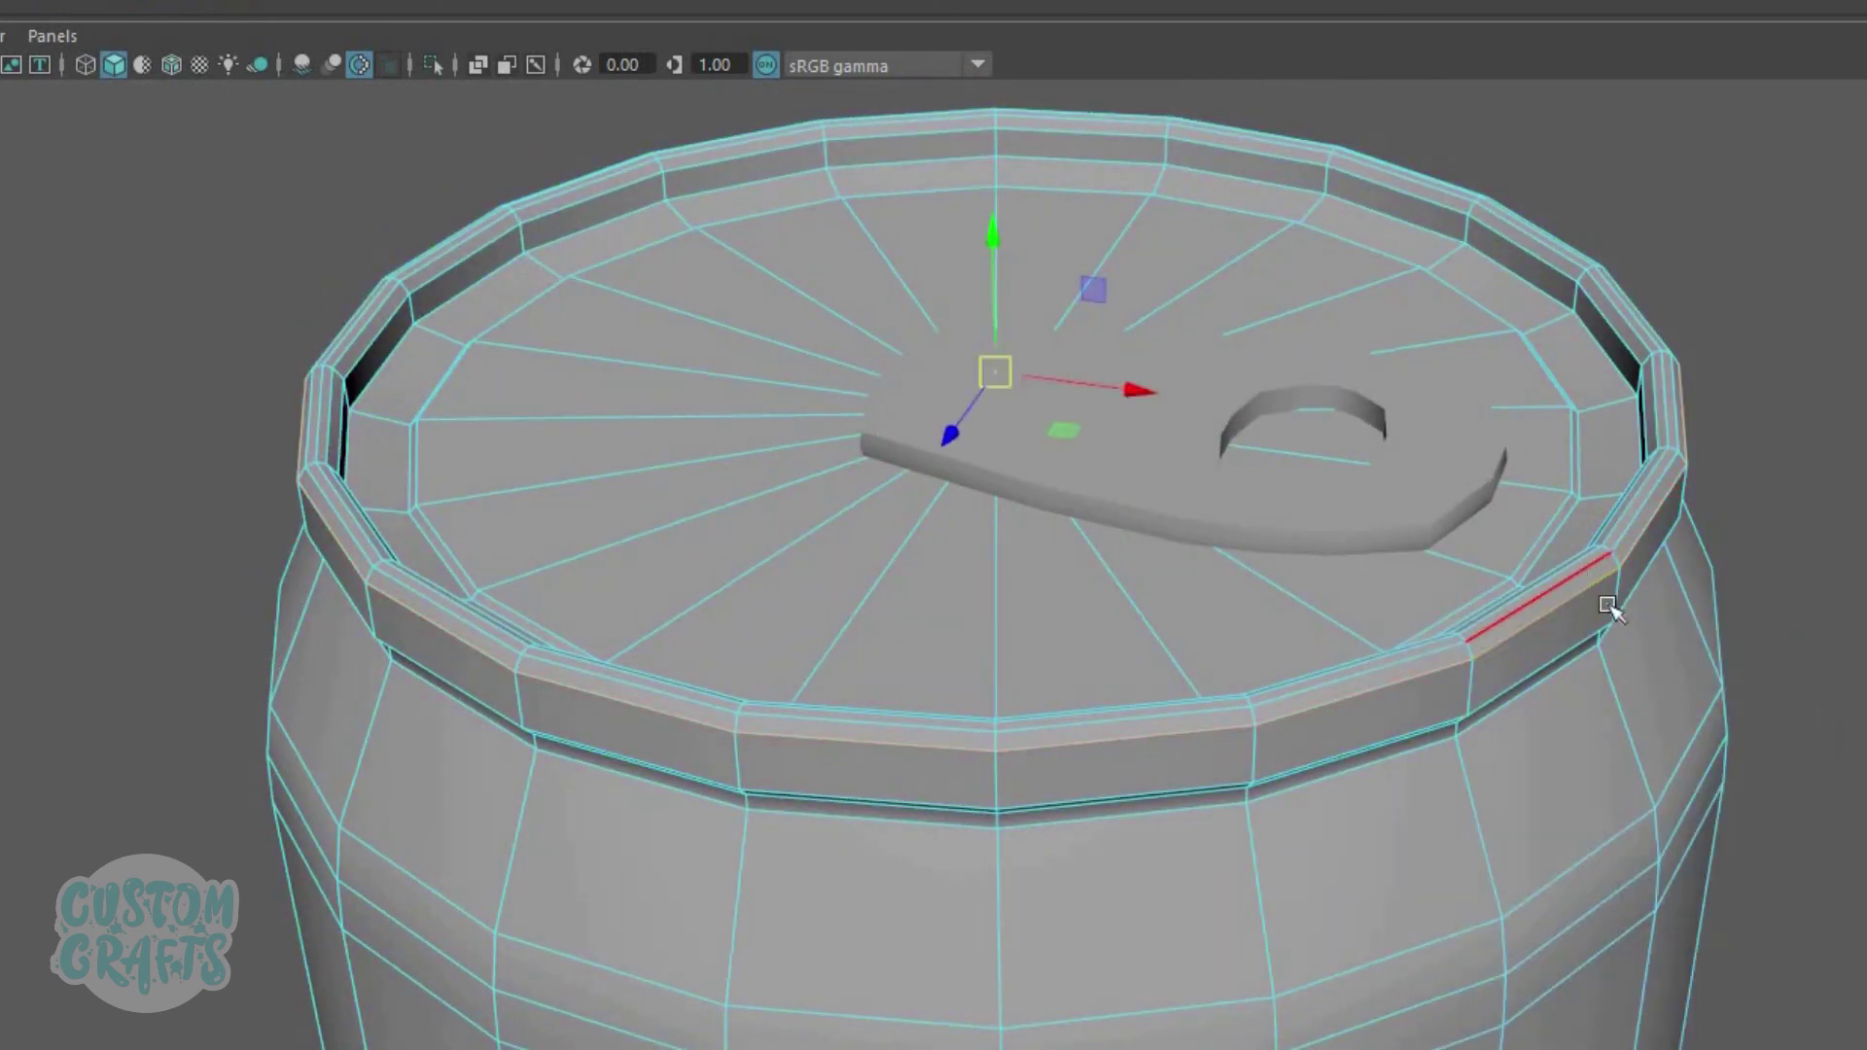
pyautogui.keyDown('alt'); pyautogui.moveTo(1563, 492); pyautogui.dragTo(1342, 368); pyautogui.keyUp('alt')
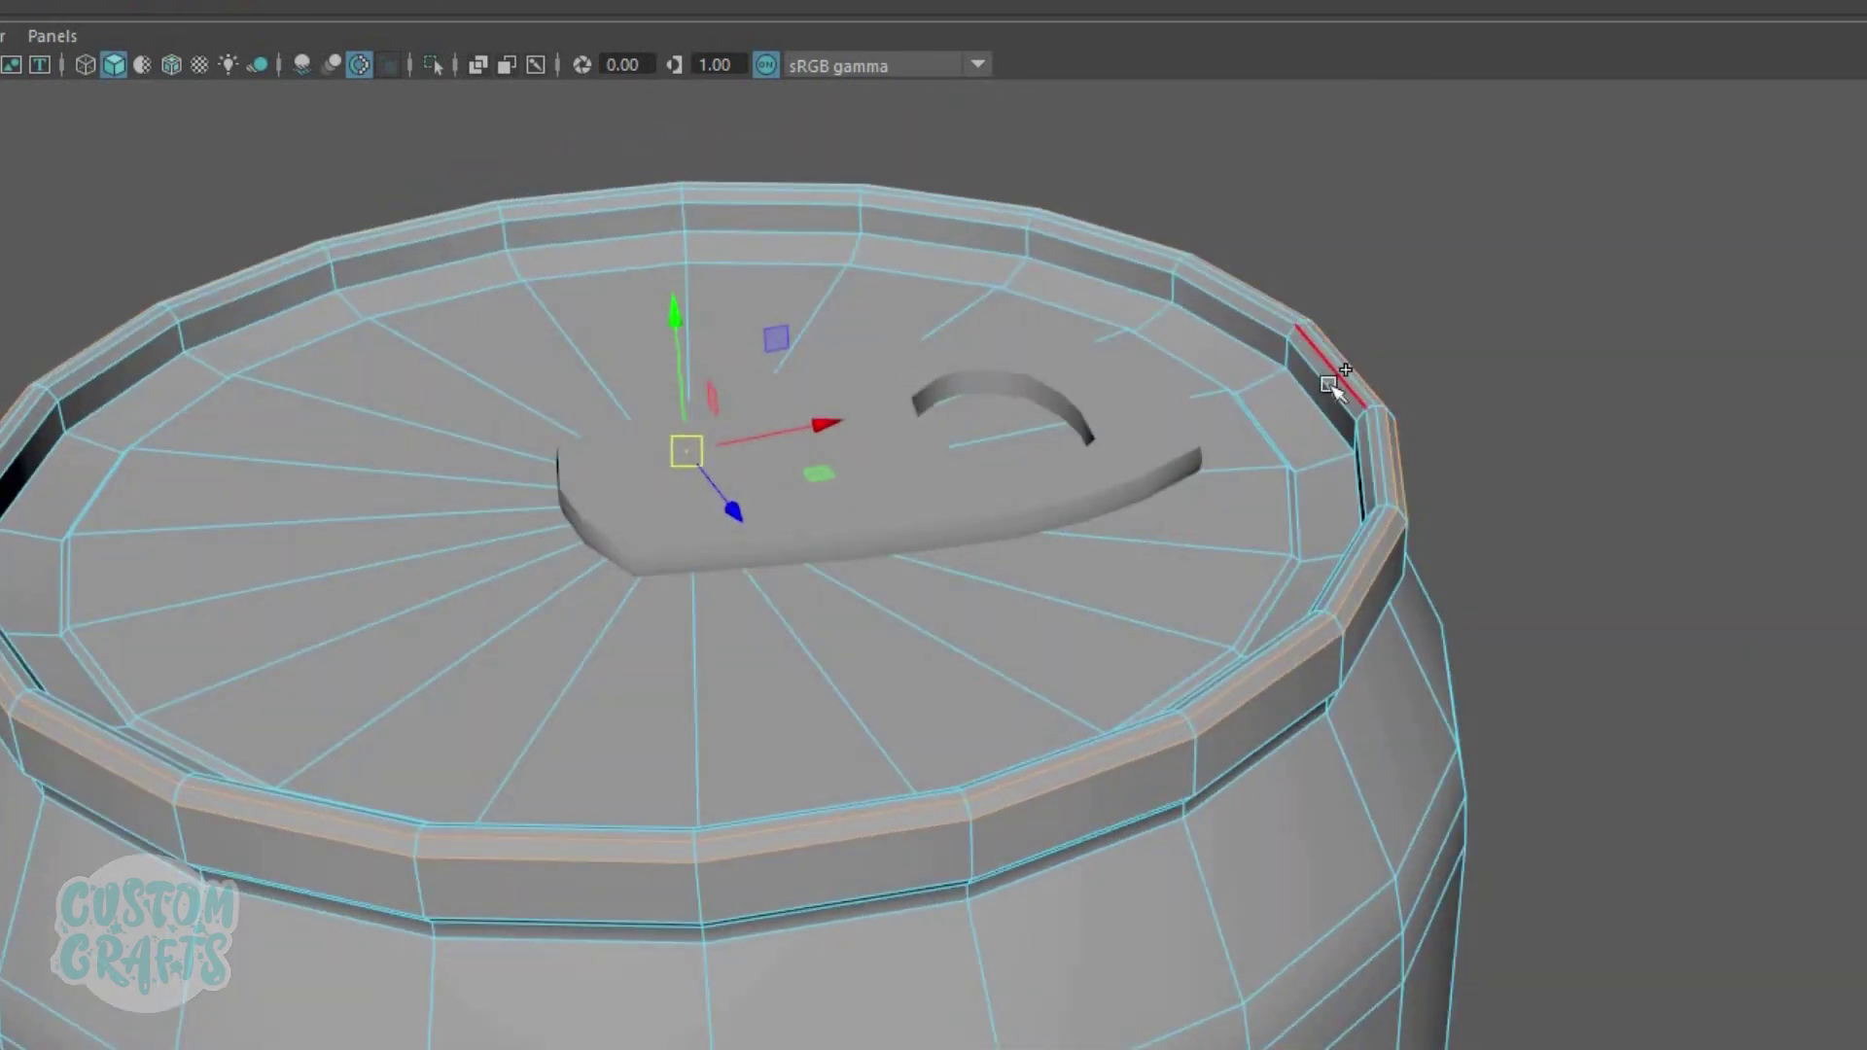
pyautogui.keyDown('shift'); pyautogui.doubleClick(1331, 383); pyautogui.keyUp('shift')
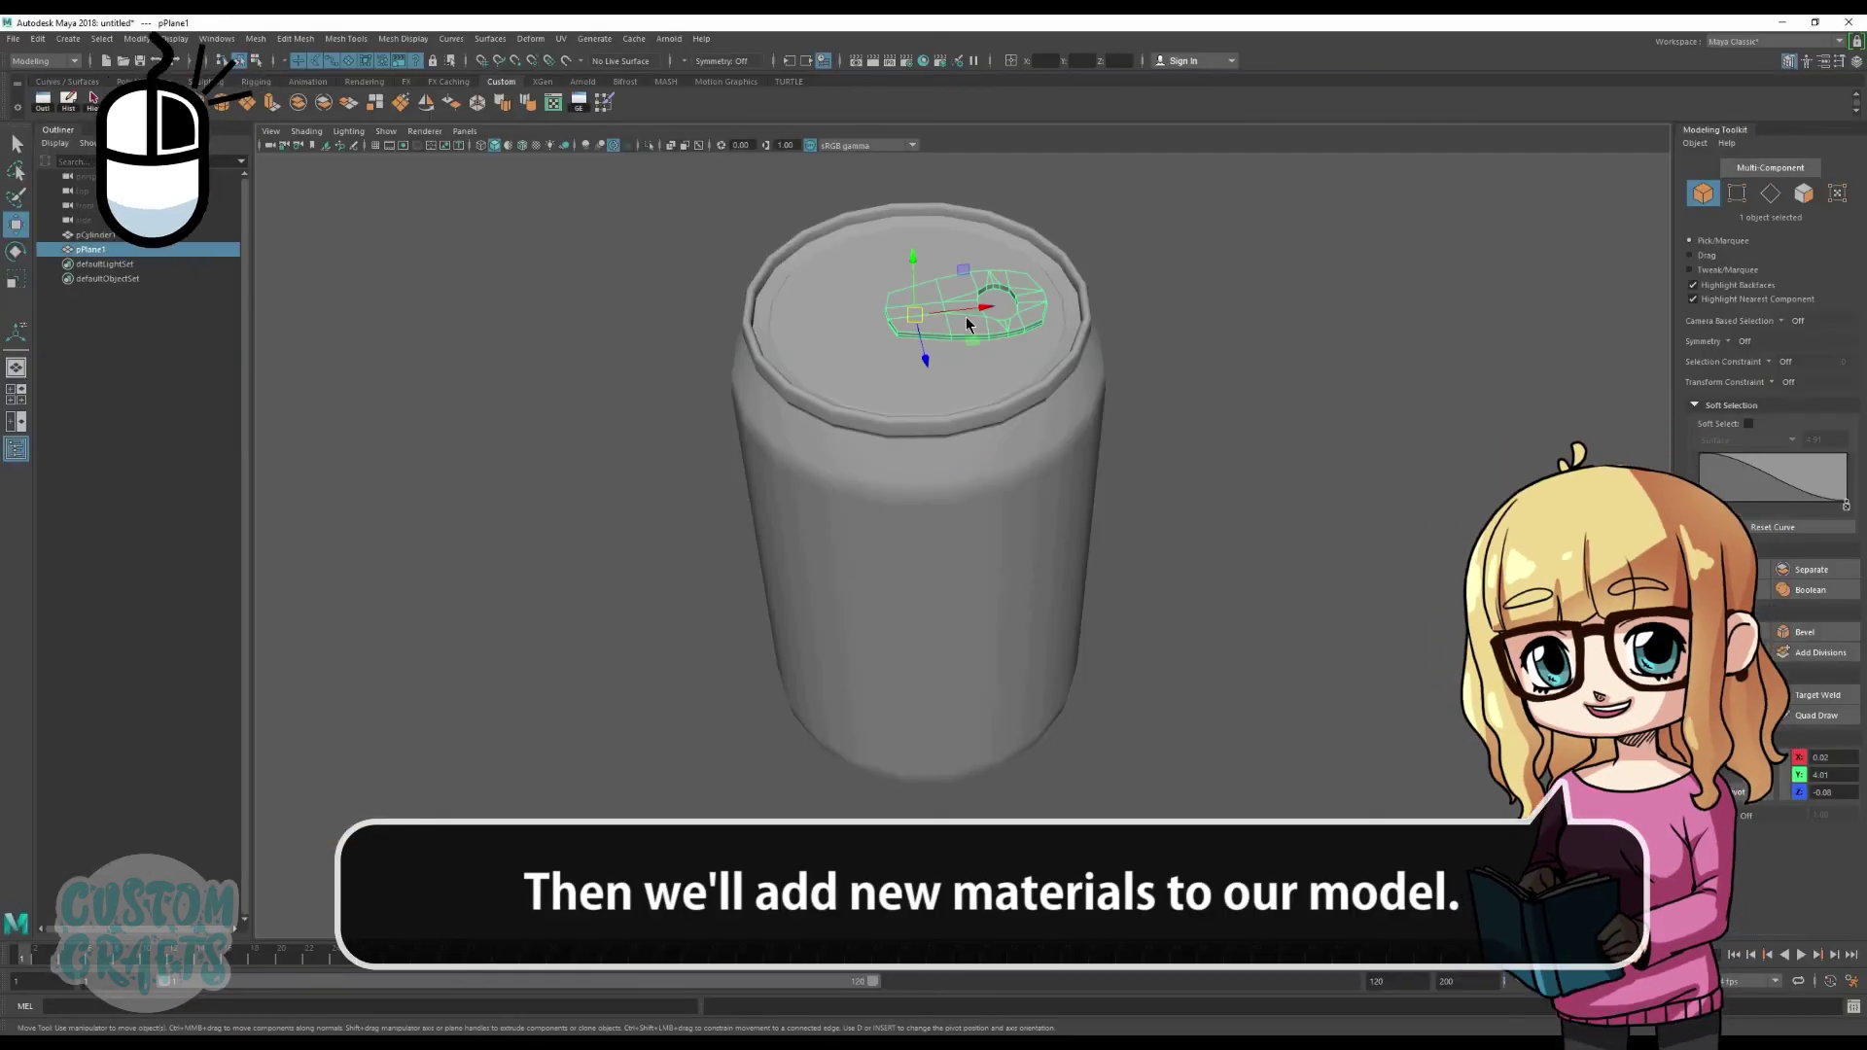
# Step: Assign a new Blinn material to the opener tab and darken its grey color slightly
pyautogui.moveTo(968, 324); pyautogui.dragTo(996, 709, button='right')
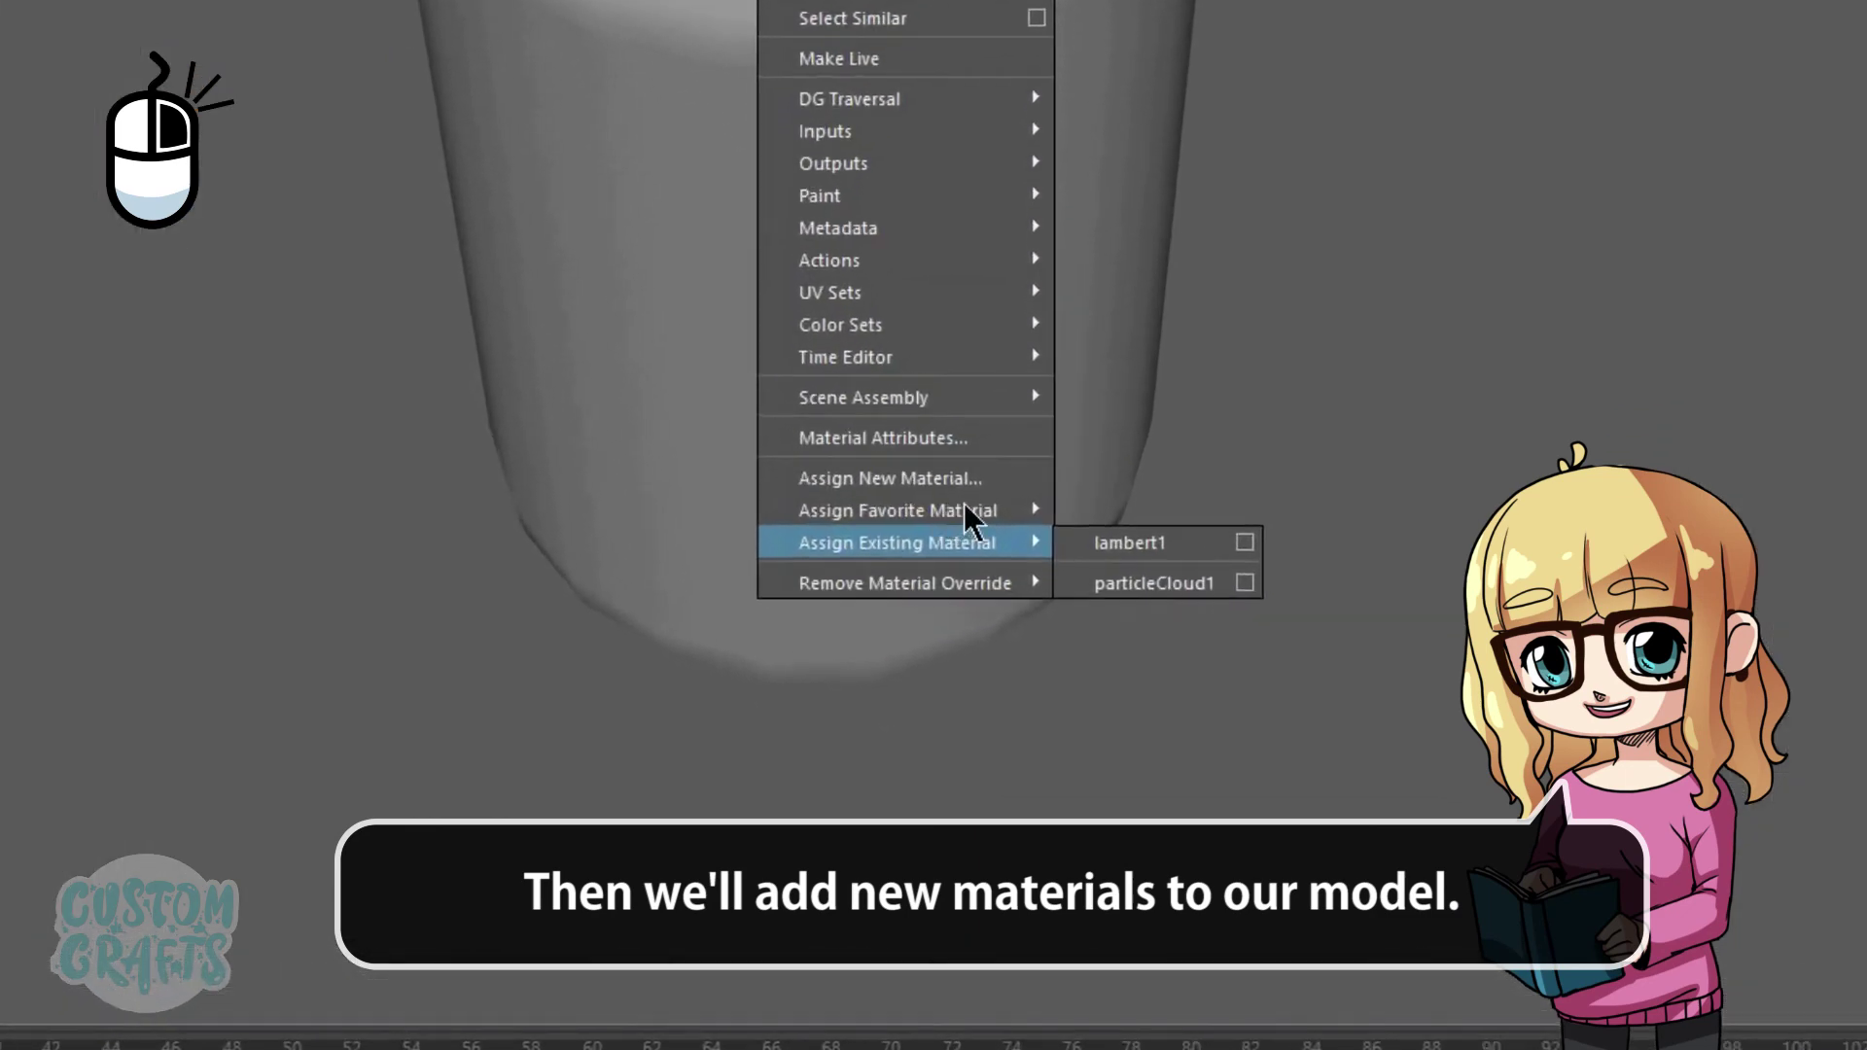
pyautogui.moveTo(965, 505); pyautogui.dragTo(1175, 525, button='right')
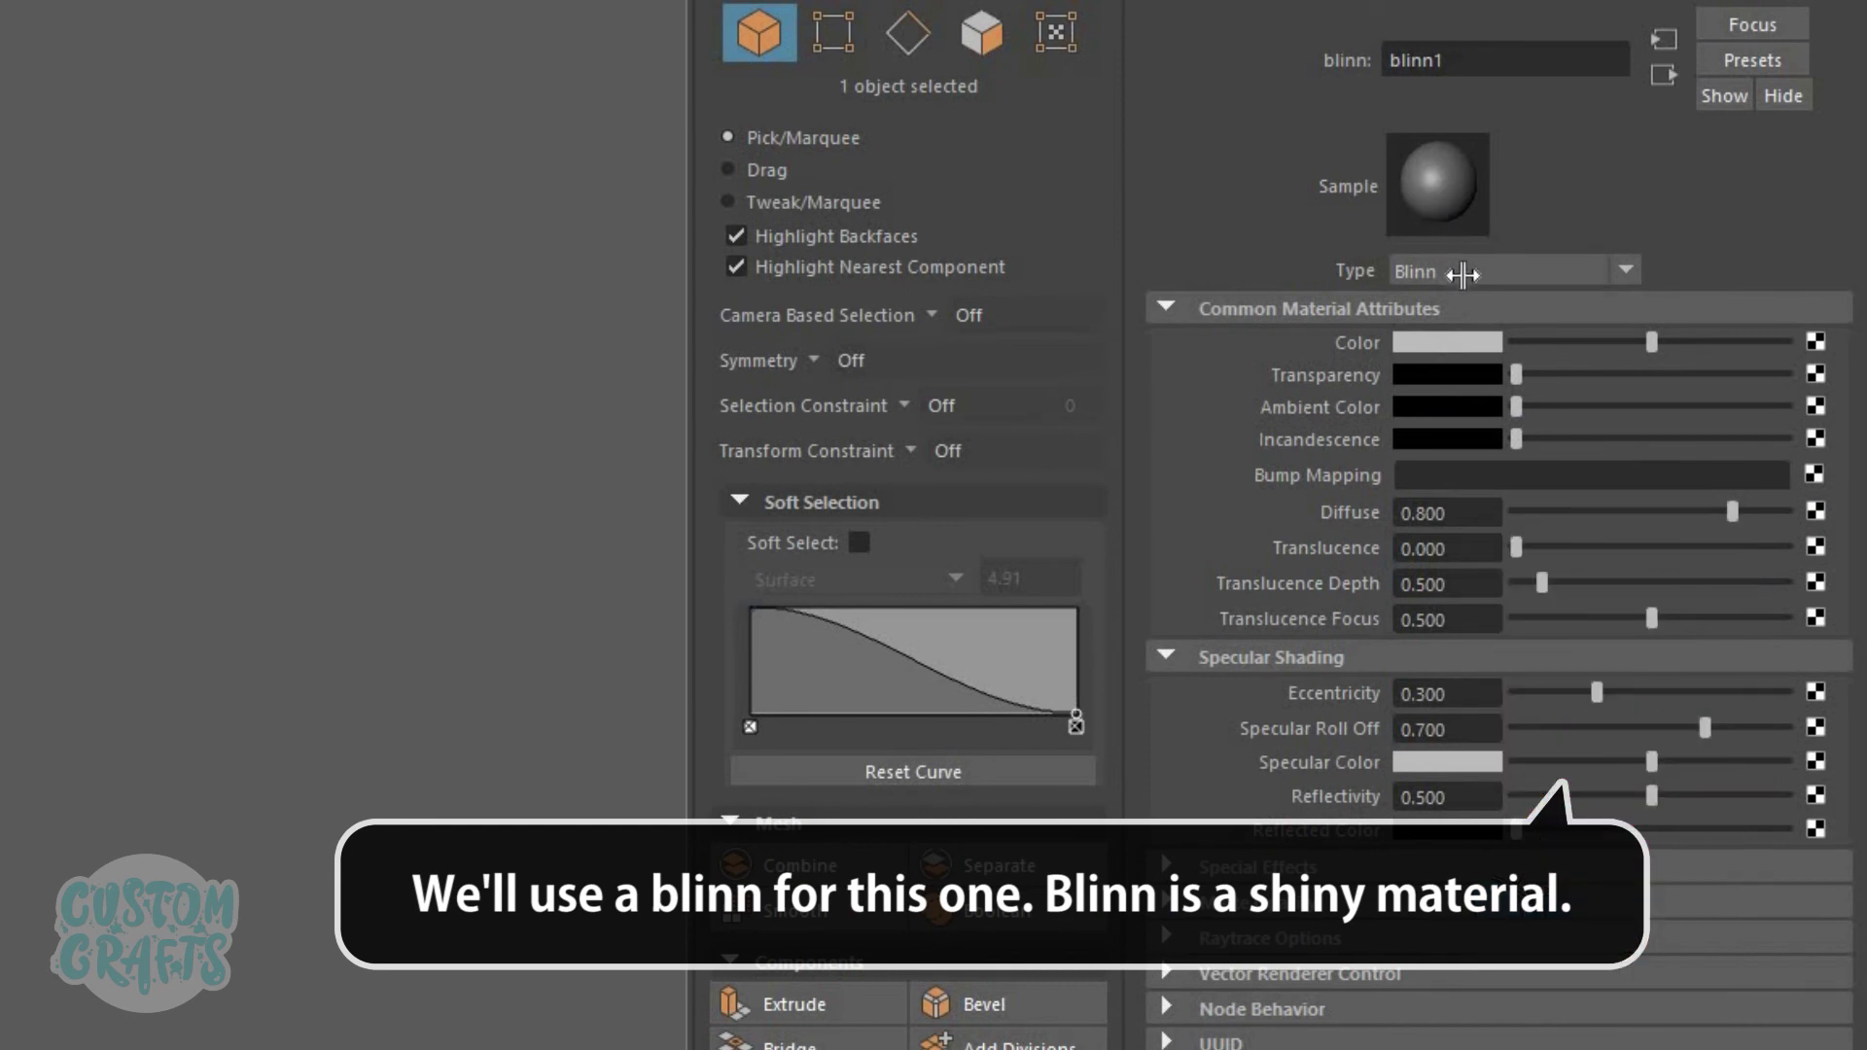
pyautogui.click(1475, 343)
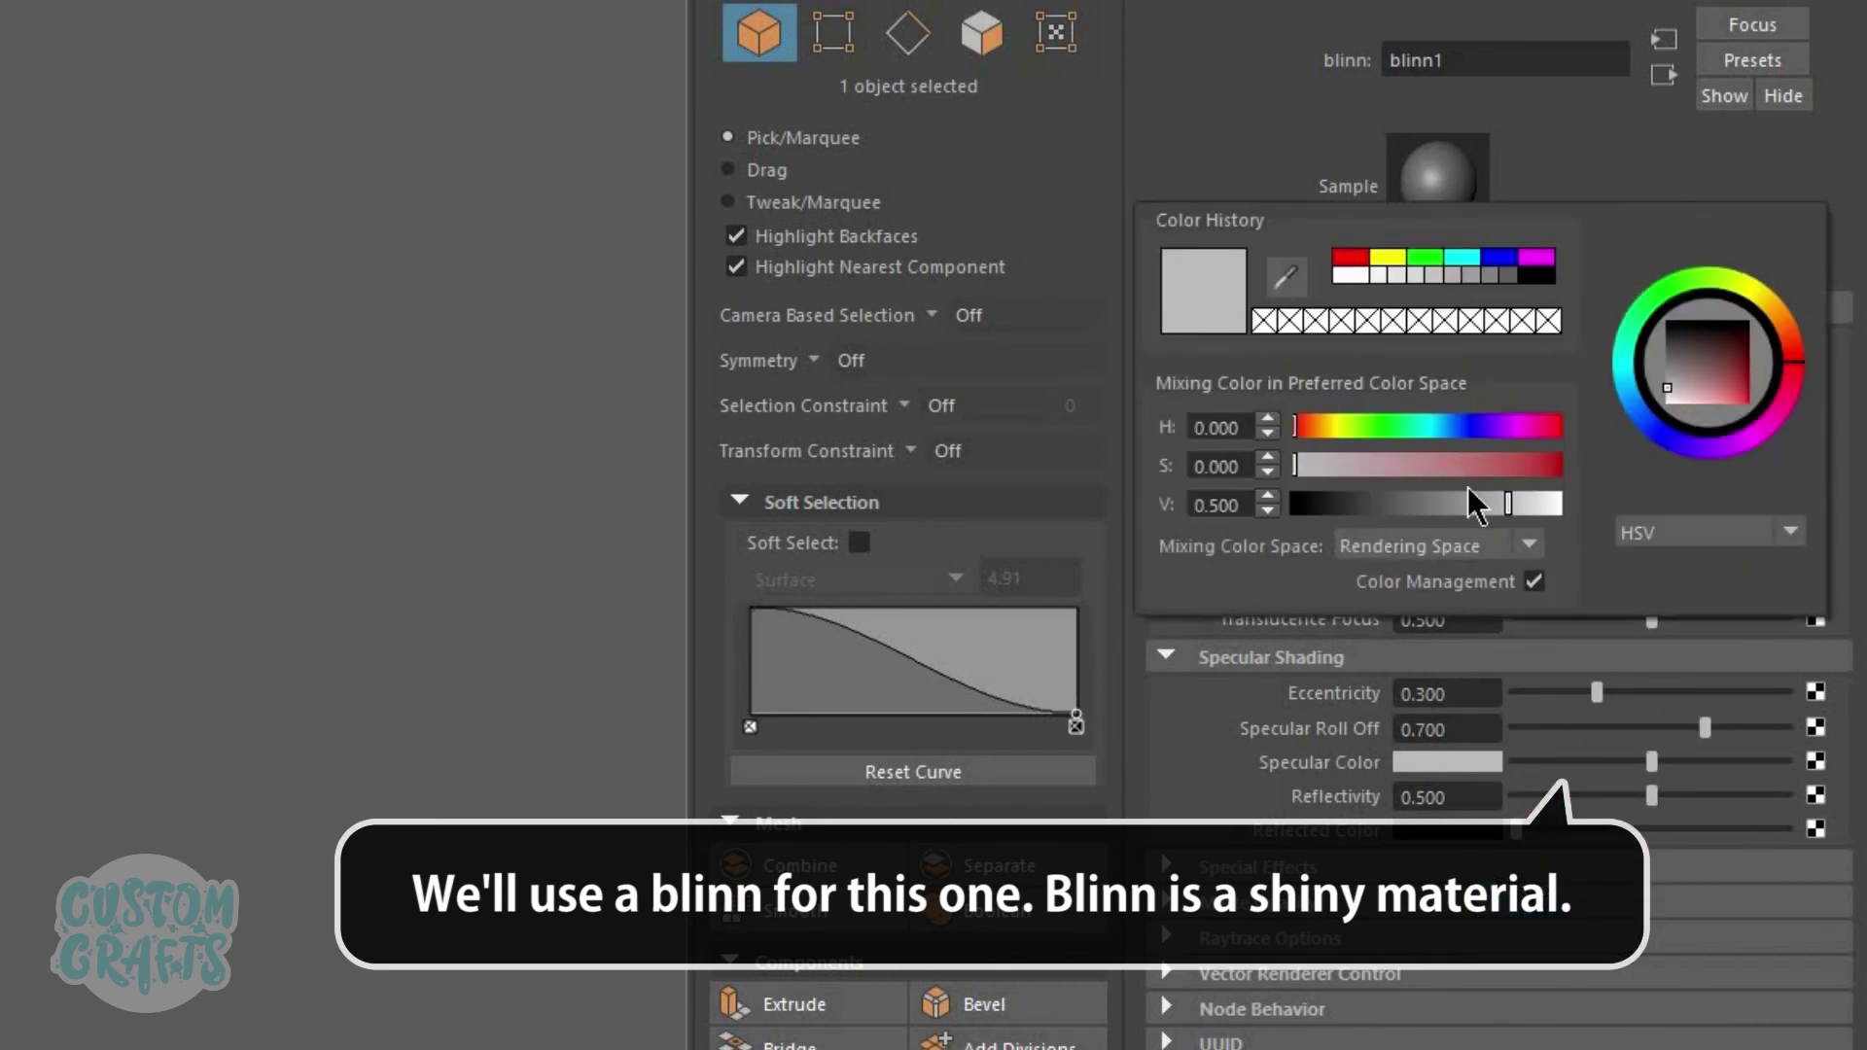
pyautogui.moveTo(1488, 506); pyautogui.dragTo(1482, 510)
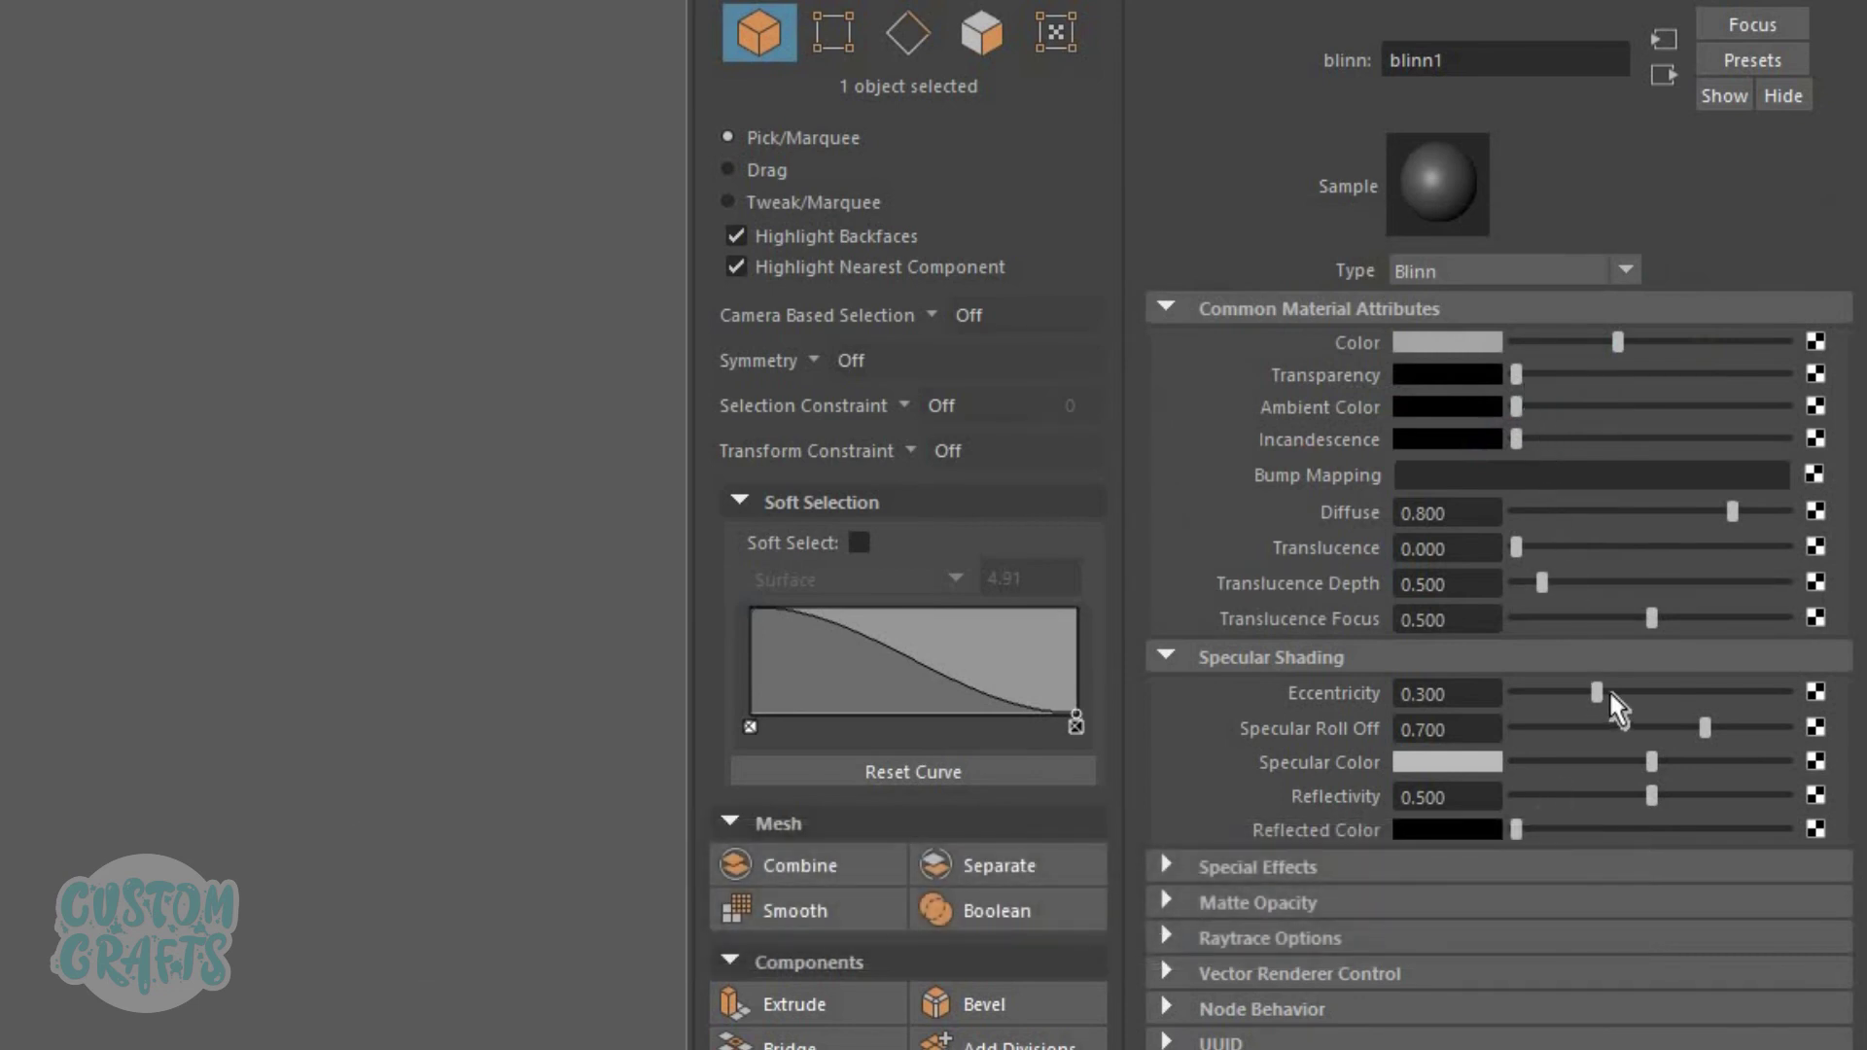
# Step: Set the tab material's eccentricity to about 0.458, its specular roll off to 1.000 and its specular color to white
pyautogui.moveTo(1684, 693); pyautogui.dragTo(1800, 739)
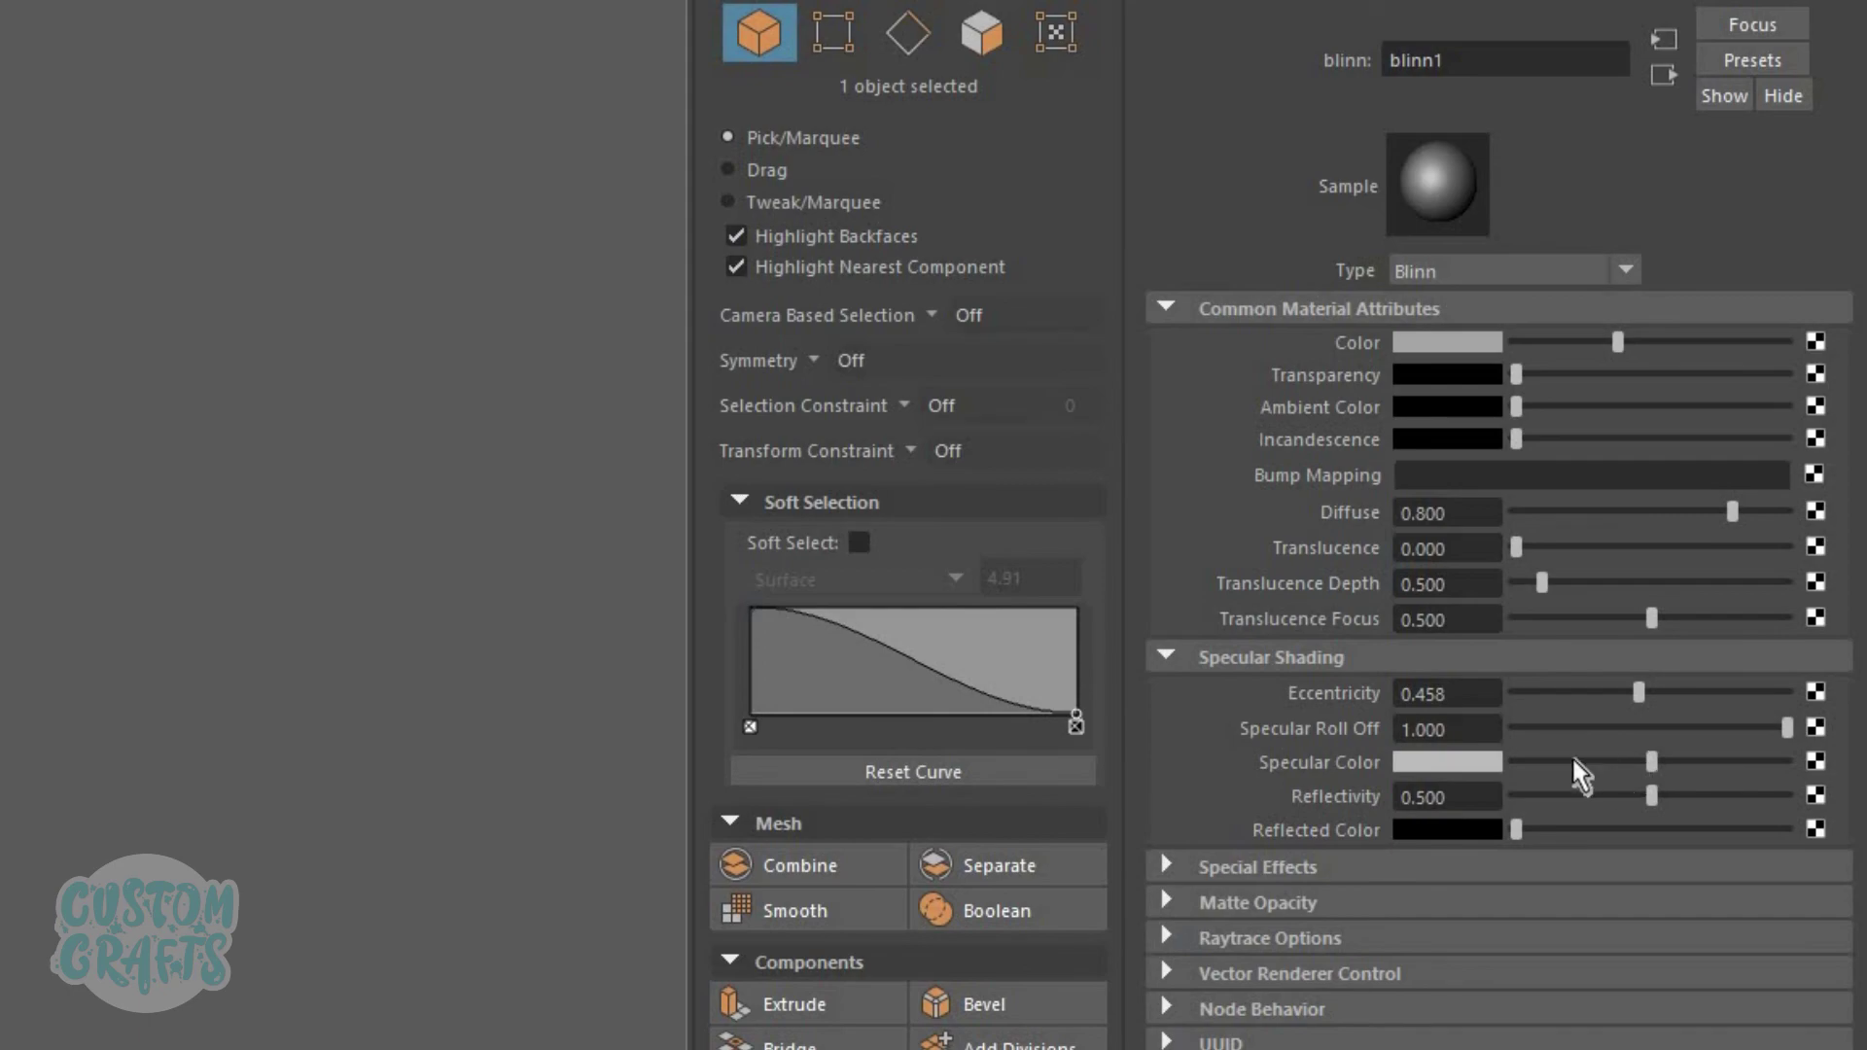
pyautogui.click(1575, 761)
pyautogui.click(1765, 762)
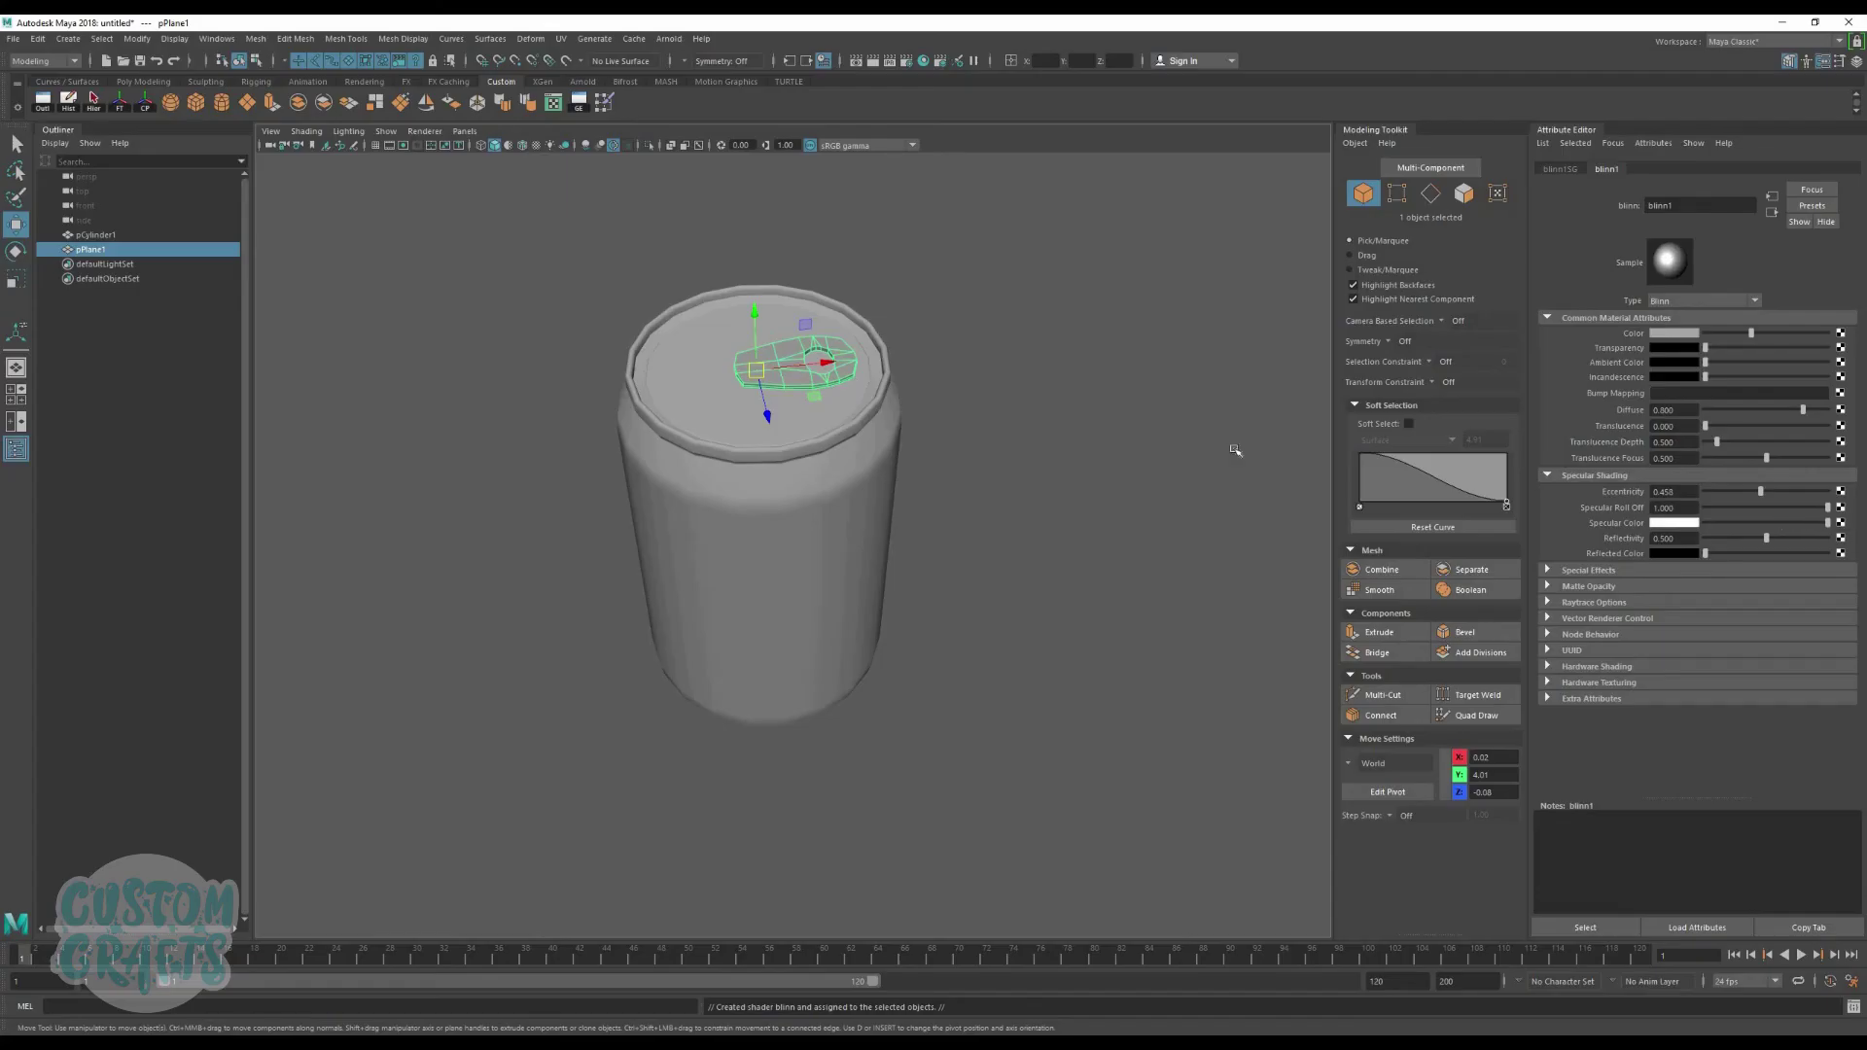
# Step: Select all rings of side faces on the can's body, from below the rim down to the base
pyautogui.click(1075, 525)
pyautogui.scroll(3, 1117, 496)
pyautogui.moveTo(1117, 496)
pyautogui.keyDown('alt'); pyautogui.mouseDown()
pyautogui.moveTo(1146, 516)
pyautogui.moveTo(1157, 473)
pyautogui.moveTo(1254, 479)
pyautogui.moveTo(1293, 508)
pyautogui.moveTo(1255, 563)
pyautogui.moveTo(1175, 559)
pyautogui.moveTo(1142, 504)
pyautogui.moveTo(1125, 516)
pyautogui.mouseUp(); pyautogui.keyUp('alt')
pyautogui.click(1125, 516)
pyautogui.press('f')
pyautogui.moveTo(808, 459); pyautogui.dragTo(810, 486, button='right')
pyautogui.click(781, 457)
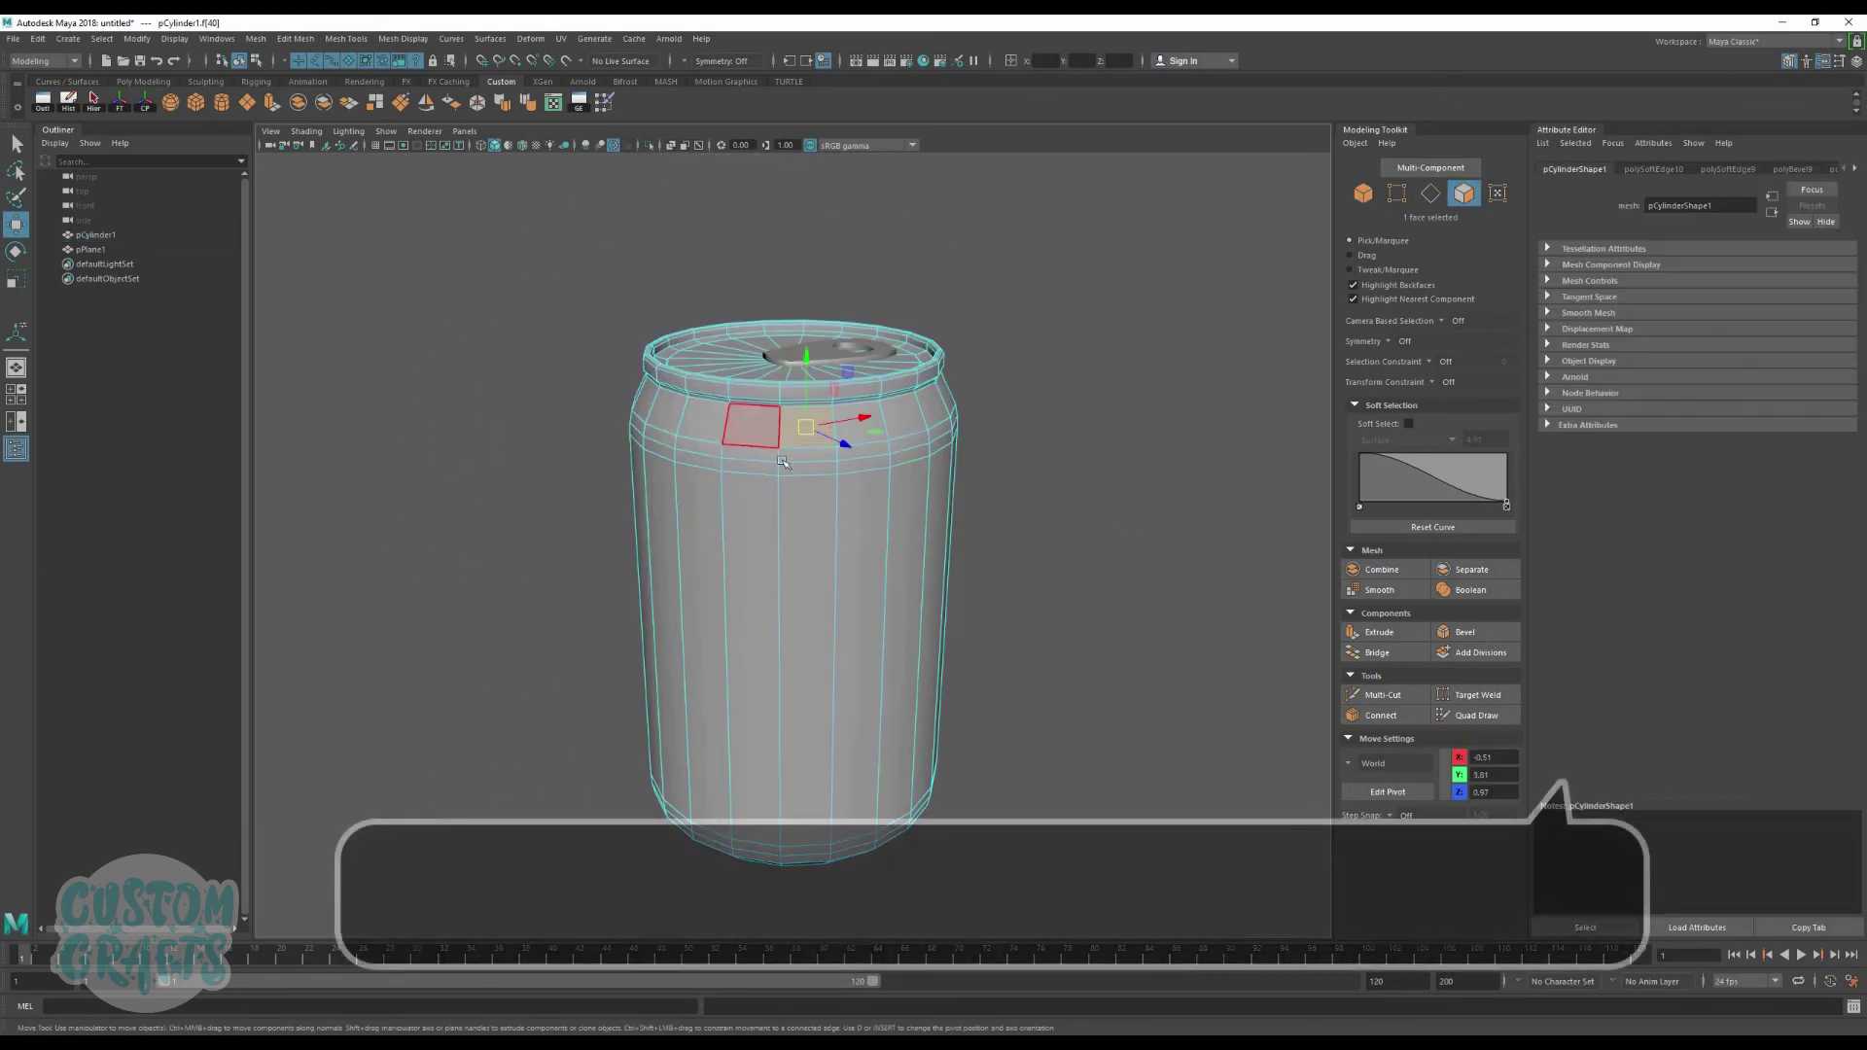
pyautogui.keyDown('shift'); pyautogui.doubleClick(773, 449); pyautogui.keyUp('shift')
pyautogui.keyDown('shift'); pyautogui.click(793, 469); pyautogui.keyUp('shift')
pyautogui.keyDown('shift'); pyautogui.doubleClick(770, 470); pyautogui.keyUp('shift')
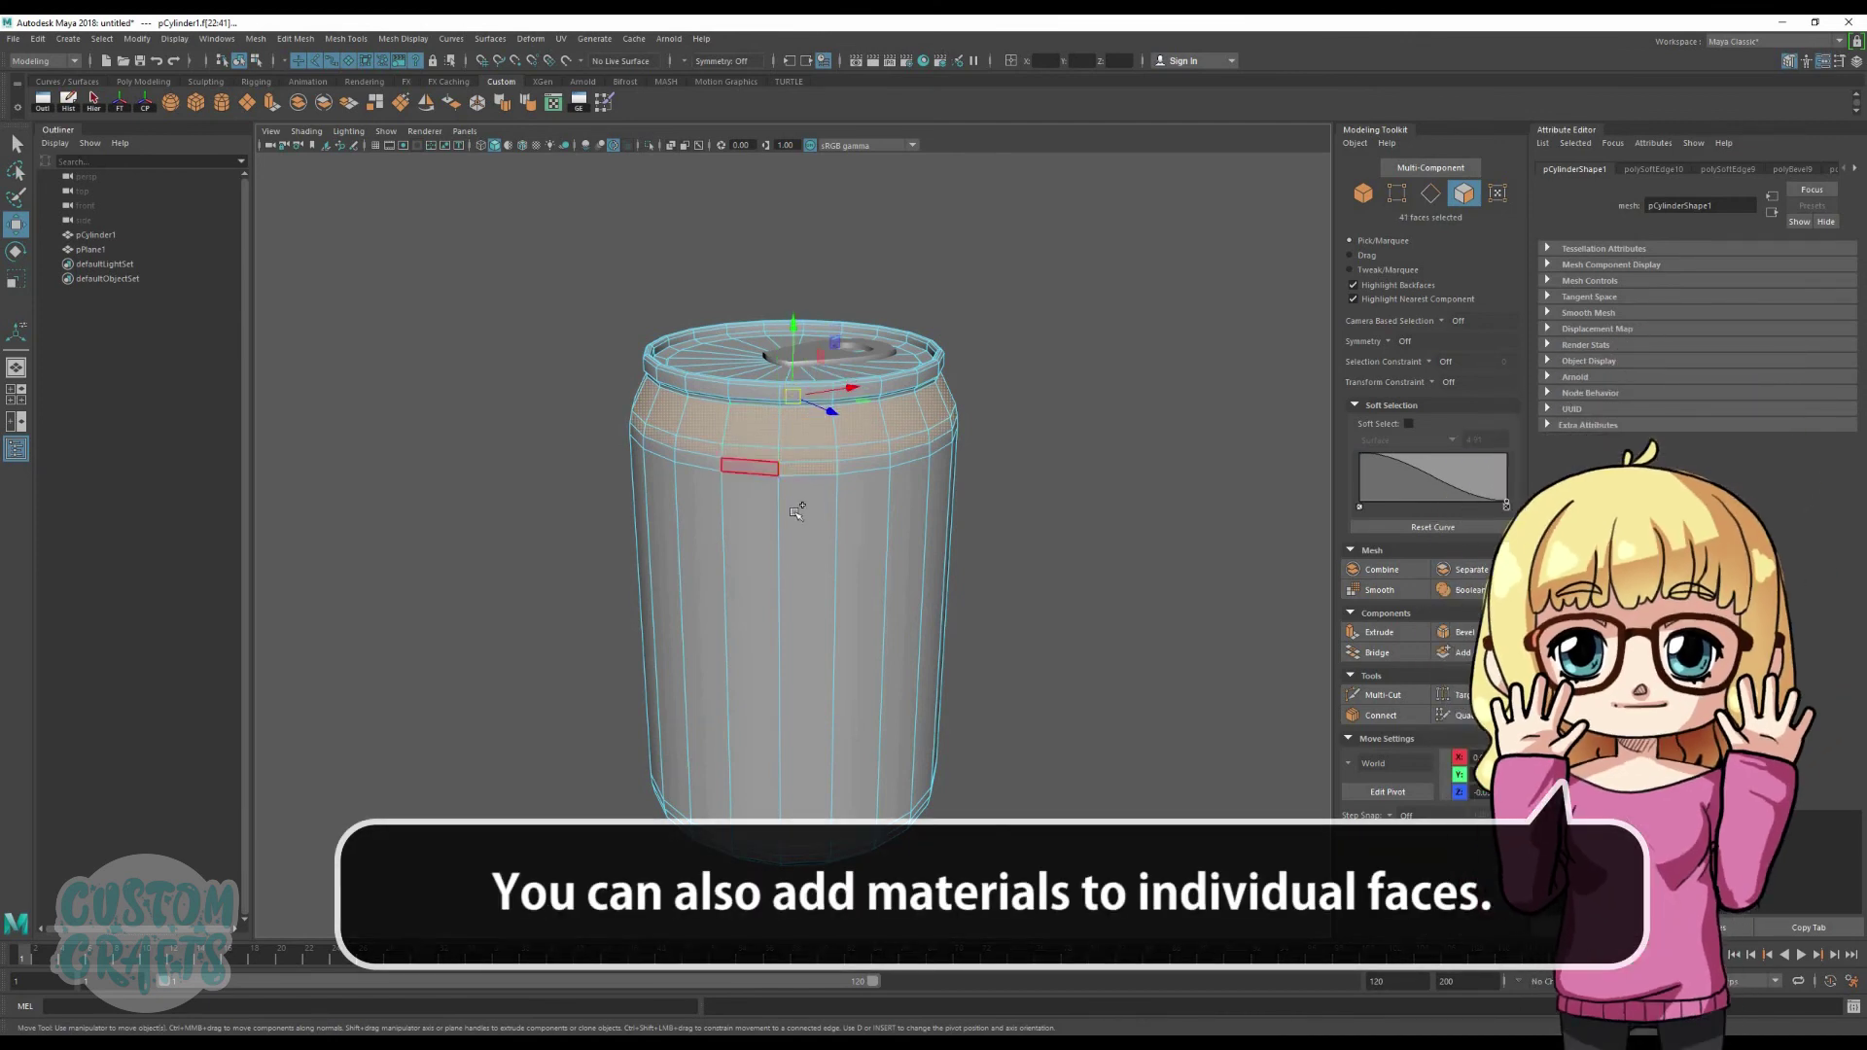
pyautogui.keyDown('shift'); pyautogui.click(793, 520); pyautogui.keyUp('shift')
pyautogui.keyDown('shift'); pyautogui.doubleClick(768, 530); pyautogui.keyUp('shift')
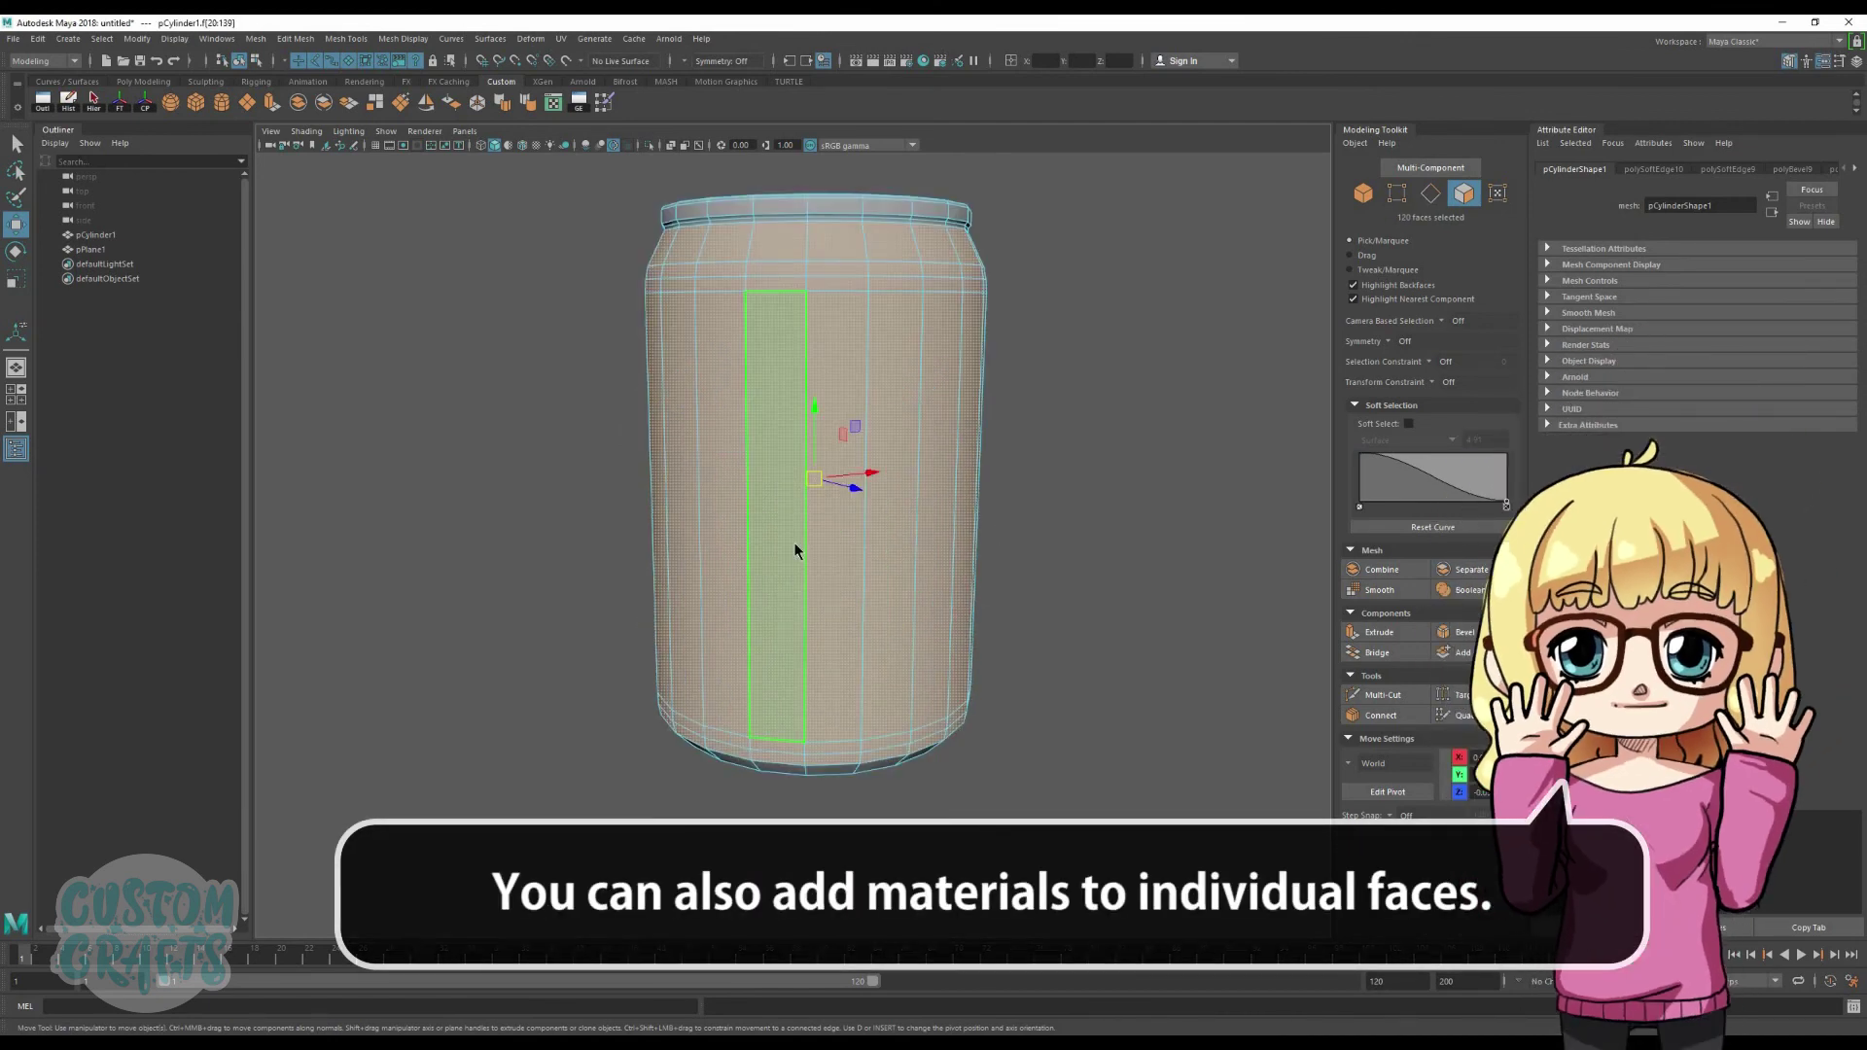
# Step: Assign a new Blinn material to the can's side faces and change its hue, with saturation at 1.000
pyautogui.moveTo(800, 484); pyautogui.dragTo(899, 873, button='right')
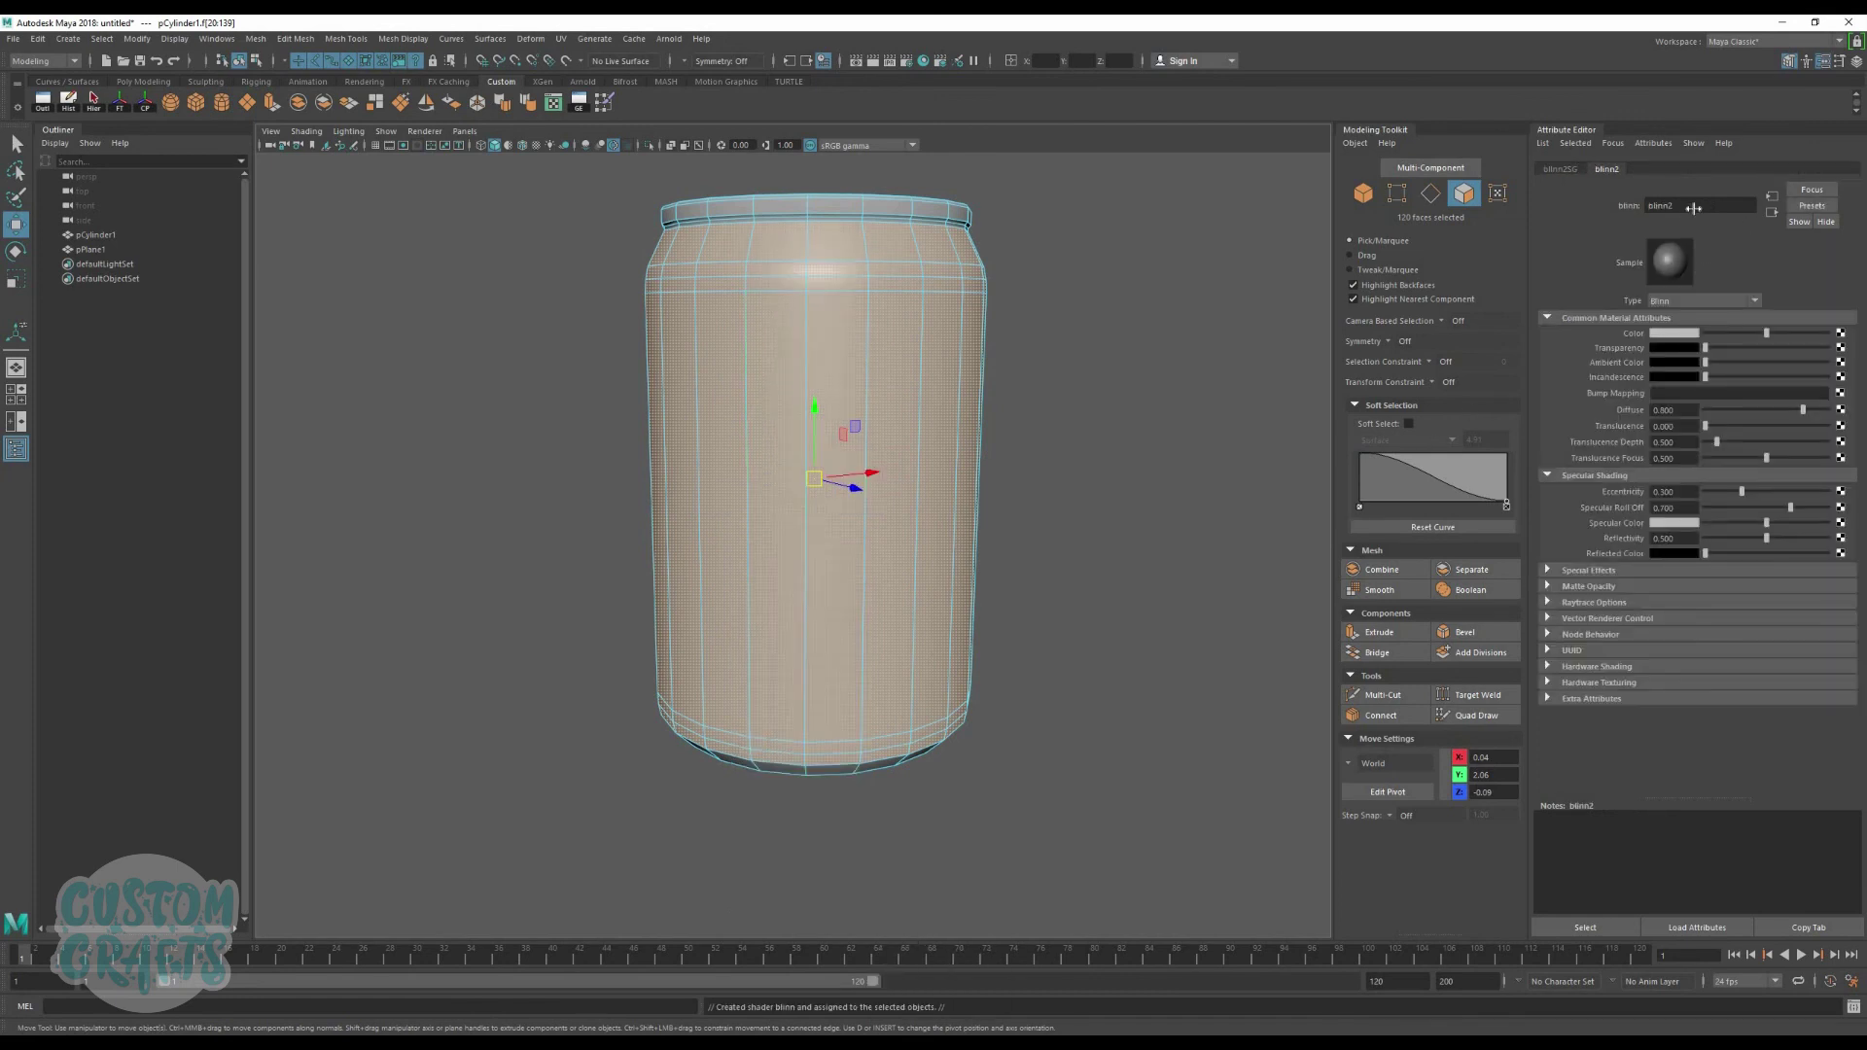
pyautogui.click(1686, 334)
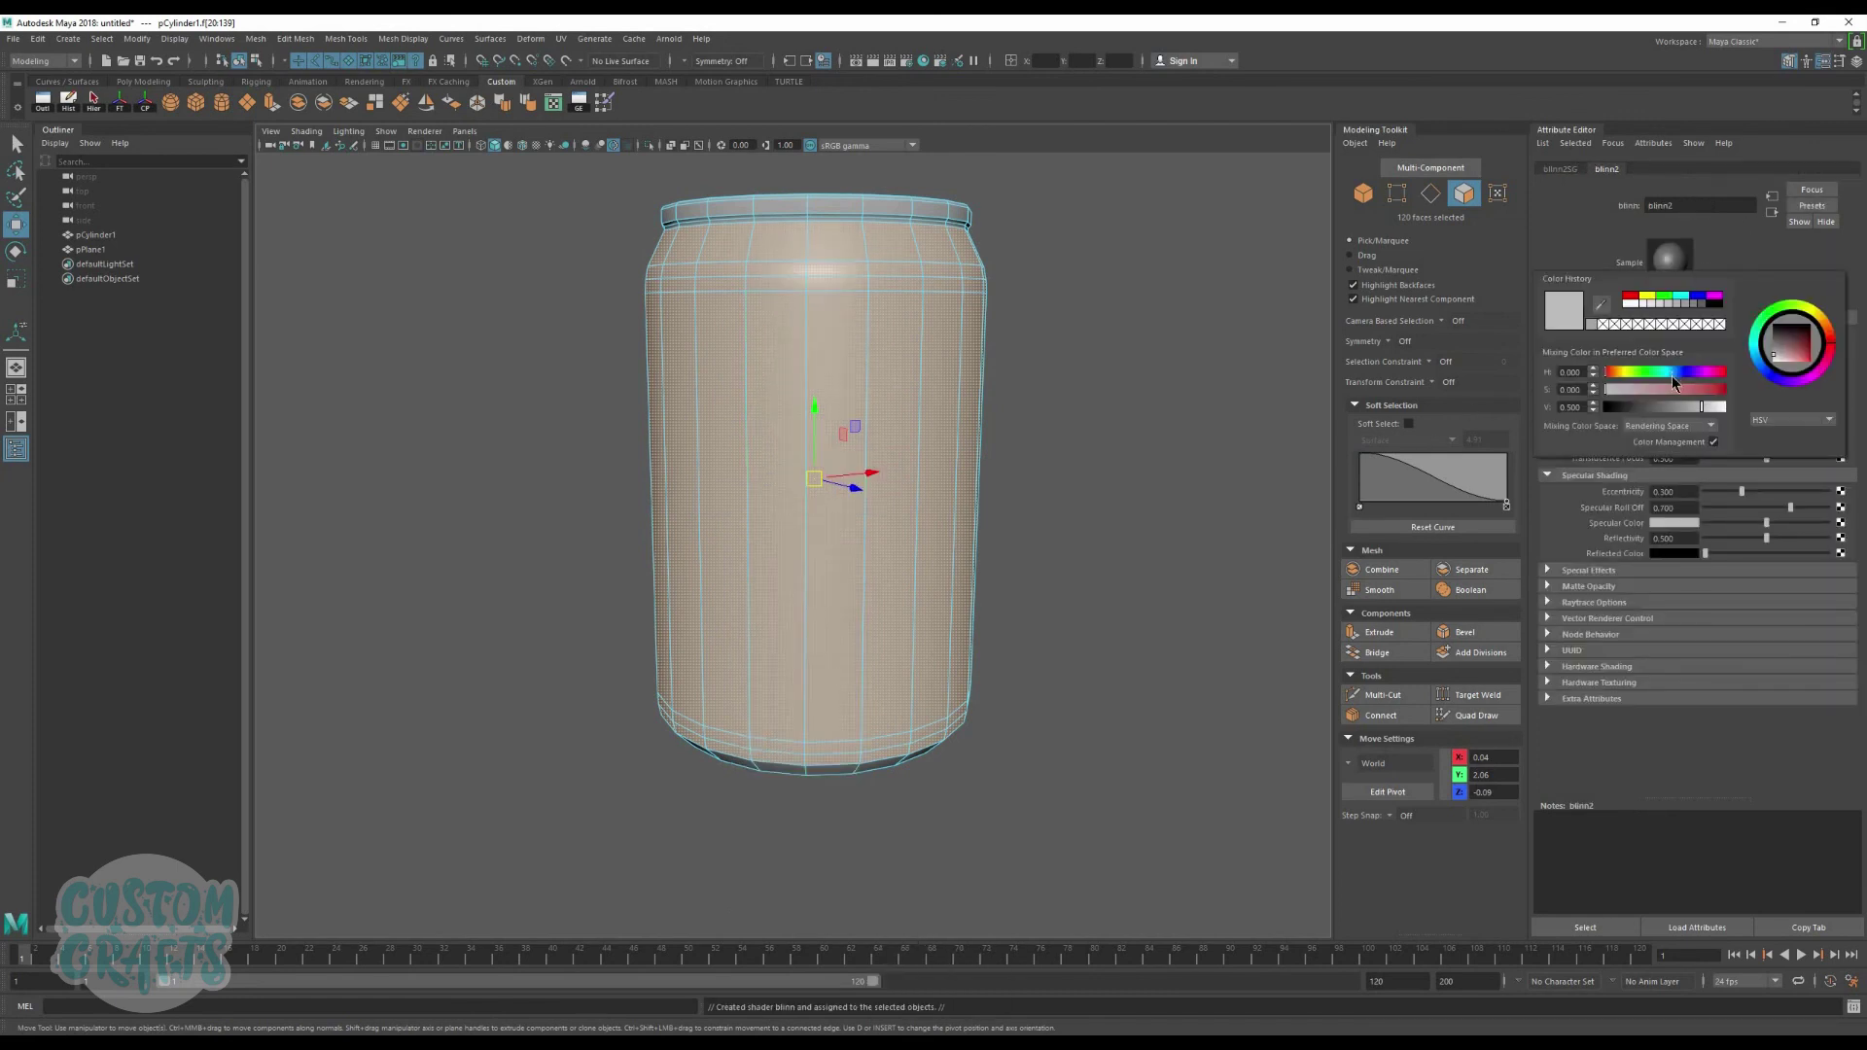
pyautogui.moveTo(1712, 392); pyautogui.dragTo(1729, 390)
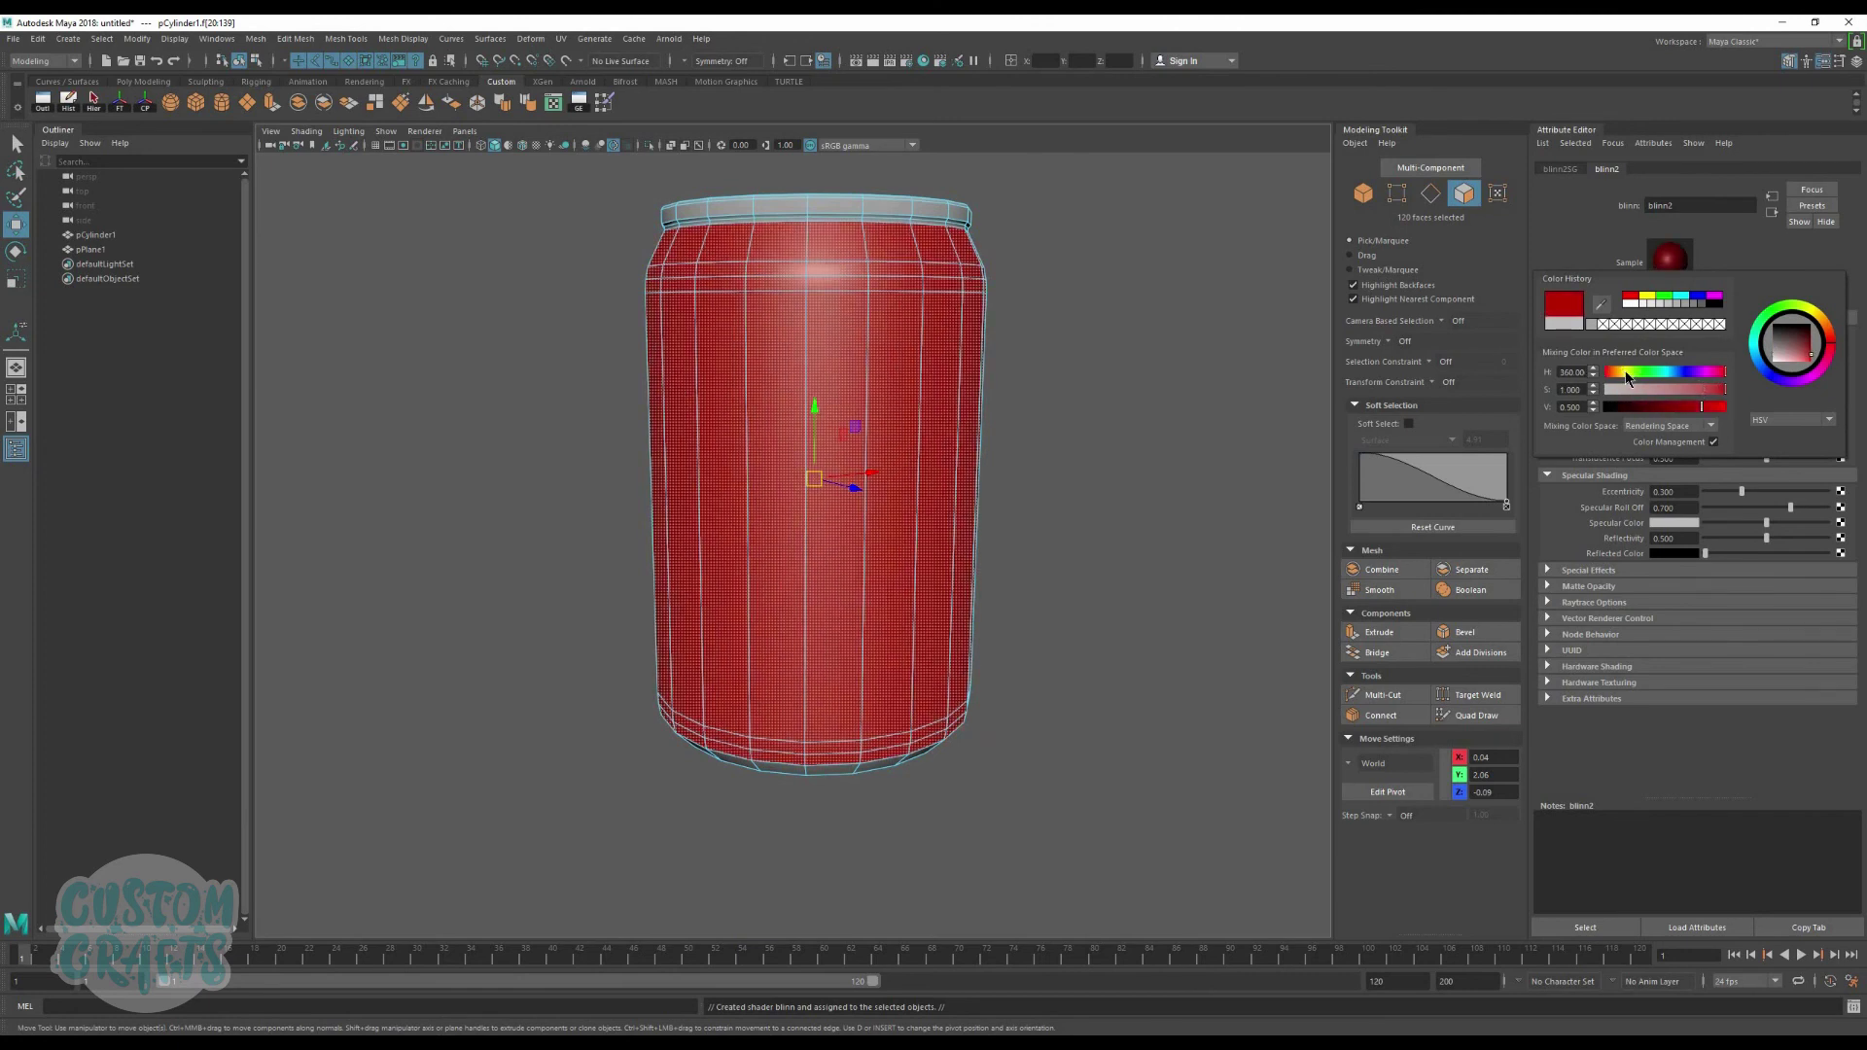
pyautogui.click(1670, 375)
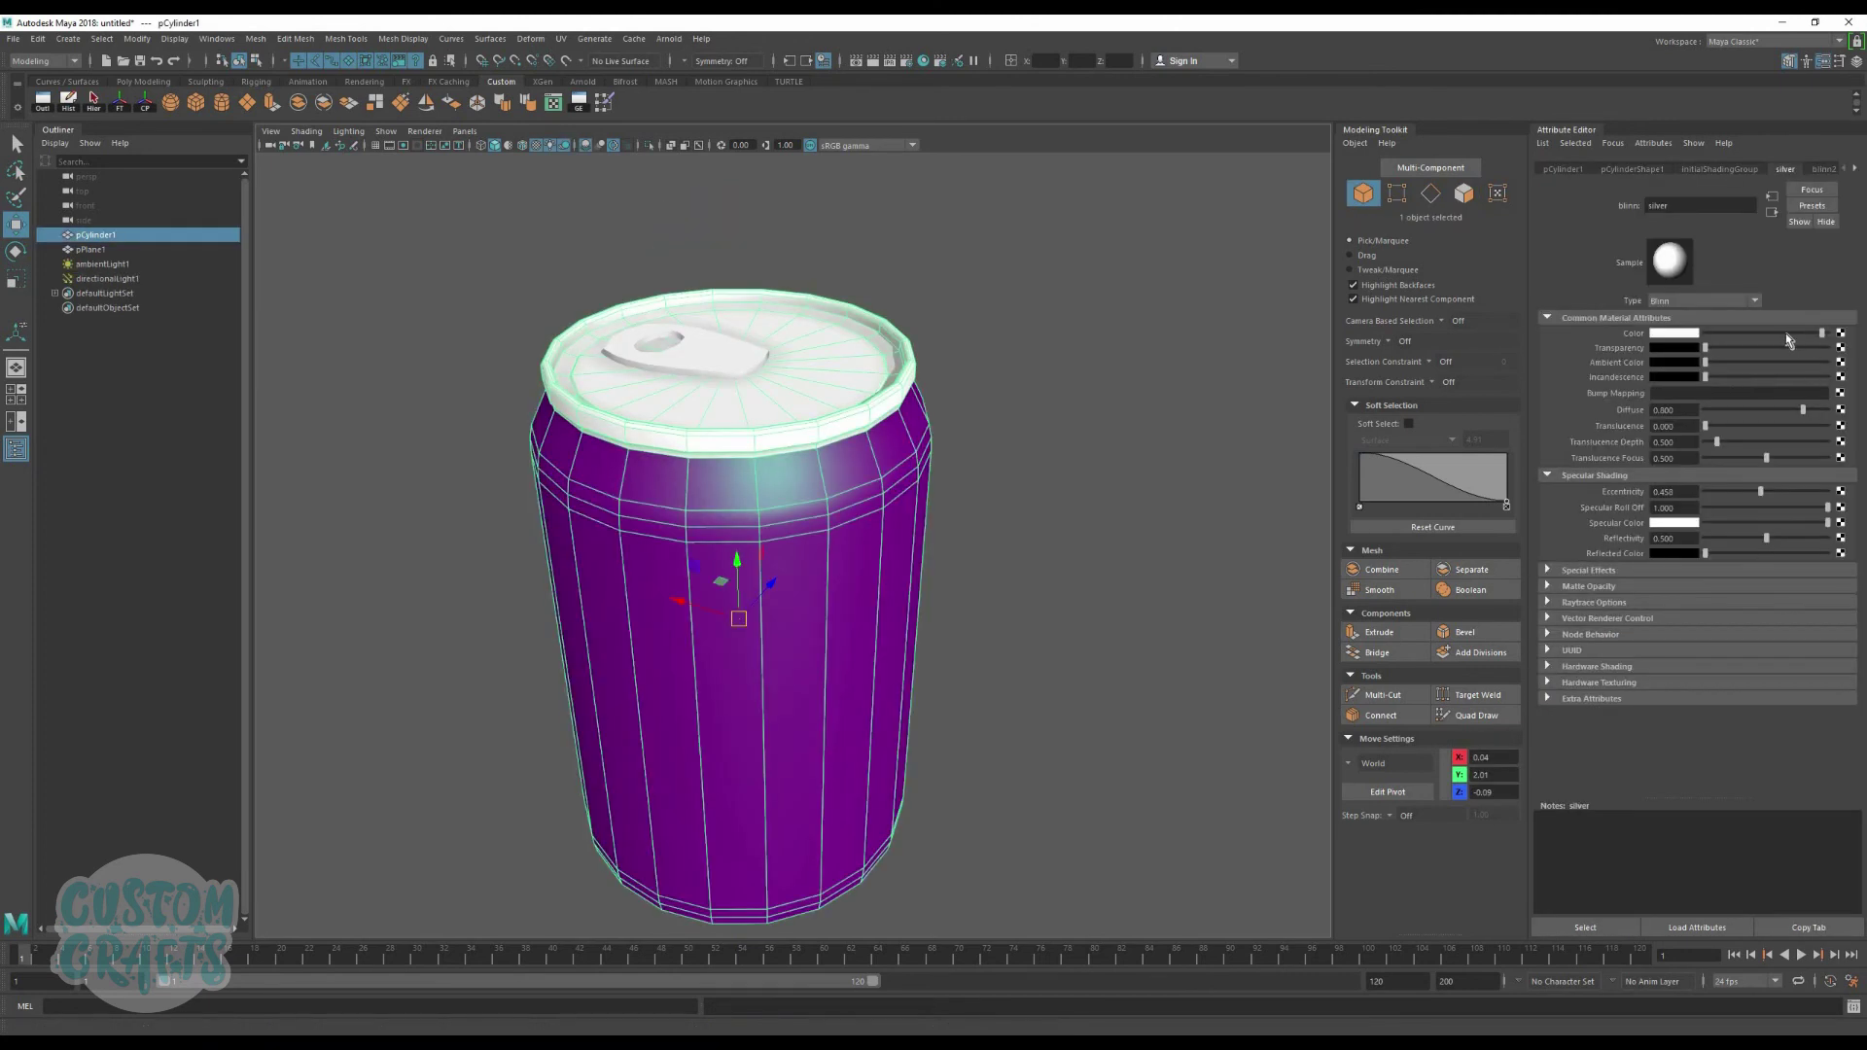
# Step: Try a darker grey as the silver material's color and check it on the lid and tab
pyautogui.moveTo(1749, 334)
pyautogui.mouseDown()
pyautogui.moveTo(1717, 333)
pyautogui.moveTo(1745, 334)
pyautogui.mouseUp()
pyautogui.click(983, 515)
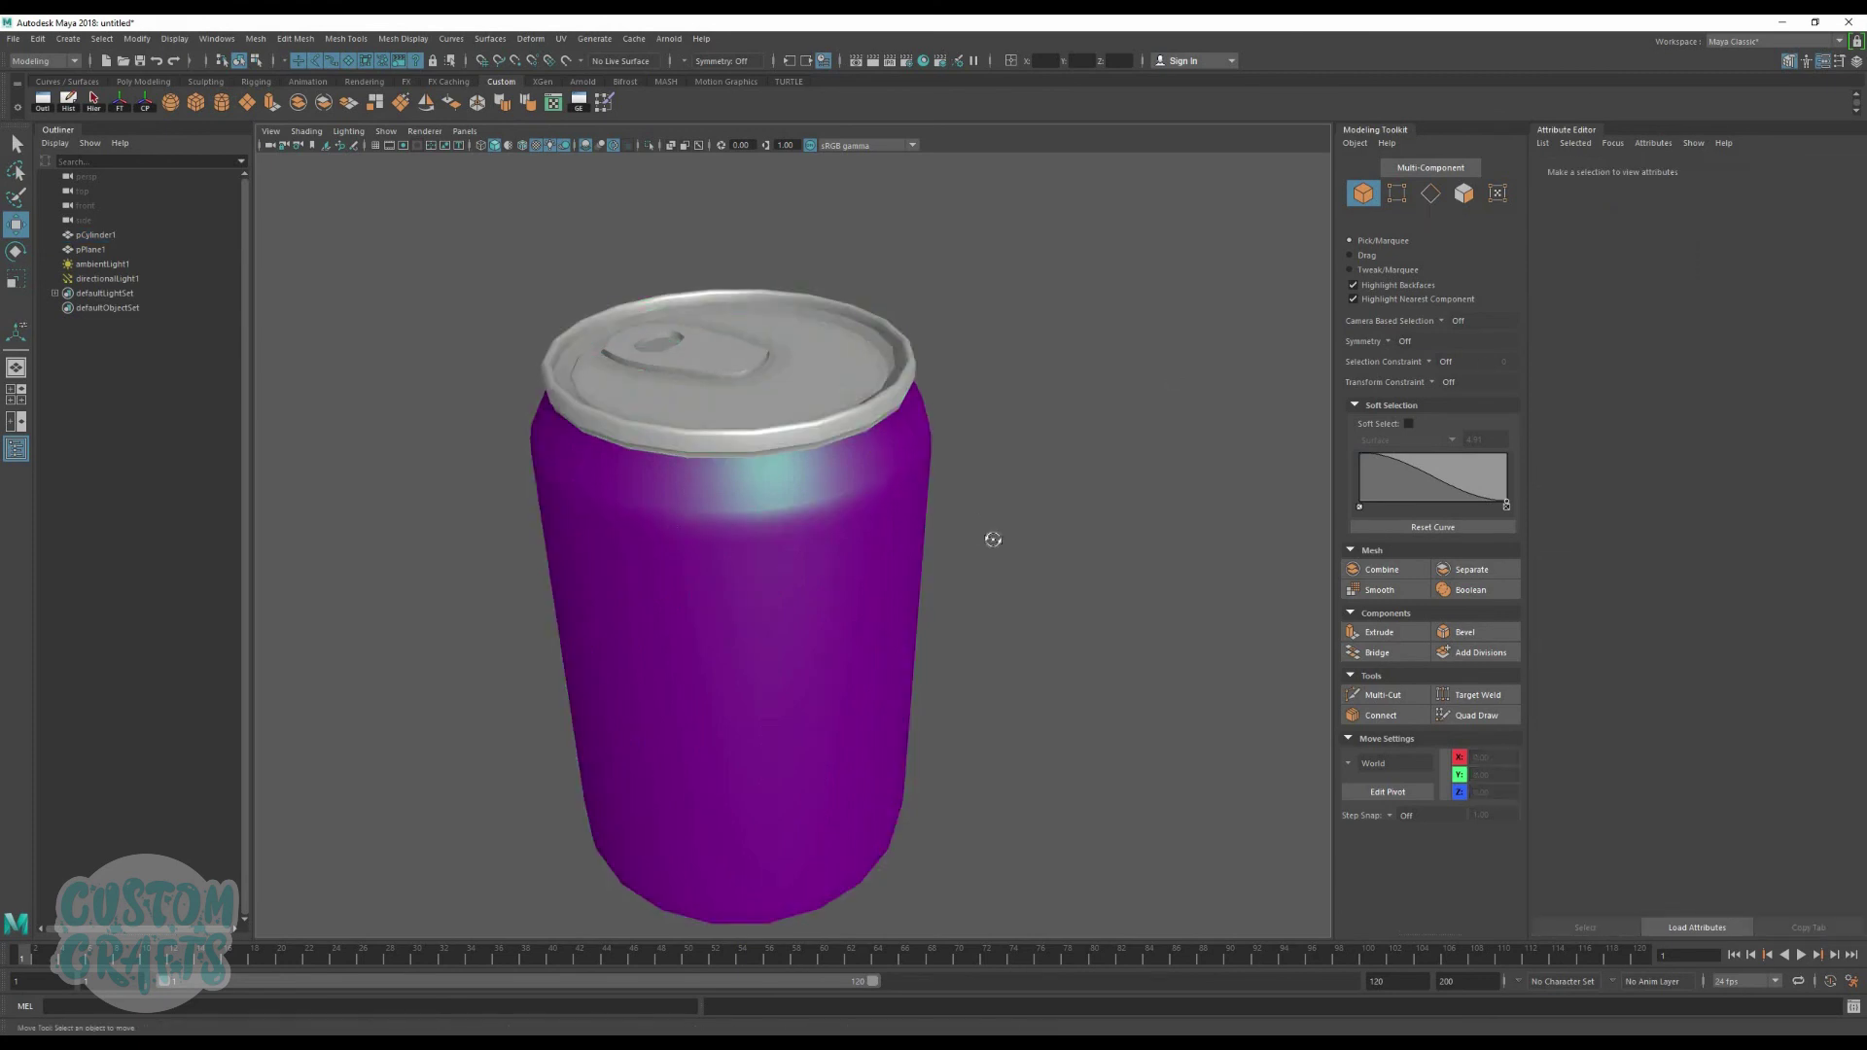
pyautogui.keyDown('alt'); pyautogui.moveTo(987, 533); pyautogui.dragTo(834, 542); pyautogui.keyUp('alt')
pyautogui.hotkey('ctrl', 'z')
# Step: Set the silver material's color to a very light grey and its eccentricity to about 0.560
pyautogui.moveTo(1784, 338); pyautogui.dragTo(1830, 346)
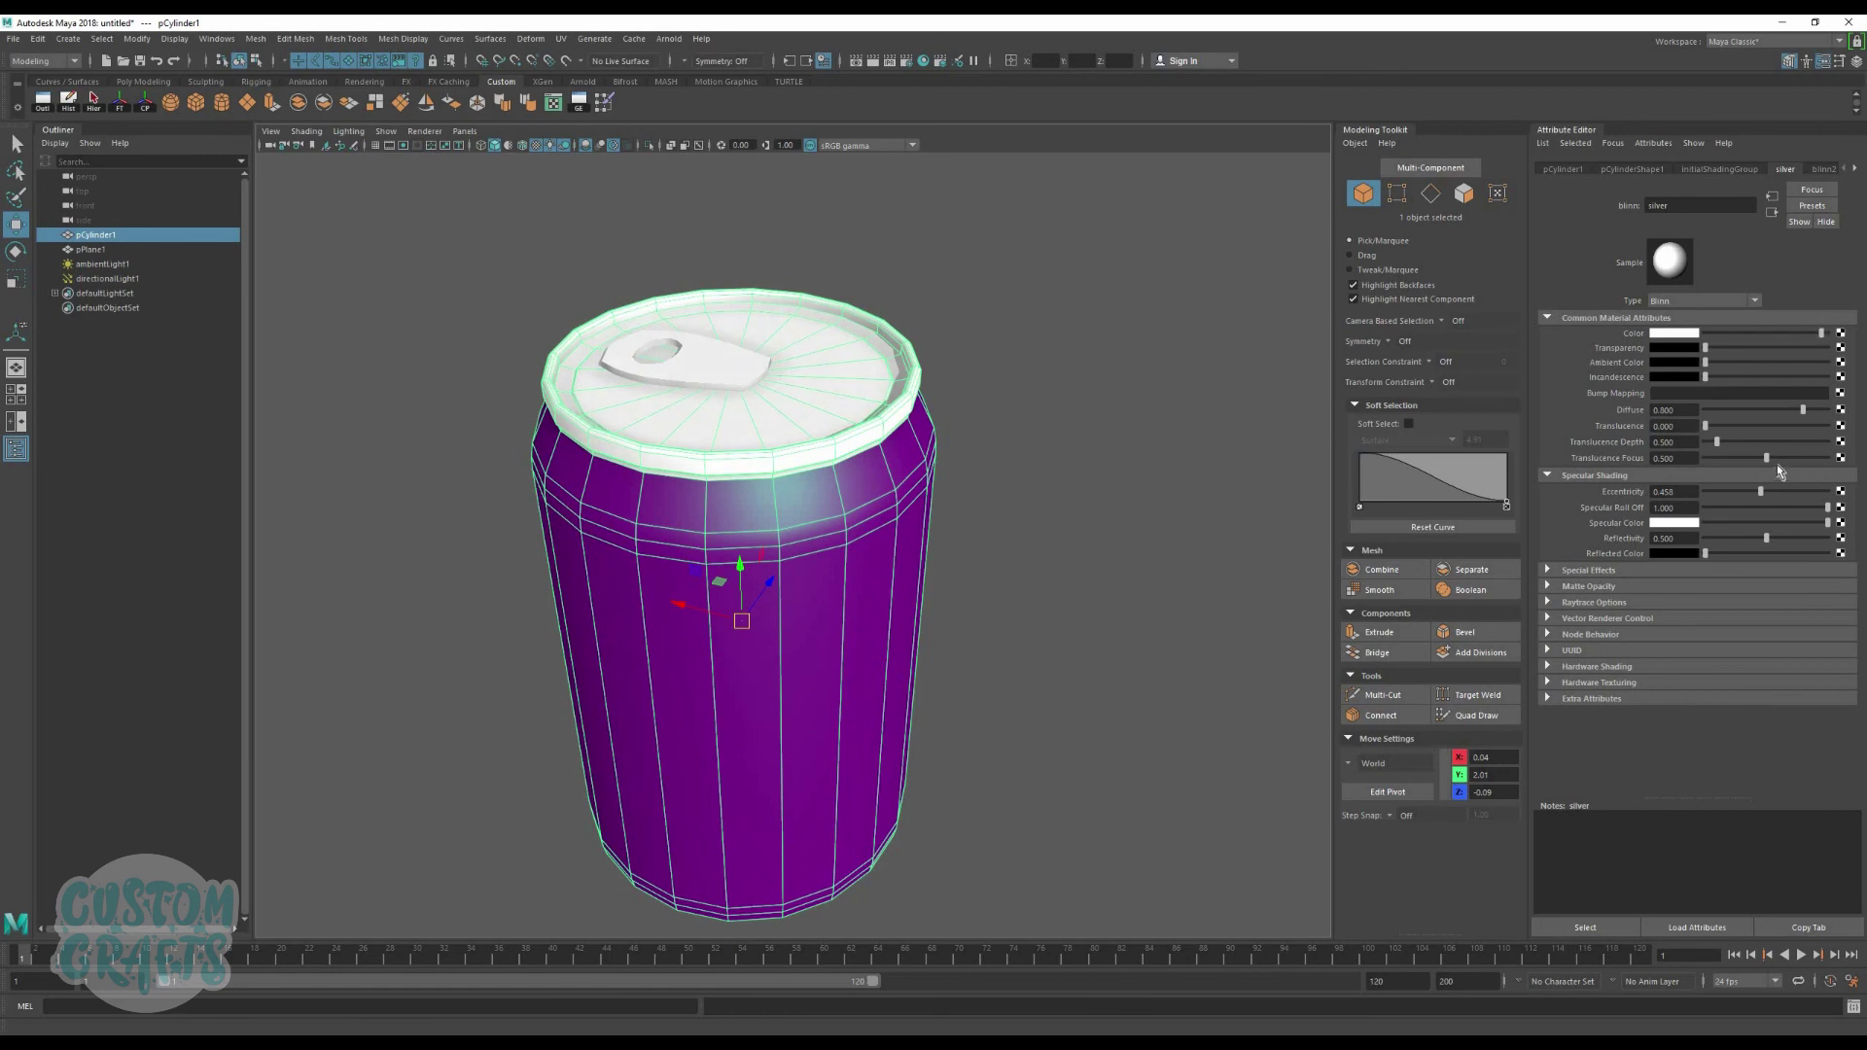
pyautogui.moveTo(1761, 491); pyautogui.dragTo(1805, 494)
pyautogui.click(1771, 492)
pyautogui.moveTo(1811, 338); pyautogui.dragTo(1799, 336)
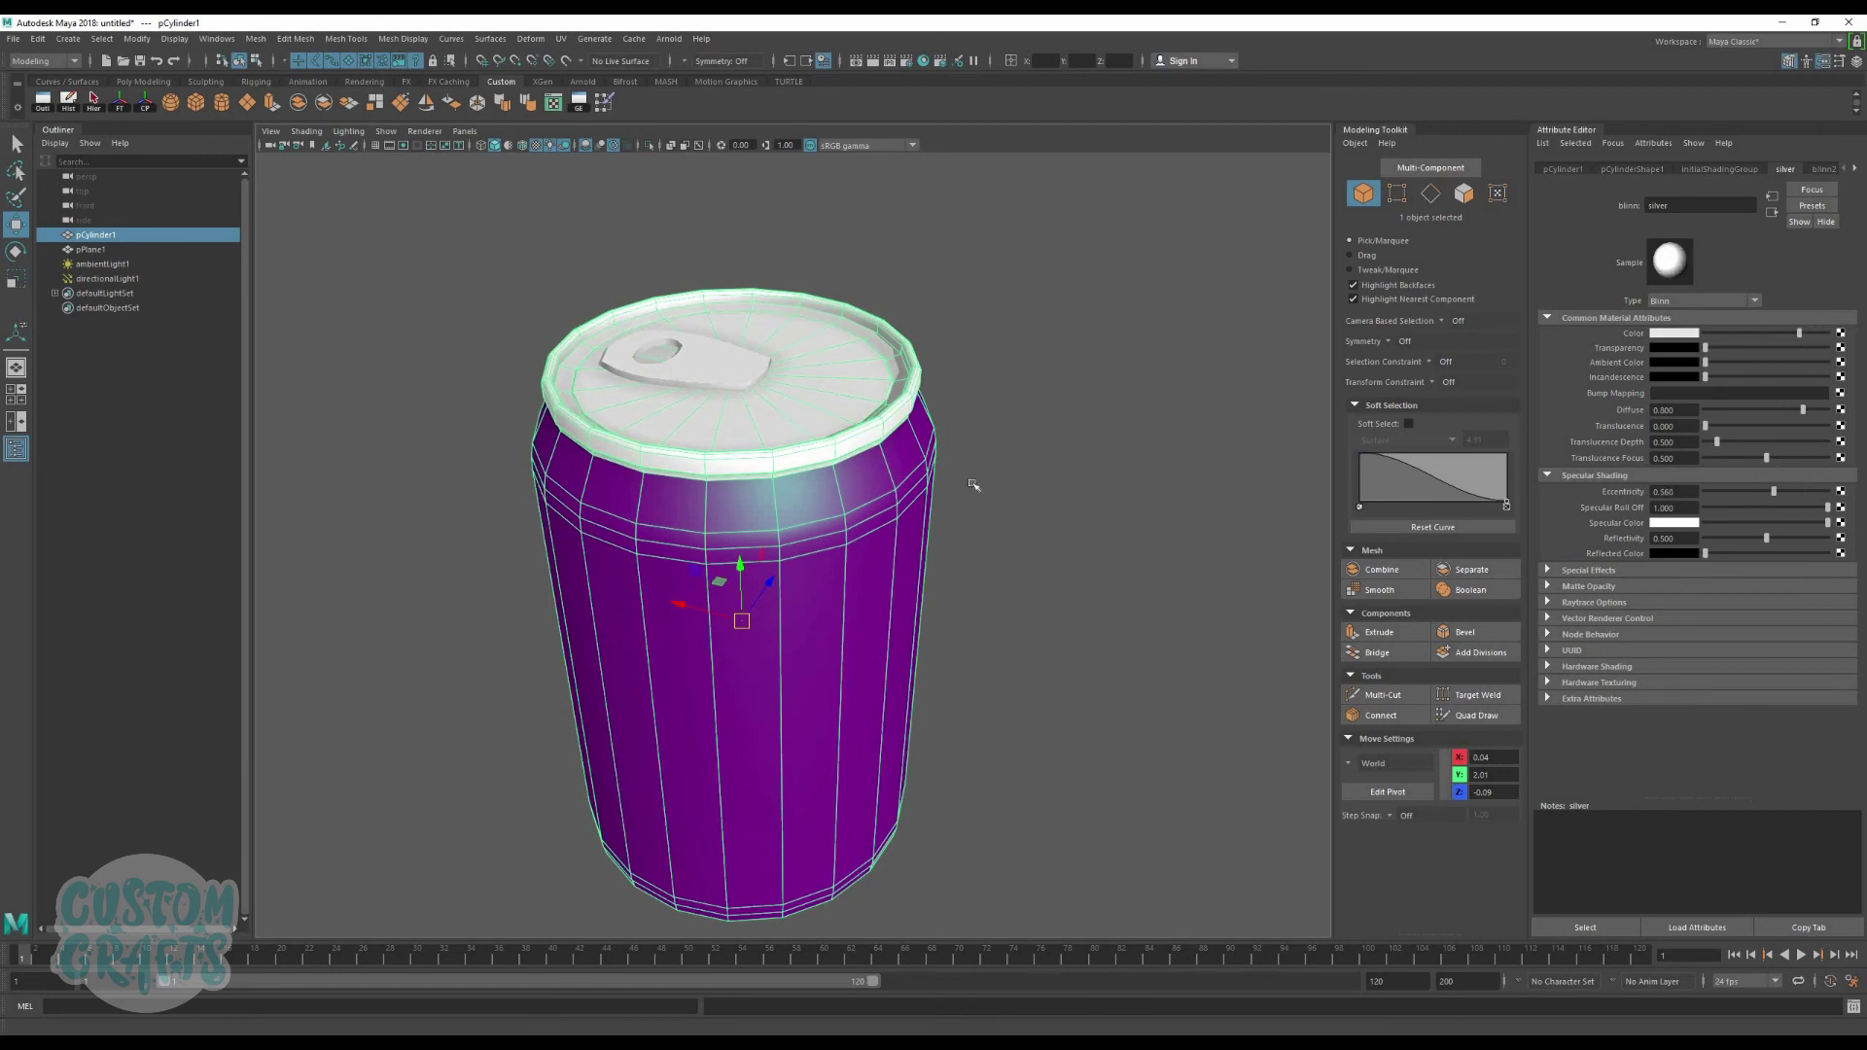
# Step: Change the color of the can body's blinn2 material to teal
pyautogui.click(1824, 169)
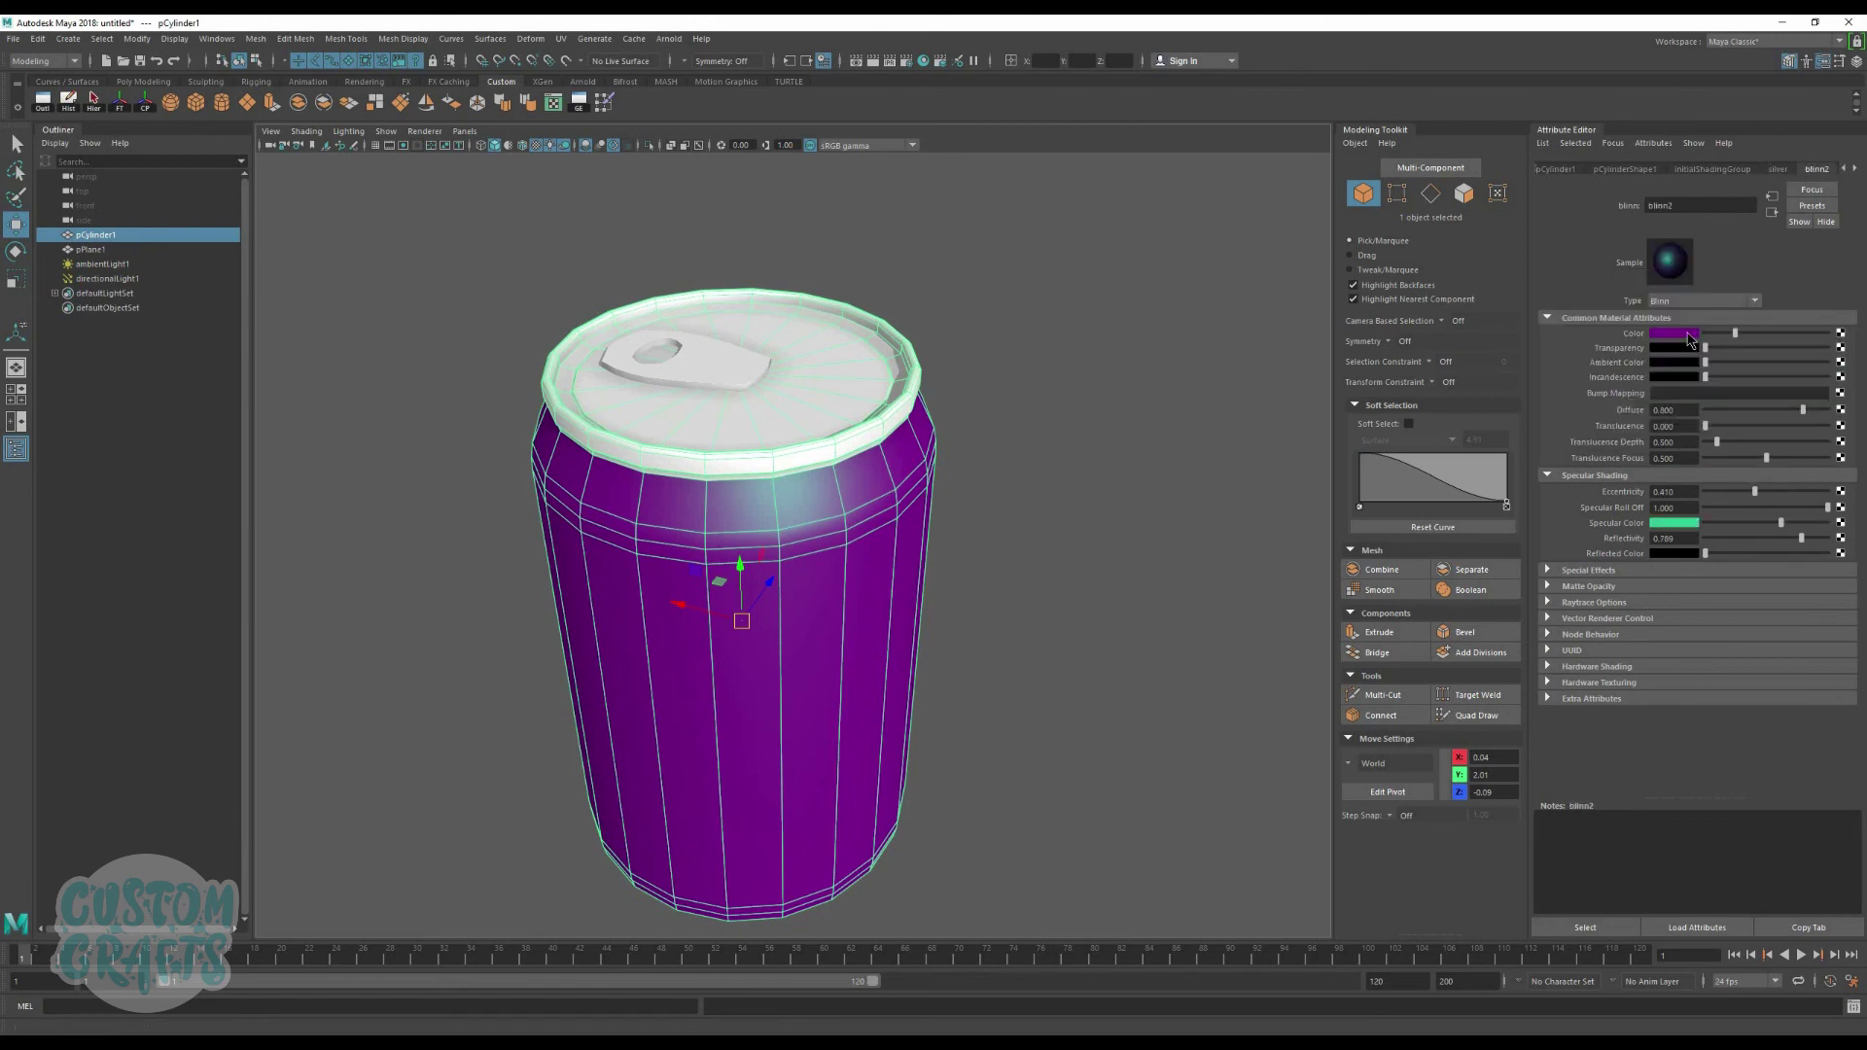
pyautogui.click(1690, 333)
pyautogui.moveTo(1647, 373)
pyautogui.mouseDown()
pyautogui.moveTo(1601, 377)
pyautogui.moveTo(1662, 384)
pyautogui.mouseUp()
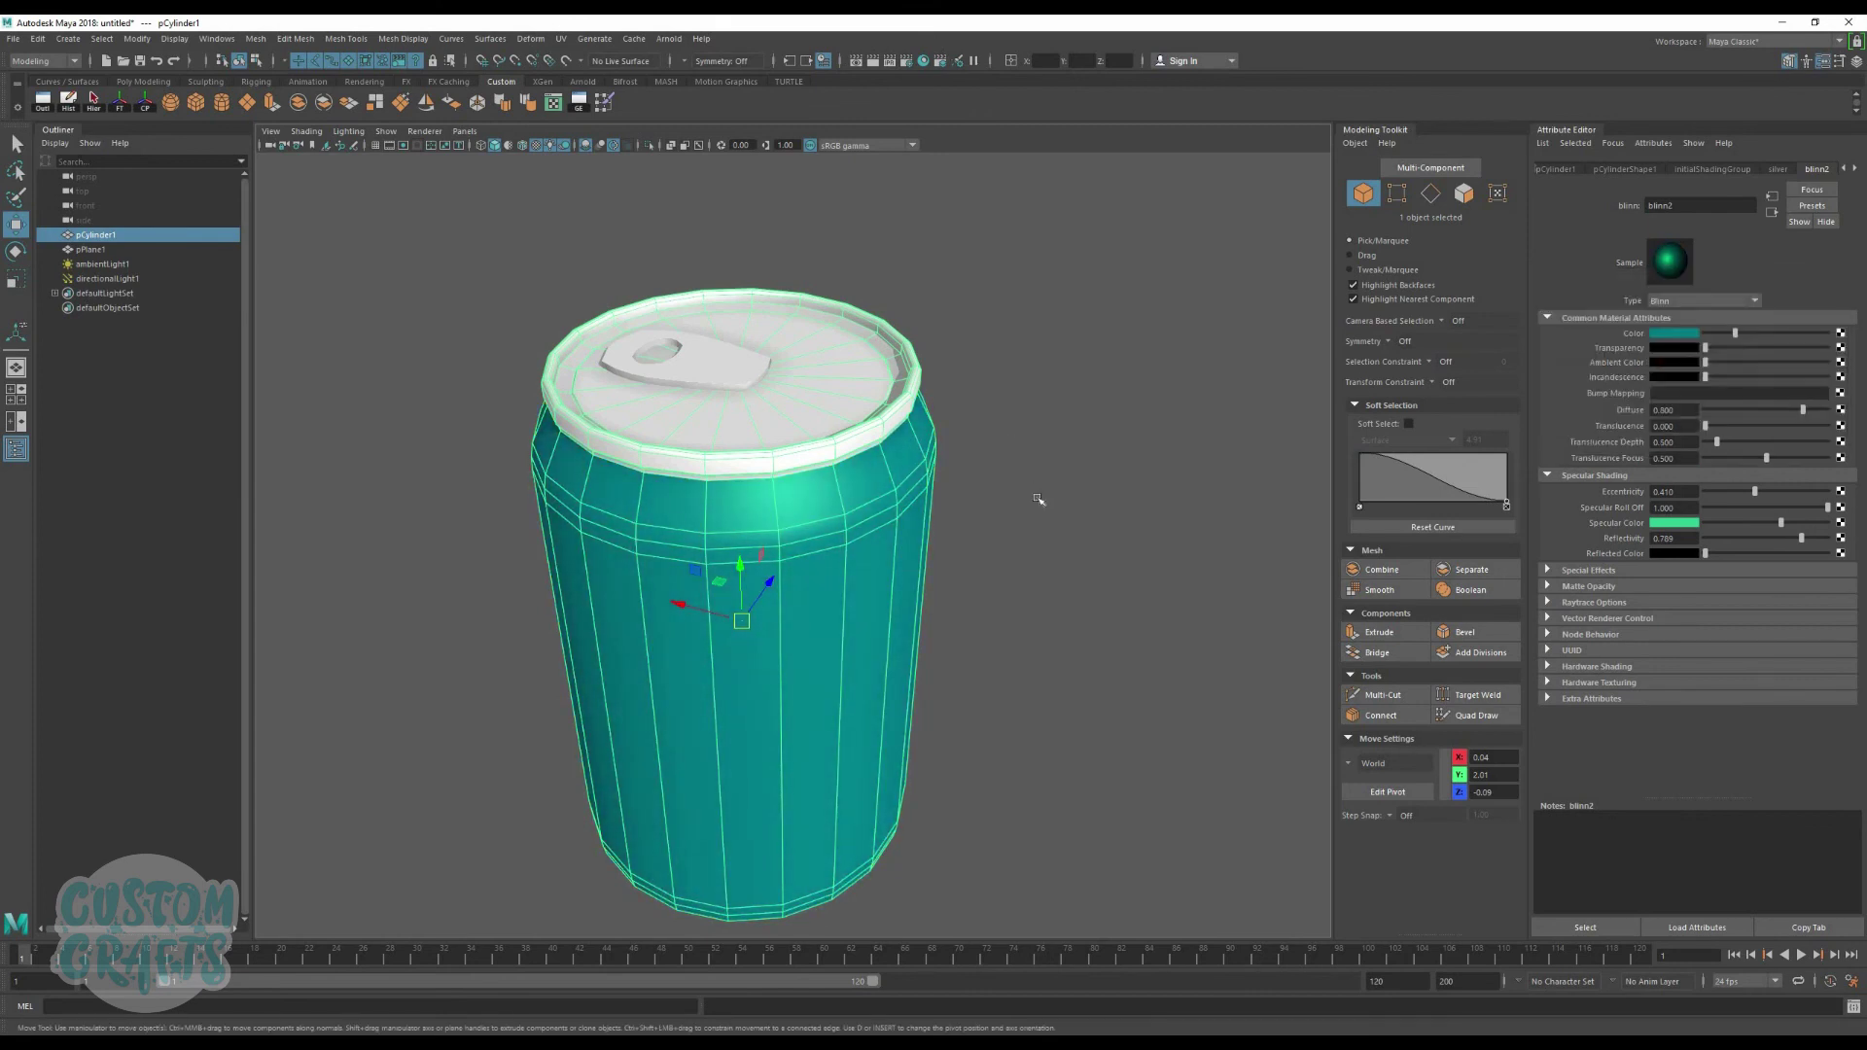
pyautogui.click(1038, 499)
pyautogui.keyDown('alt'); pyautogui.moveTo(1038, 499); pyautogui.dragTo(923, 487, button='right'); pyautogui.keyUp('alt')
pyautogui.keyDown('alt'); pyautogui.moveTo(924, 487); pyautogui.dragTo(1030, 466); pyautogui.keyUp('alt')
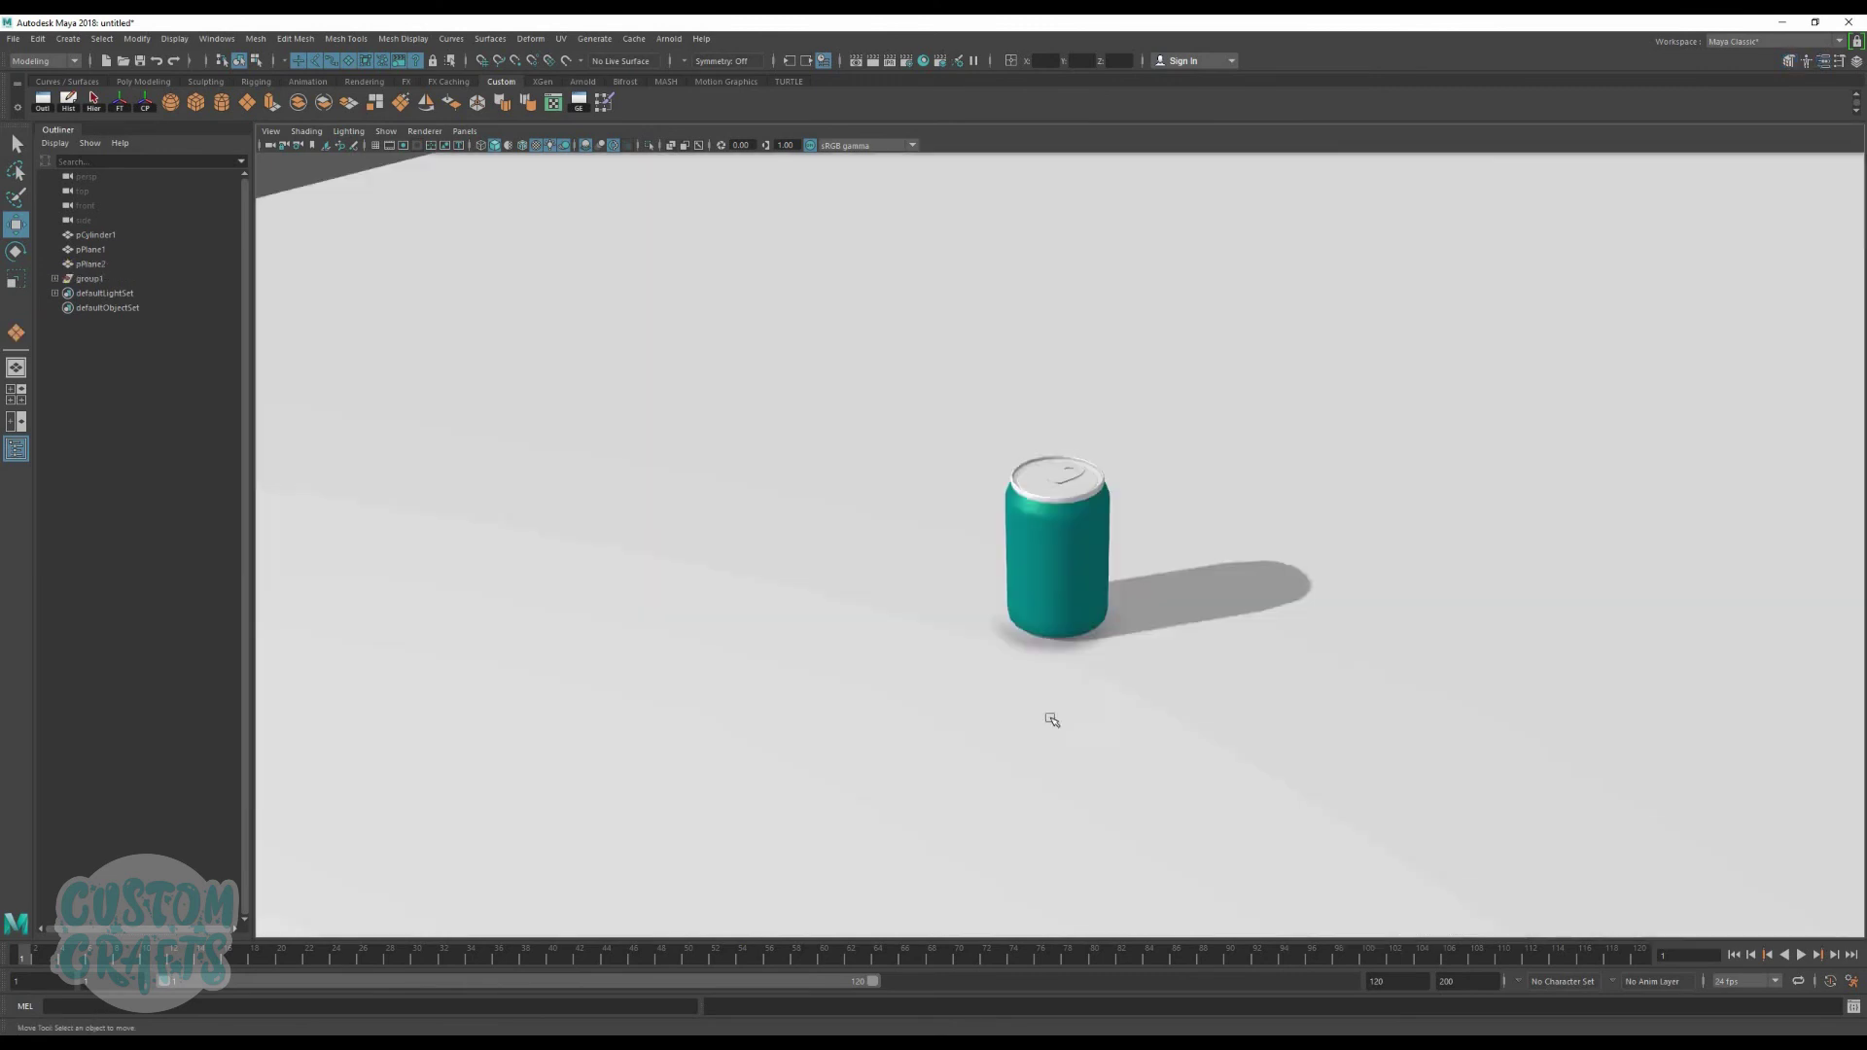
# Step: Turn on screen-space ambient occlusion in the viewport and select the ground plane
pyautogui.keyDown('alt'); pyautogui.moveTo(1051, 719); pyautogui.dragTo(1129, 750, button='right'); pyautogui.keyUp('alt')
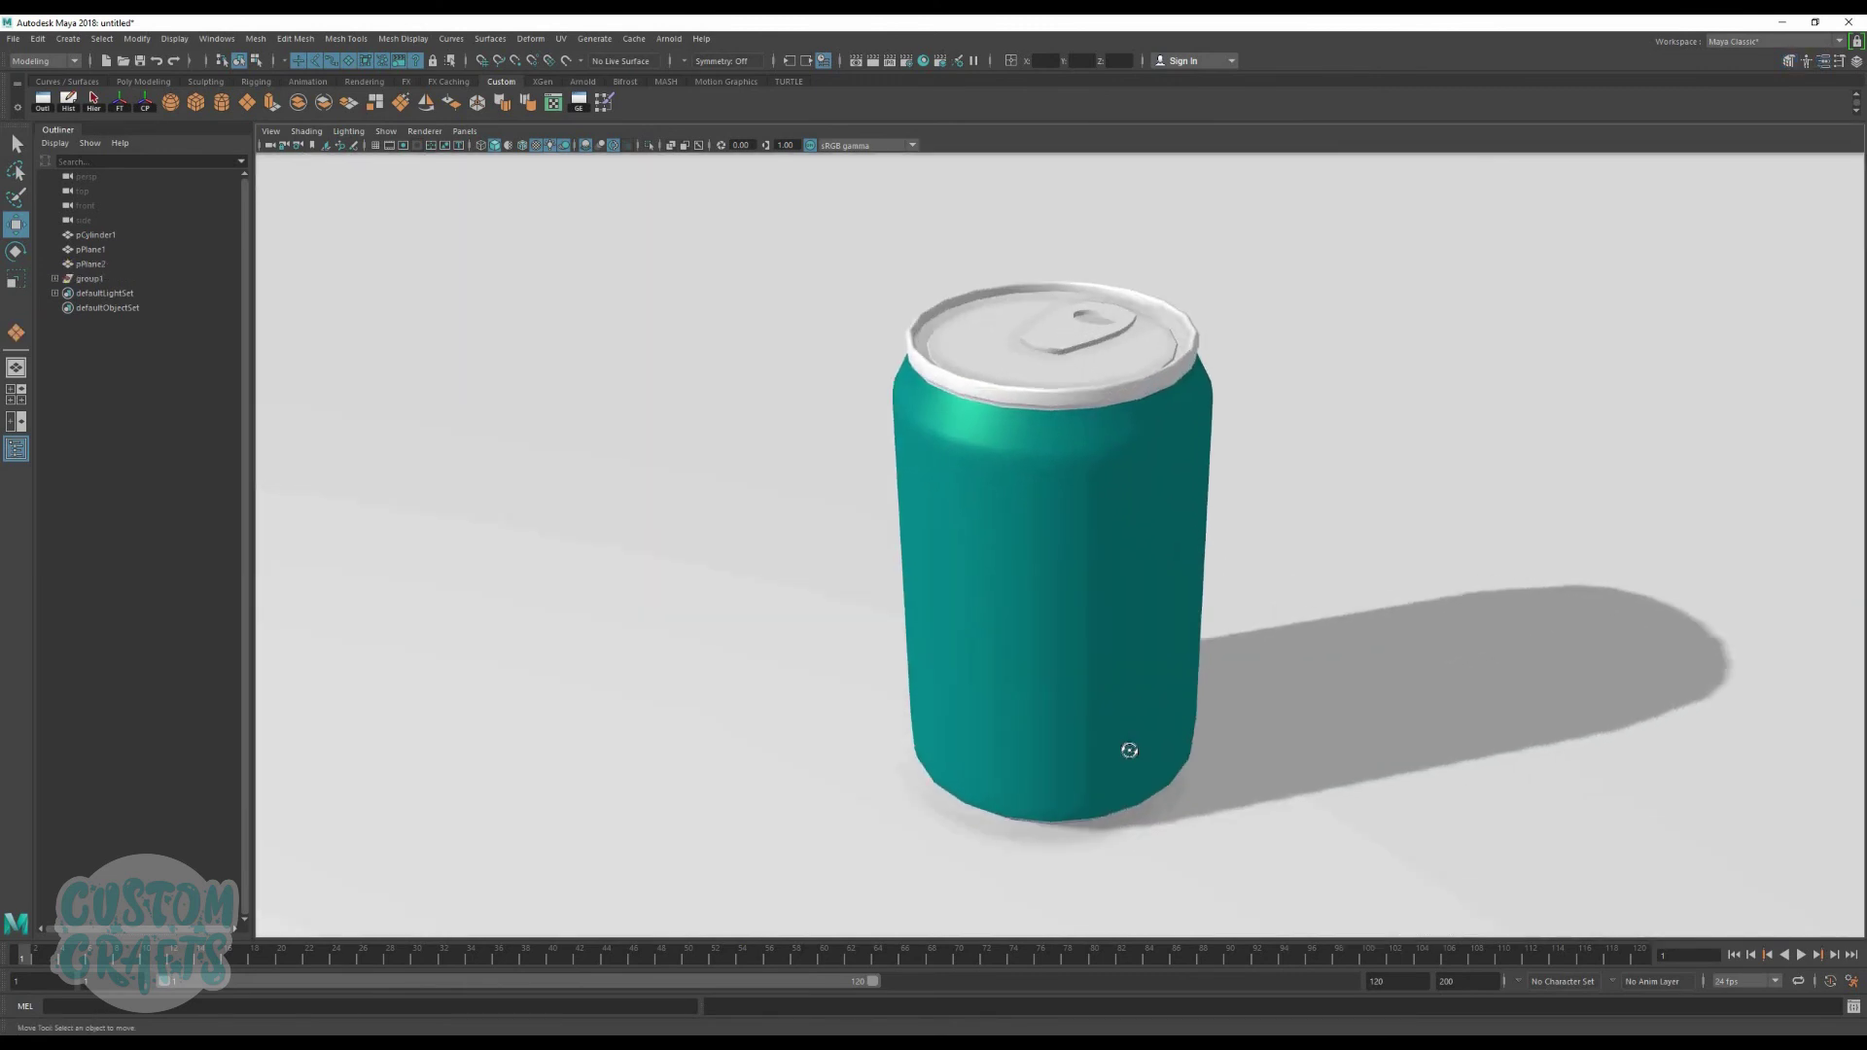
pyautogui.keyDown('alt'); pyautogui.moveTo(1129, 749); pyautogui.dragTo(1156, 762); pyautogui.keyUp('alt')
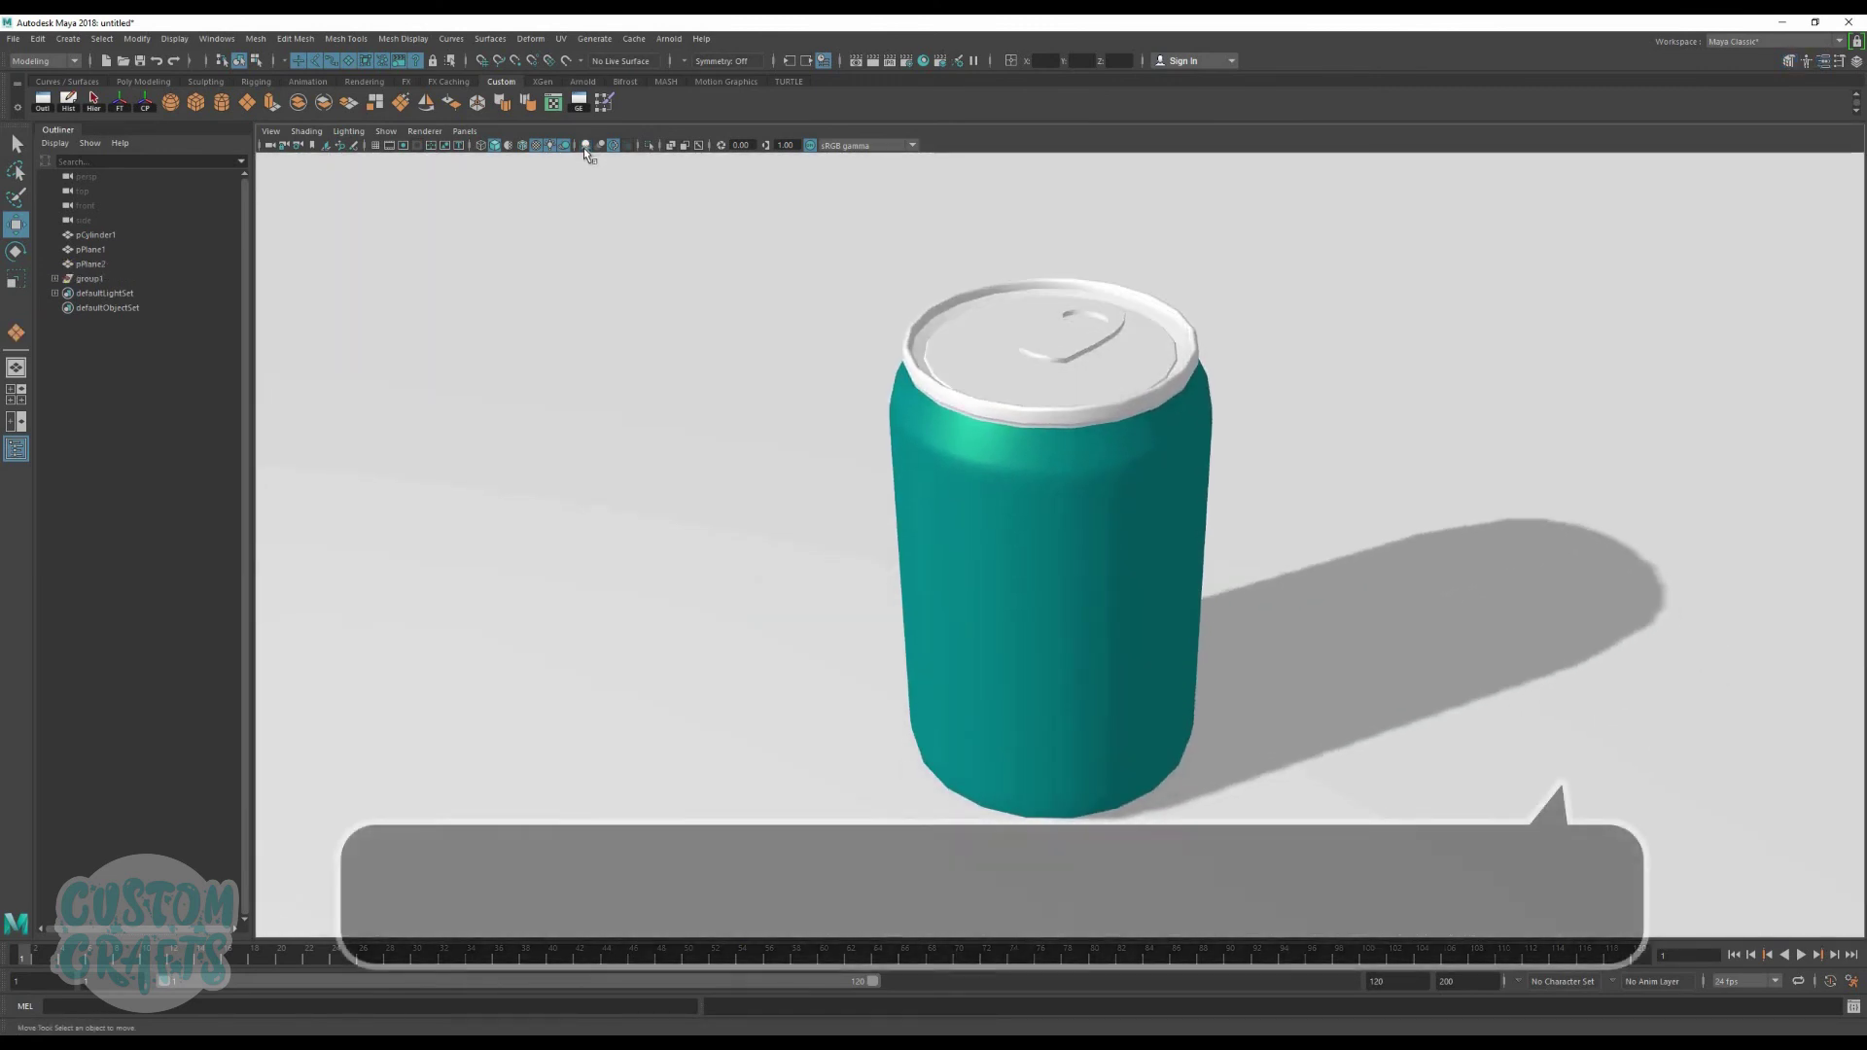
pyautogui.click(584, 146)
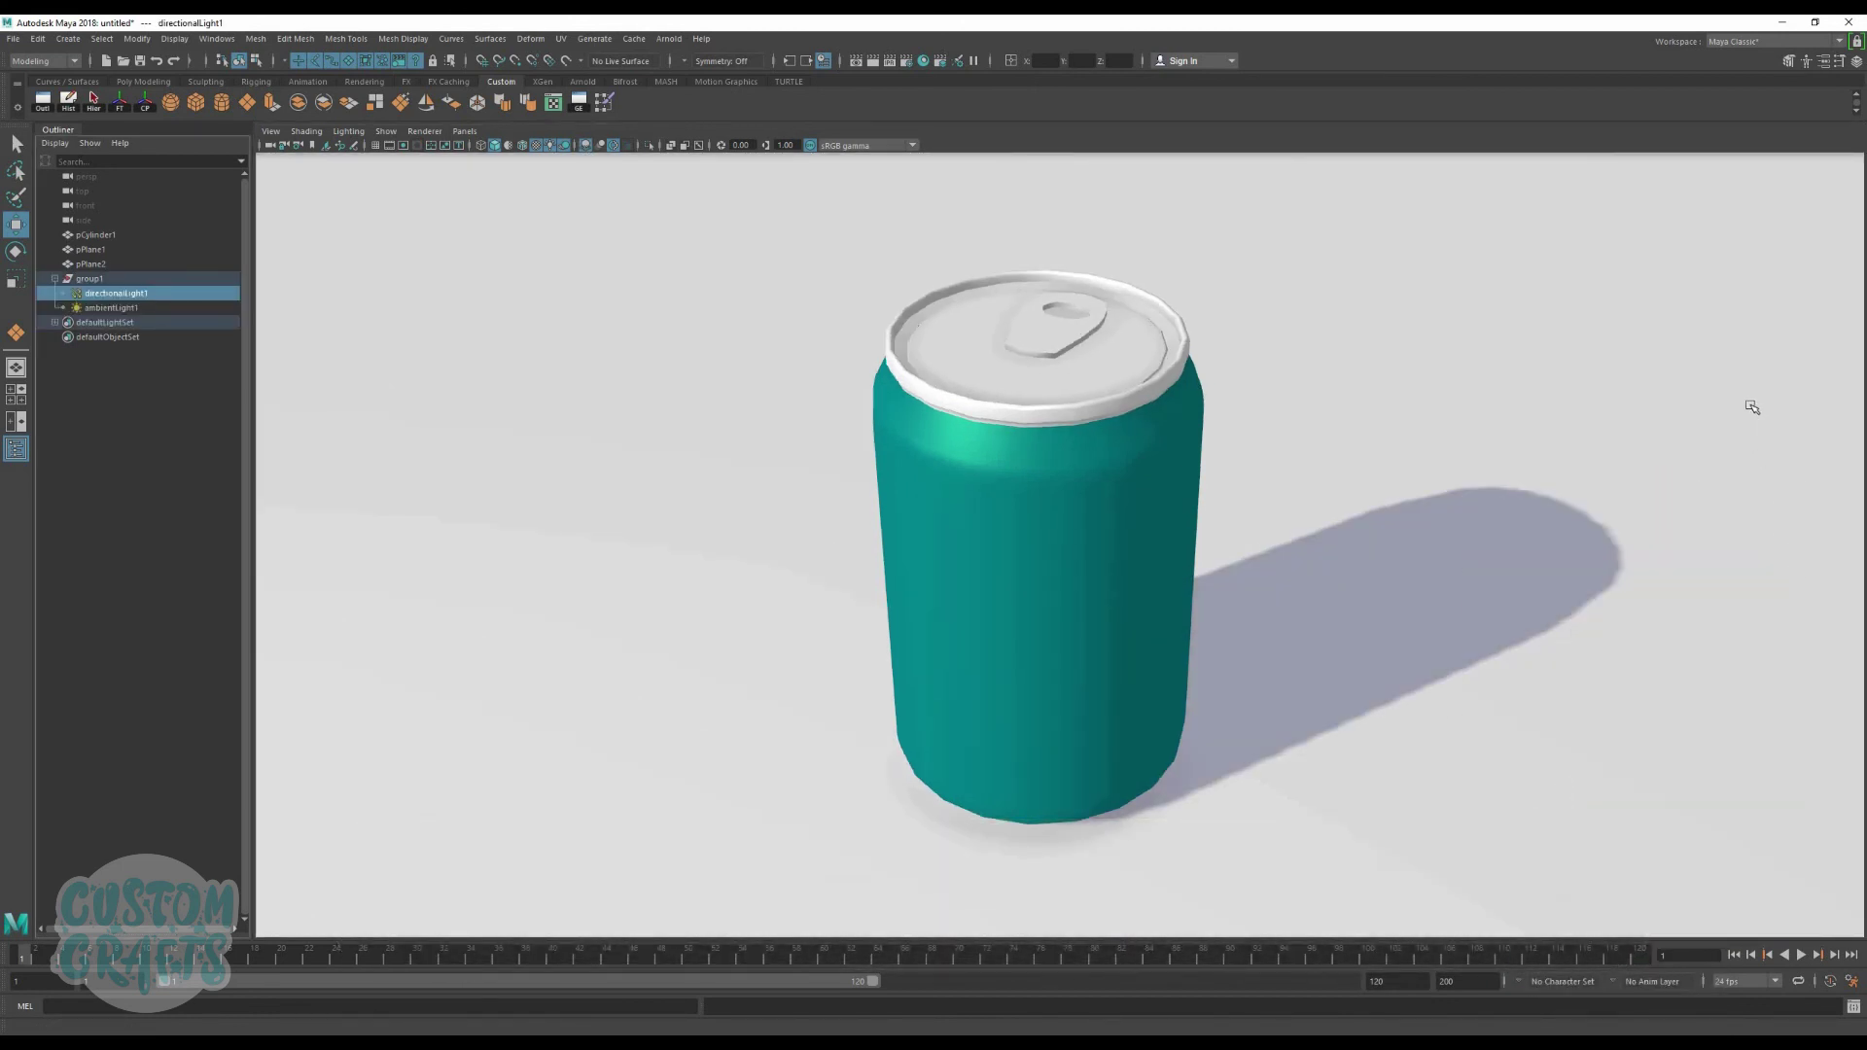
pyautogui.click(1752, 407)
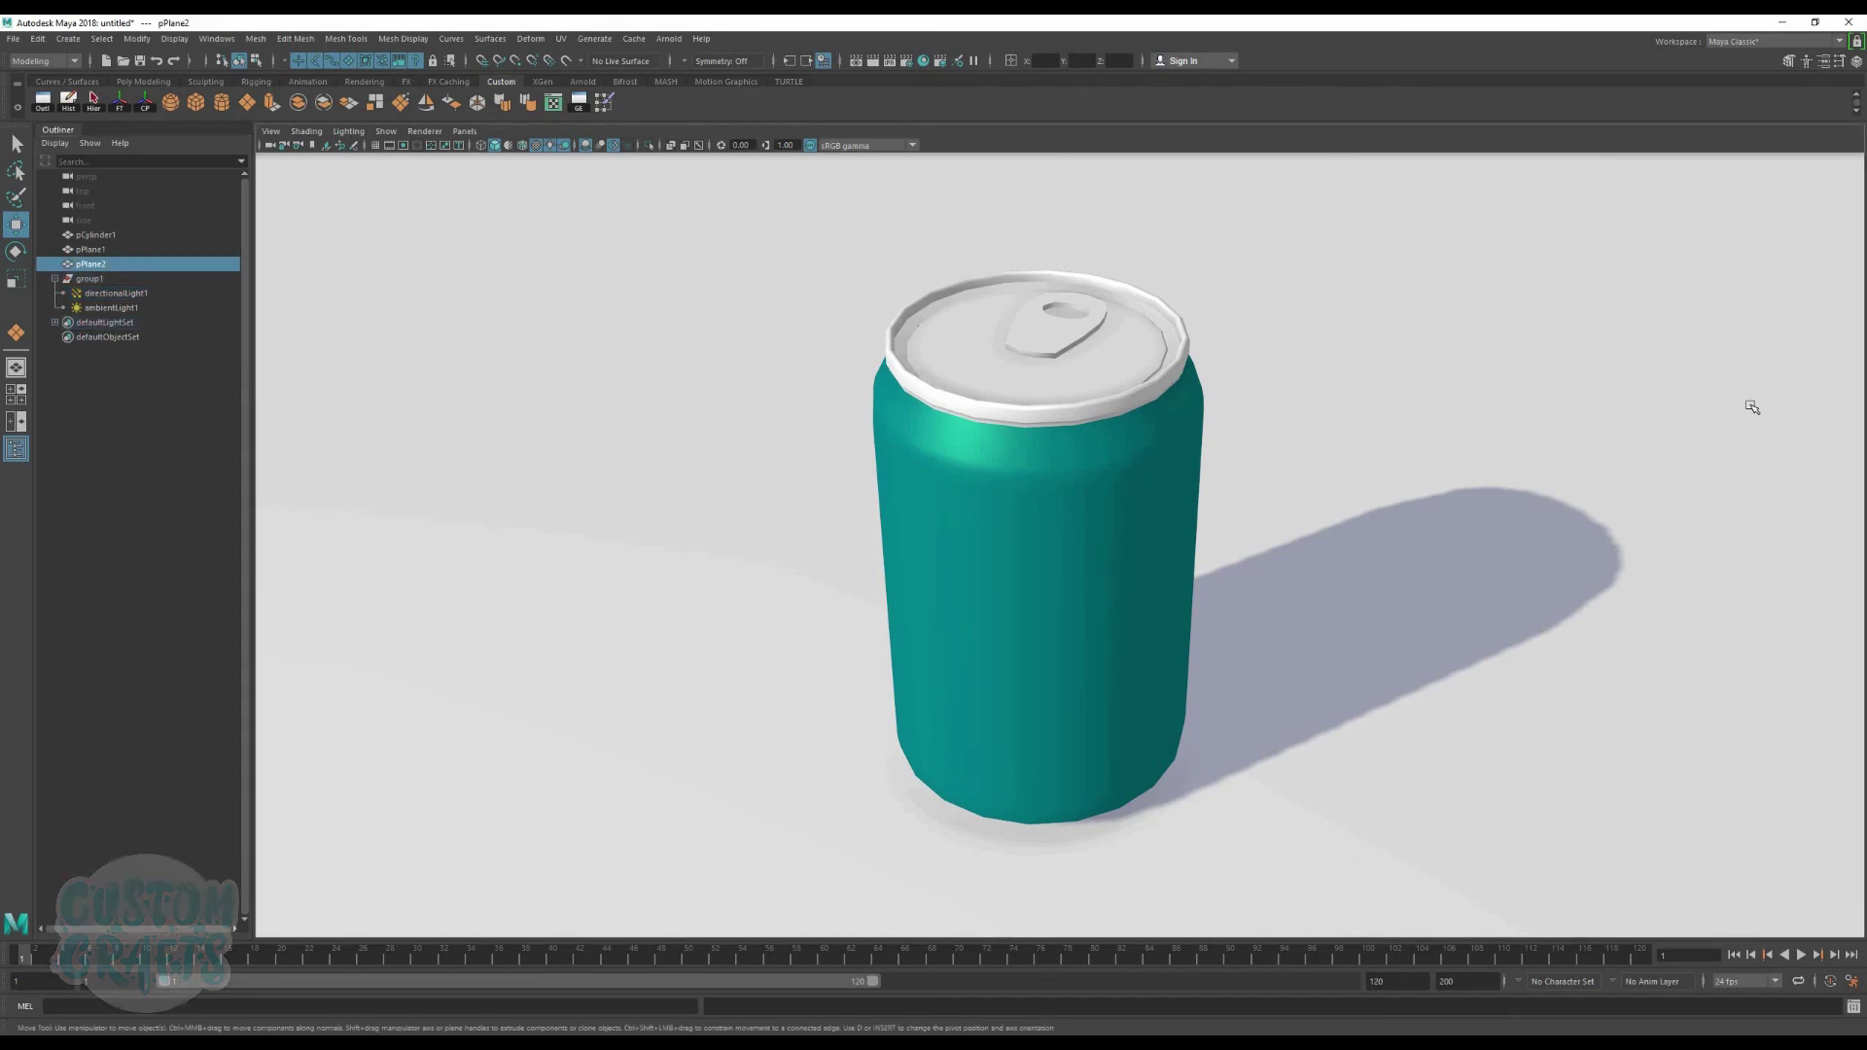